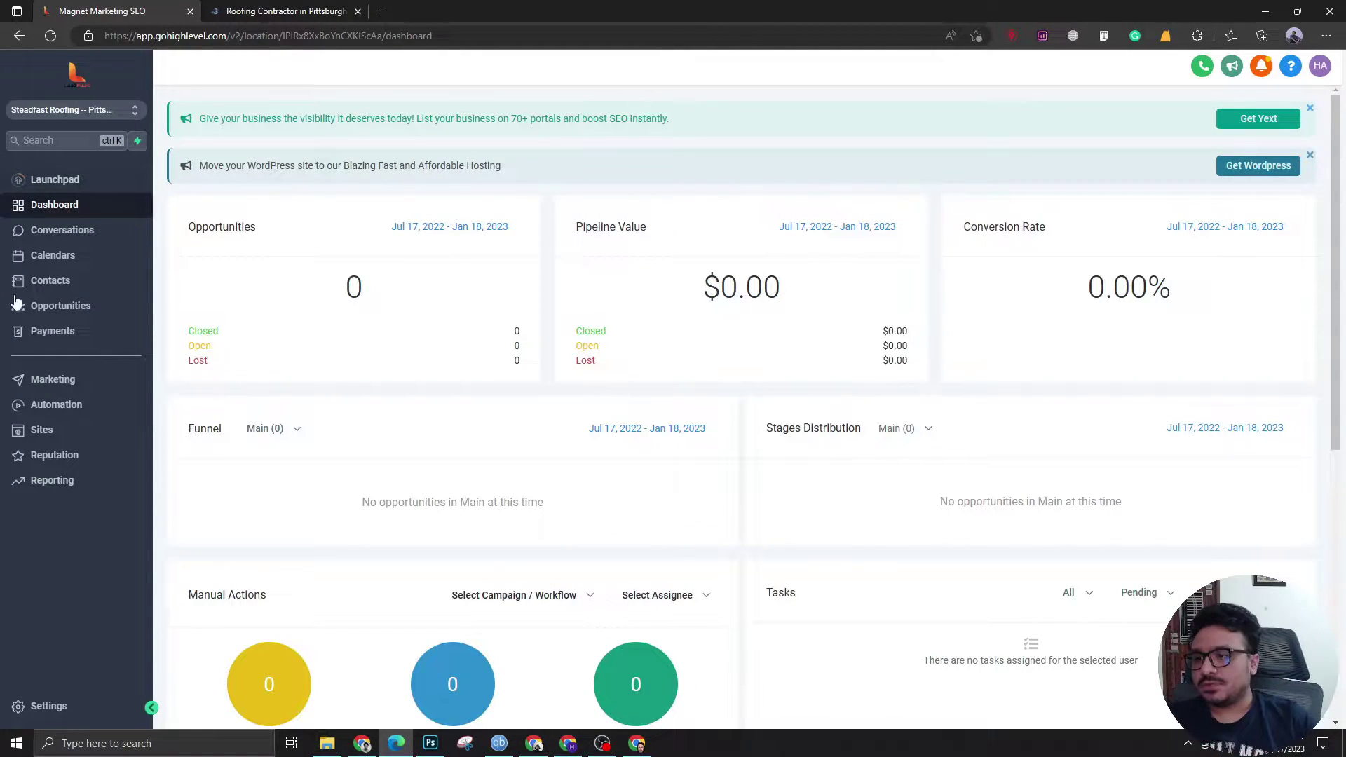
Create a new funnel named "Roof Repair - Steadfast Roofers" in the Sites area.
click(44, 430)
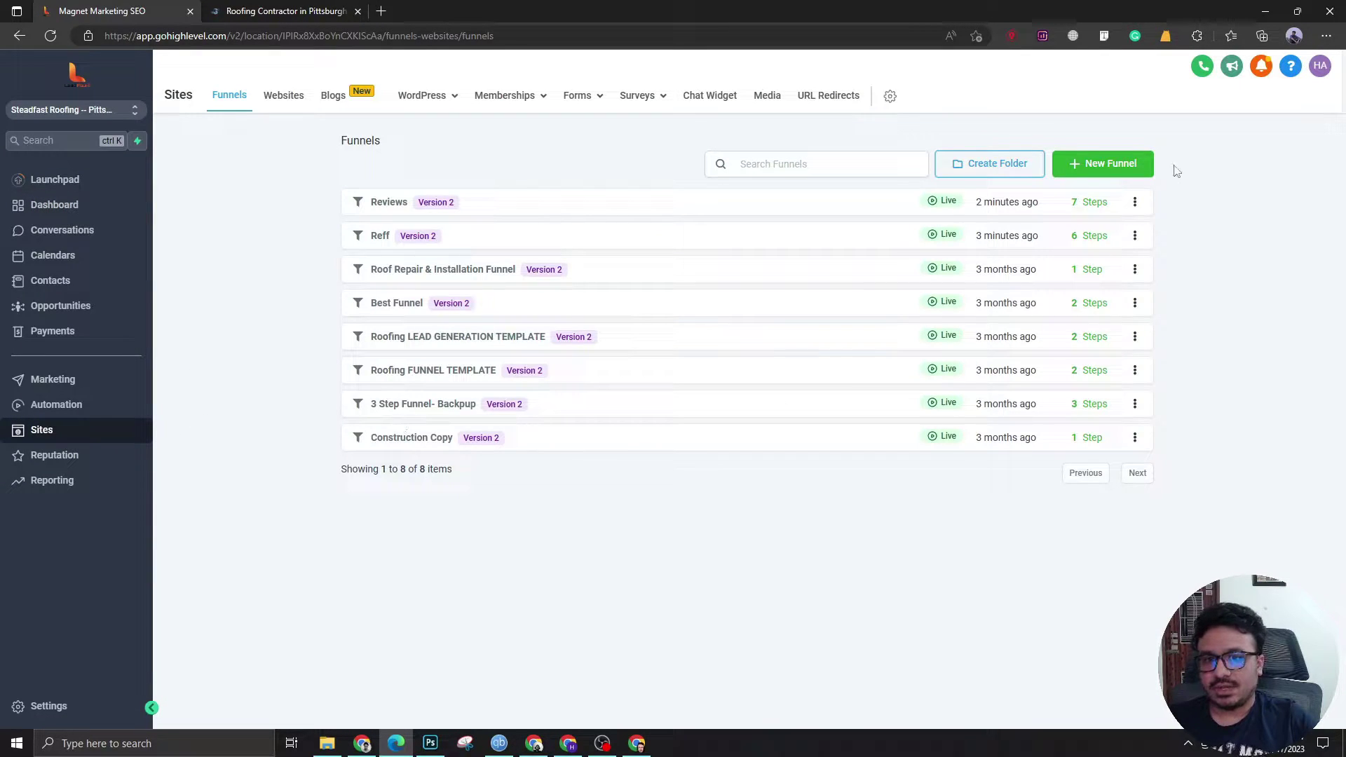
click(1126, 168)
click(712, 175)
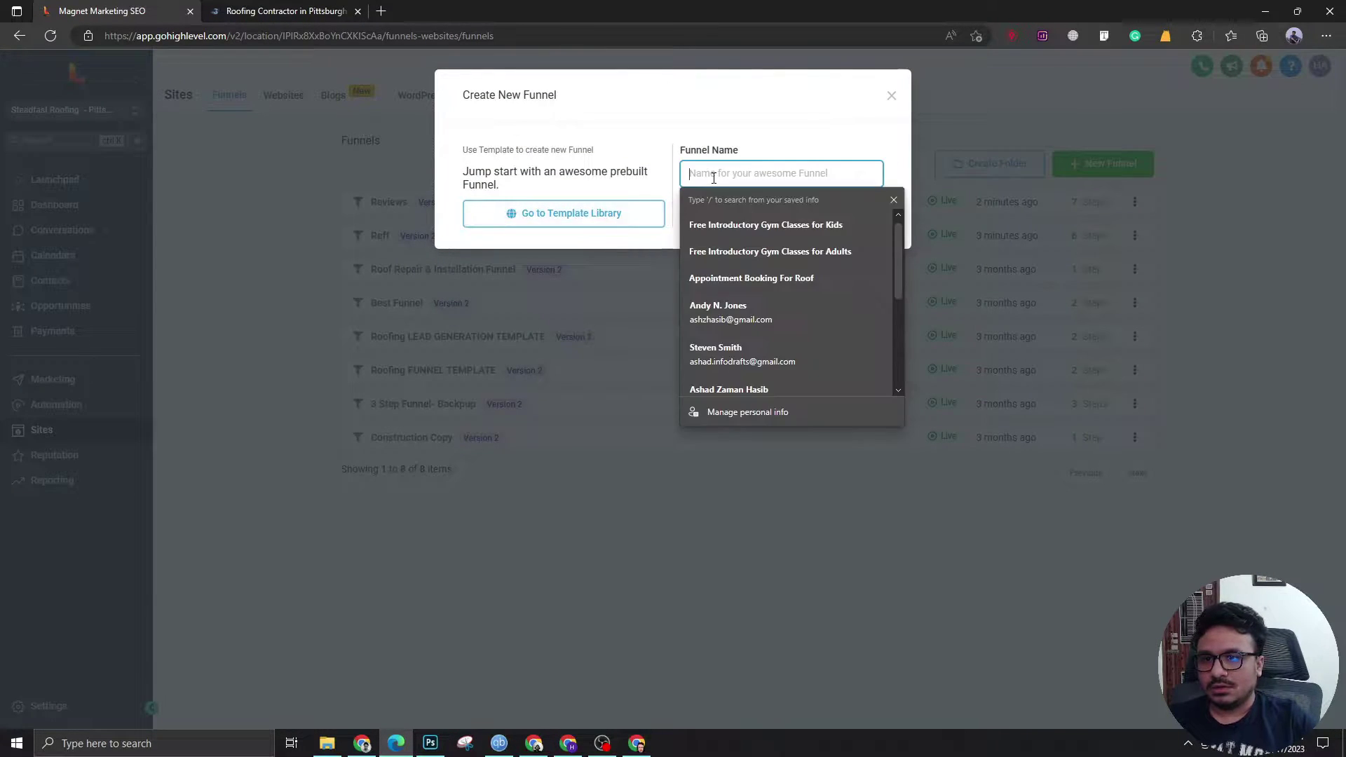
text(Roof R)
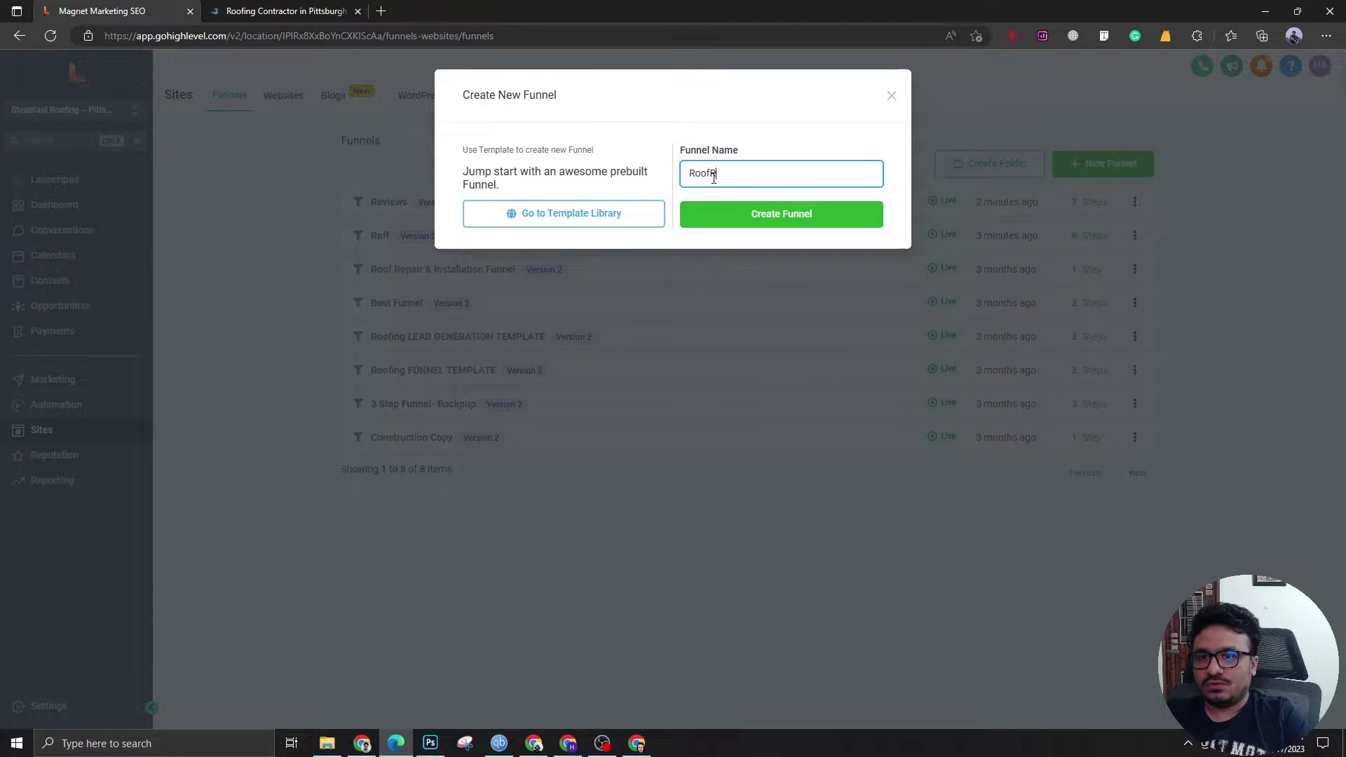
text(epair - Steadfast Roofers)
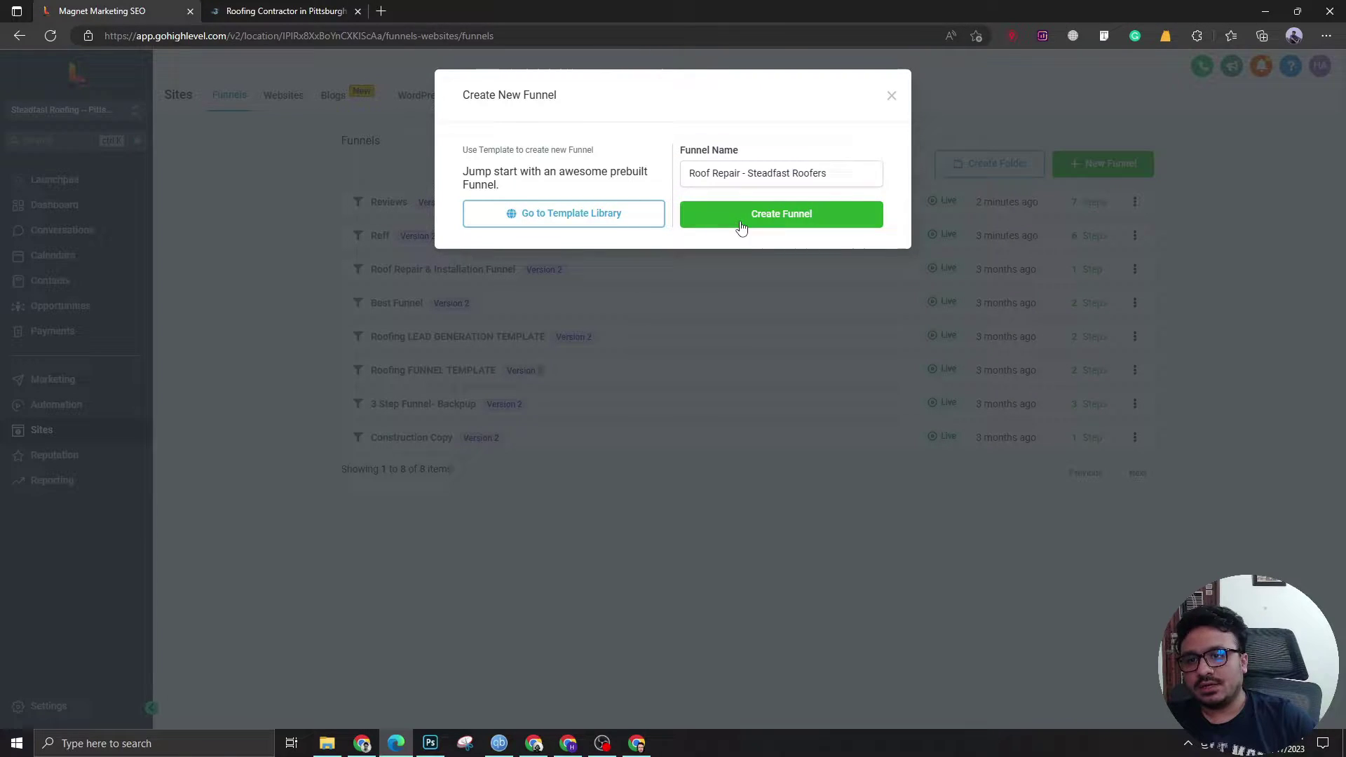
click(742, 223)
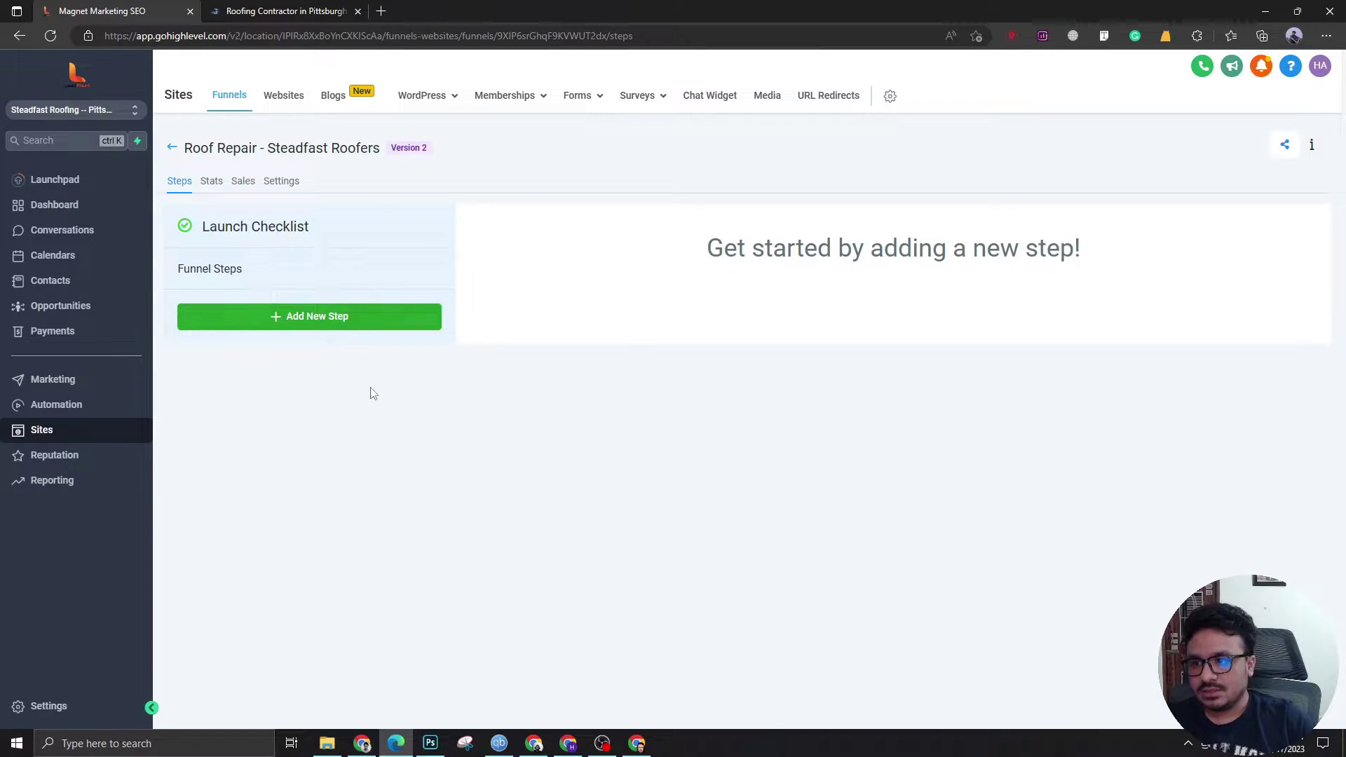
Add a funnel step named "Landing Page" and open its page for editing in the page builder.
click(305, 314)
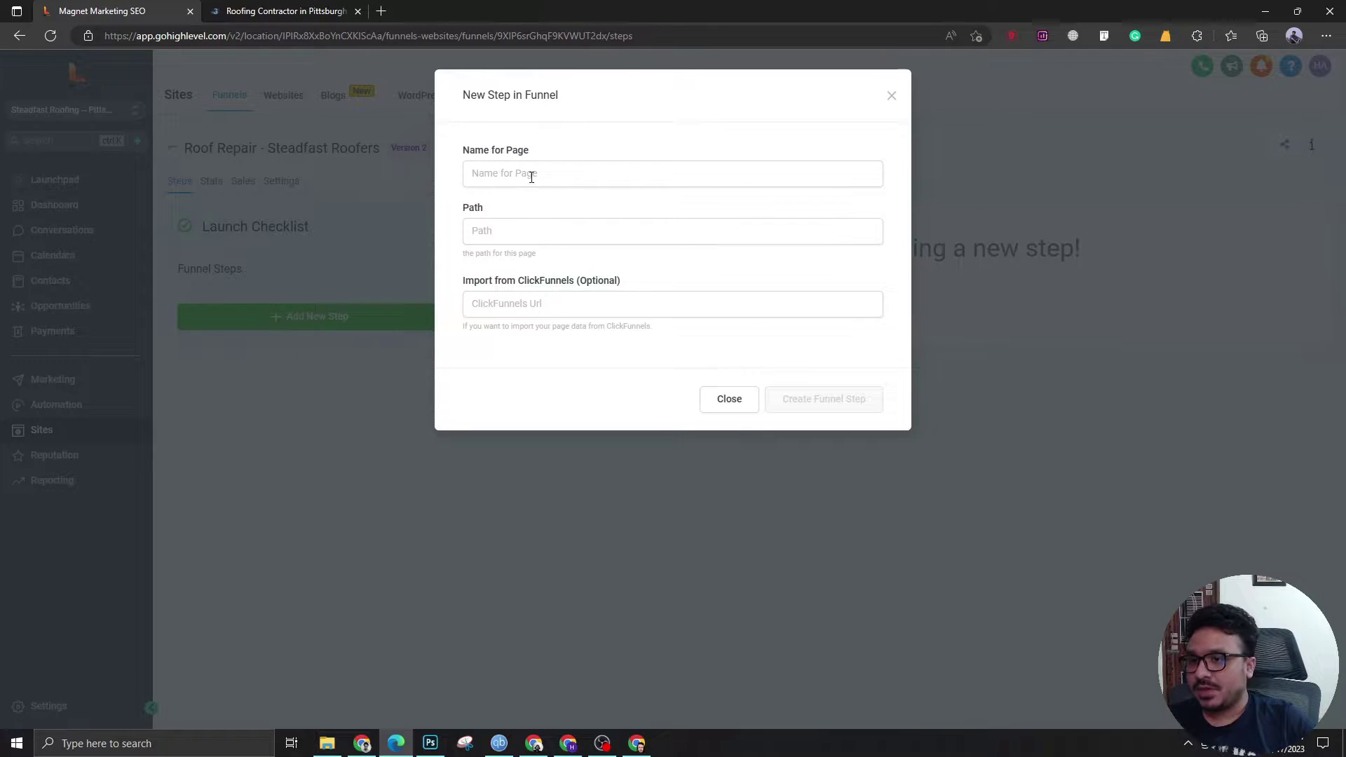
click(531, 177)
click(616, 155)
click(601, 166)
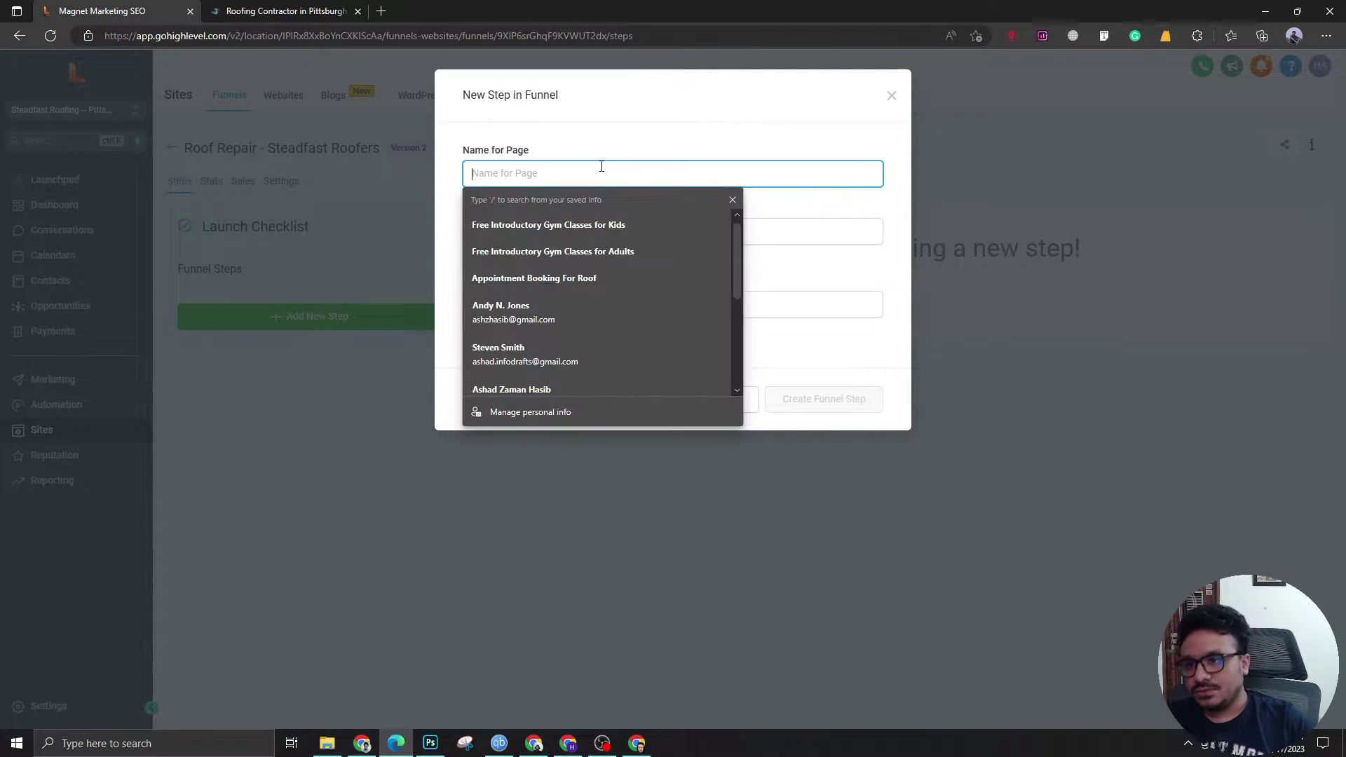
text(Landing)
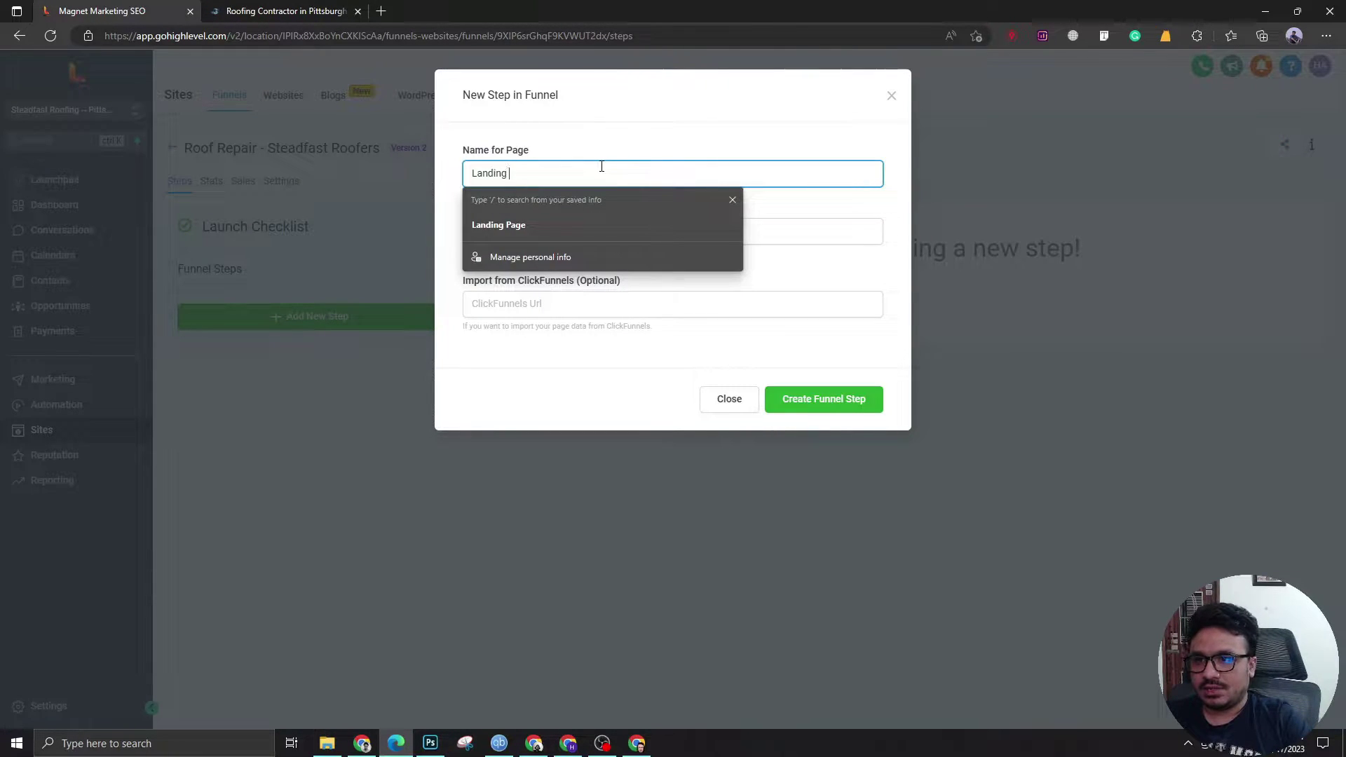
text( page)
key(Down)
key(Return)
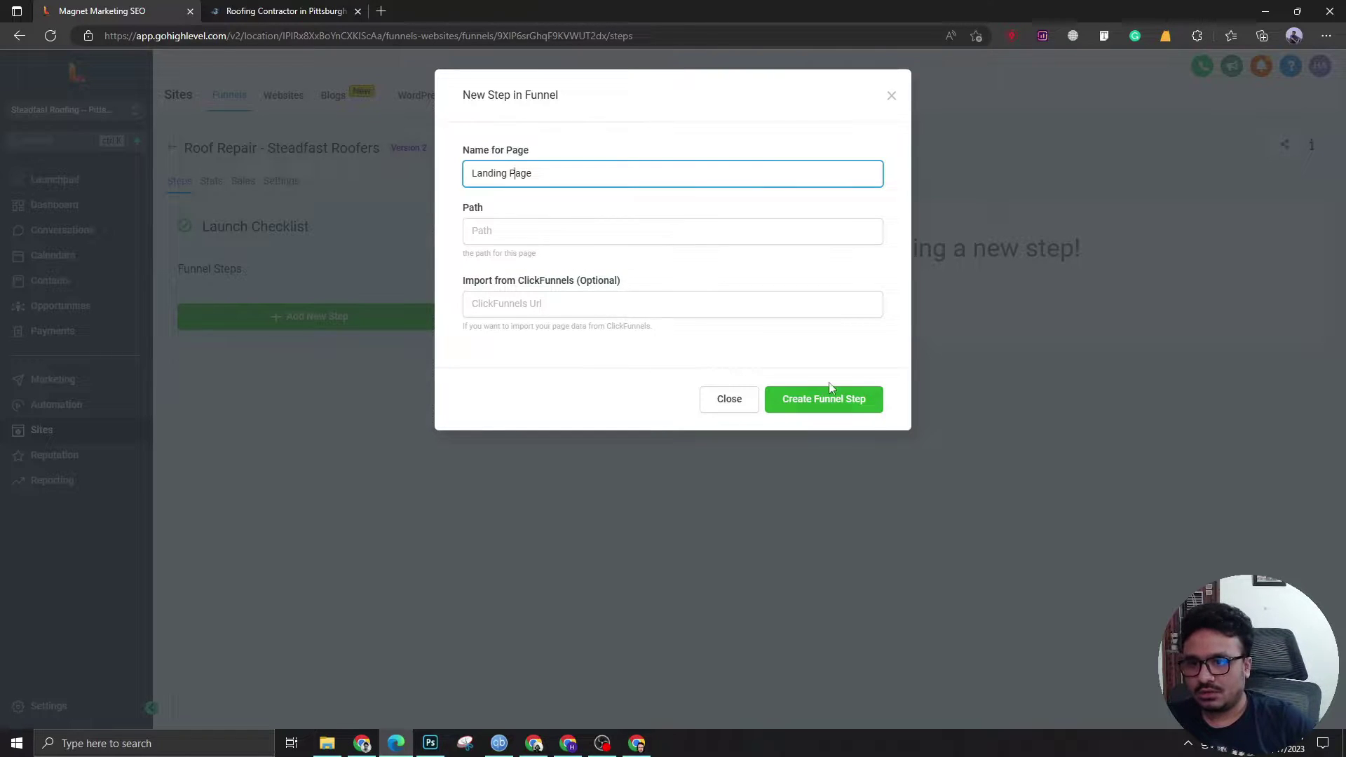
click(830, 400)
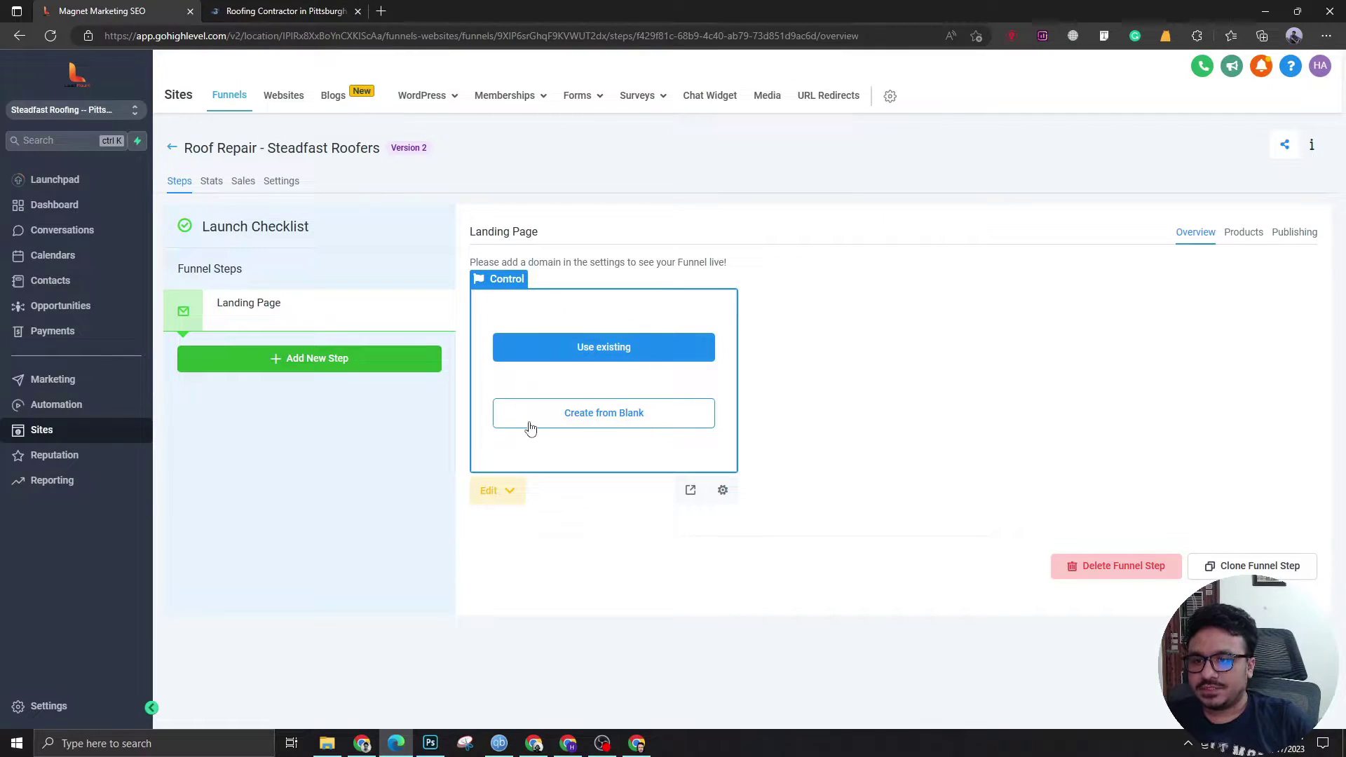
click(510, 492)
click(503, 567)
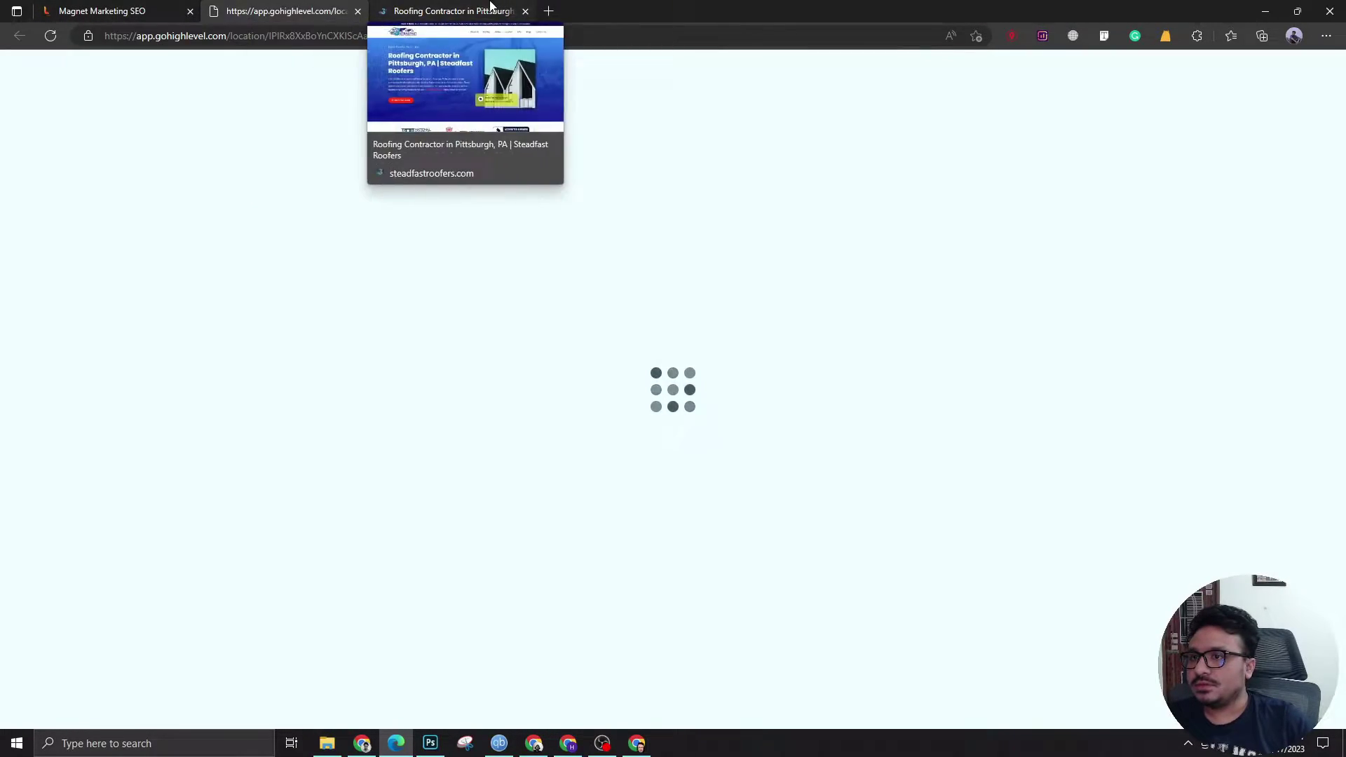
Look through the steadfastroofers.com homepage for its content and style, and return to the page builder.
click(491, 11)
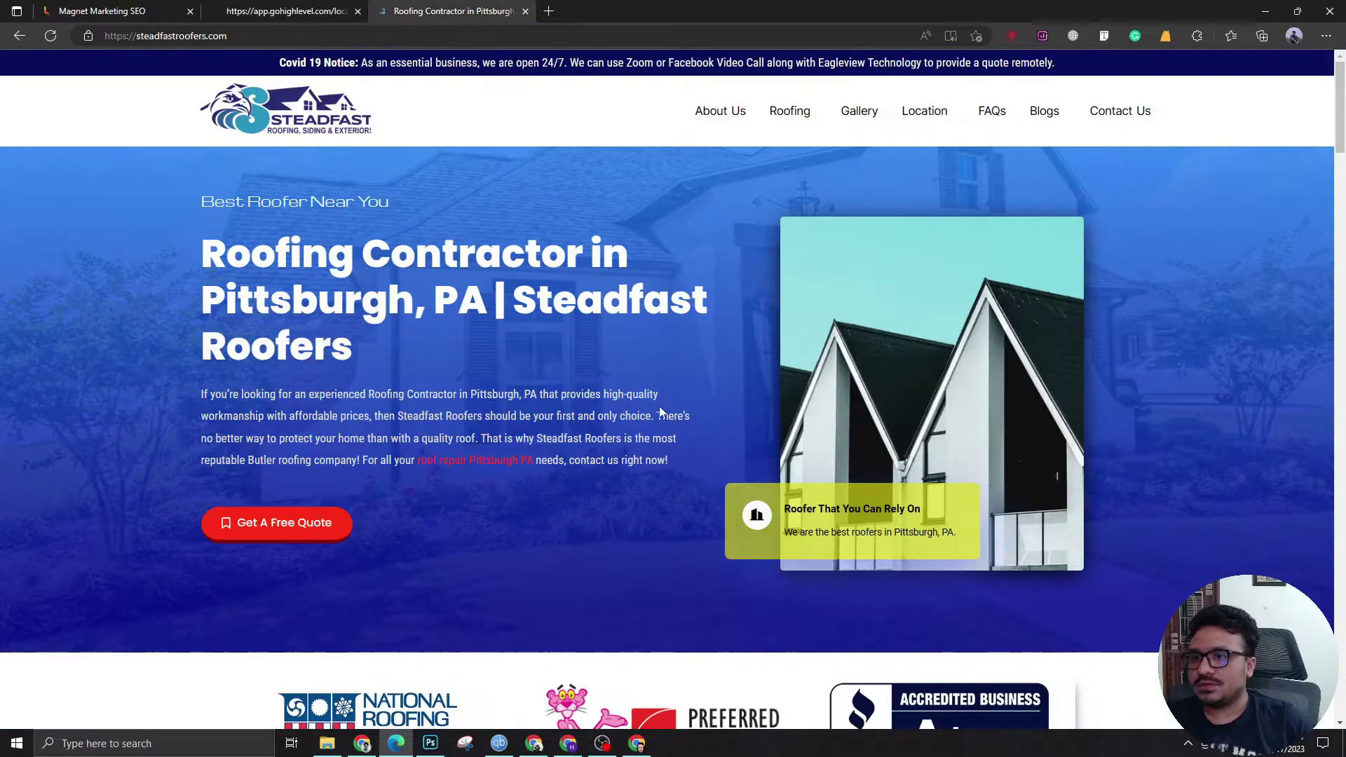
scroll(452, 394, down, 15)
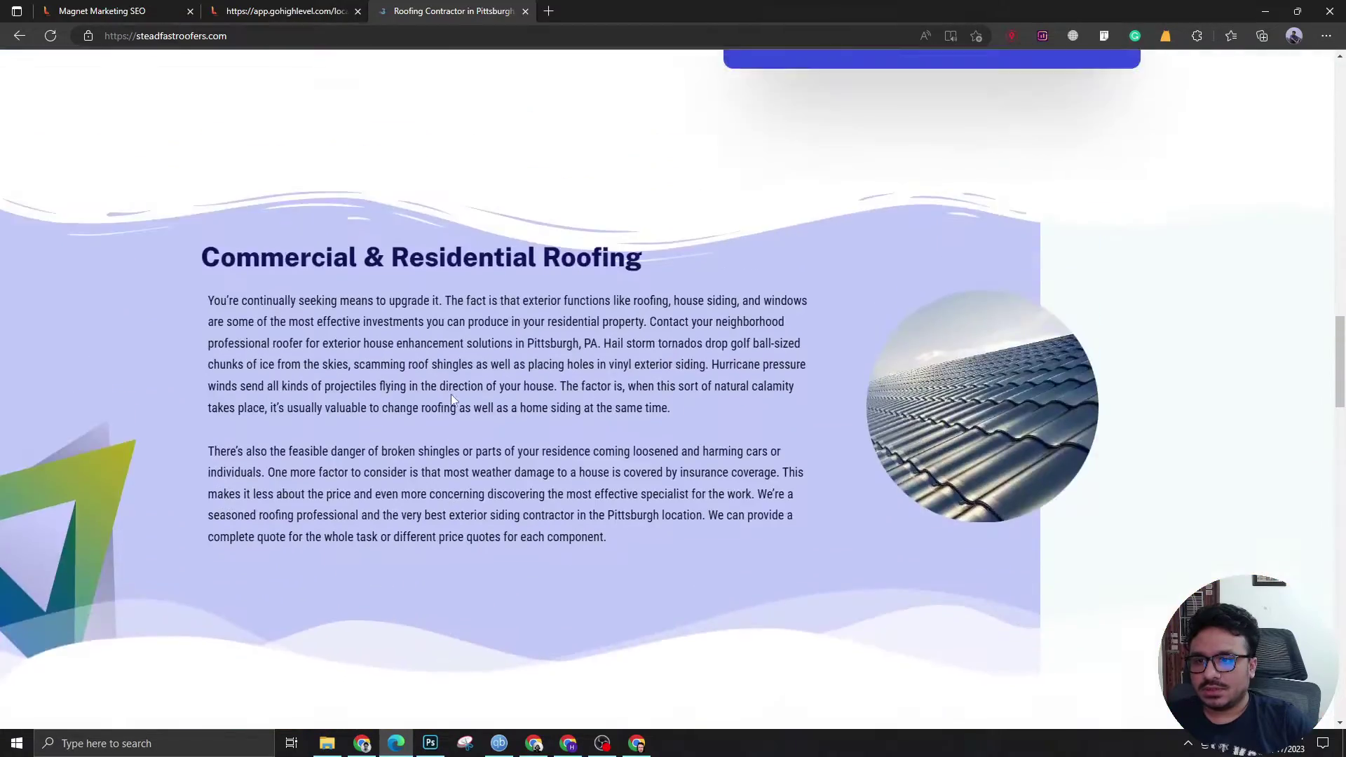
scroll(451, 394, up, 10)
scroll(452, 394, up, 5)
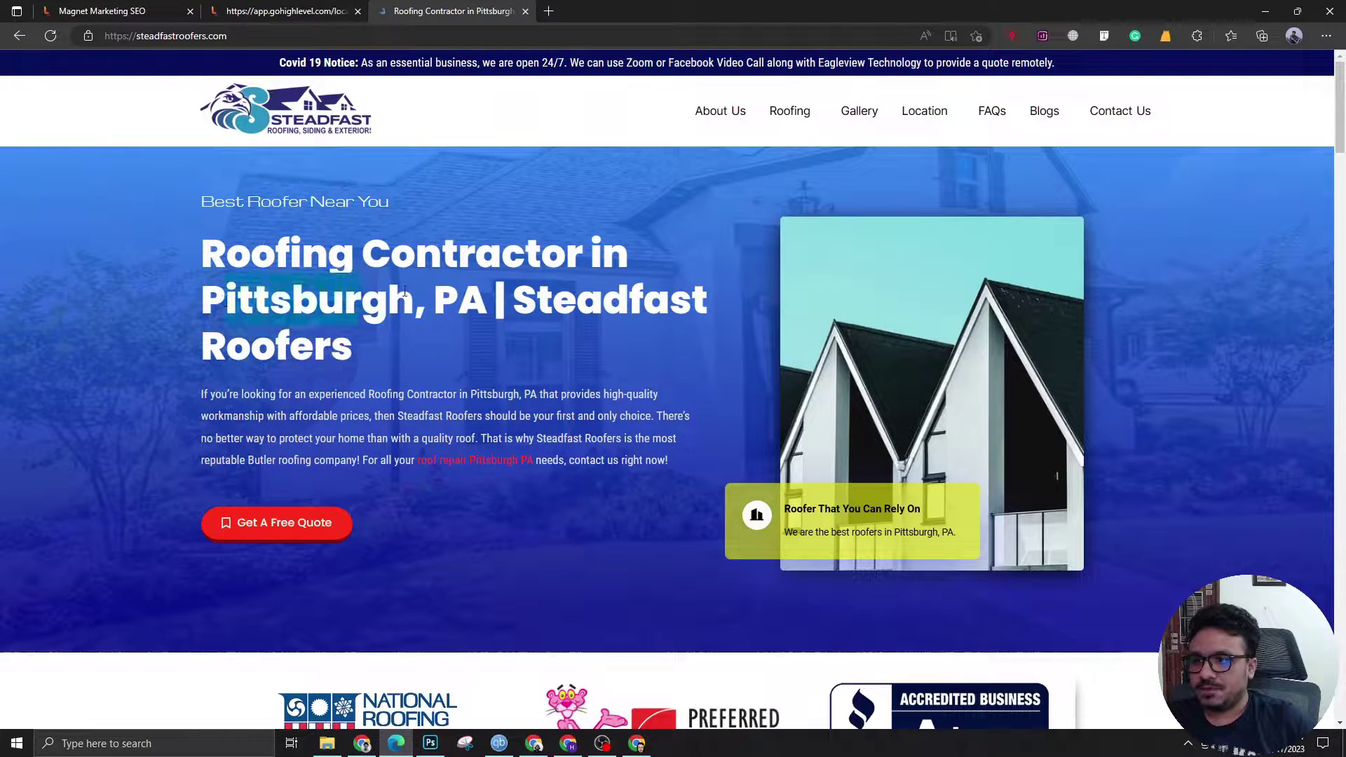
key(ctrl+shift+Tab)
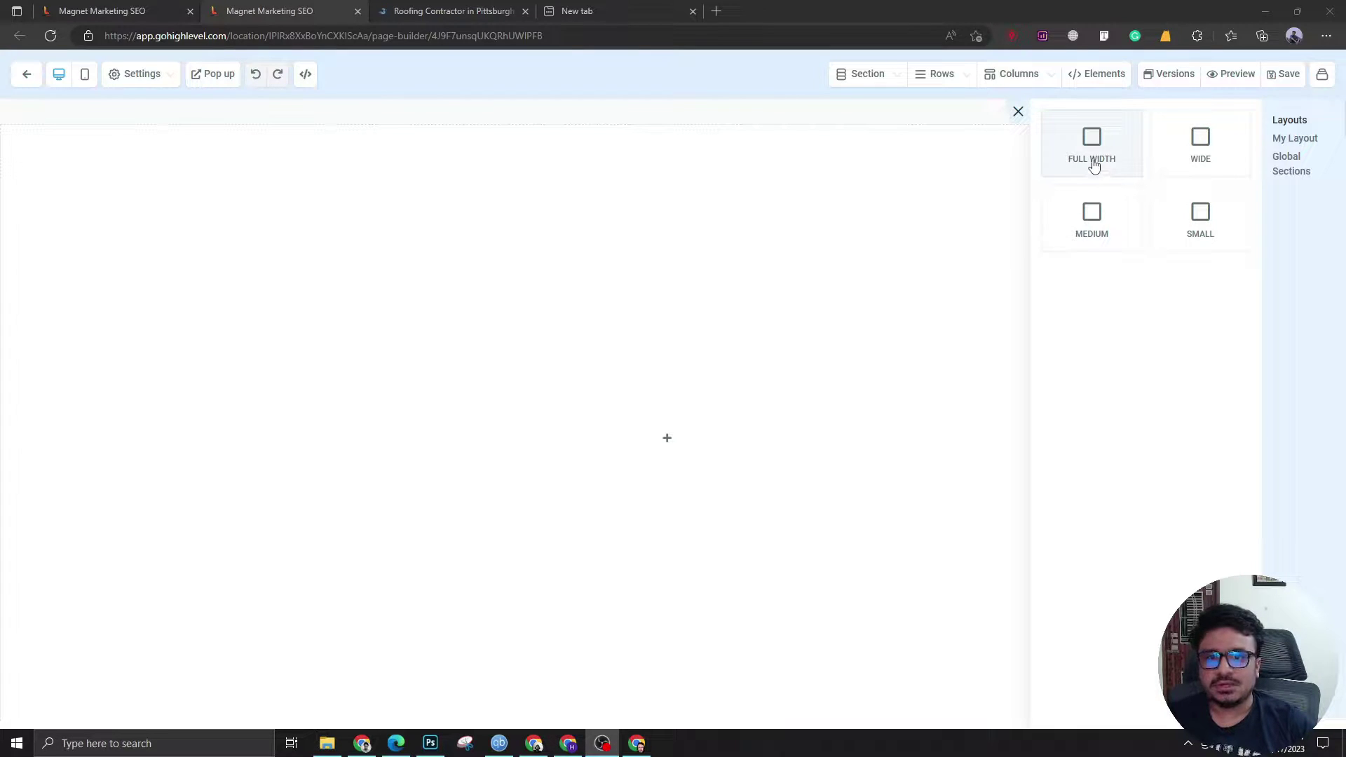
Add a full-width section to the blank page and place a four-column row in it.
drag(1094, 165, 652, 246)
click(806, 174)
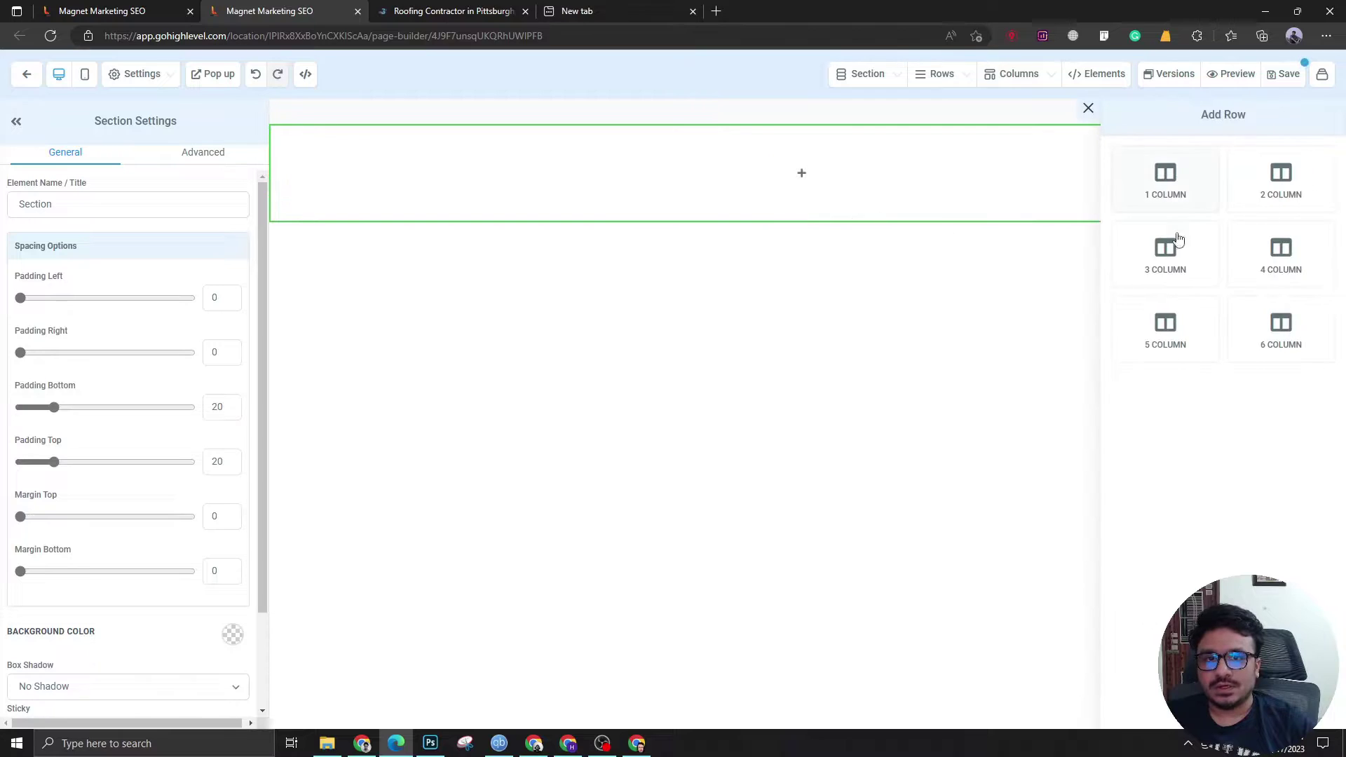
click(1297, 279)
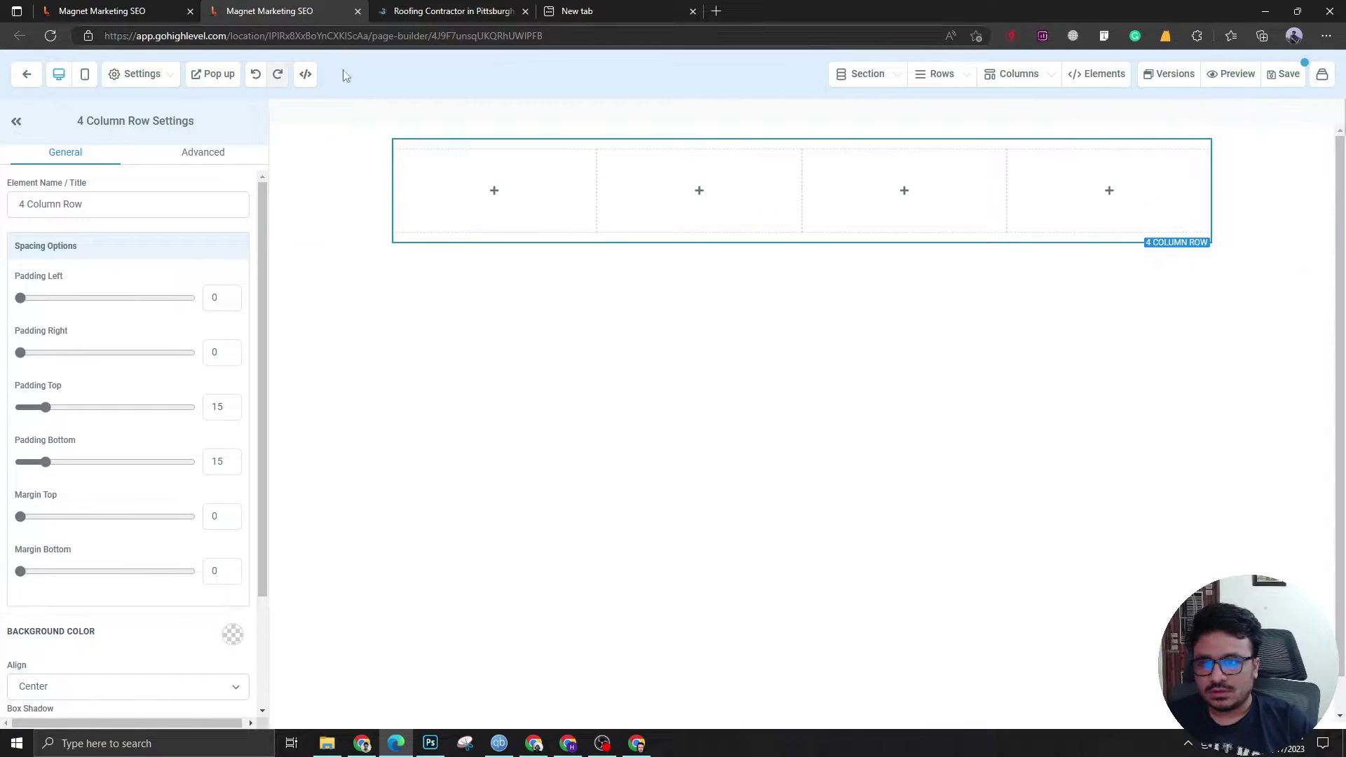
Insert an image element in the first column and upload steadfastroofers.png as its picture.
click(492, 190)
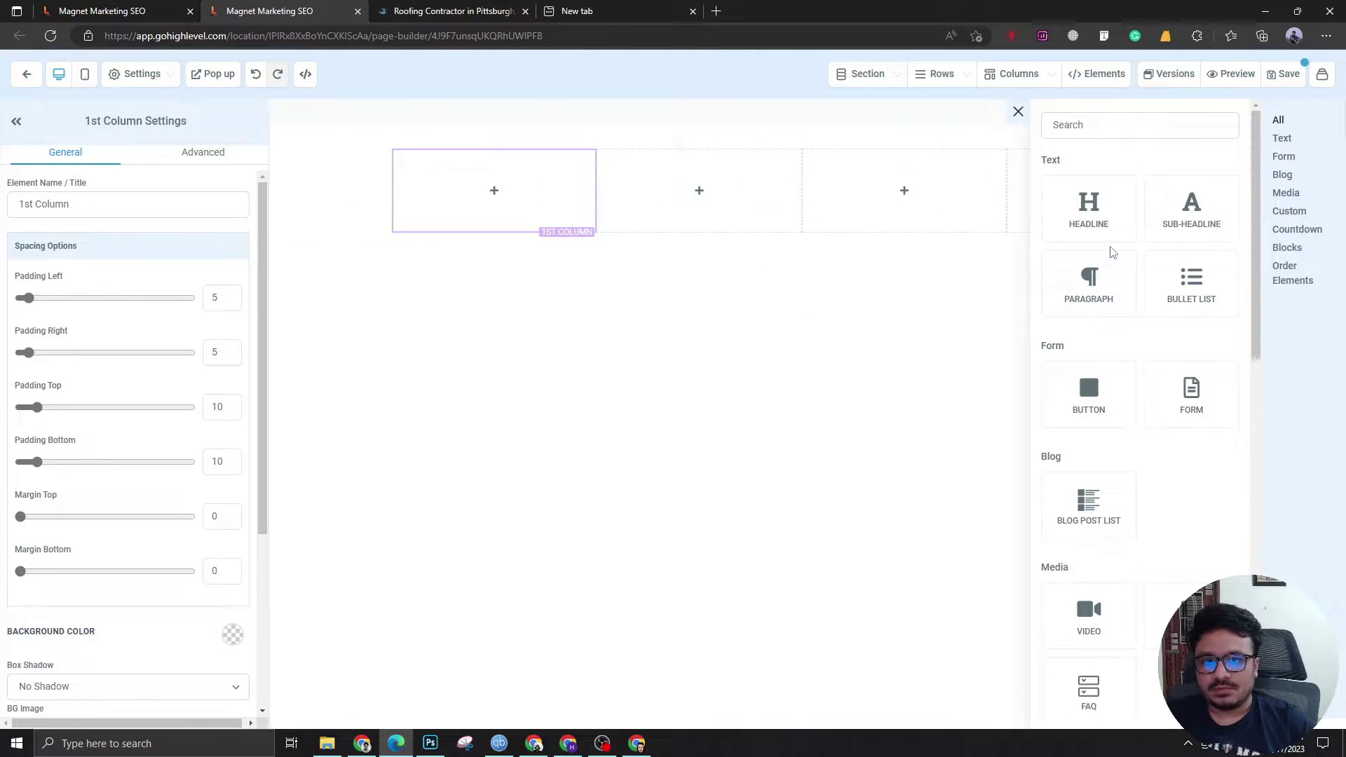
click(1192, 617)
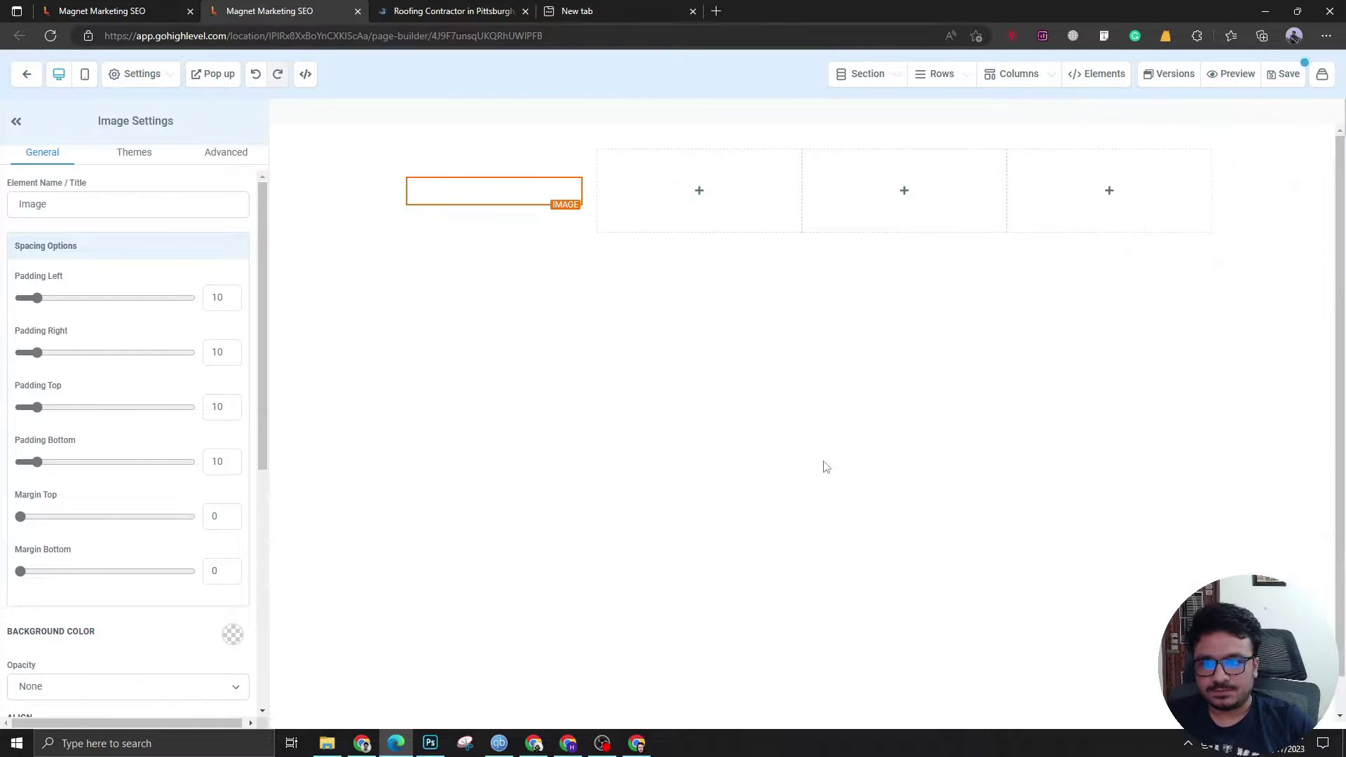
scroll(140, 630, down, 6)
click(220, 383)
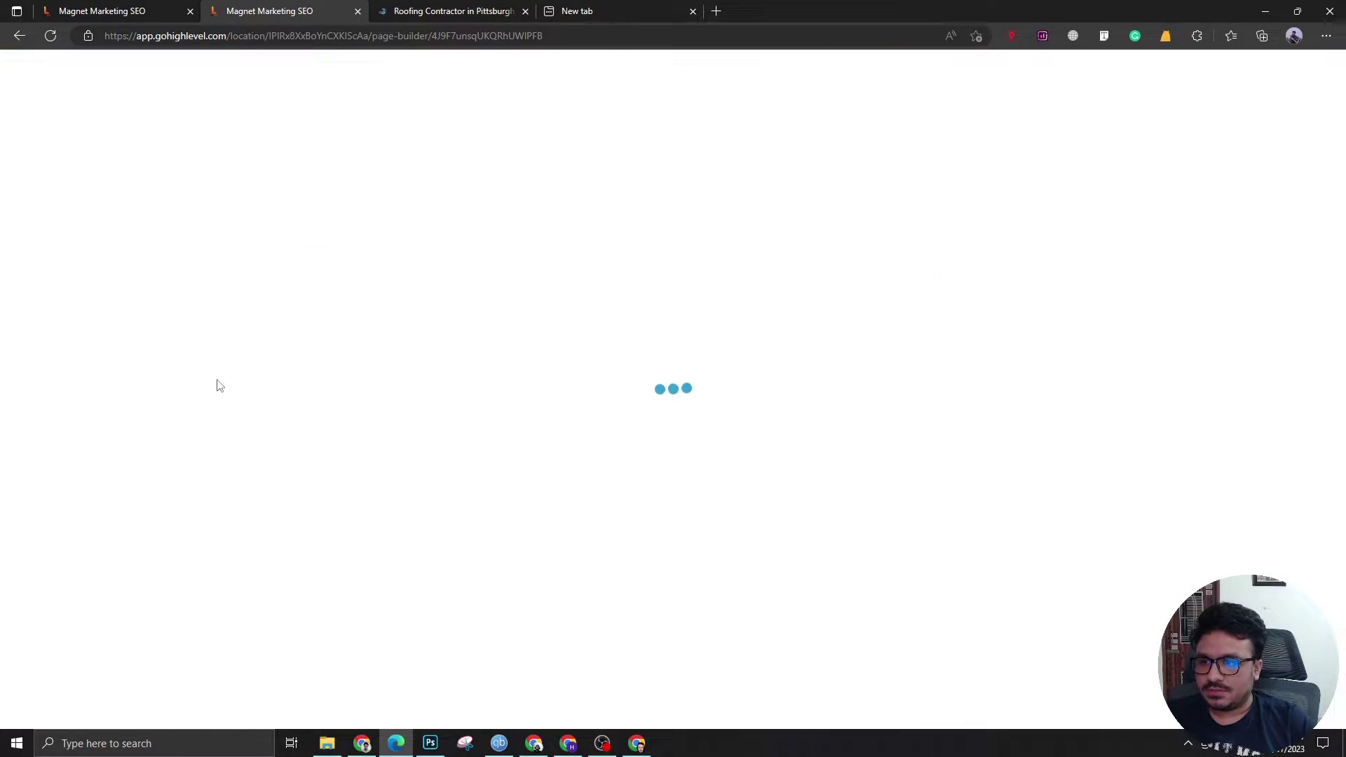
click(1305, 105)
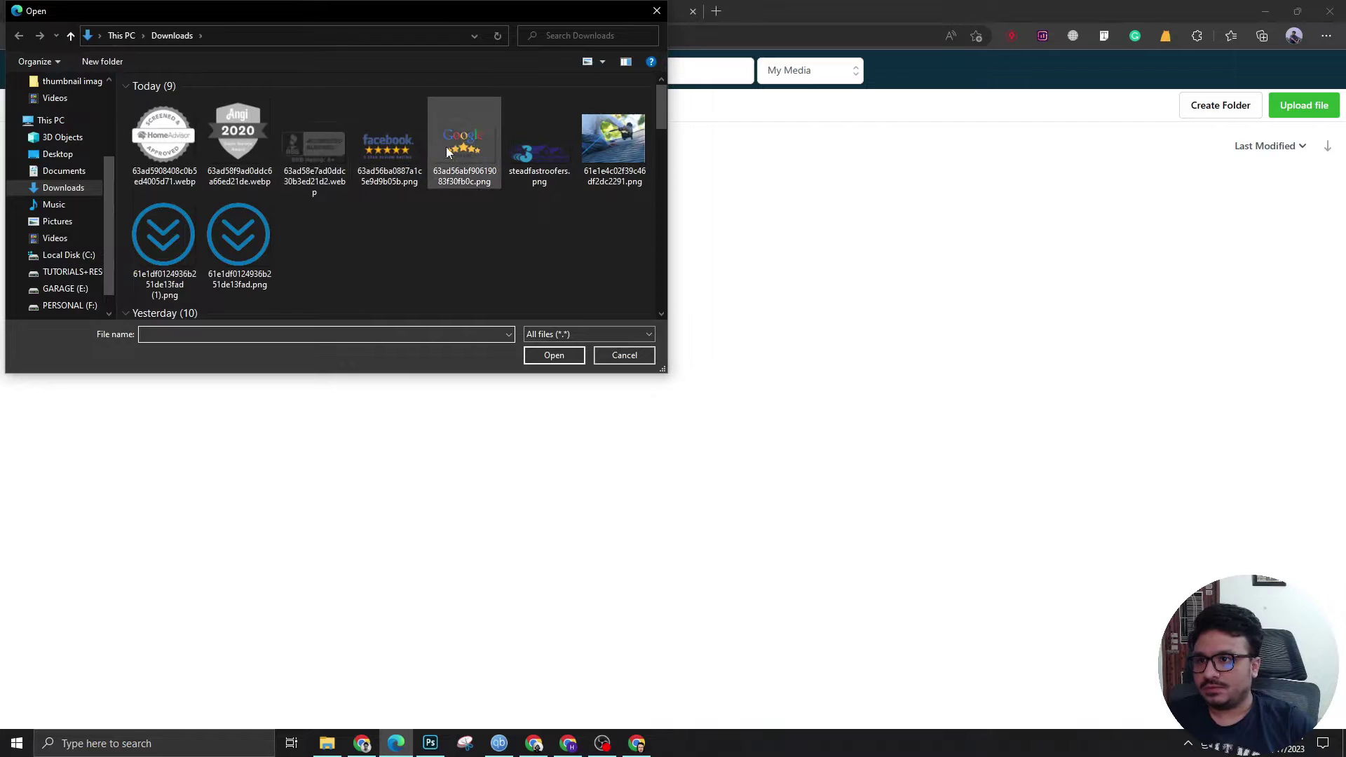
double_click(539, 154)
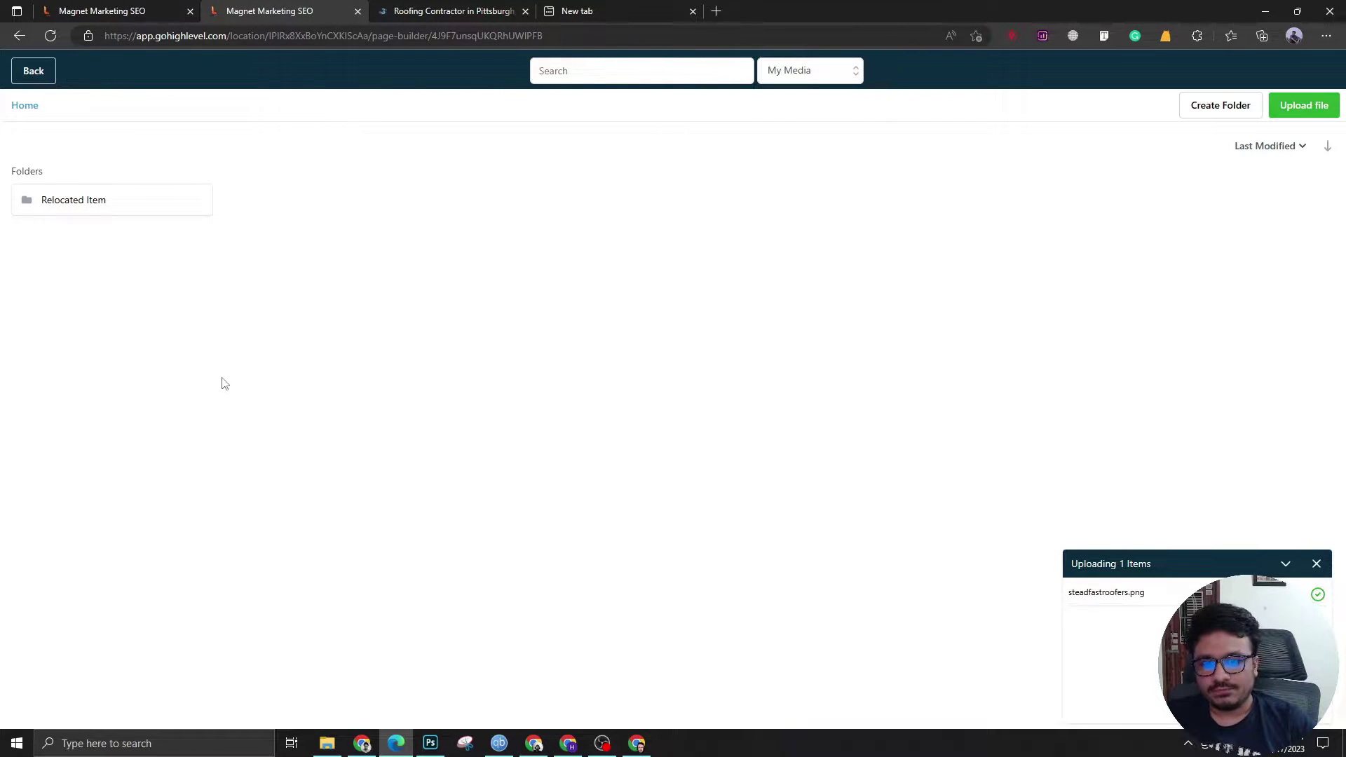
click(116, 280)
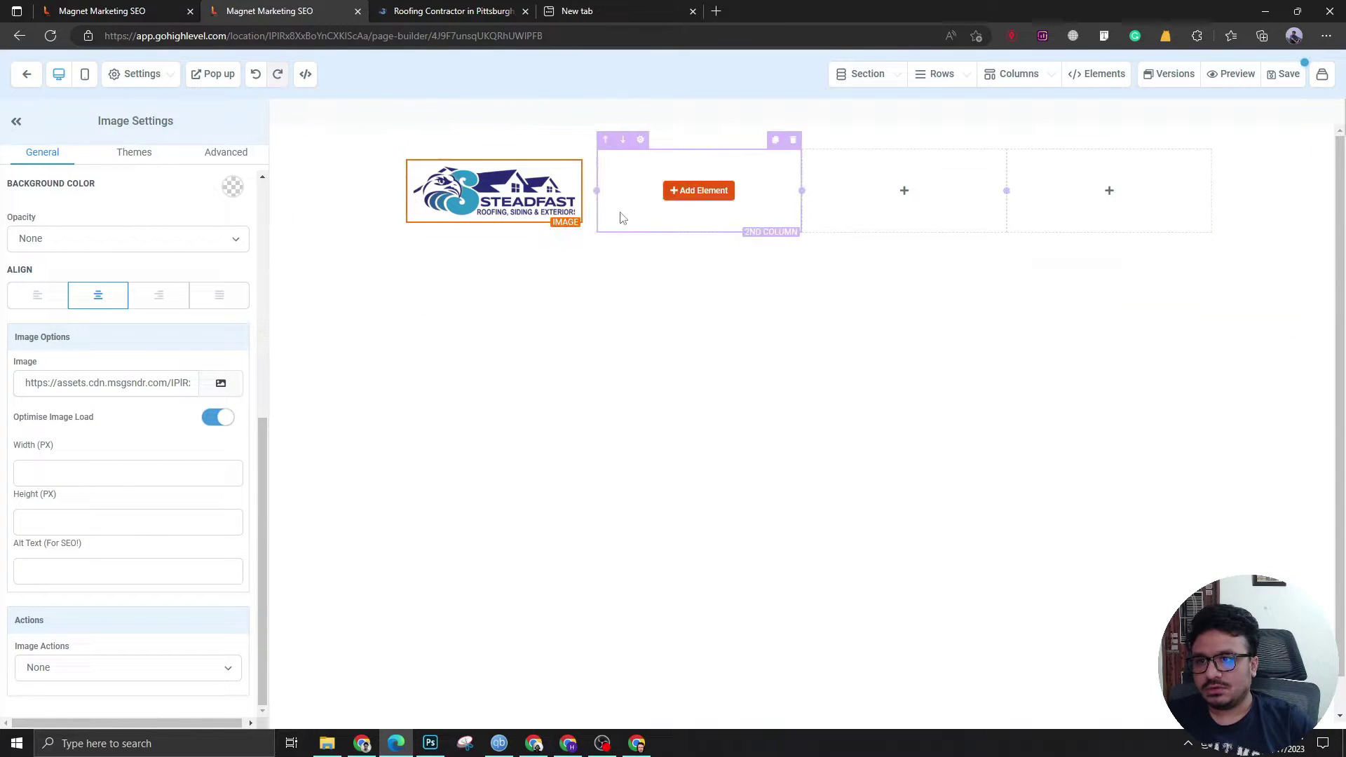
Insert an image element in the second column and upload the Google five-star rating picture, 63ad56abf90619083f30fb0c.png, for it.
click(673, 192)
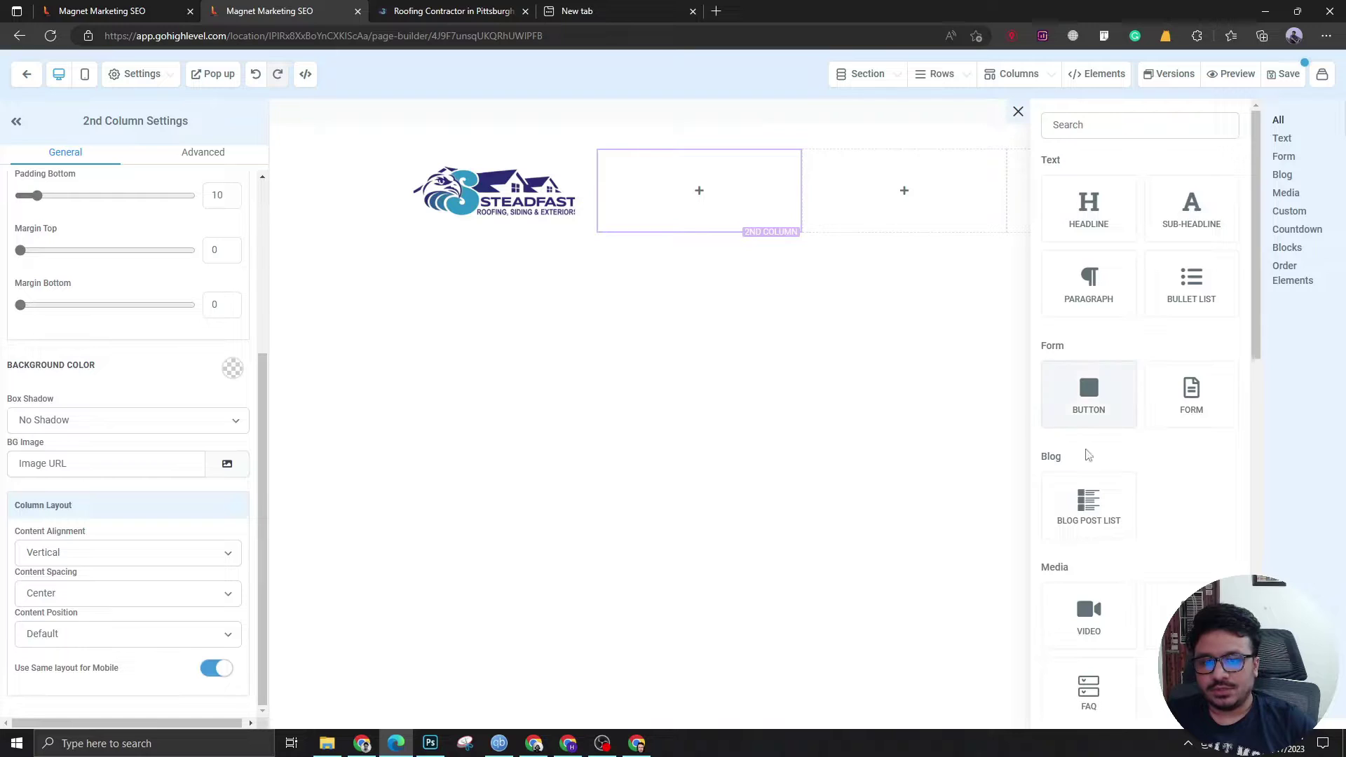
scroll(1088, 456, down, 5)
scroll(1121, 505, up, 4)
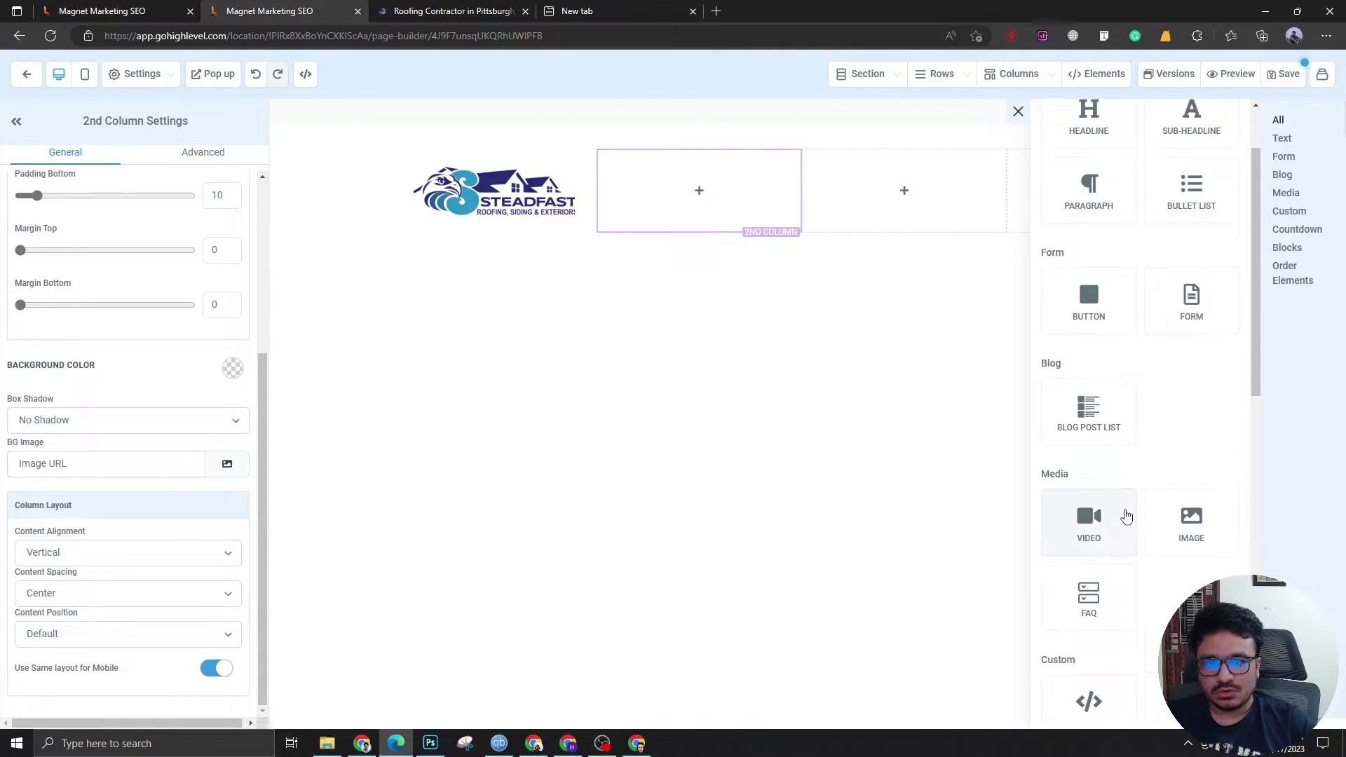
click(1172, 527)
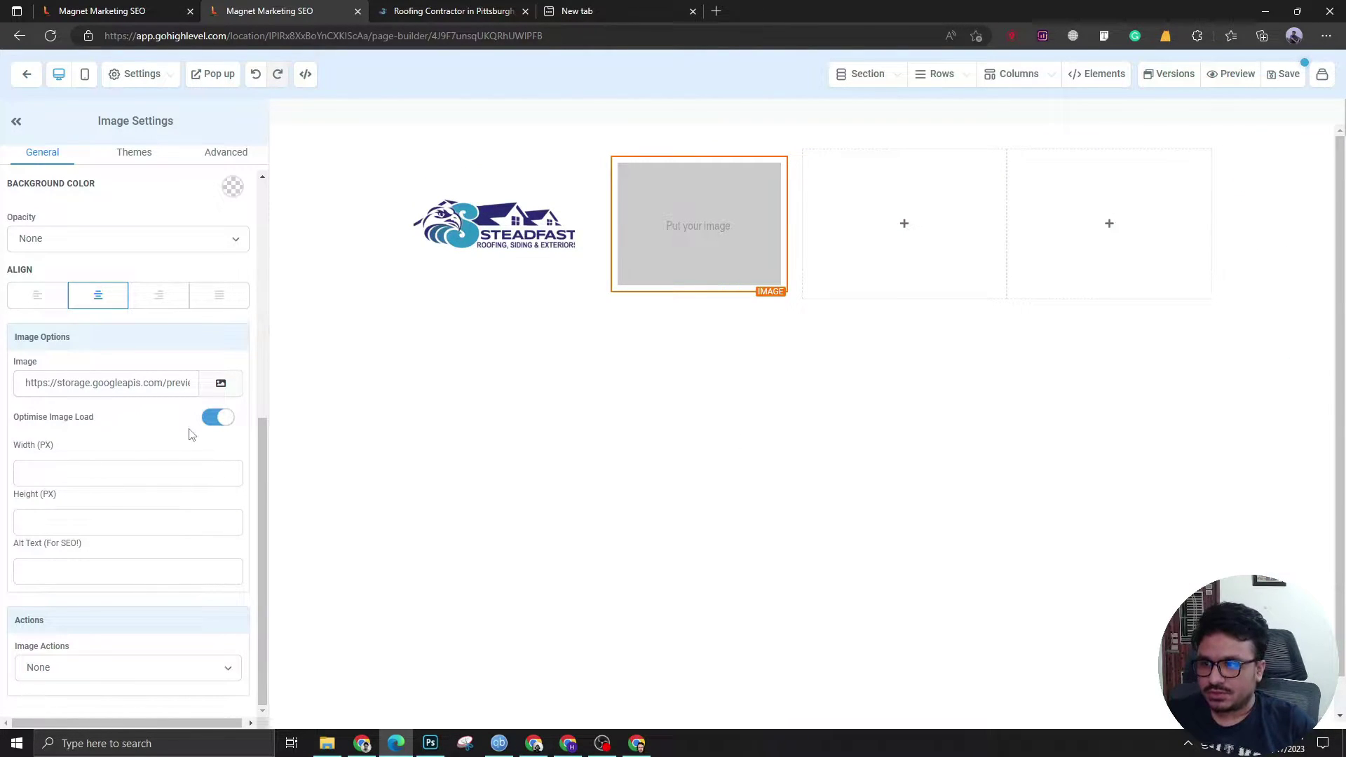
click(219, 386)
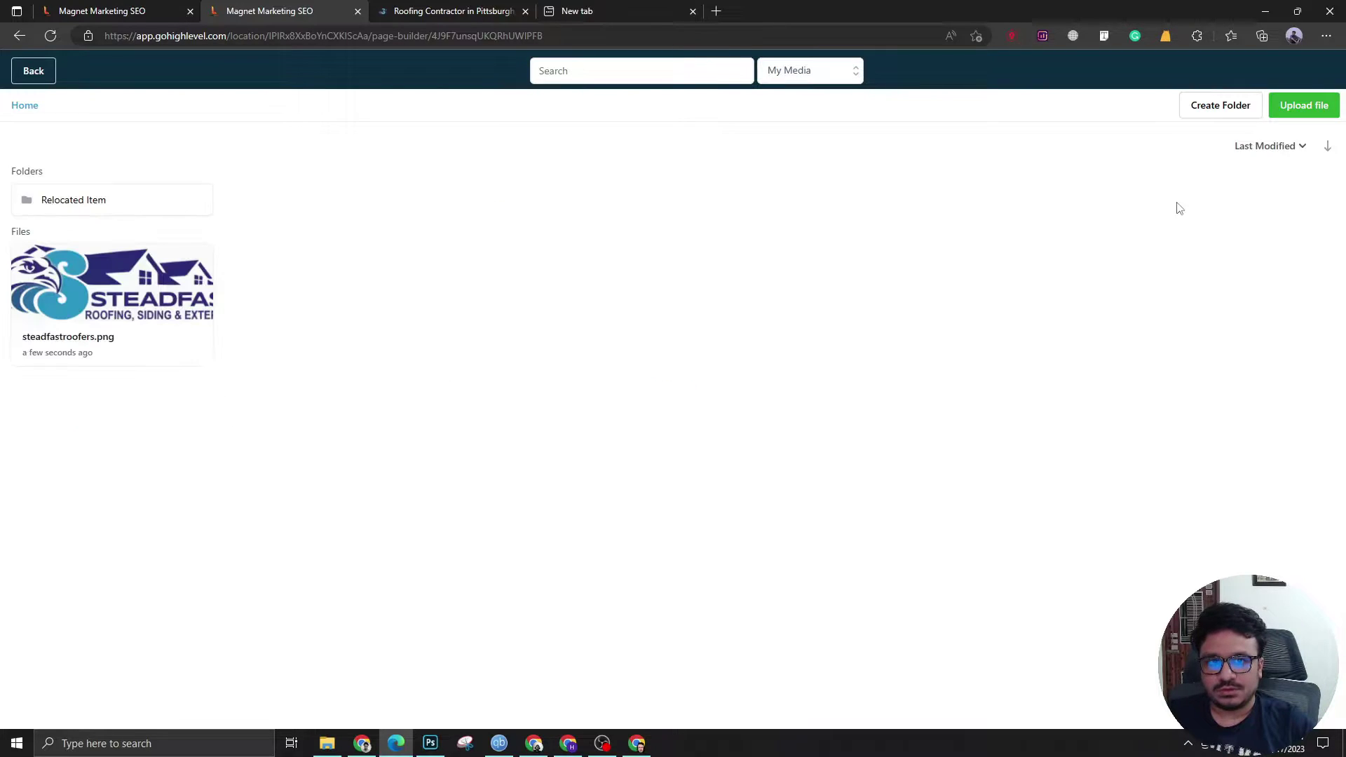
click(1297, 111)
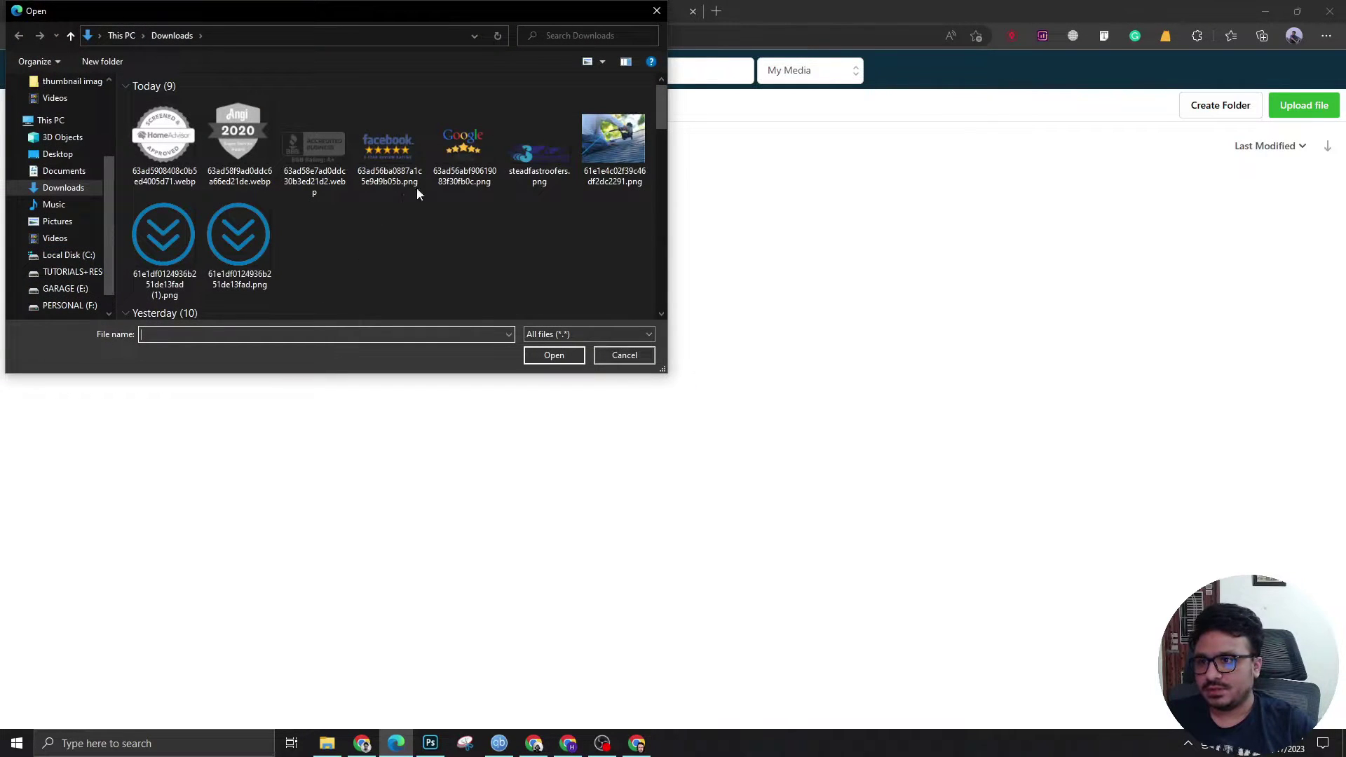
double_click(495, 151)
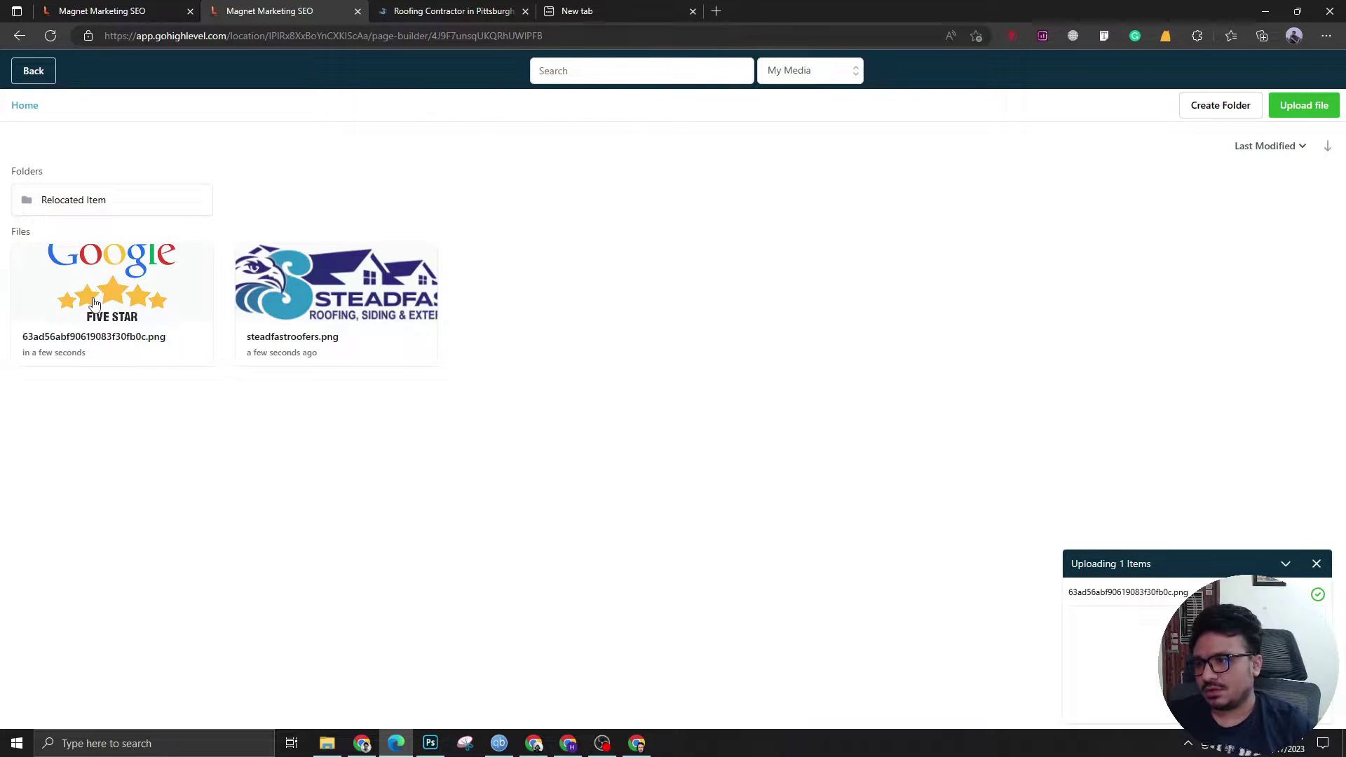
click(95, 303)
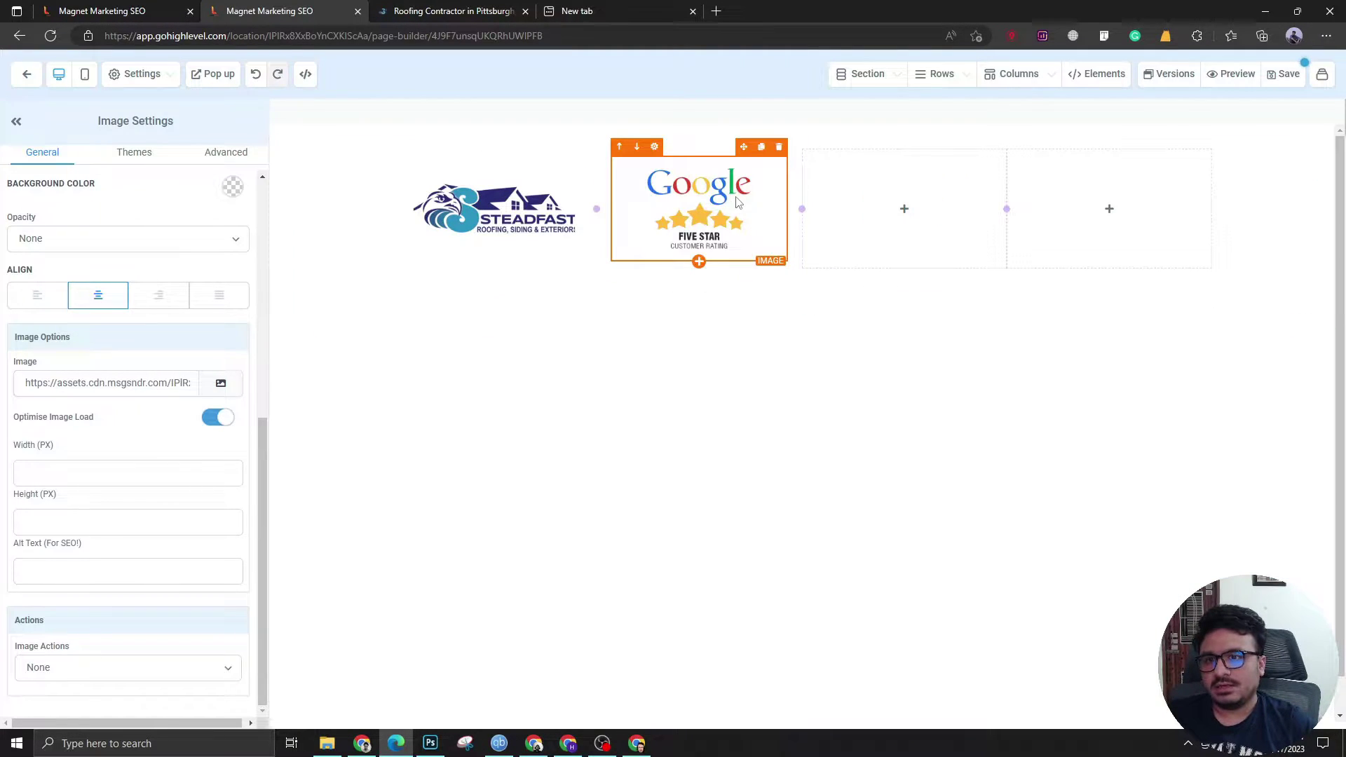
Duplicate the Google rating image into the third column and replace the copy's picture with the uploaded Facebook rating file, 63ad56ba0887a1c5e9d9b05b.png.
click(761, 147)
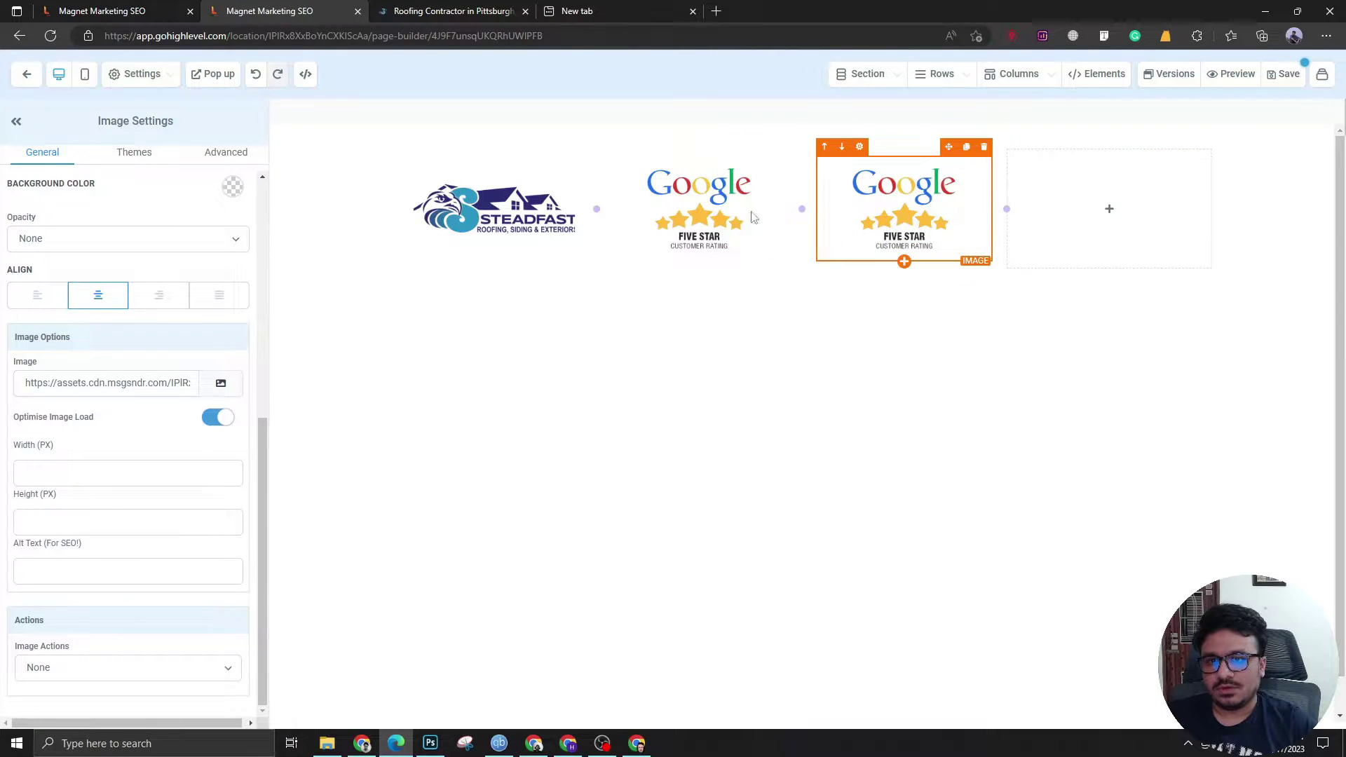
click(221, 383)
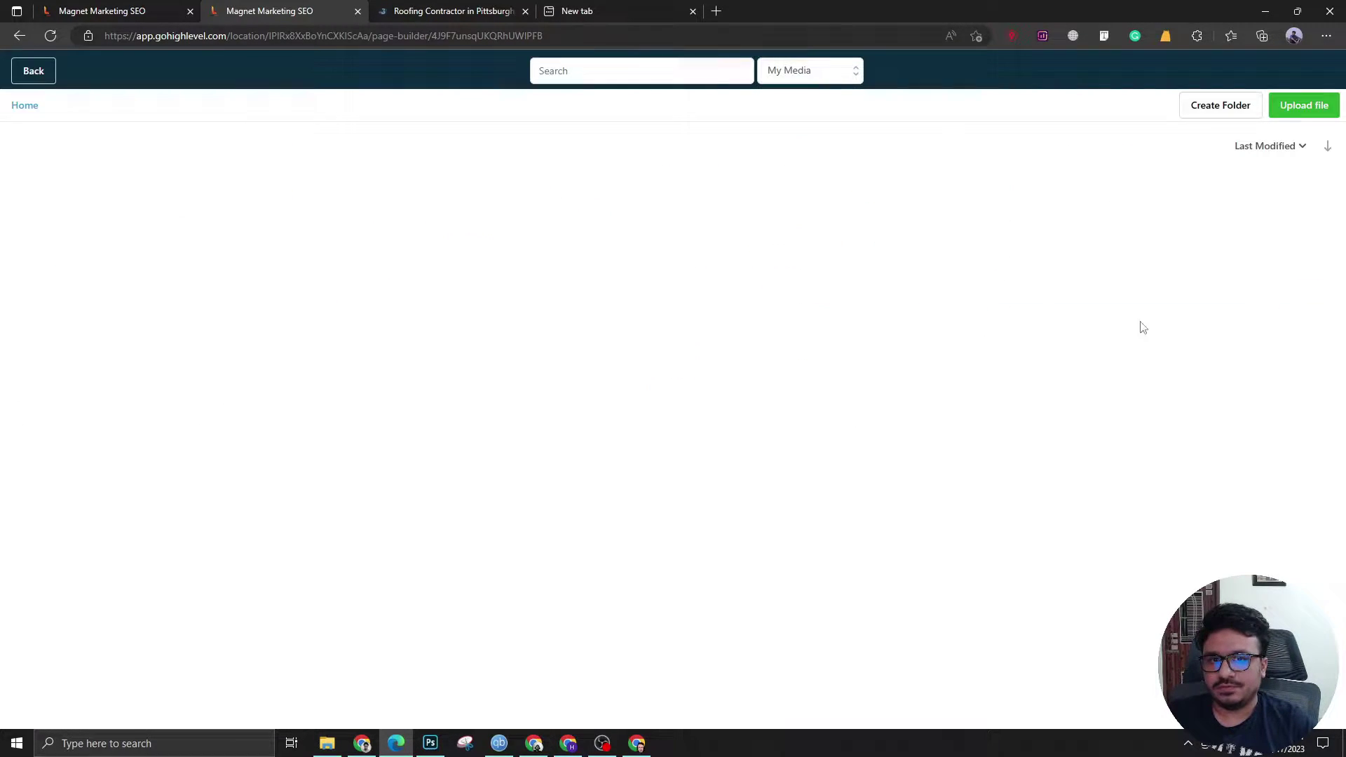
click(1303, 119)
double_click(381, 161)
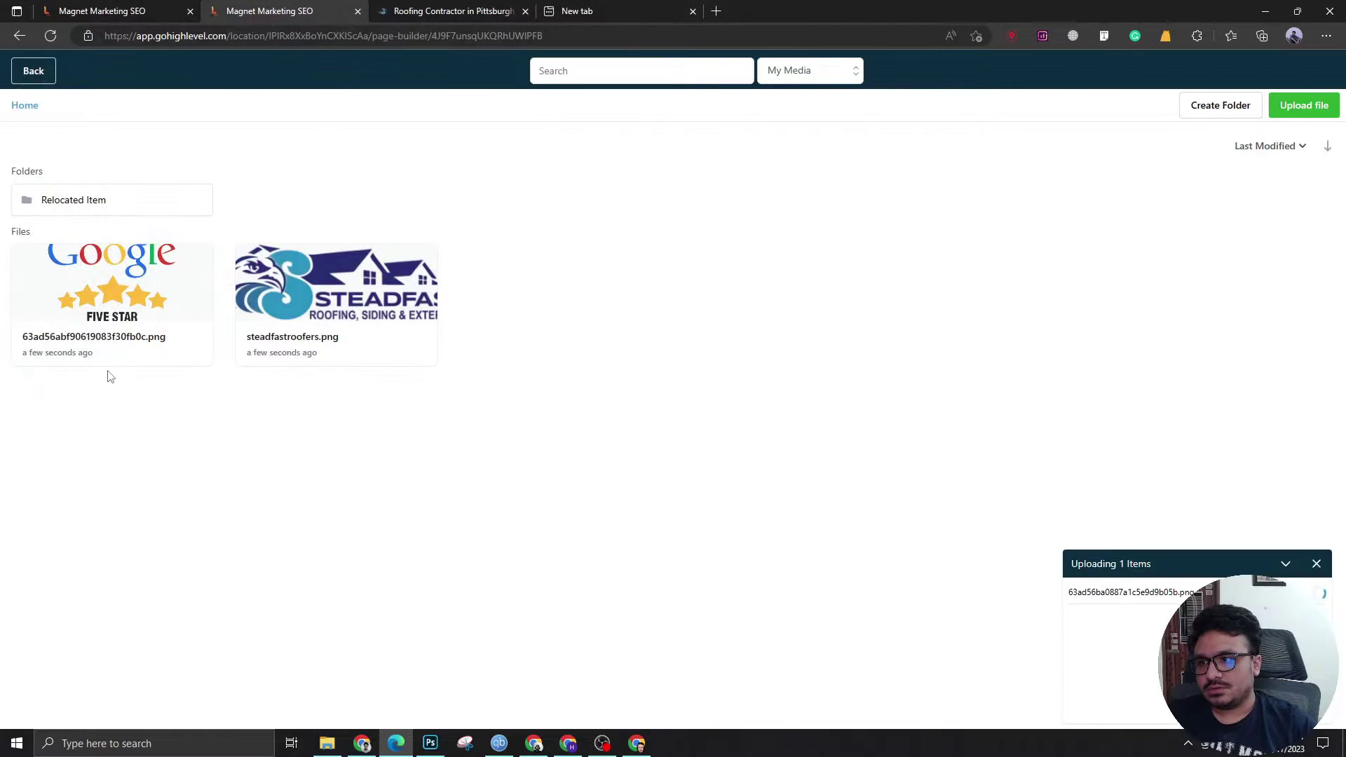
click(115, 361)
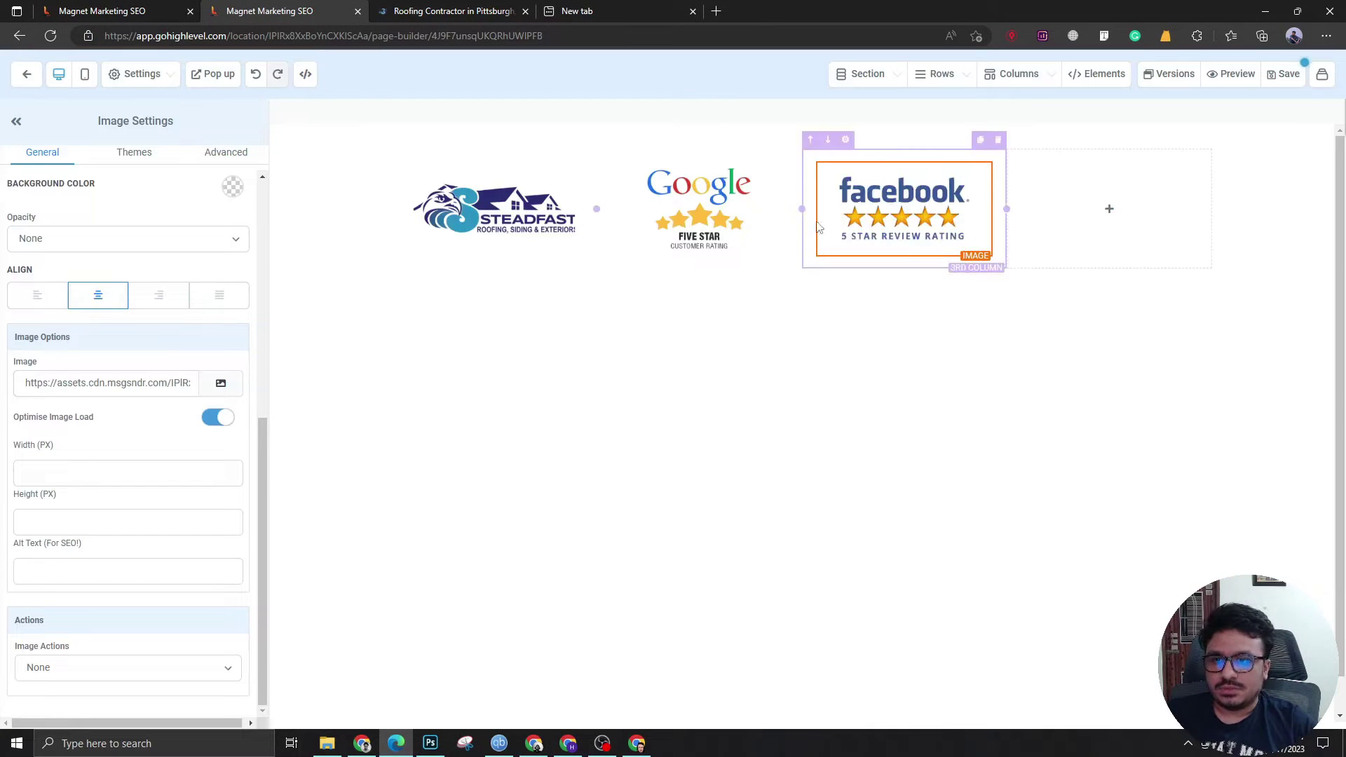
click(634, 224)
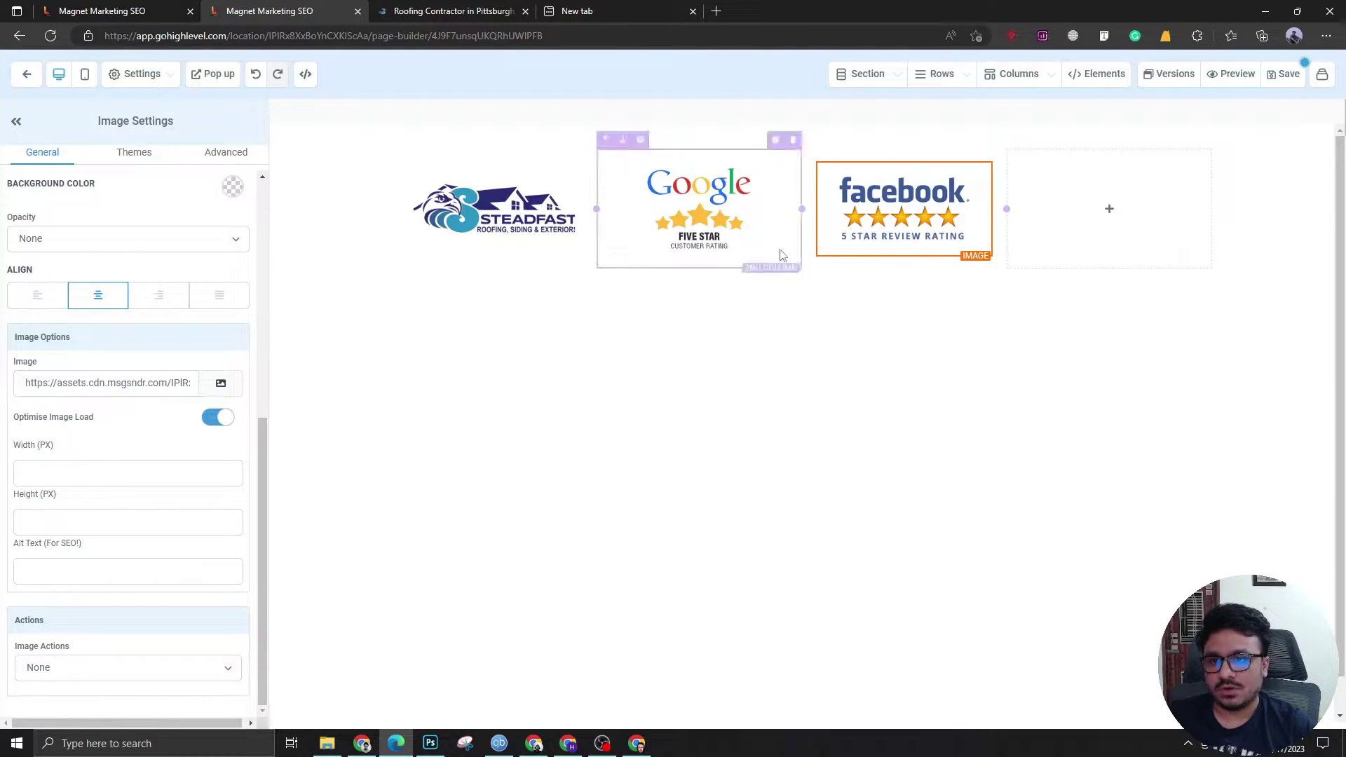
Insert a button in the fourth column and set its background to the custom colour #2a2e77, sampled from the Steadfast logo.
click(1109, 209)
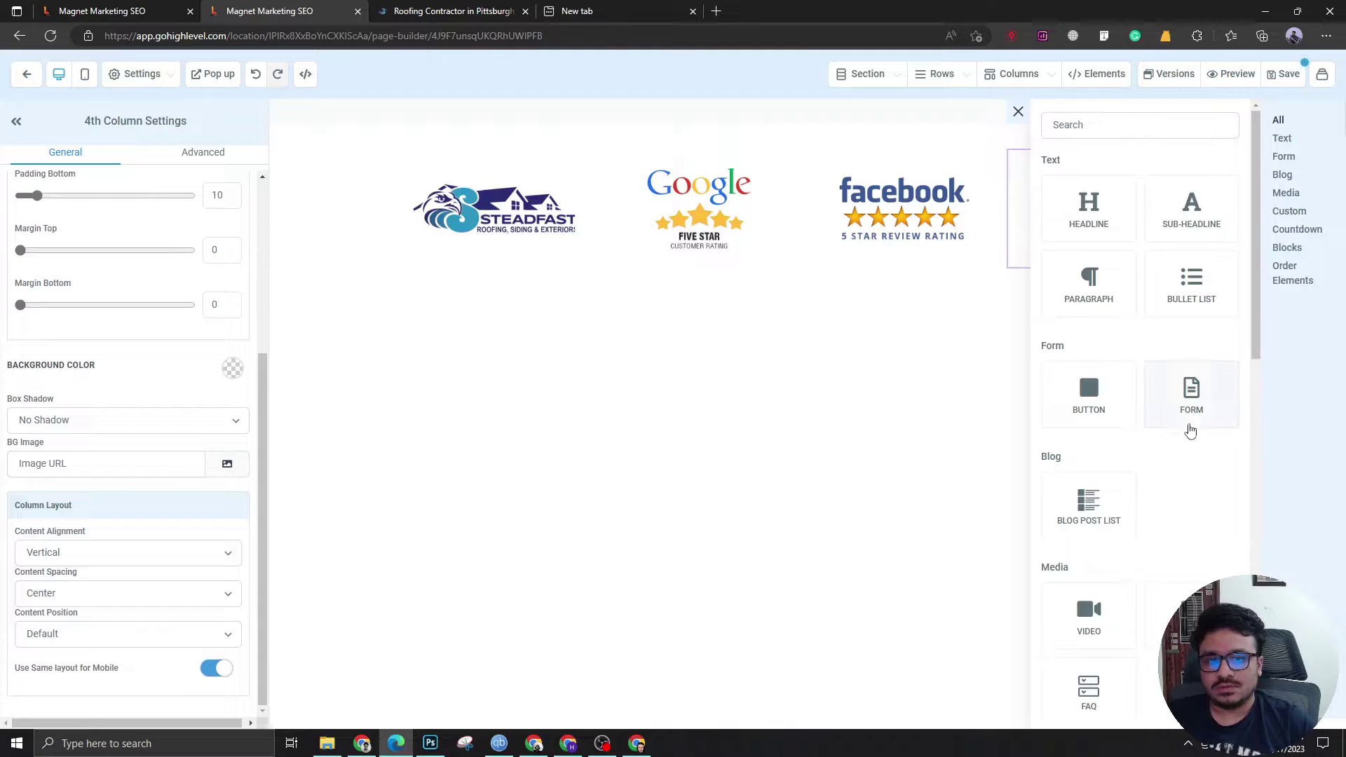
click(1091, 407)
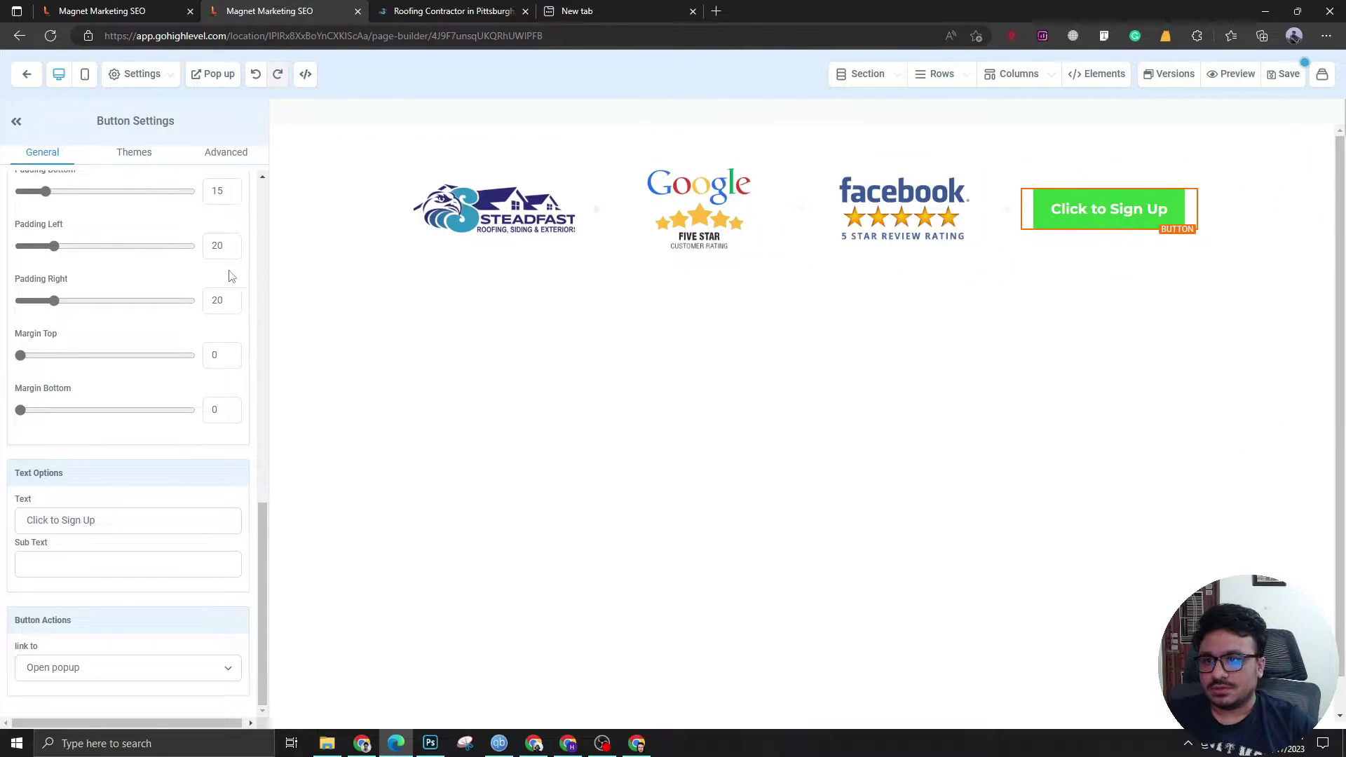
key(super+shift+c)
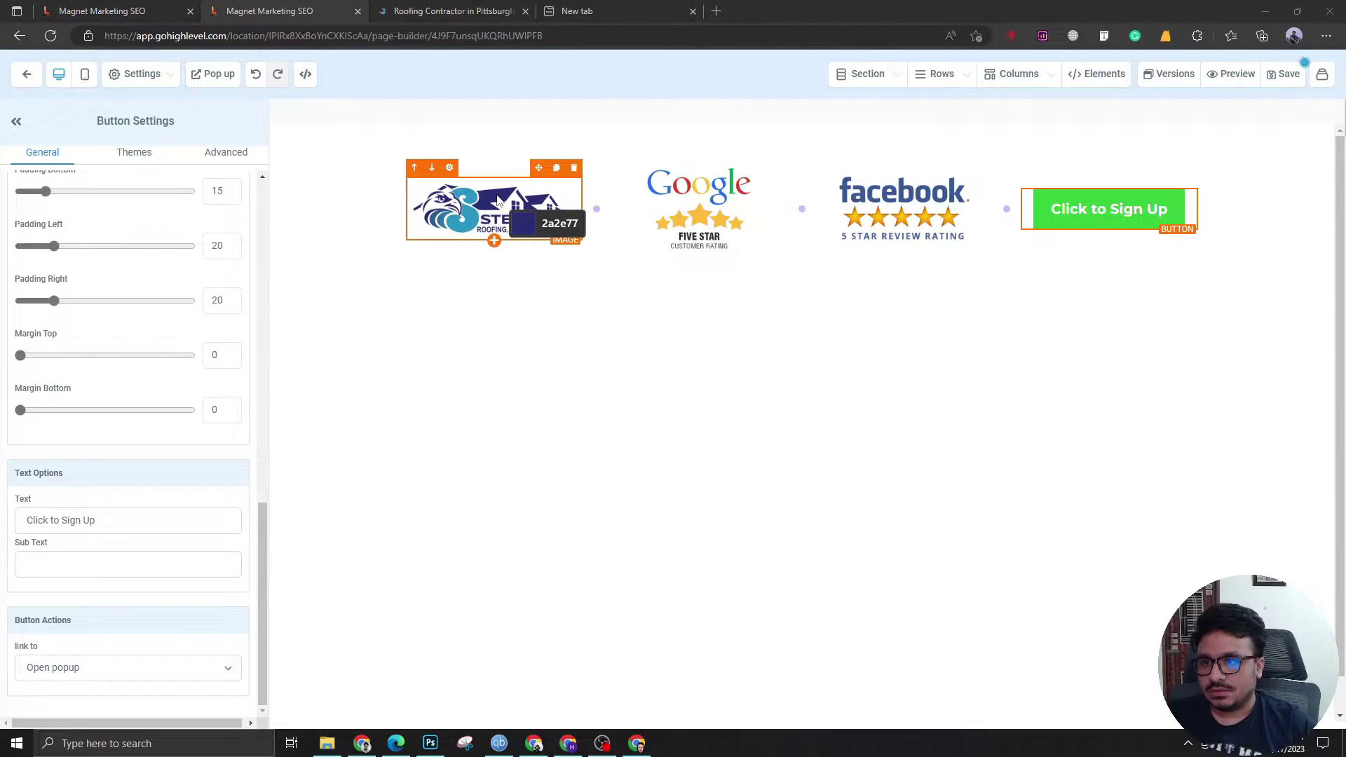
click(498, 201)
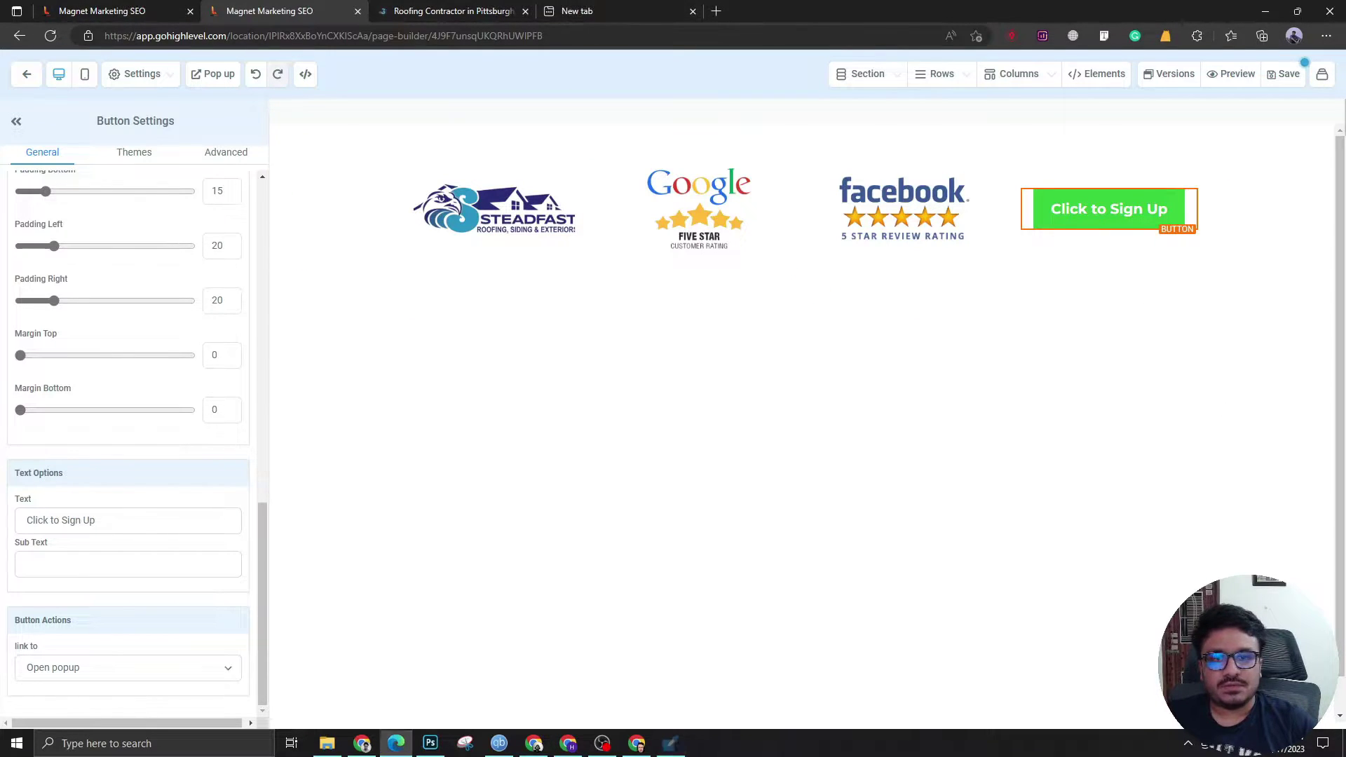
scroll(161, 538, up, 5)
scroll(161, 538, up, 5)
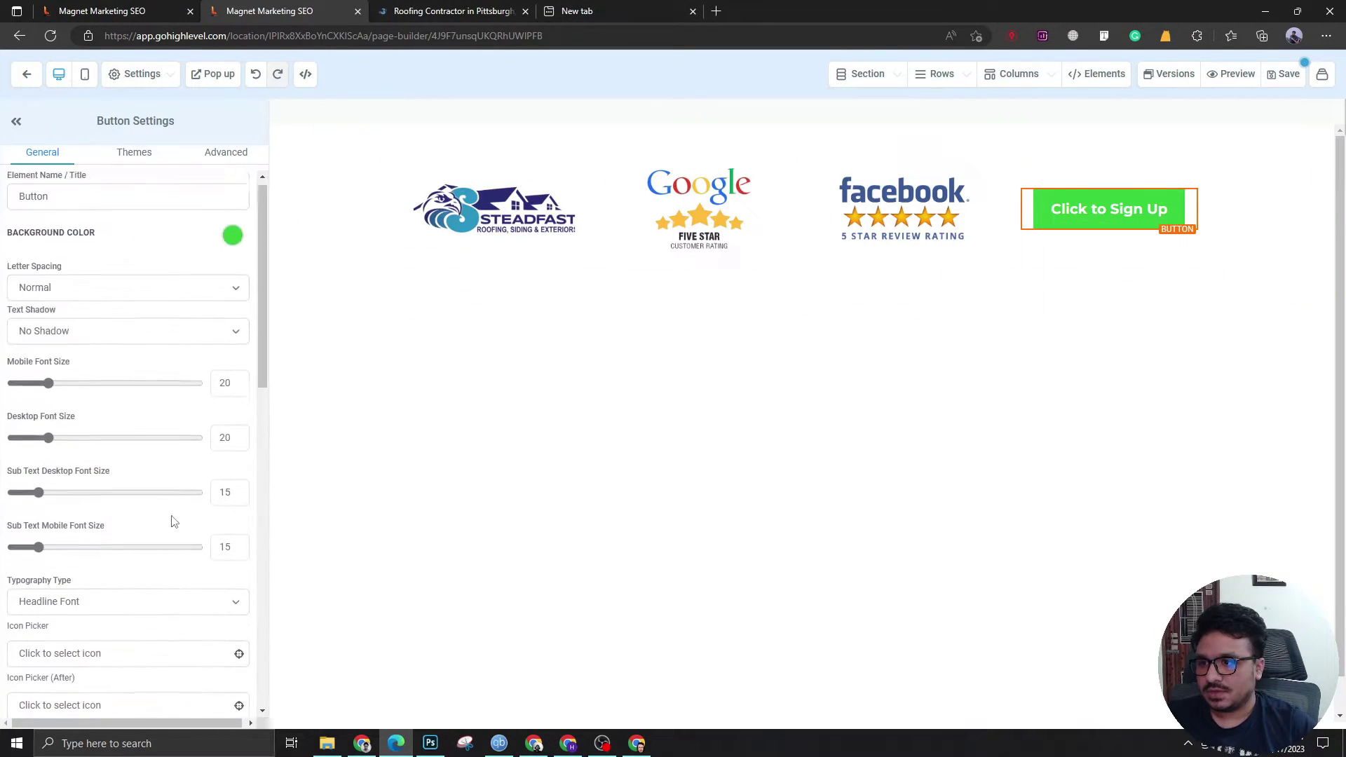
click(233, 243)
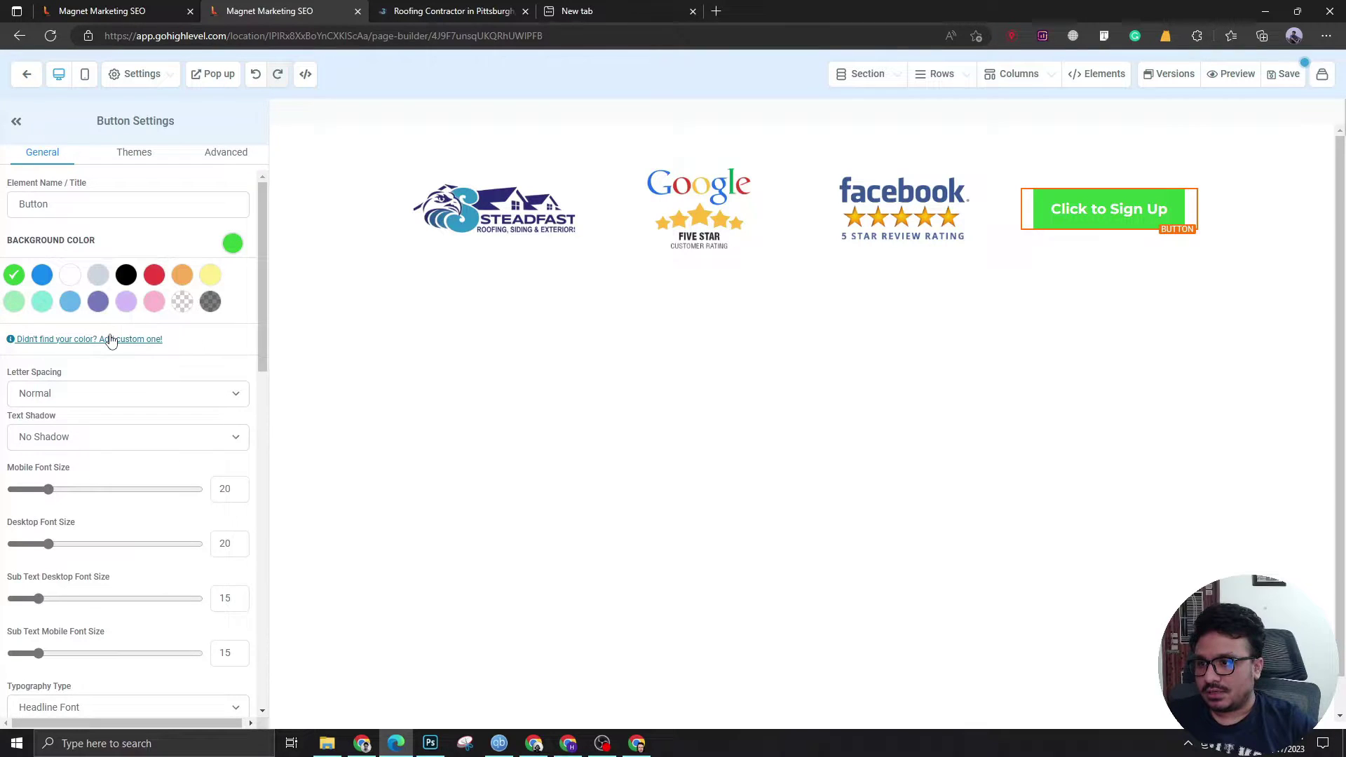
click(124, 341)
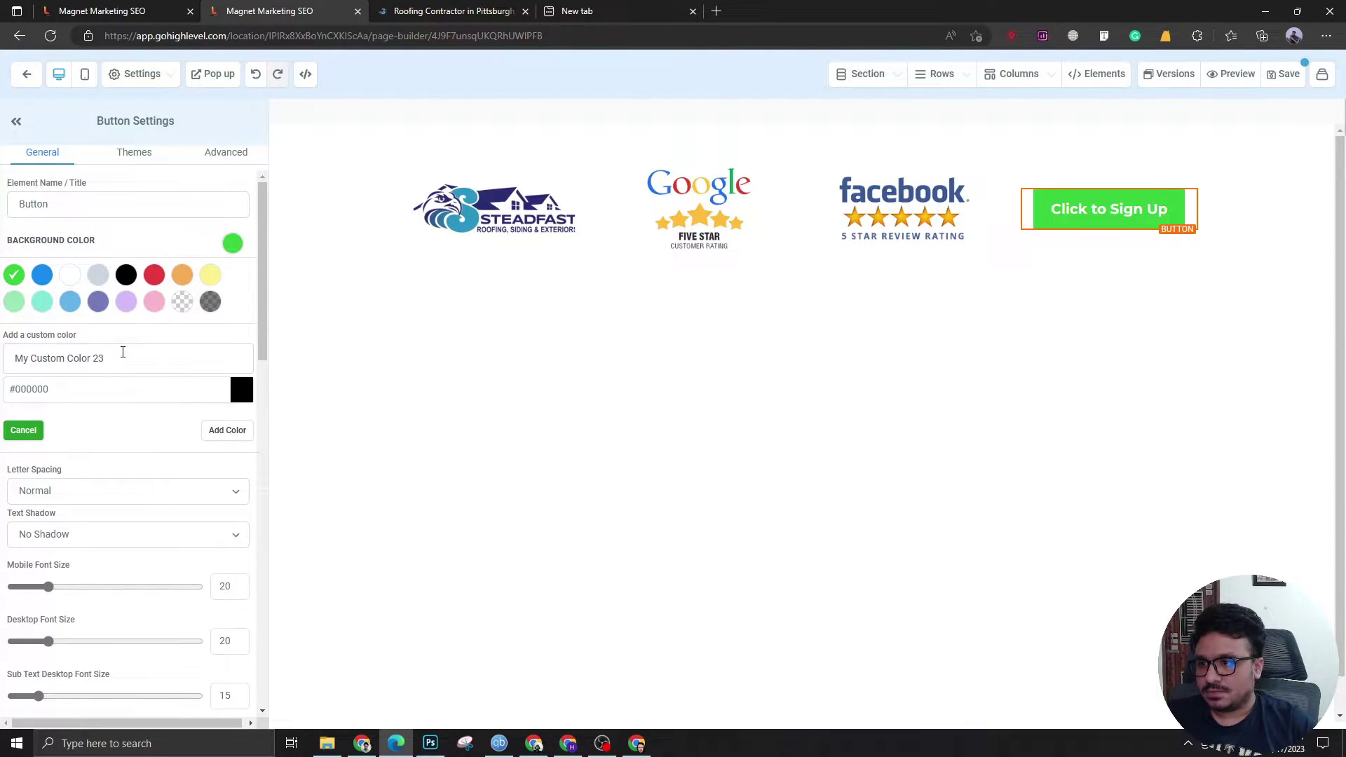
double_click(117, 394)
key(ctrl+v)
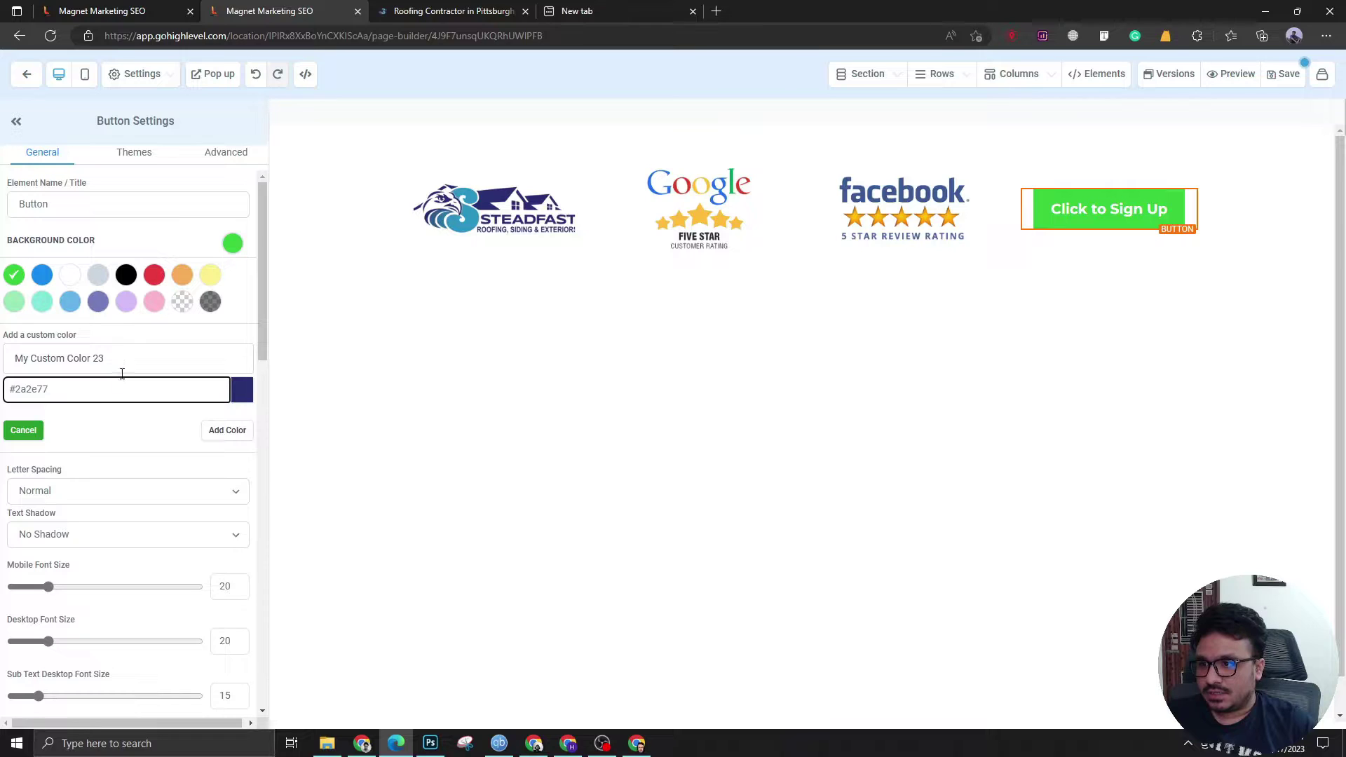
click(227, 430)
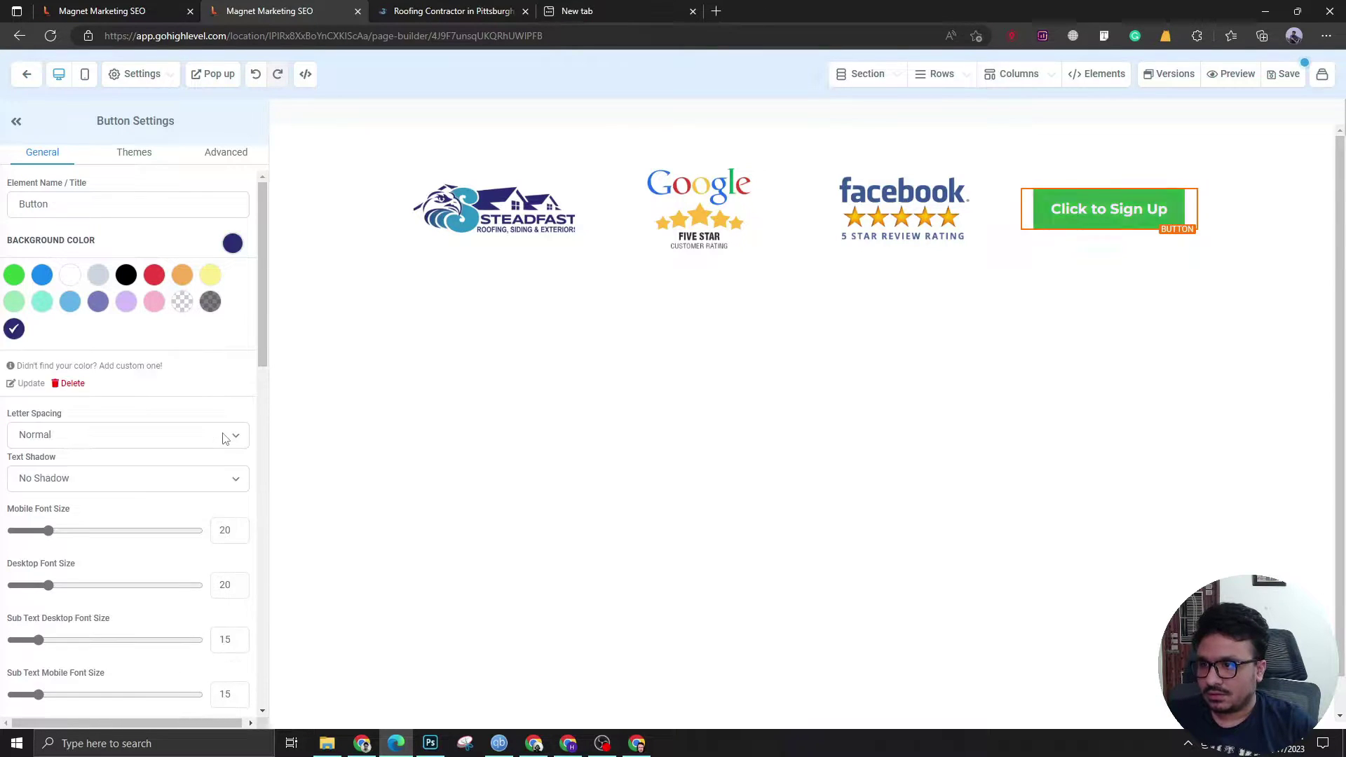
Copy the telephone number from the footer of the Steadfast Roofers website and use it as the button's text.
scroll(225, 435, down, 10)
click(473, 11)
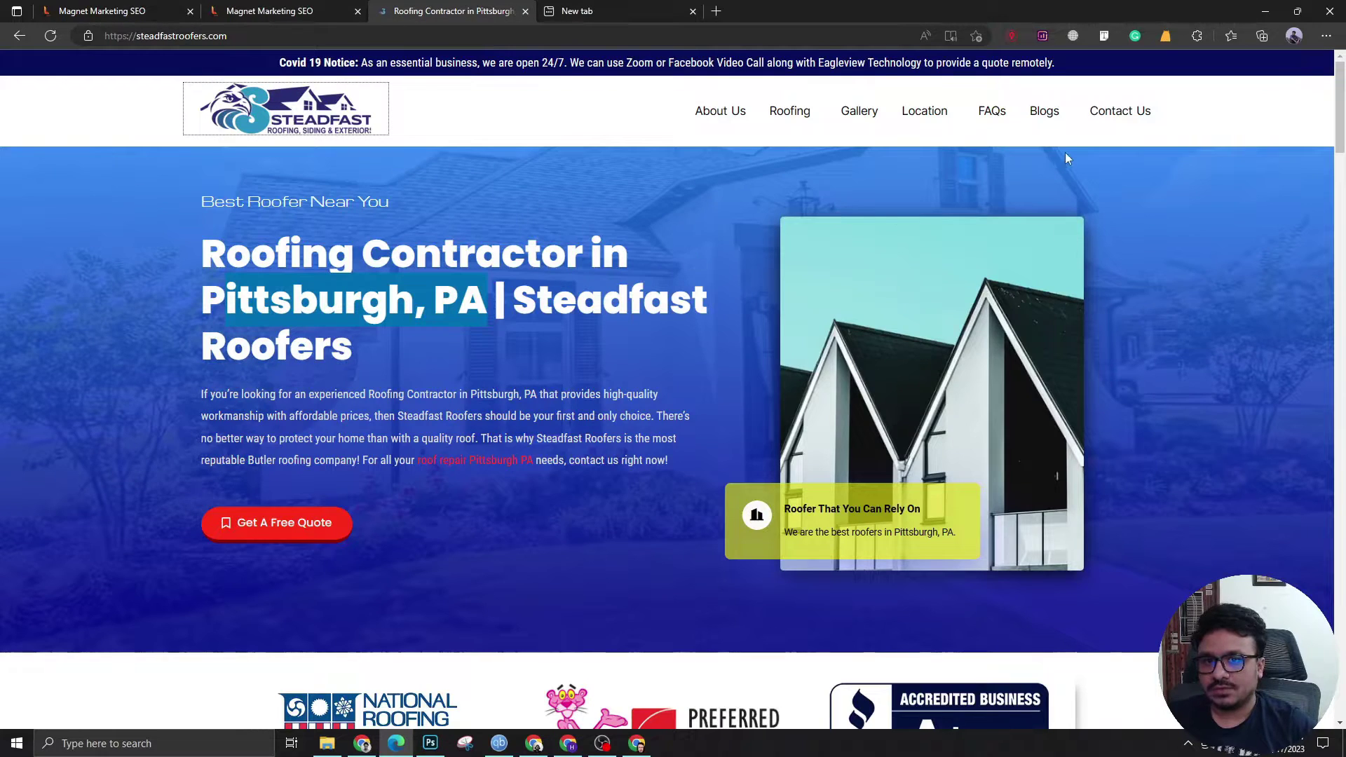
scroll(577, 385, down, 15)
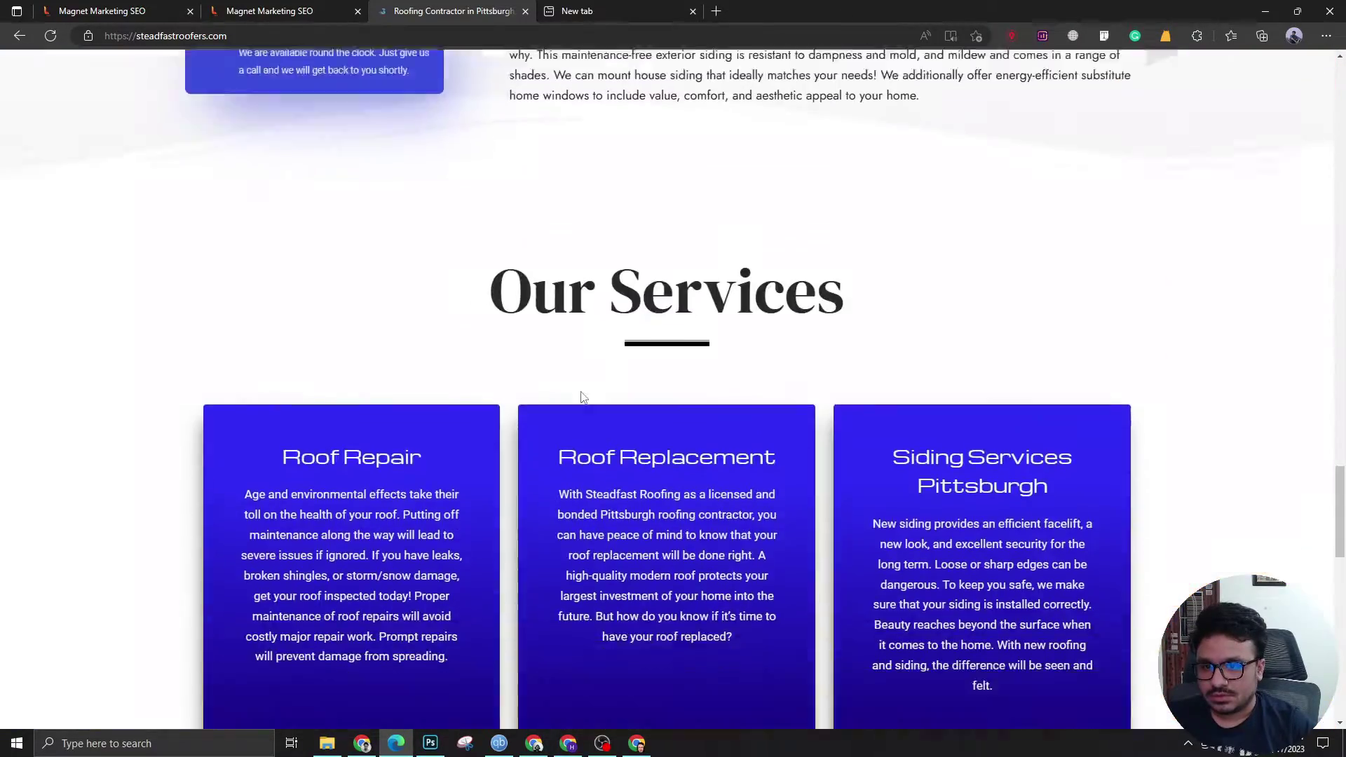
scroll(581, 397, down, 15)
drag(531, 621, 600, 635)
key(ctrl+c)
click(270, 10)
triple_click(105, 541)
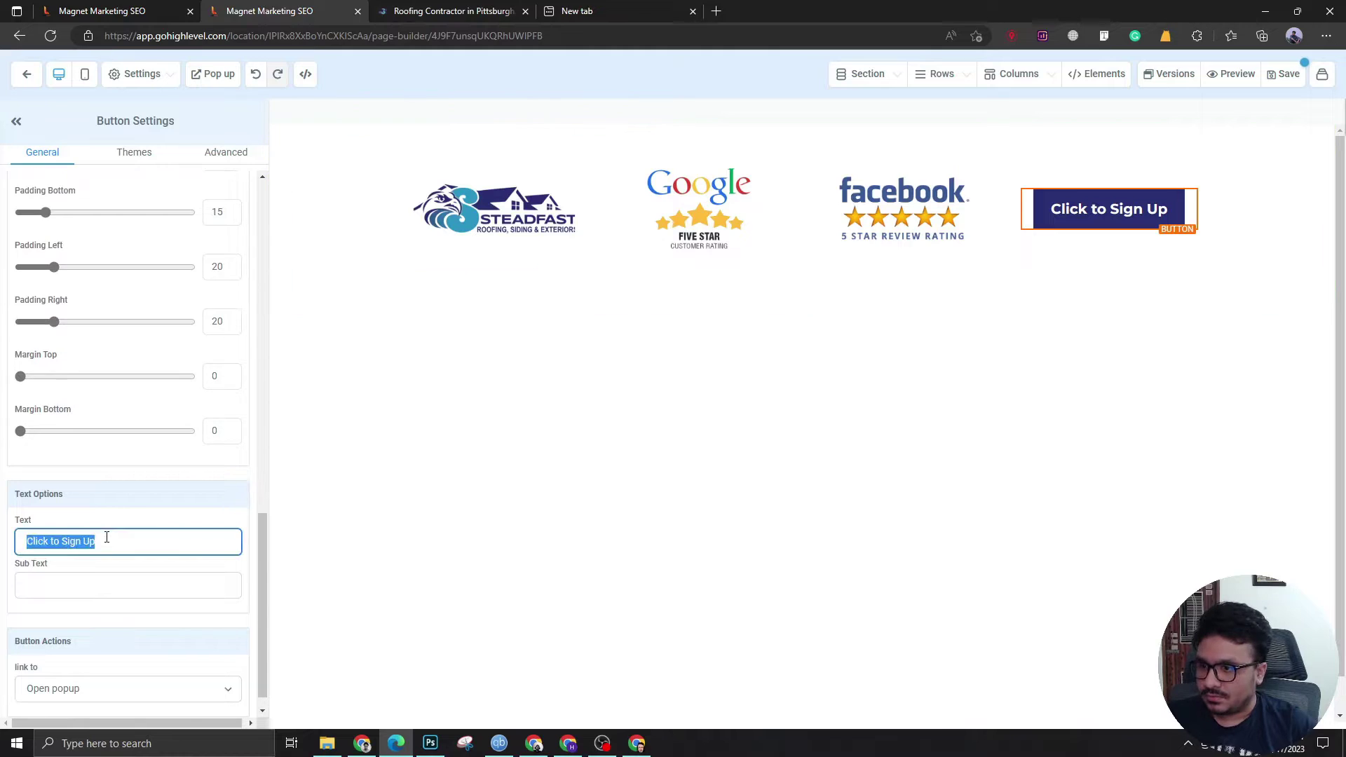
key(ctrl+v)
triple_click(45, 546)
key(ctrl+v)
Set the button's link action to Call and enter the same company phone number as its target.
scroll(58, 606, down, 1)
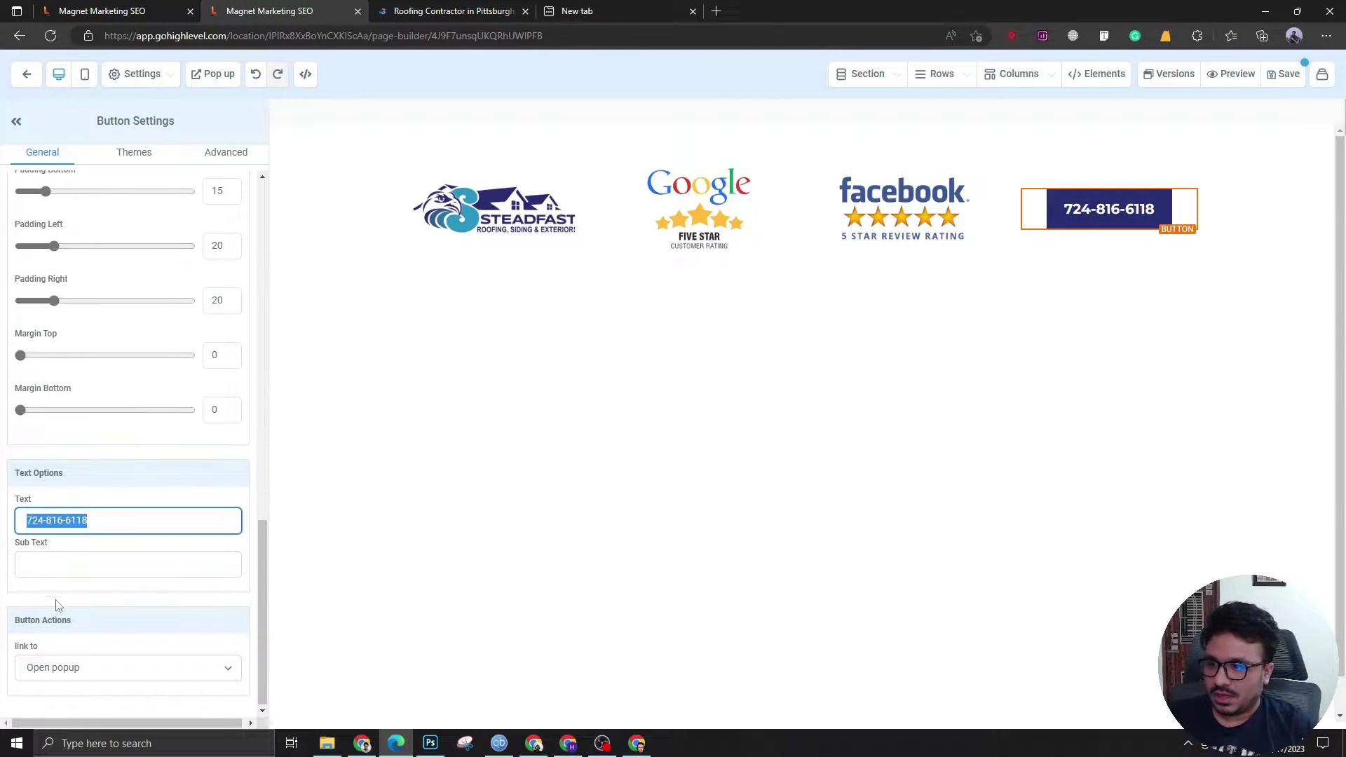
click(73, 667)
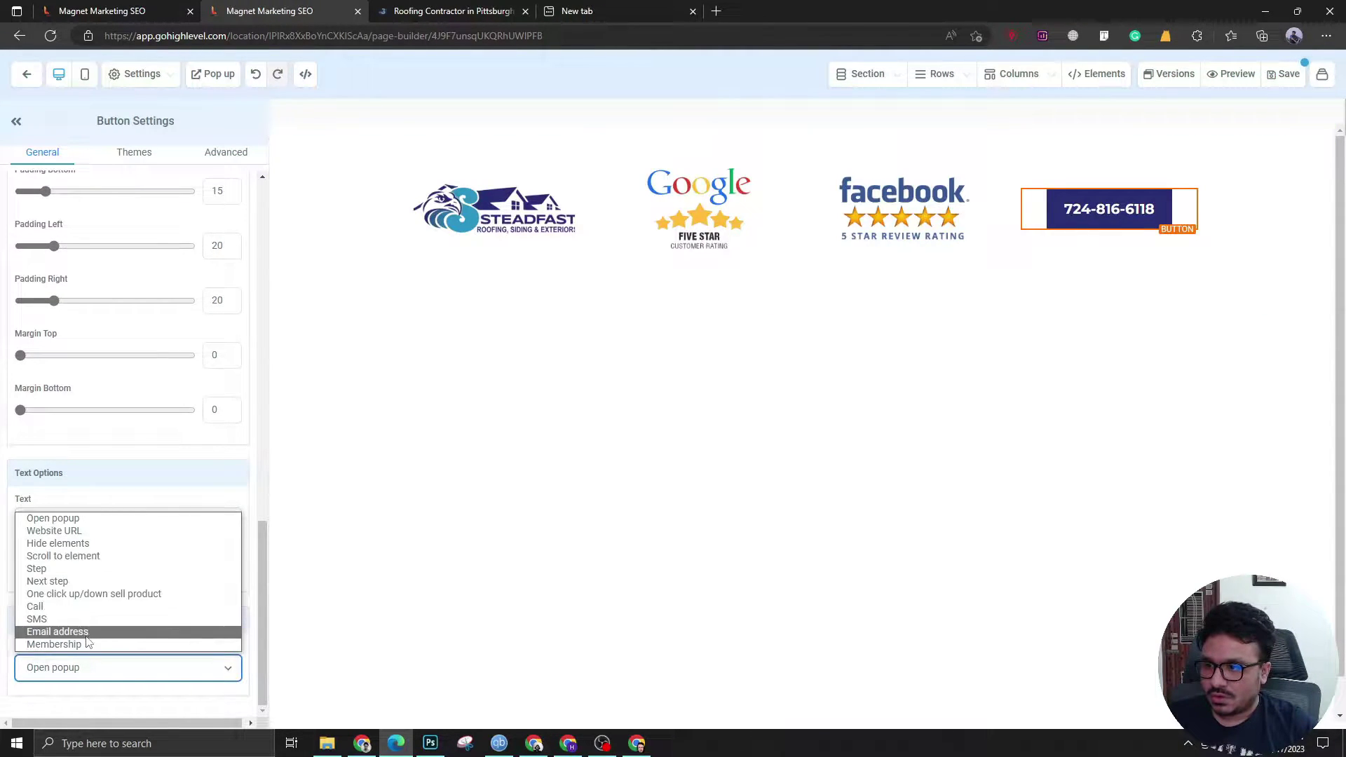
click(73, 606)
scroll(78, 673, down, 1)
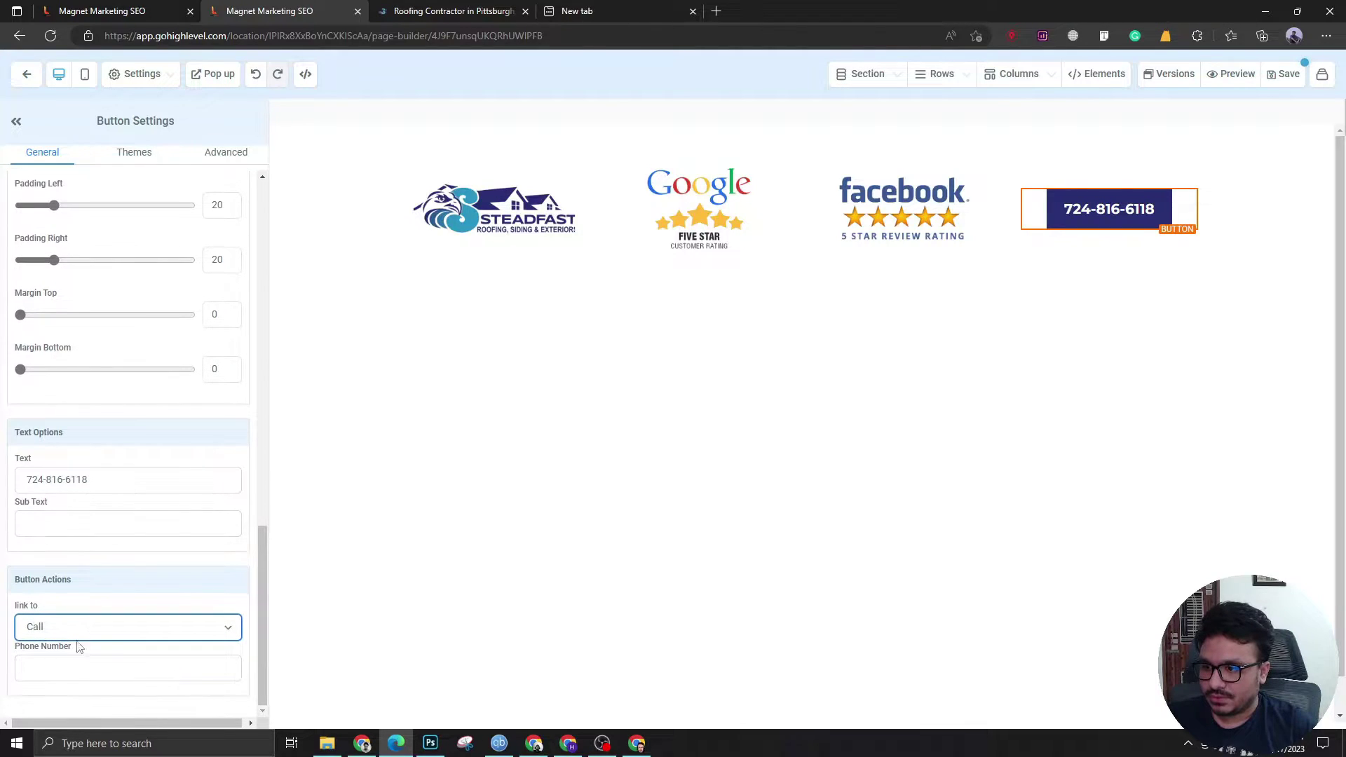
click(74, 672)
key(ctrl+v)
click(137, 650)
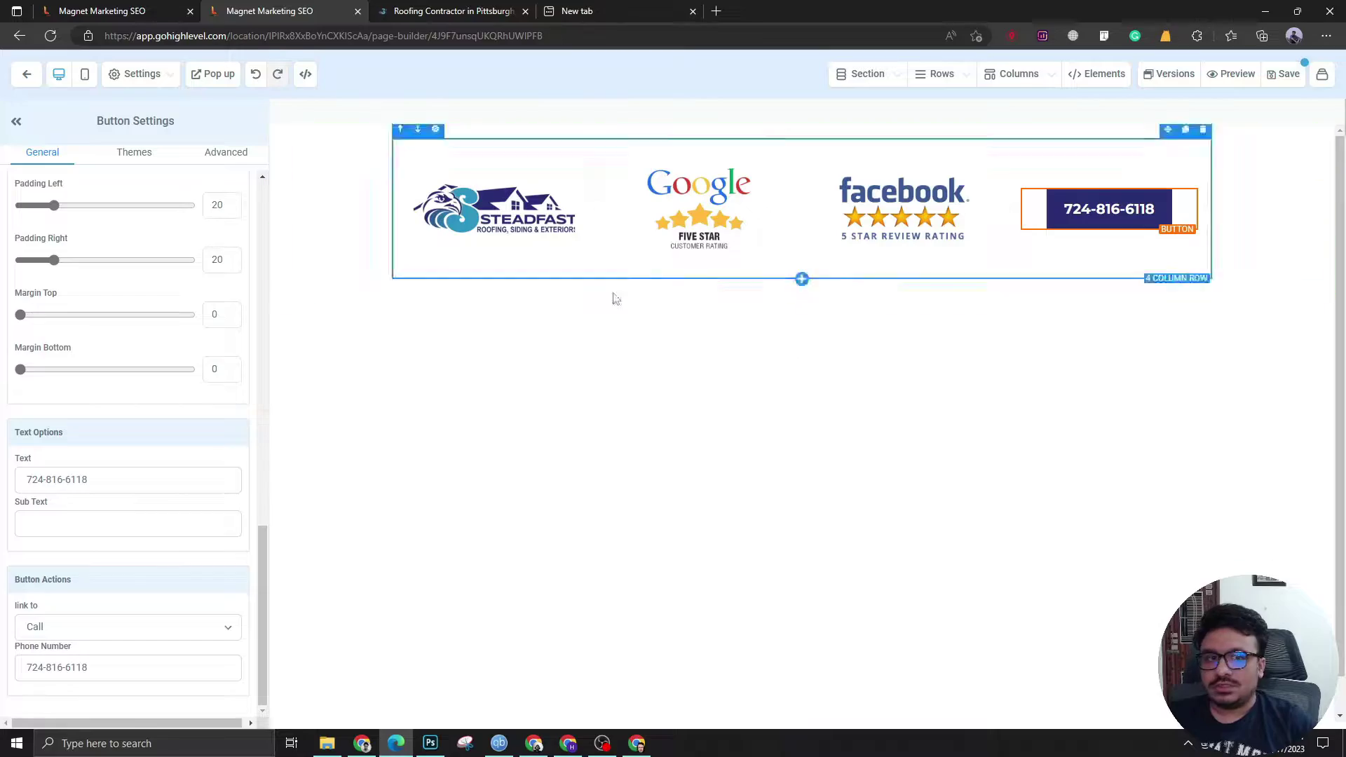
Inspect the fonts of the main heading and the intro paragraph on the Steadfast Roofers website with Font Finder.
click(398, 6)
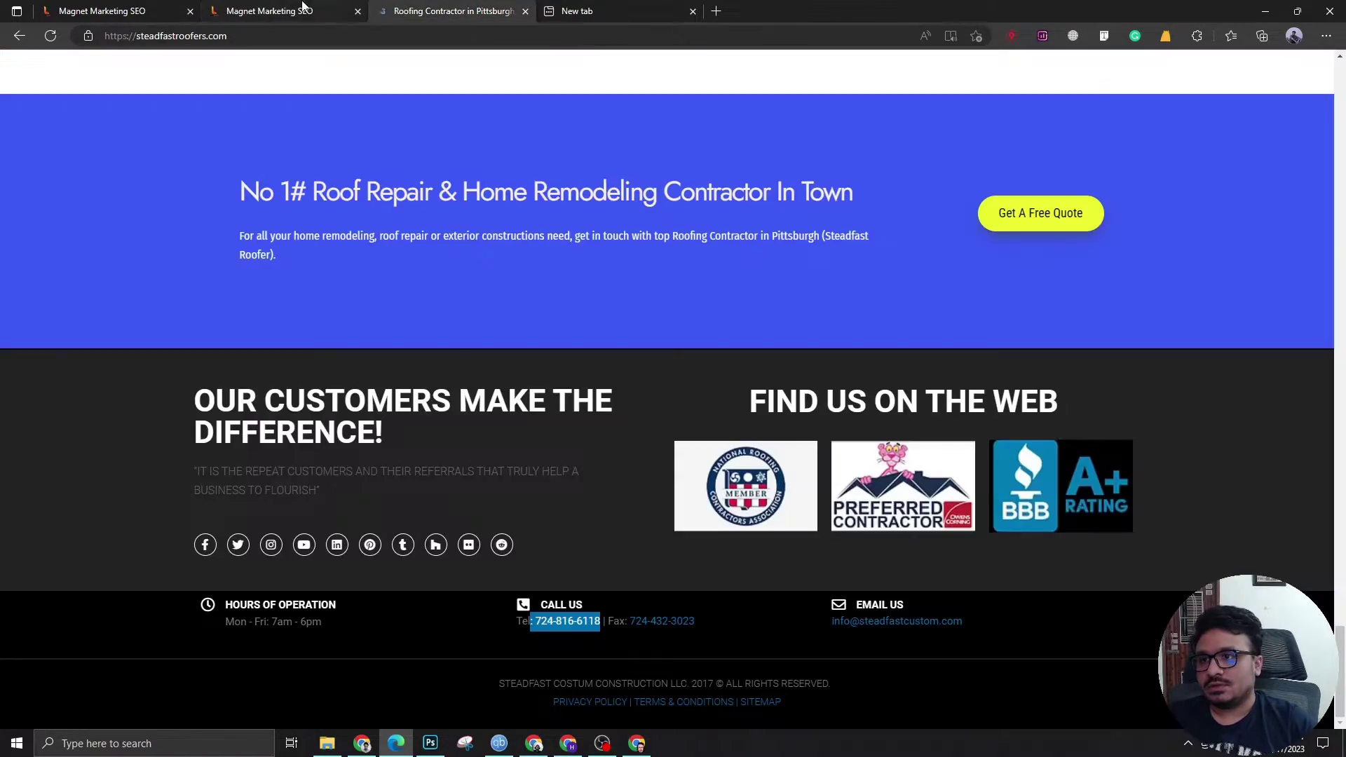
scroll(459, 356, up, 15)
scroll(460, 355, up, 10)
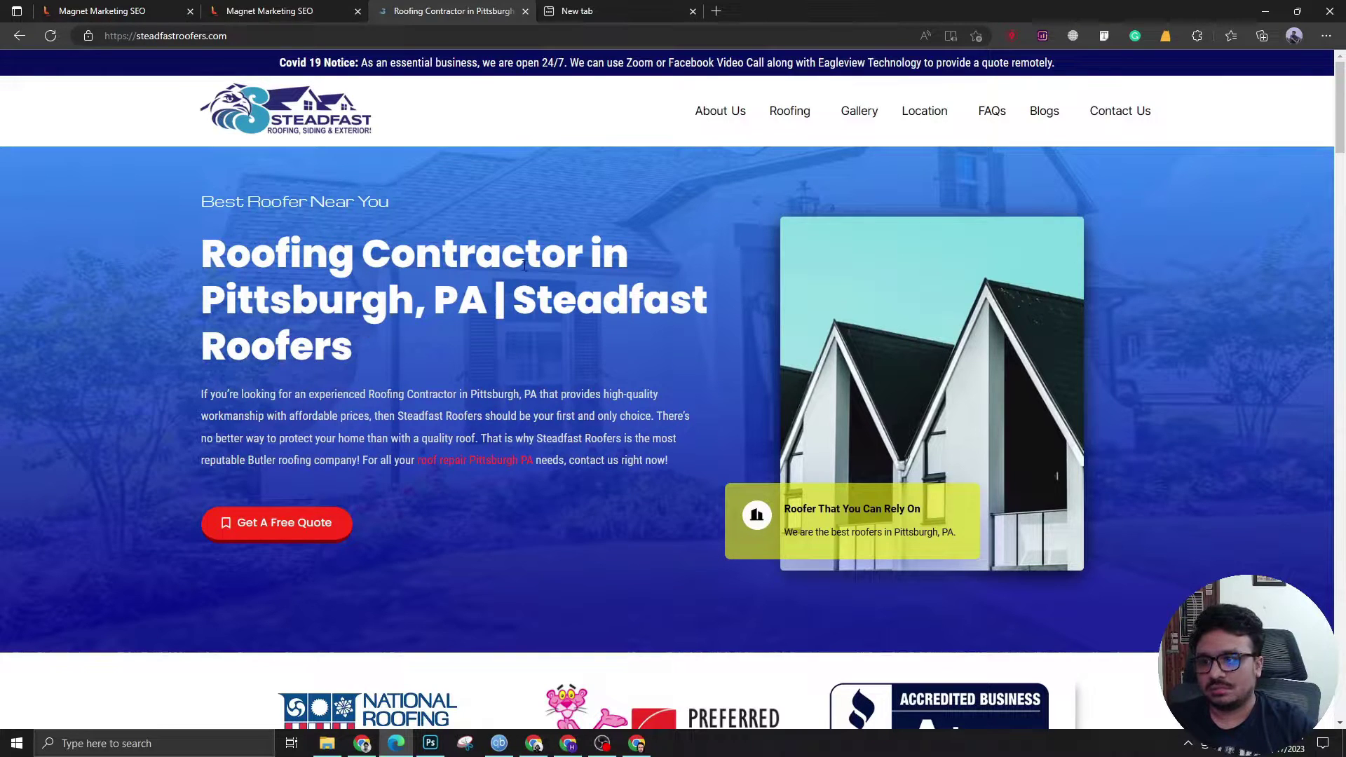
click(1110, 33)
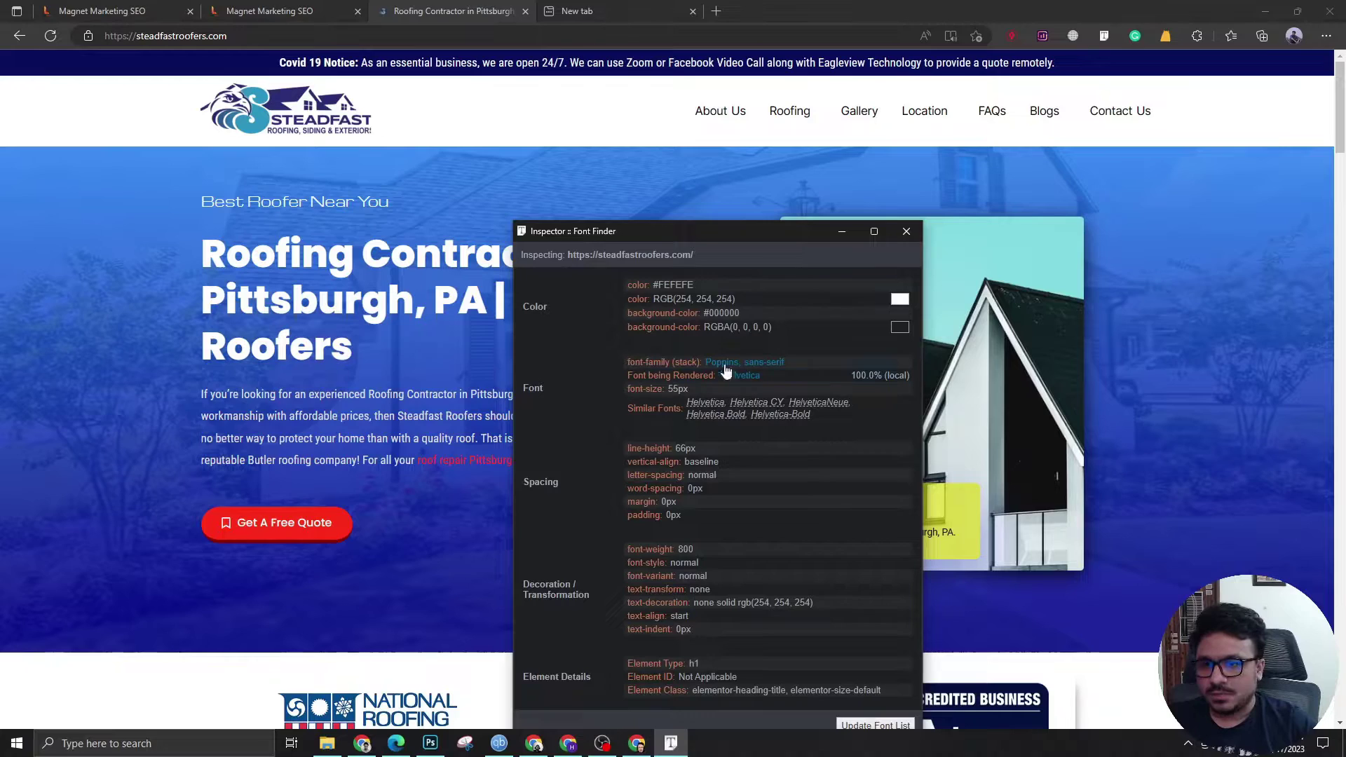
click(907, 230)
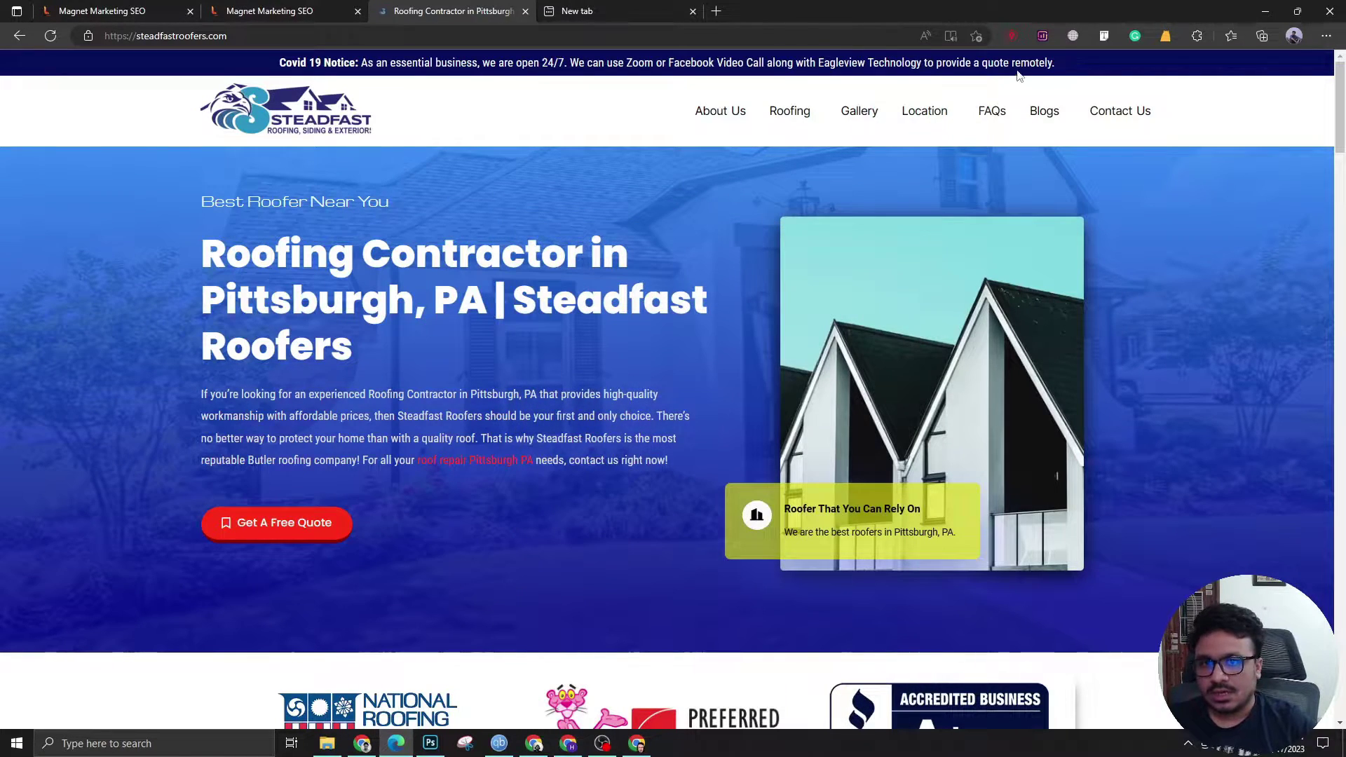
click(1103, 35)
click(367, 401)
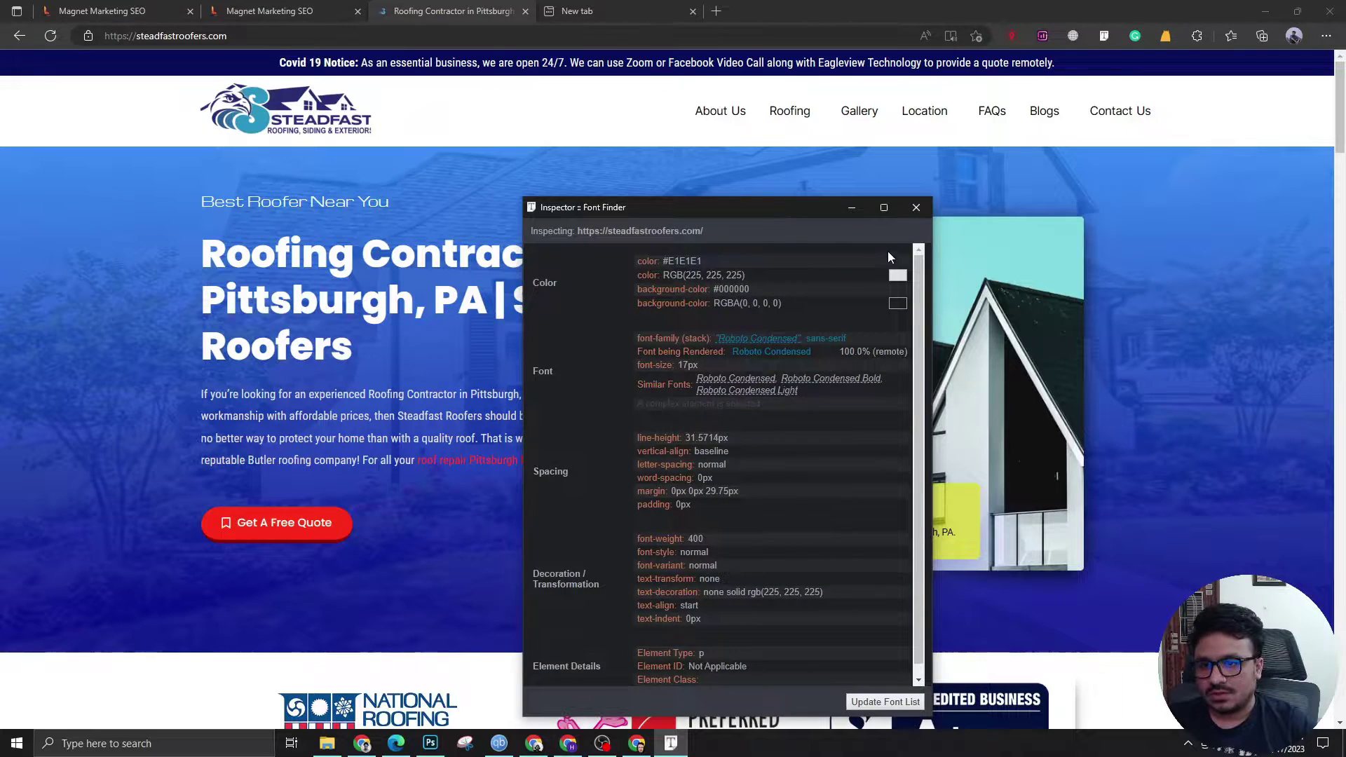
click(915, 207)
Return to the page builder, set the page's headline font to the Google font Poppins, and save the page.
click(294, 10)
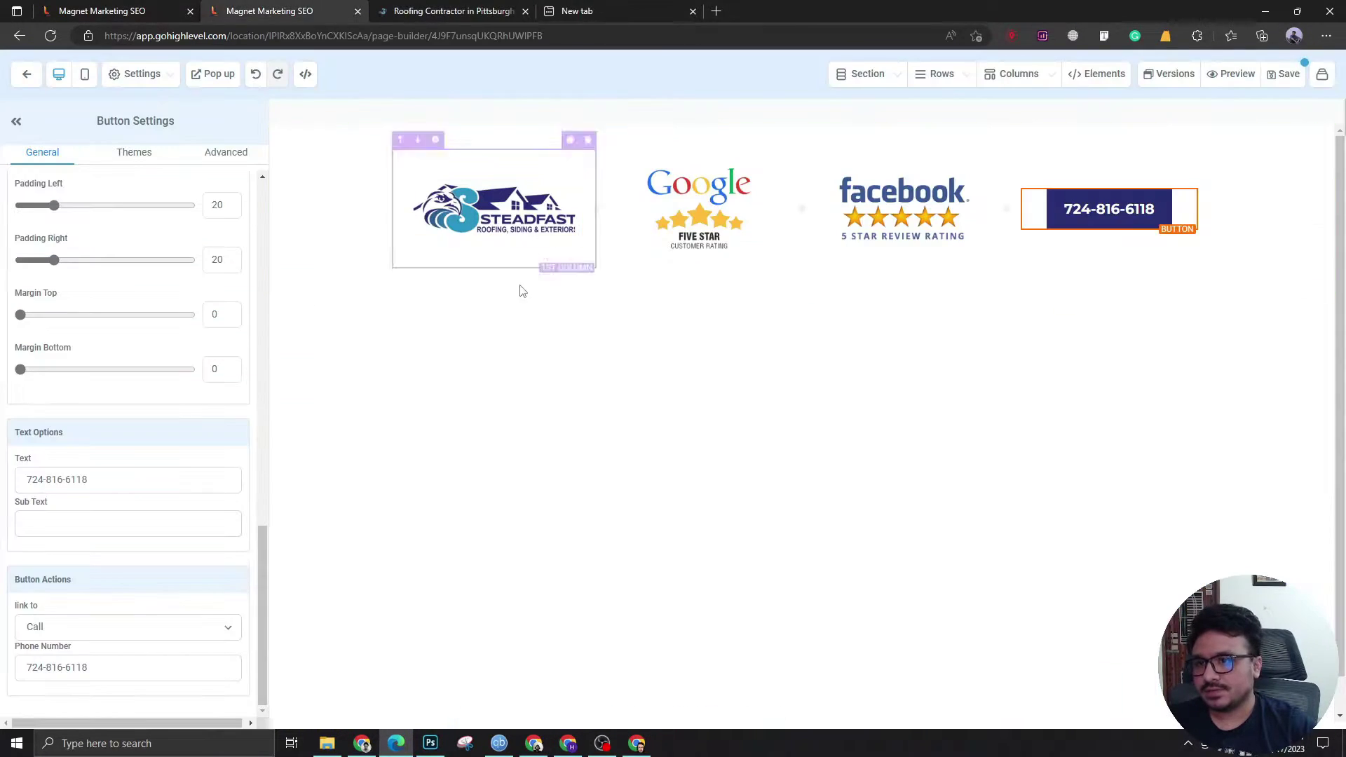
scroll(141, 533, up, 15)
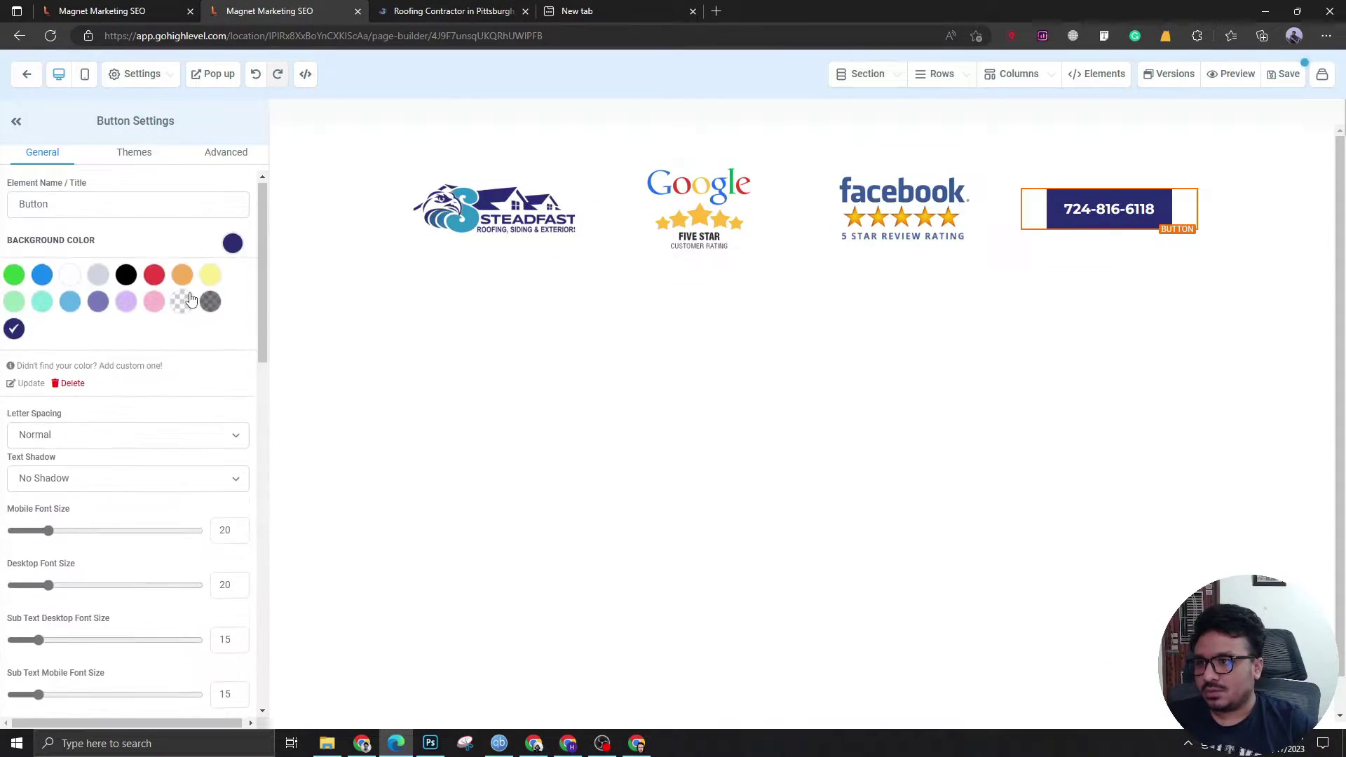
click(150, 70)
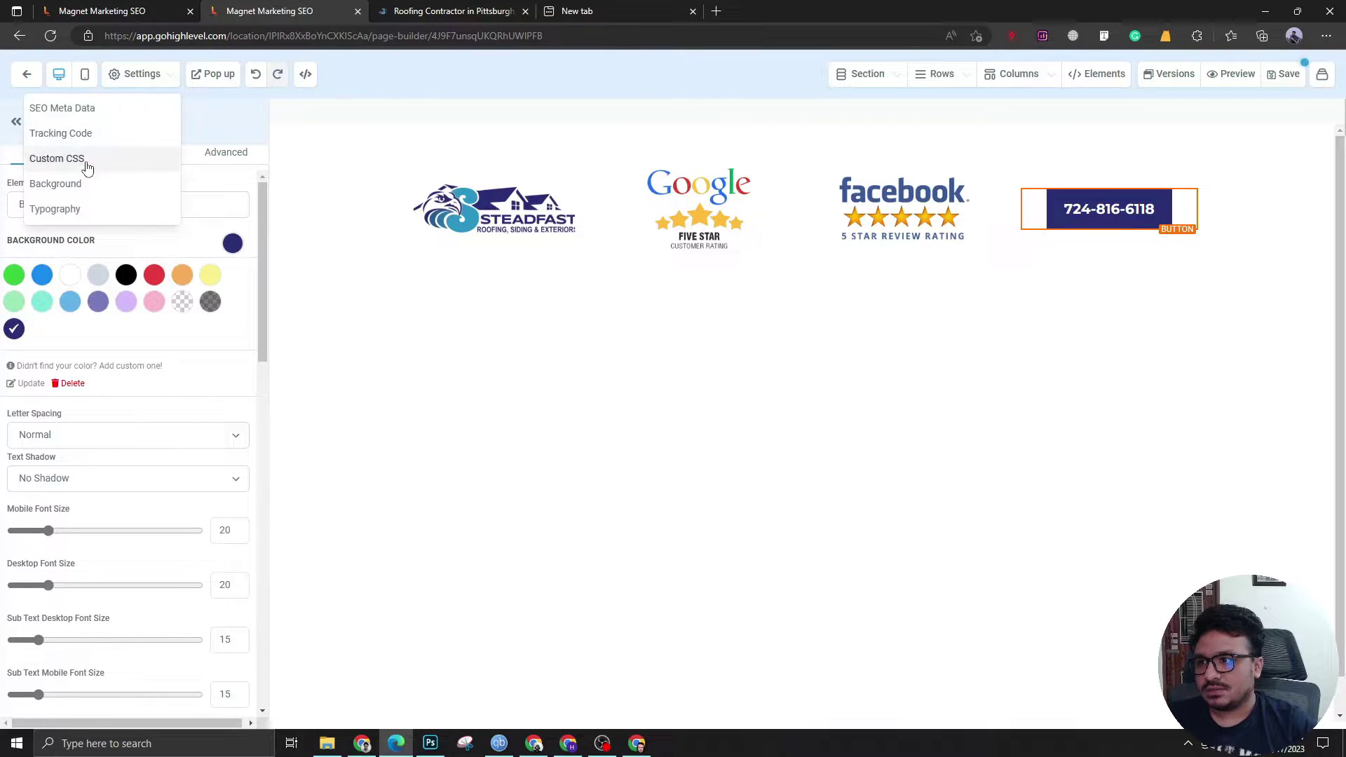
click(69, 211)
click(150, 194)
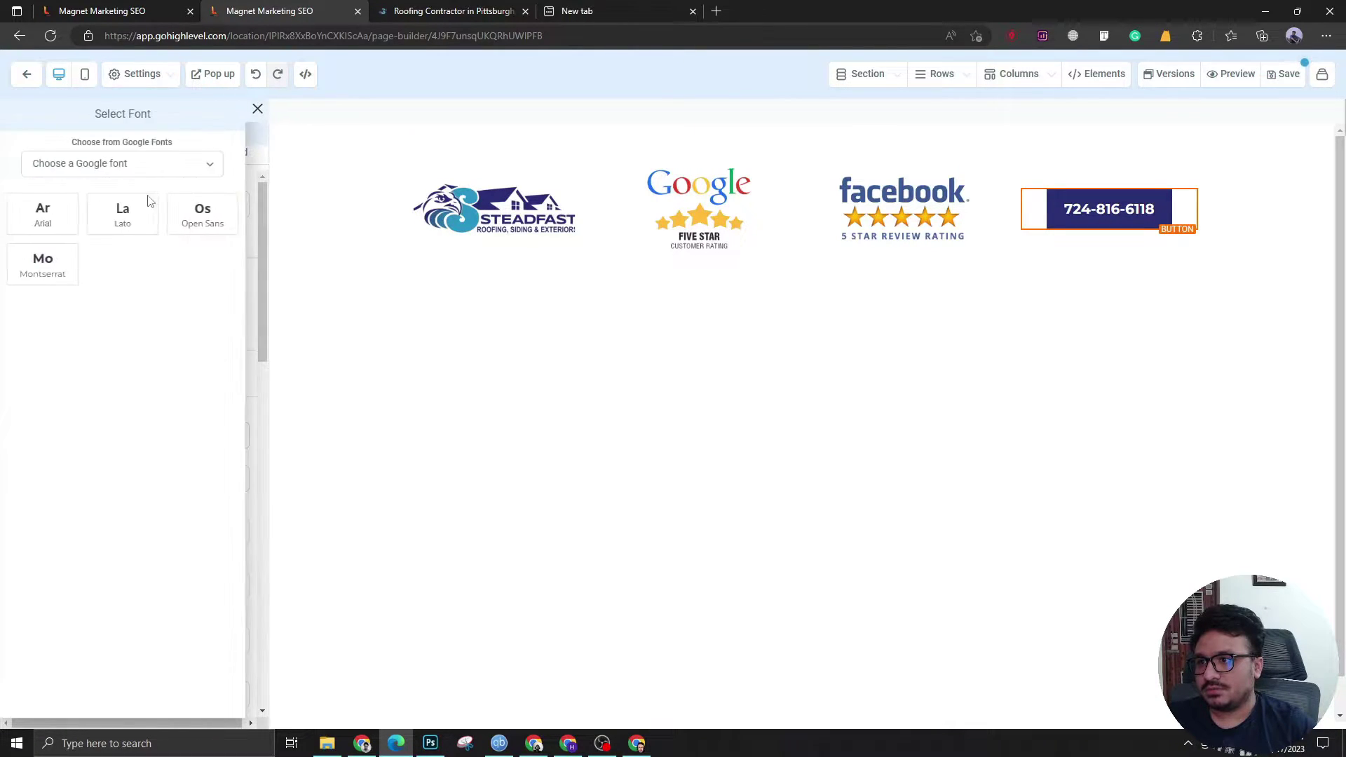
click(77, 171)
scroll(105, 263, down, 8)
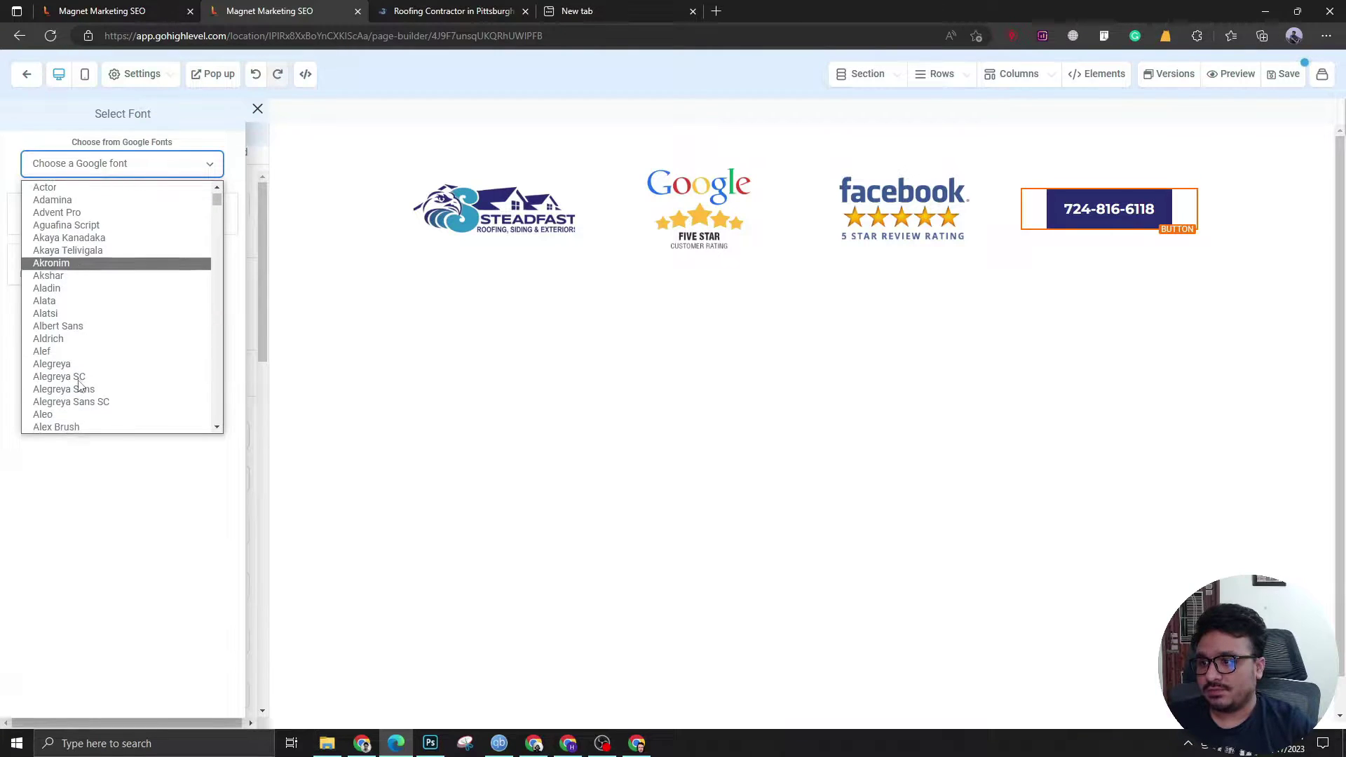
drag(215, 206, 217, 364)
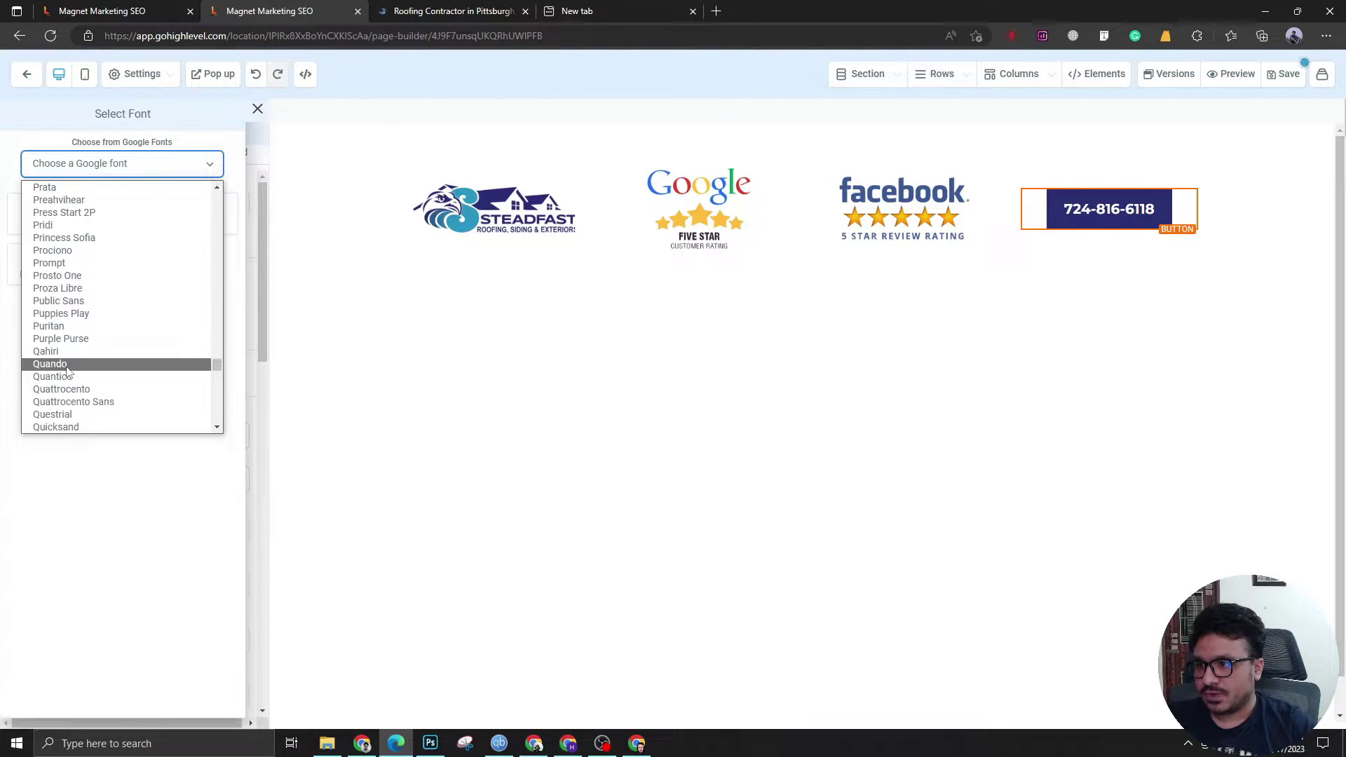
text(pop)
key(Return)
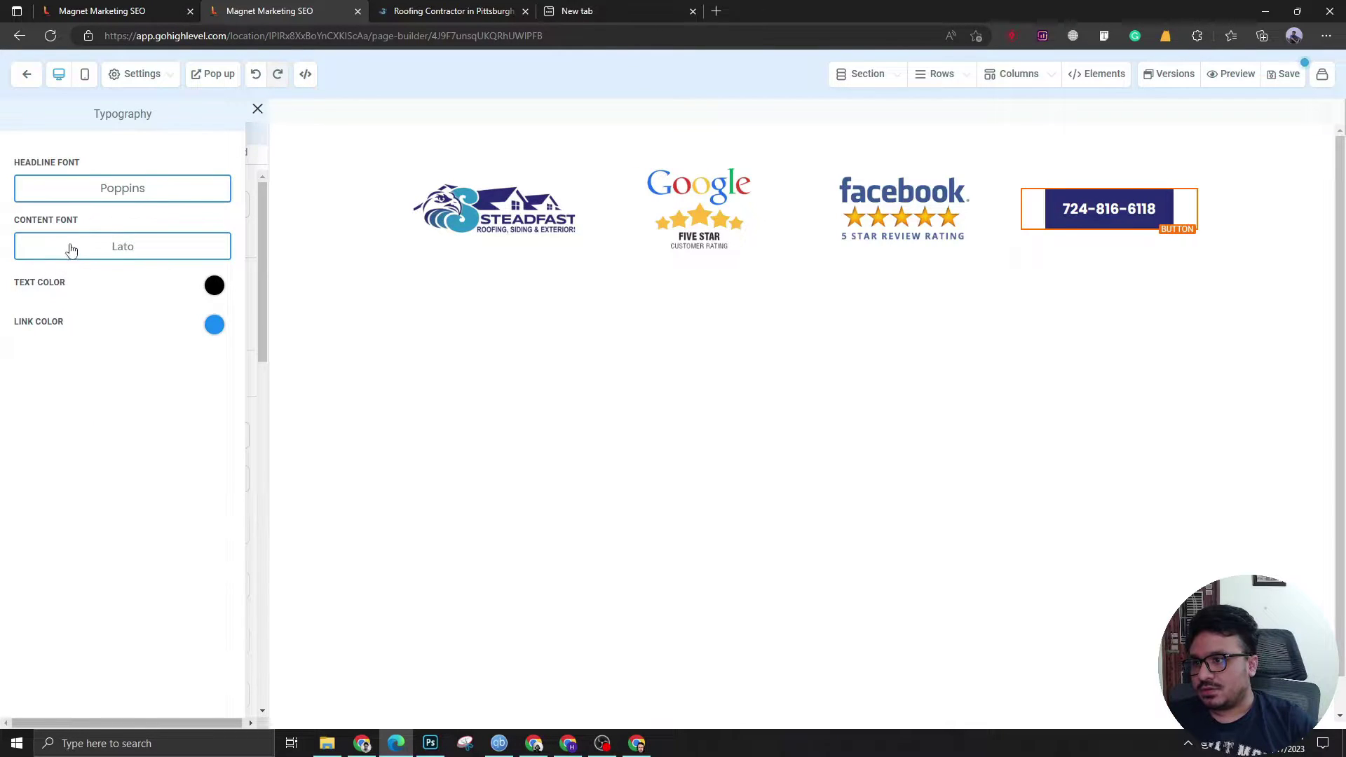
click(256, 109)
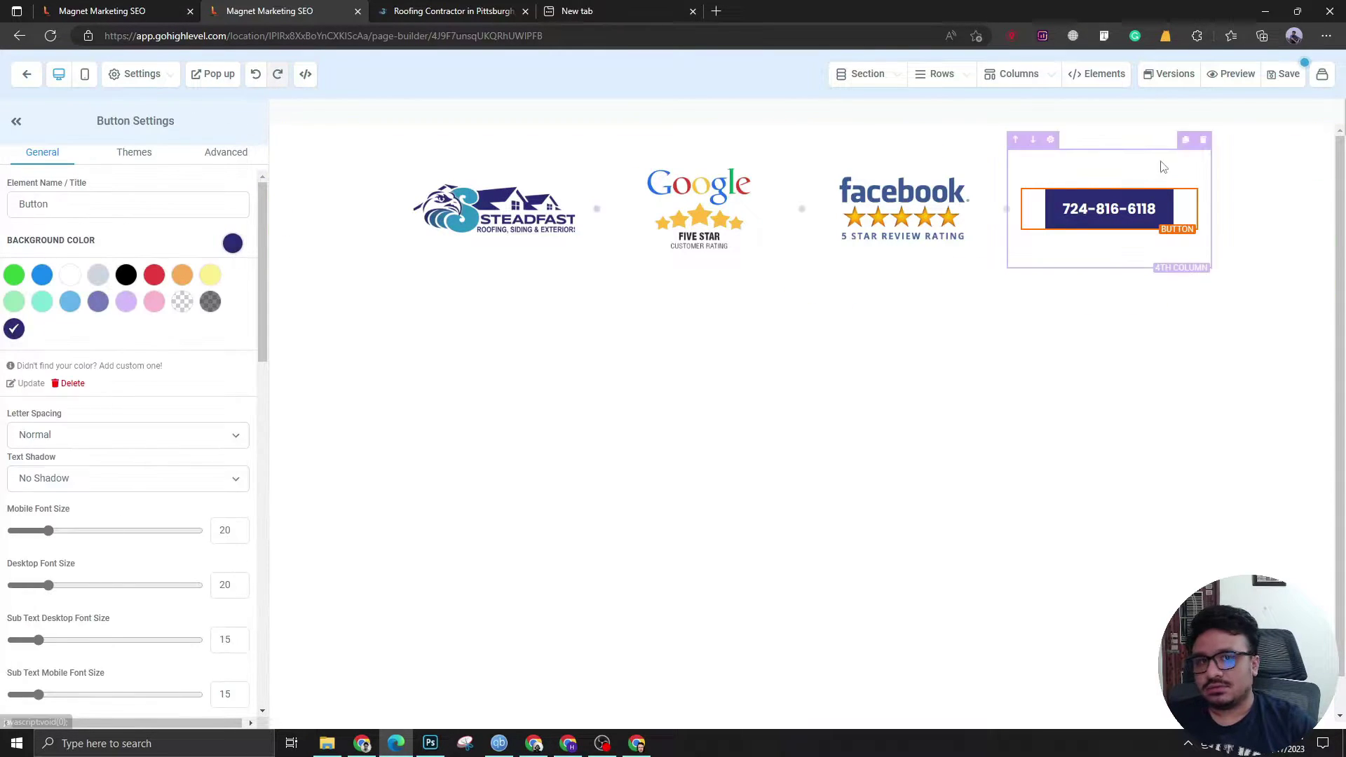
click(1285, 75)
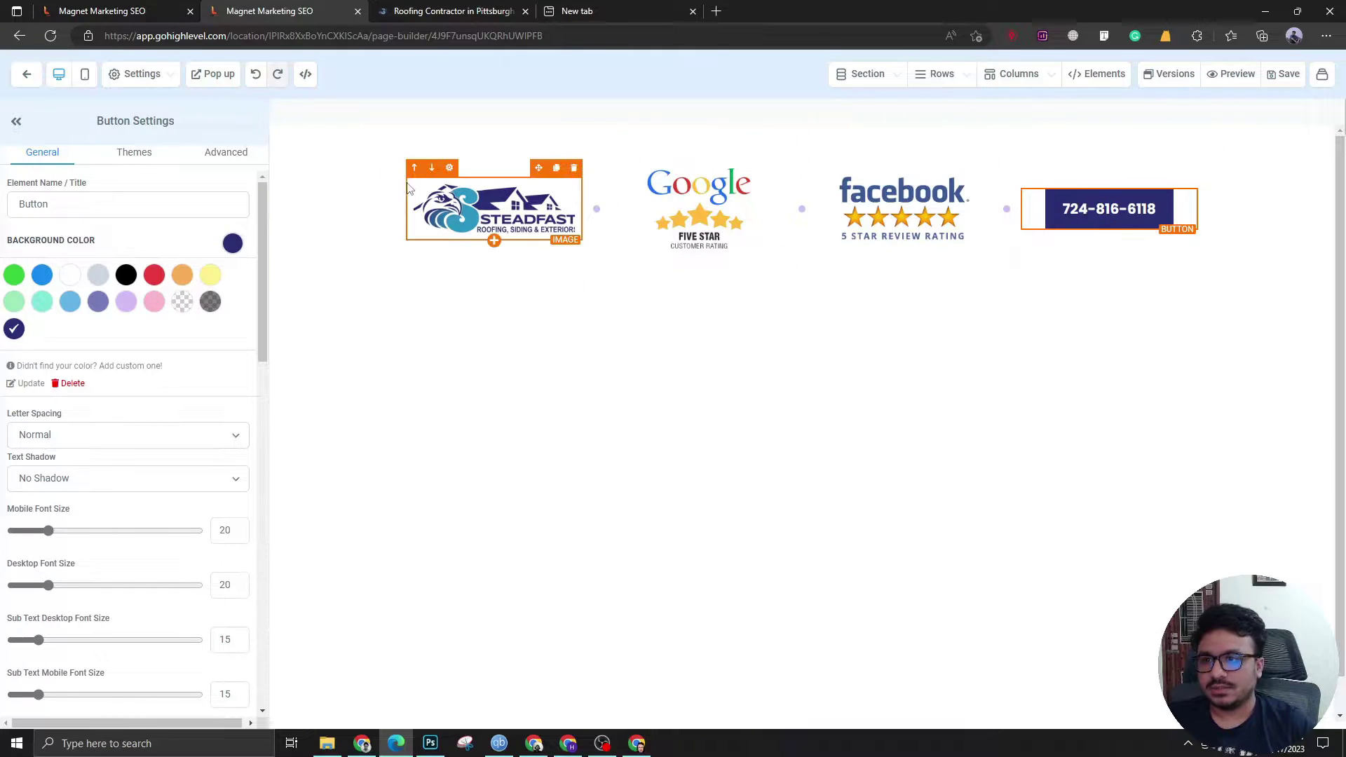
Set the header section's top and bottom padding to 0.
click(378, 179)
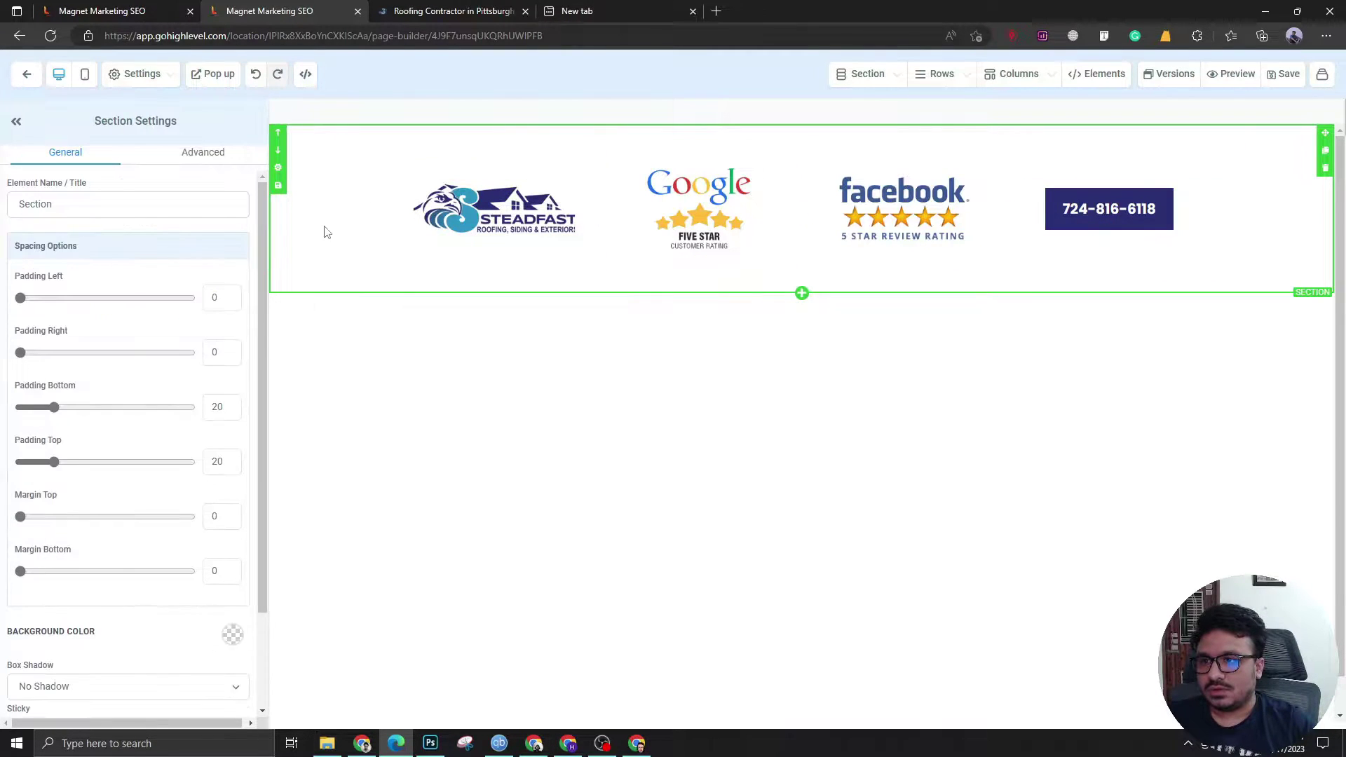
scroll(217, 337, down, 3)
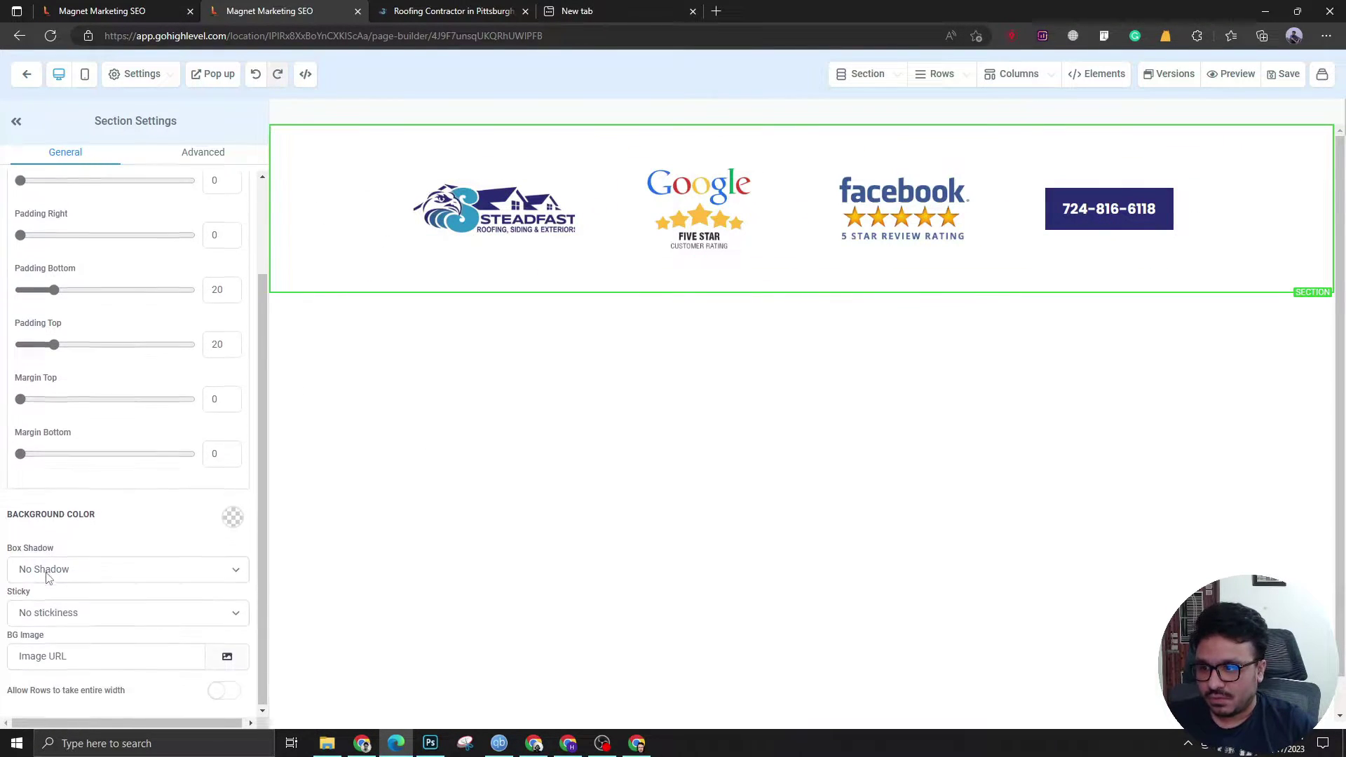
scroll(81, 539, up, 3)
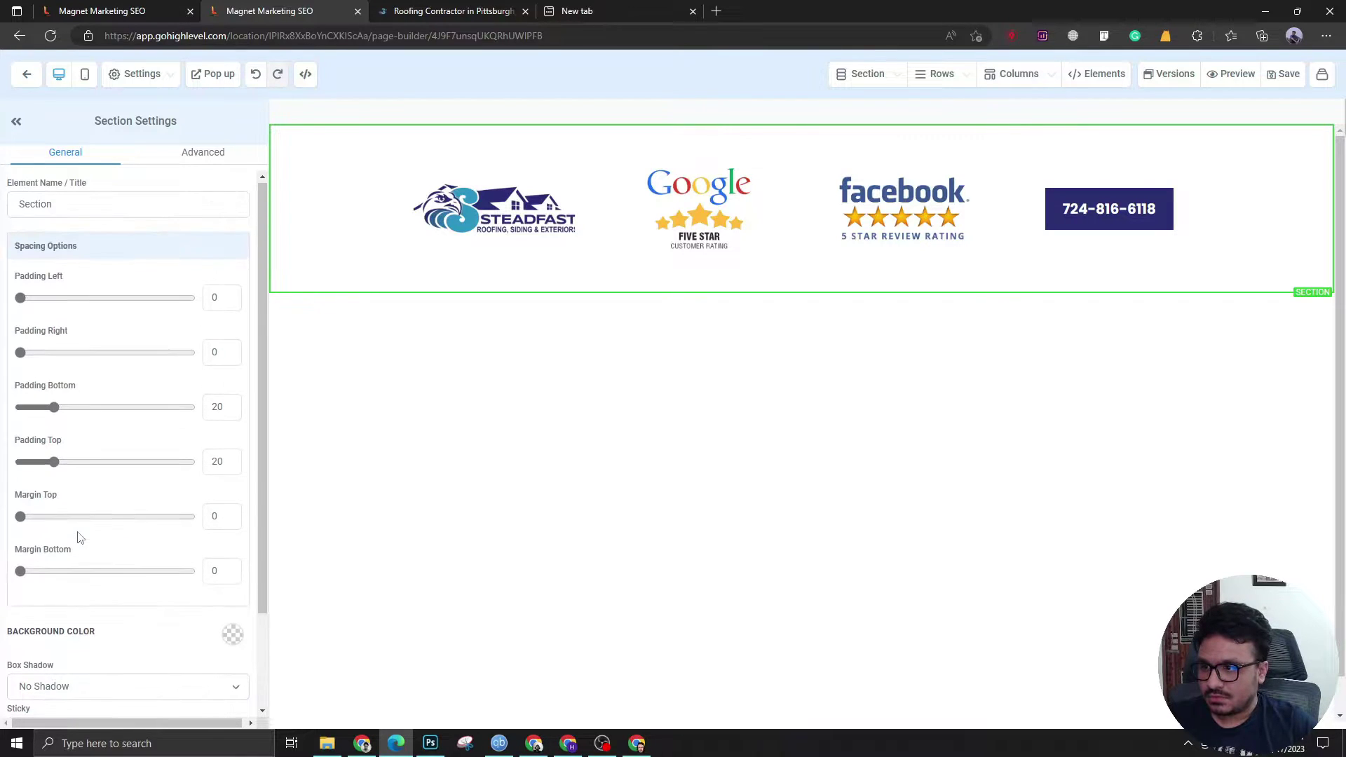
drag(54, 462, 21, 461)
drag(54, 407, 20, 406)
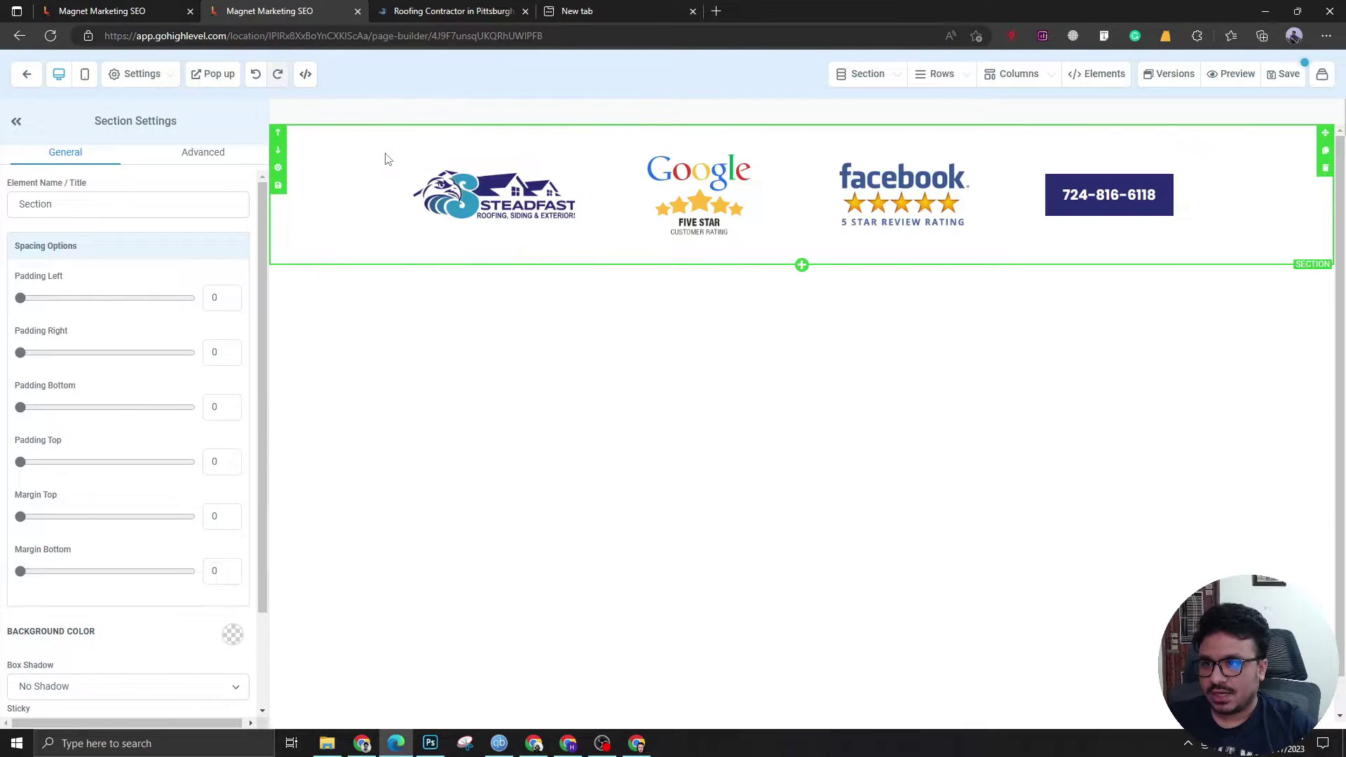
Set the top and bottom padding of the header's four-column row to 0.
click(698, 262)
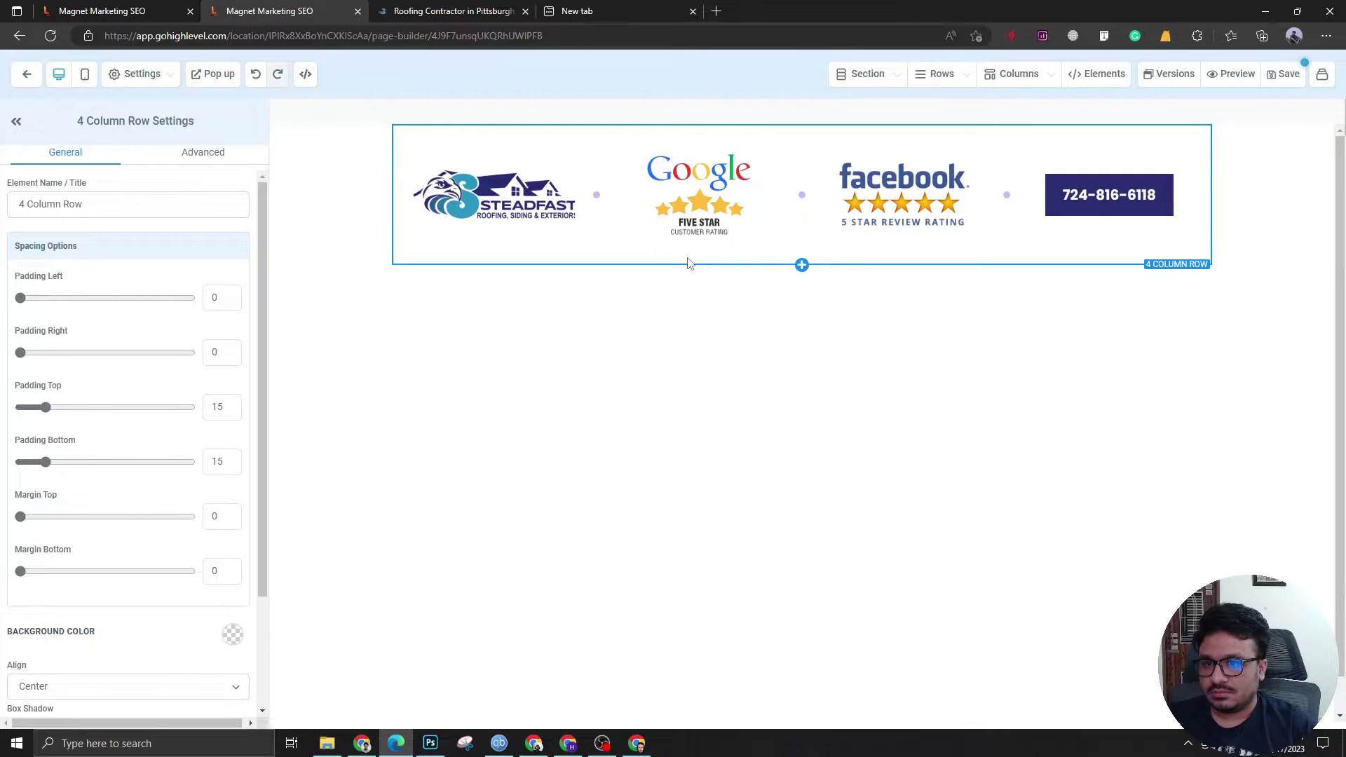
double_click(218, 407)
text(0)
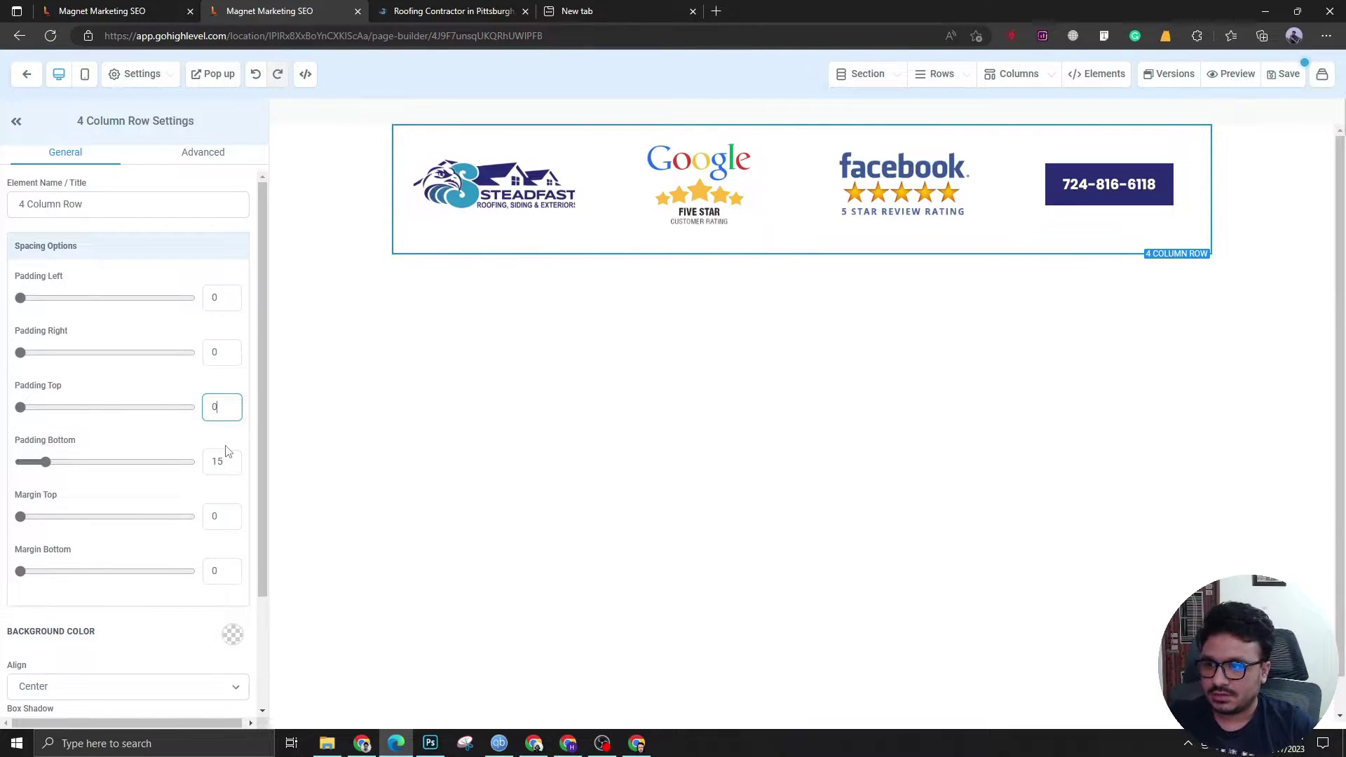
double_click(218, 461)
text(0)
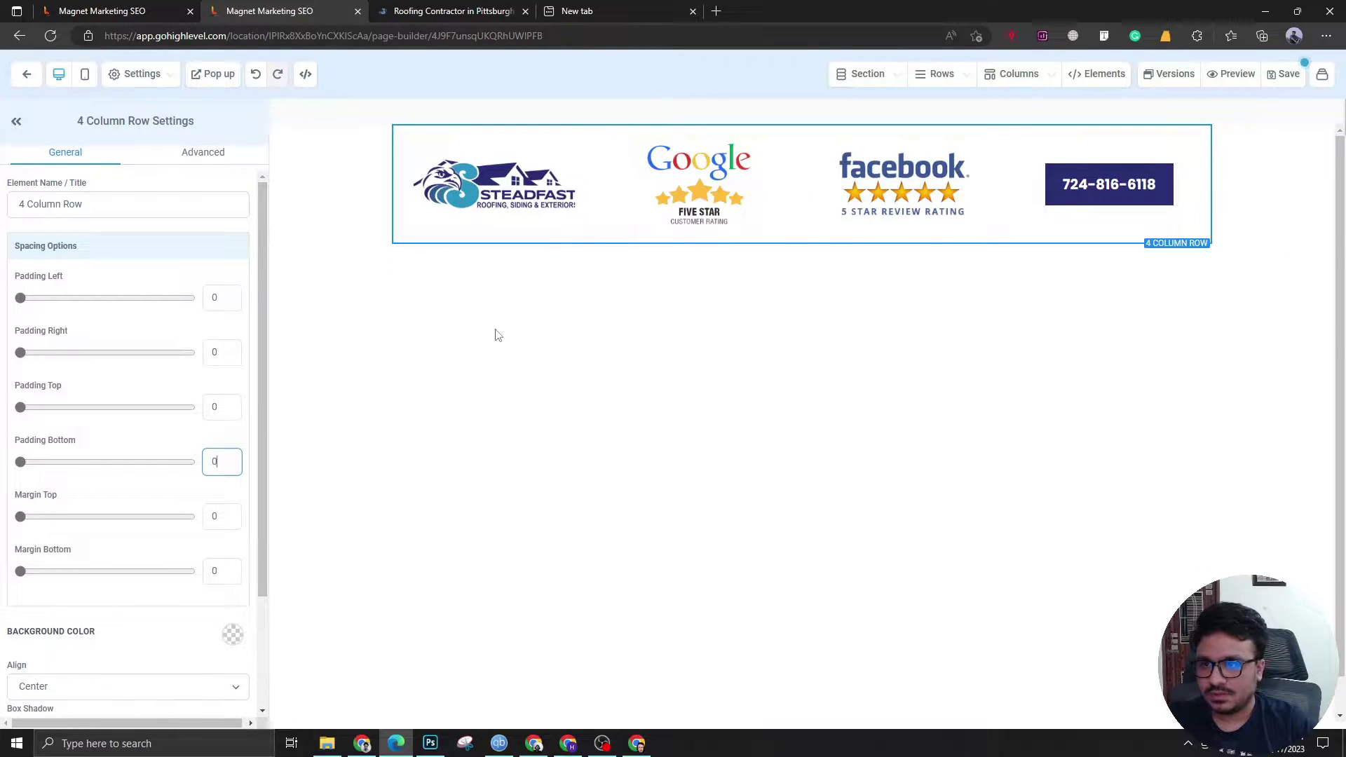
Set the top and bottom padding of the logo's column, the first in the header, to 0.
click(491, 143)
double_click(218, 406)
text(0)
double_click(219, 461)
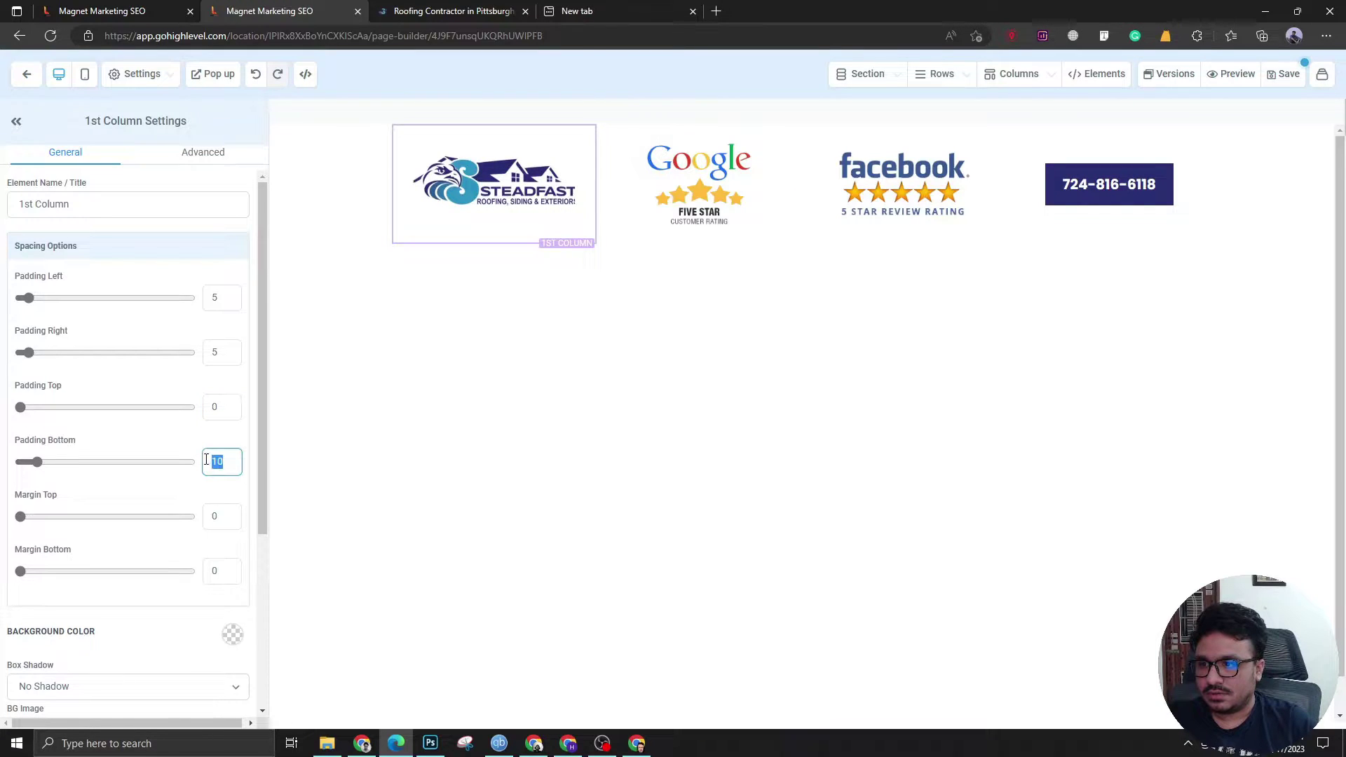
text(0)
Set the top and bottom padding of the Google review badge's column to 0.
click(673, 135)
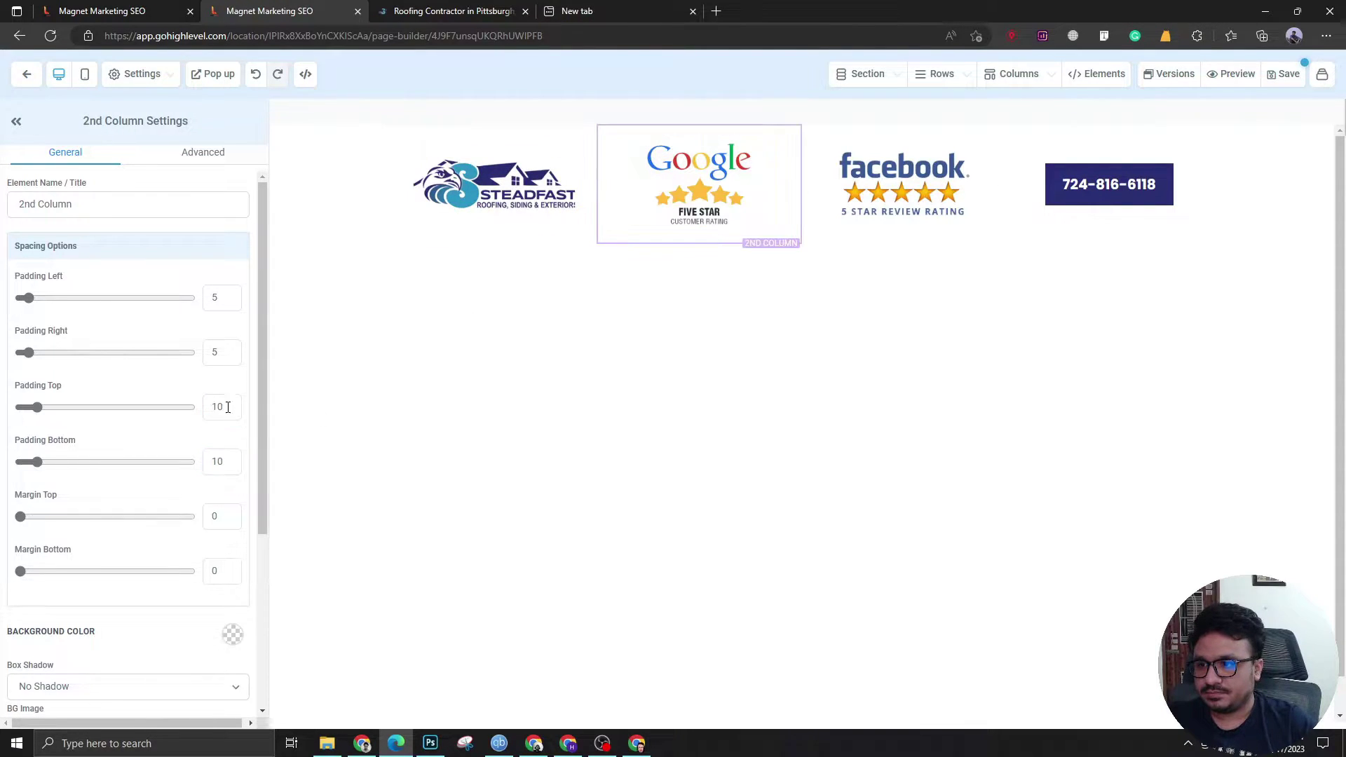
double_click(219, 407)
text(0)
click(221, 461)
double_click(221, 461)
text(0)
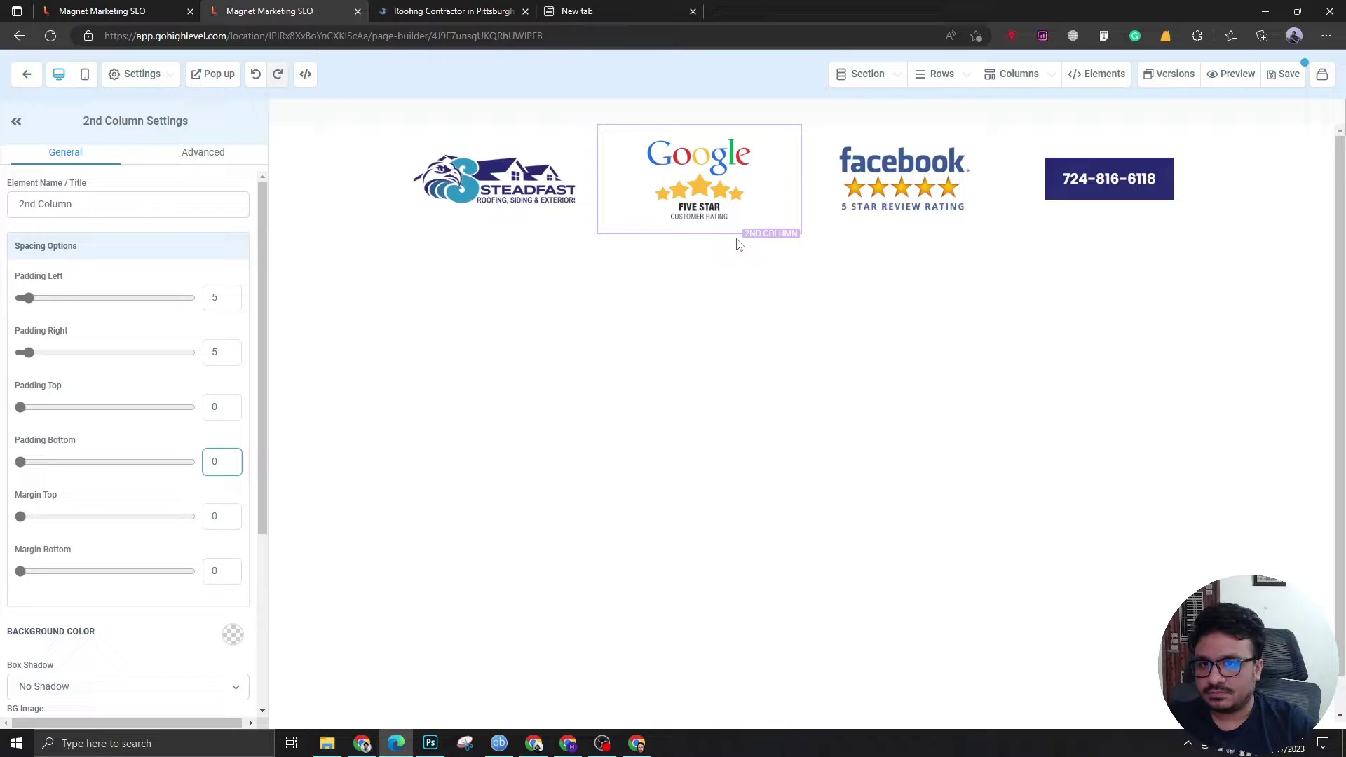
Set the bottom and top padding of the Facebook review badge's column to 0.
click(841, 239)
double_click(219, 461)
text(0)
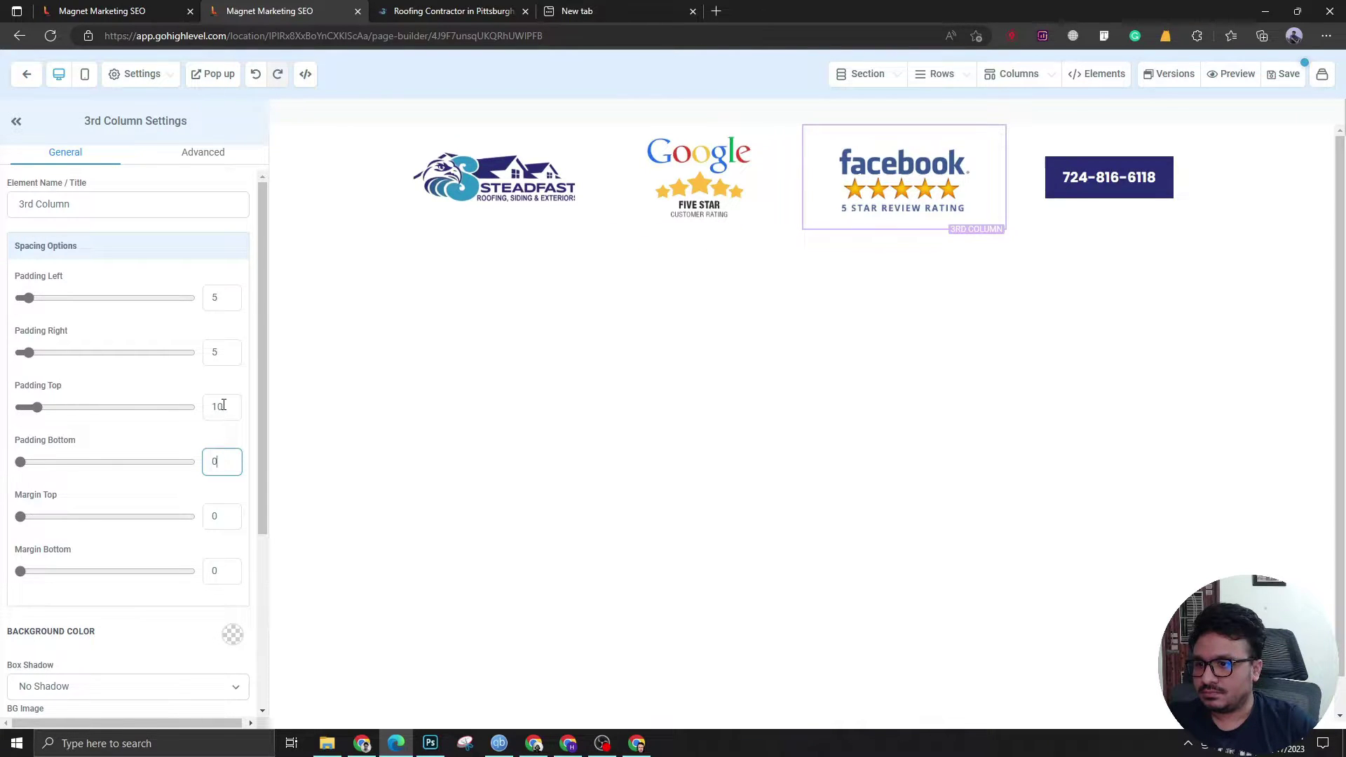
double_click(219, 406)
text(0)
Set the bottom and top padding of the call button's column, the fourth in the header, to 0.
click(1071, 209)
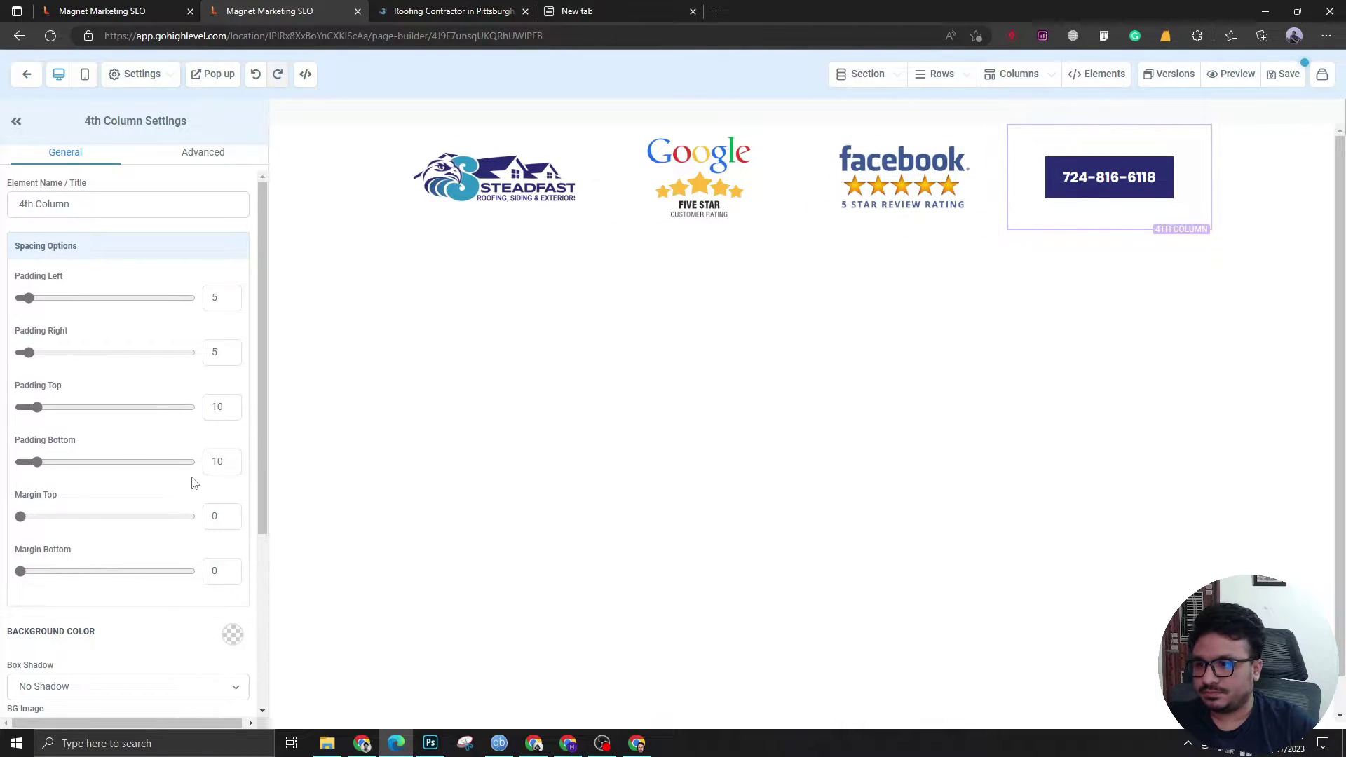
double_click(218, 461)
text(0)
double_click(218, 407)
text(0)
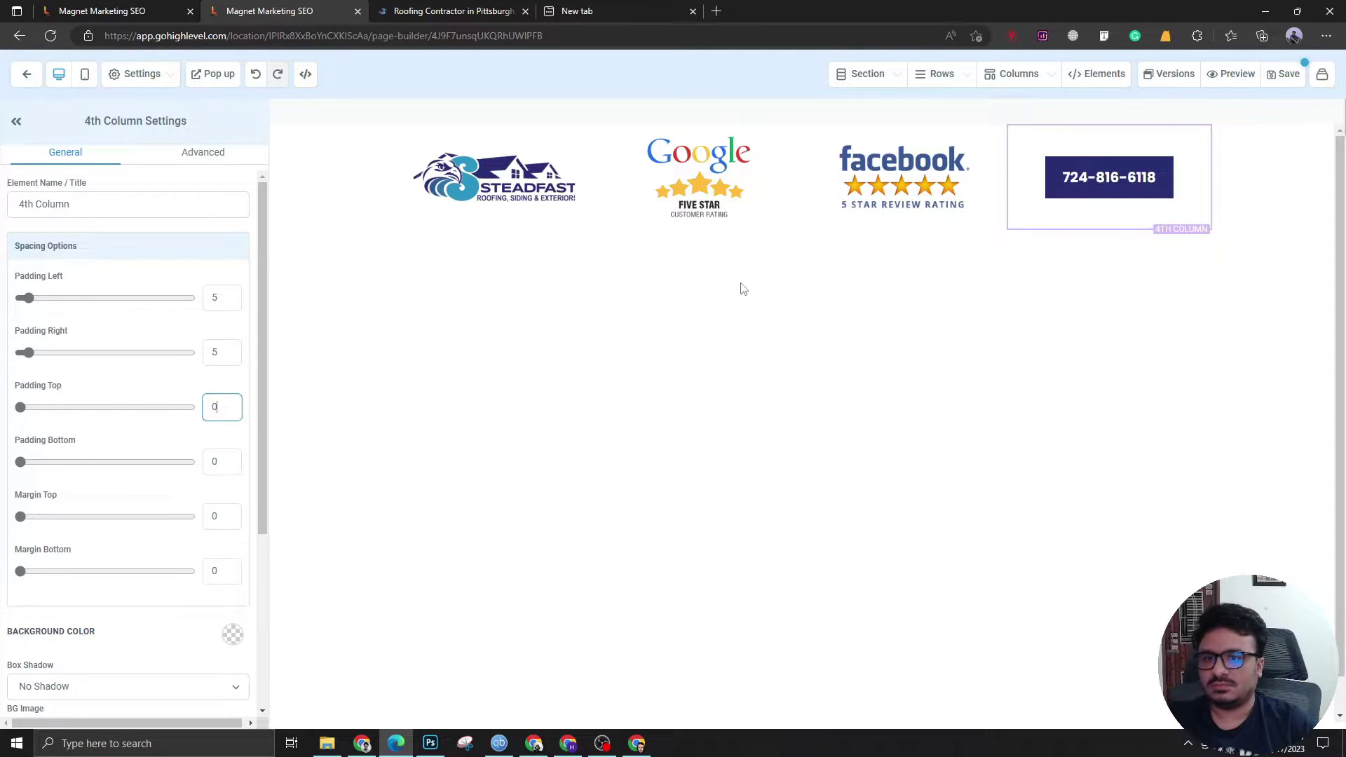
click(372, 202)
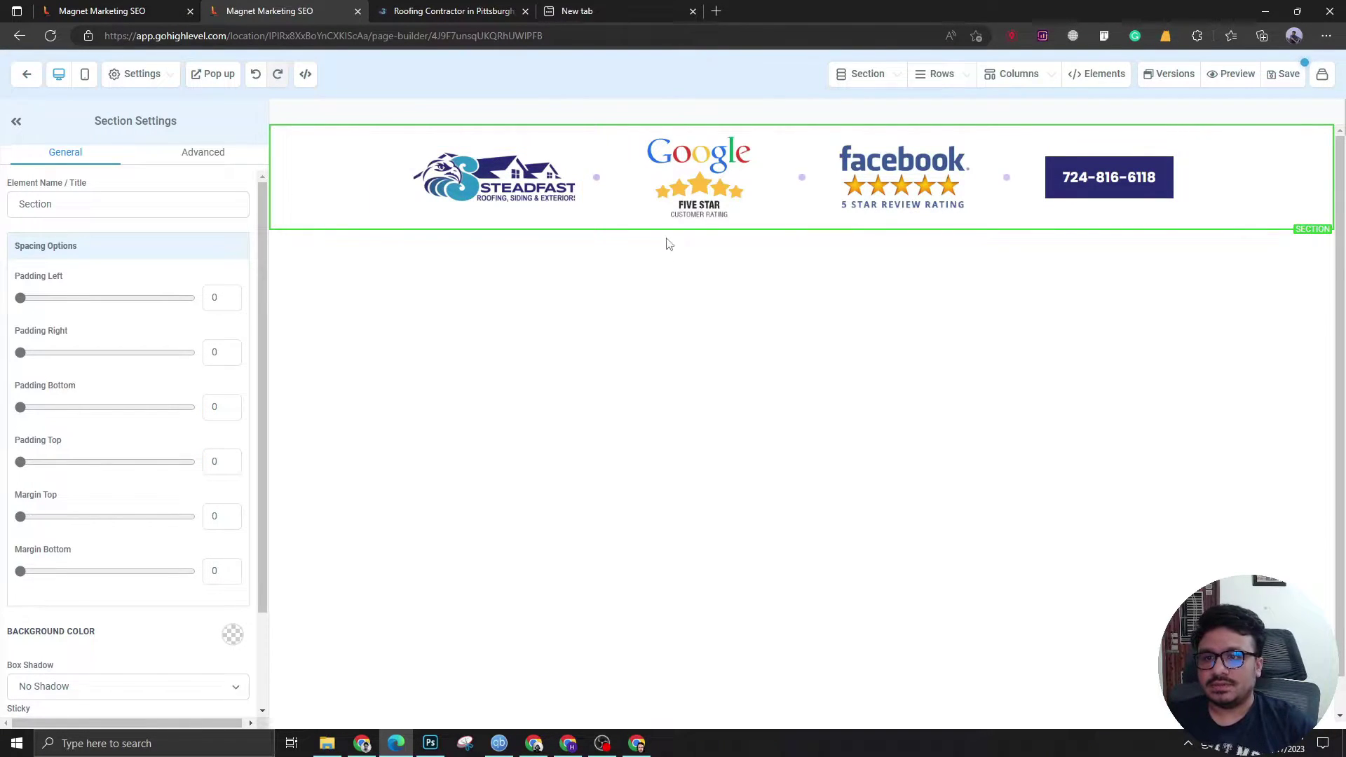
Set the Google five-star badge image's height to 90 px.
click(702, 169)
scroll(105, 490, down, 2)
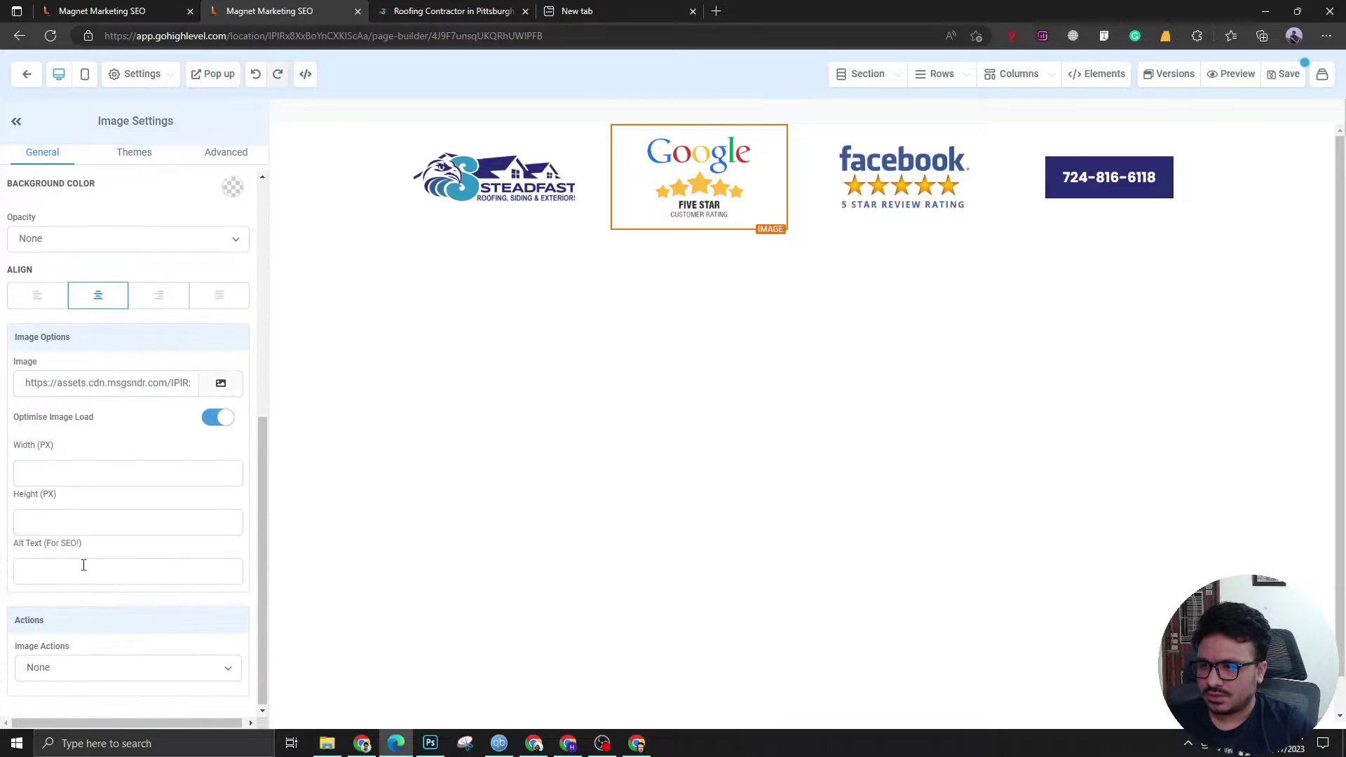
click(72, 476)
click(76, 524)
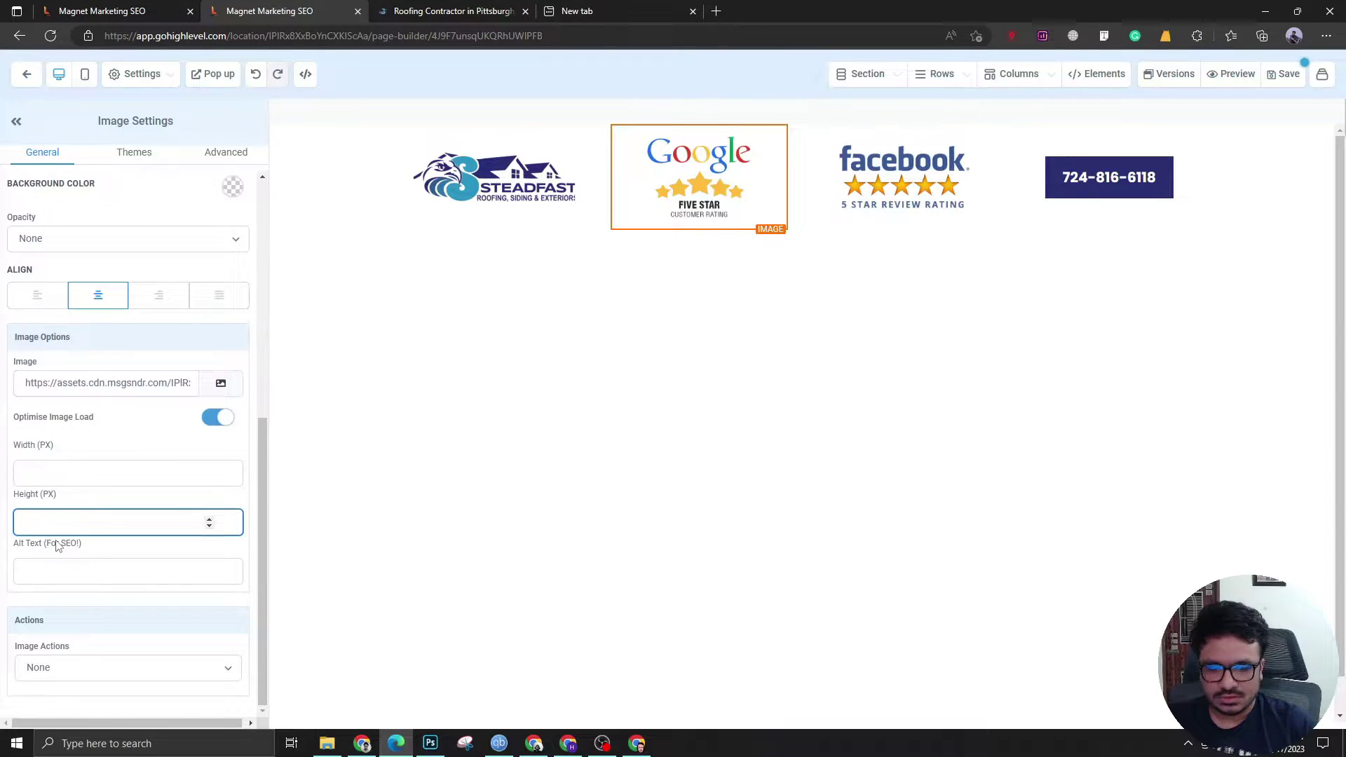
text(120)
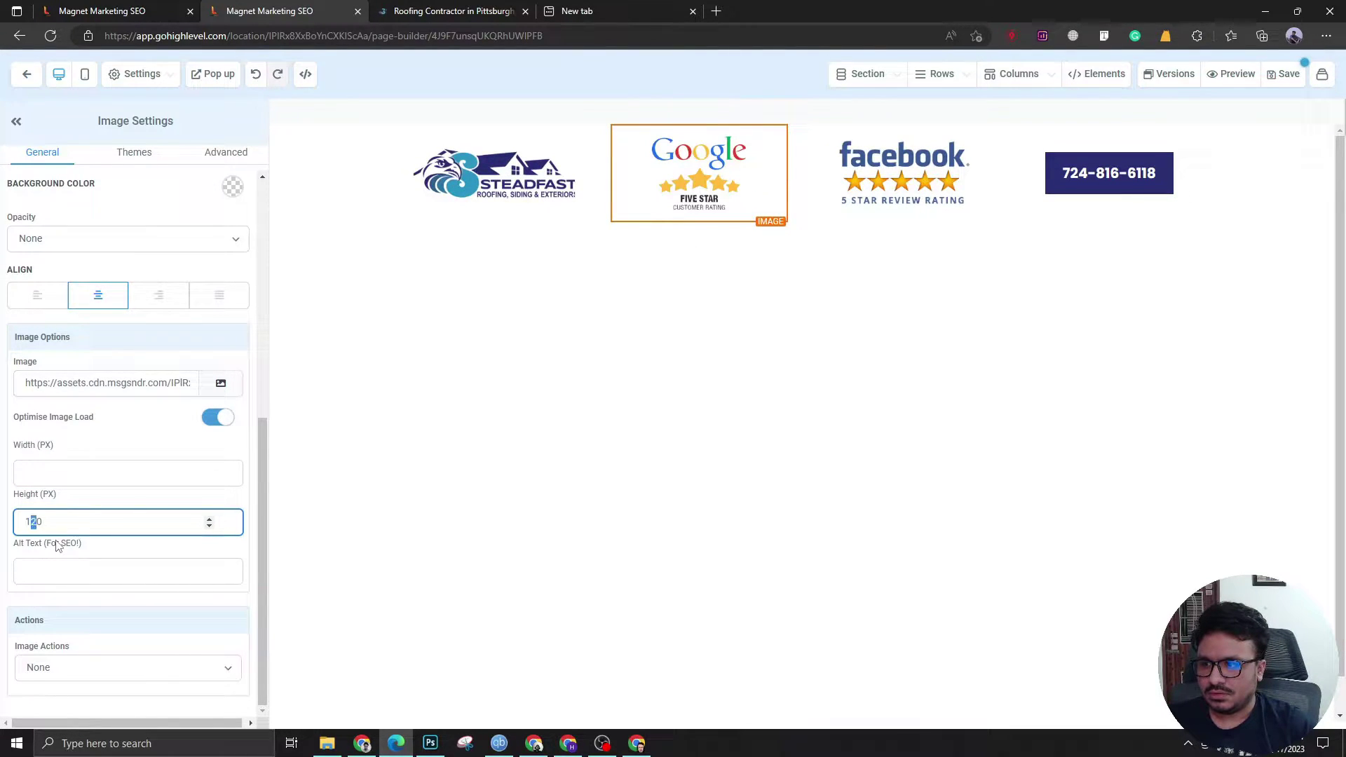
text(0)
text(9)
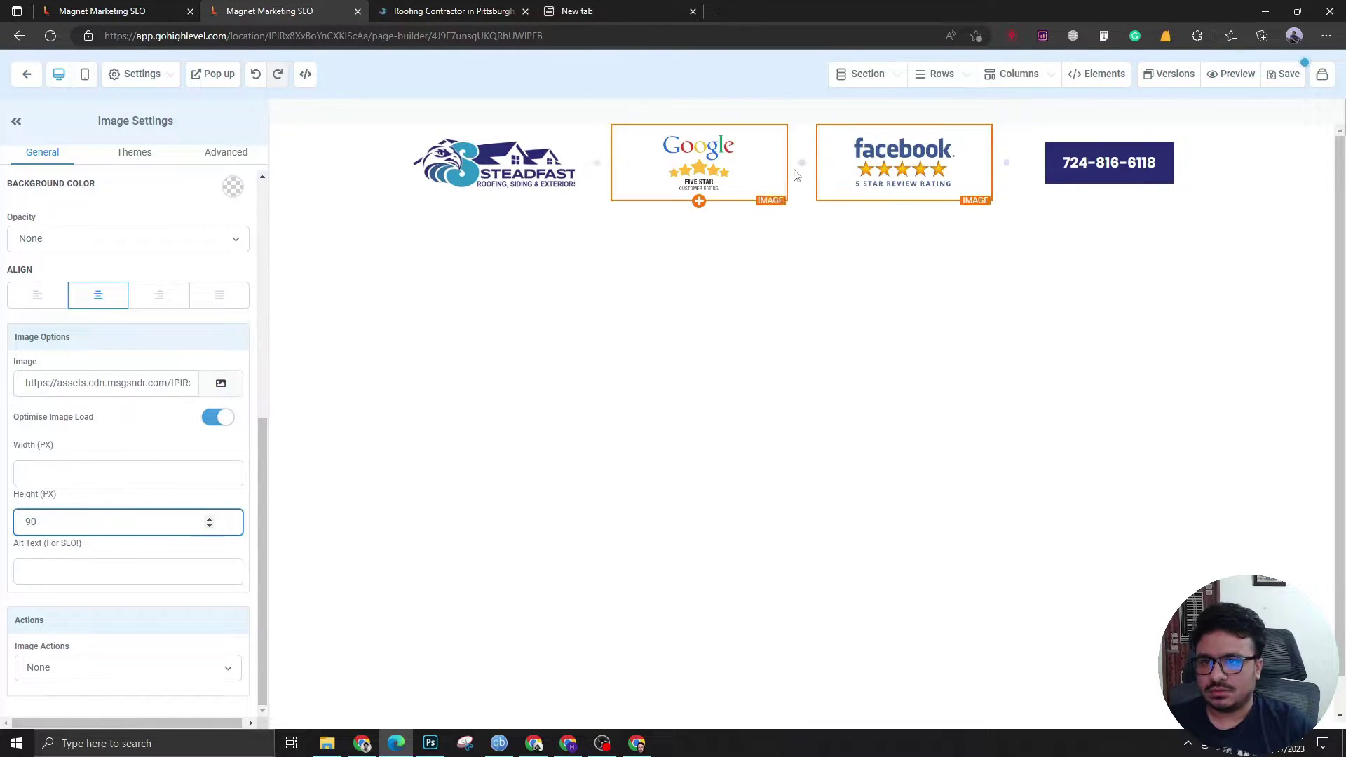
click(355, 192)
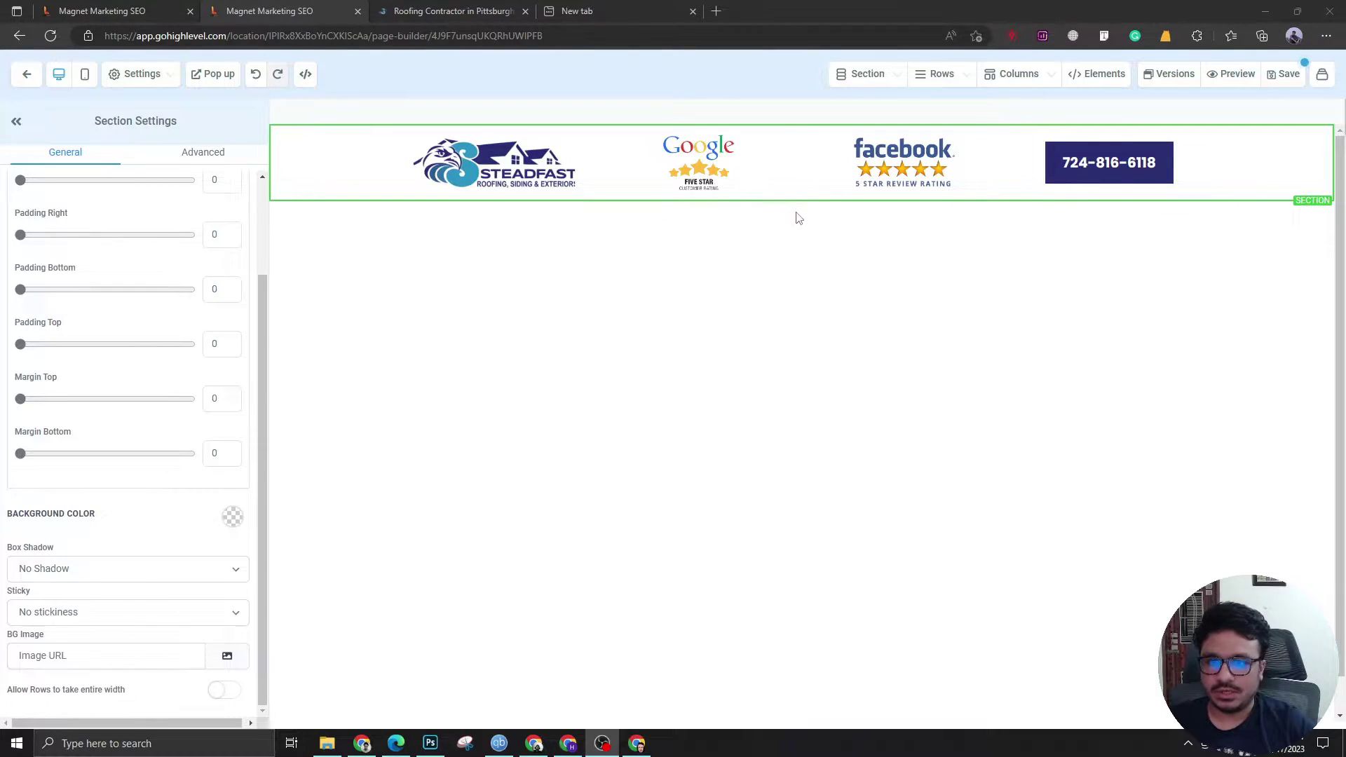
Add a new section below the header and place a one-column row in it.
click(885, 74)
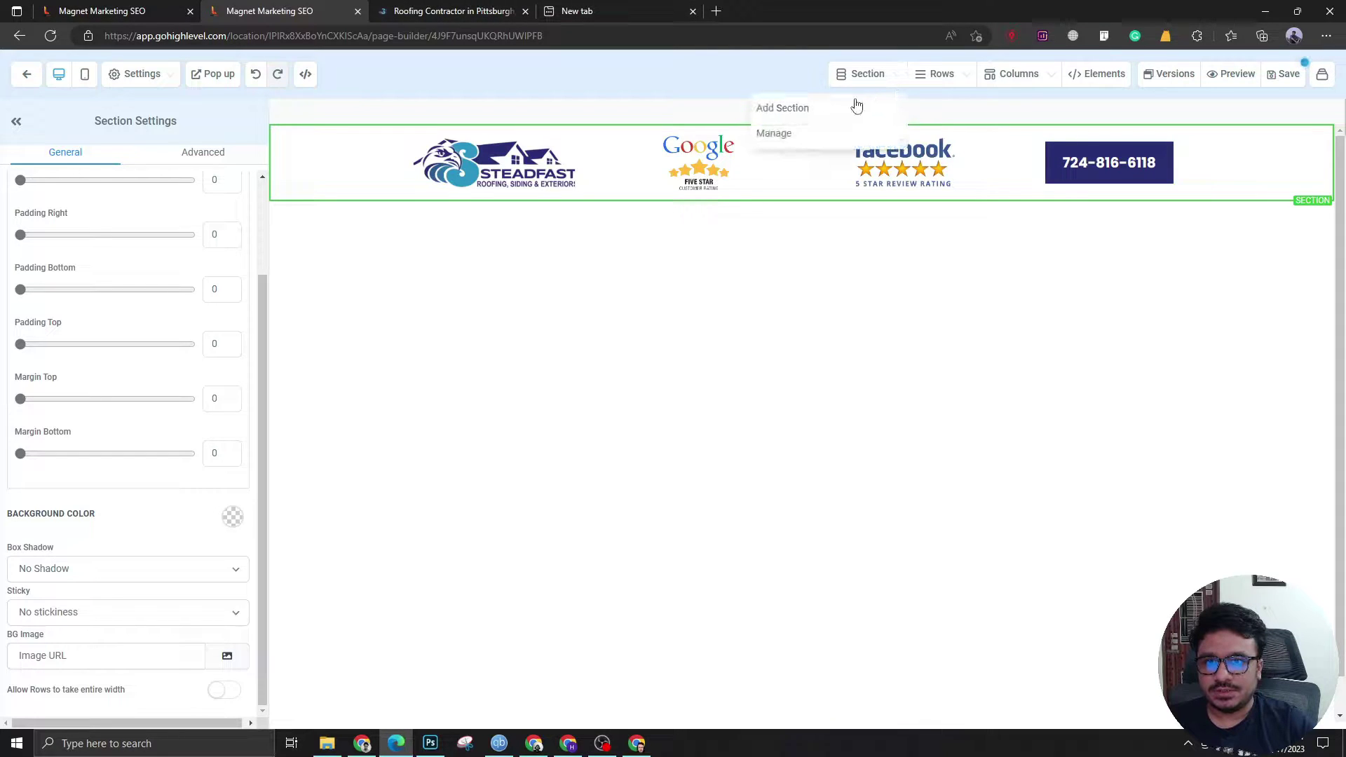
click(856, 105)
drag(1089, 143, 856, 228)
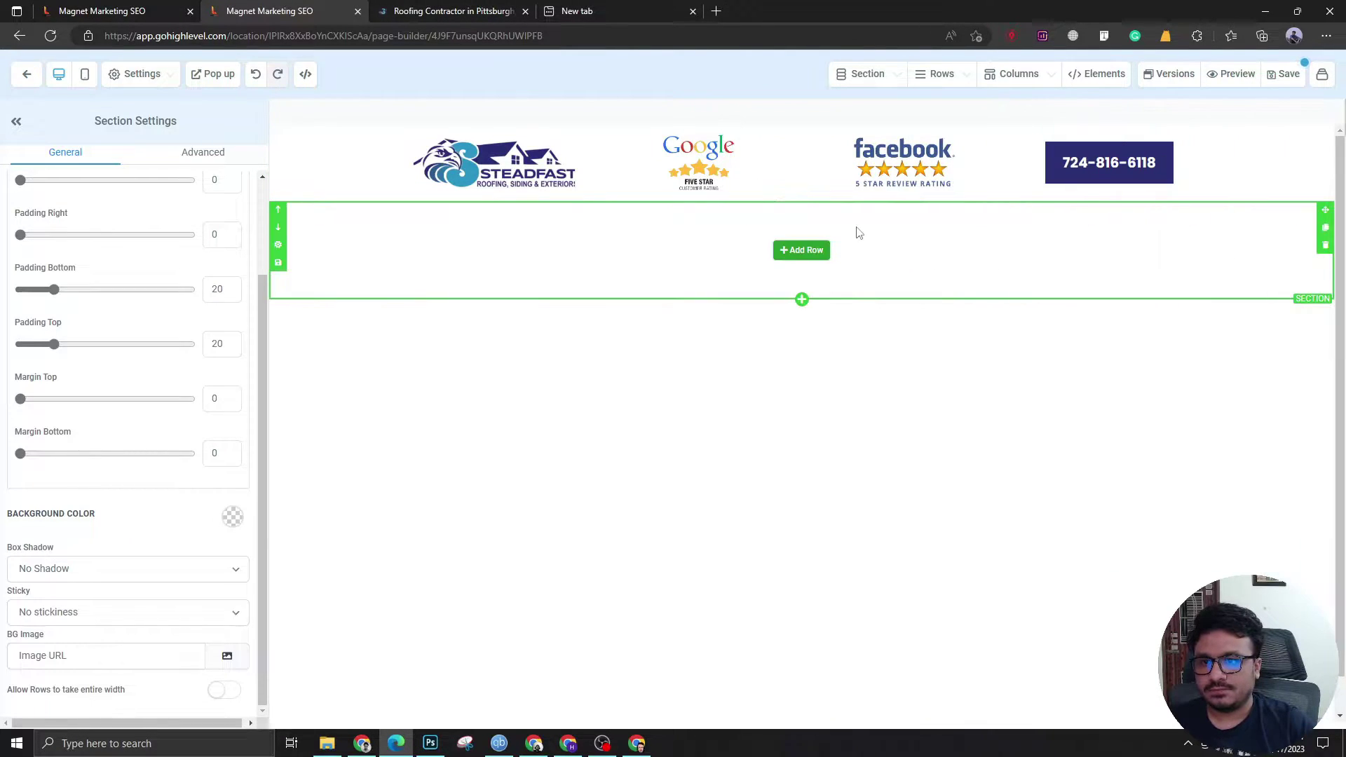
click(803, 251)
drag(1163, 171, 886, 280)
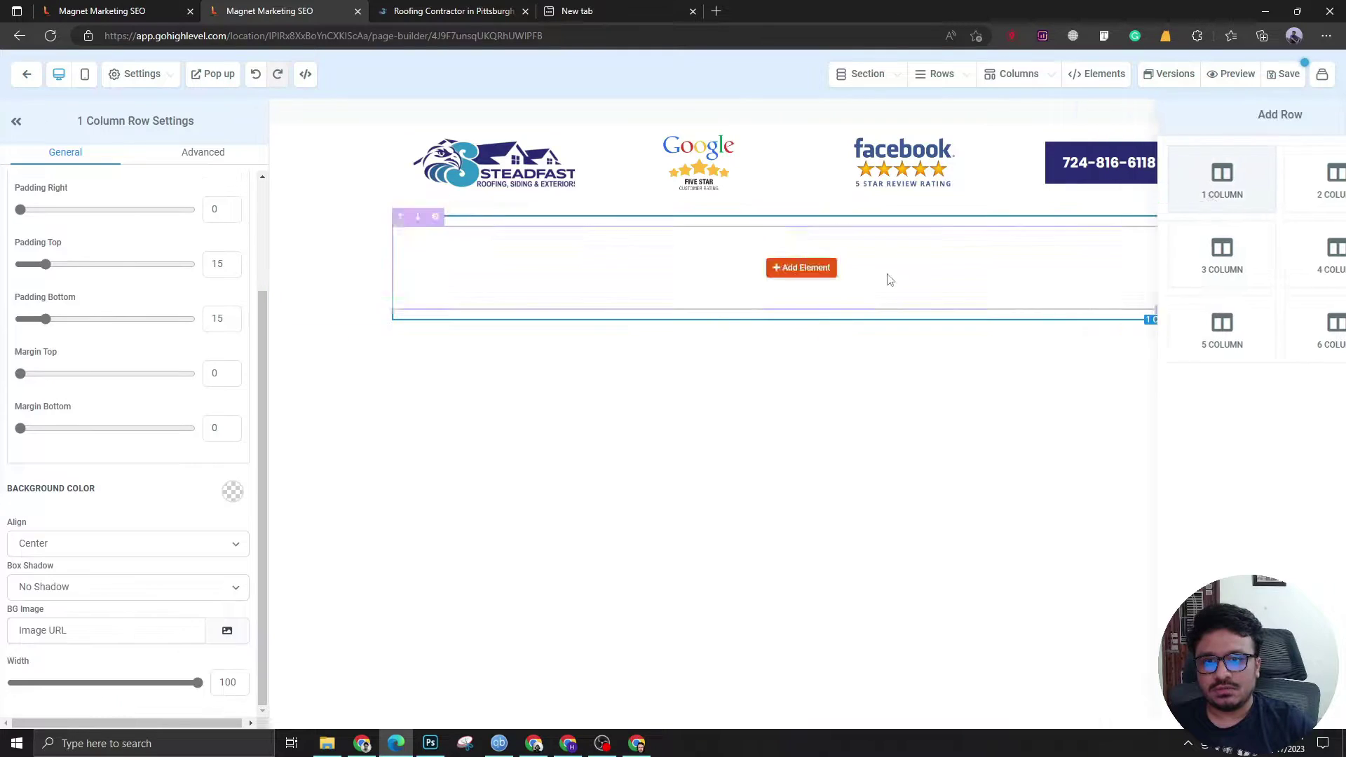
Set the new section's background color to the saved custom dark navy swatch.
click(331, 291)
click(233, 515)
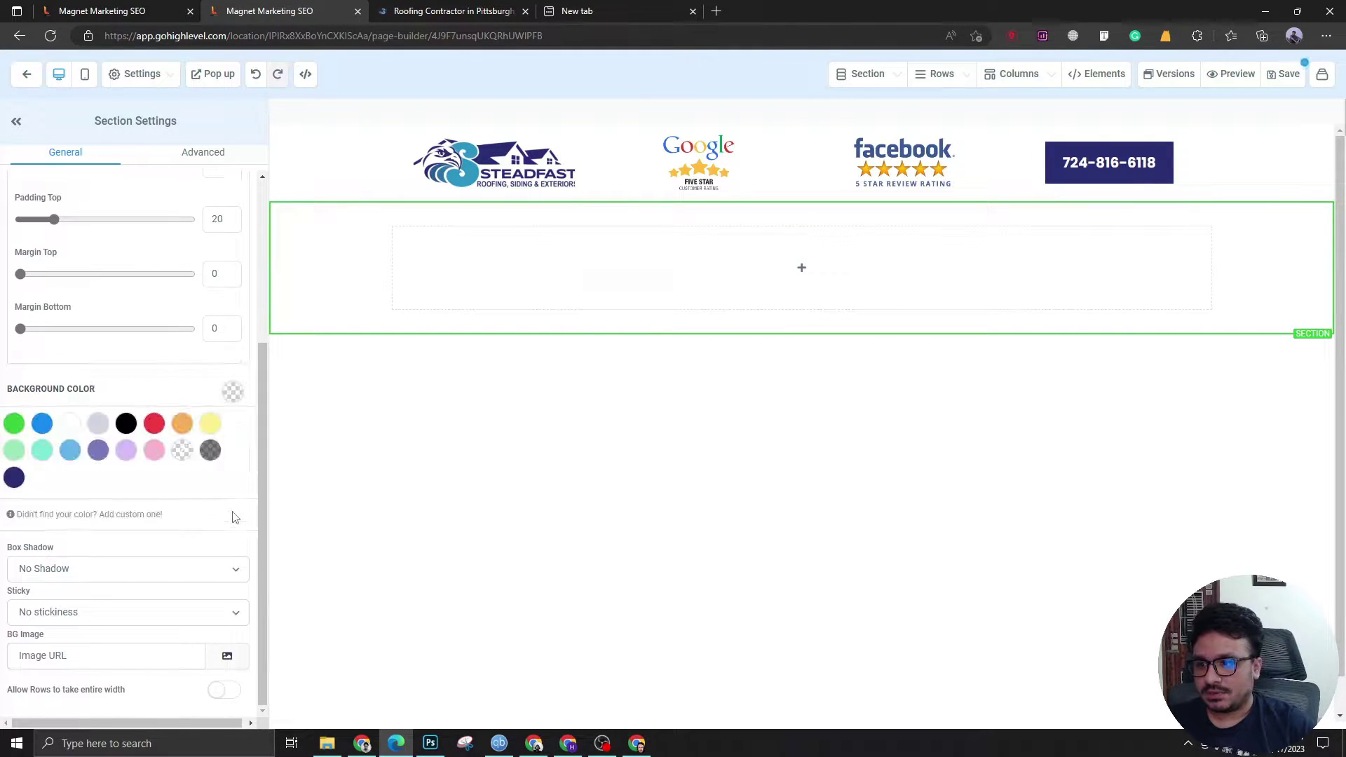
click(14, 478)
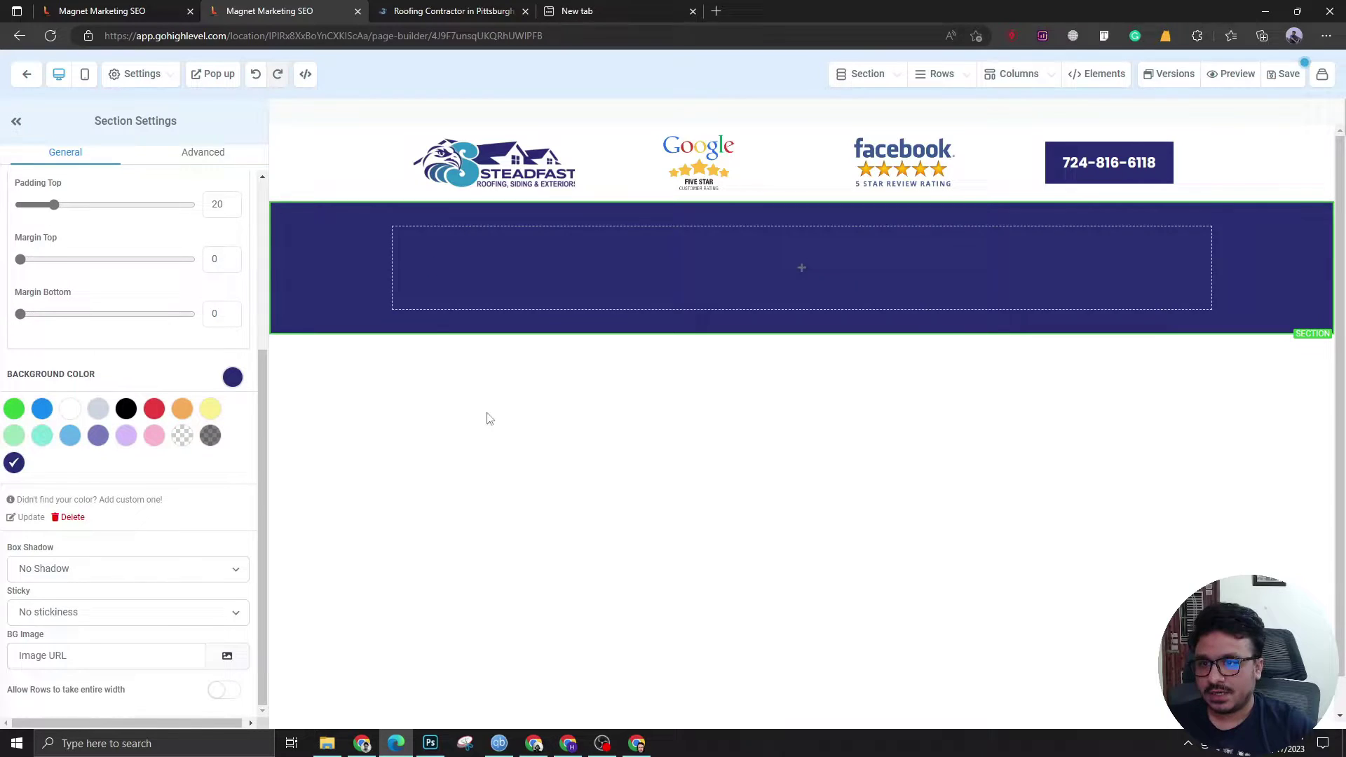
Add a headline element to the navy section's row reading "Roof Repair Experts Pittsburgh, PA".
click(800, 267)
click(1099, 205)
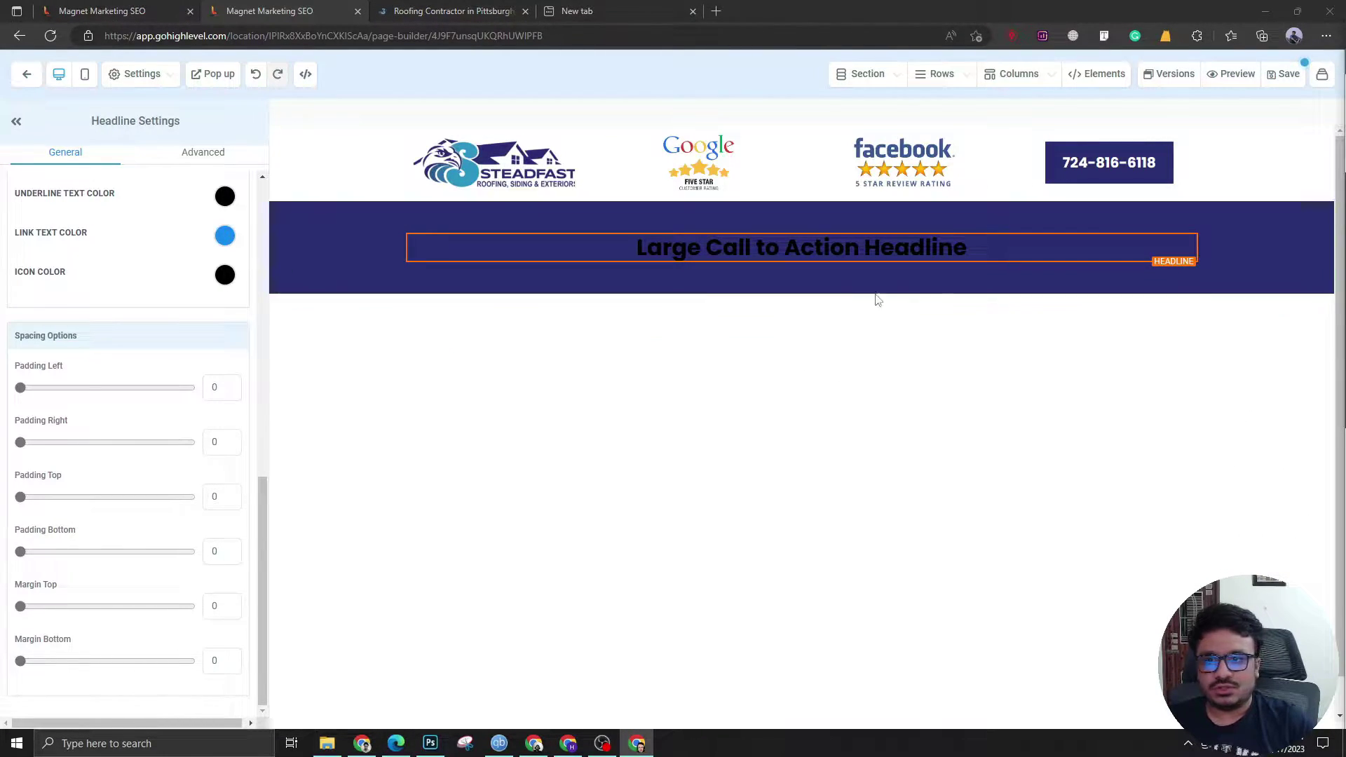
triple_click(801, 246)
text(Roof Repair Experts)
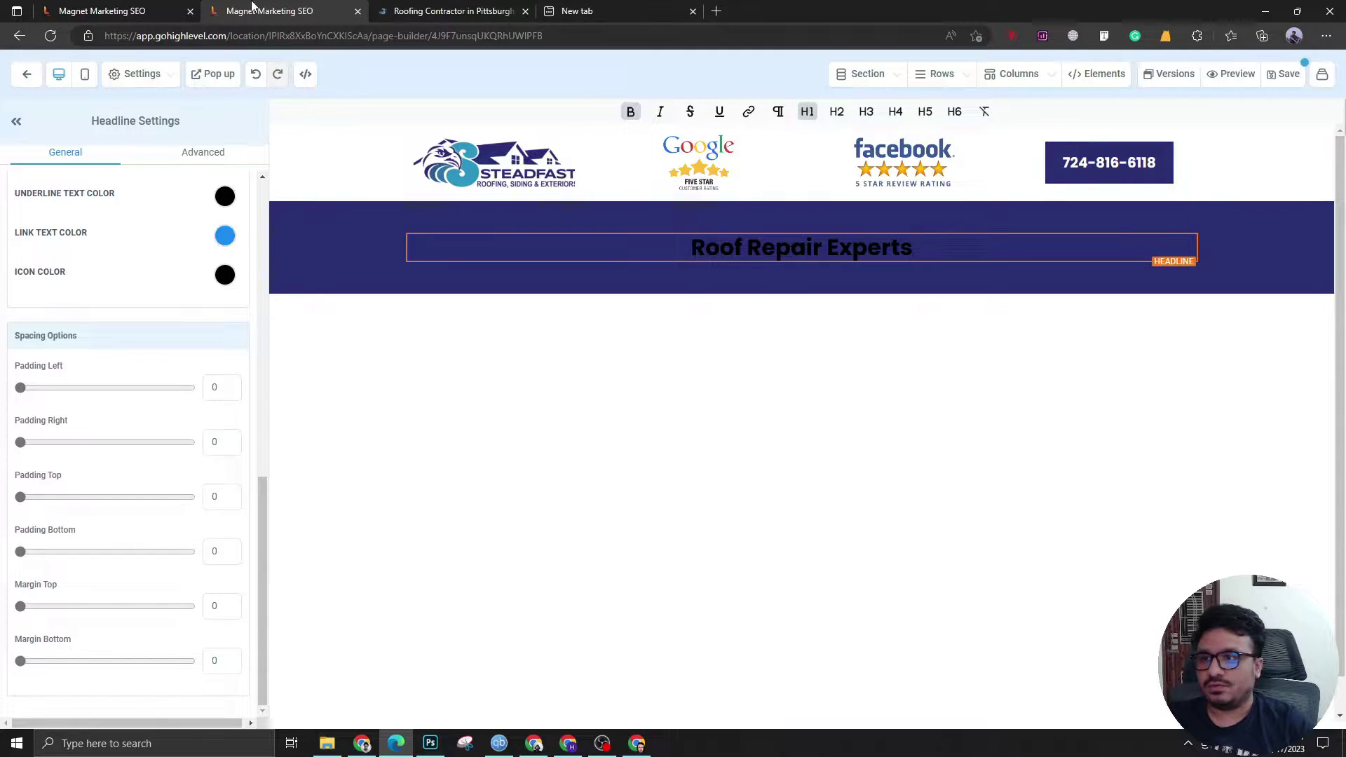
click(420, 11)
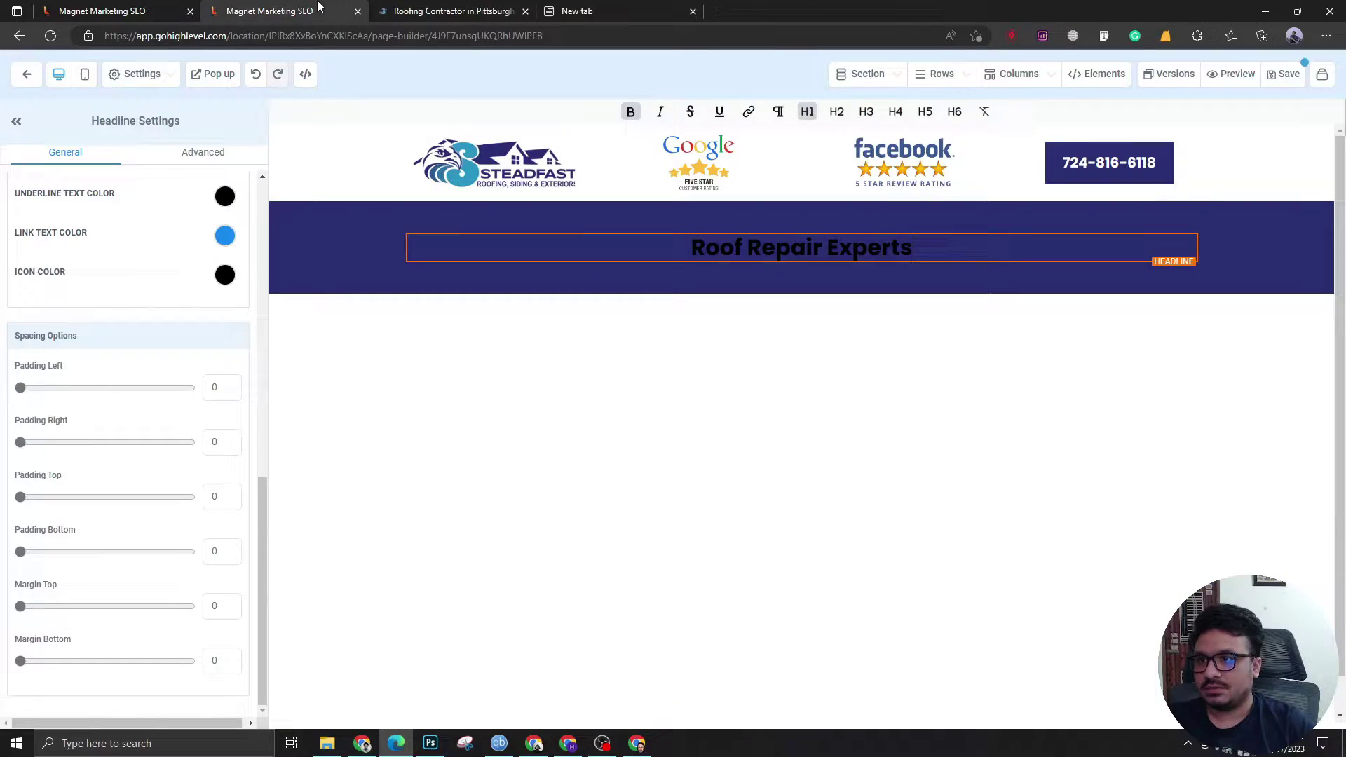
click(330, 11)
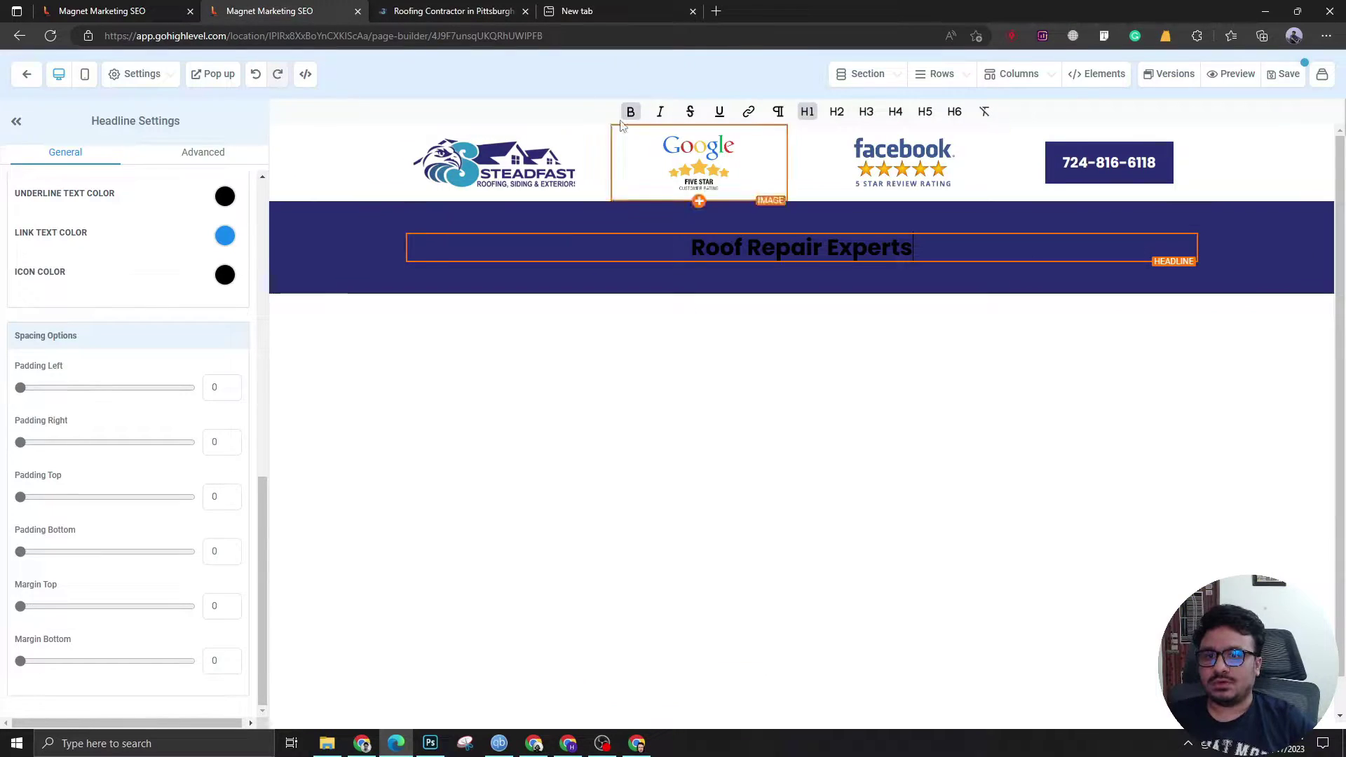
text(Pittsburgh, PA)
Set the headline's bold text color and its regular text color to white.
key(ctrl+a)
scroll(210, 350, up, 5)
click(225, 364)
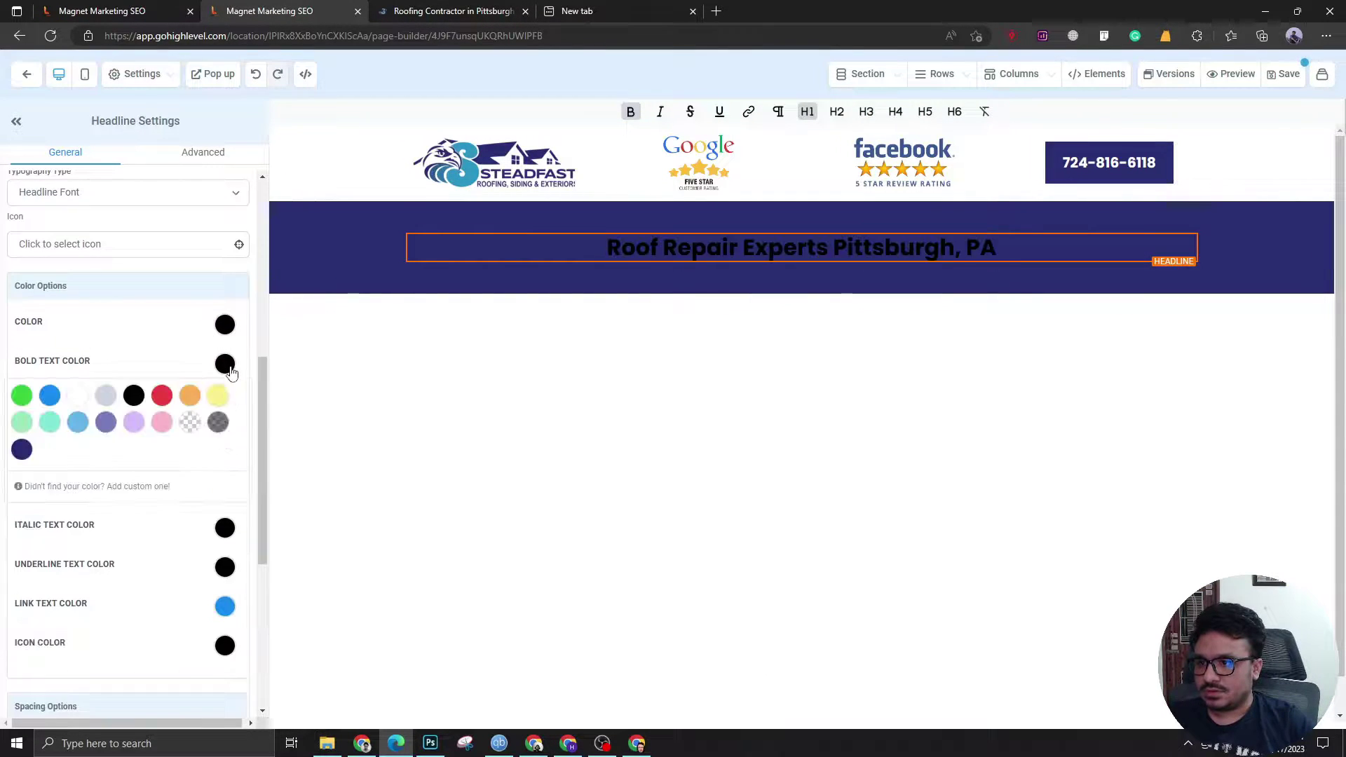
click(78, 396)
click(225, 324)
click(77, 356)
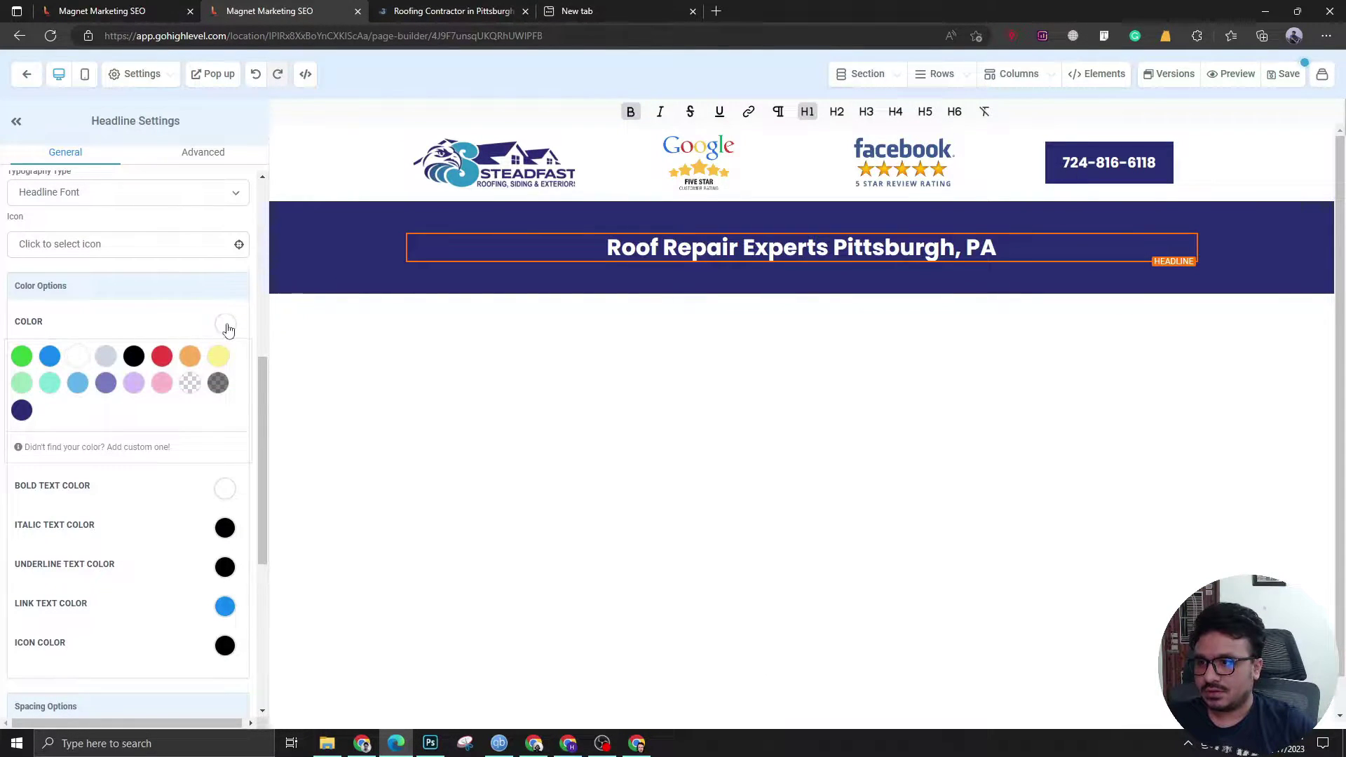
Set the navy section's bottom and top padding to 80.
click(292, 272)
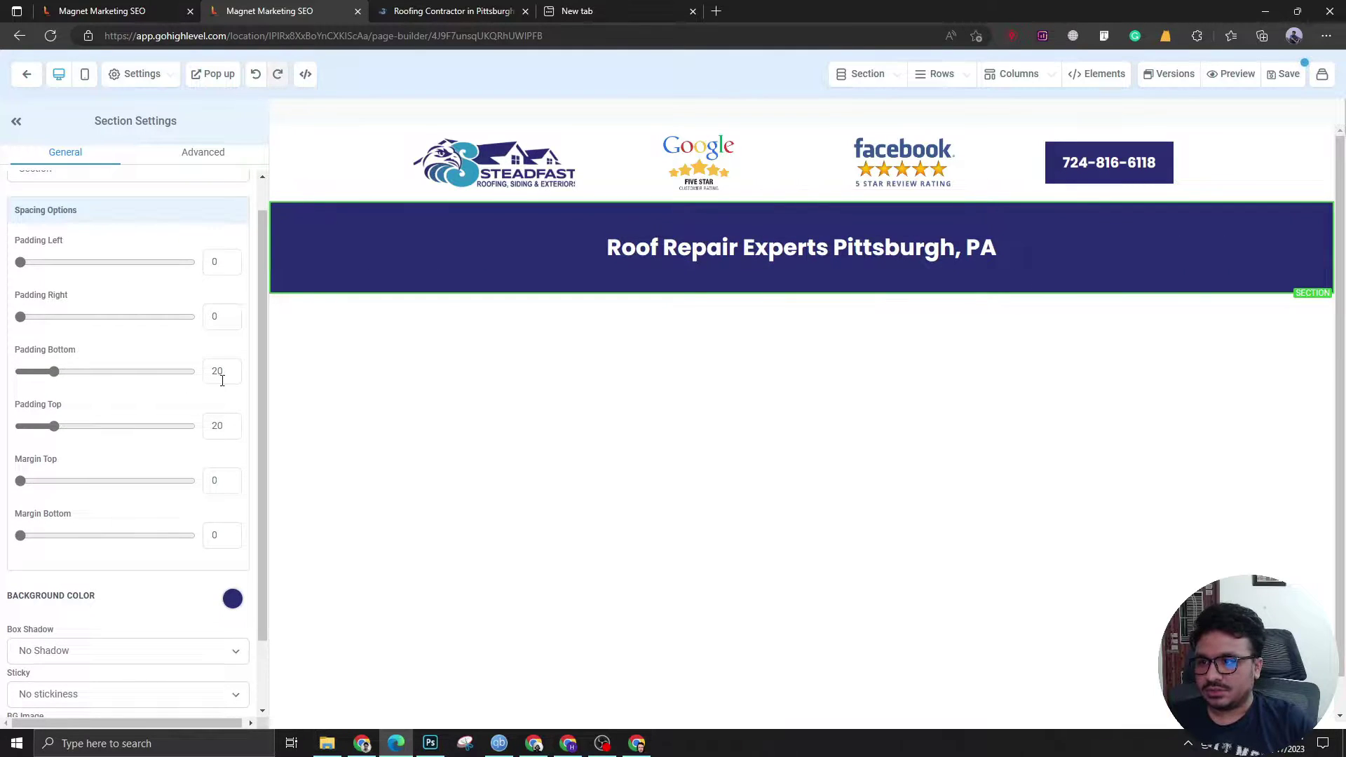
drag(217, 376, 202, 373)
text(4)
drag(218, 428, 202, 425)
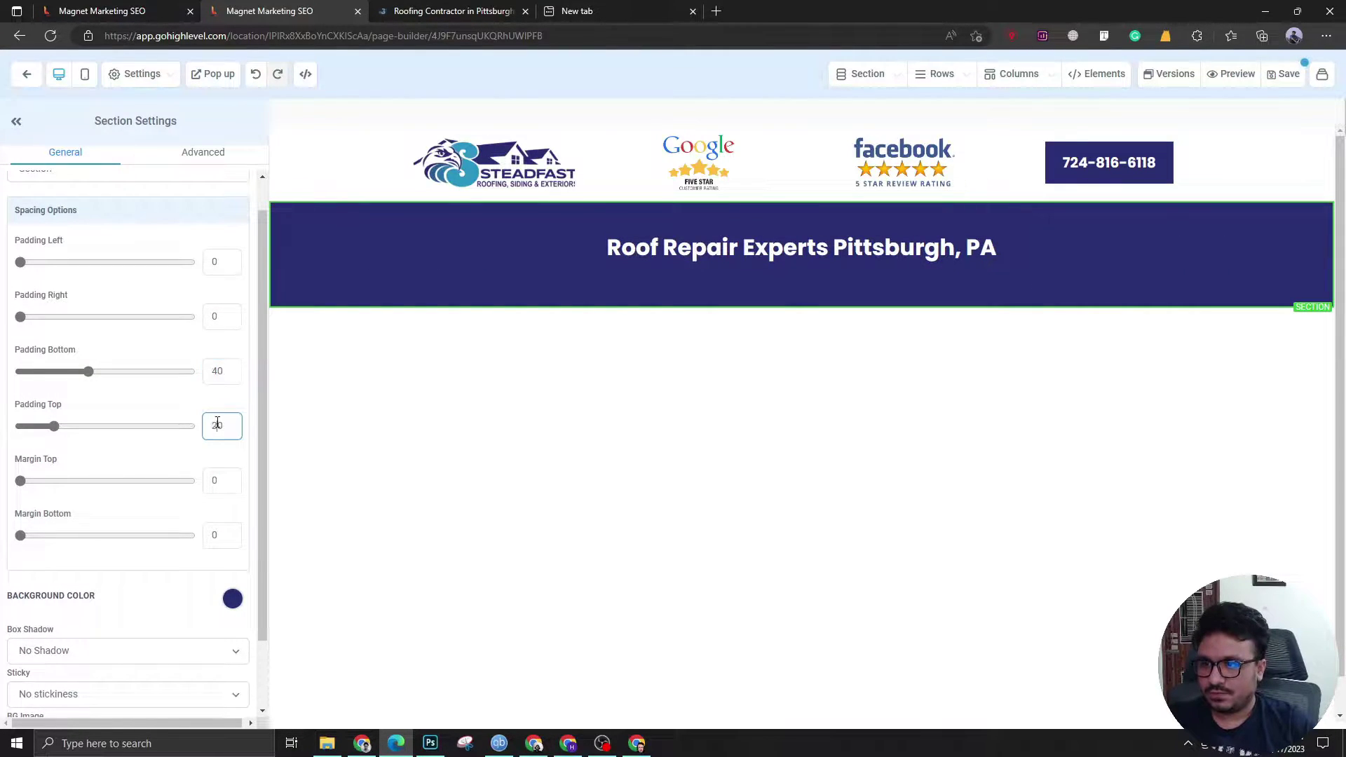
text(4)
drag(219, 373, 203, 380)
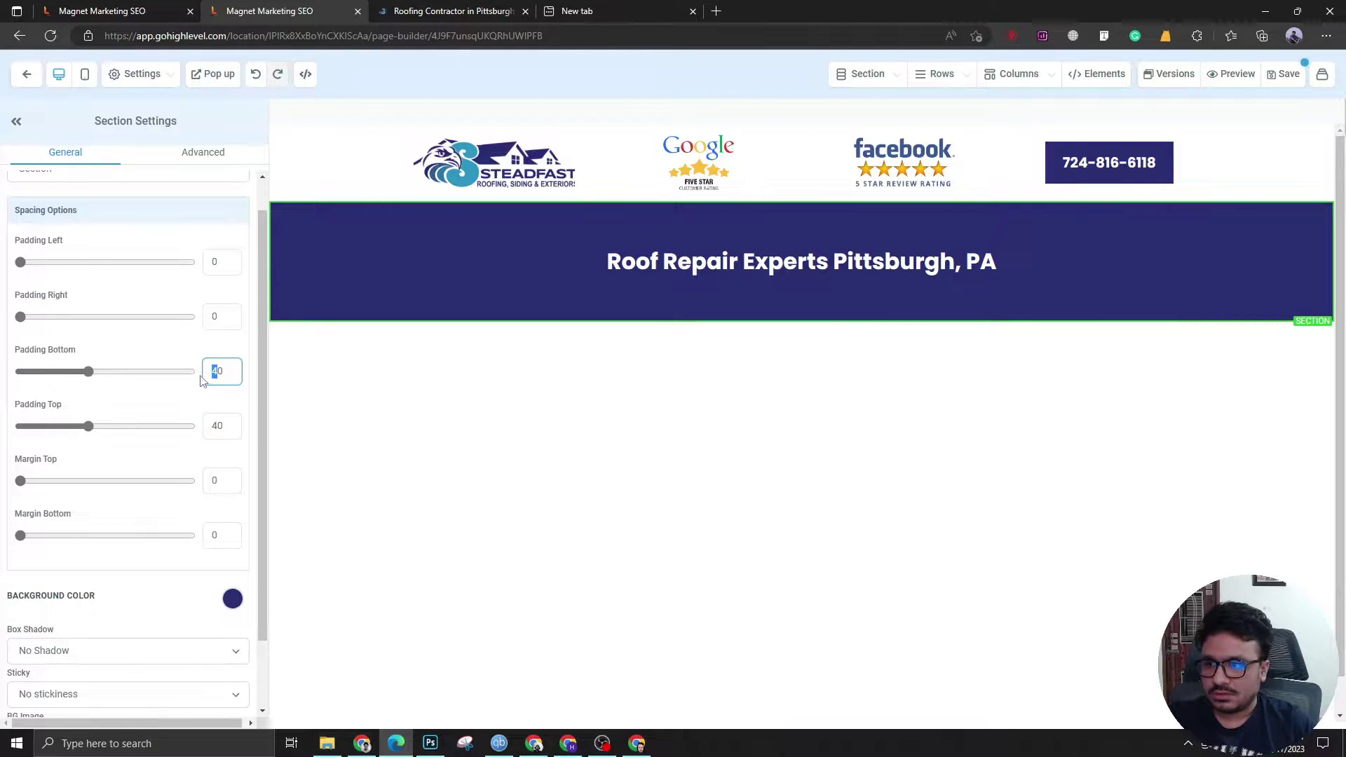
text(8)
drag(218, 427, 203, 428)
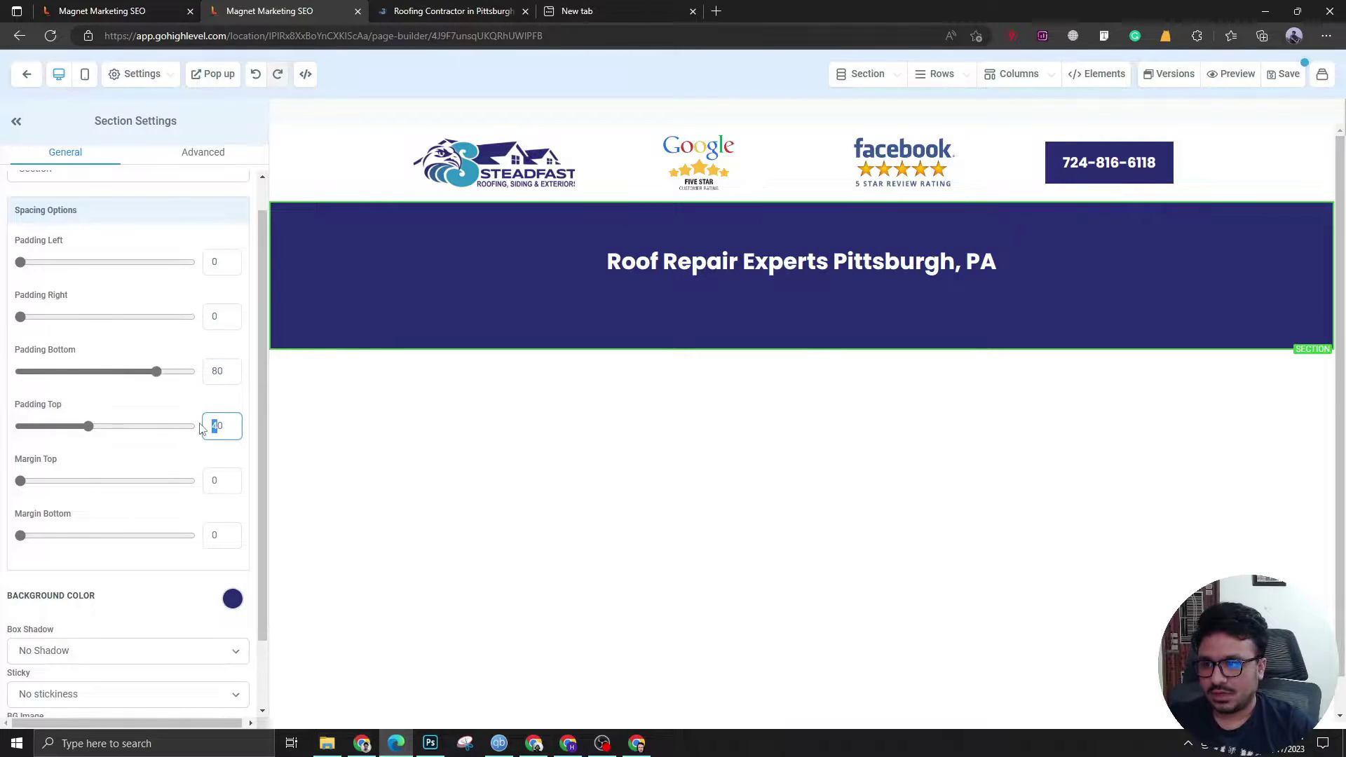
text(8)
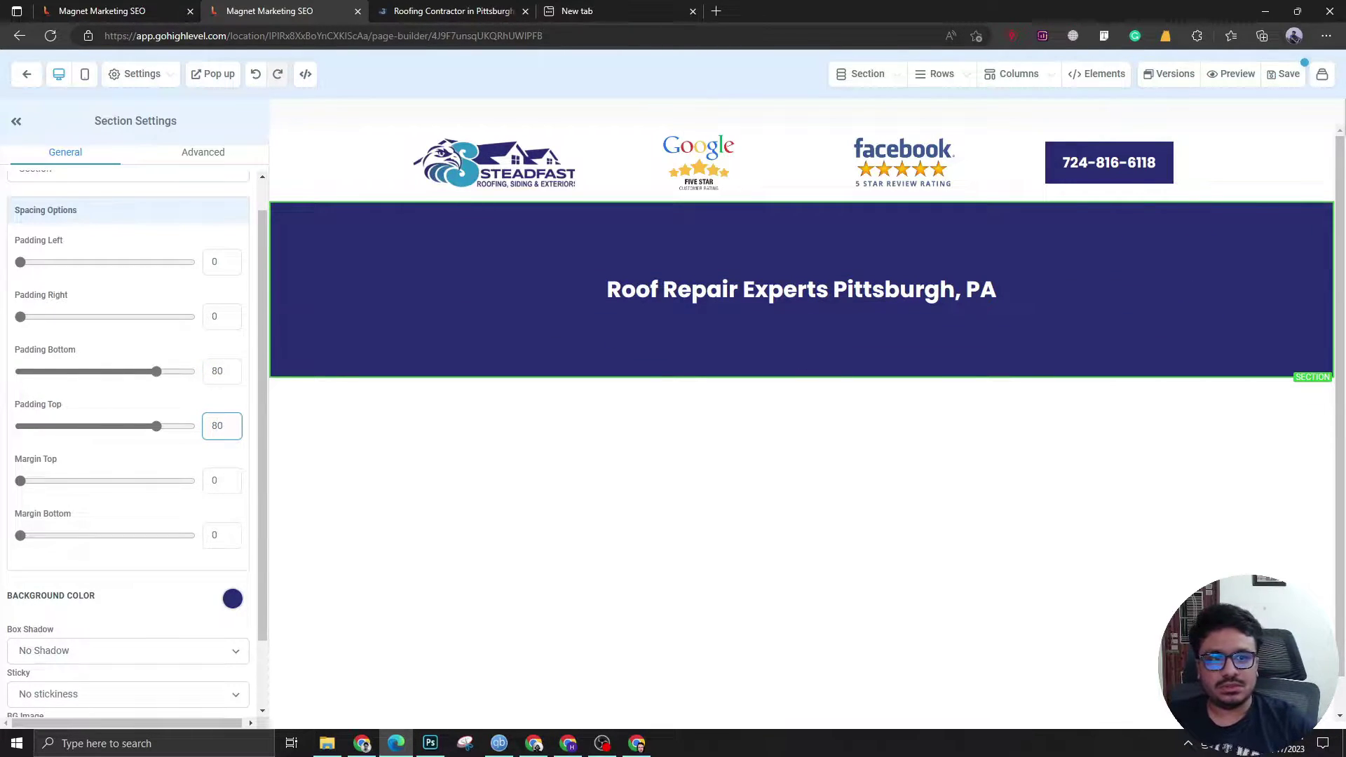
Add a sub-headline element directly beneath the main headline in the navy section.
key(alt+Tab)
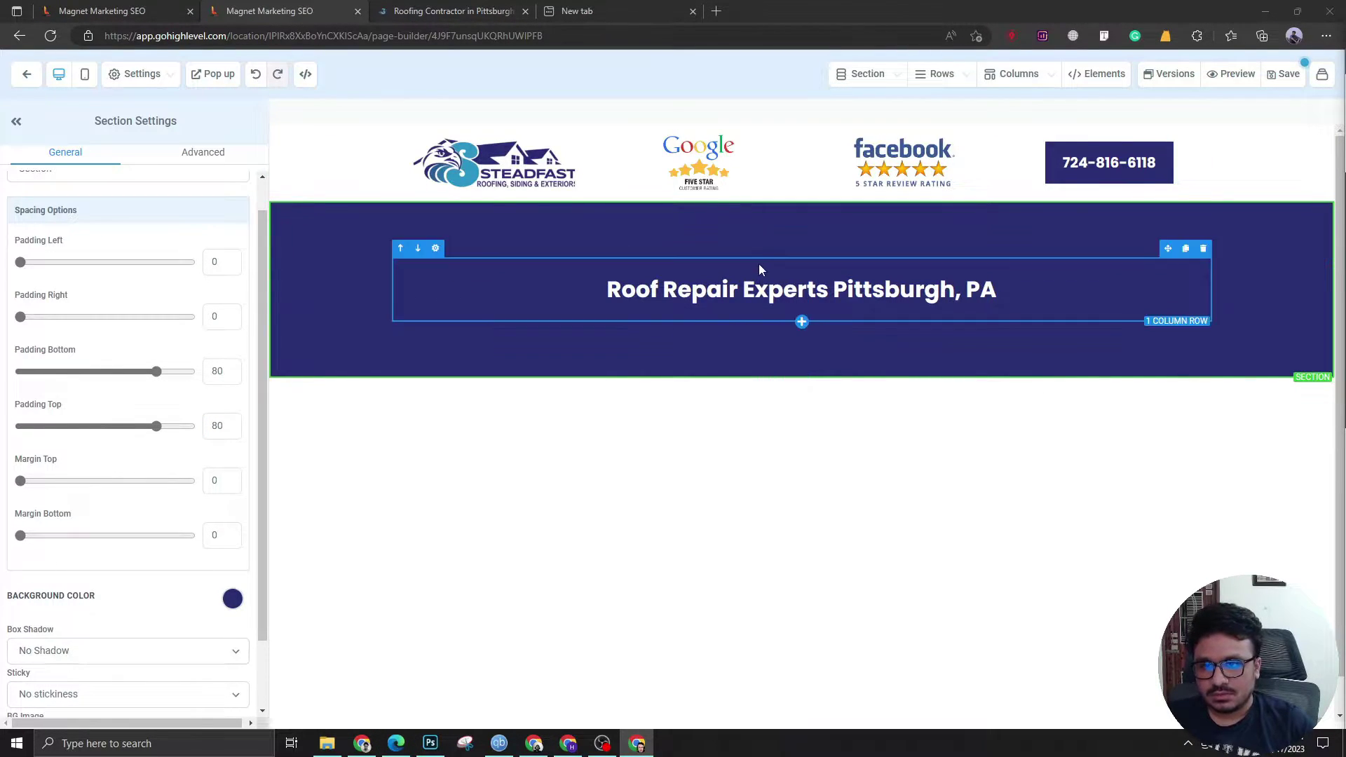
scroll(775, 308, down, 1)
scroll(793, 337, up, 1)
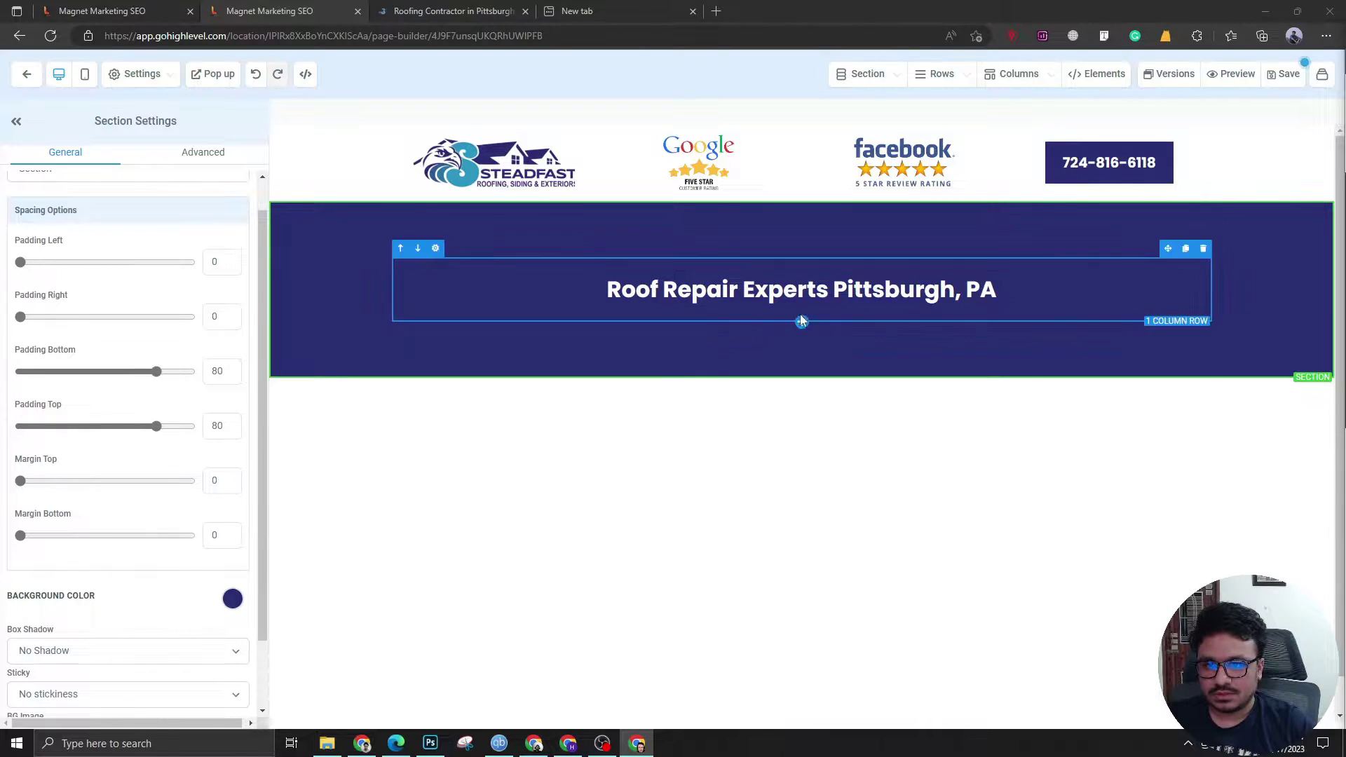
click(802, 305)
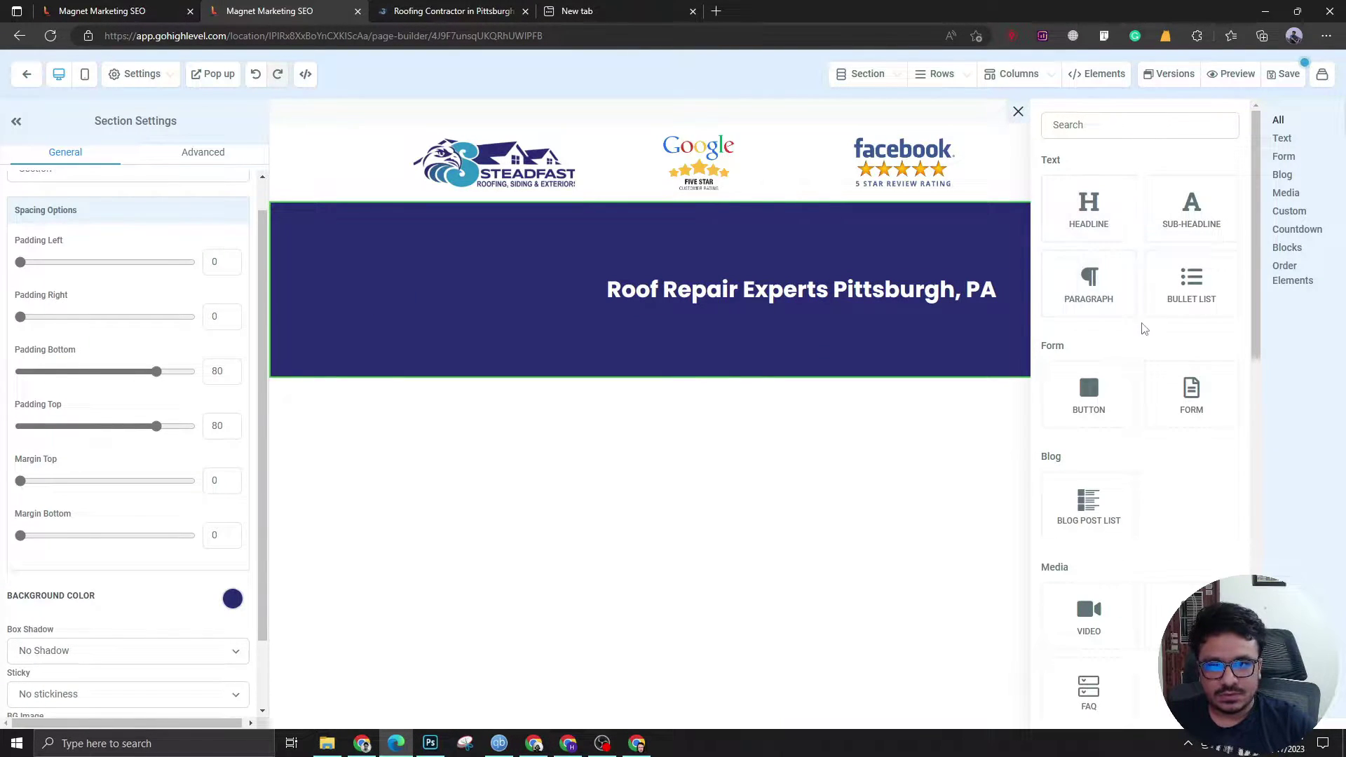
click(1186, 215)
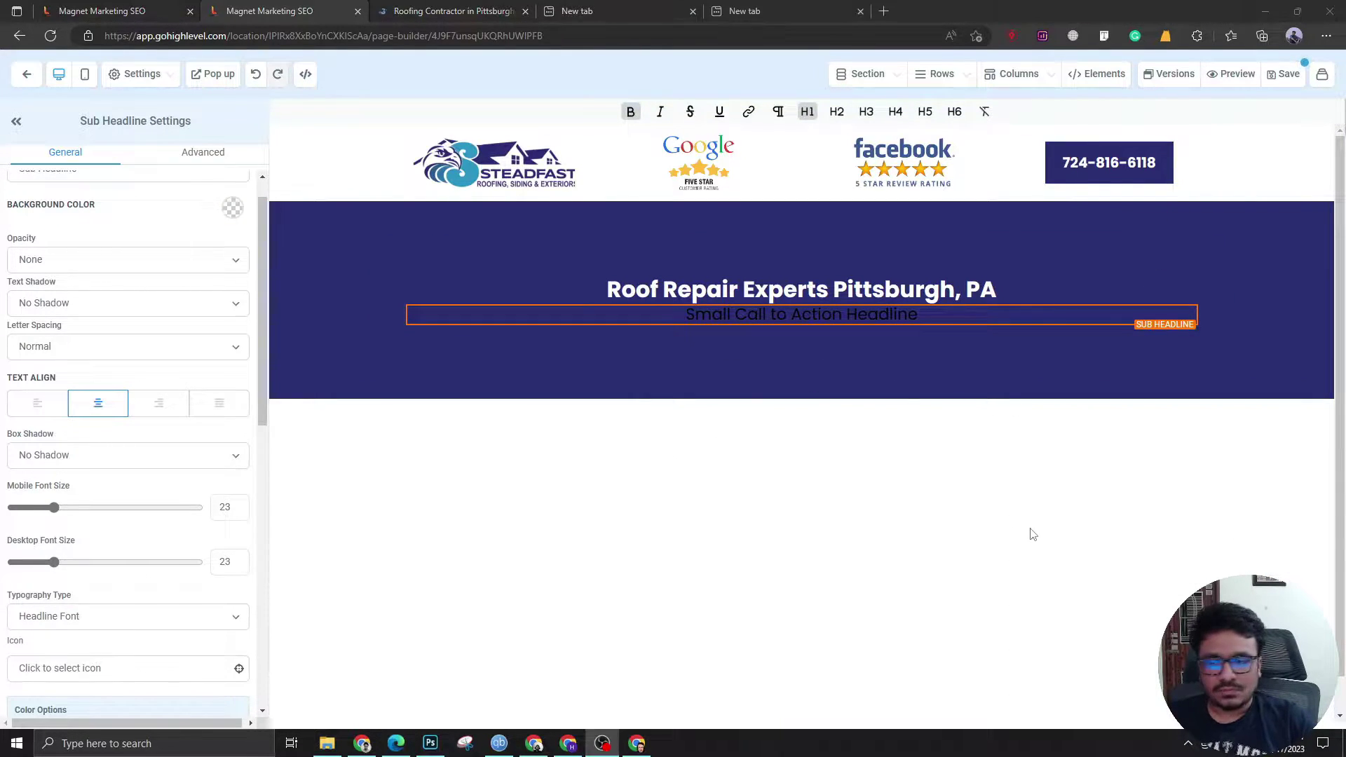
Set the sub-headline to "Steadfast Roofers is one of the most reliable roofing contractors in Pittsburgh, PA. Same Day Roofing Repair Services | Call For Roof Repair Pittsburgh, PA".
triple_click(801, 314)
text(Steadfast Roofers is one of the most reliable roofing contractors in Pittsburgh, PA. Same Day Roofing Repair Services | Call For Roof Repair Pittsburgh, PA)
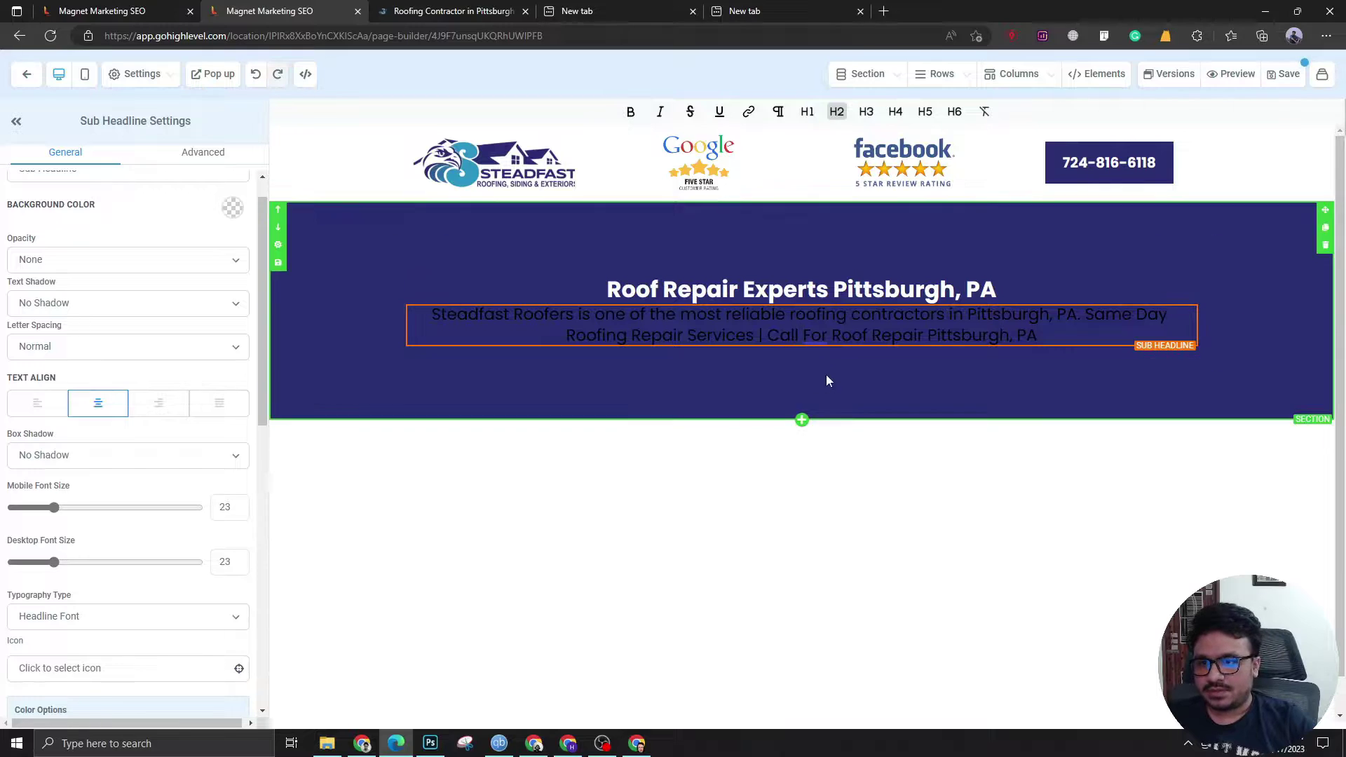
Format the navy section's sub-headline as Heading 4 and set its text color to white.
click(894, 113)
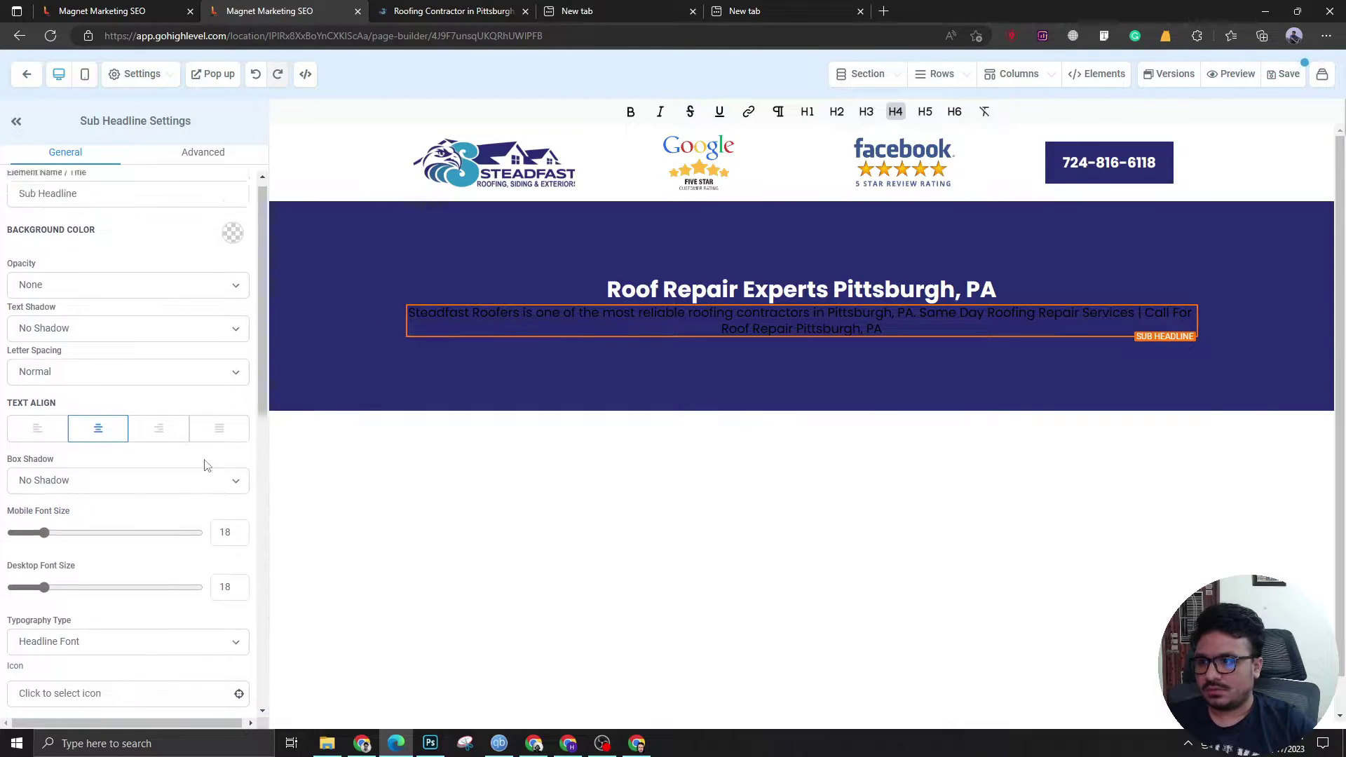
scroll(140, 435, down, 5)
click(80, 408)
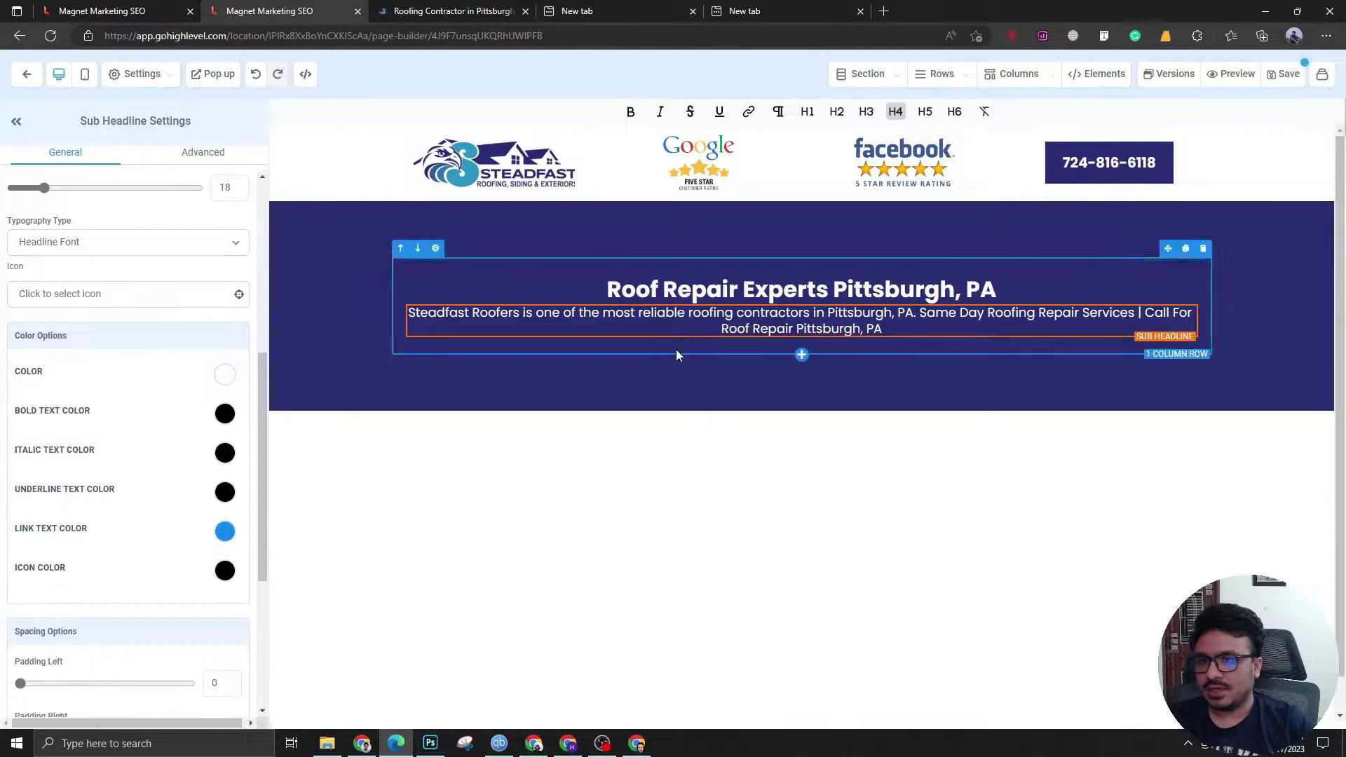
Set the bottom padding of the "Roof Repair Experts Pittsburgh, PA" headline to 16.
click(684, 293)
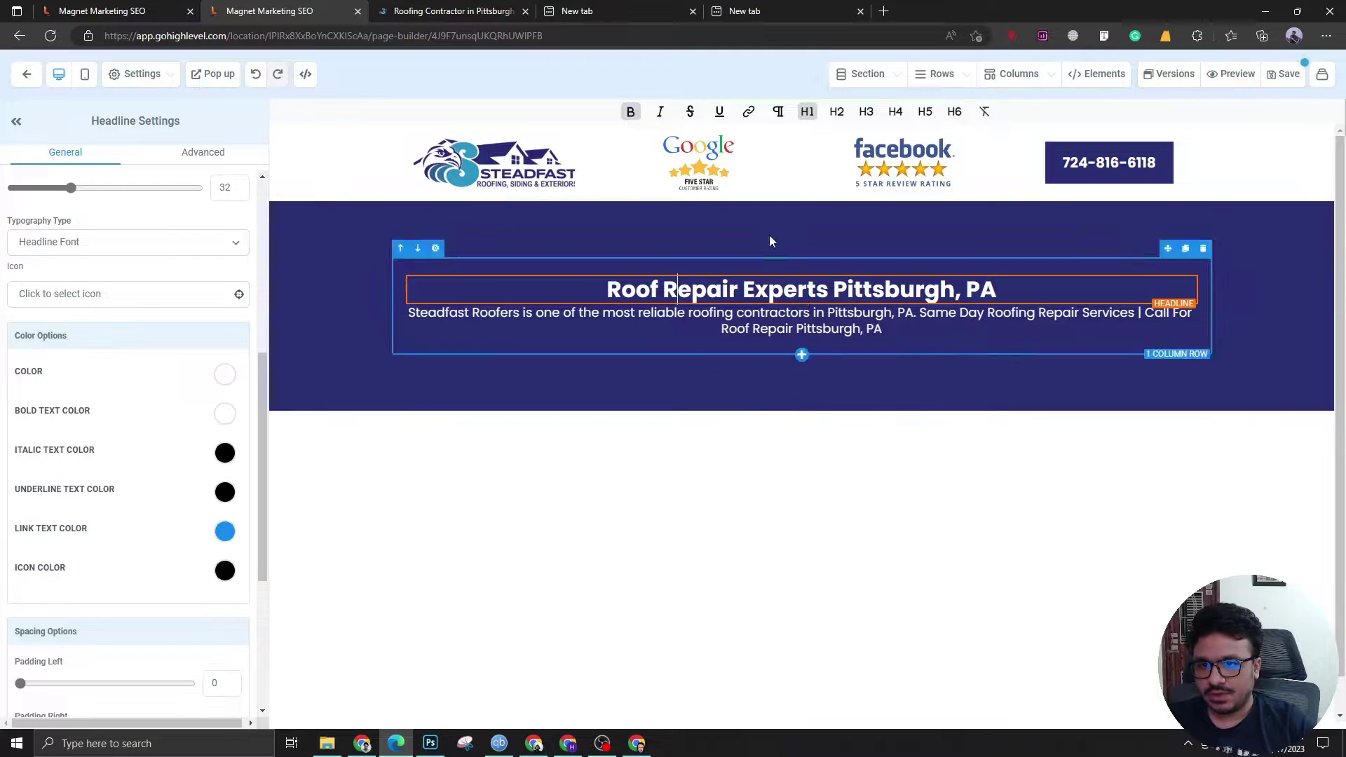
scroll(162, 483, down, 3)
scroll(169, 497, up, 5)
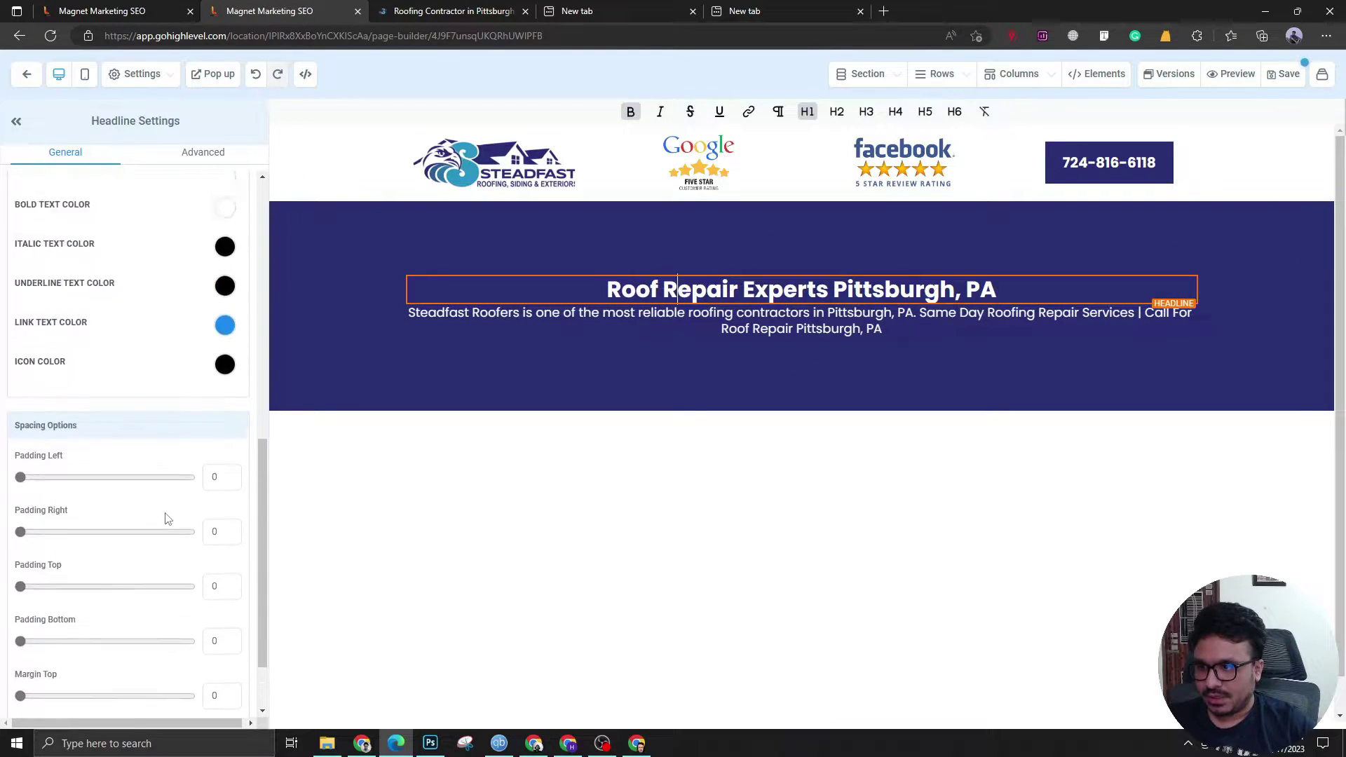
scroll(172, 505, down, 5)
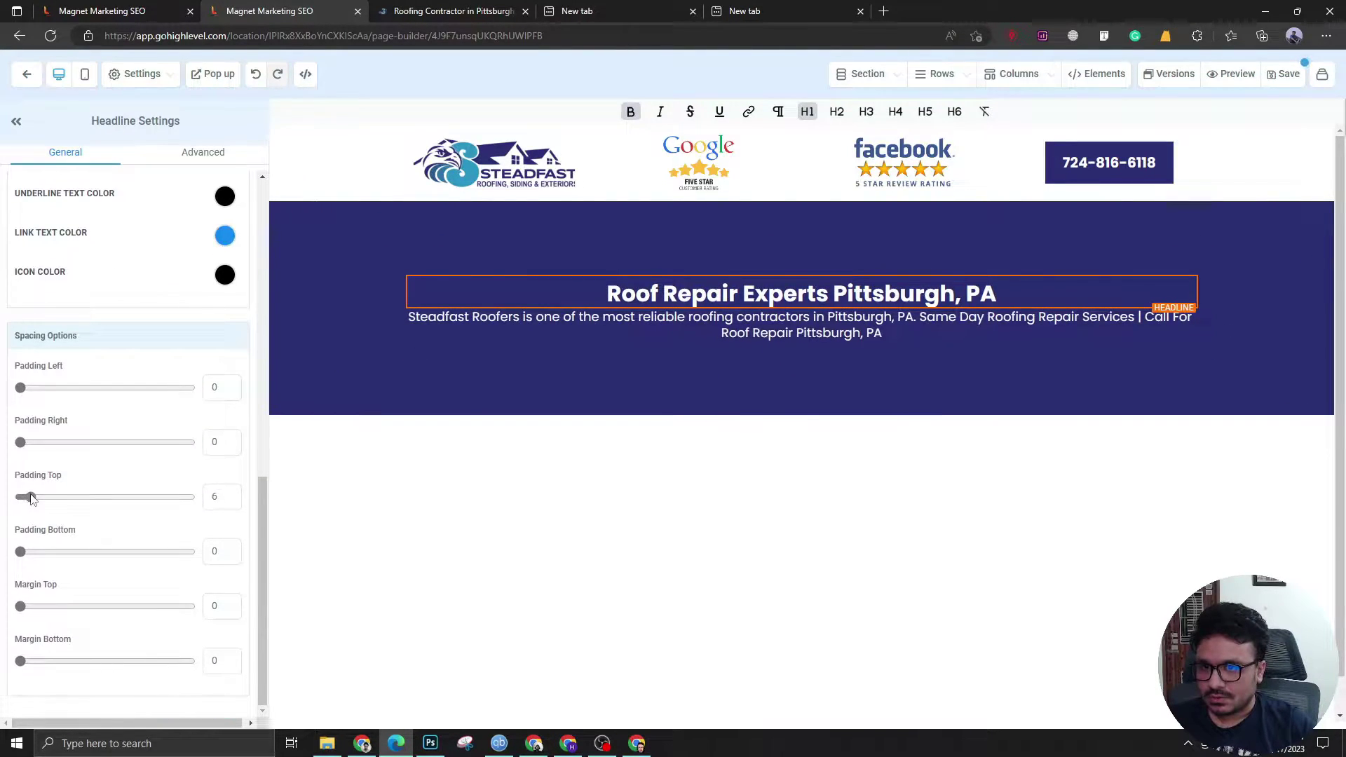
drag(20, 551, 47, 552)
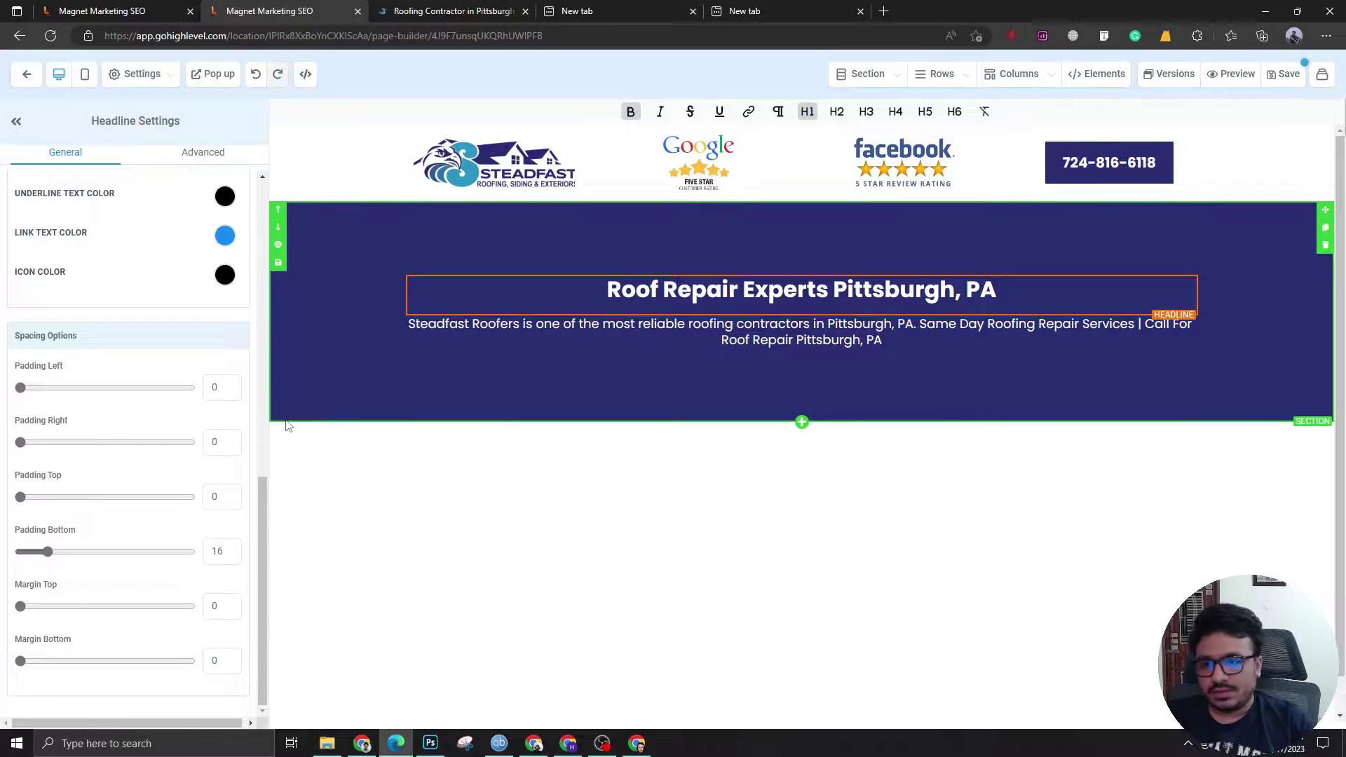
Add a full-width section beneath the navy section and give it a two-column row.
scroll(805, 397, down, 1)
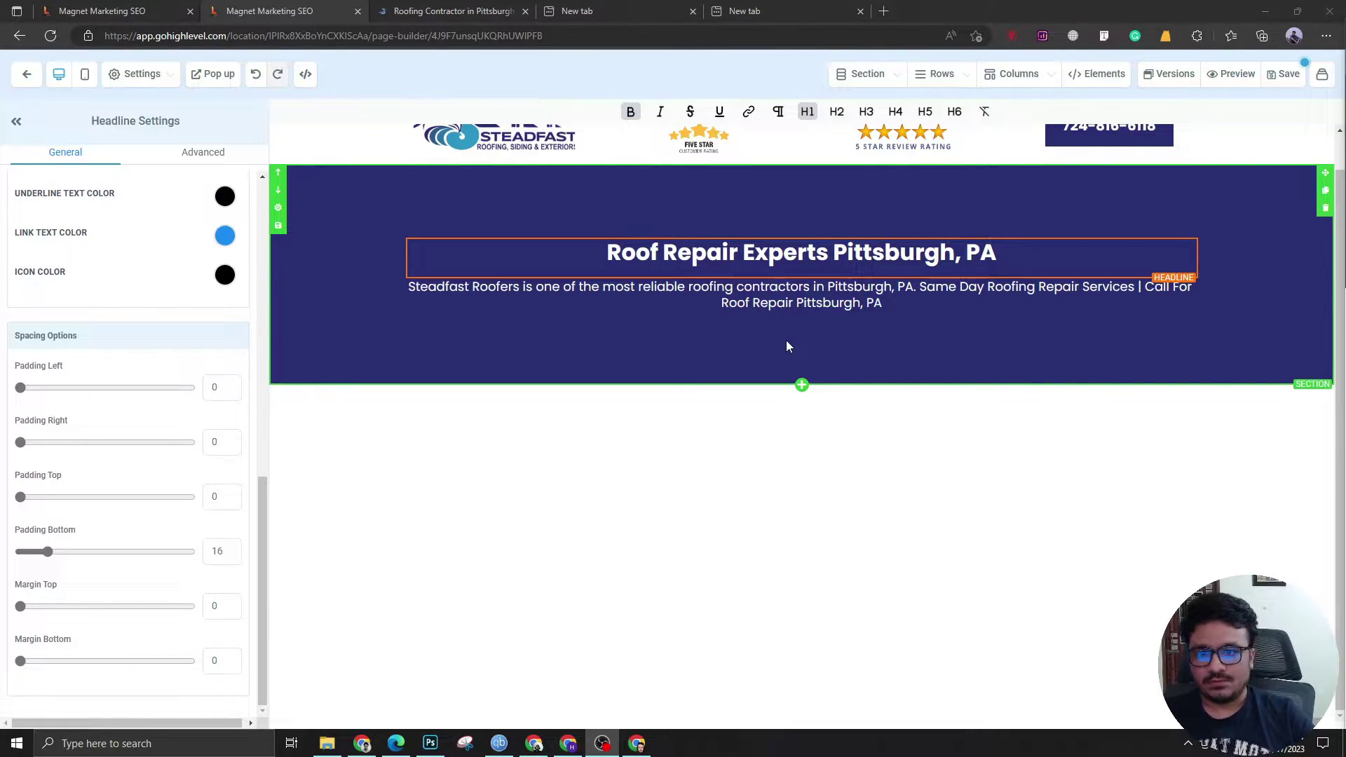
click(801, 385)
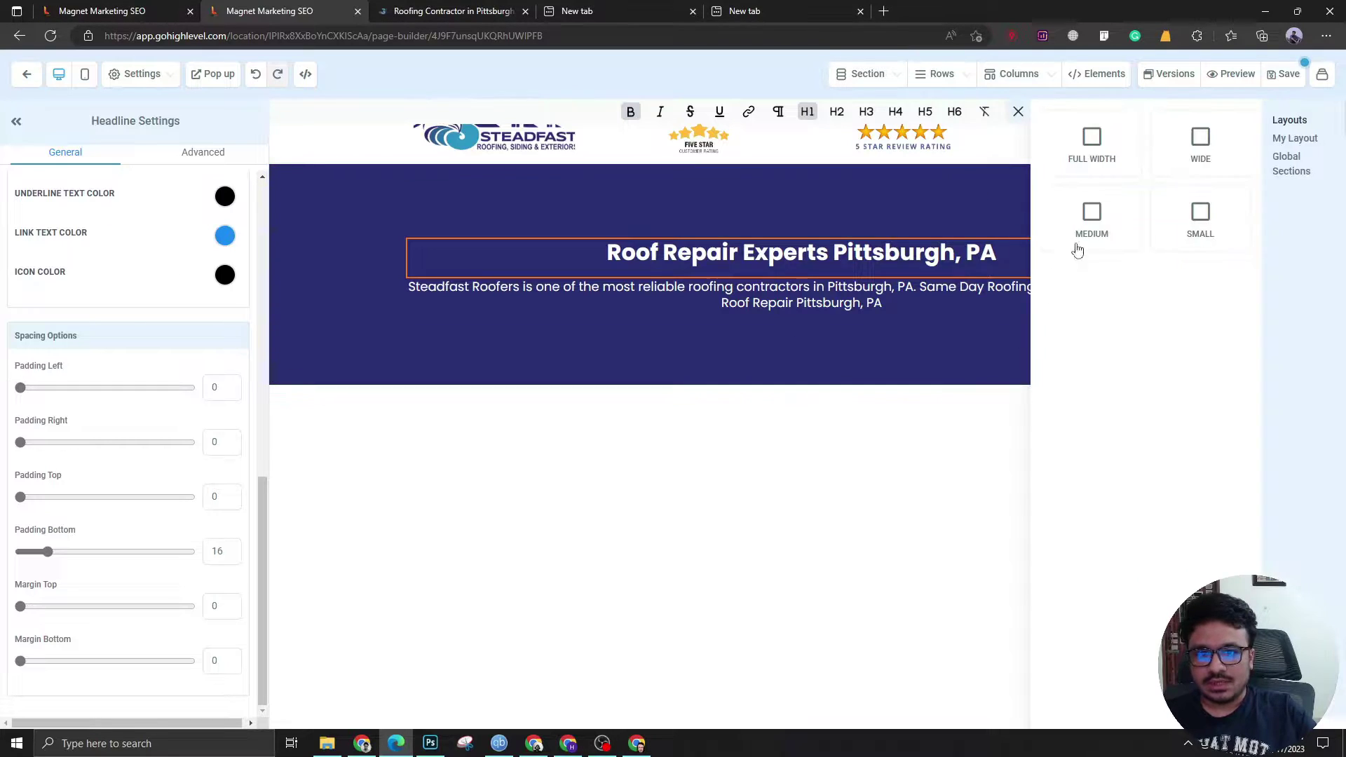
click(1098, 160)
click(820, 433)
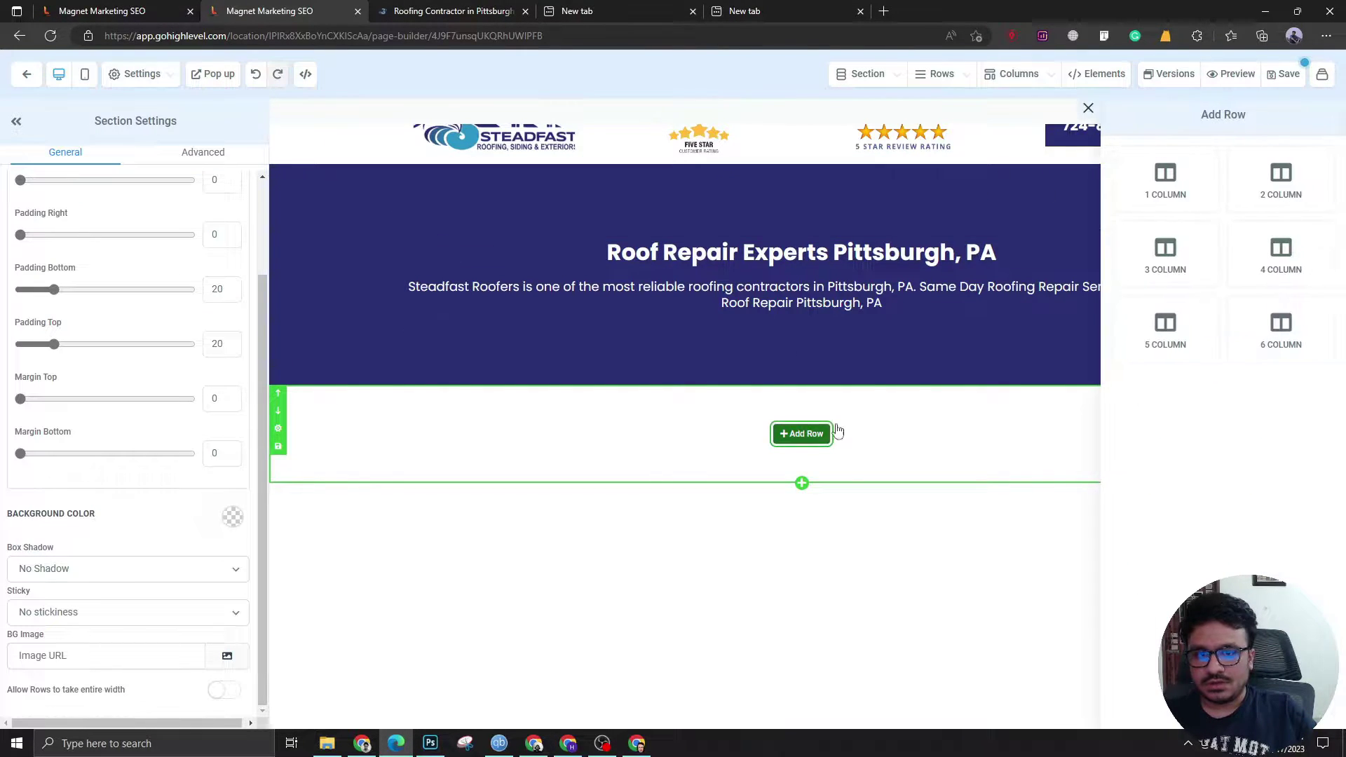
click(1310, 185)
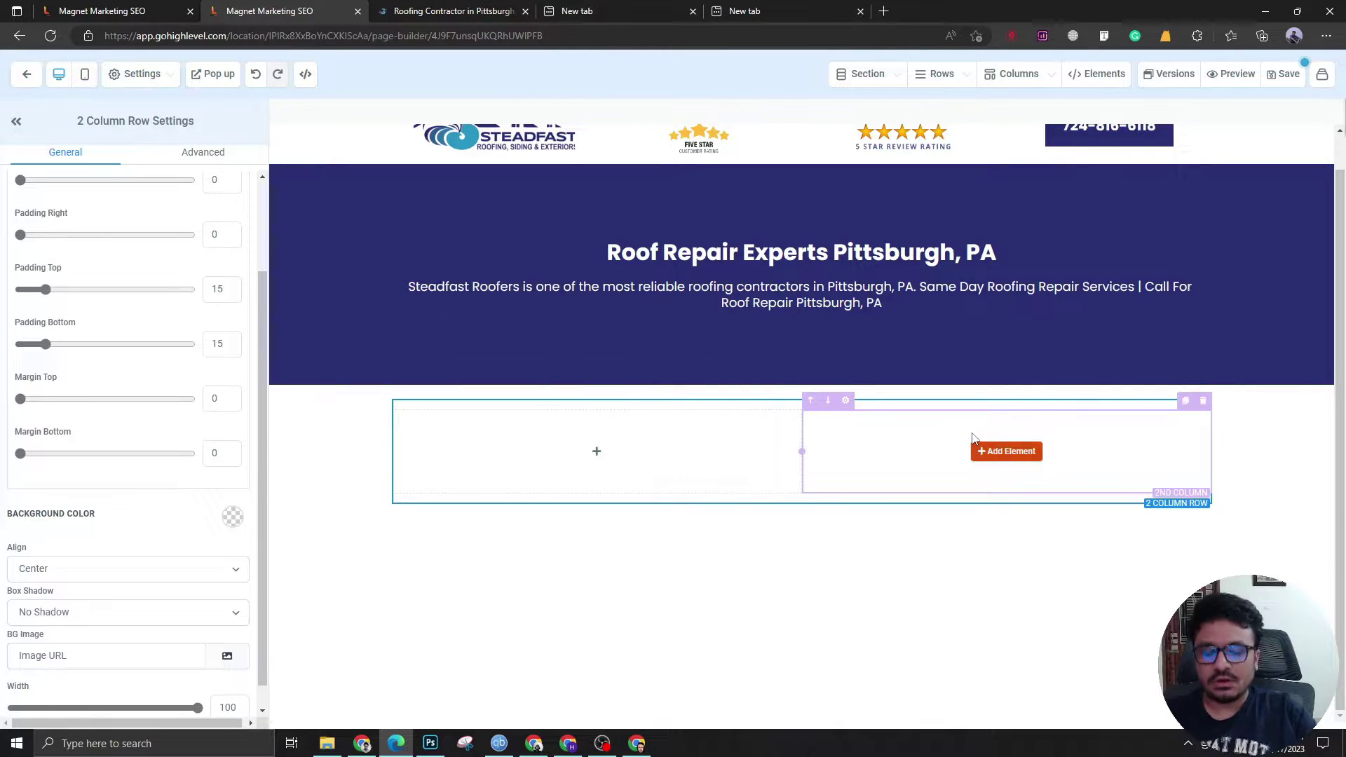
Add a form element to the new row's second column and assign it the "1. Roofing Landing Page Form".
click(991, 455)
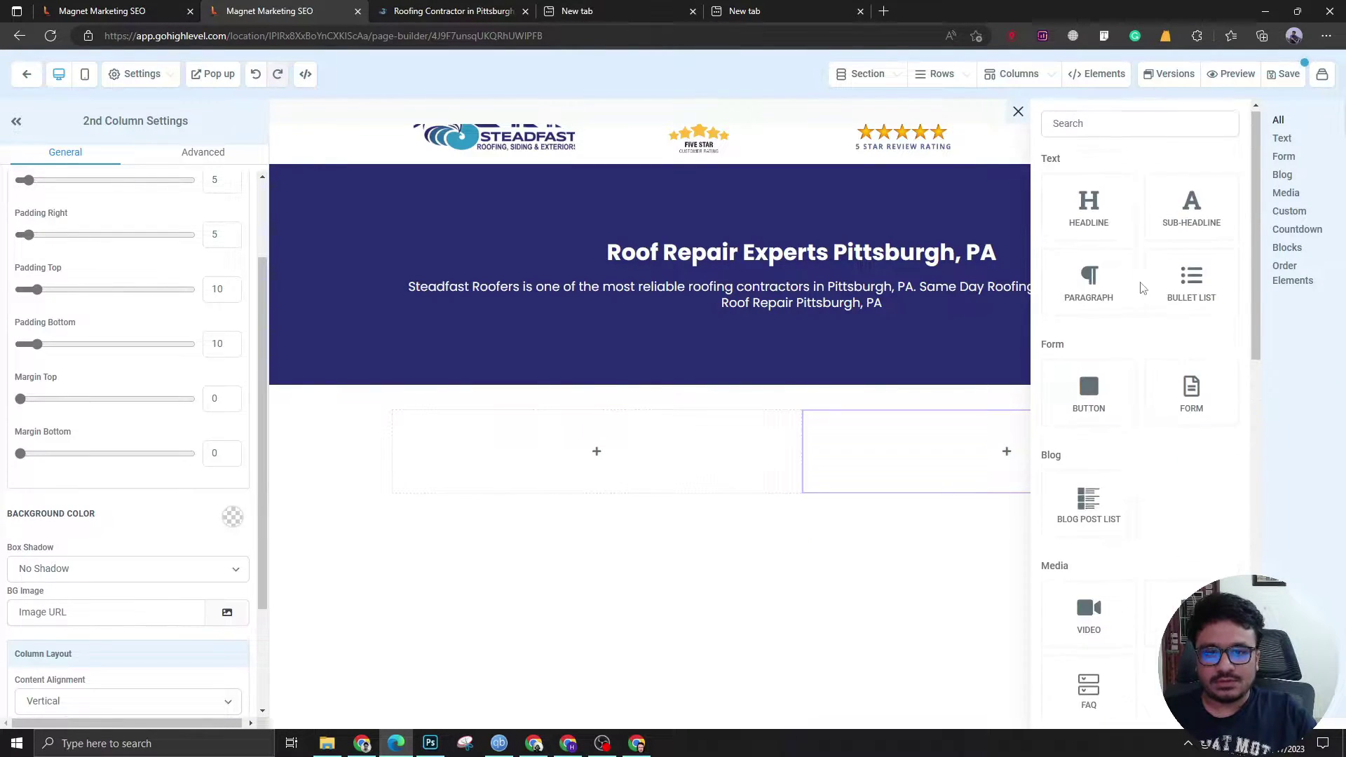
click(1130, 127)
text(for)
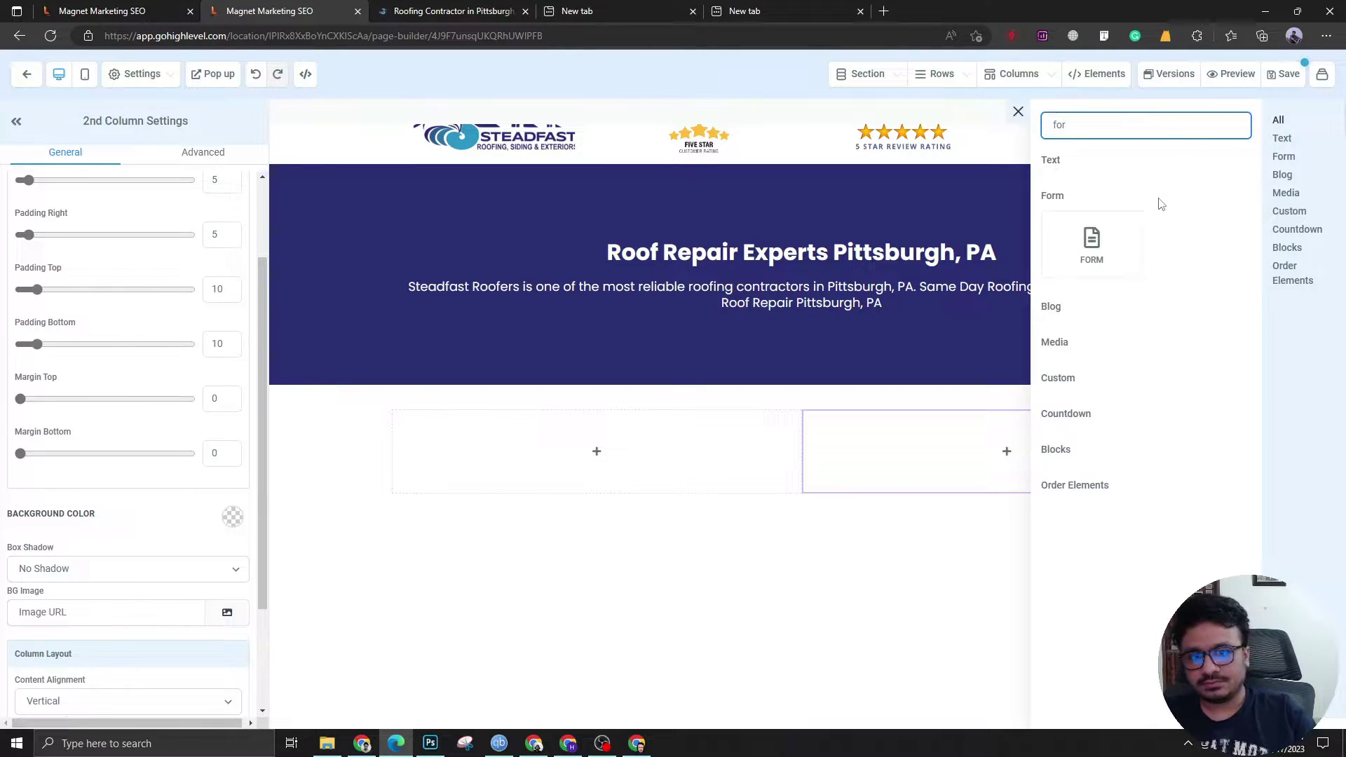
drag(1092, 242, 987, 474)
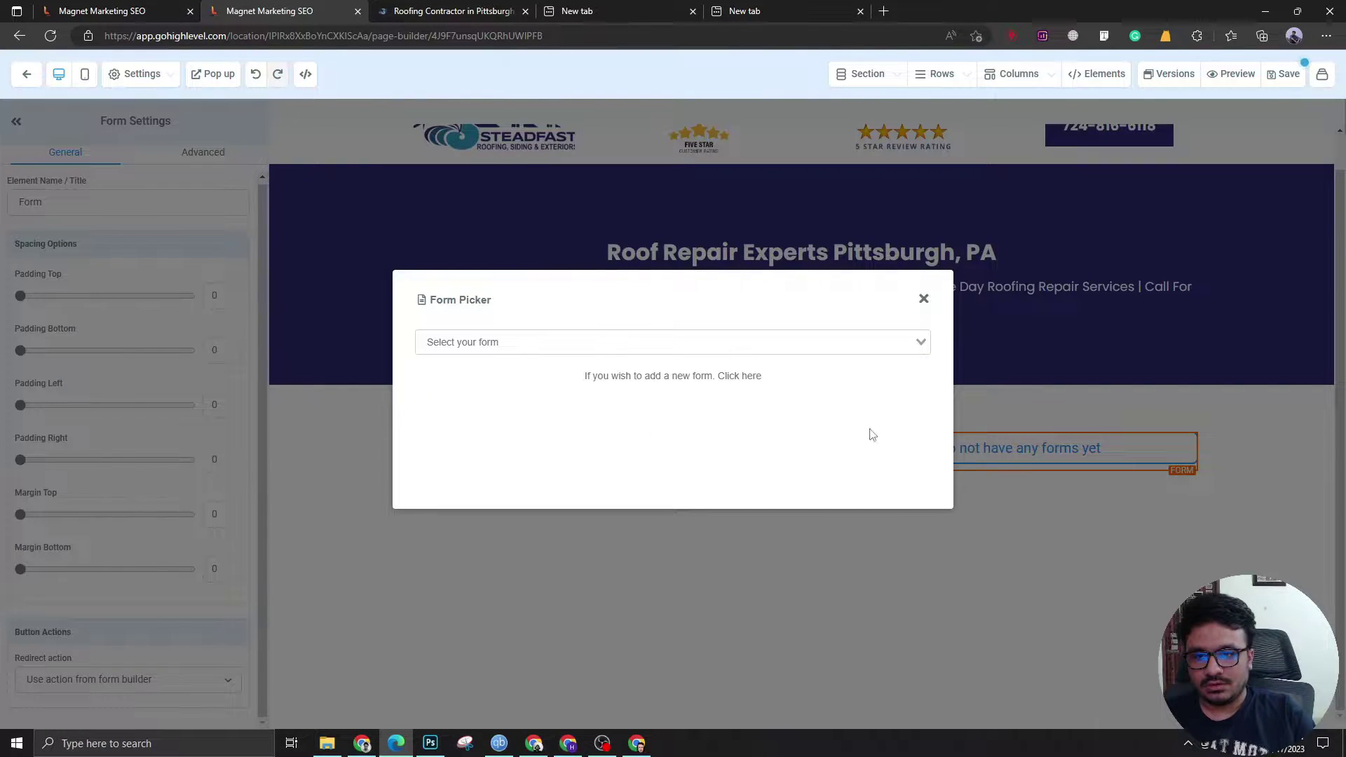
click(663, 349)
click(624, 368)
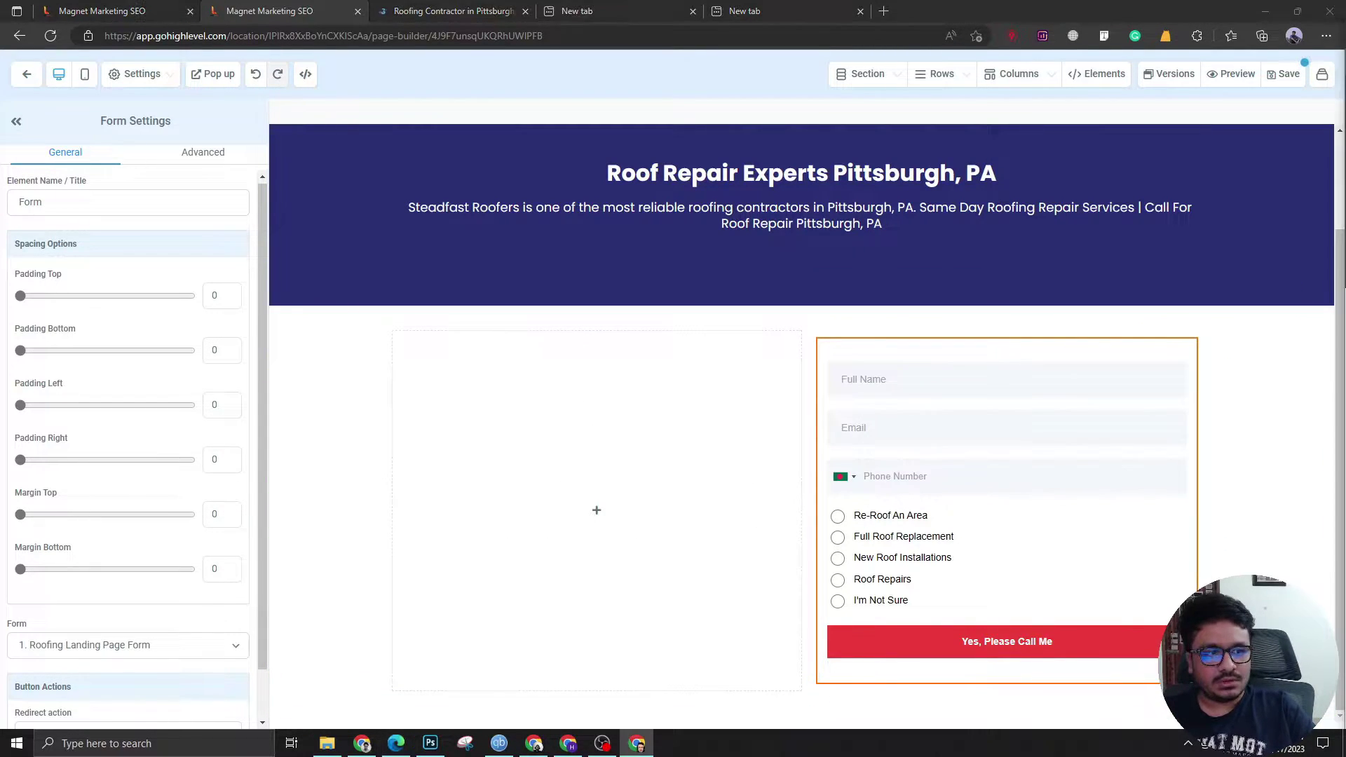
Add a sub-headline reading "Speak With A Roofer Immediately" and place it above the form in the second column.
click(596, 510)
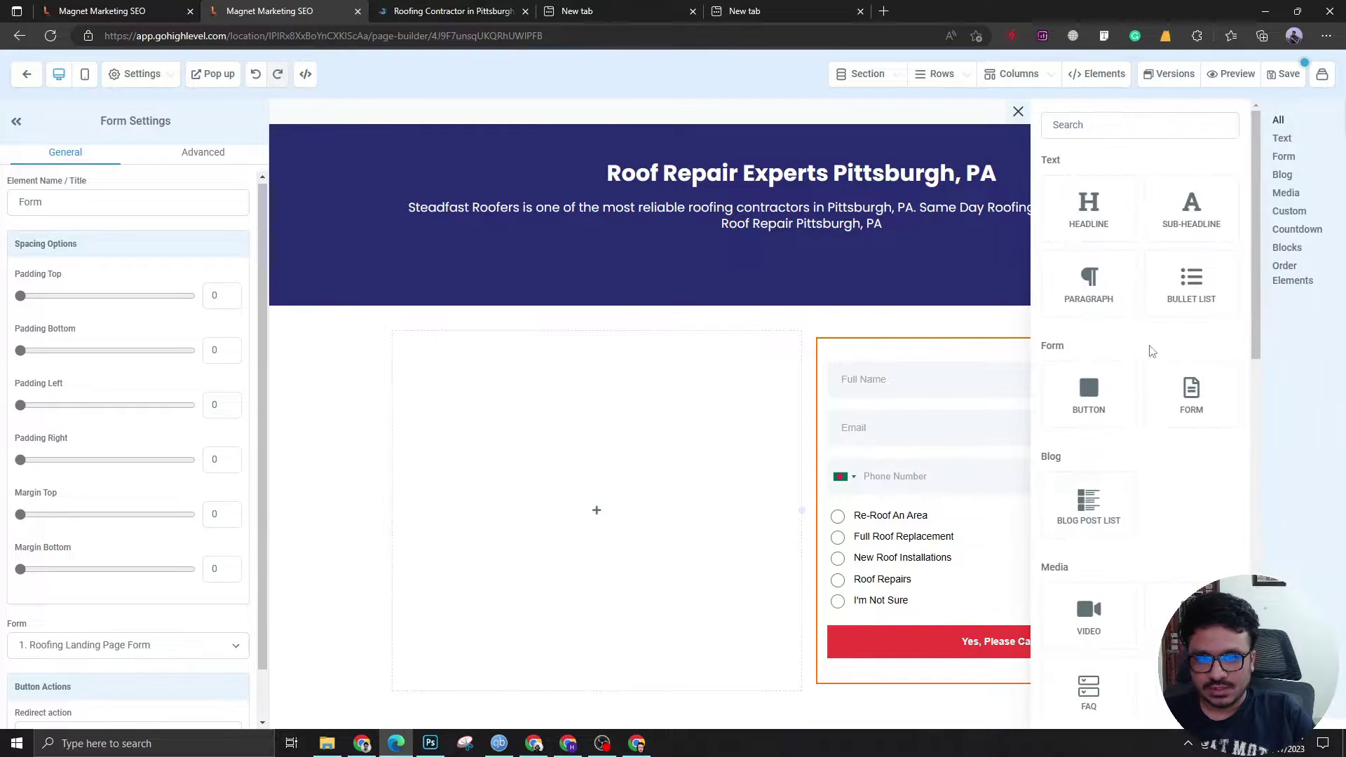
click(1167, 224)
triple_click(979, 671)
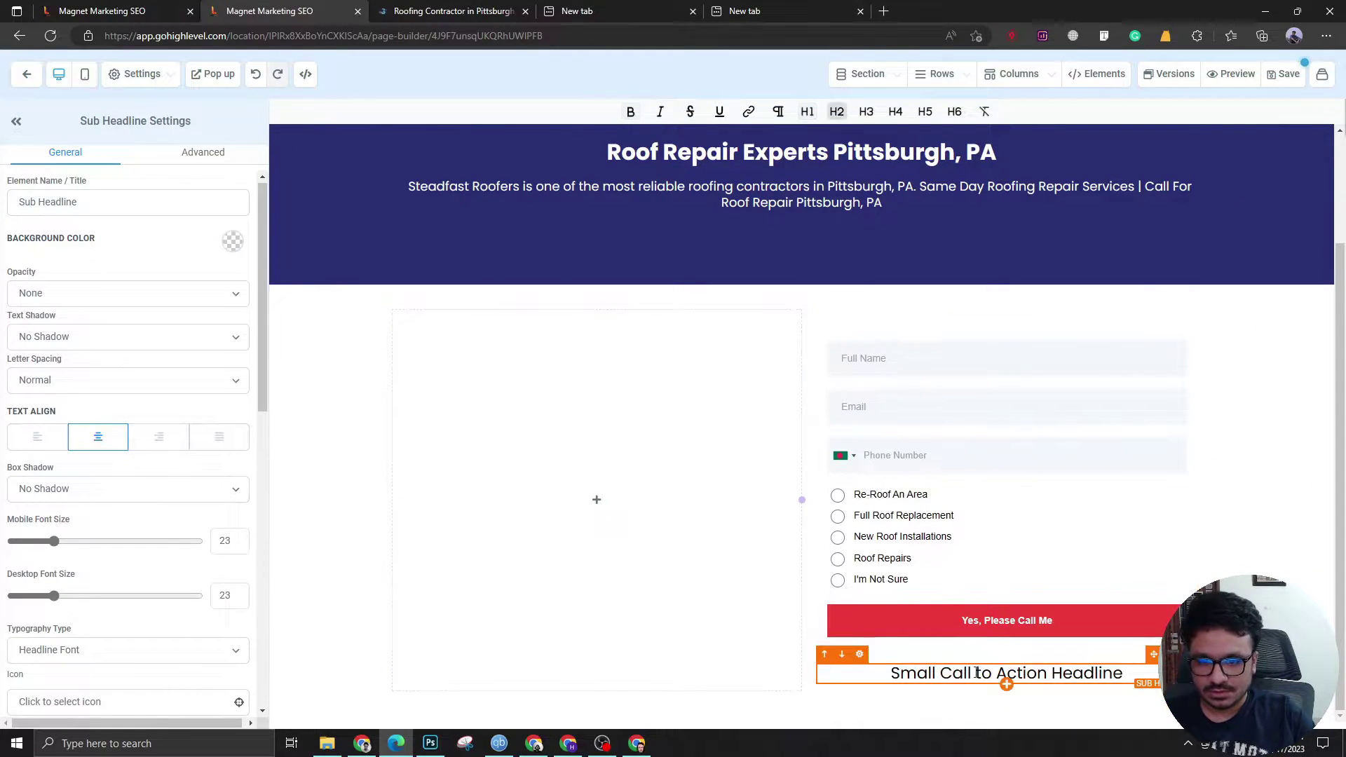
text(Speak With A Roofer Immediately)
triple_click(973, 673)
click(973, 673)
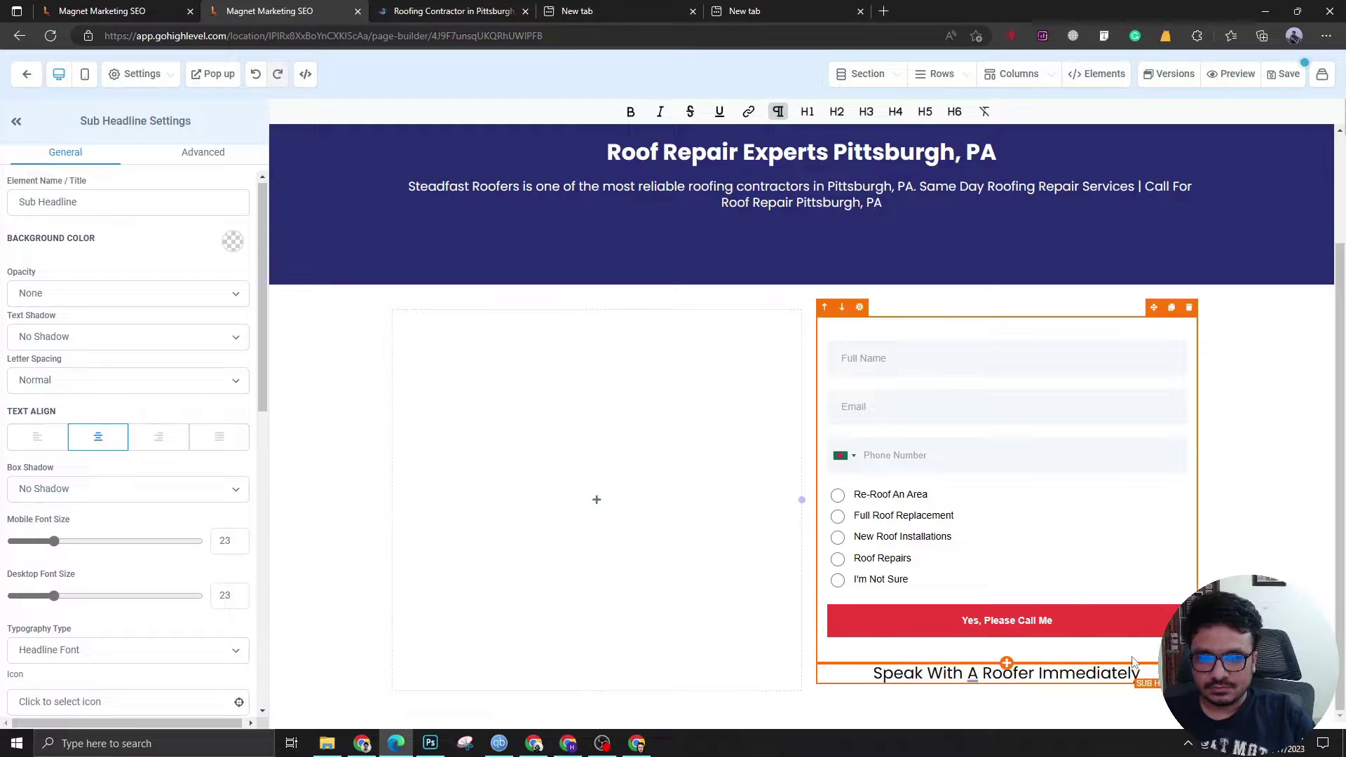
drag(1154, 654, 1072, 324)
Format the form's sub-headline as Heading 2 with a desktop font size of 24 and a mobile font size of 18.
triple_click(1072, 324)
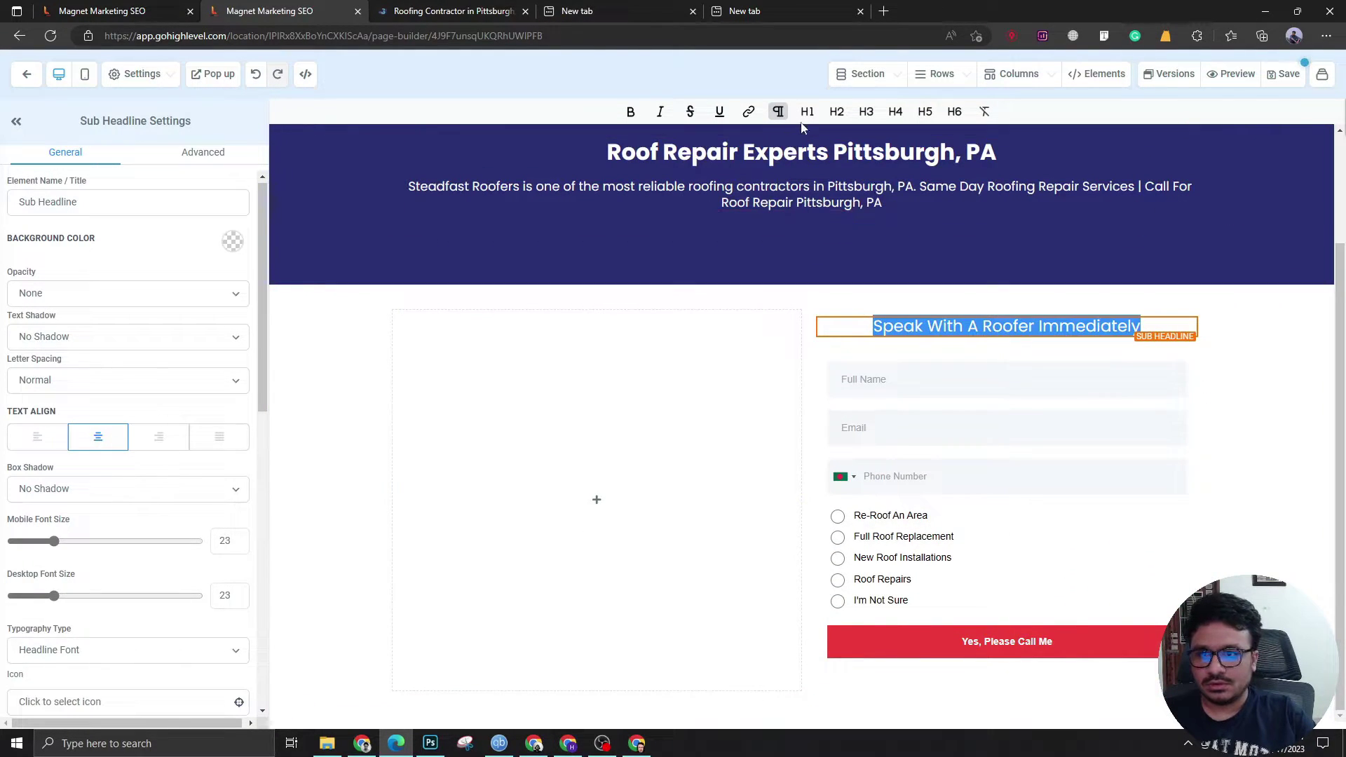
click(838, 112)
double_click(237, 593)
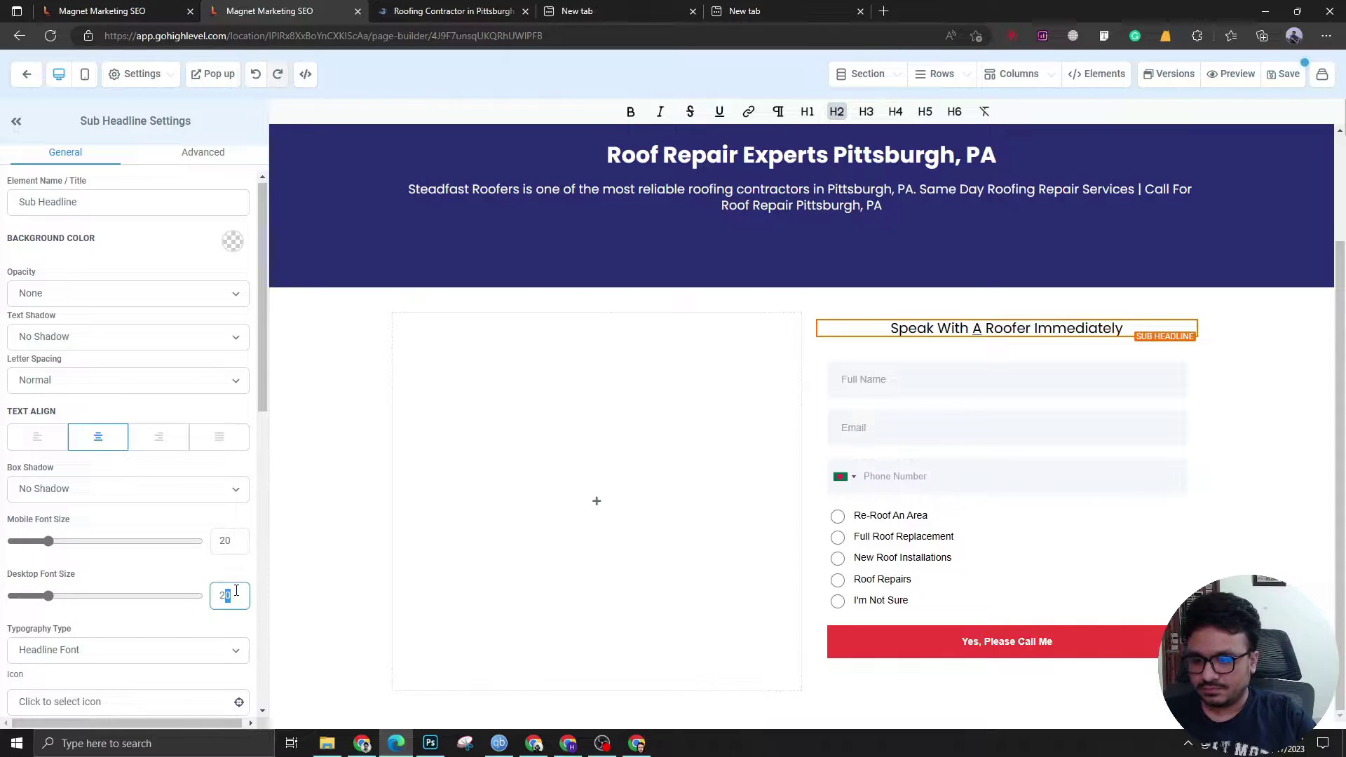
text(24)
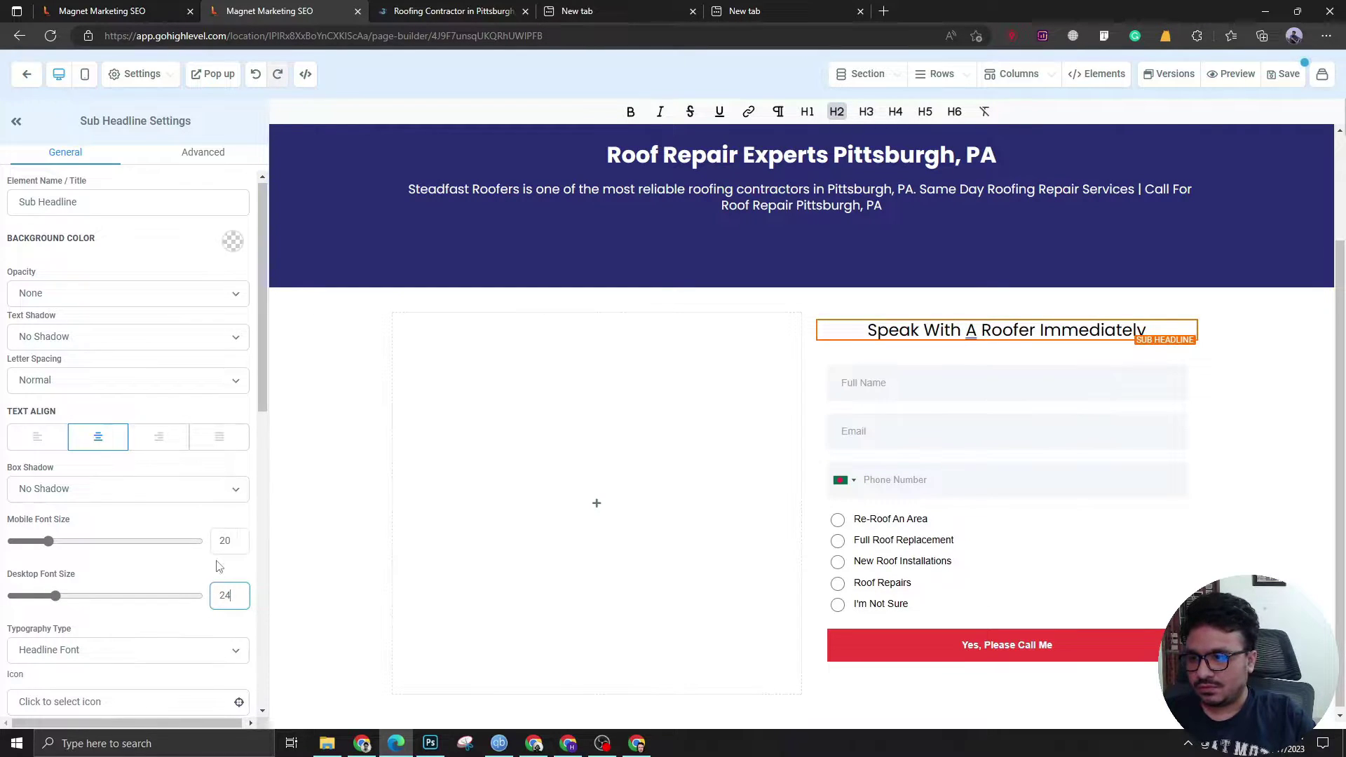
double_click(225, 542)
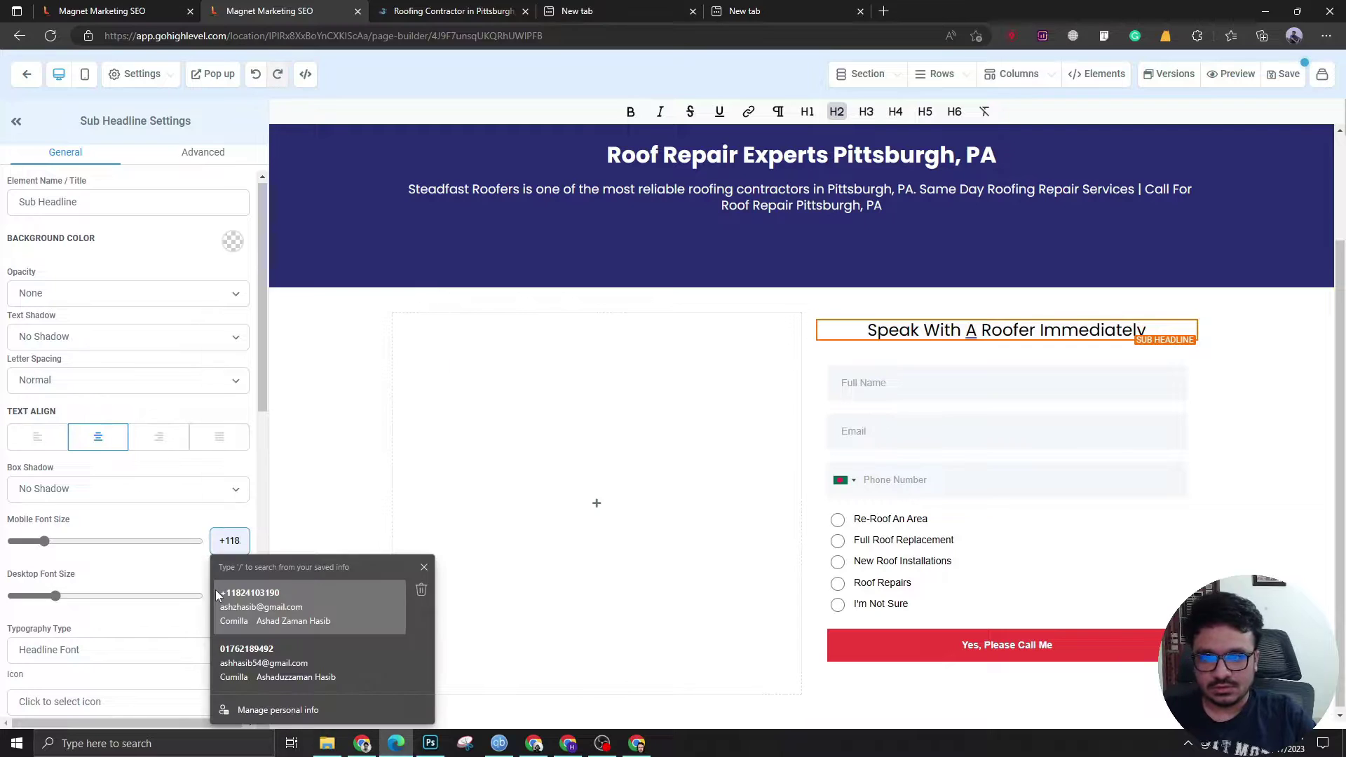
click(569, 315)
scroll(912, 420, up, 2)
Add a paragraph between the sub-headline and the form asking visitors to call the business phone number or fill out the form below.
click(1036, 467)
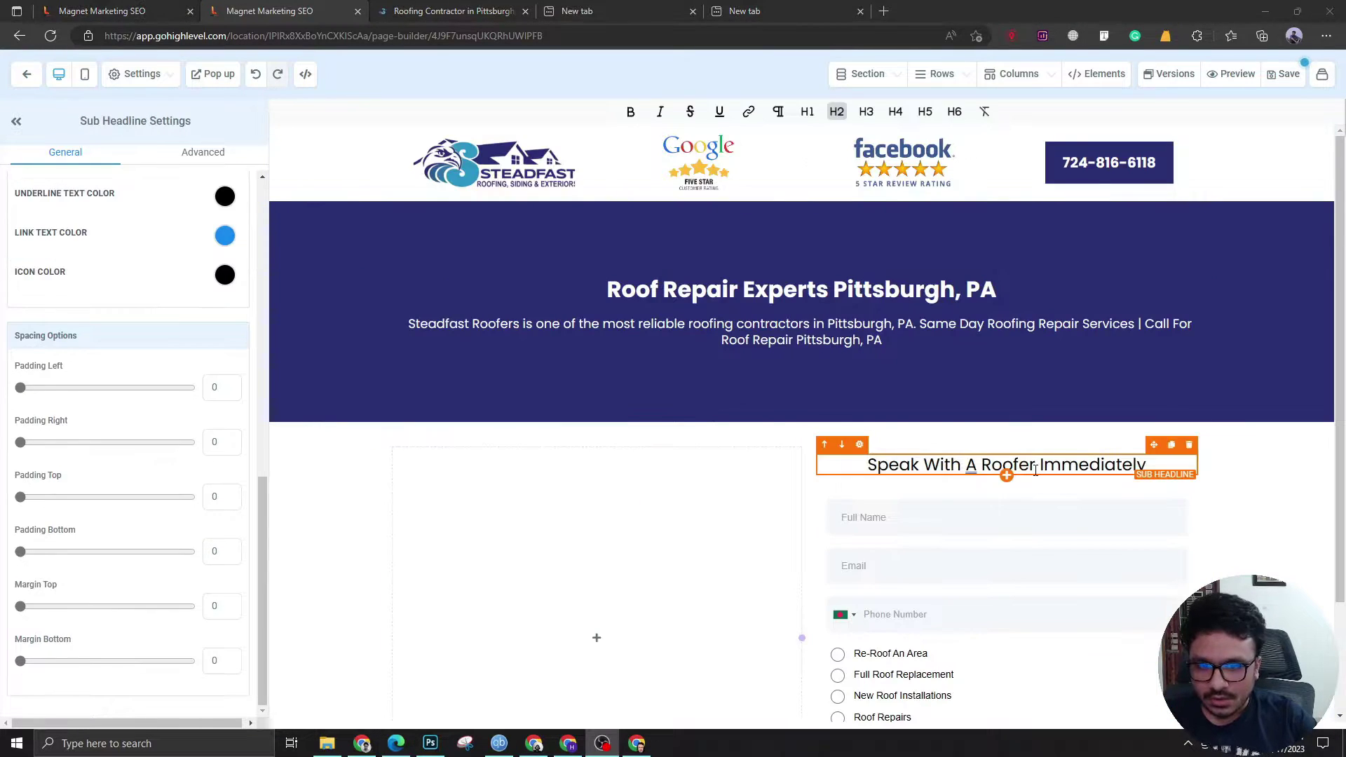
click(1017, 476)
click(1006, 477)
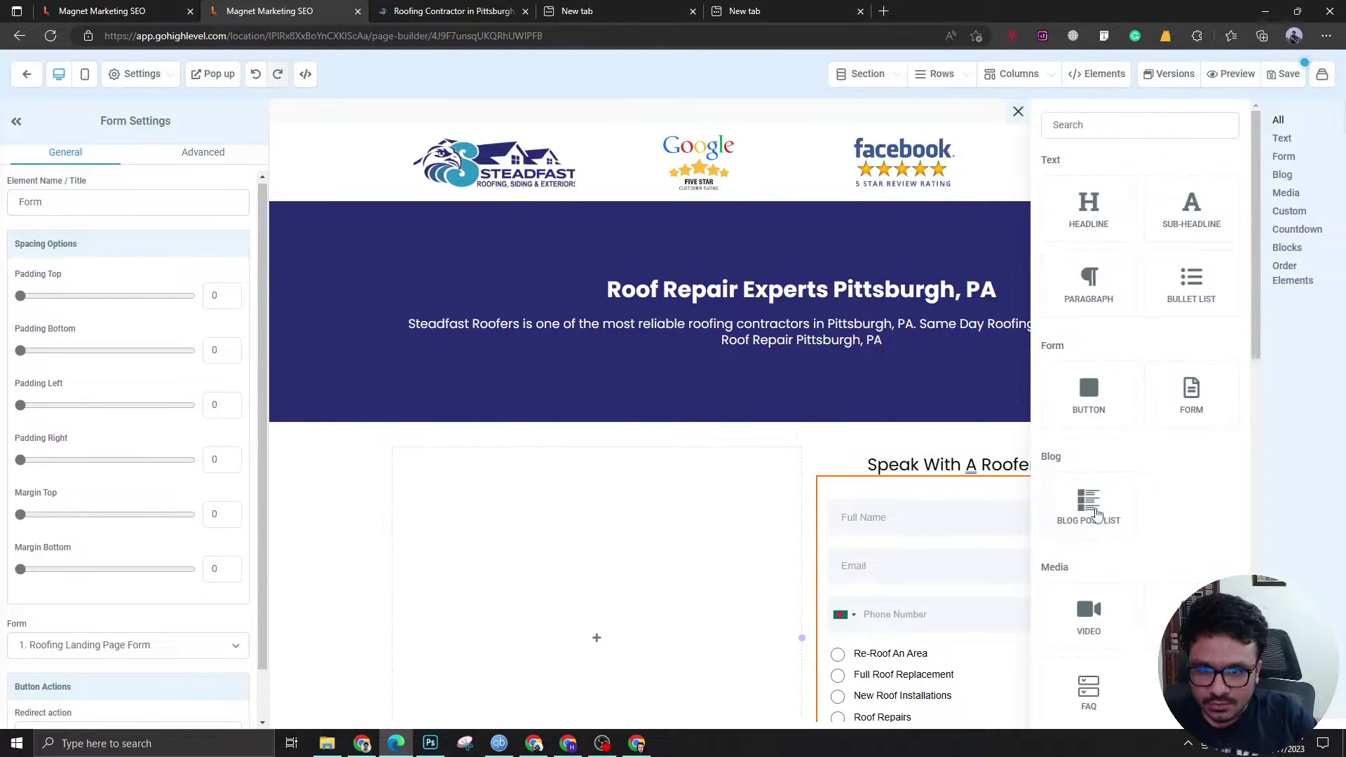
click(1092, 295)
click(1006, 510)
triple_click(1007, 511)
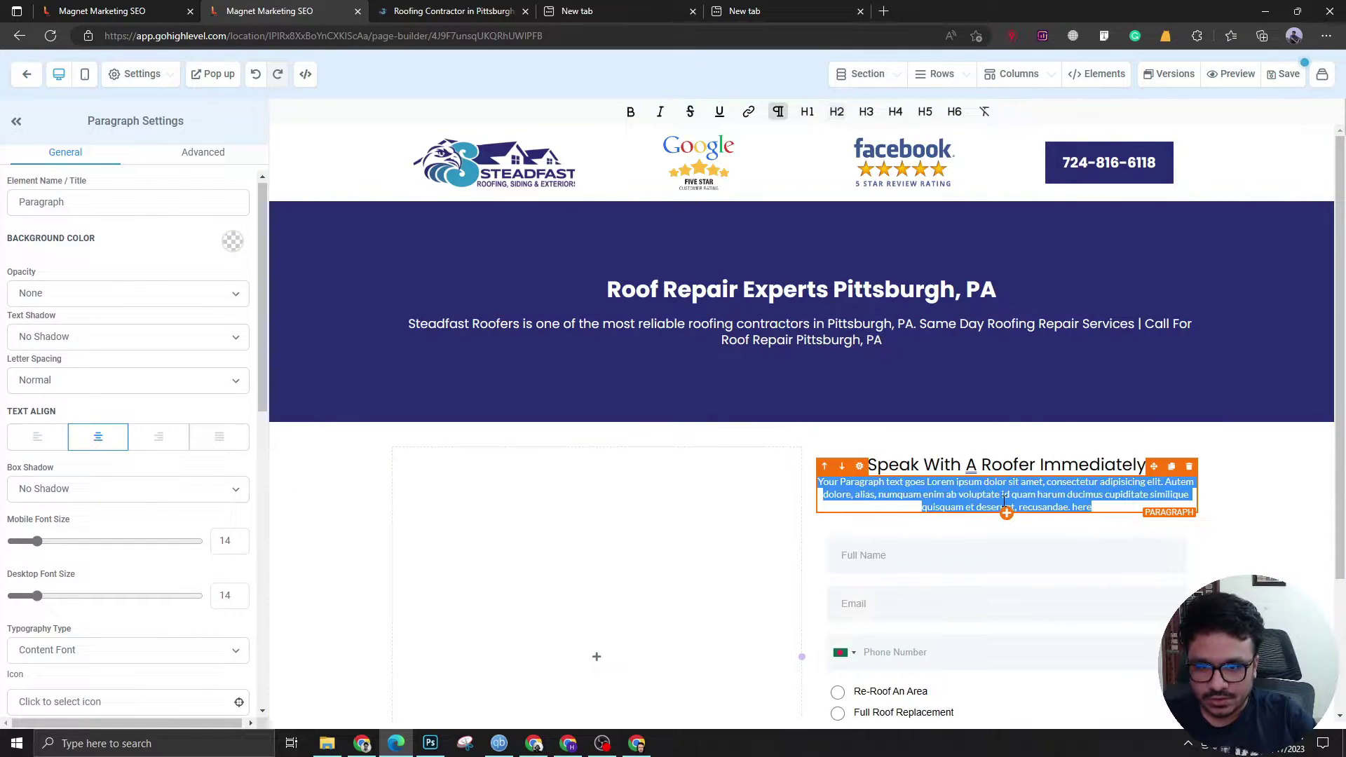
click(1005, 507)
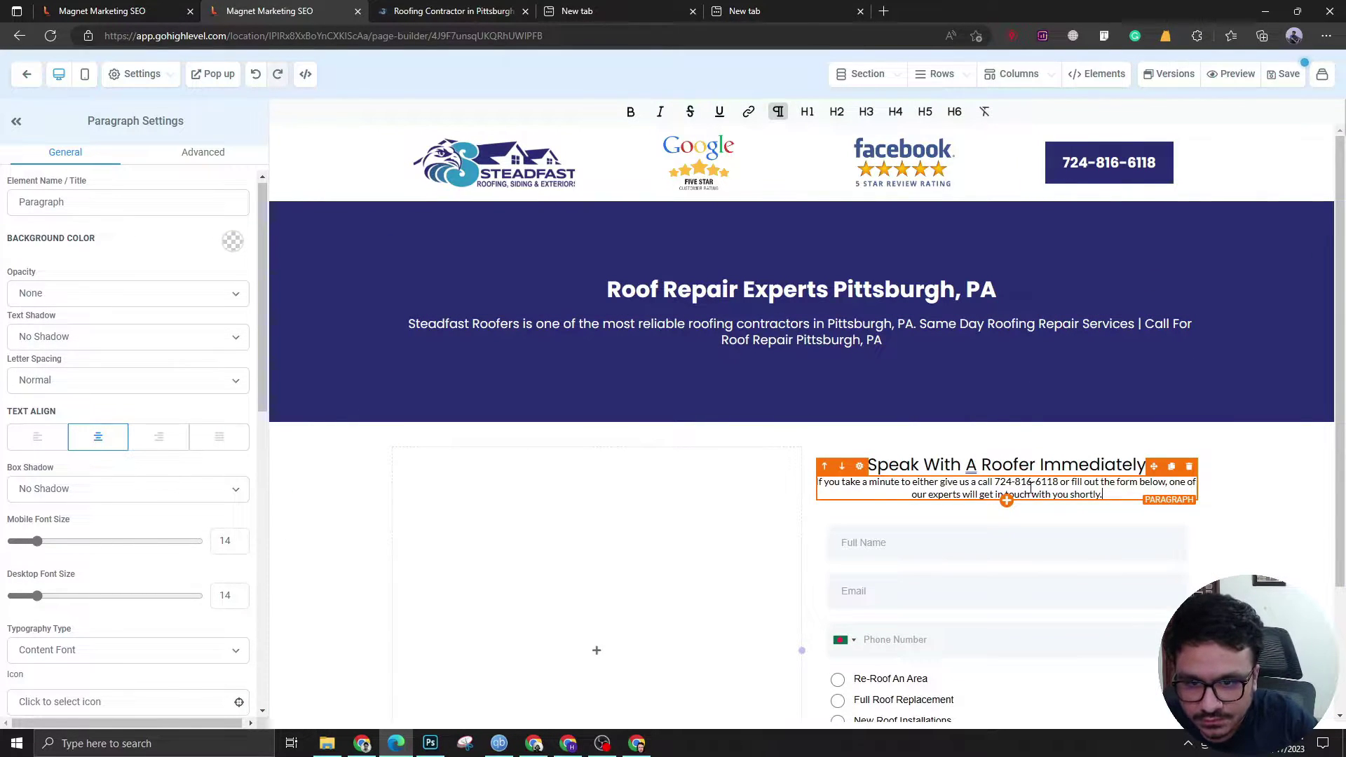
Set the bottom padding of the "Speak With A Roofer Immediately" sub-headline to 10.
click(1029, 465)
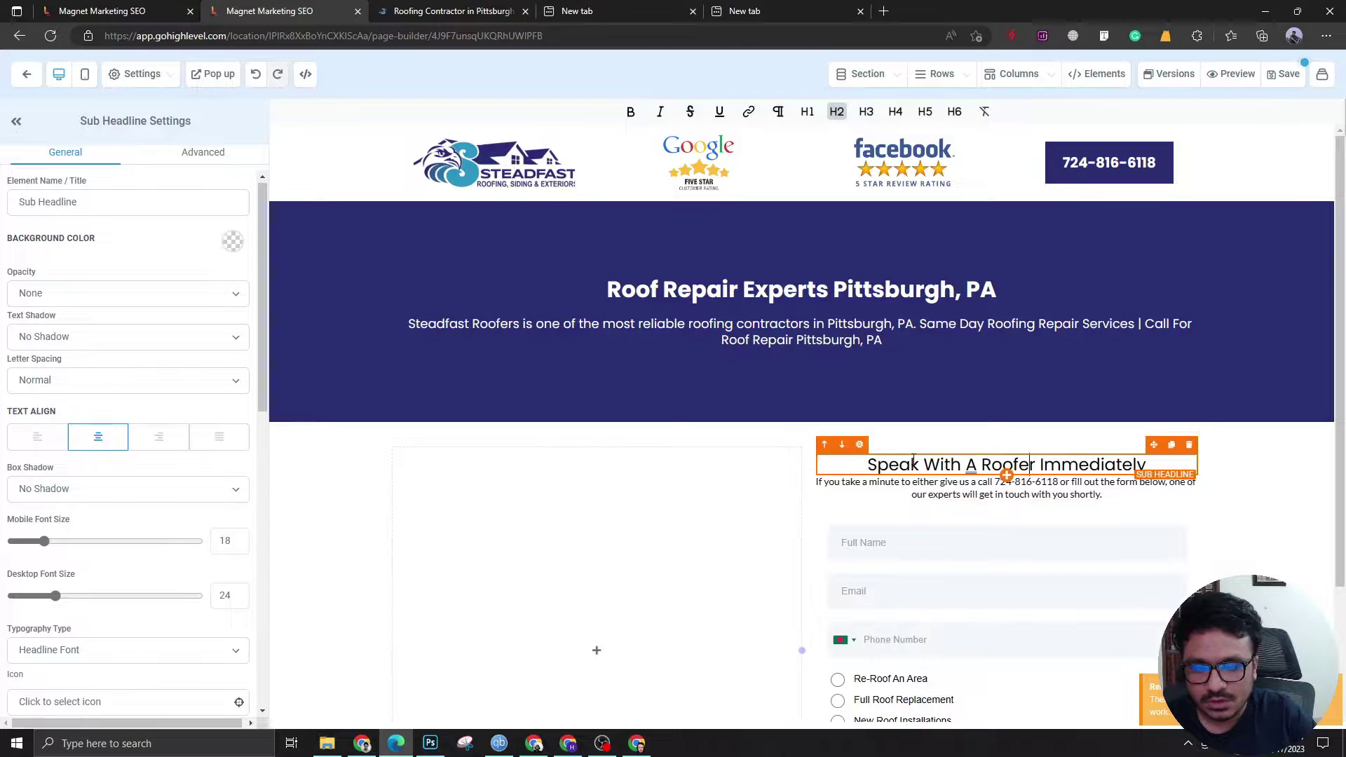
scroll(174, 556, down, 5)
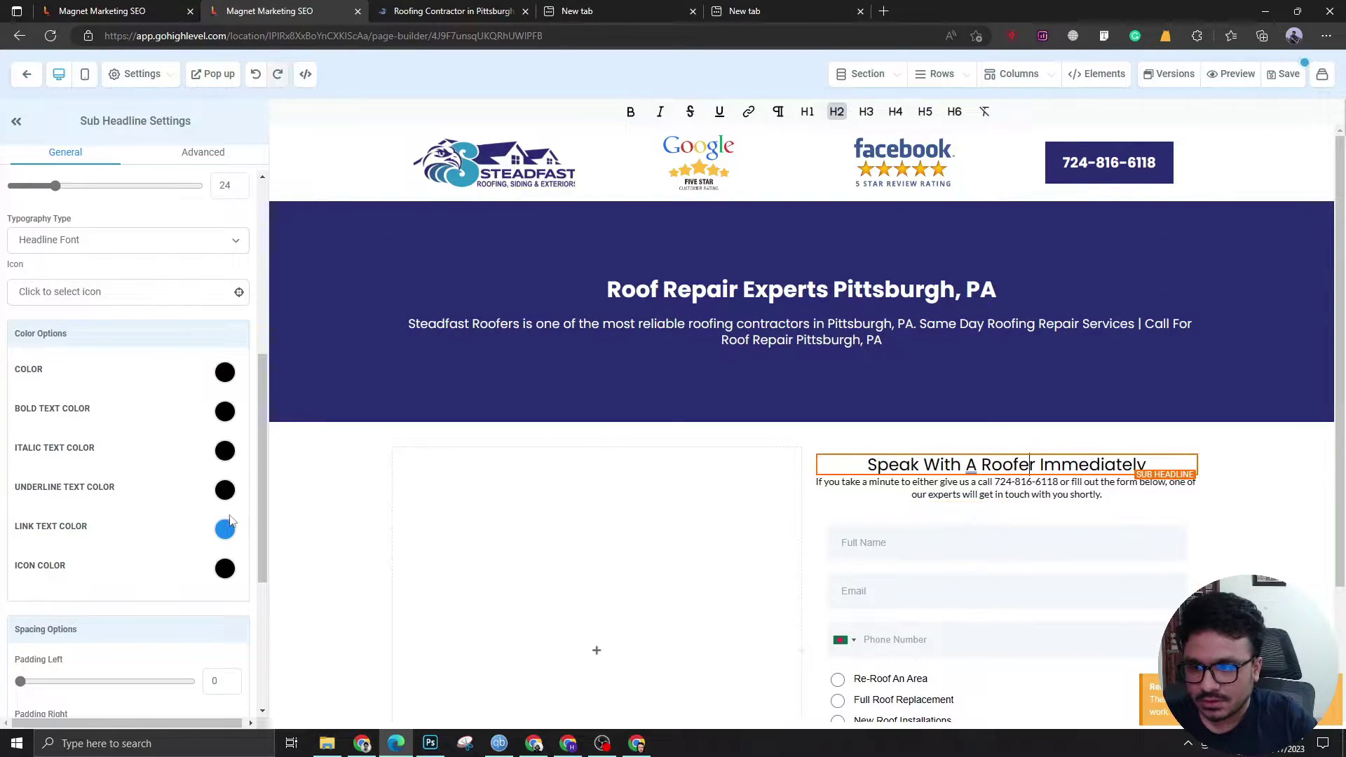
scroll(155, 624, down, 4)
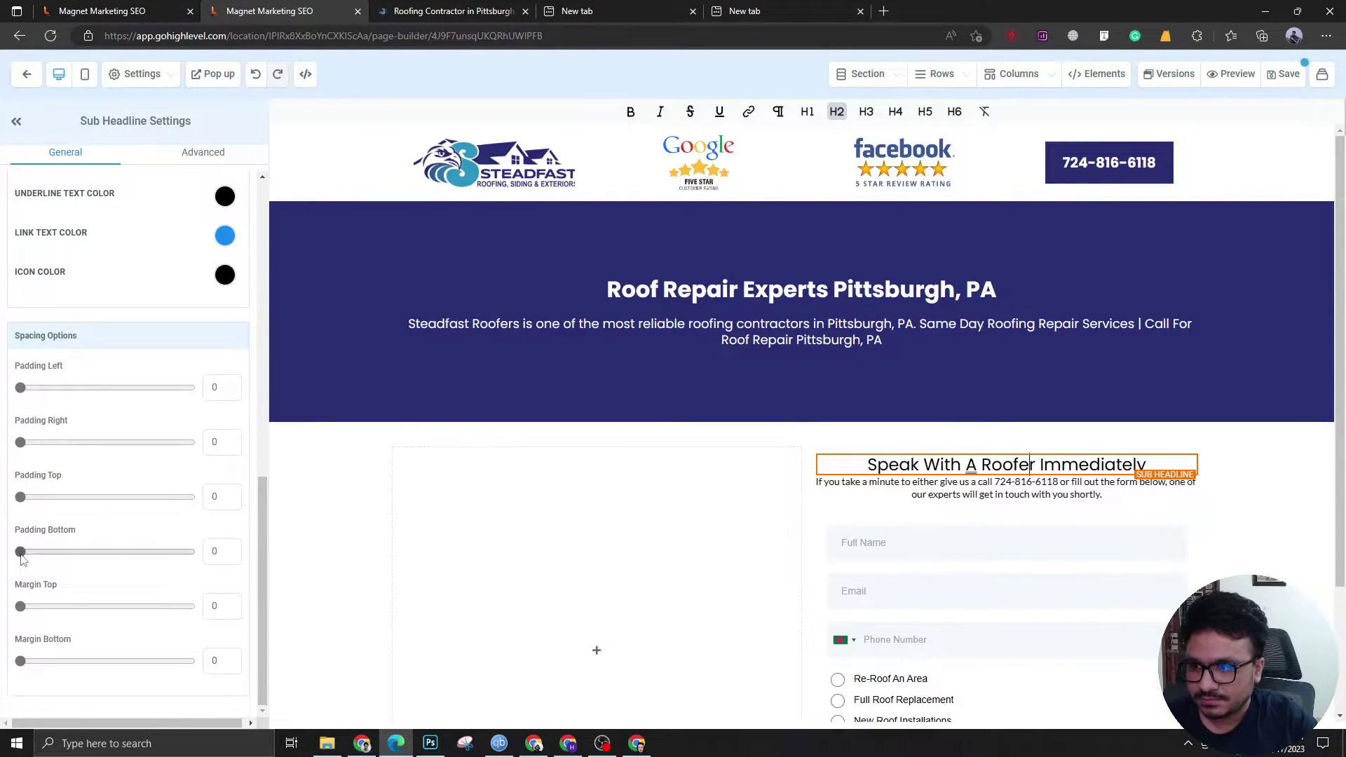
drag(21, 557, 39, 558)
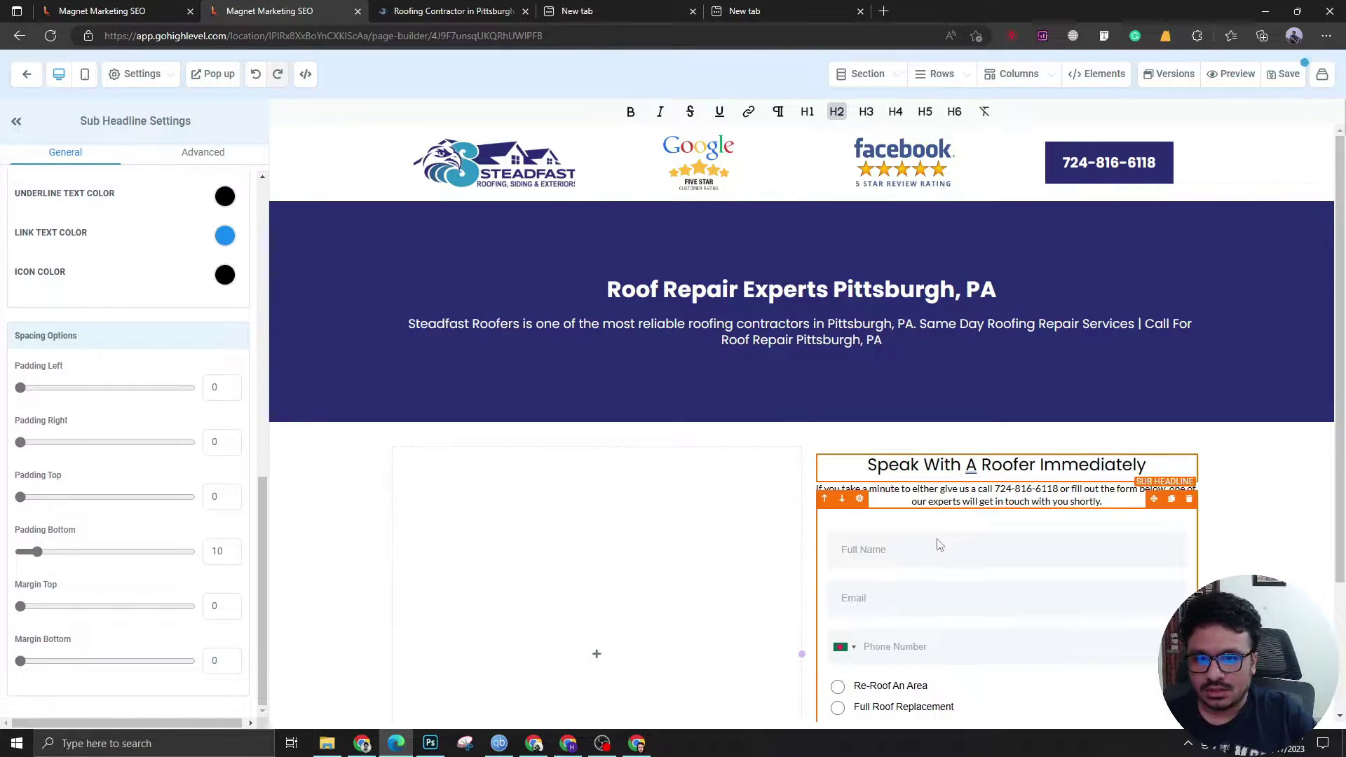
Change the form's sub-headline text to "Speak With a Roofer Immediately".
scroll(946, 580, down, 1)
scroll(947, 580, down, 2)
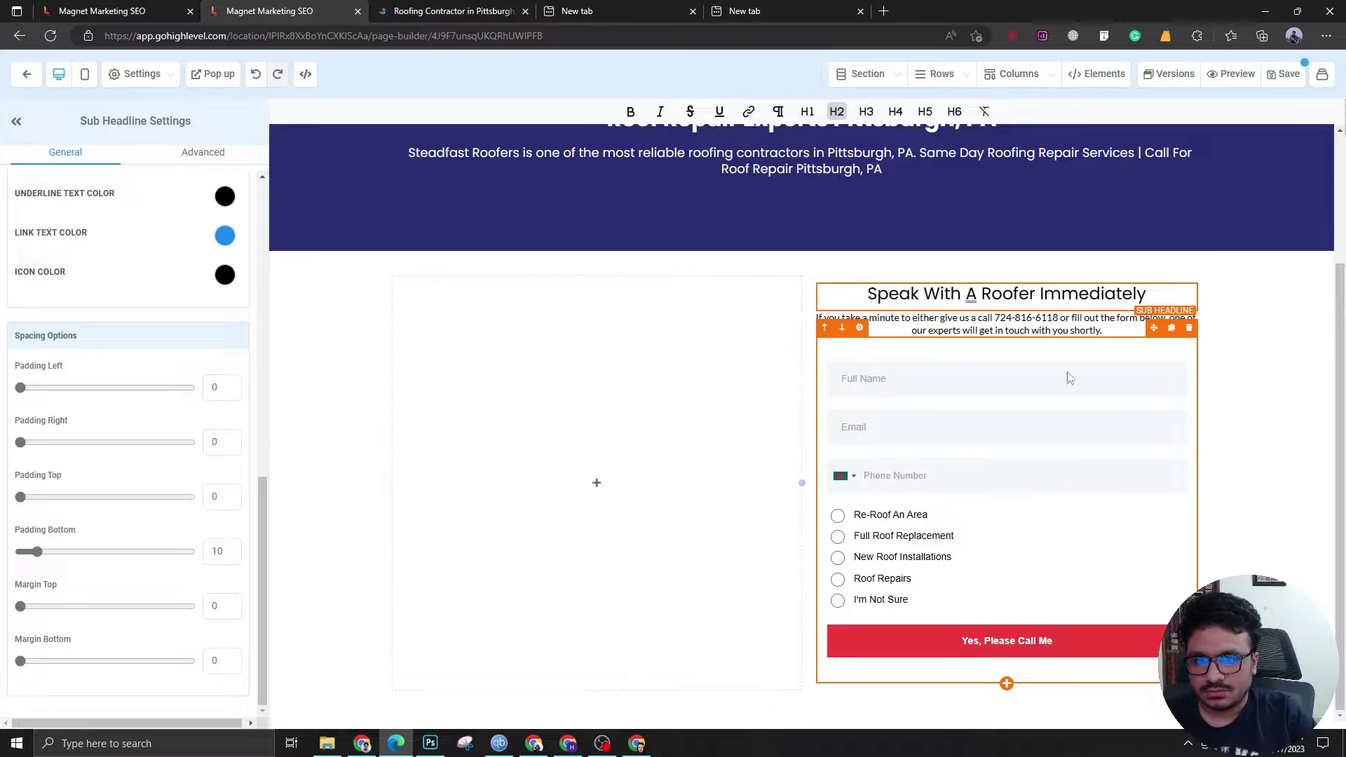
click(1004, 294)
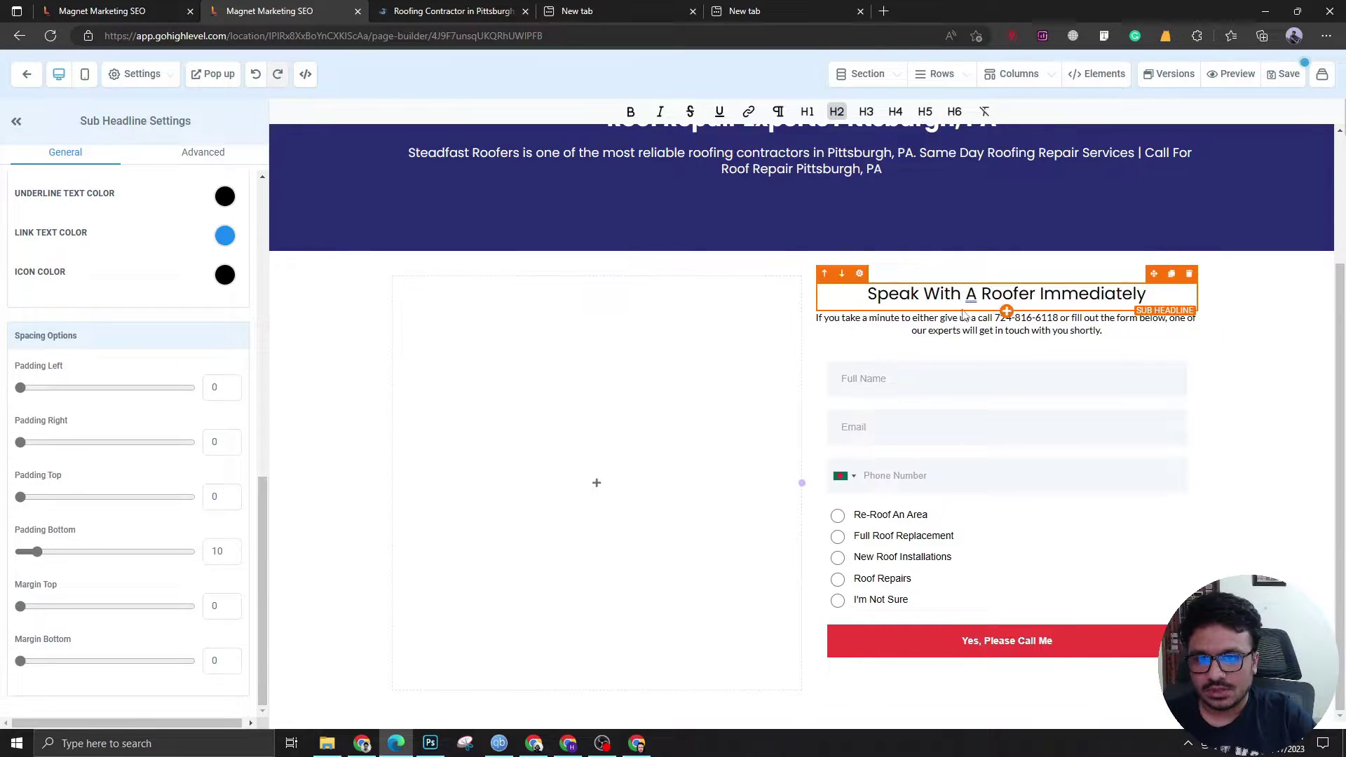
triple_click(1006, 296)
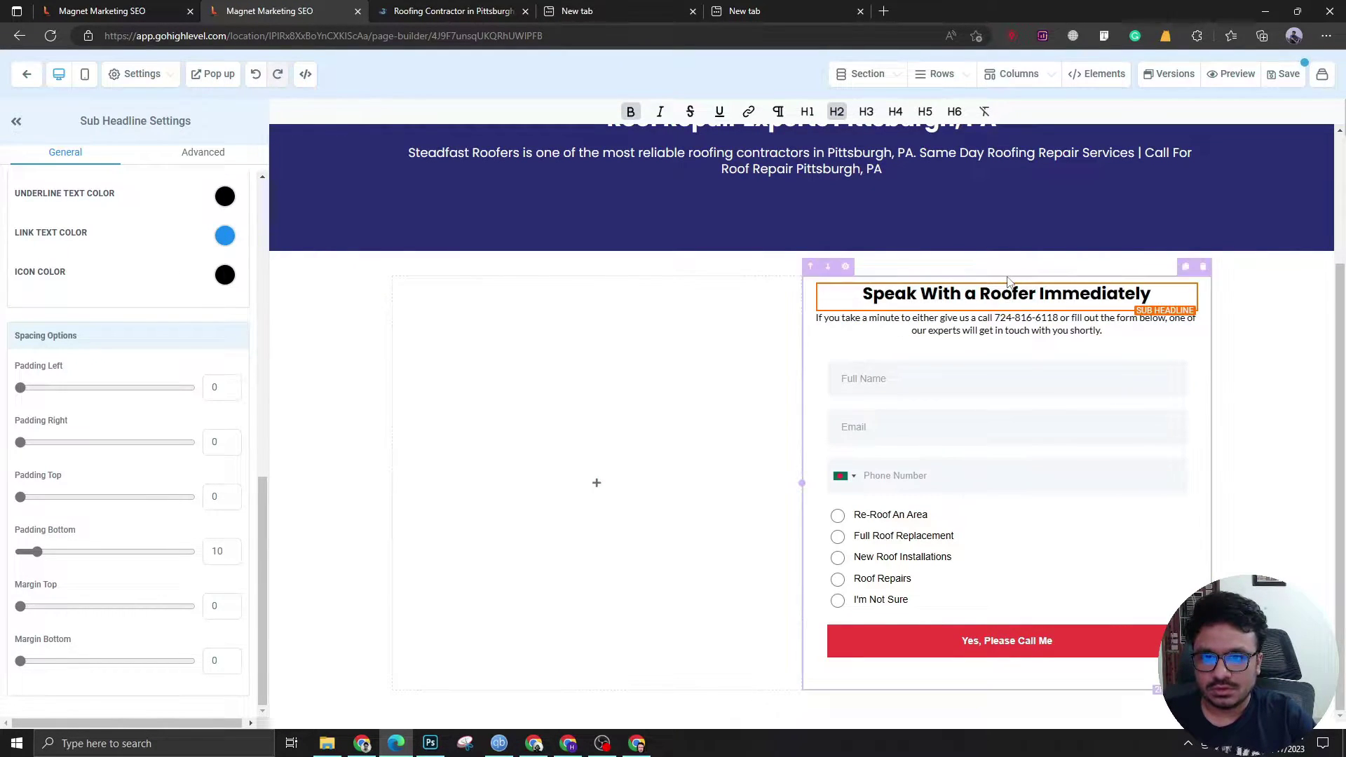
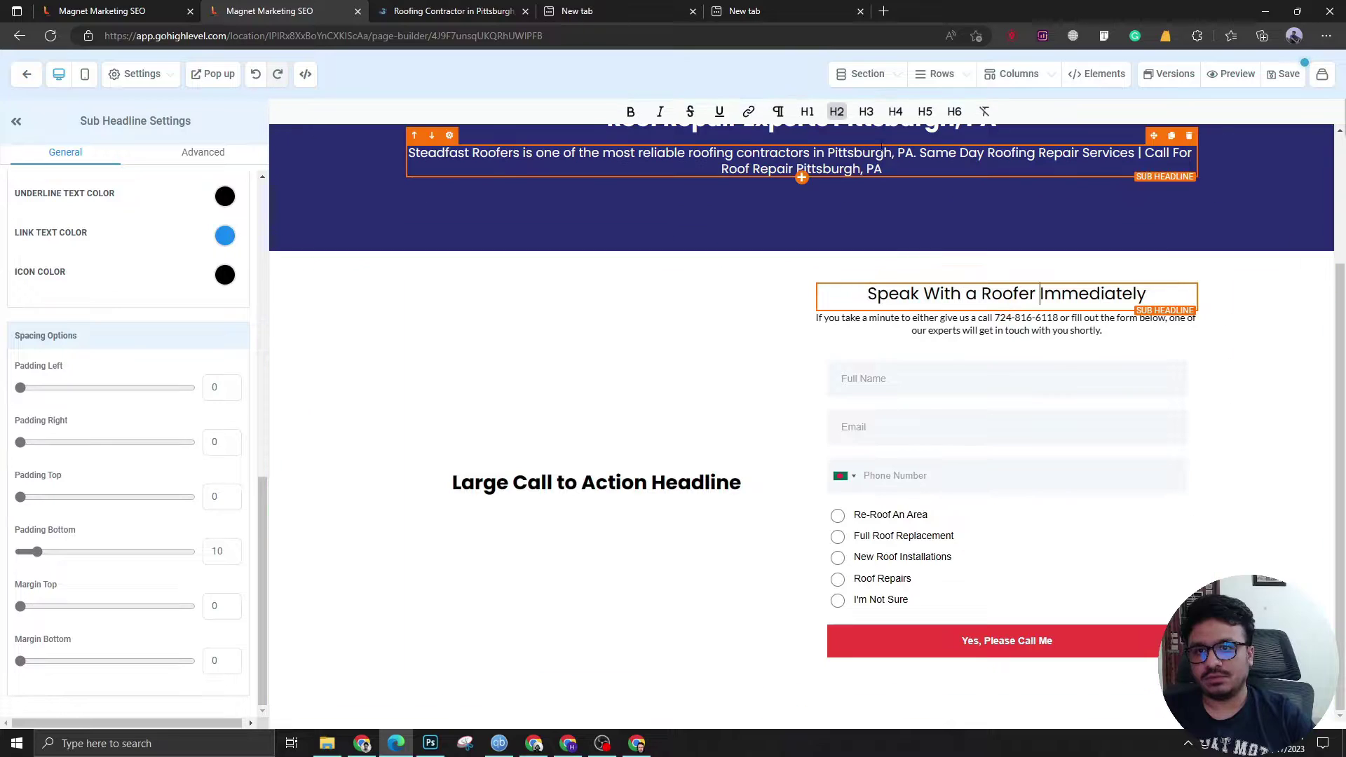
Set the mobile font size of the "Large Call to Action Headline" beside the form to 22.
click(622, 495)
triple_click(622, 490)
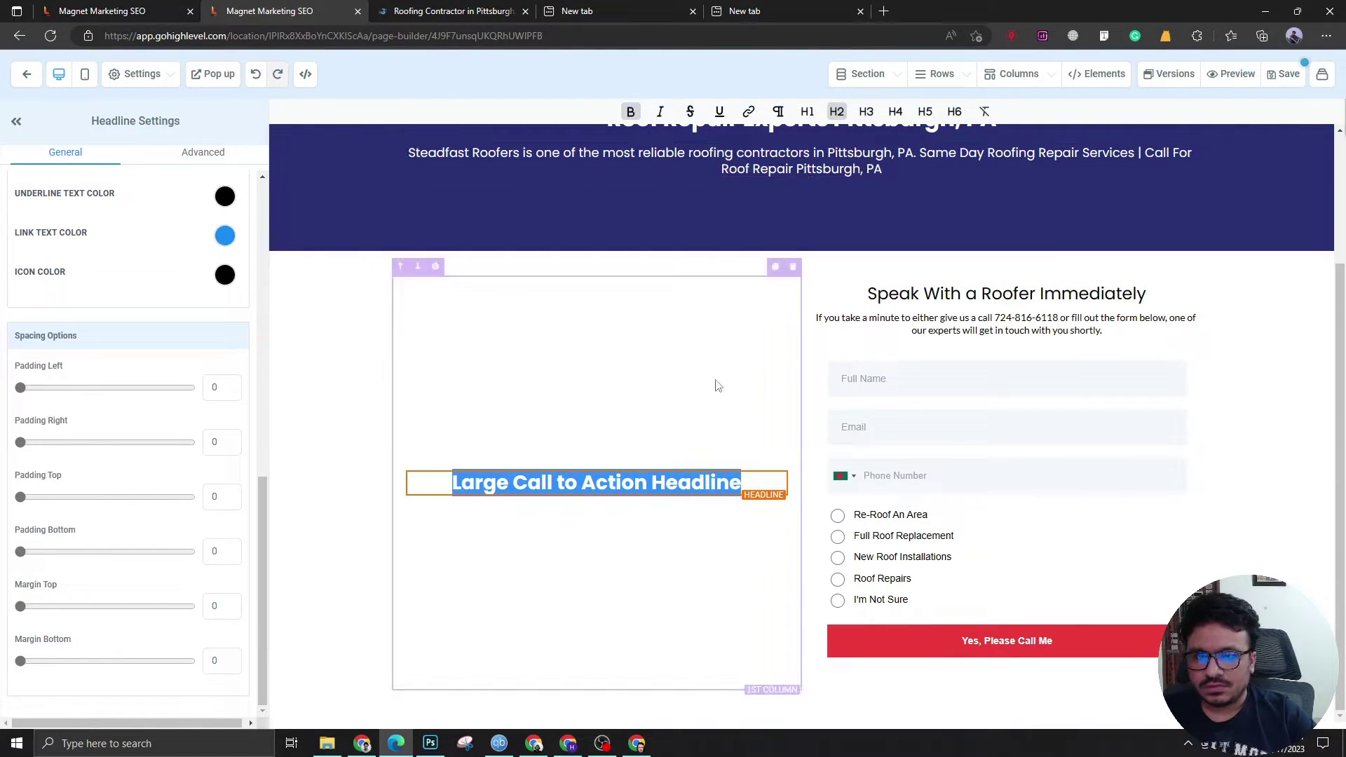
scroll(108, 445, up, 10)
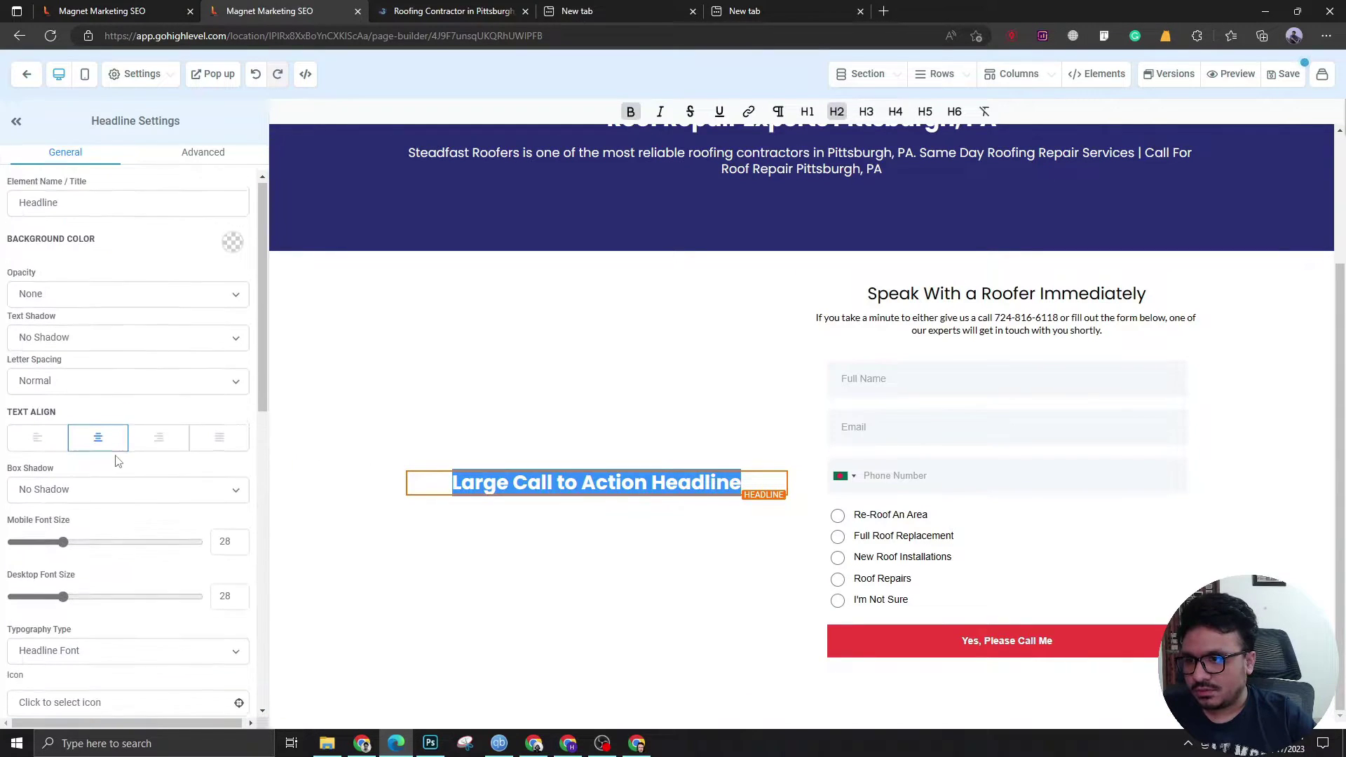
click(226, 536)
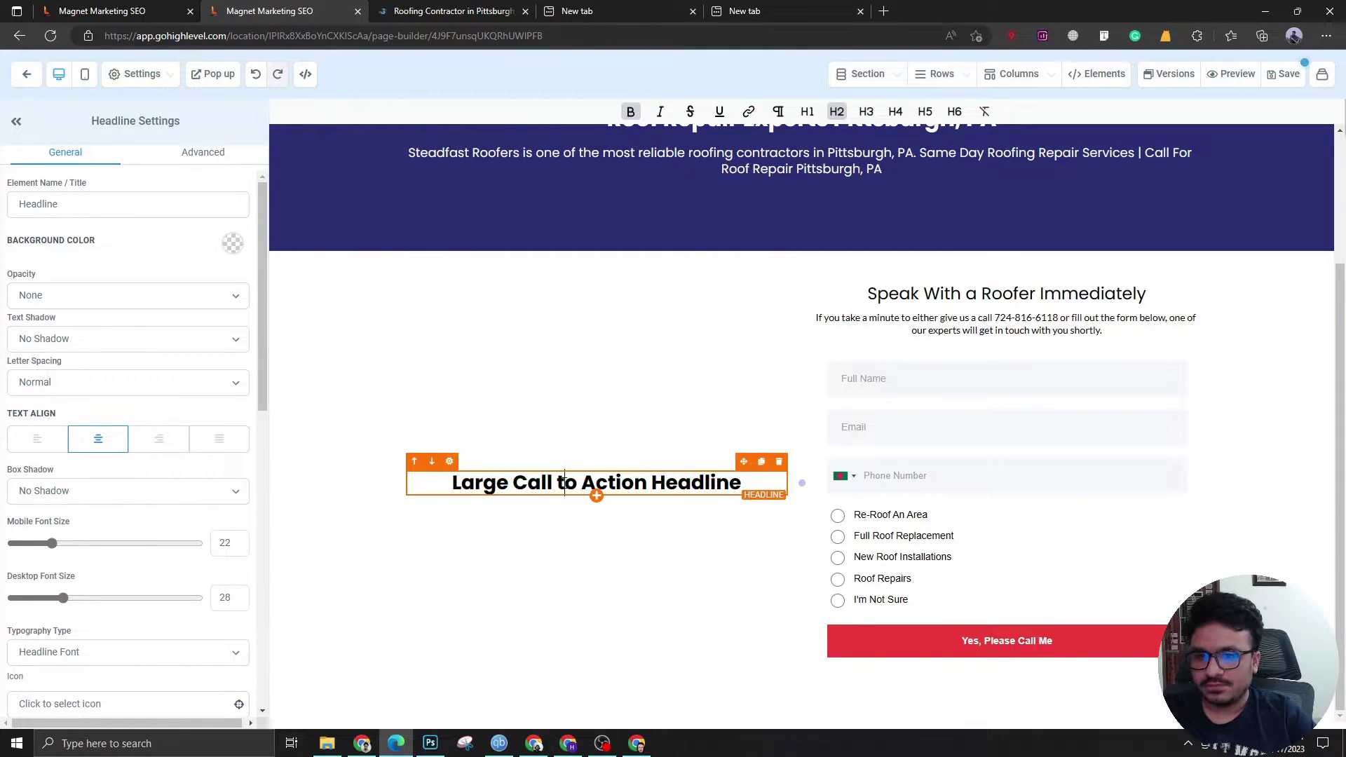
Replace the headline text beside the form with "We Can be On-Site Today. Call And We'll Setup Your Free Estimate.".
key(ctrl+a)
text(W)
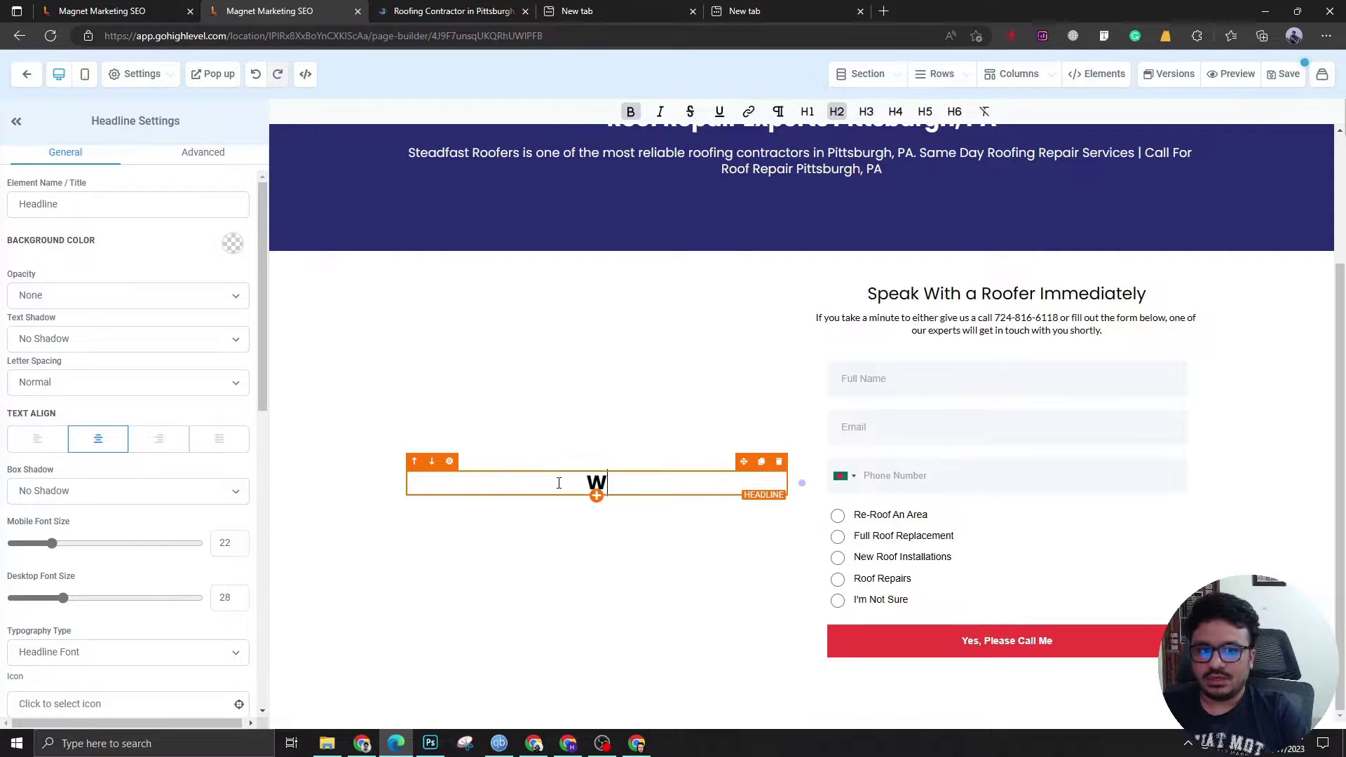
text(e Can be O)
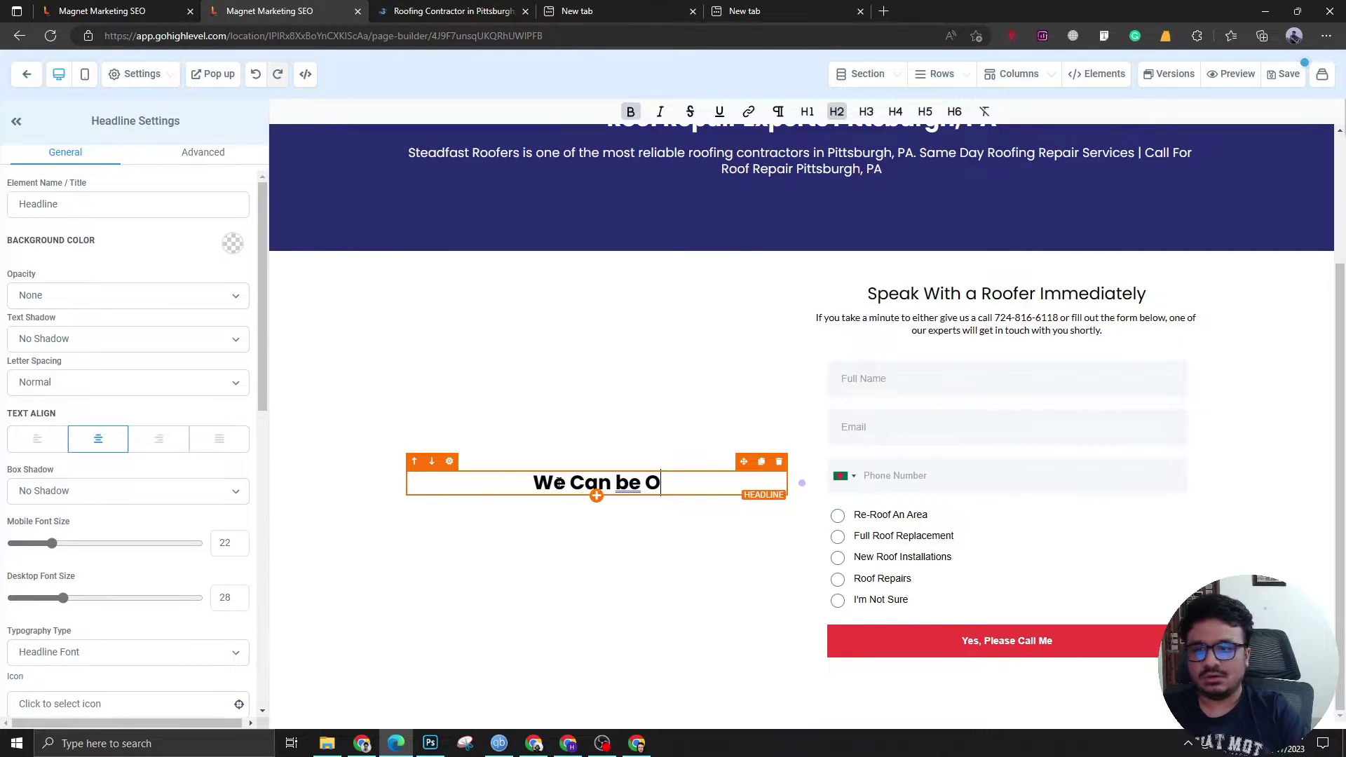
text(n-Site Today. Call)
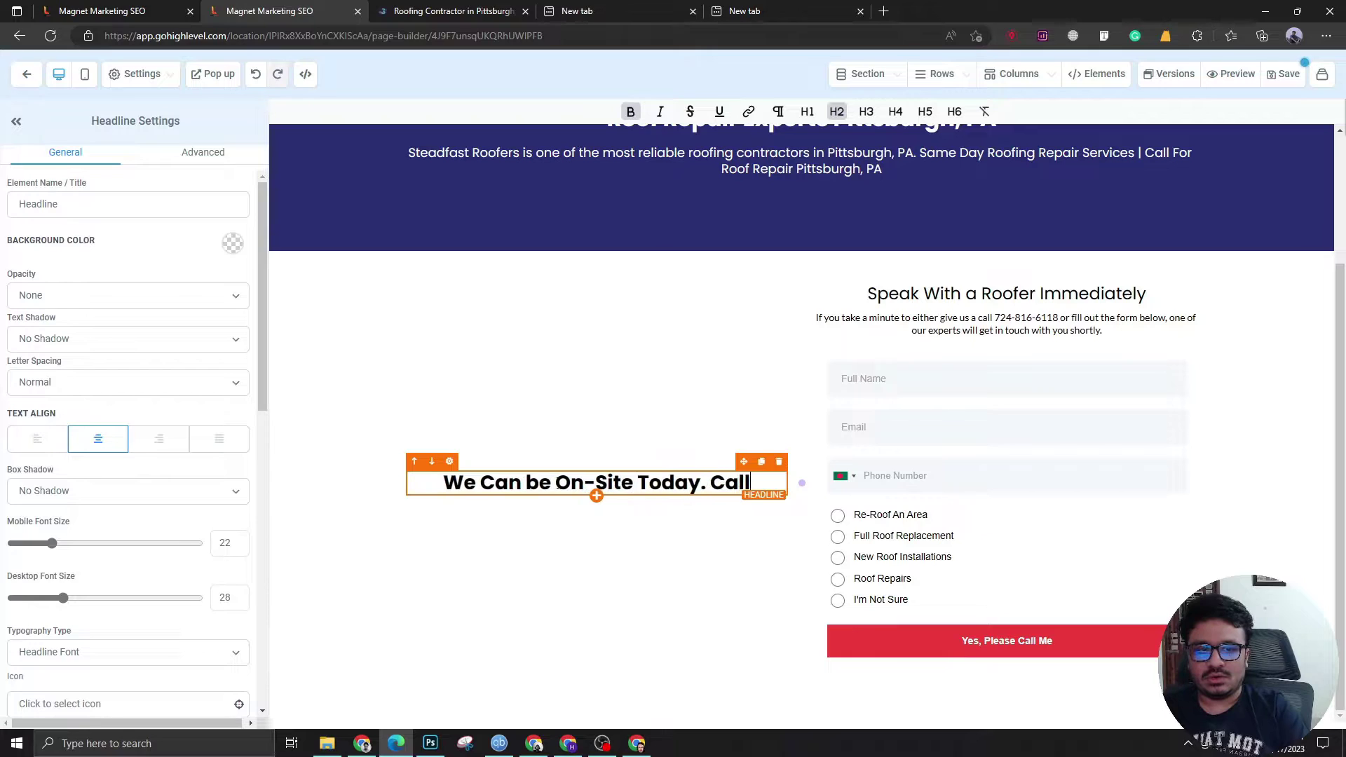
text( And We'll)
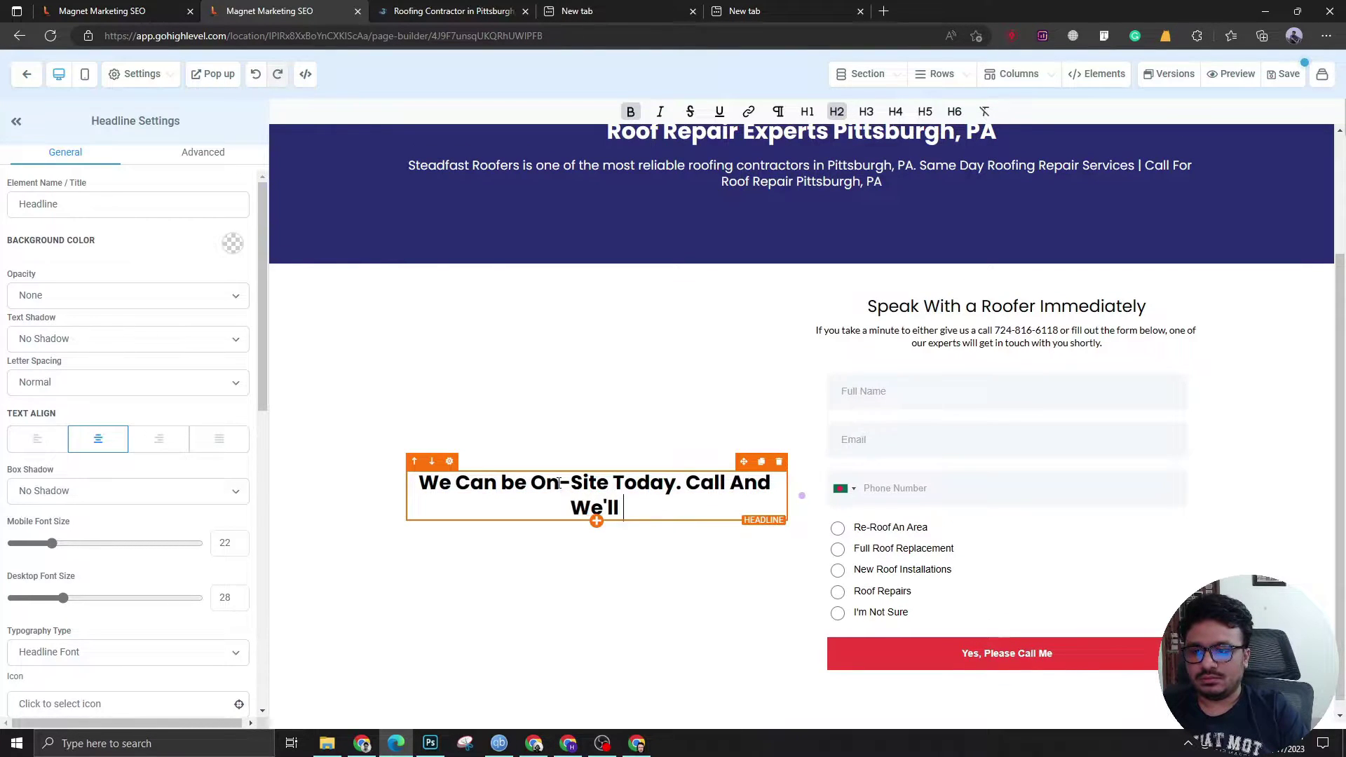
text( Setup Your)
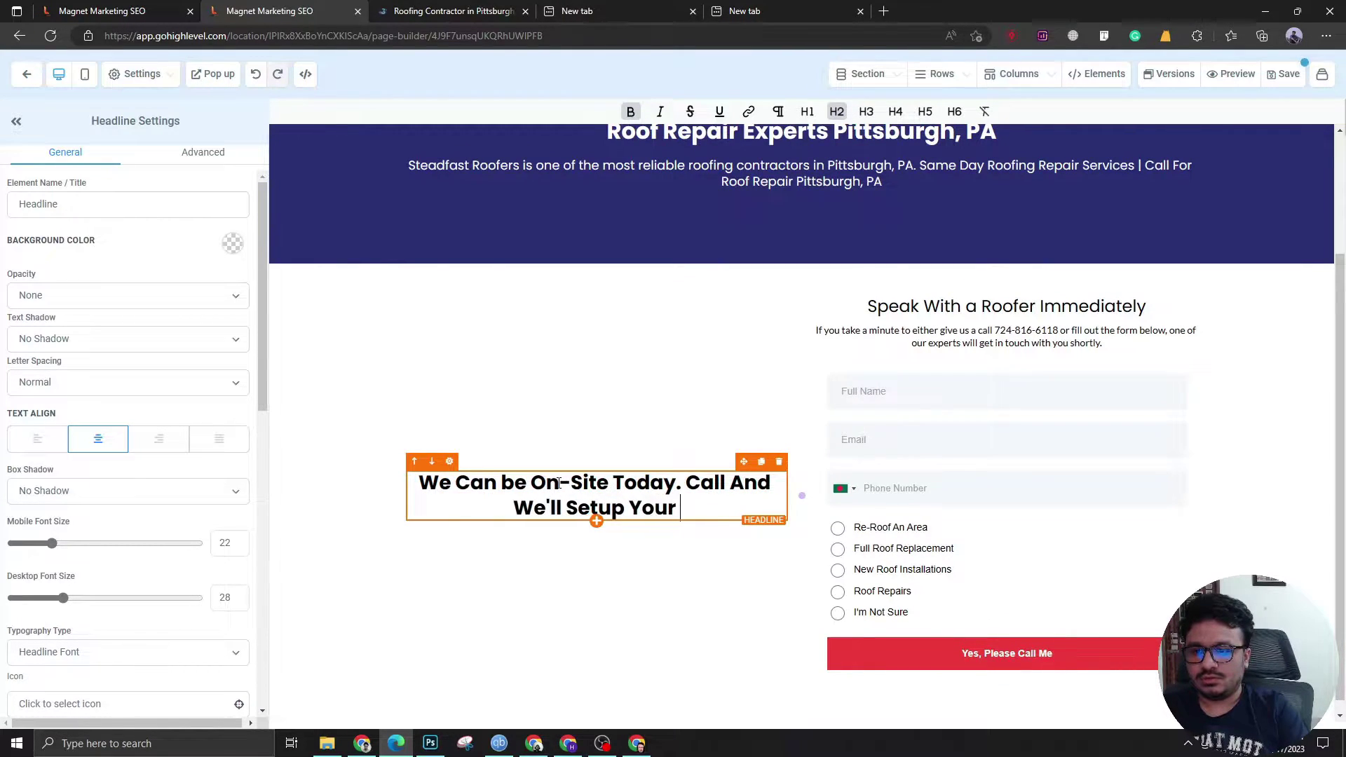
text( Free Estimate.)
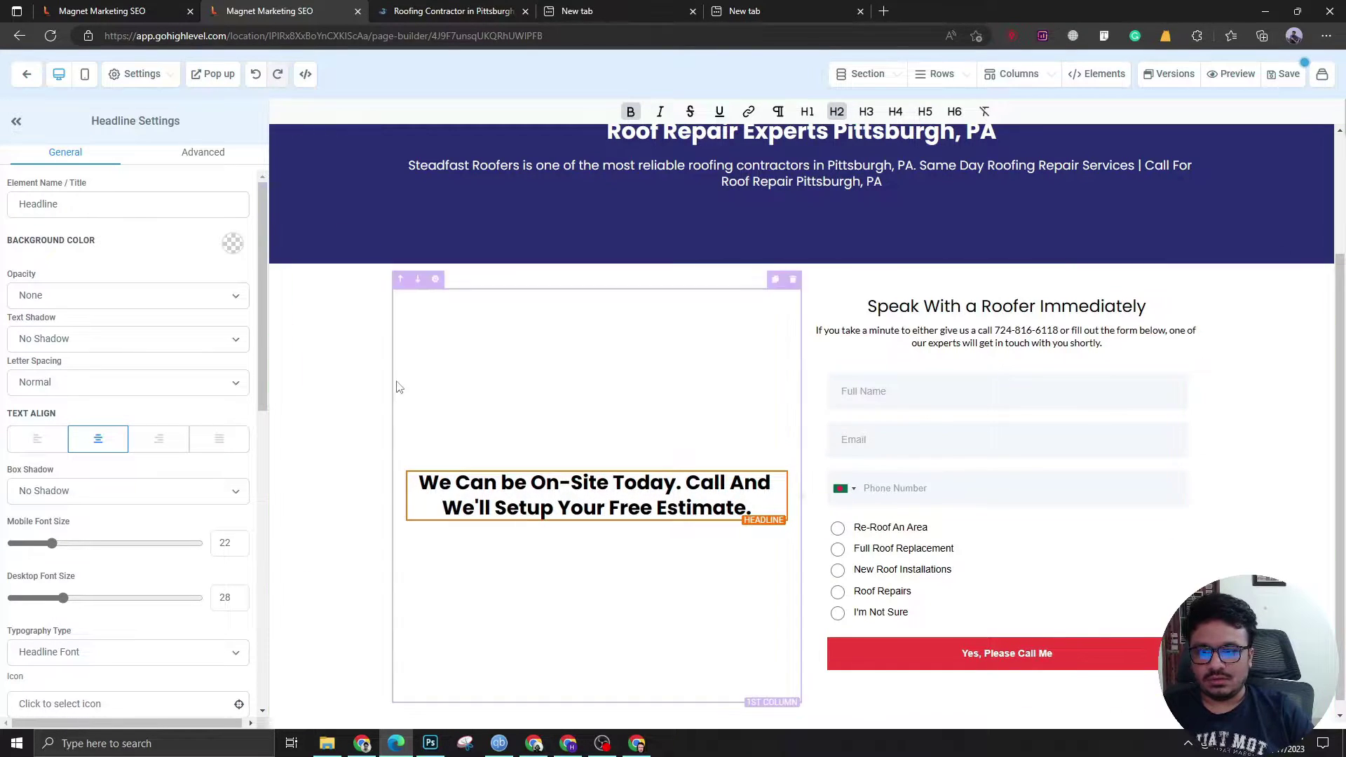
Add a sub-headline below the free estimate headline and fill it with the business phone number copied from the form's paragraph.
click(596, 522)
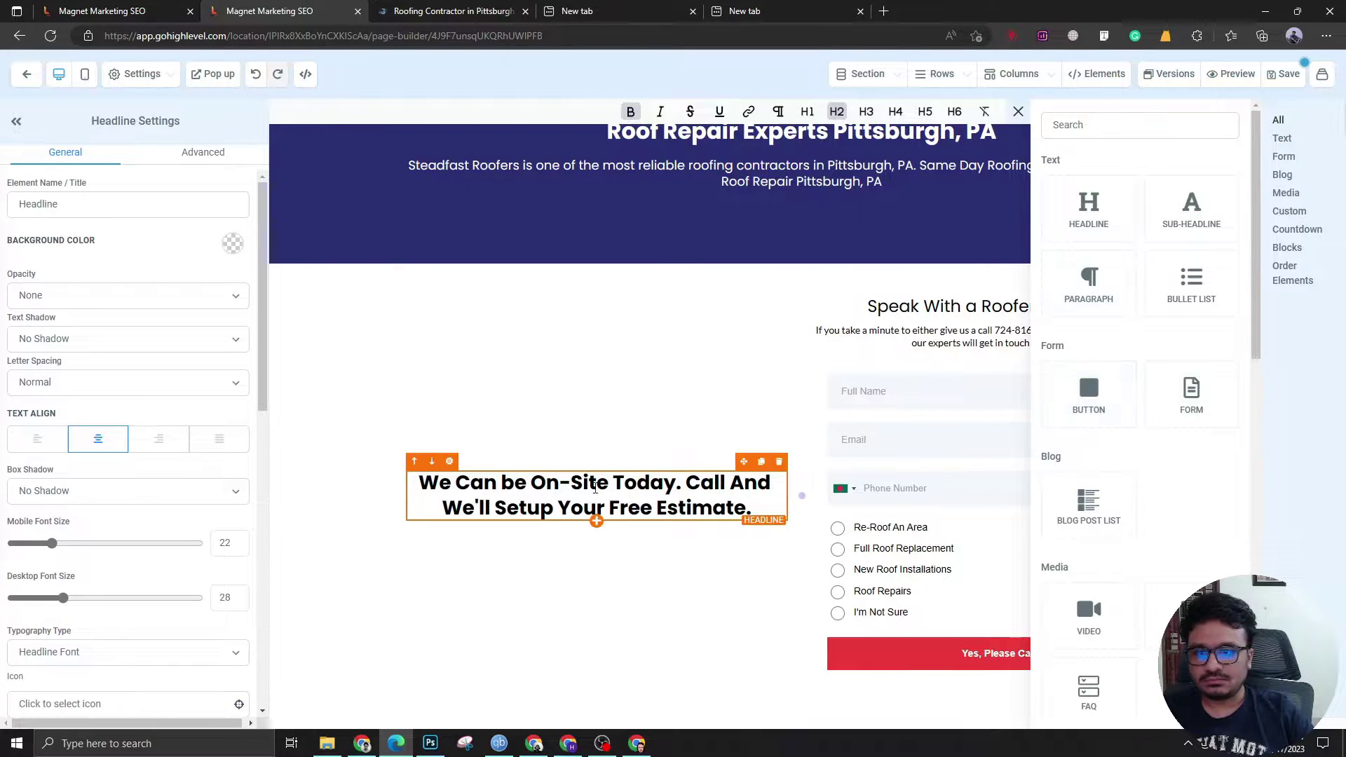
click(1167, 232)
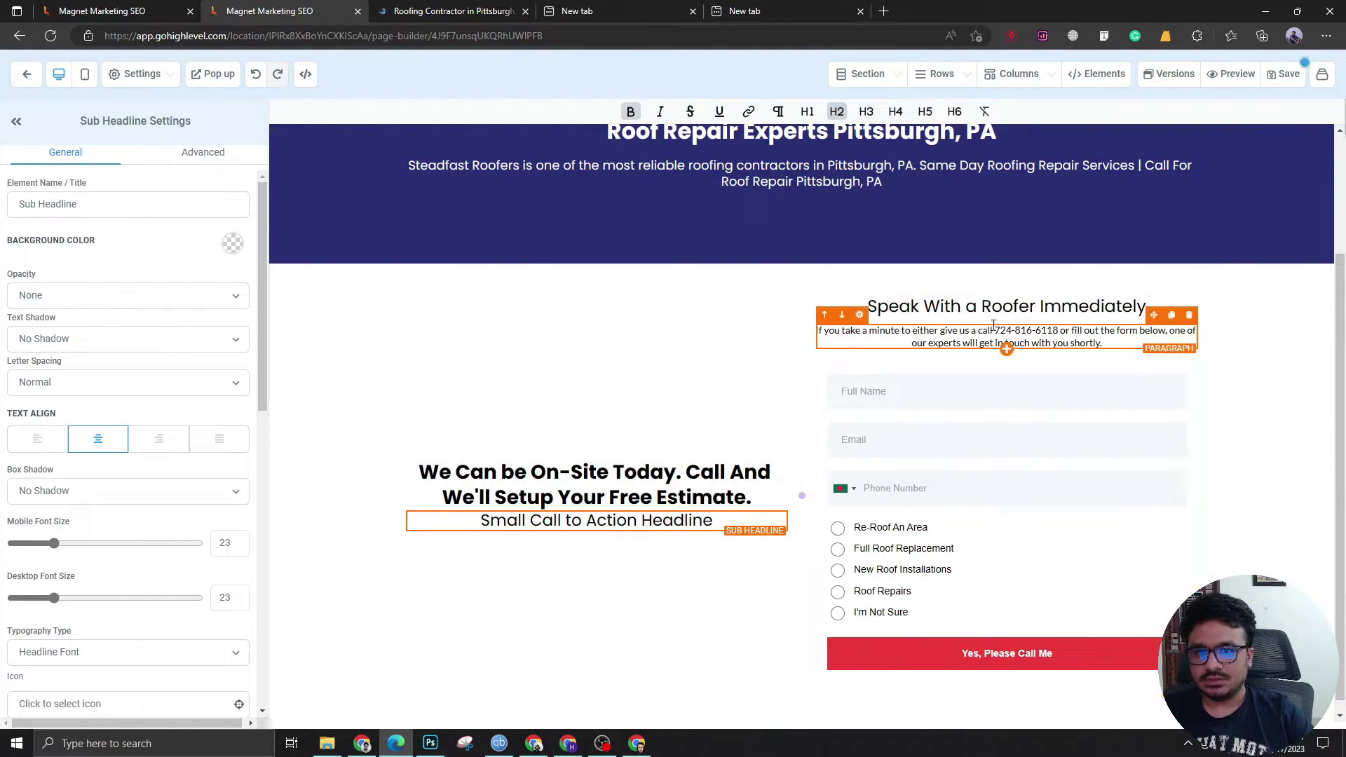
click(1060, 330)
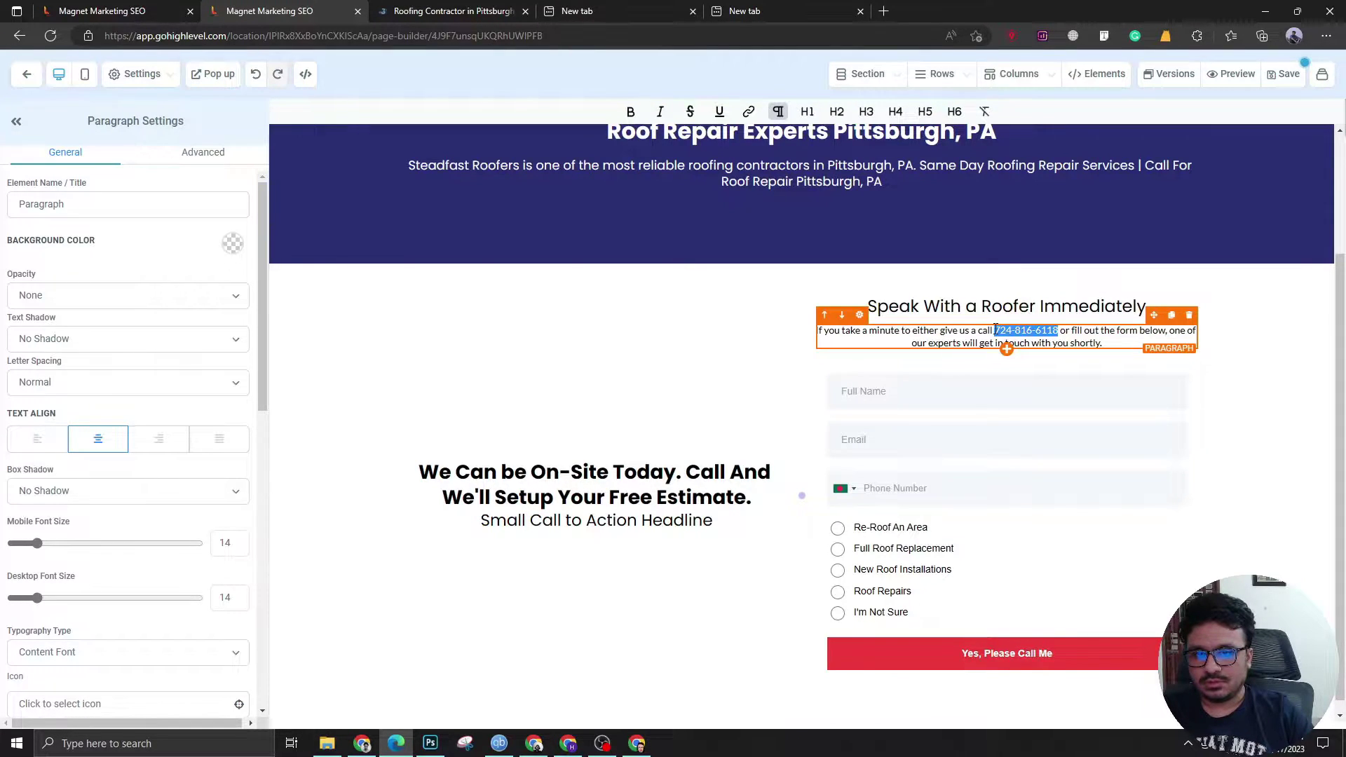
click(612, 520)
triple_click(612, 520)
key(ctrl+v)
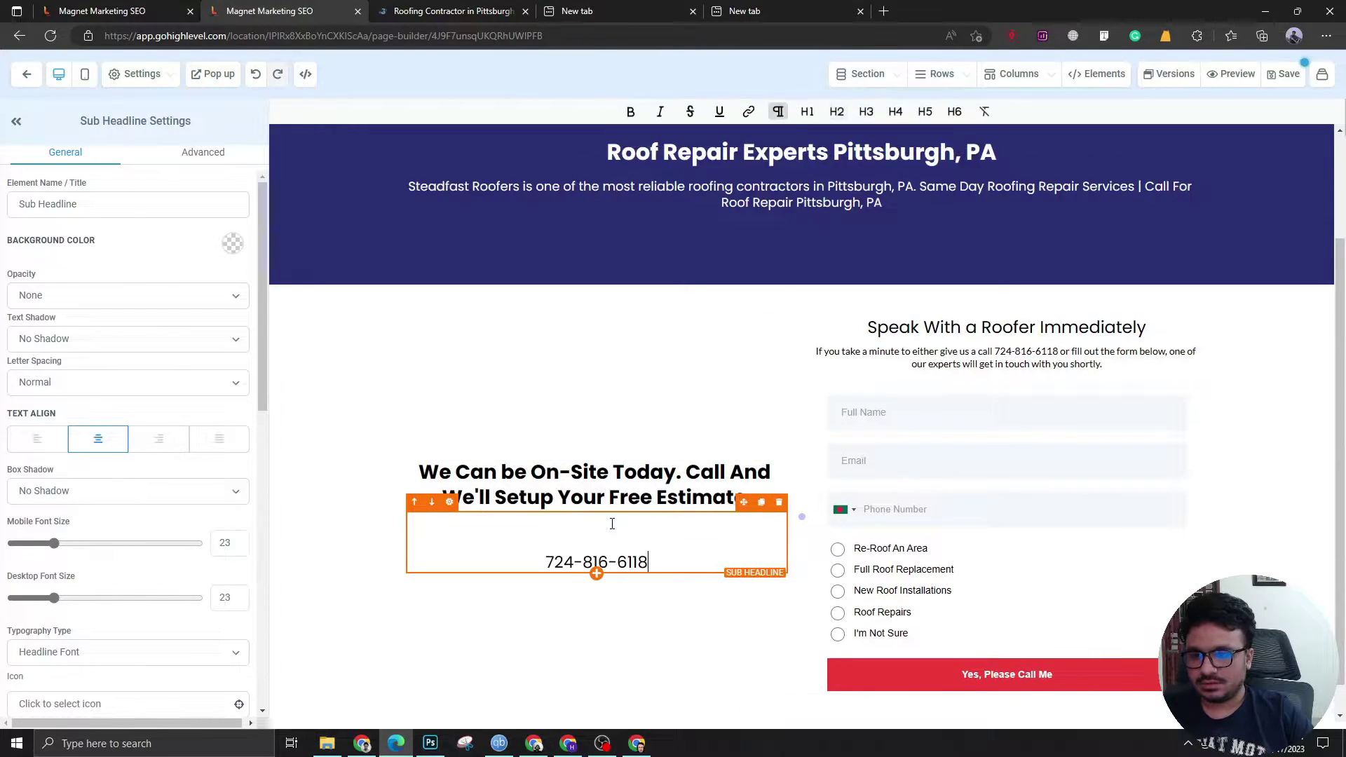
Increase the bottom padding of the free estimate headline.
click(617, 491)
scroll(119, 561, down, 10)
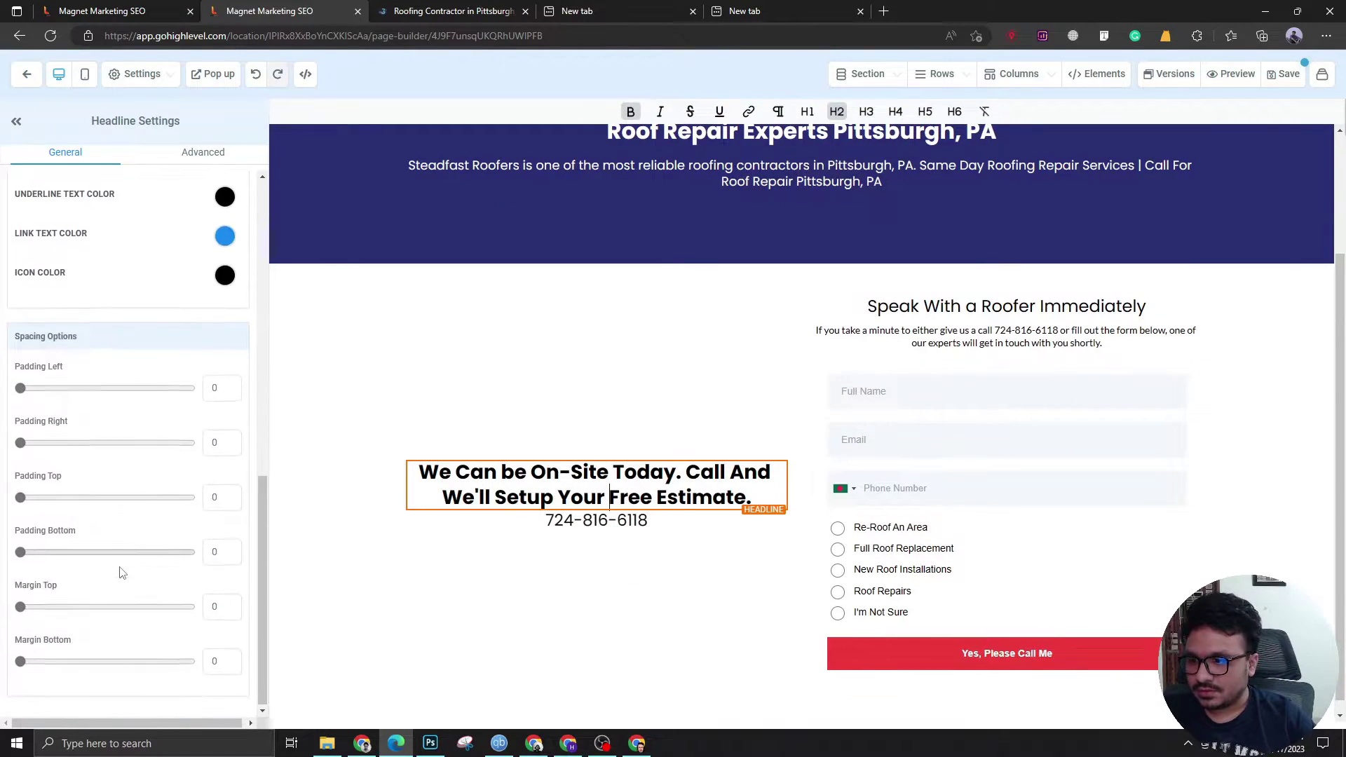
drag(20, 552, 75, 552)
click(401, 639)
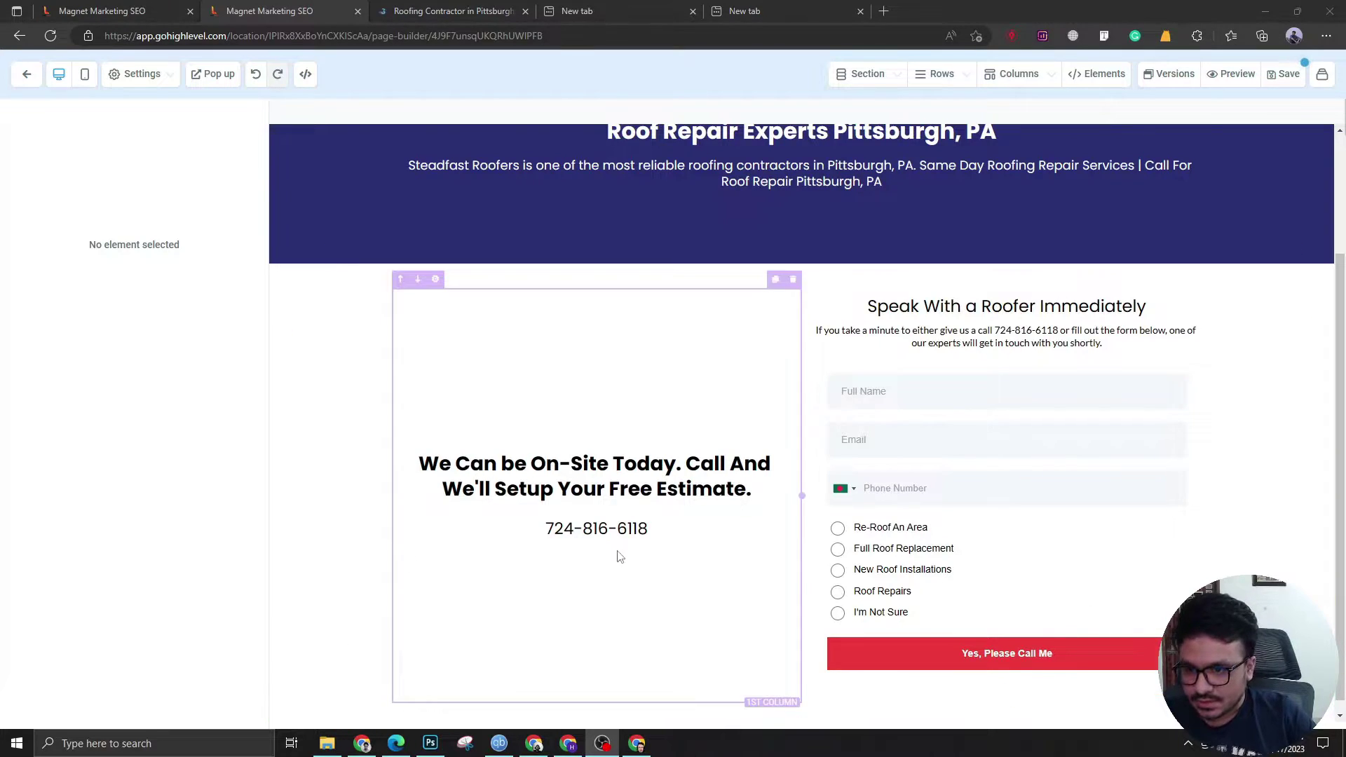
Replace the phone number sub-headline with a bullet list whose single item is the business phone number.
click(780, 513)
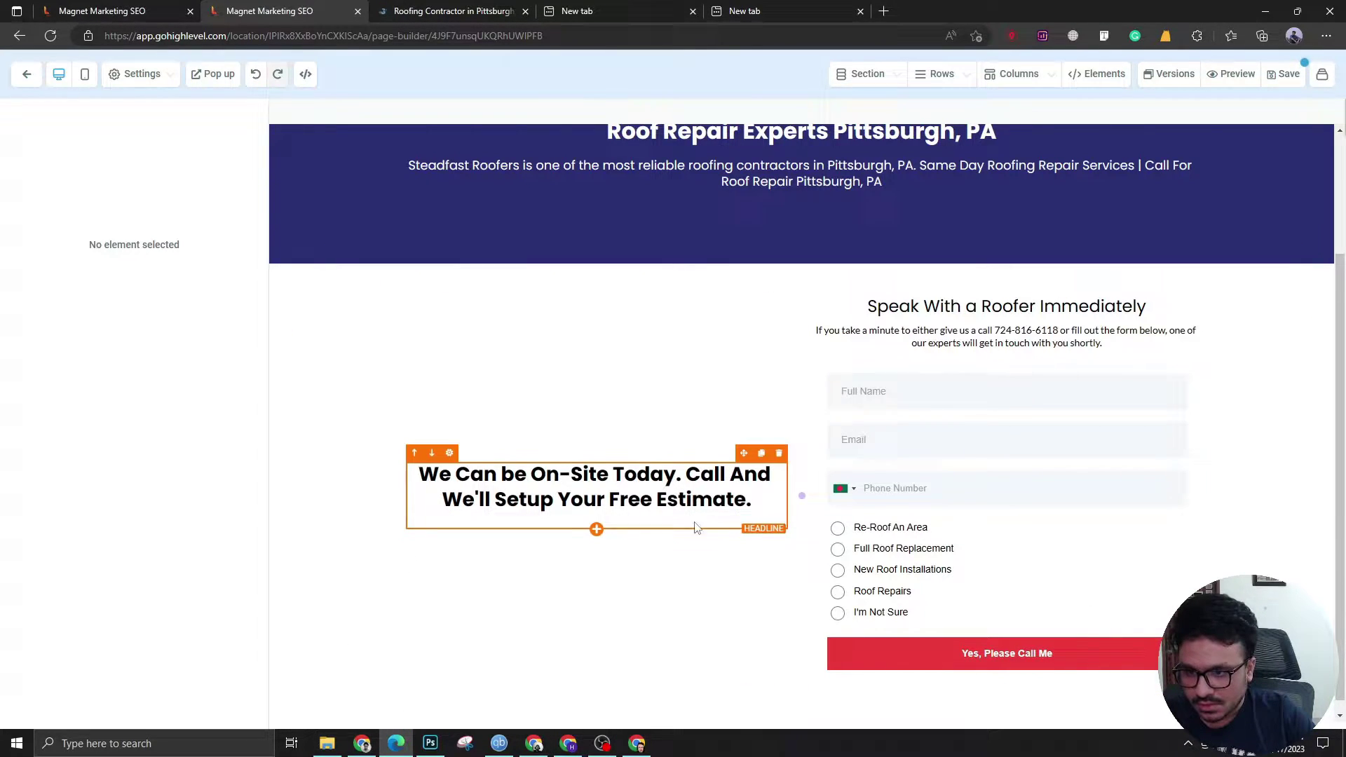
click(596, 530)
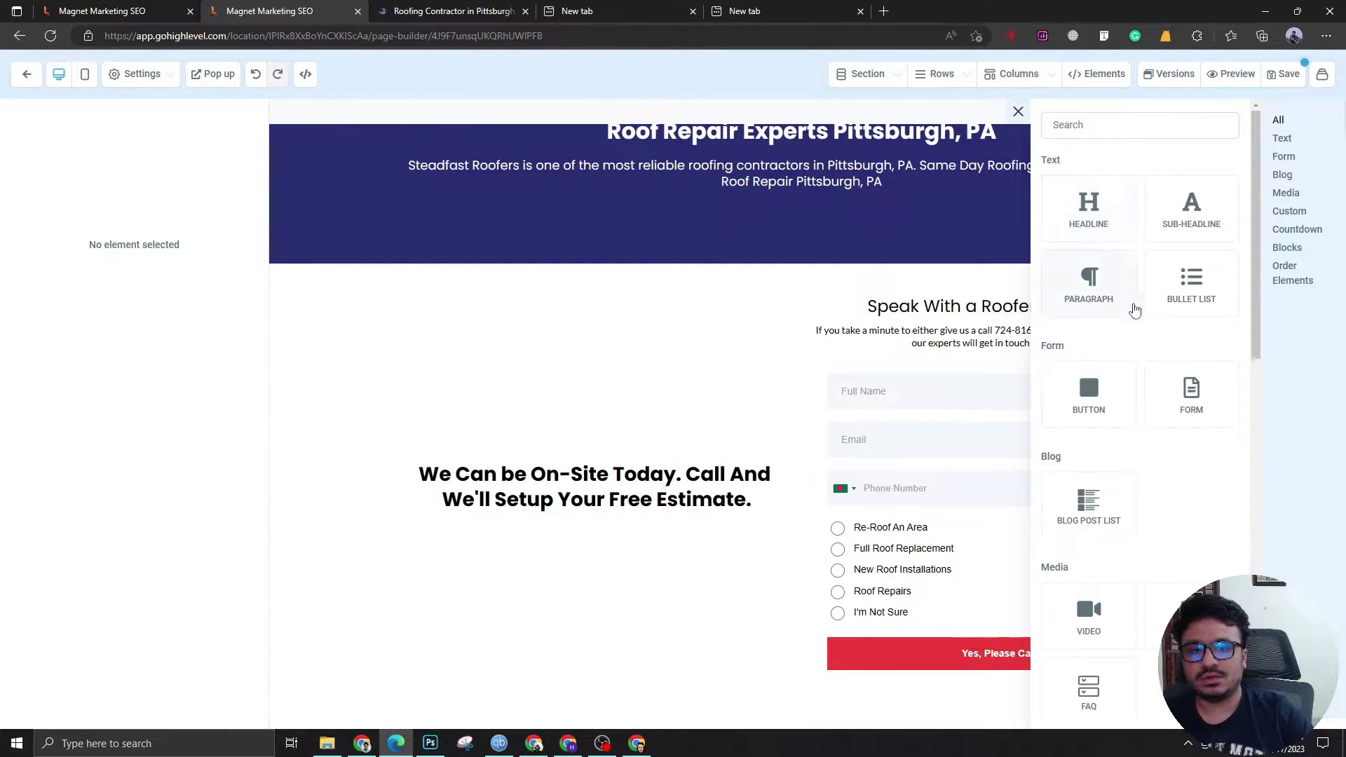
click(1192, 287)
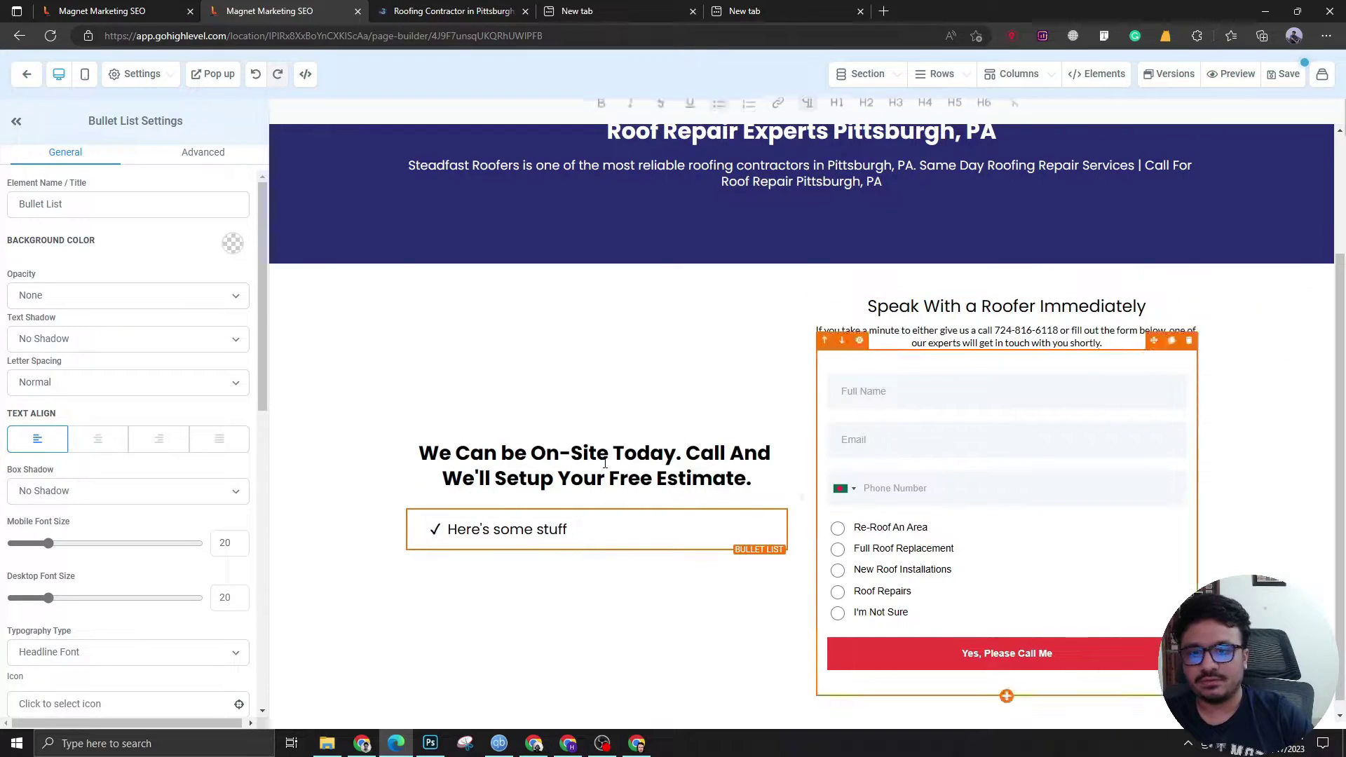
triple_click(516, 528)
key(ctrl+v)
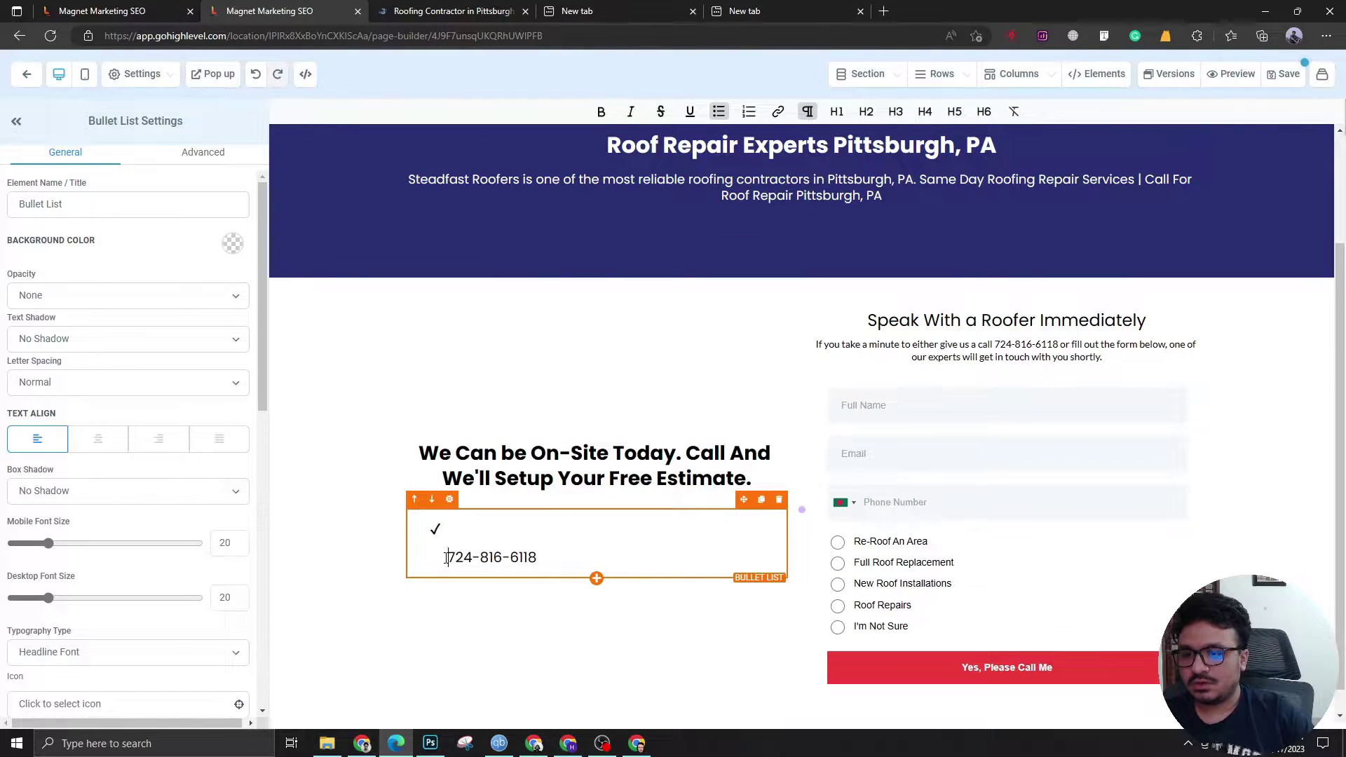
key(BackSpace)
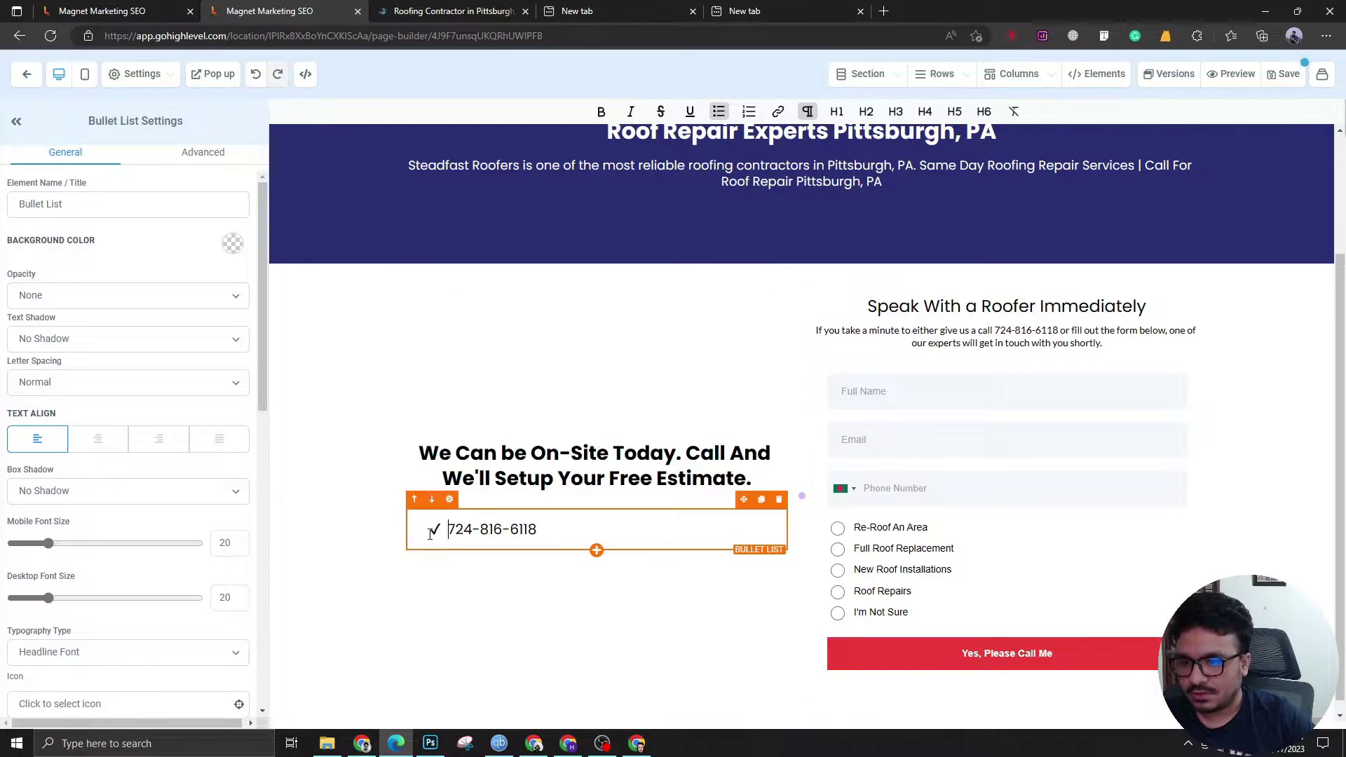
Search the bullet list's icons for "call" and set the phone-alt icon.
scroll(156, 503, down, 10)
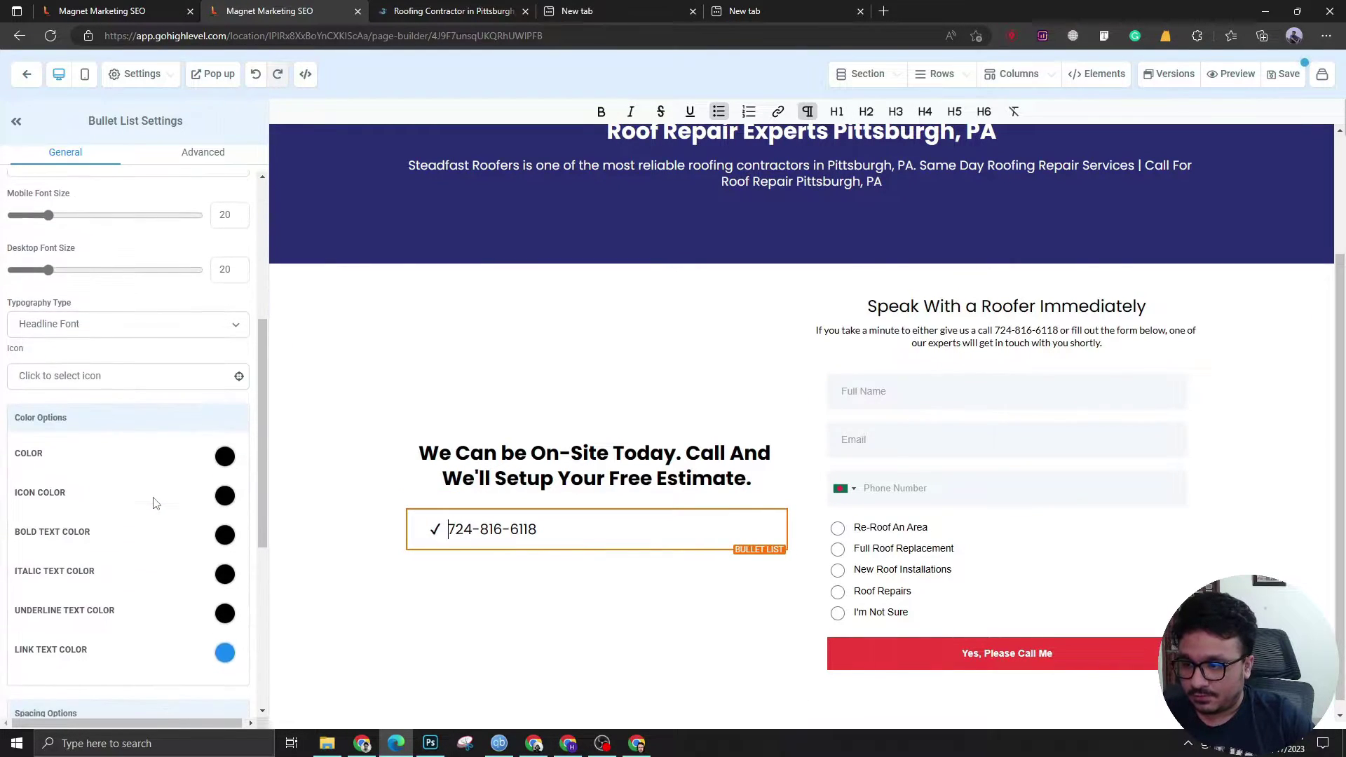
scroll(129, 586, up, 7)
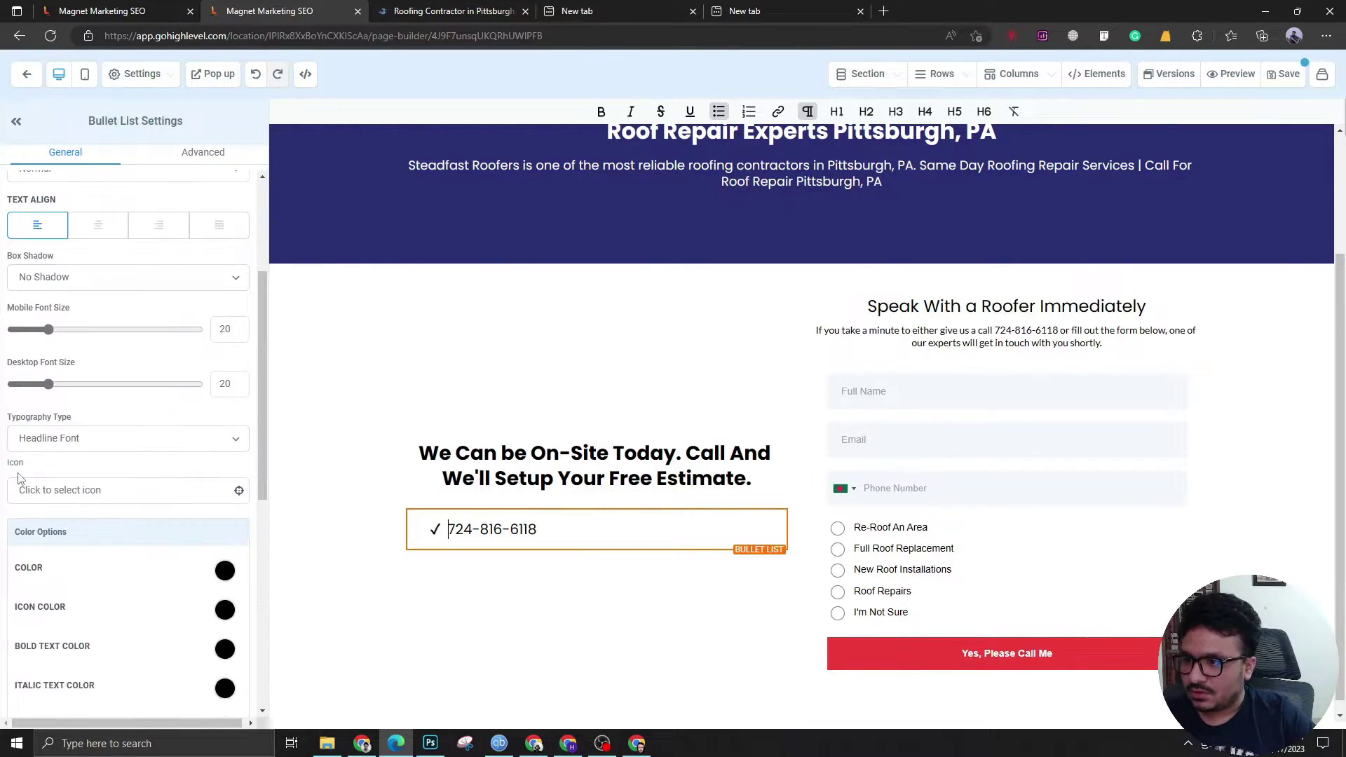
click(59, 490)
click(87, 524)
text(ca)
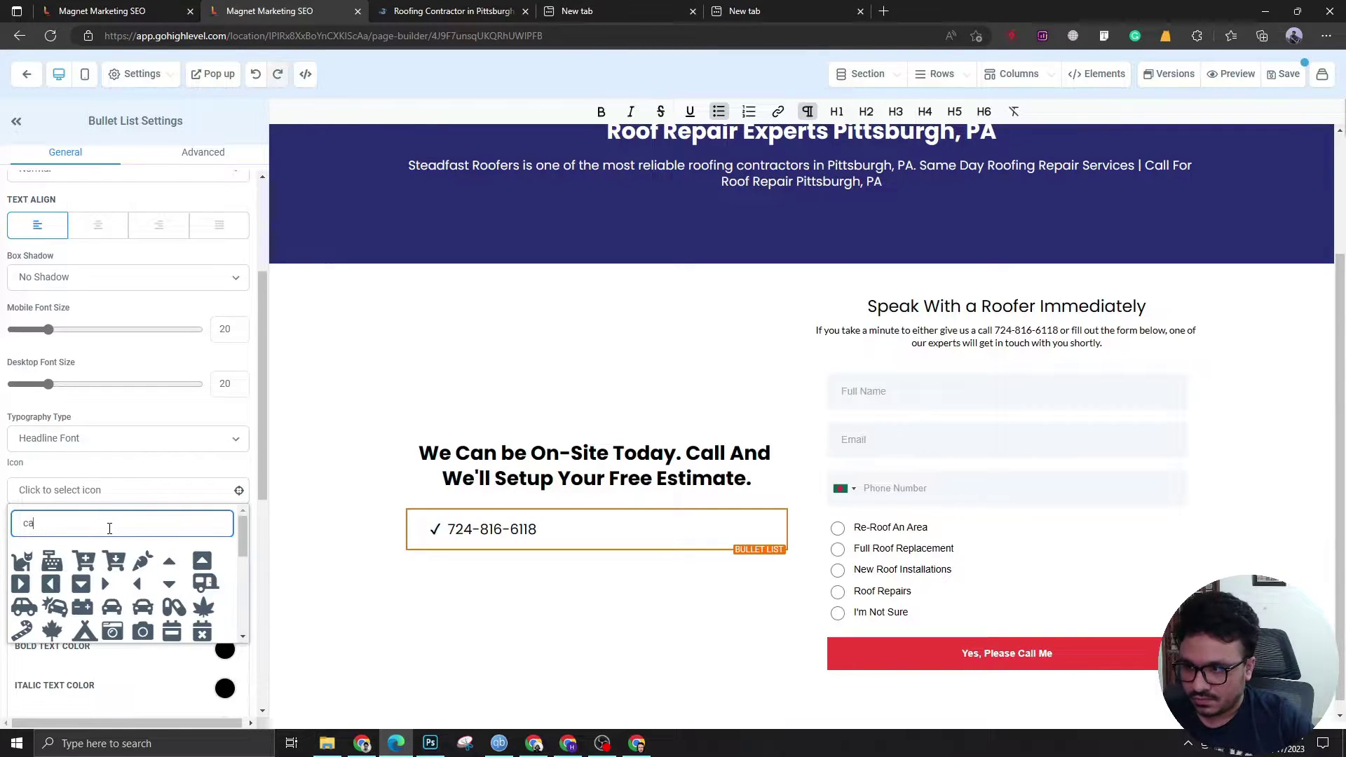
text(ll)
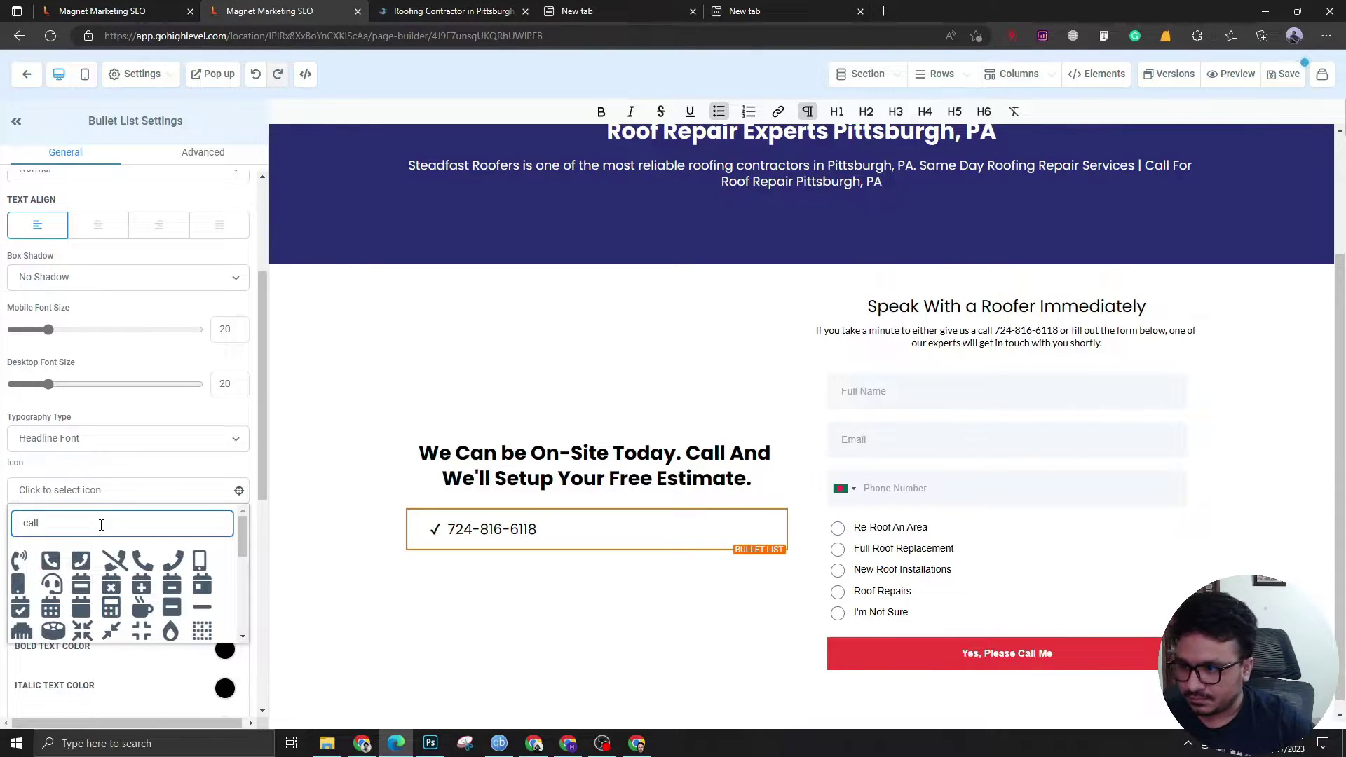
click(143, 559)
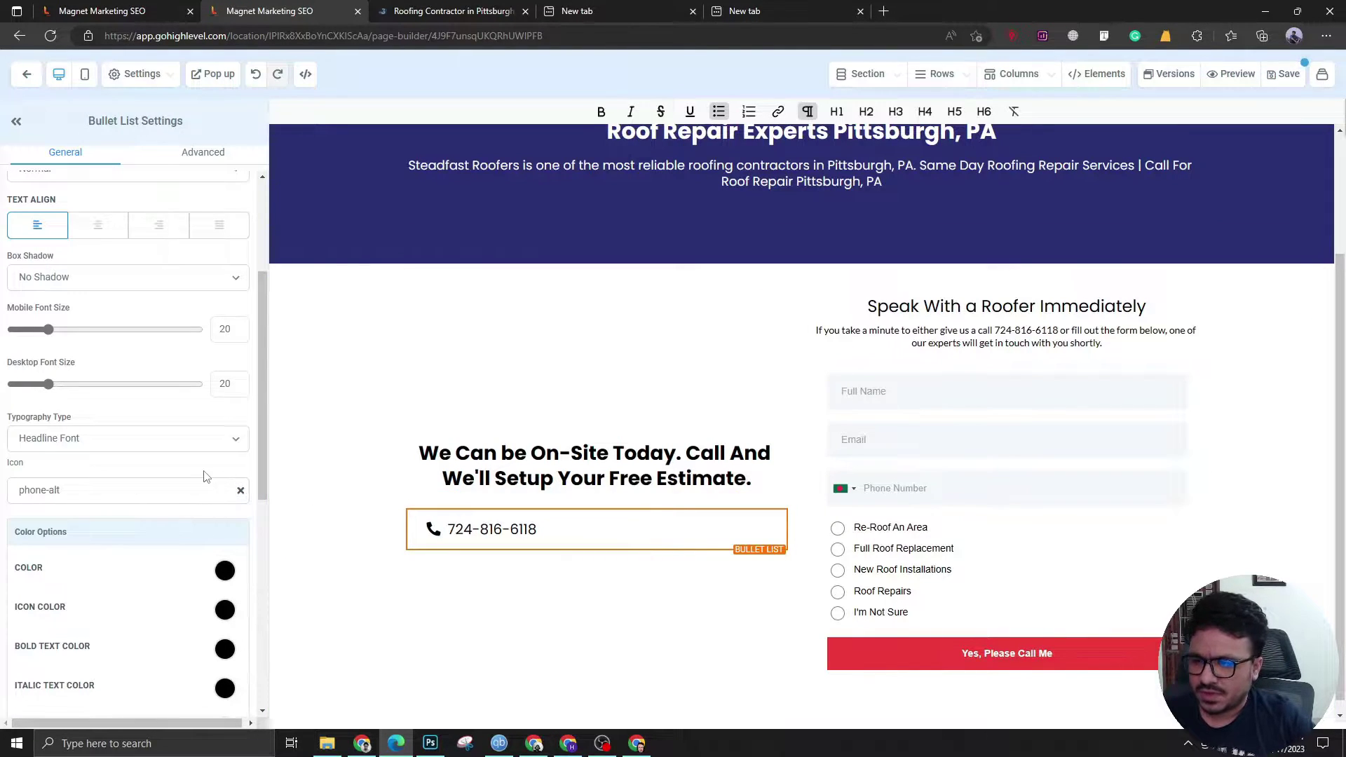
Set both the text color and the icon color of the phone number list to the custom navy blue.
scroll(199, 546, down, 3)
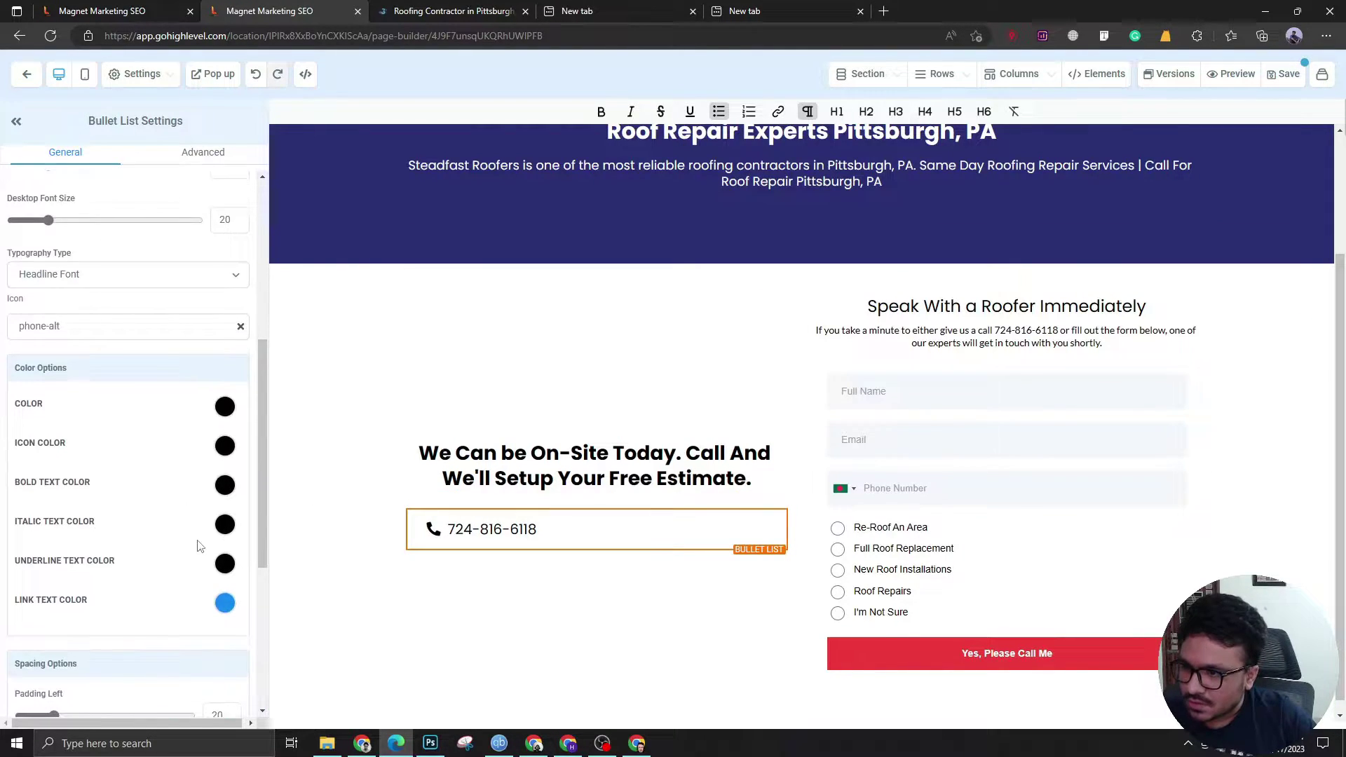
click(225, 408)
click(22, 494)
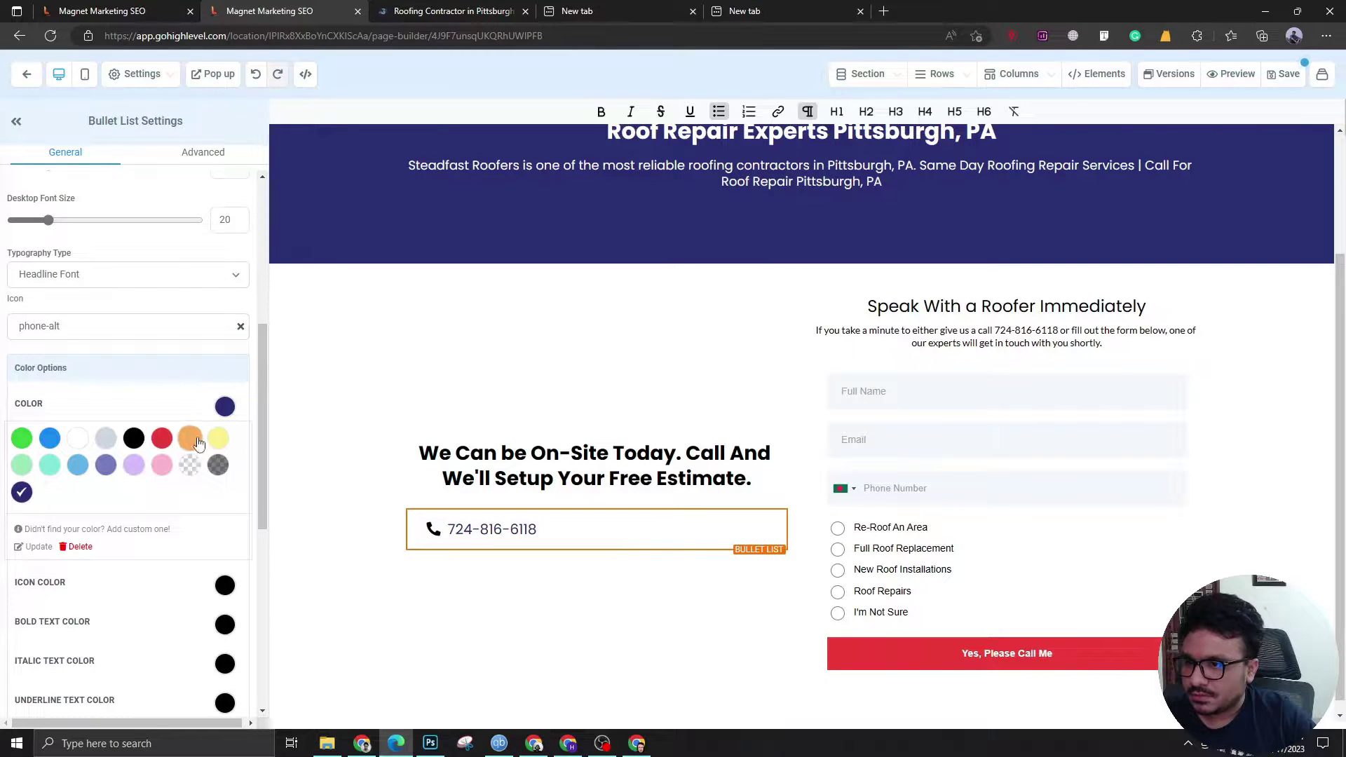
click(224, 407)
click(224, 446)
click(23, 532)
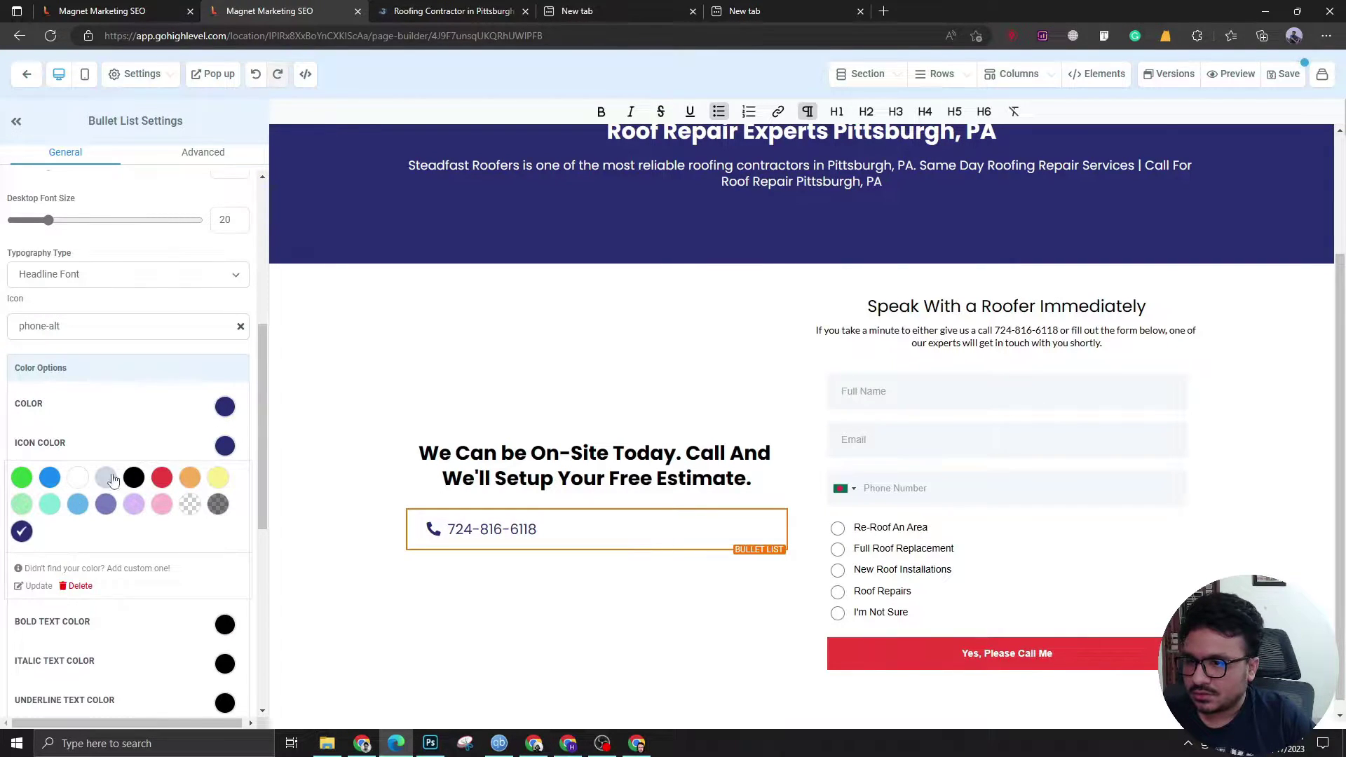
click(143, 449)
Set the phone number list's desktop font size to 28 and mobile font size to 22, and save the page.
scroll(182, 446, up, 5)
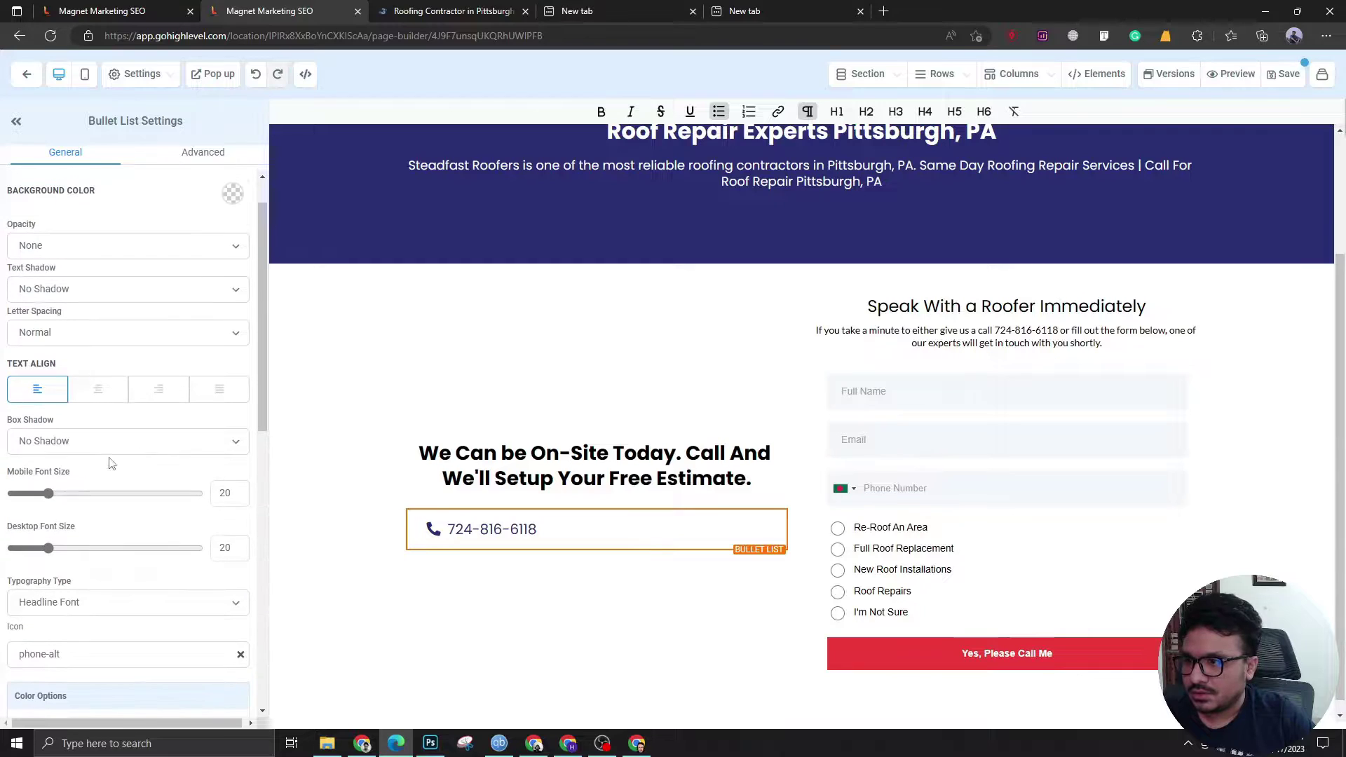
drag(51, 555, 65, 555)
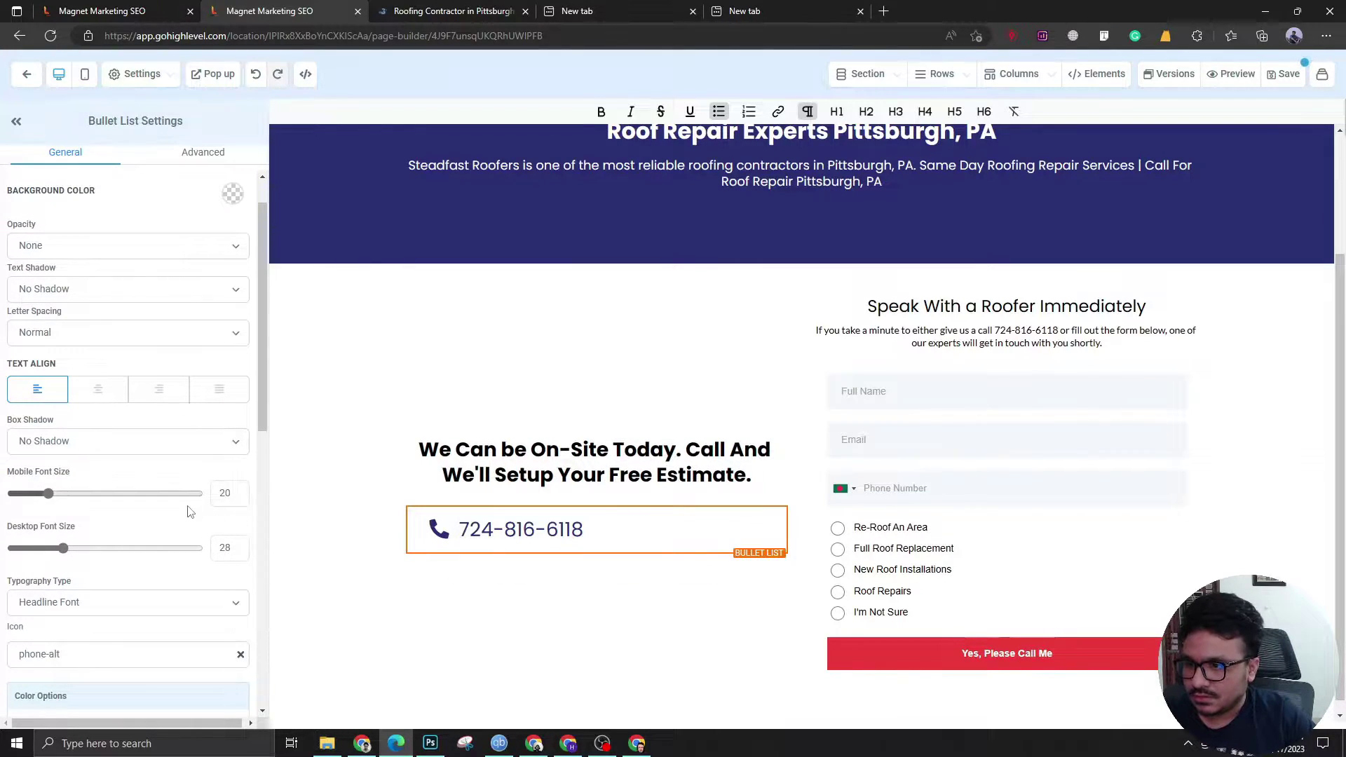
scroll(224, 491, down, 5)
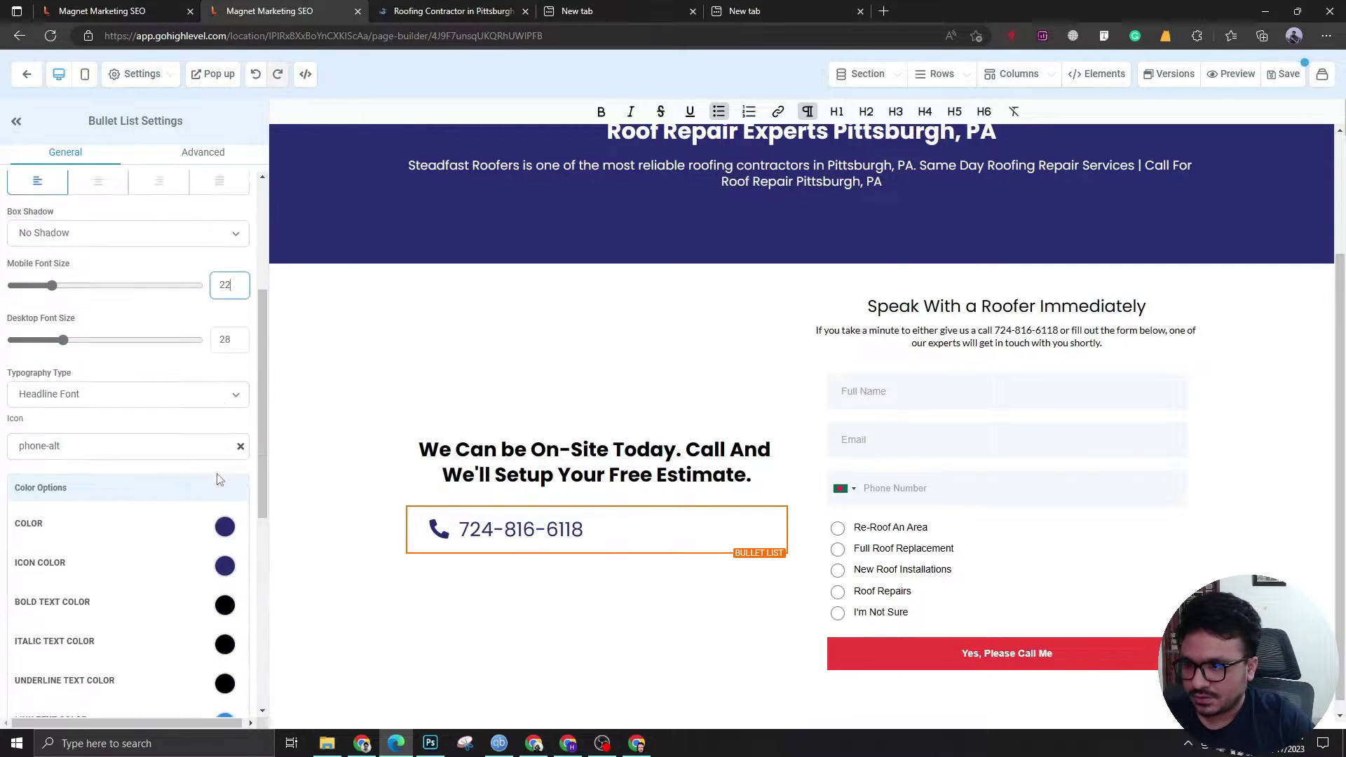
click(1279, 85)
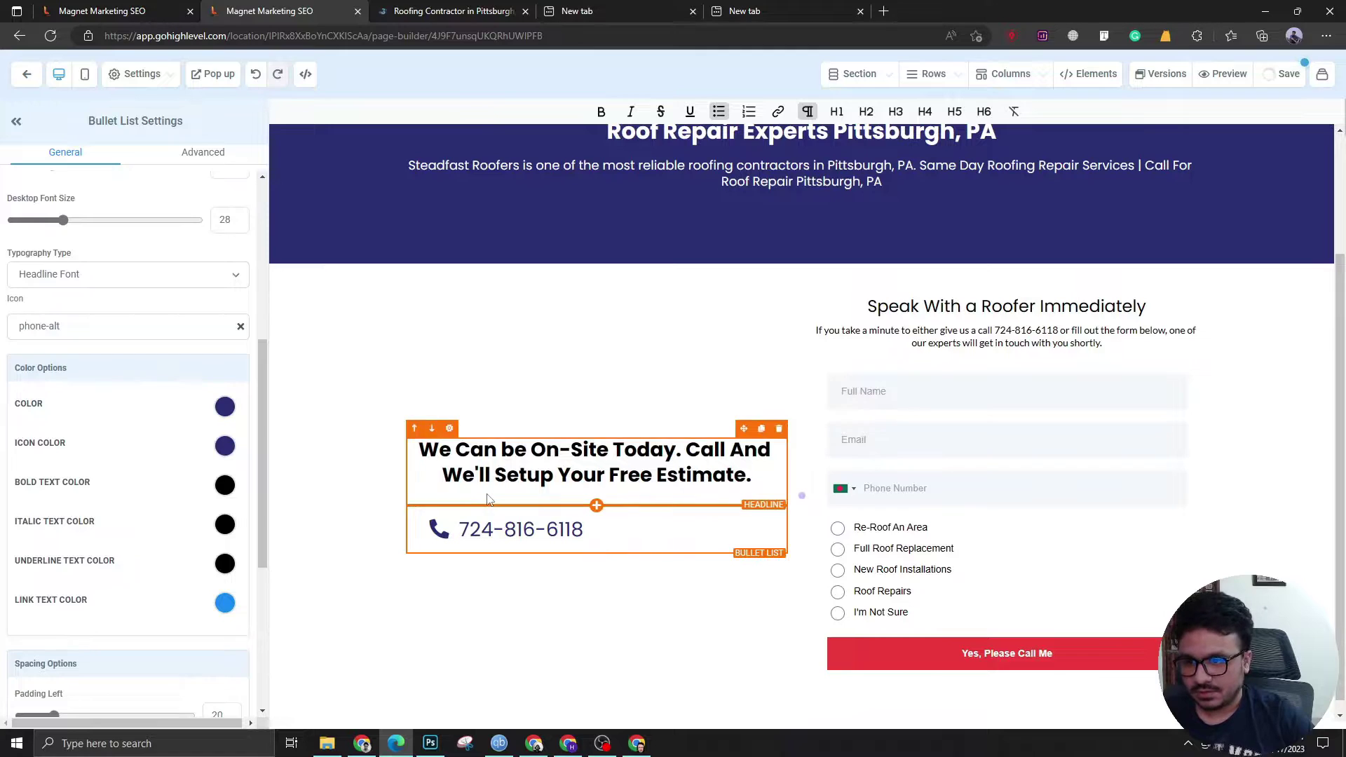
Set the top padding of the phone number list to 12.
scroll(50, 505, down, 5)
mouse_move(55, 502)
mouse_down()
mouse_move(4, 507)
mouse_move(44, 511)
mouse_up()
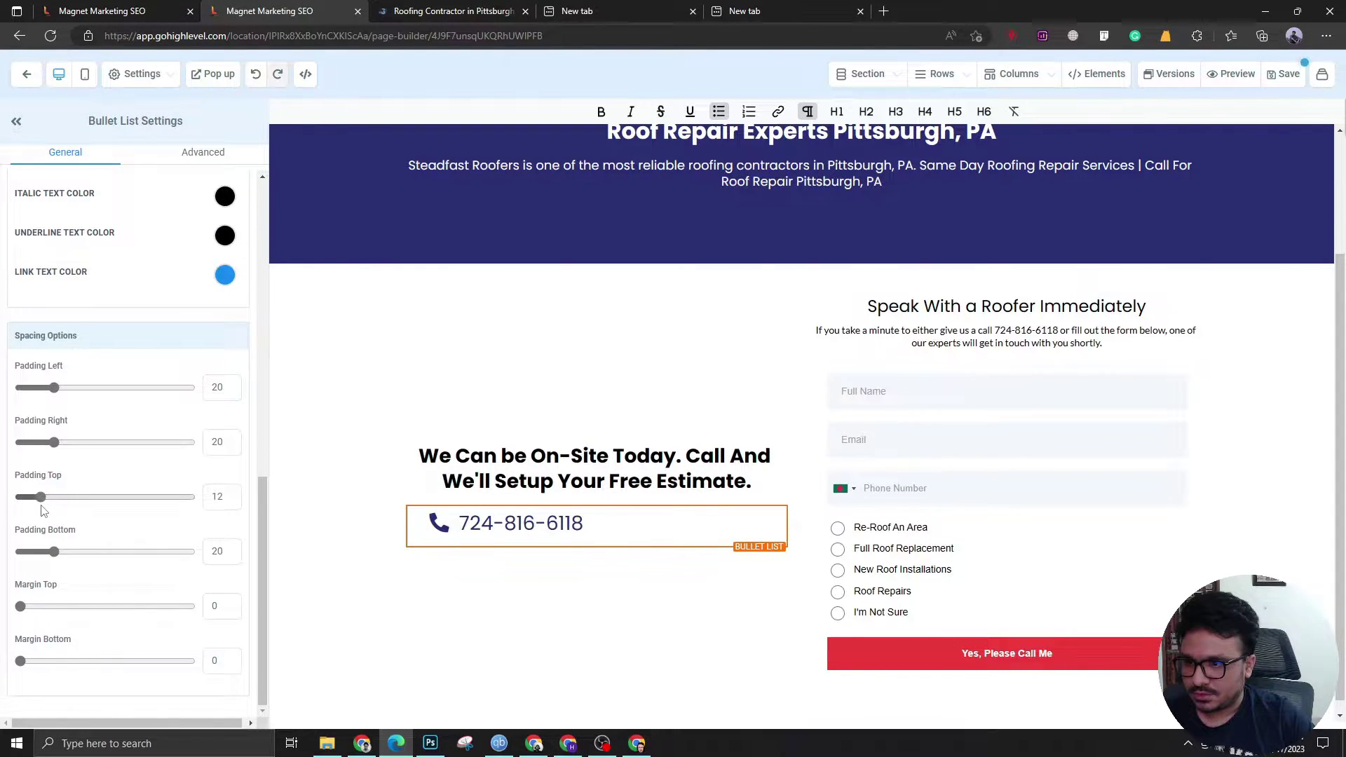
Add a second bullet list below the phone number list.
scroll(463, 401, down, 1)
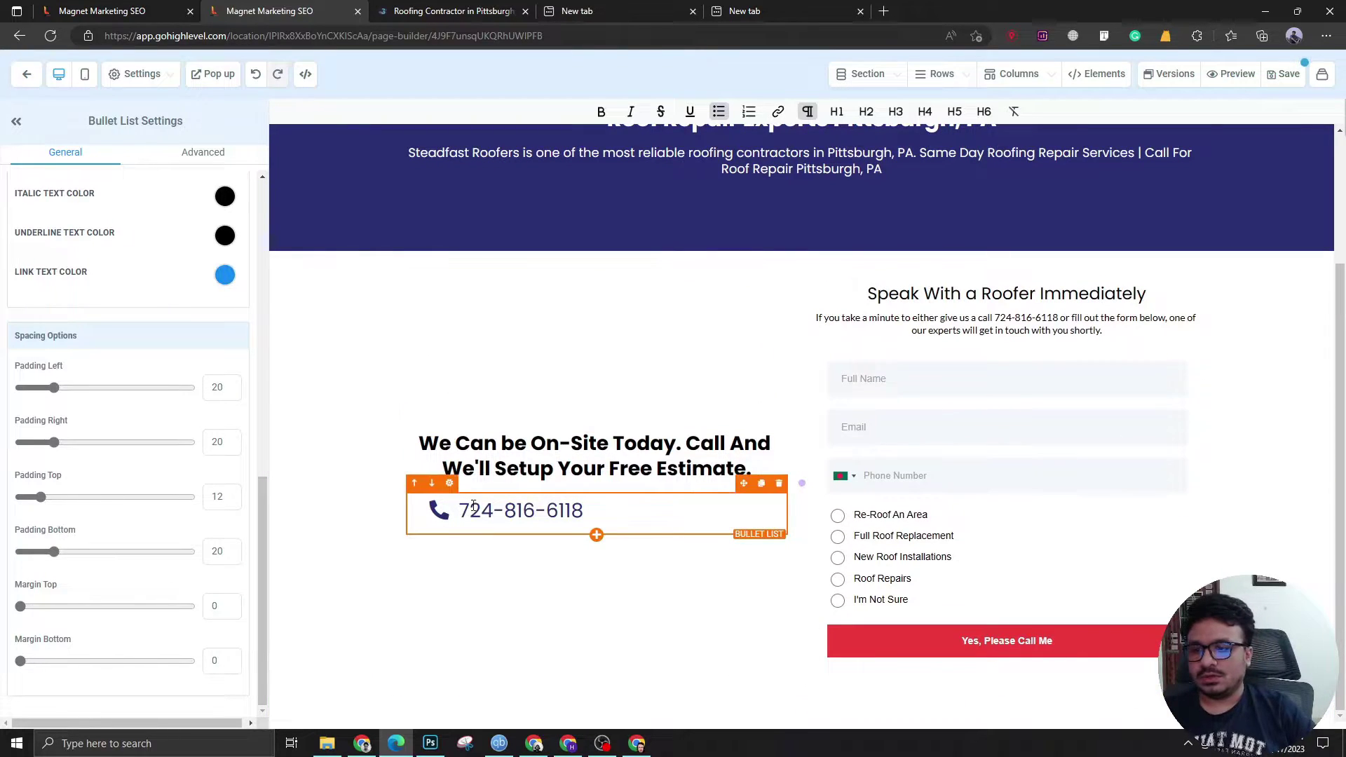
click(598, 536)
click(1204, 287)
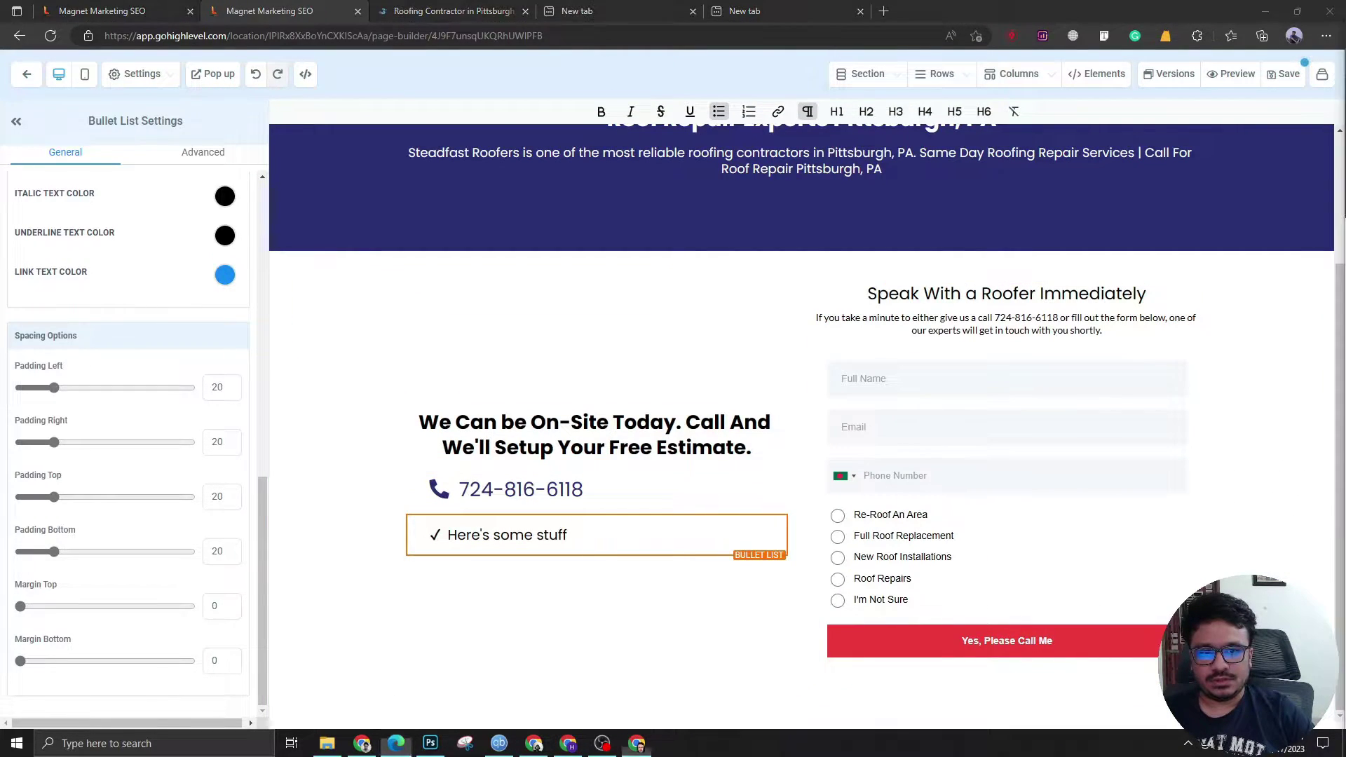
Label the new bullet "Emergency Roofing" and add the paragraph below: "Need Service Now? Call The Steadfast team to solve all your roofing problems immediately.".
triple_click(499, 535)
text(Emergency Roofing)
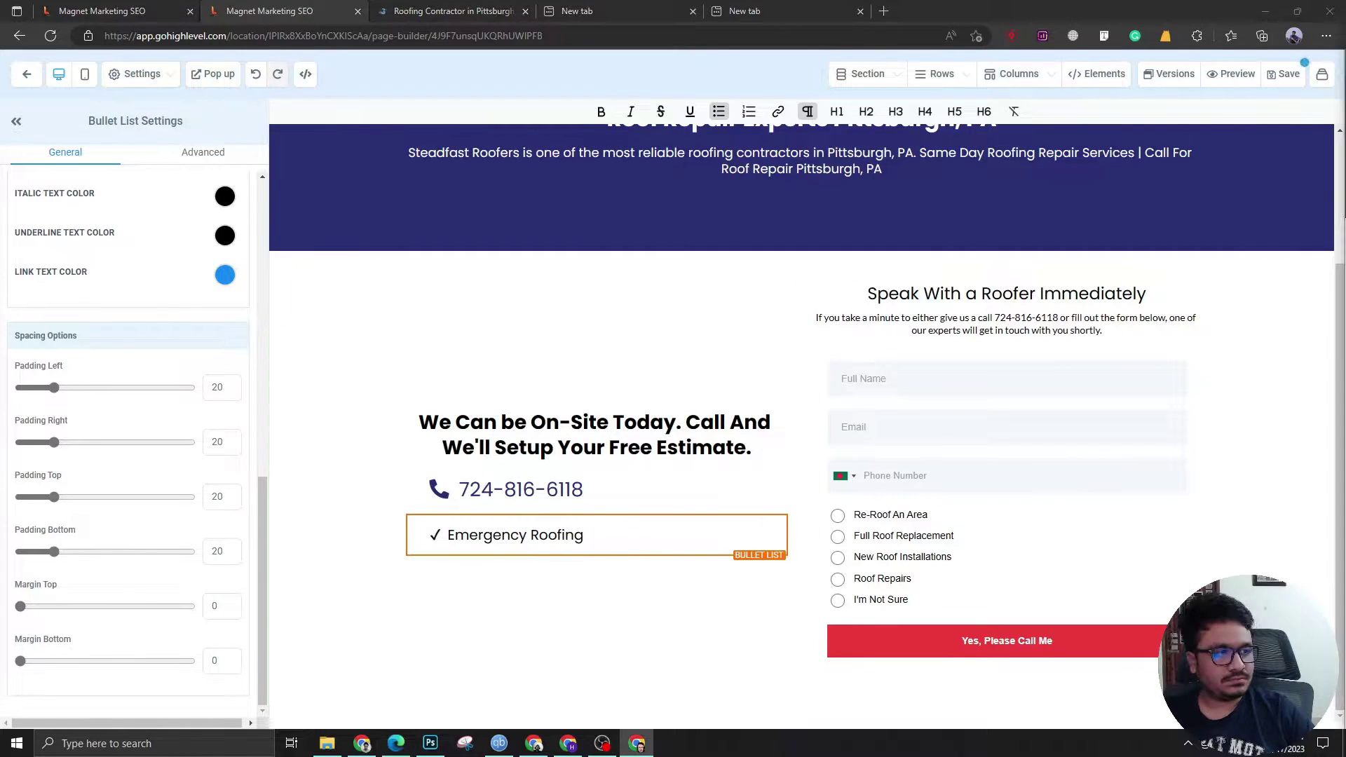
click(596, 556)
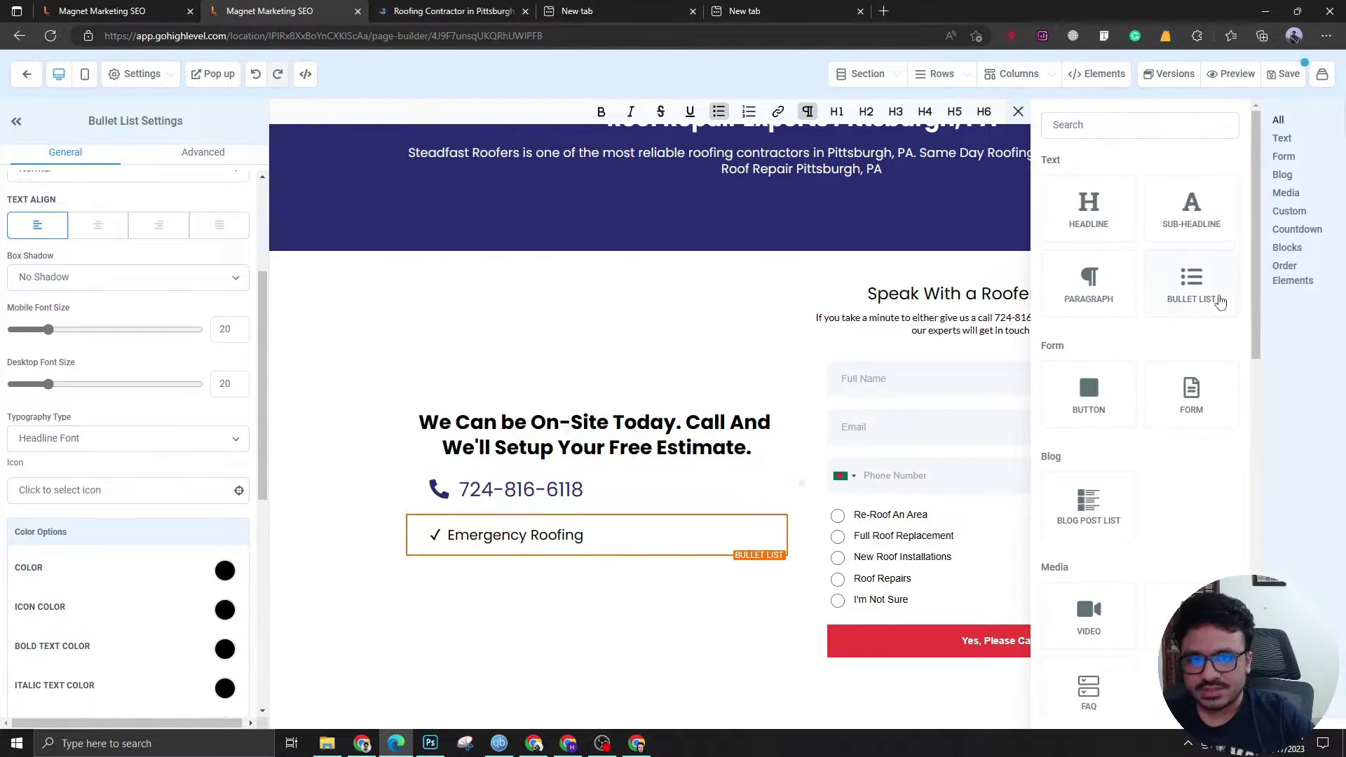
click(1090, 291)
click(480, 561)
key(ctrl+a)
text(Need Service Now? Call The Steadfast team to solve all your roofing problems immediately.)
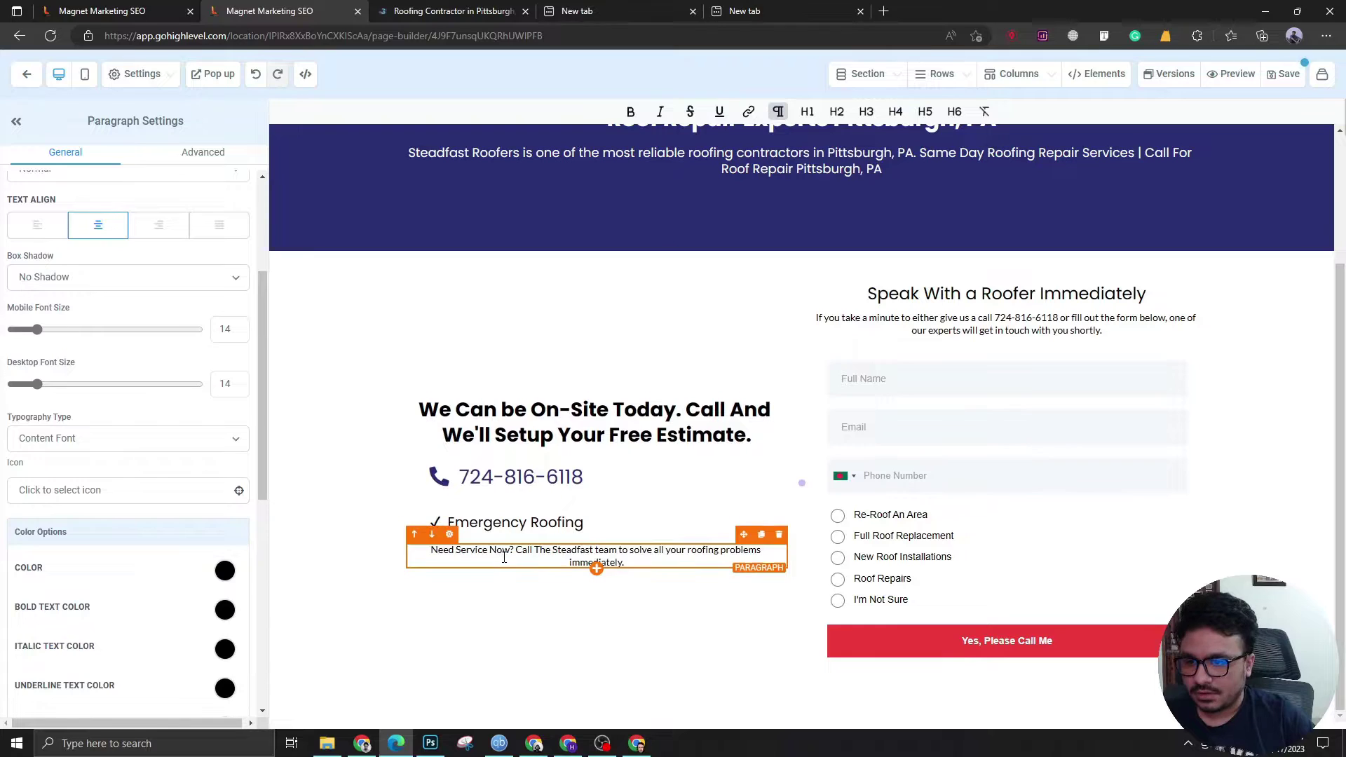
Left-align the paragraph below Emergency Roofing and set its desktop font size to 16.
triple_click(504, 558)
scroll(95, 488, up, 3)
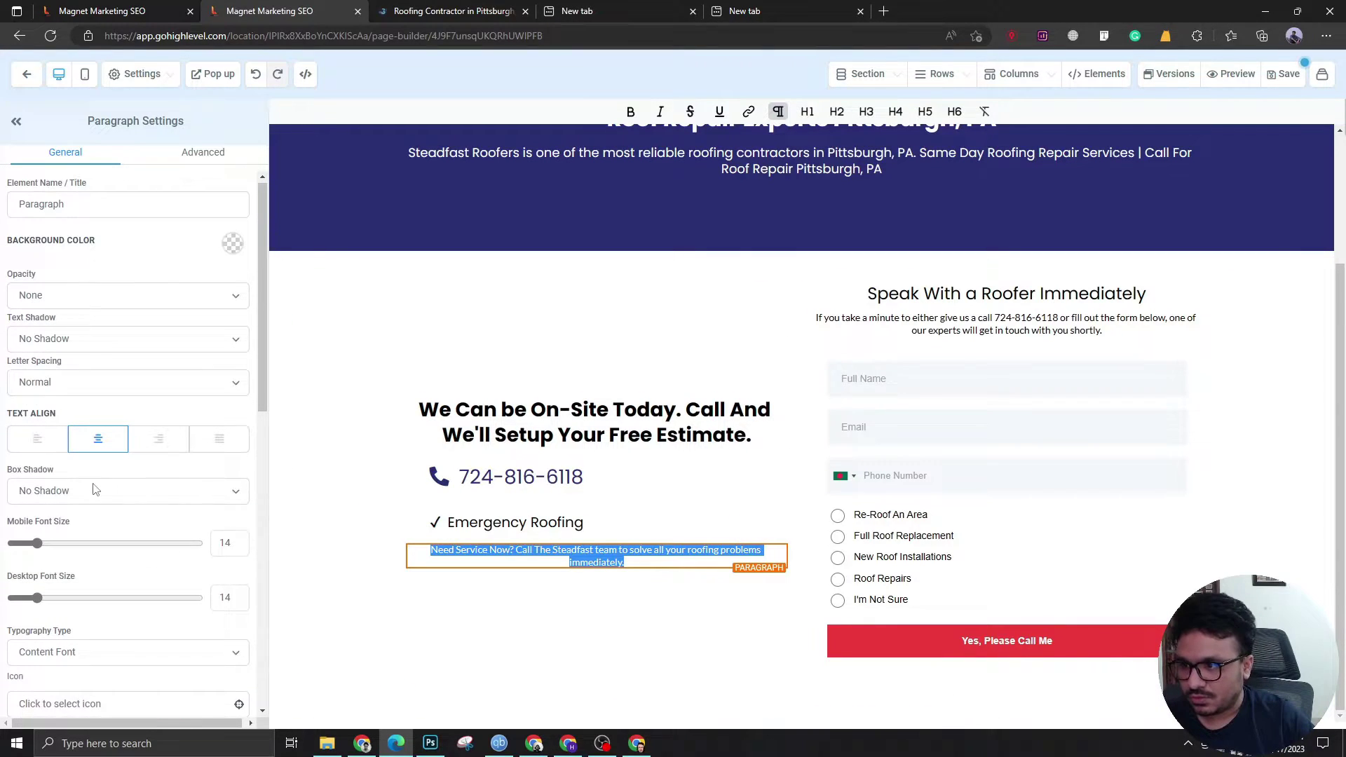
click(63, 448)
double_click(234, 599)
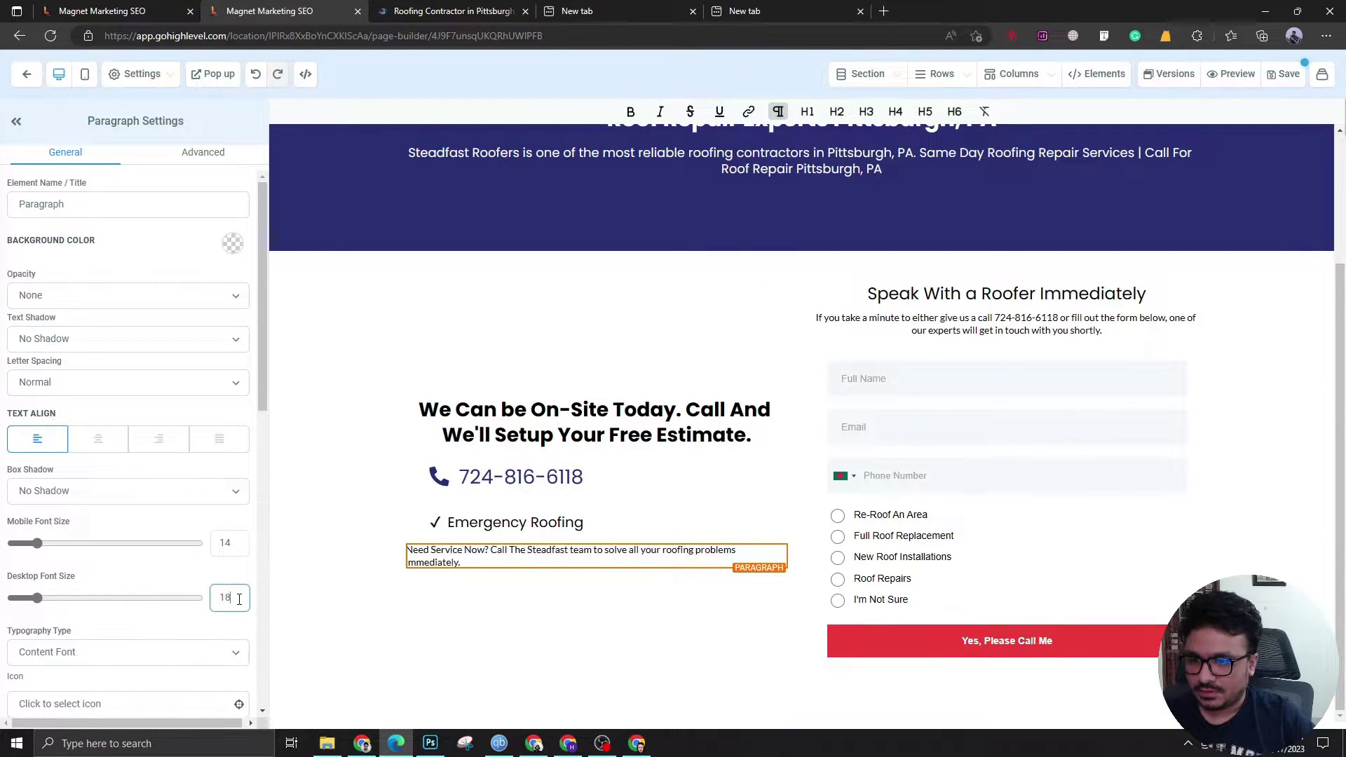
text(18)
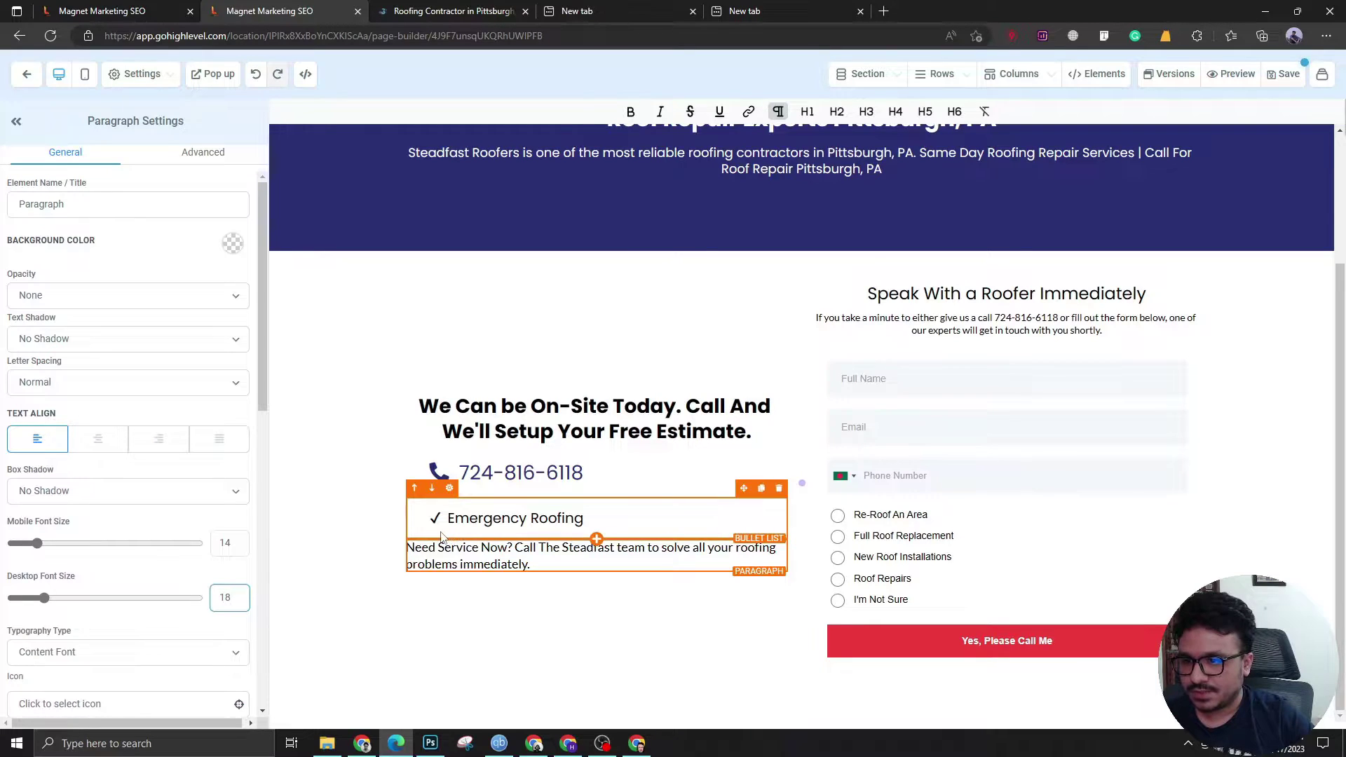
double_click(226, 597)
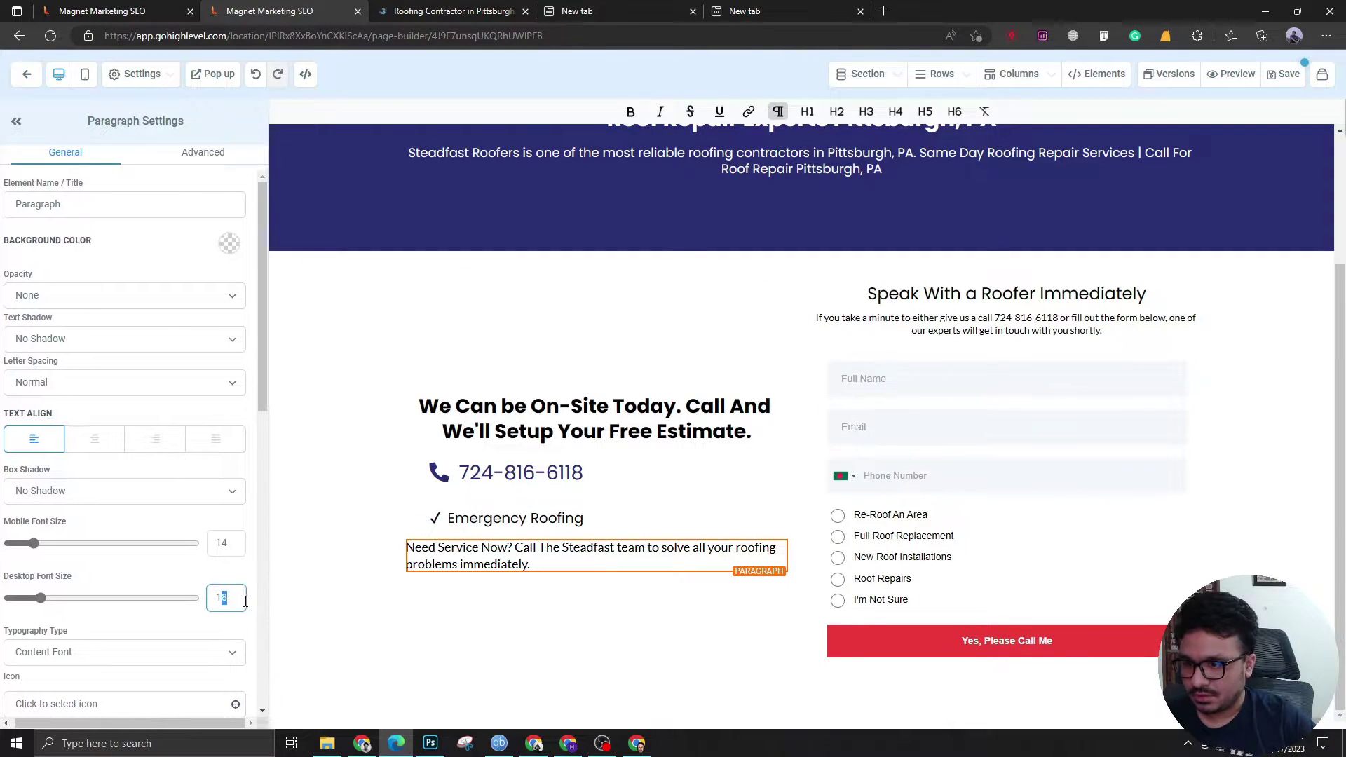
text(6)
Set the left padding to 0 on both the Emergency Roofing bullet list and the phone number list.
click(490, 520)
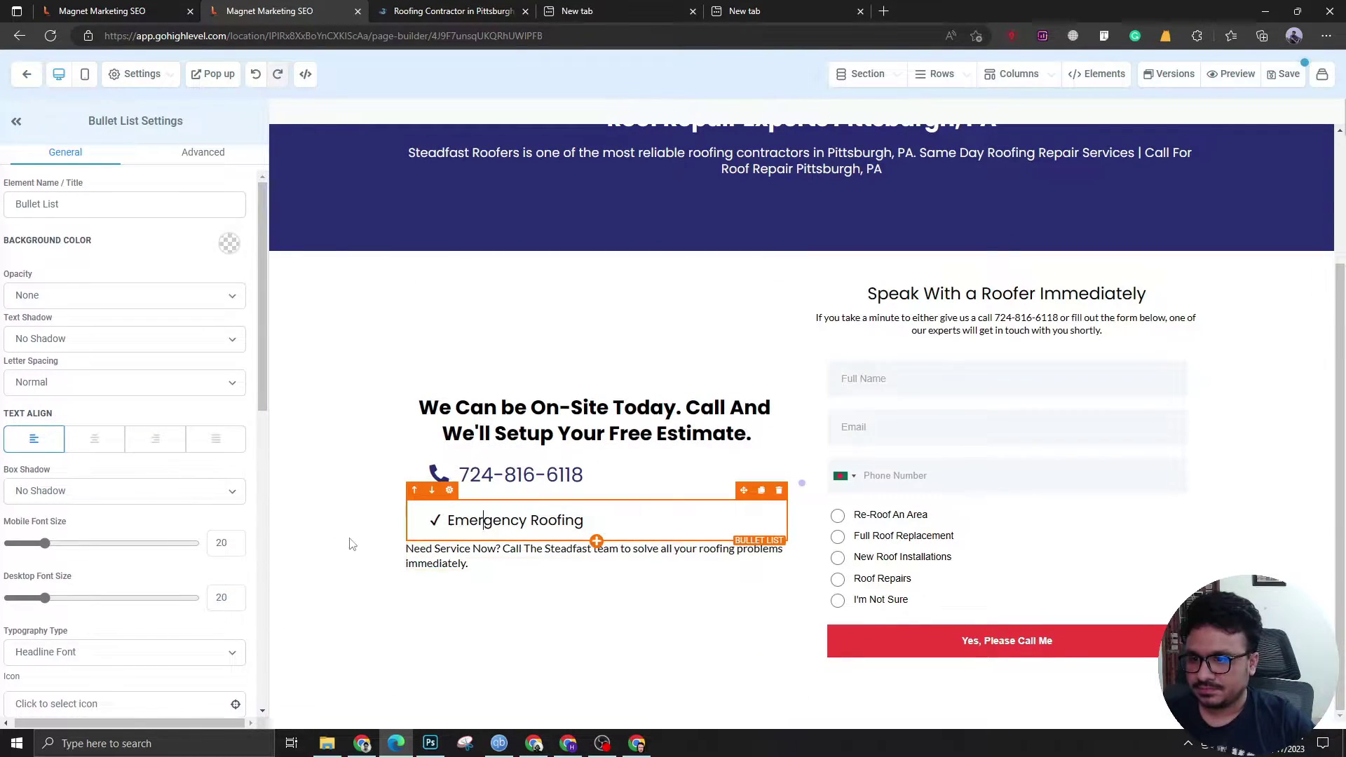
scroll(153, 567, down, 3)
scroll(152, 568, down, 8)
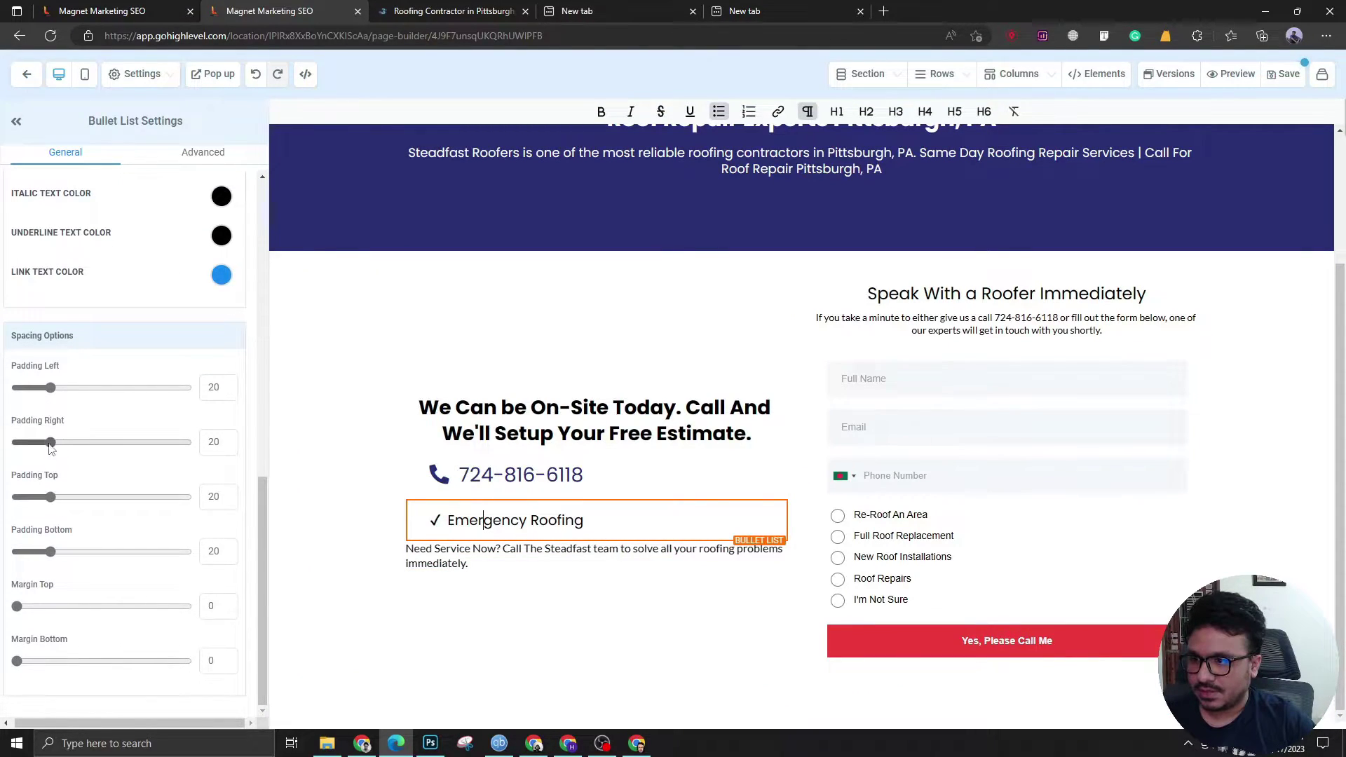
drag(50, 387, 15, 390)
click(484, 476)
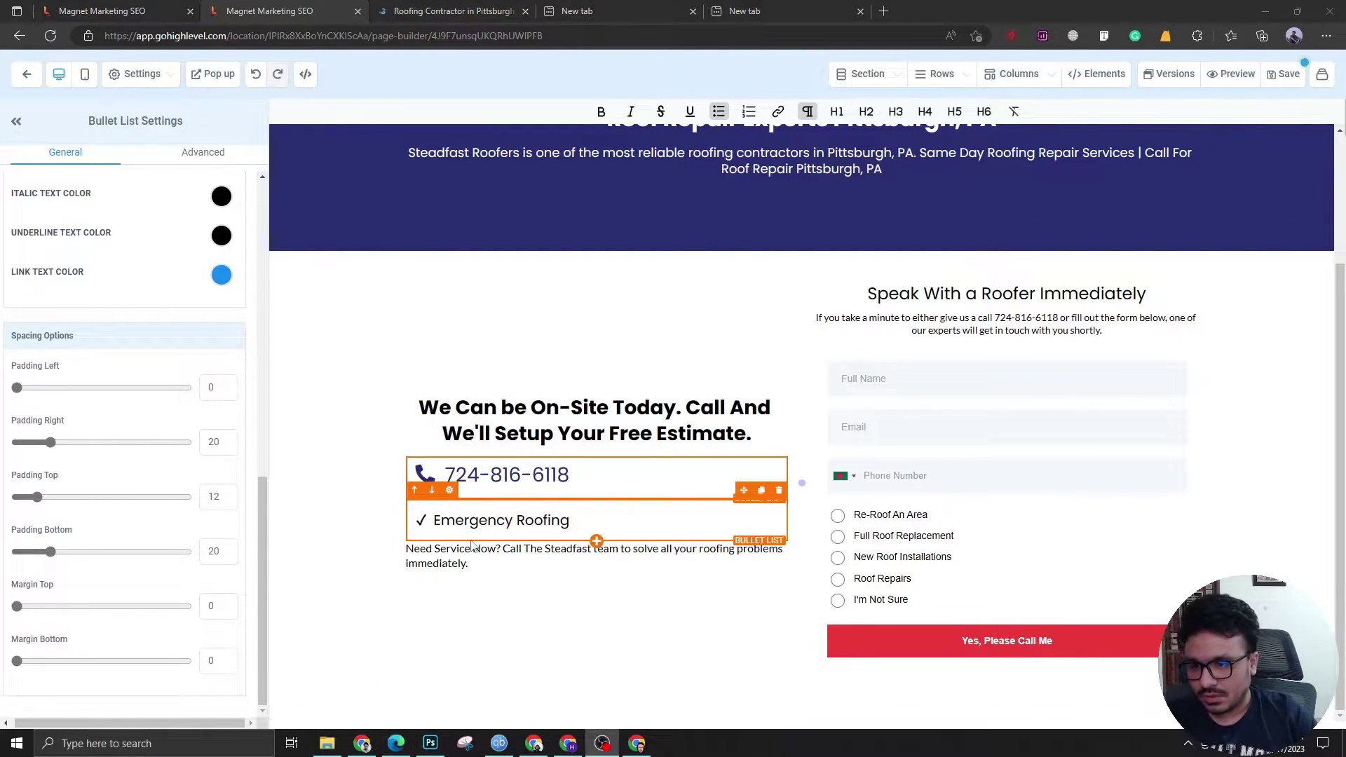
Set the bottom padding of the phone number list to 30.
click(584, 552)
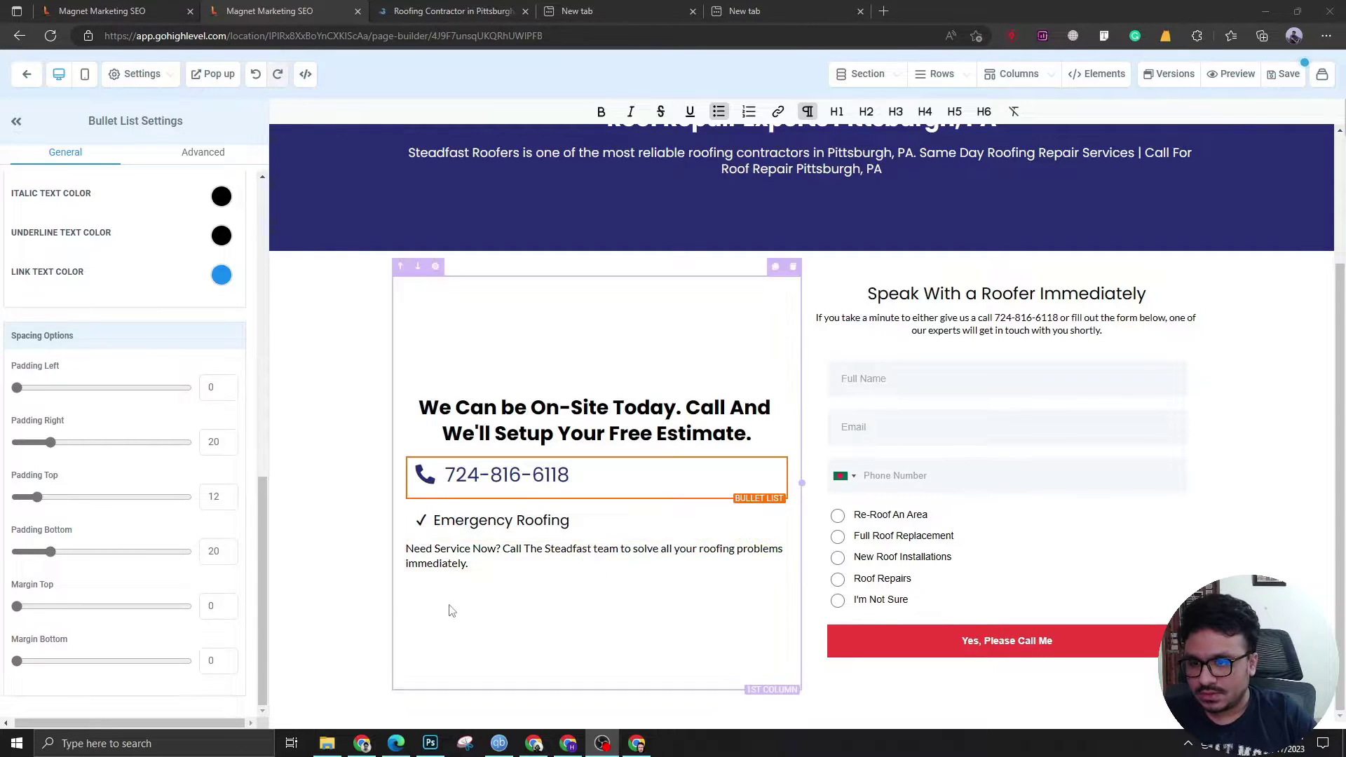
click(566, 519)
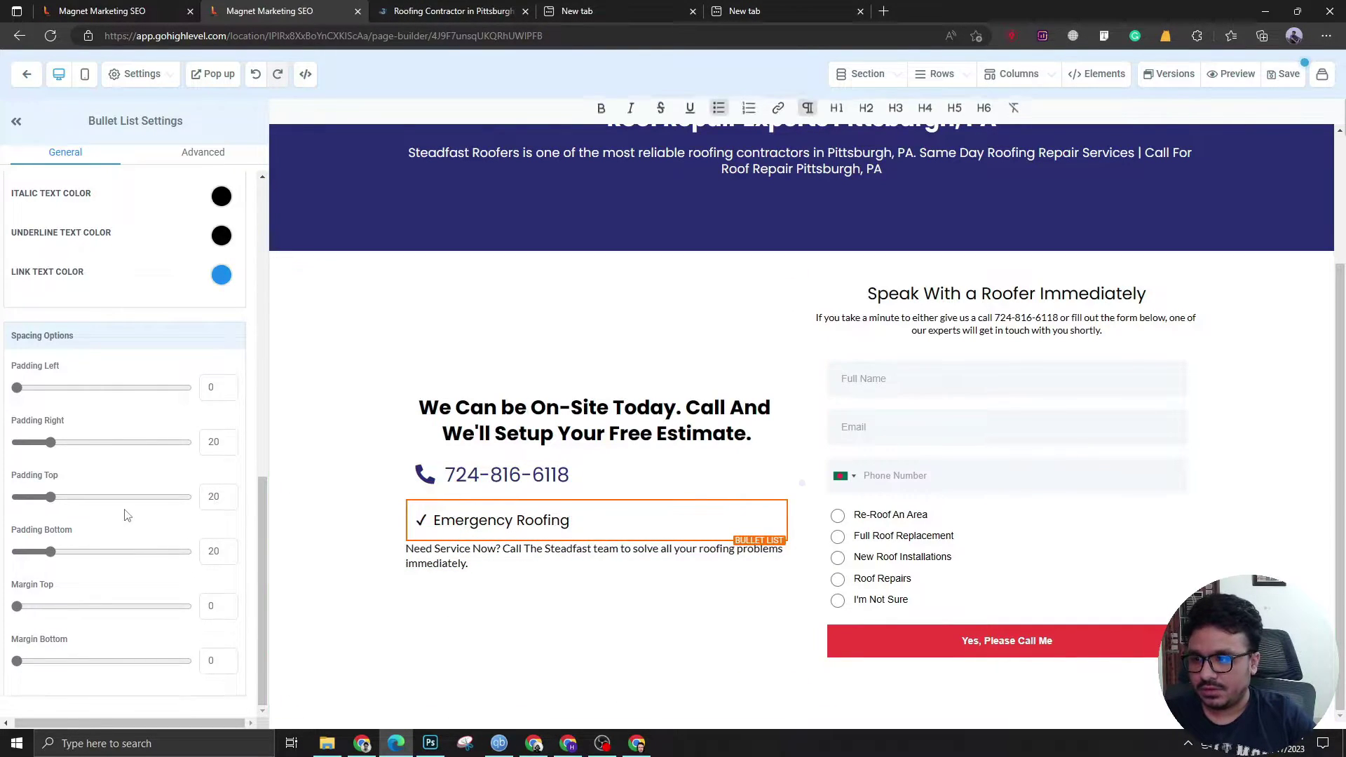
drag(50, 554, 69, 556)
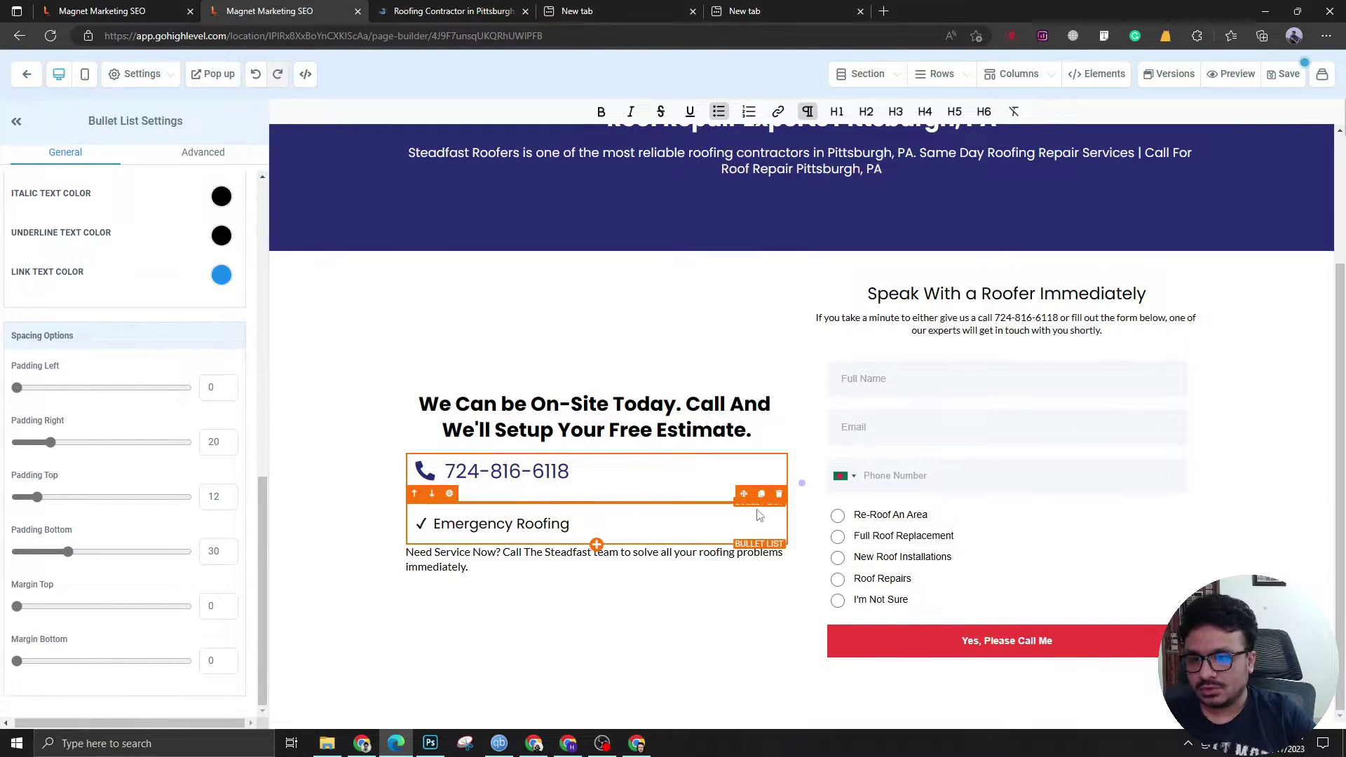
Duplicate the Emergency Roofing bullet list, move the copy below the paragraph and change its text to "Roofing Repairs".
click(763, 495)
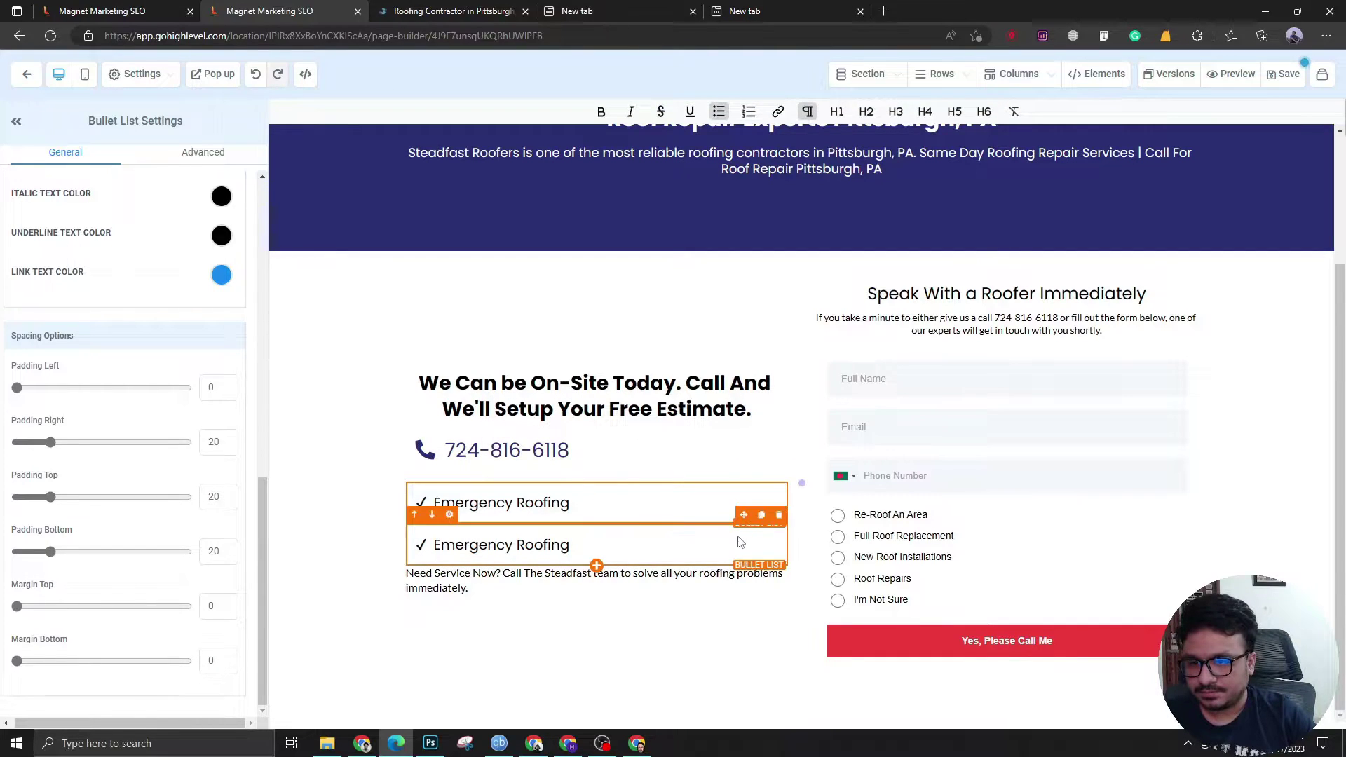
drag(743, 516, 699, 587)
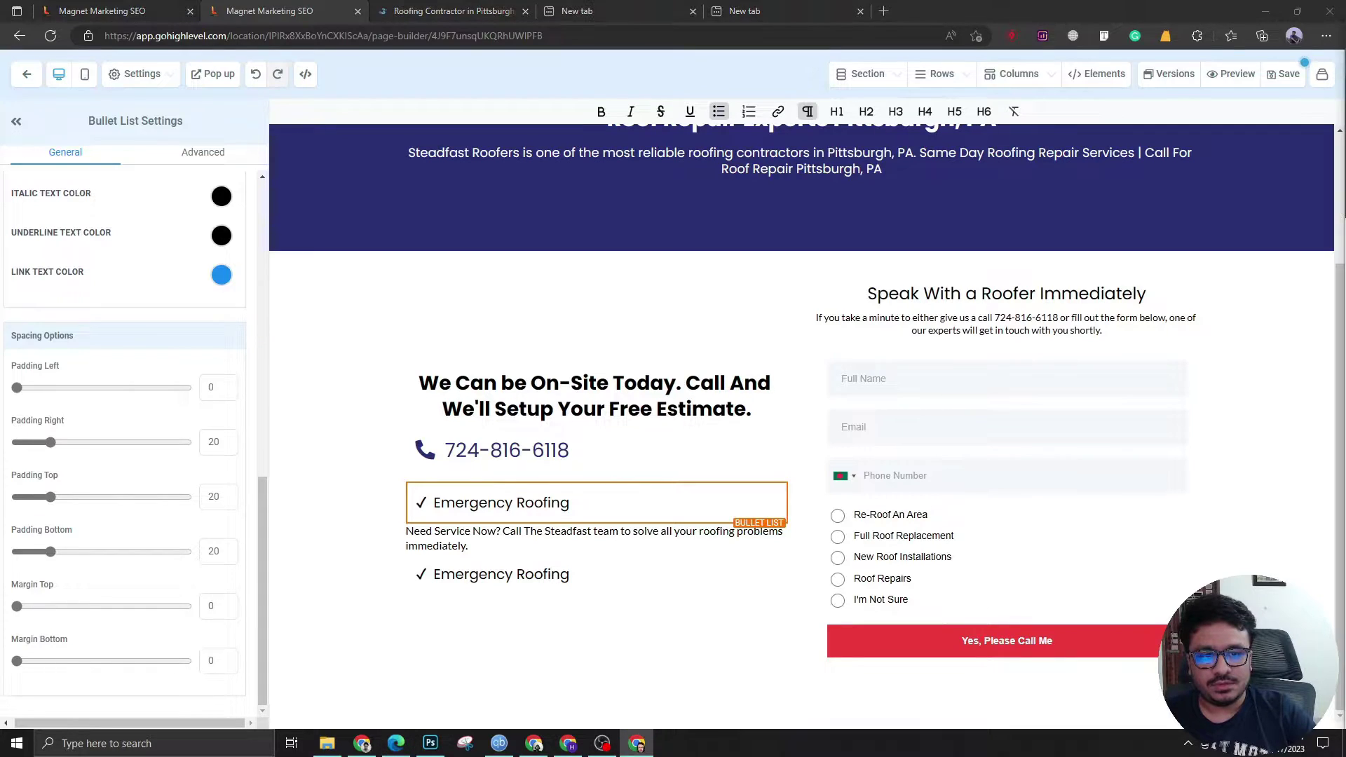
triple_click(490, 575)
text(Roofing Repairs)
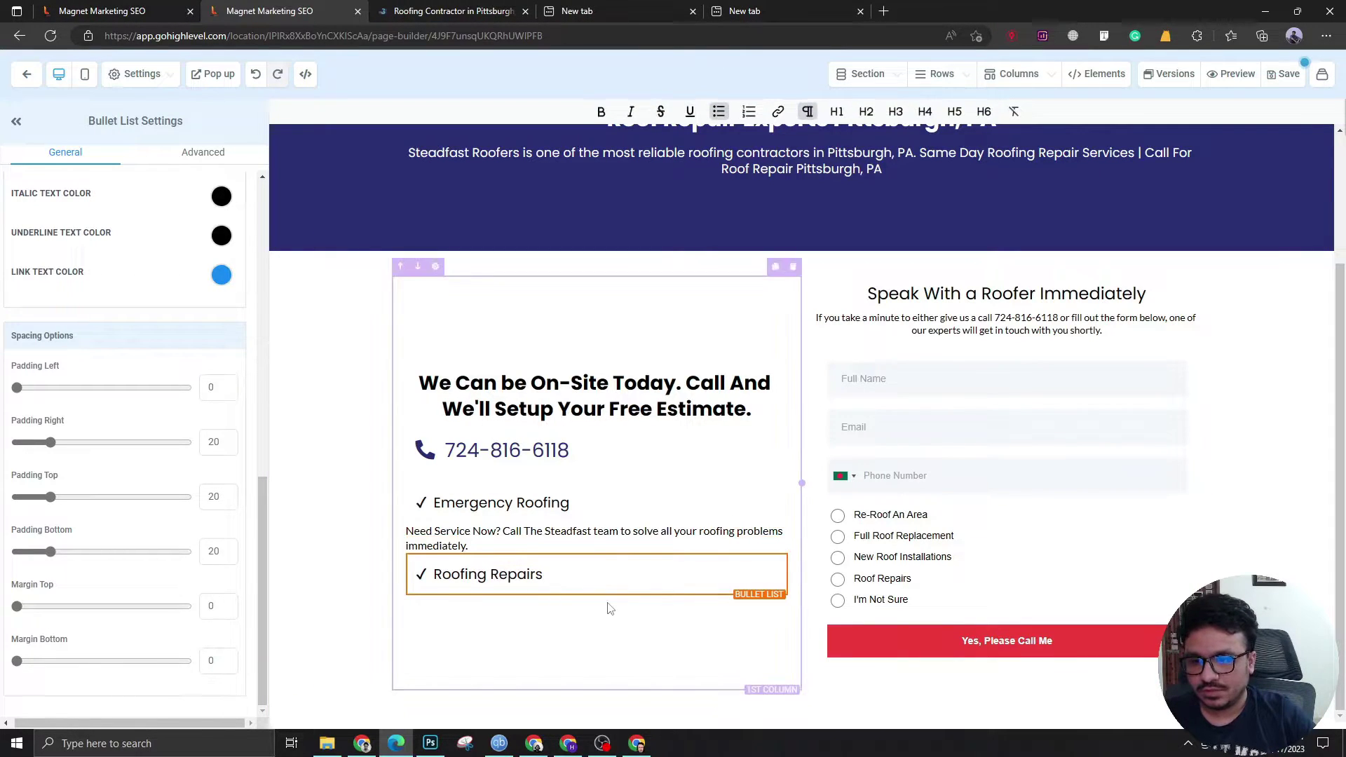
Place a copy of the paragraph below Roofing Repairs, reading "A leaking or damaged roof is a very common problem and can often be a simple fix.".
click(751, 527)
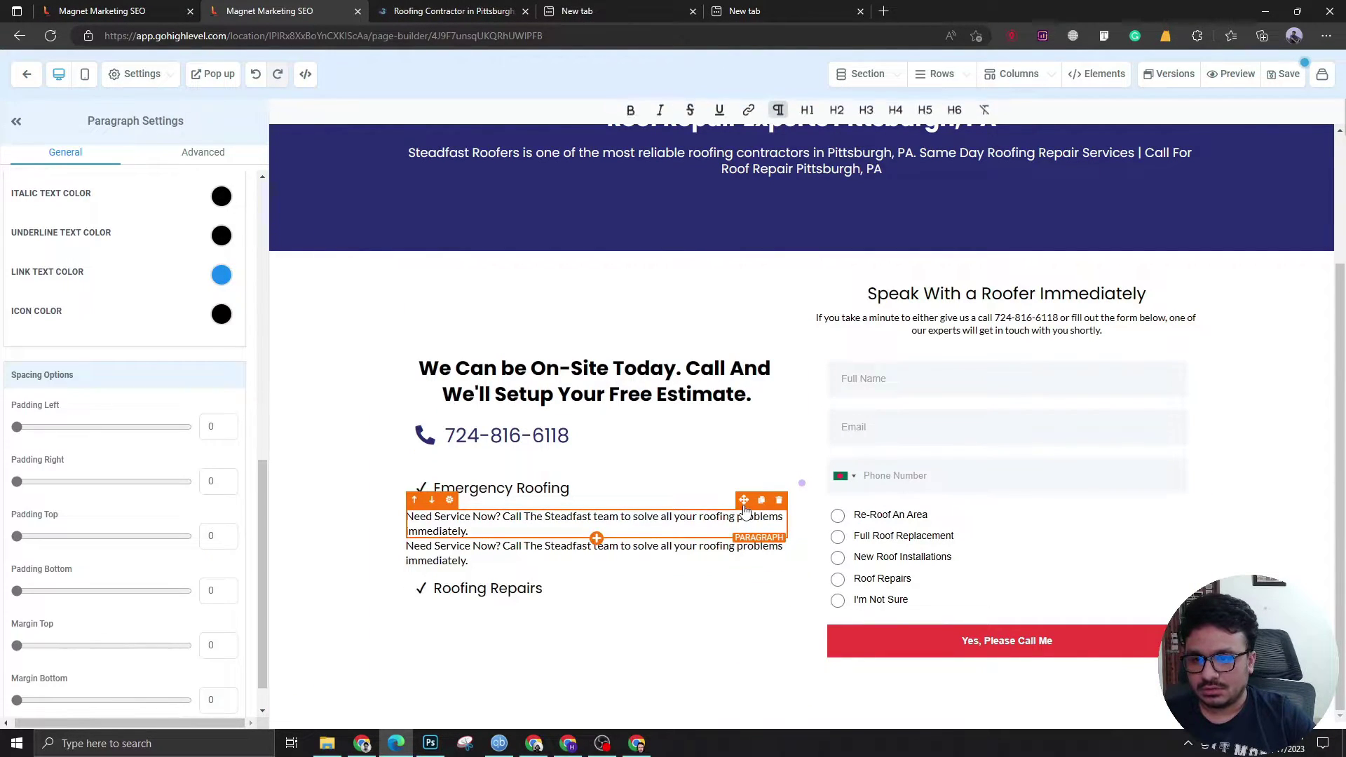
drag(744, 500, 720, 589)
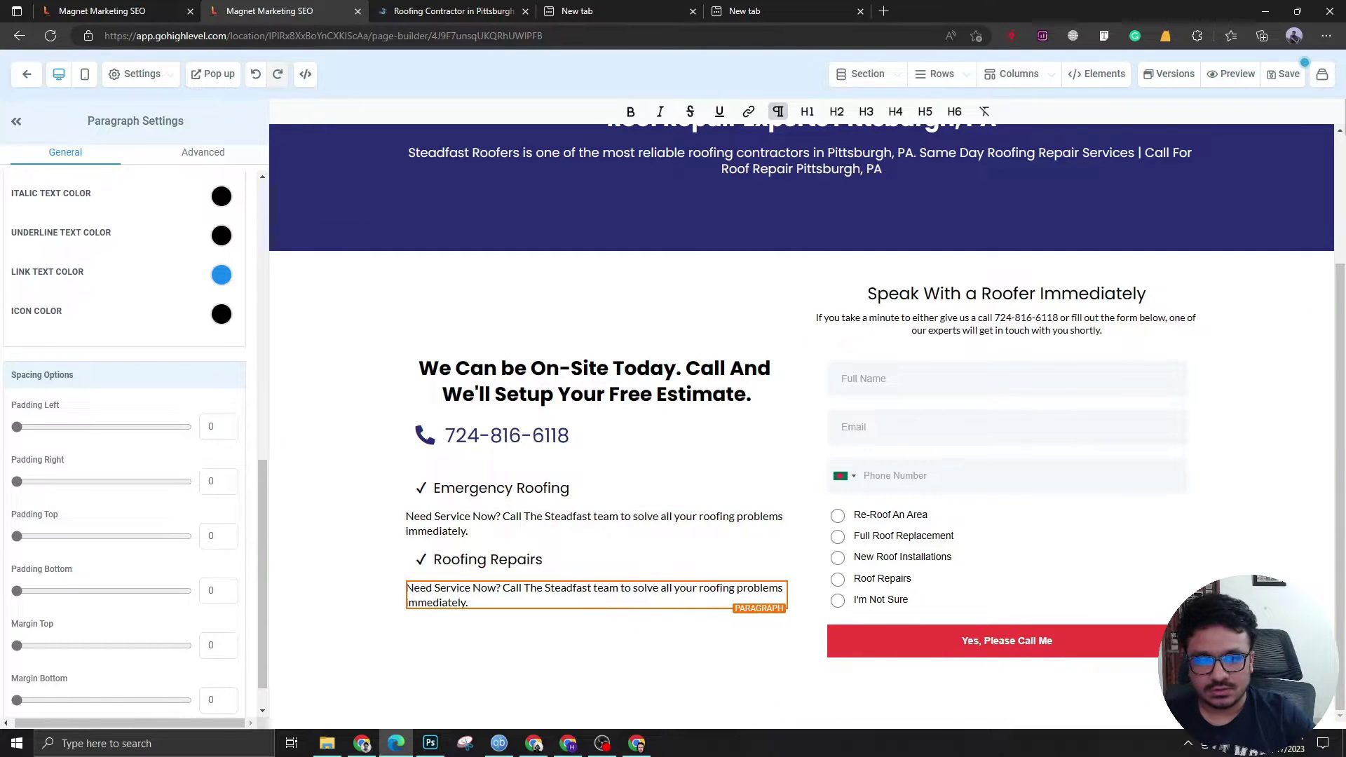
Add bullet "Roof Replacements & Installations" with the paragraph "Our experts can effectively plan and execute any style and type of roof replacement or new roof installation.".
click(737, 561)
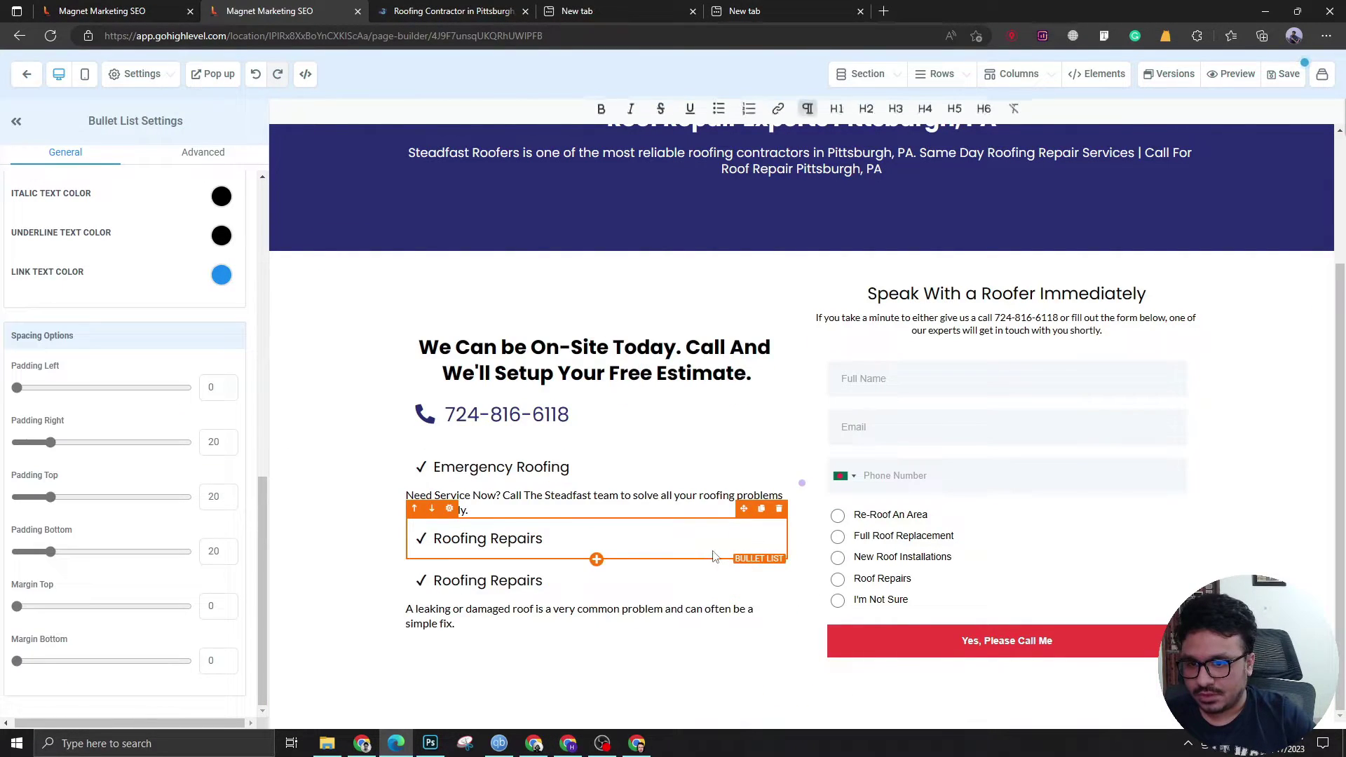
drag(744, 551, 736, 617)
triple_click(595, 626)
text(Our experts can effectively plan and execute any style and type of roof replacement or new roof installation.)
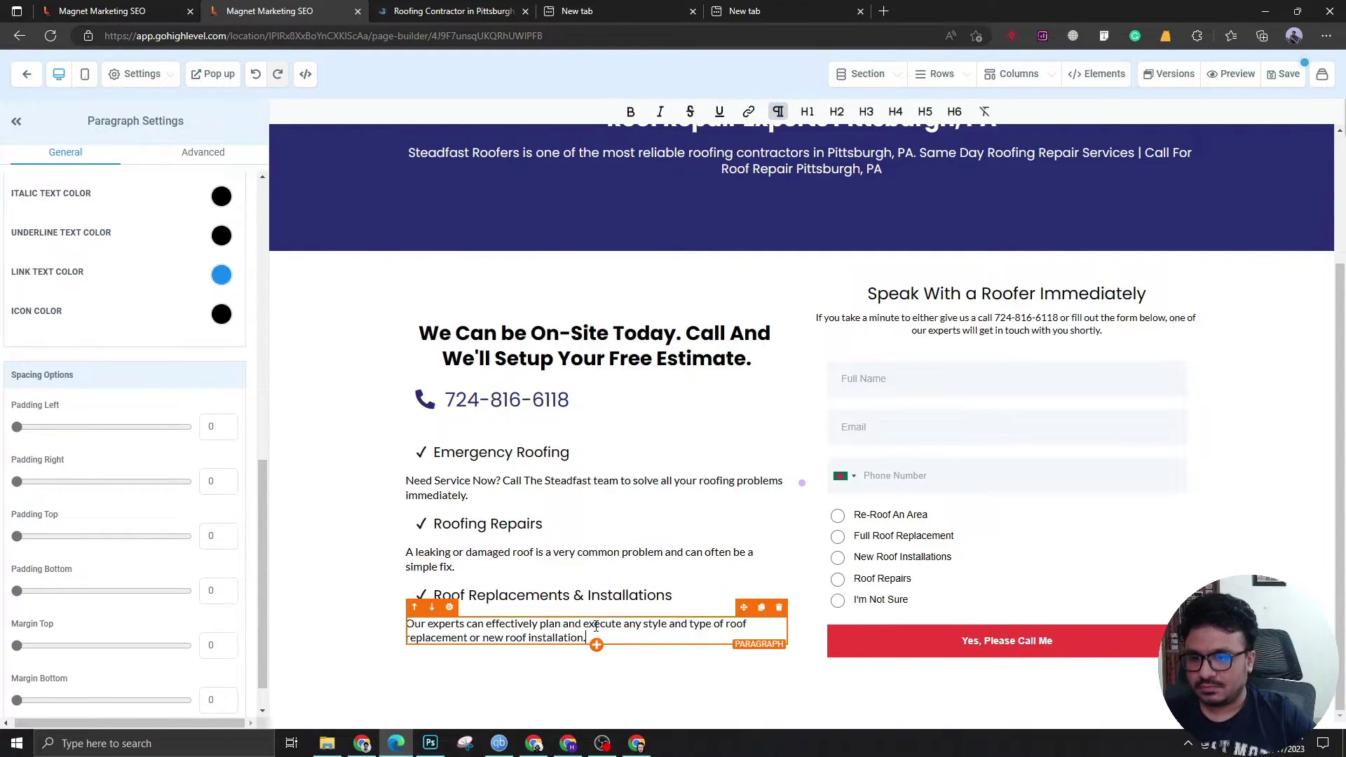
Left-align the "We Can be On-Site Today" headline above the phone number and save the page.
click(298, 631)
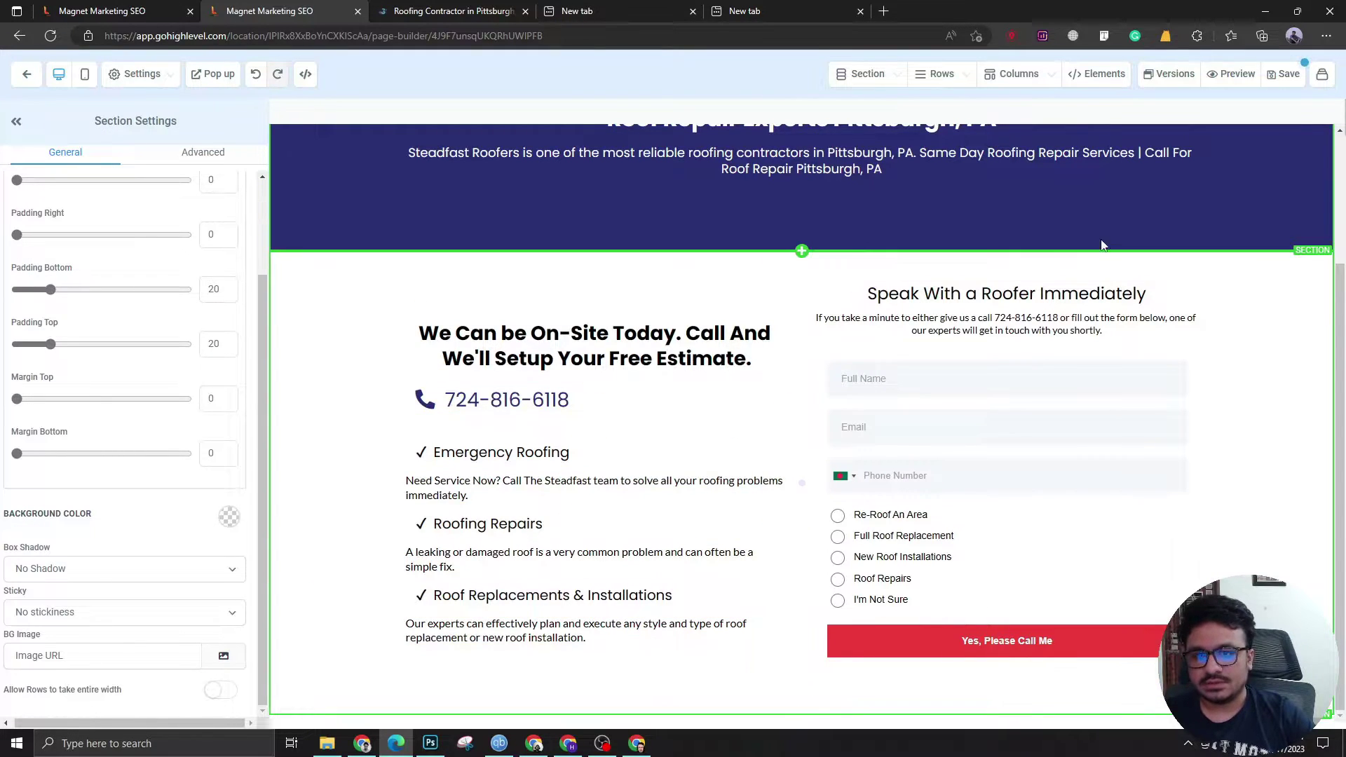
click(606, 358)
scroll(87, 440, up, 3)
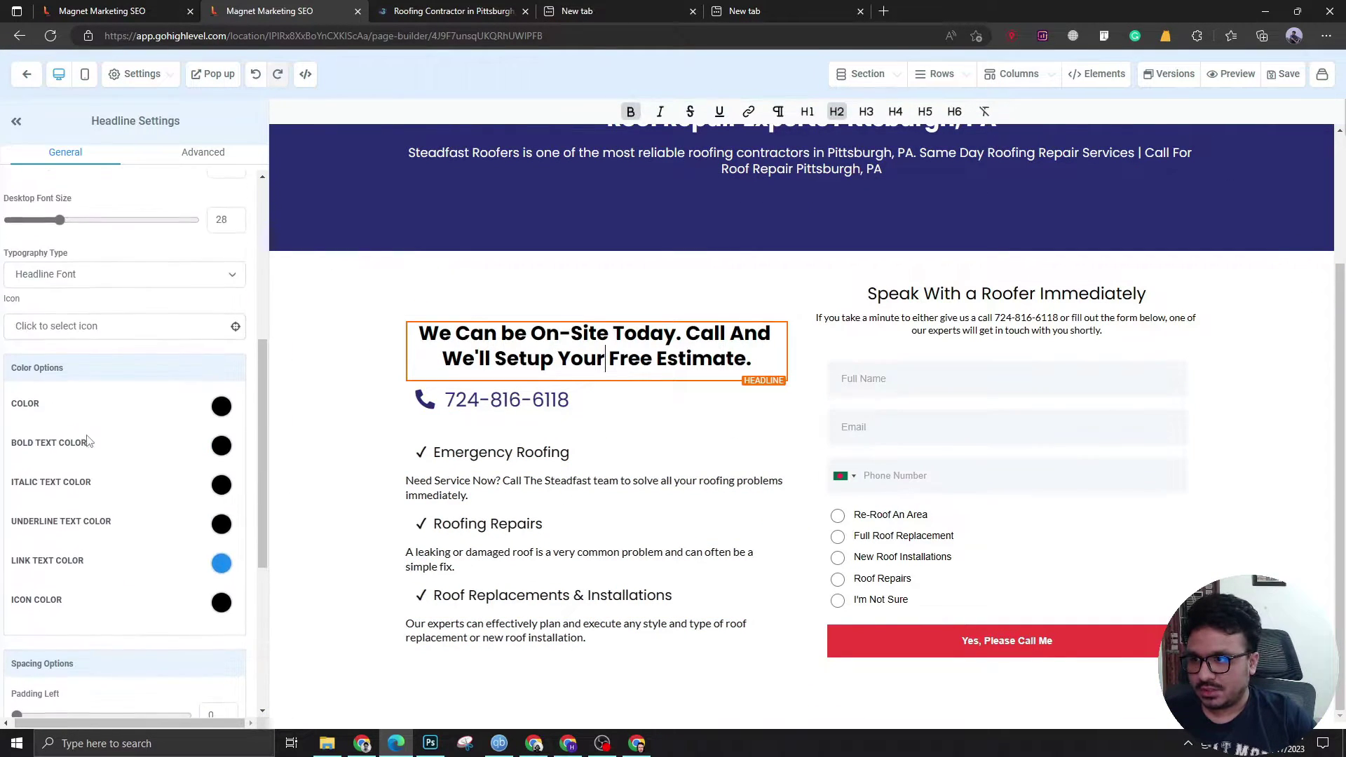
scroll(87, 440, up, 5)
click(39, 389)
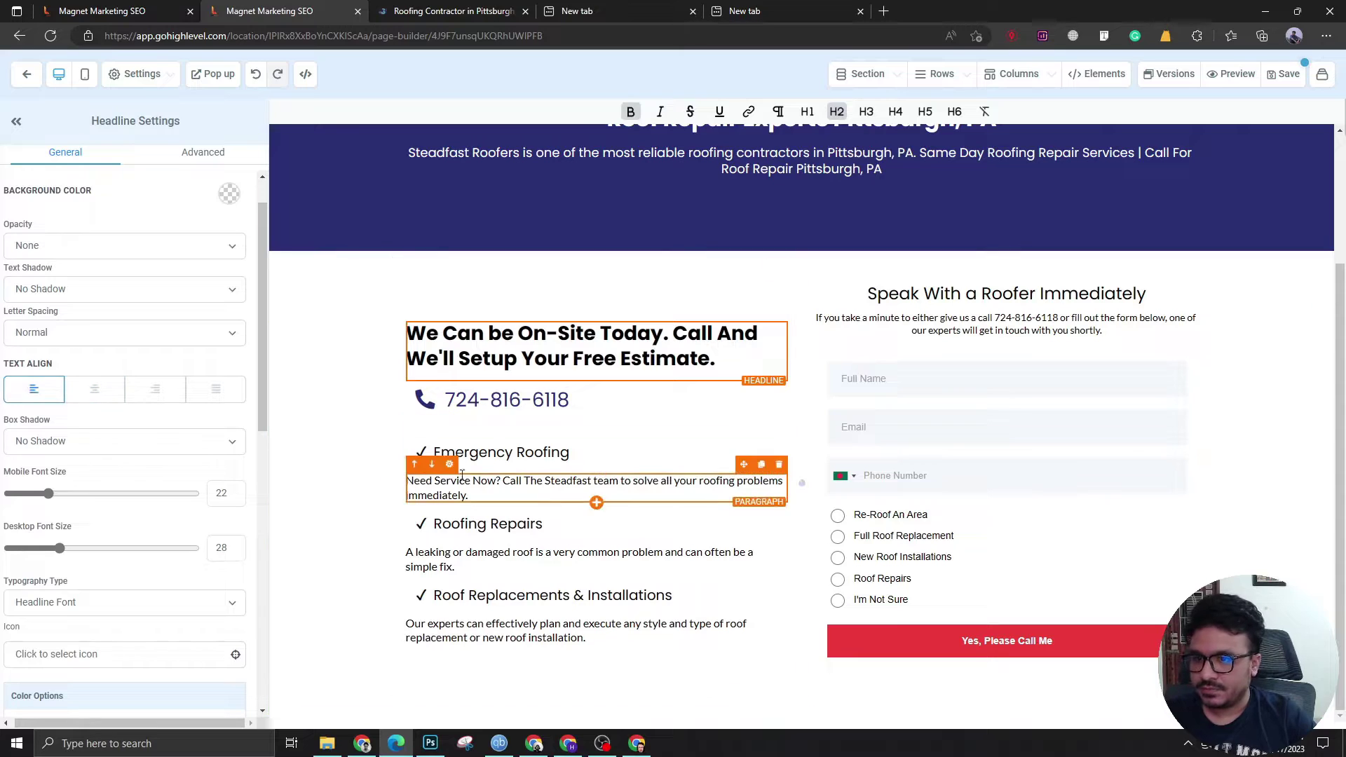
click(1286, 75)
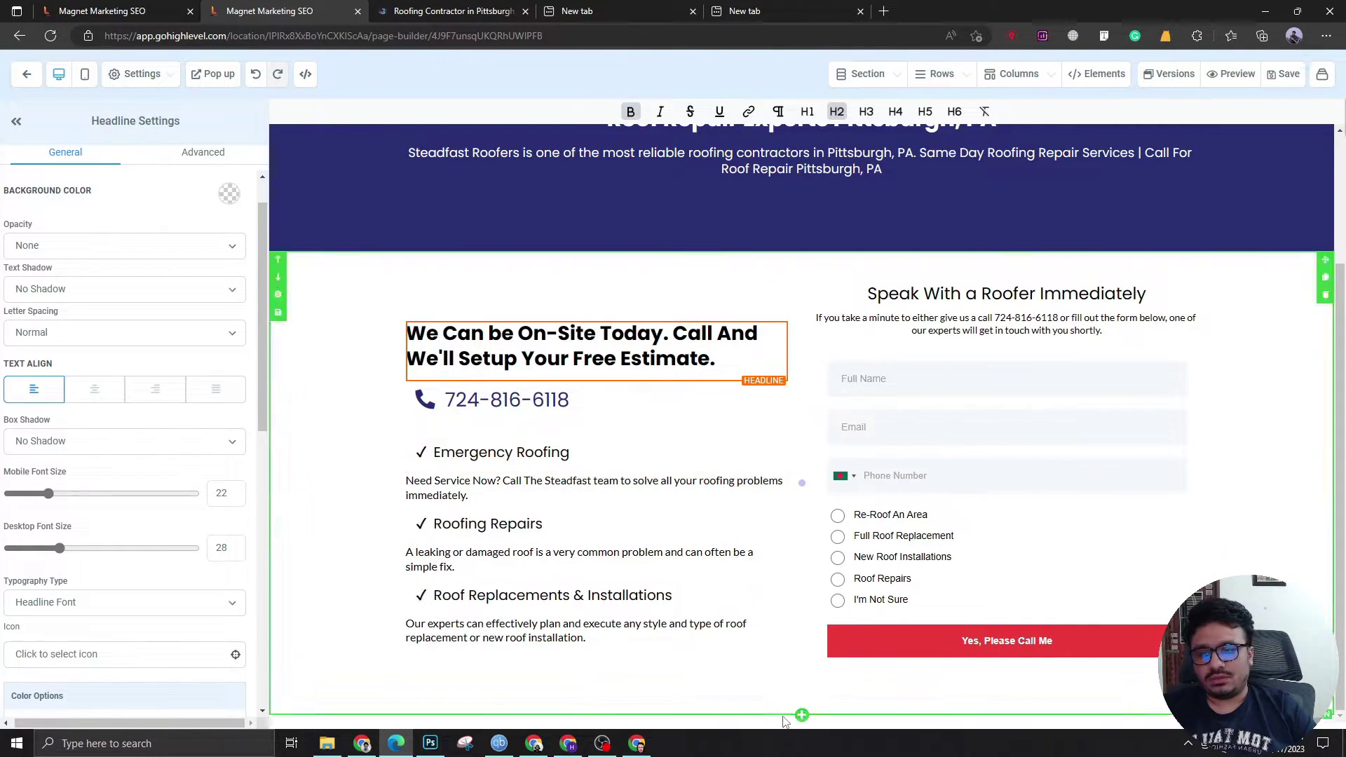
Add a full-width section below the lead form section and insert two 3-column rows in it.
click(802, 716)
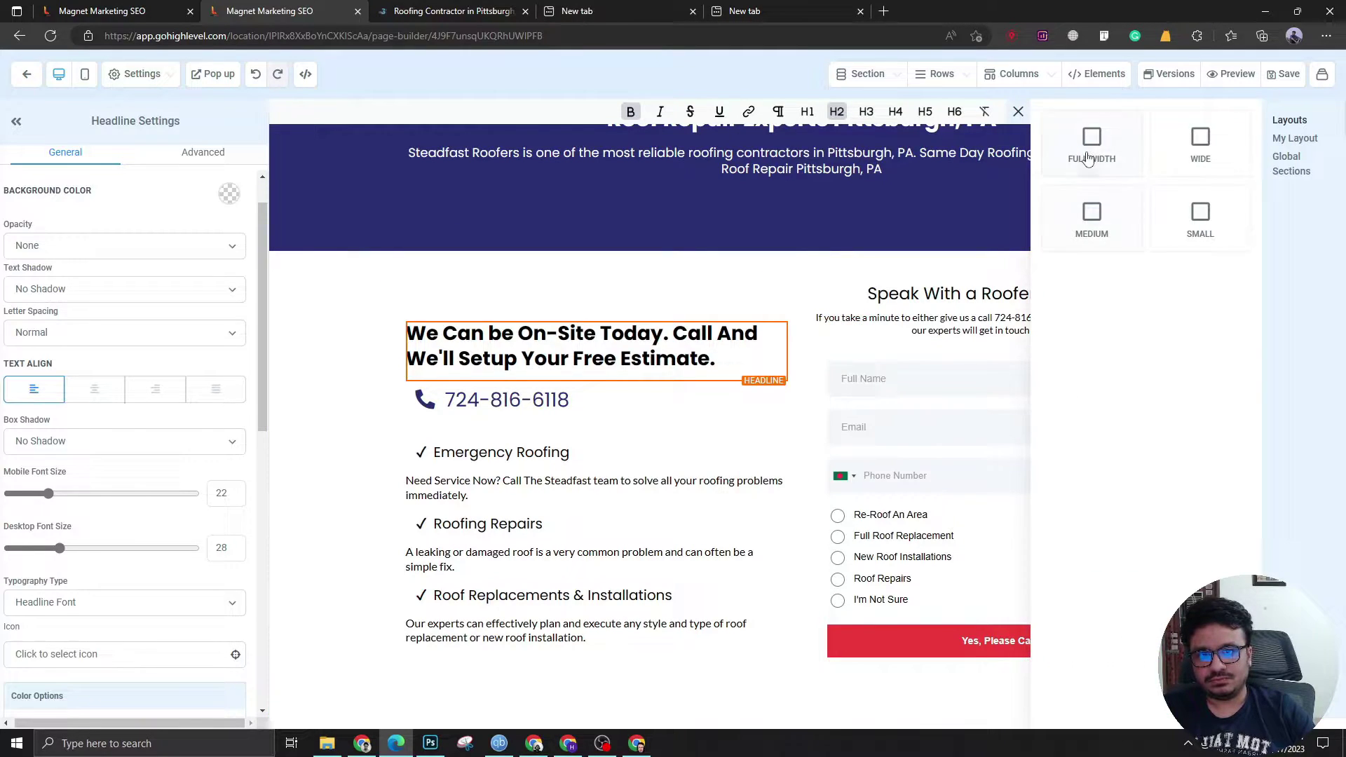
click(846, 509)
scroll(772, 694, down, 2)
click(801, 666)
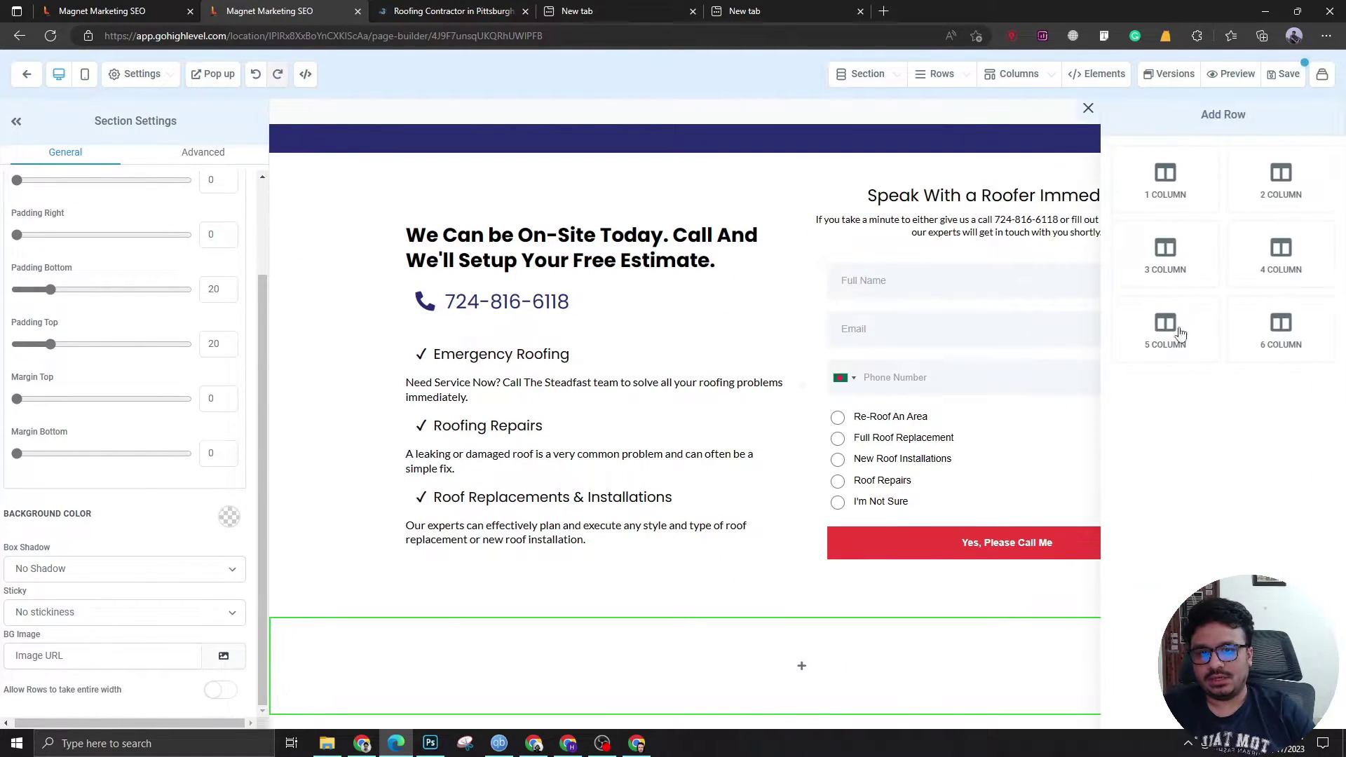
click(1164, 256)
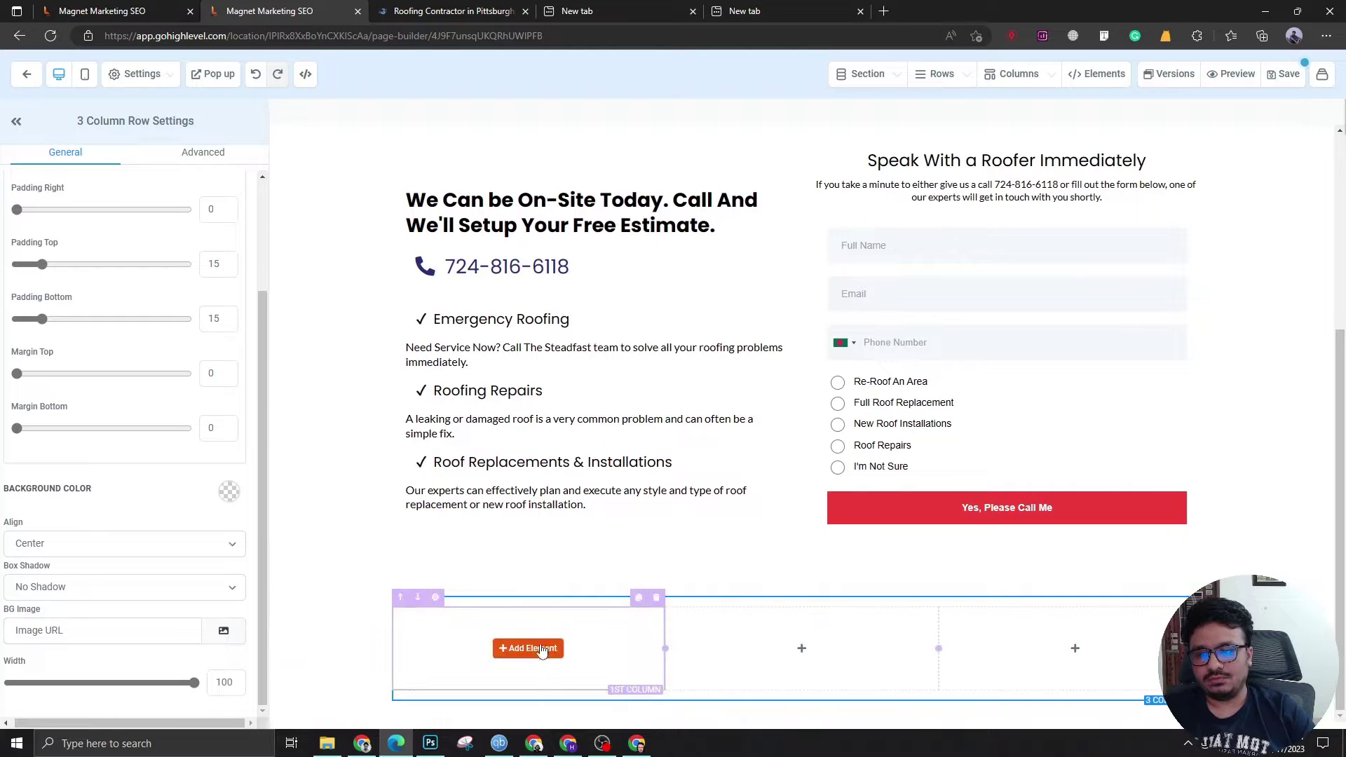
click(799, 703)
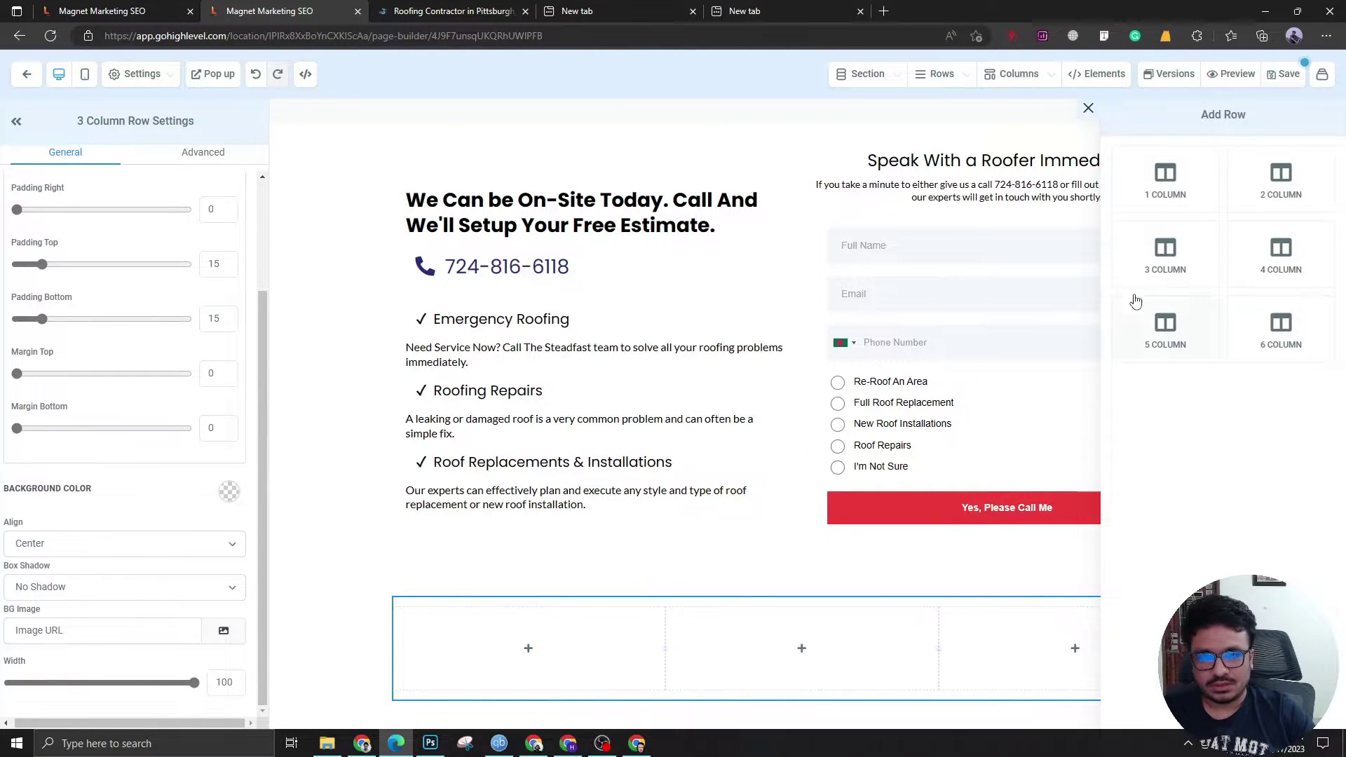
click(1165, 253)
Add a sub-headline reading "Affordable Roofing Solutions" to the middle column of the upper 3-column row.
scroll(685, 701, down, 2)
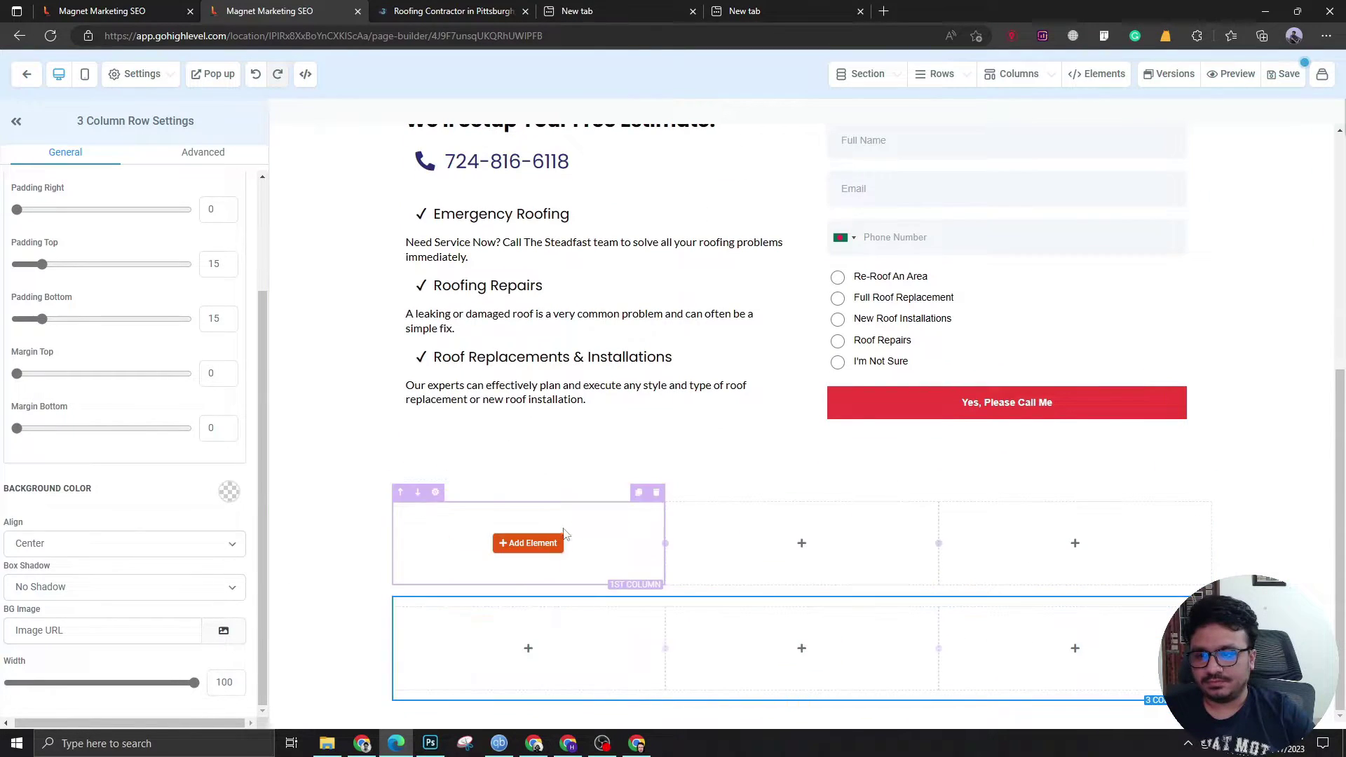
click(786, 554)
click(1192, 211)
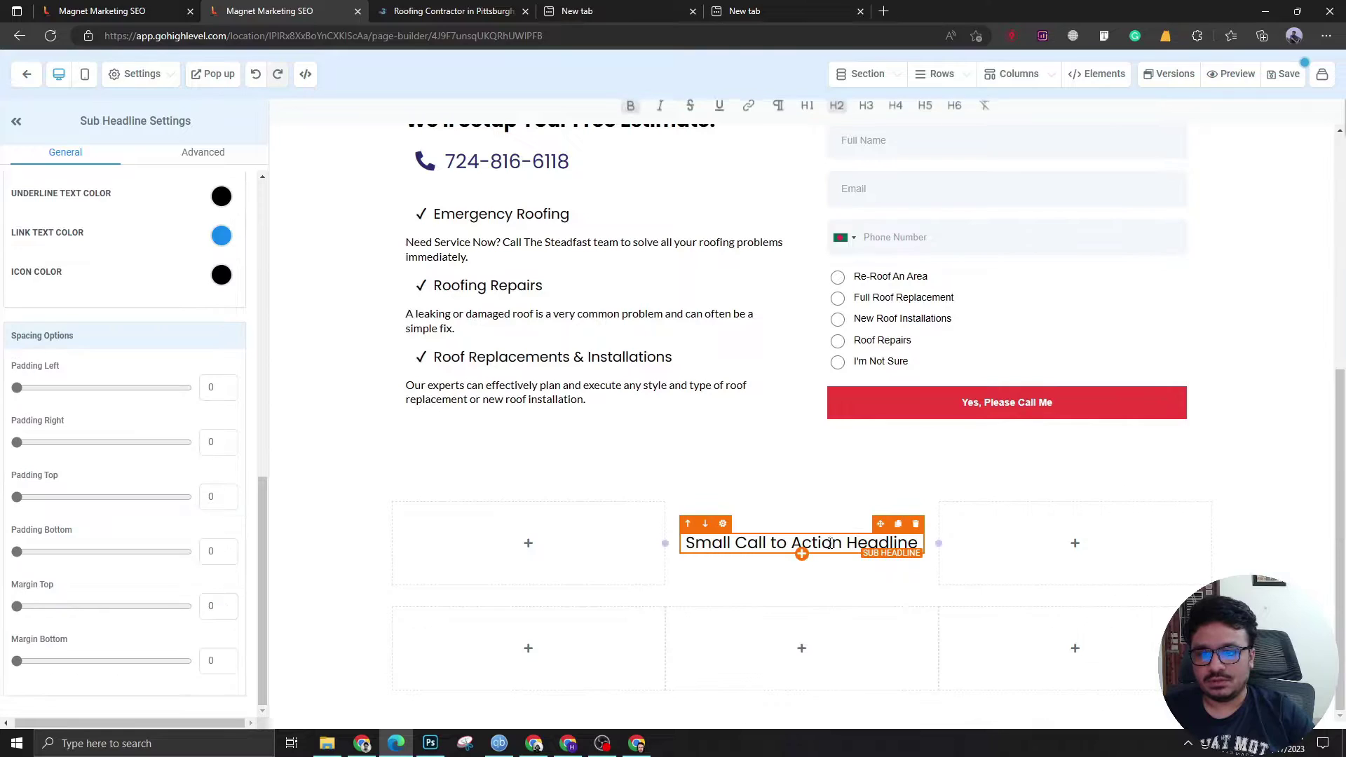
triple_click(829, 543)
text(Affor)
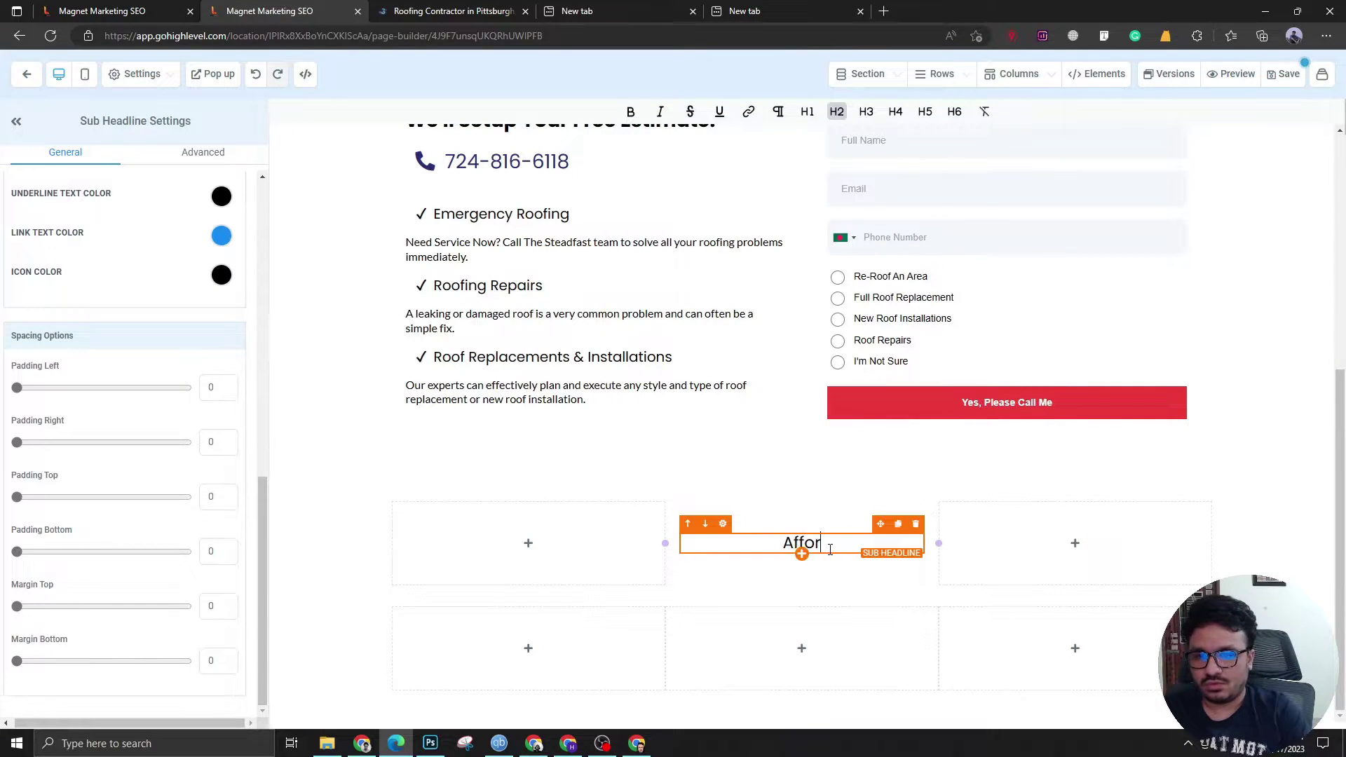
text(dable Roofing Sol)
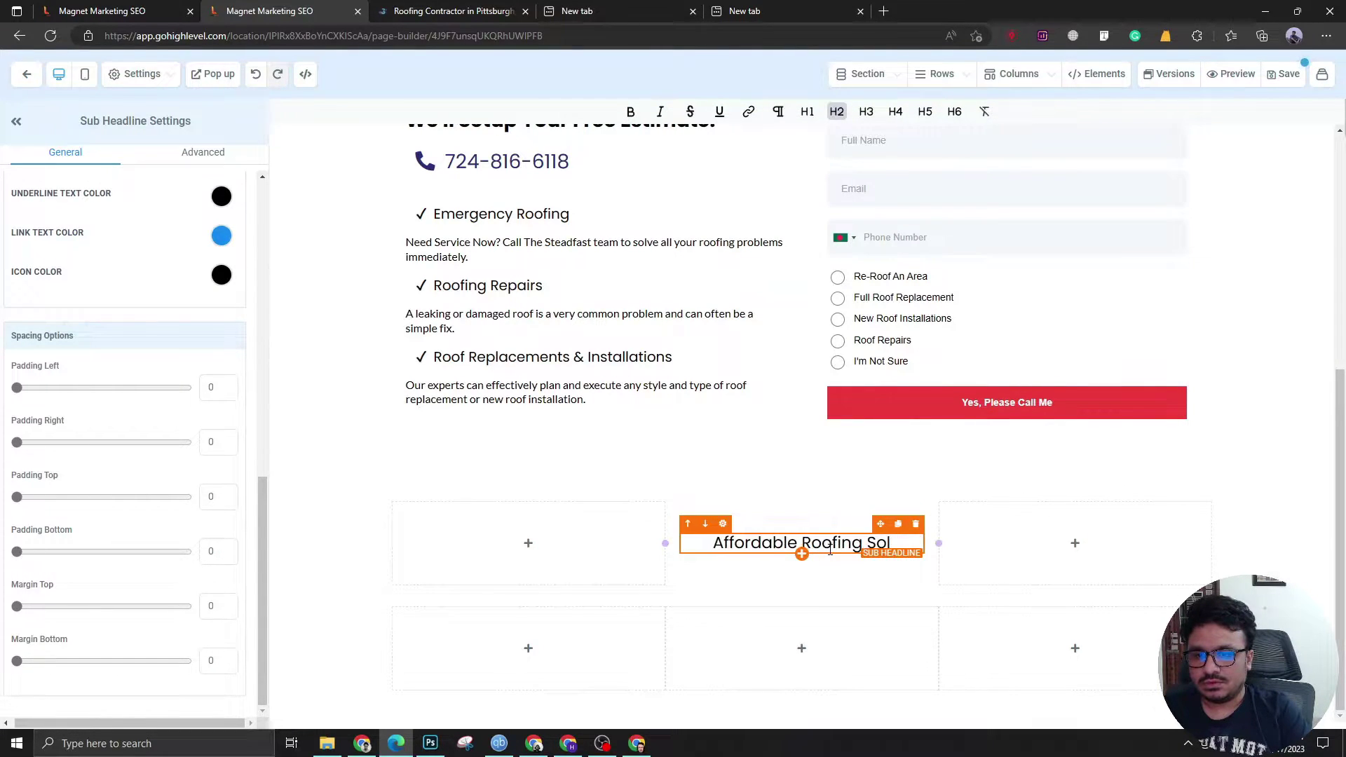
text(utions)
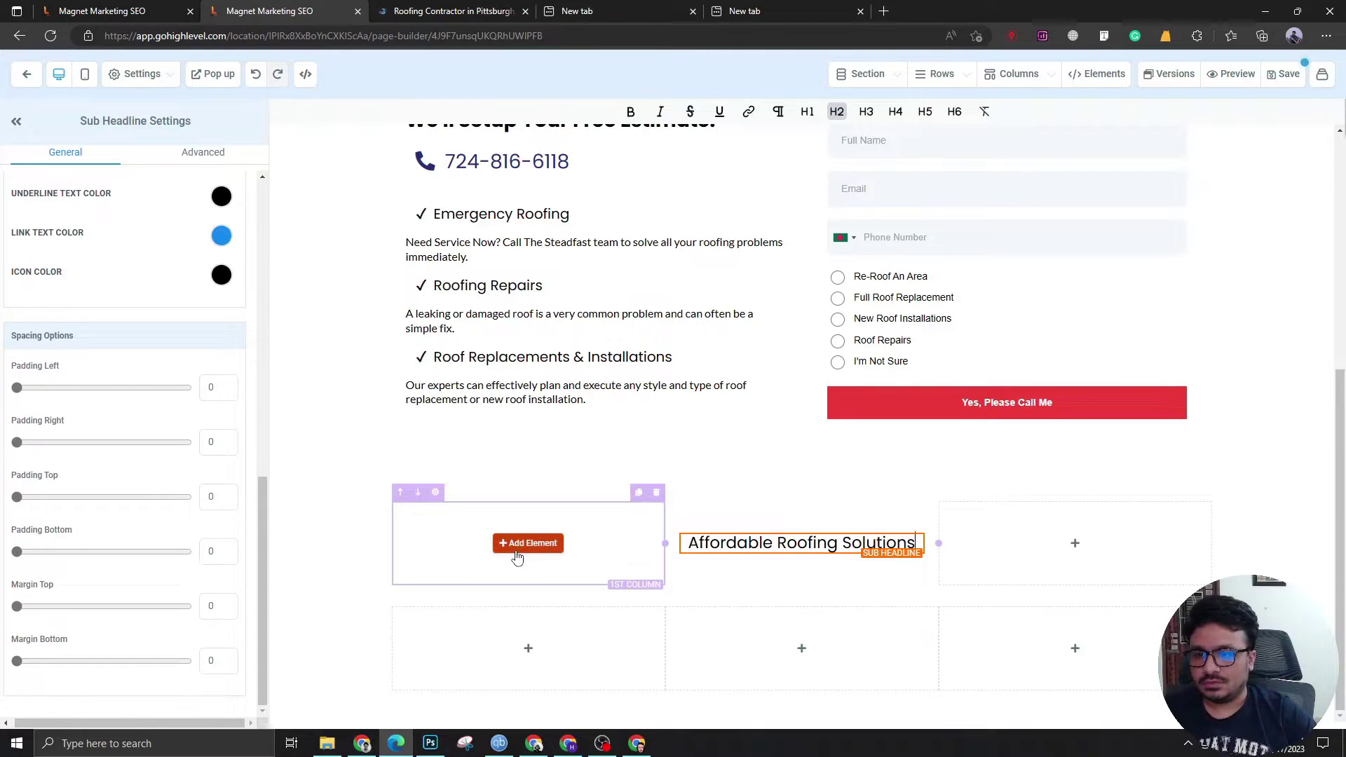
Add a divider to the first column of the upper 3-column row and duplicate it.
click(522, 550)
scroll(1108, 321, down, 10)
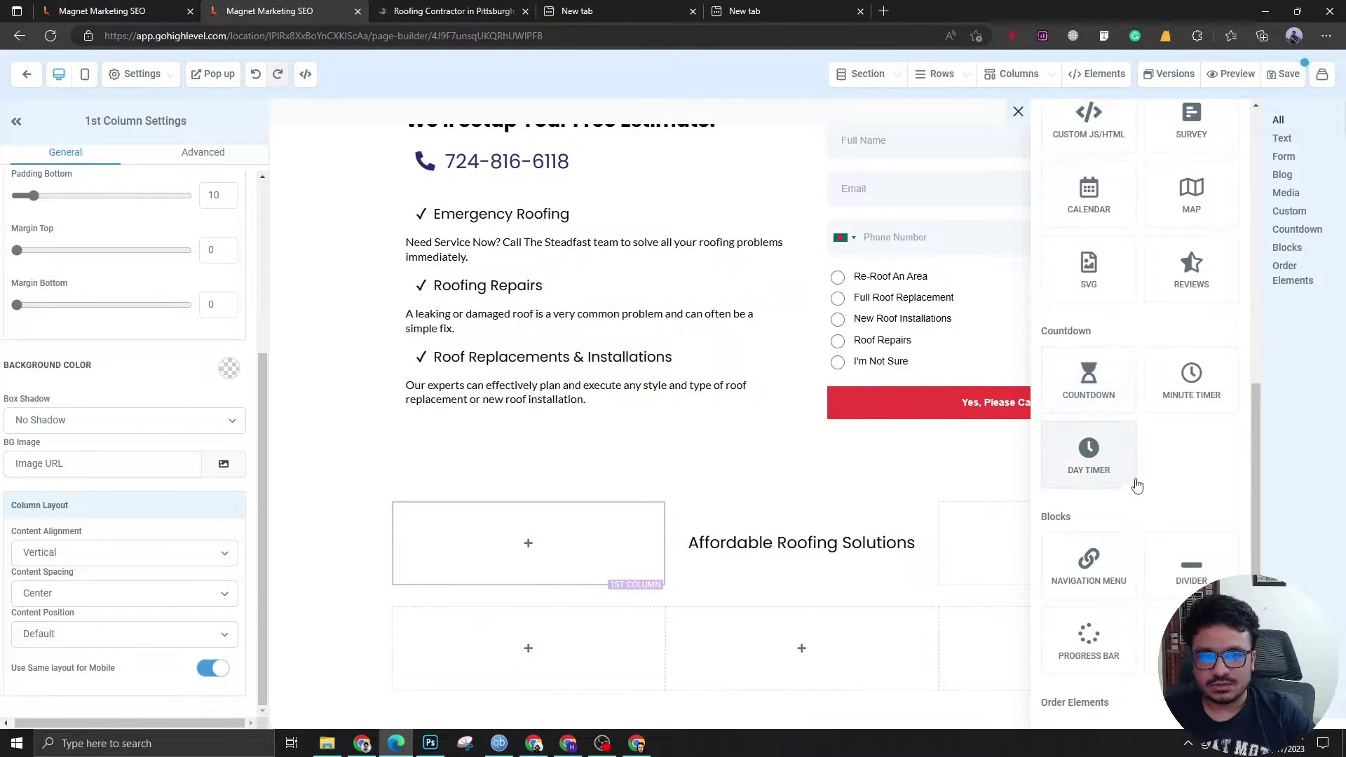
click(1167, 565)
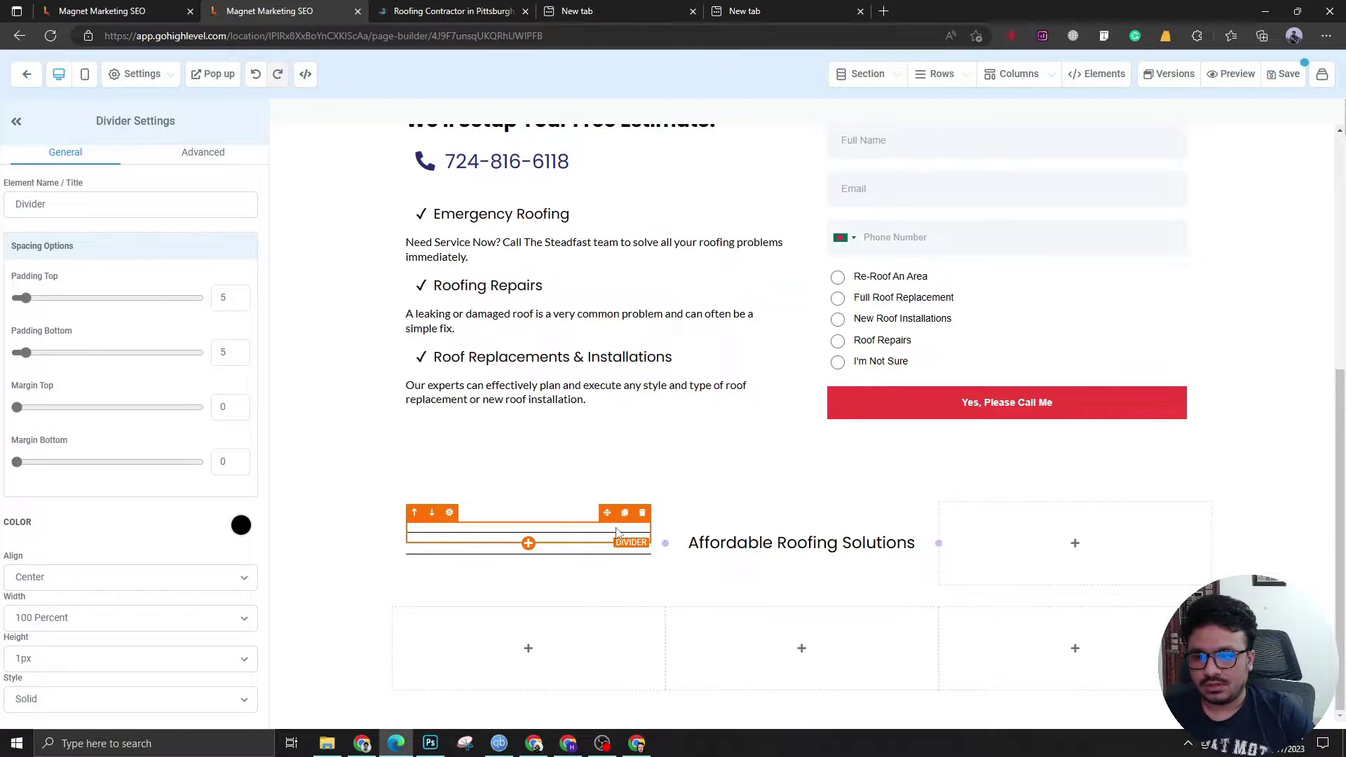
Move the duplicated divider into the third column of the upper row, beside the "Affordable Roofing Solutions" sub-headline.
drag(634, 527, 1027, 536)
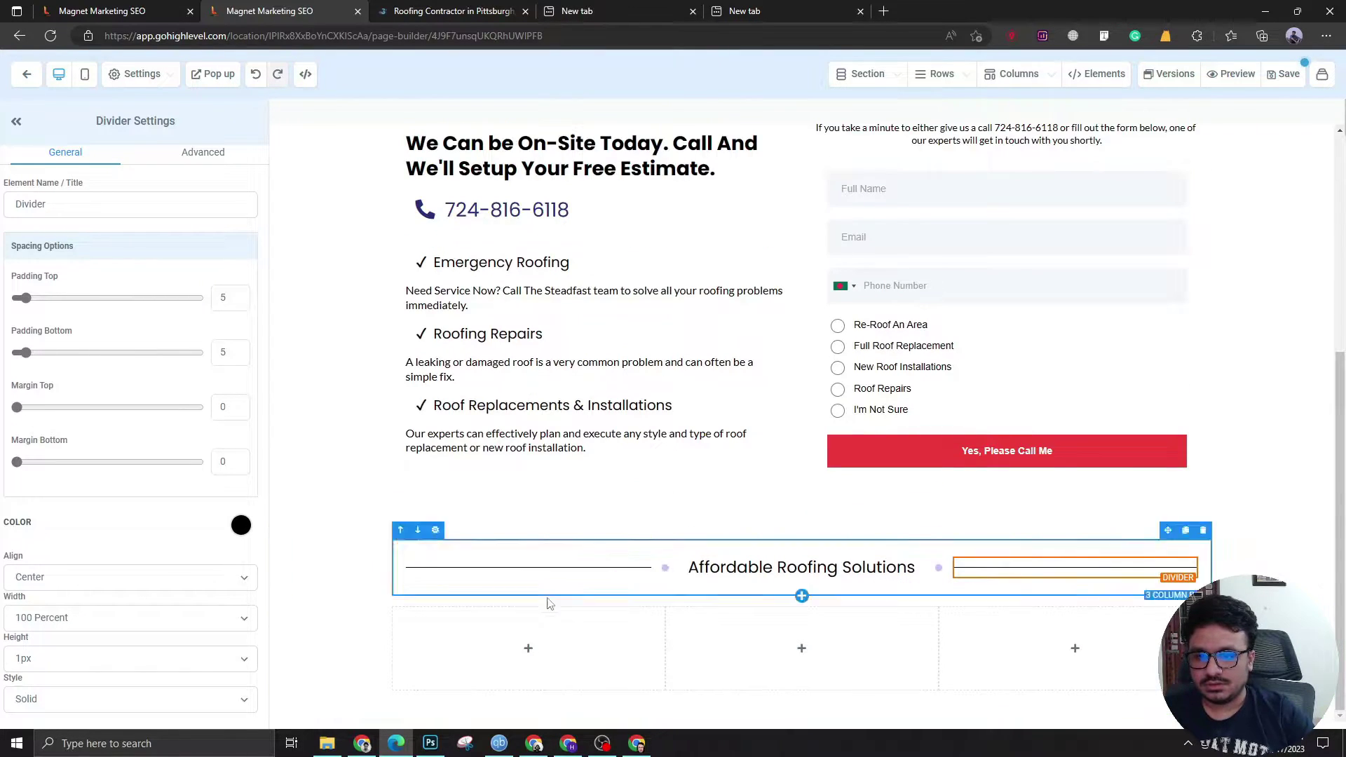
click(369, 592)
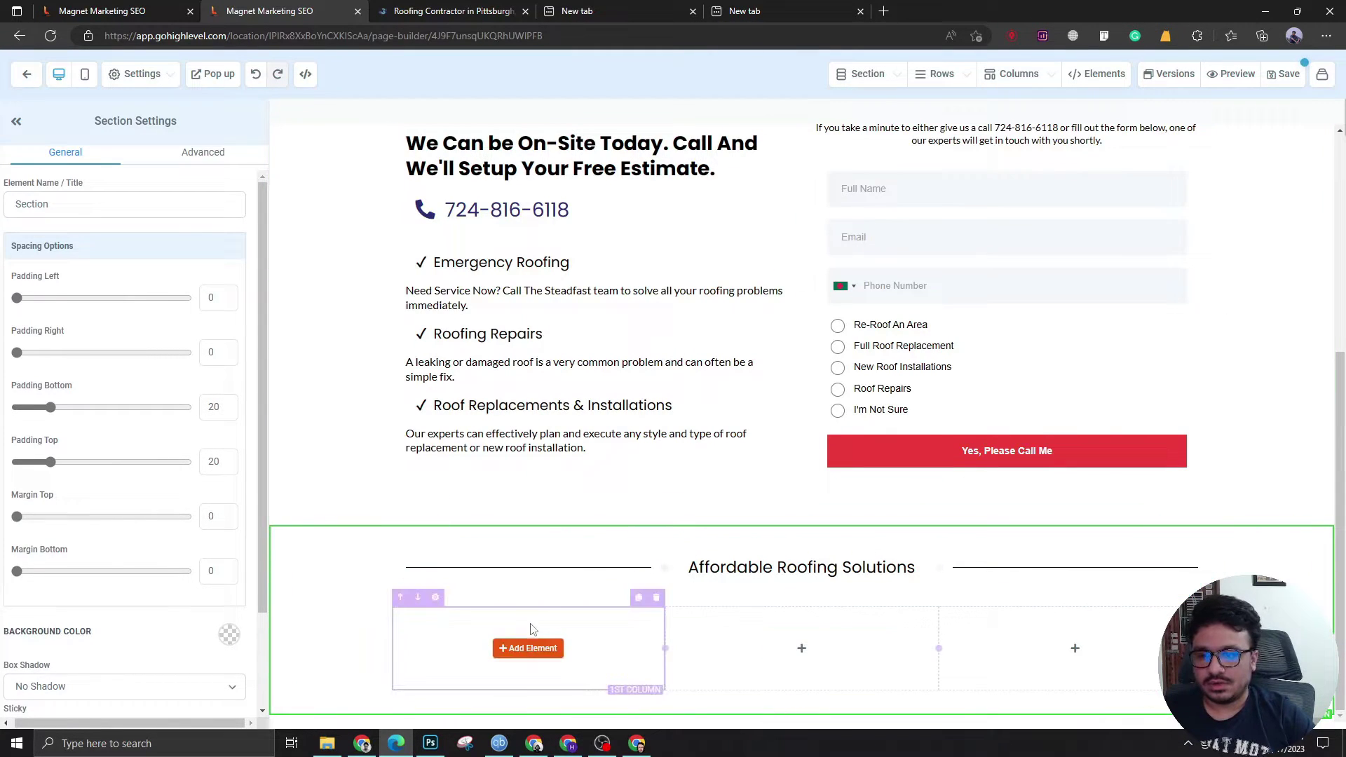
Add an image element to the first column of the lower 3-column row.
click(531, 645)
scroll(1124, 327, up, 1)
scroll(1127, 333, up, 5)
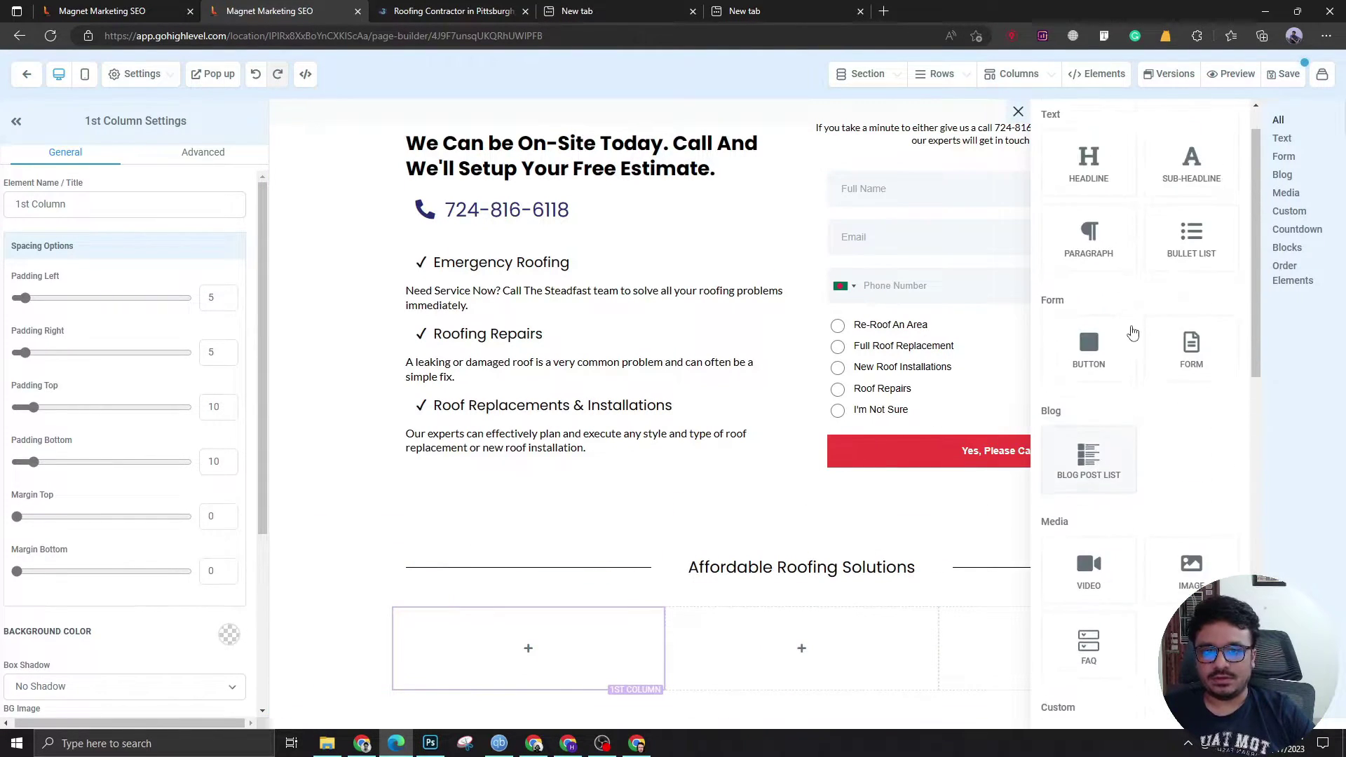
scroll(1190, 430, down, 1)
click(1192, 483)
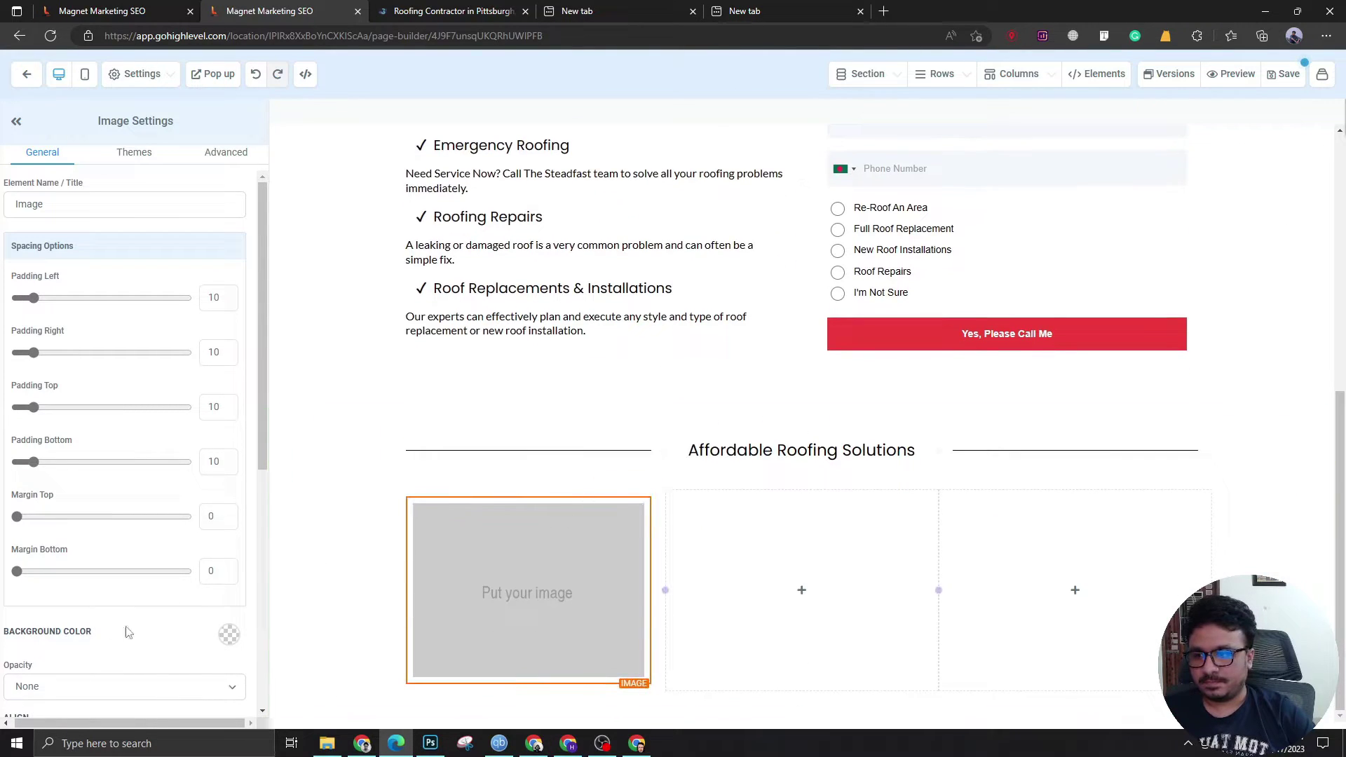
Upload 61e1df0124936b251de13fad.png from Downloads to the media library and use it as the image element's picture.
scroll(166, 533, down, 6)
click(224, 387)
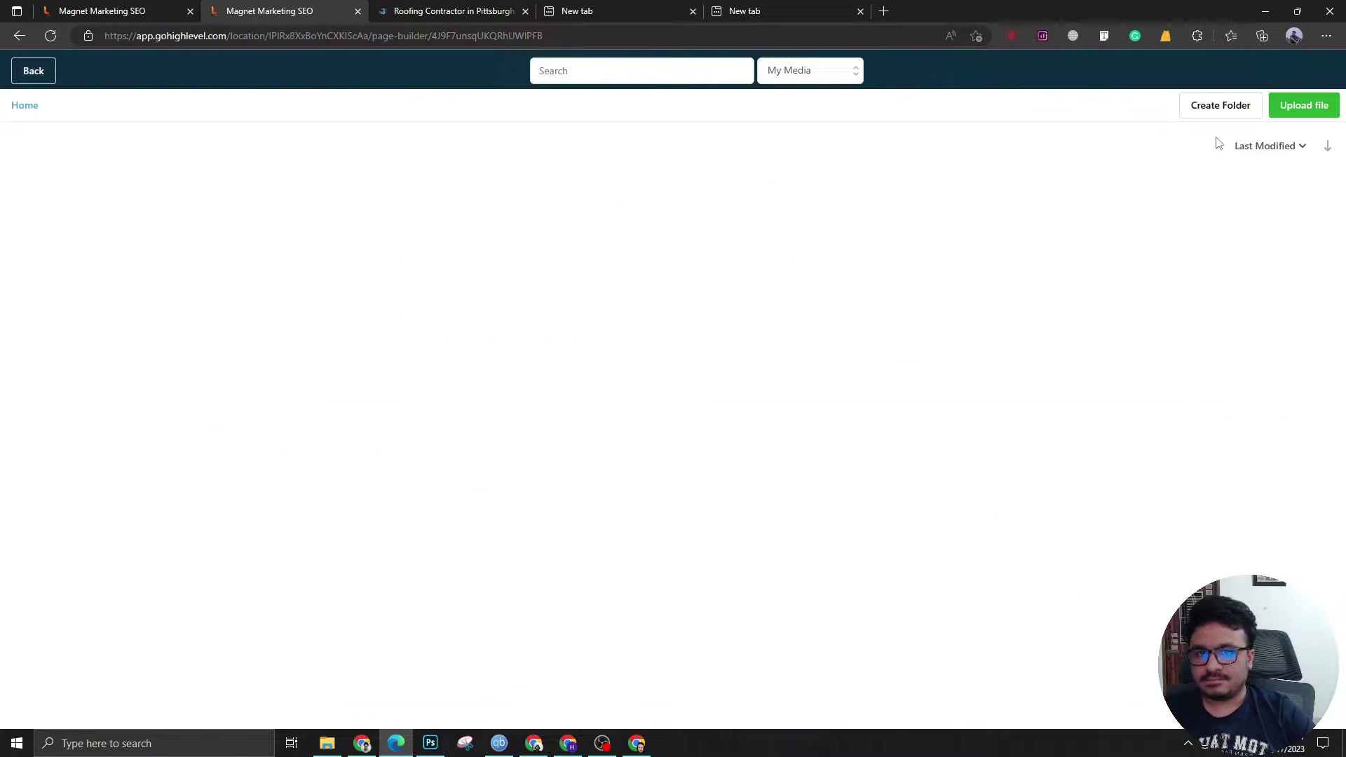
click(1304, 107)
click(164, 234)
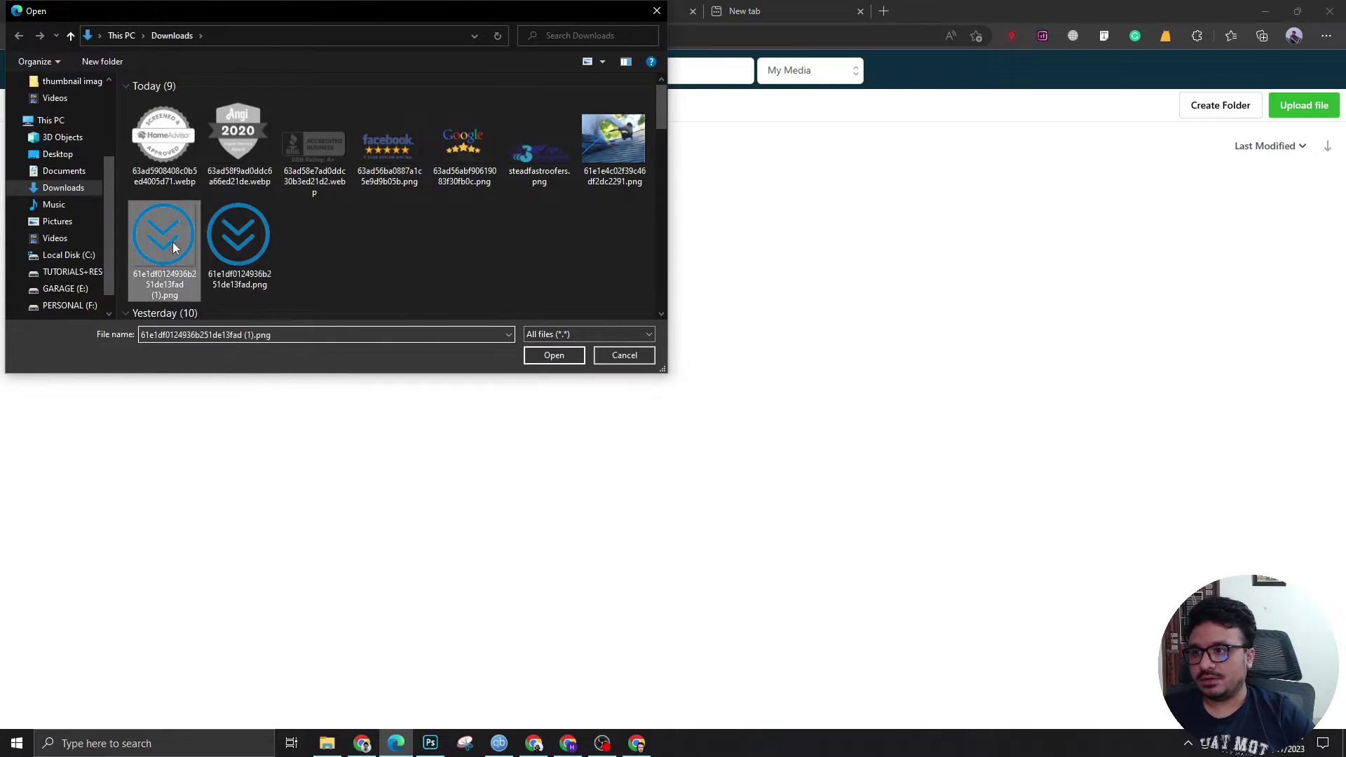
double_click(237, 239)
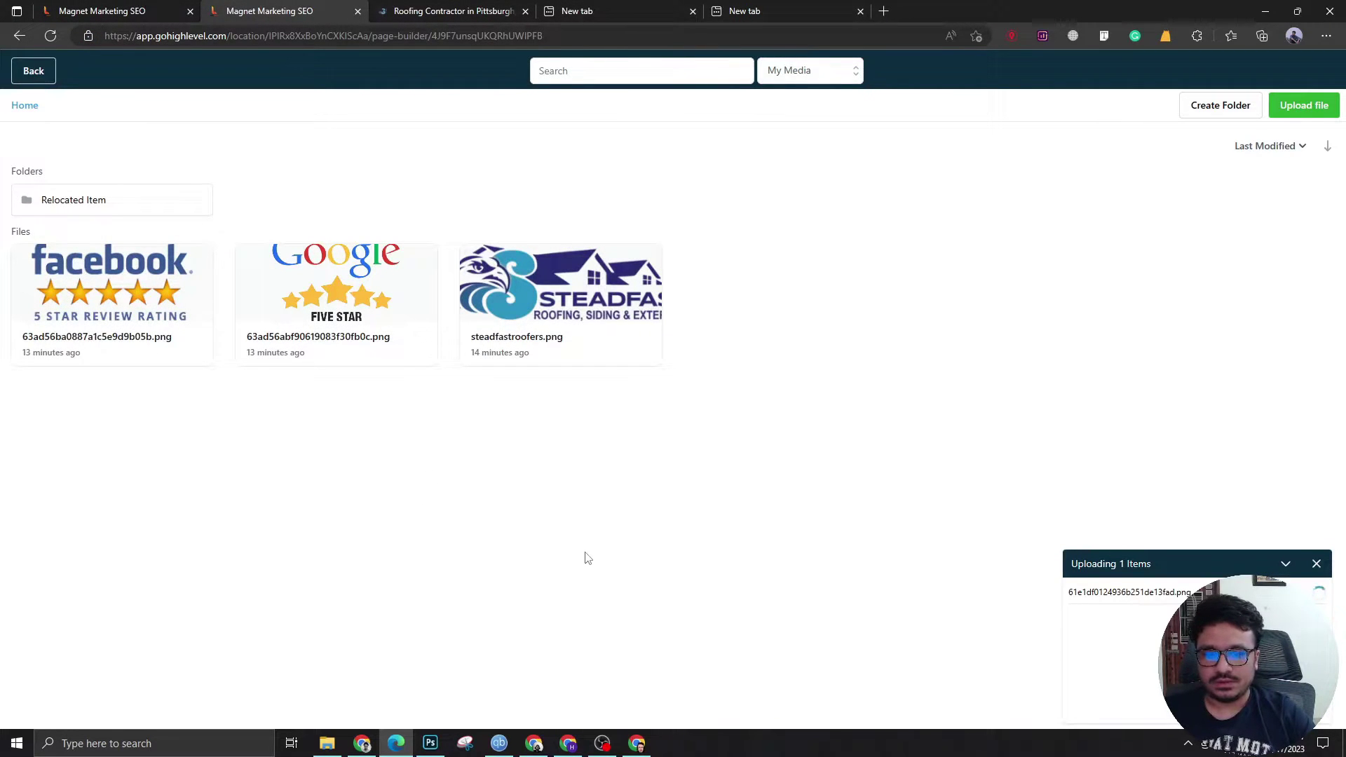
click(77, 292)
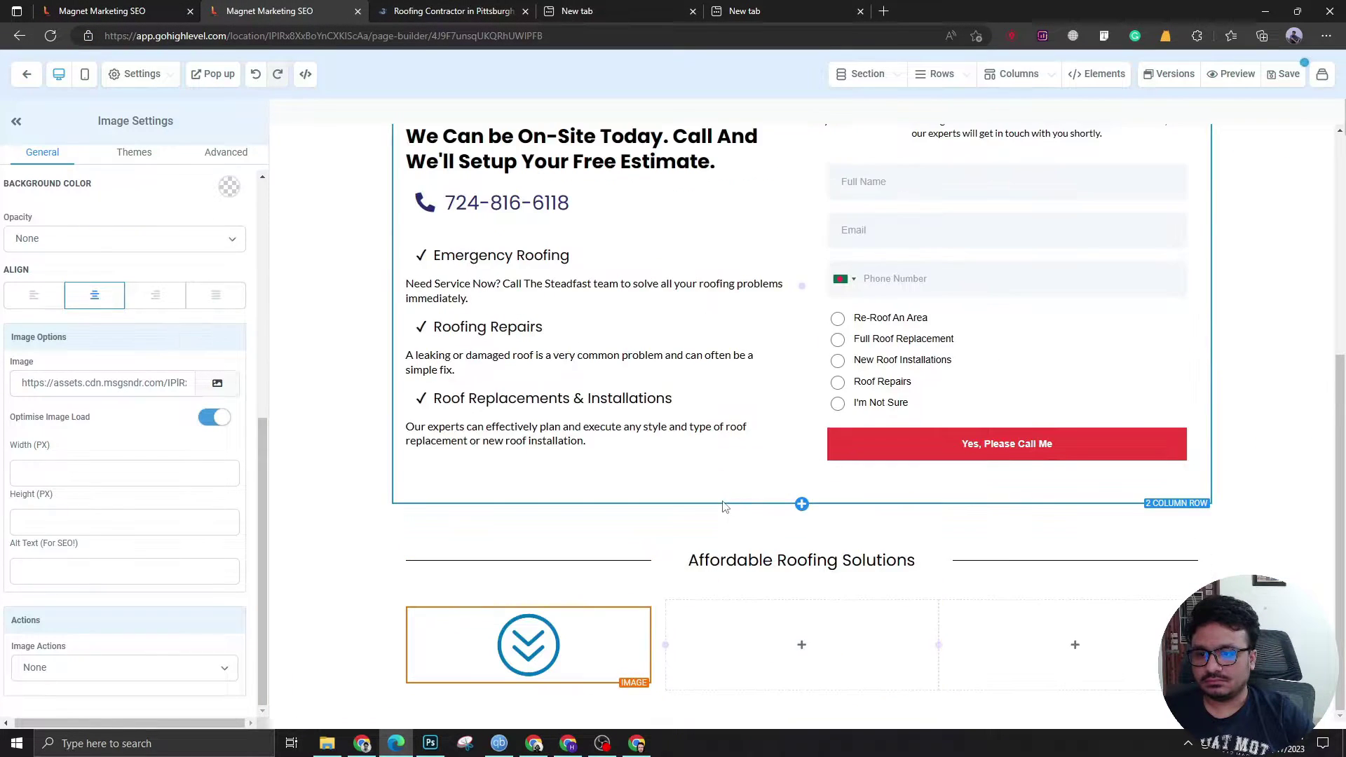
Add a sub-headline reading "Roof Repairs" below the arrow icon image in the lower row's first column.
click(528, 684)
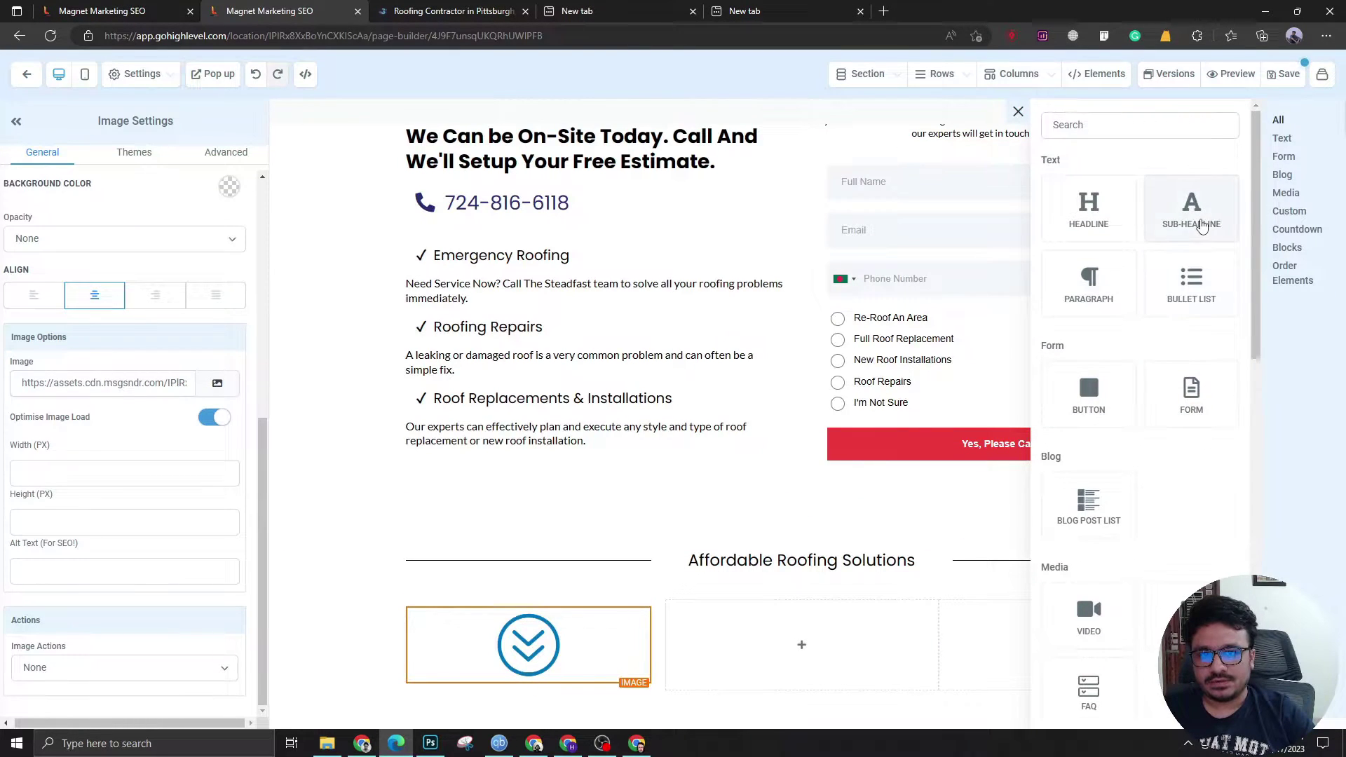
click(1191, 210)
triple_click(497, 673)
text(Roof Repairs)
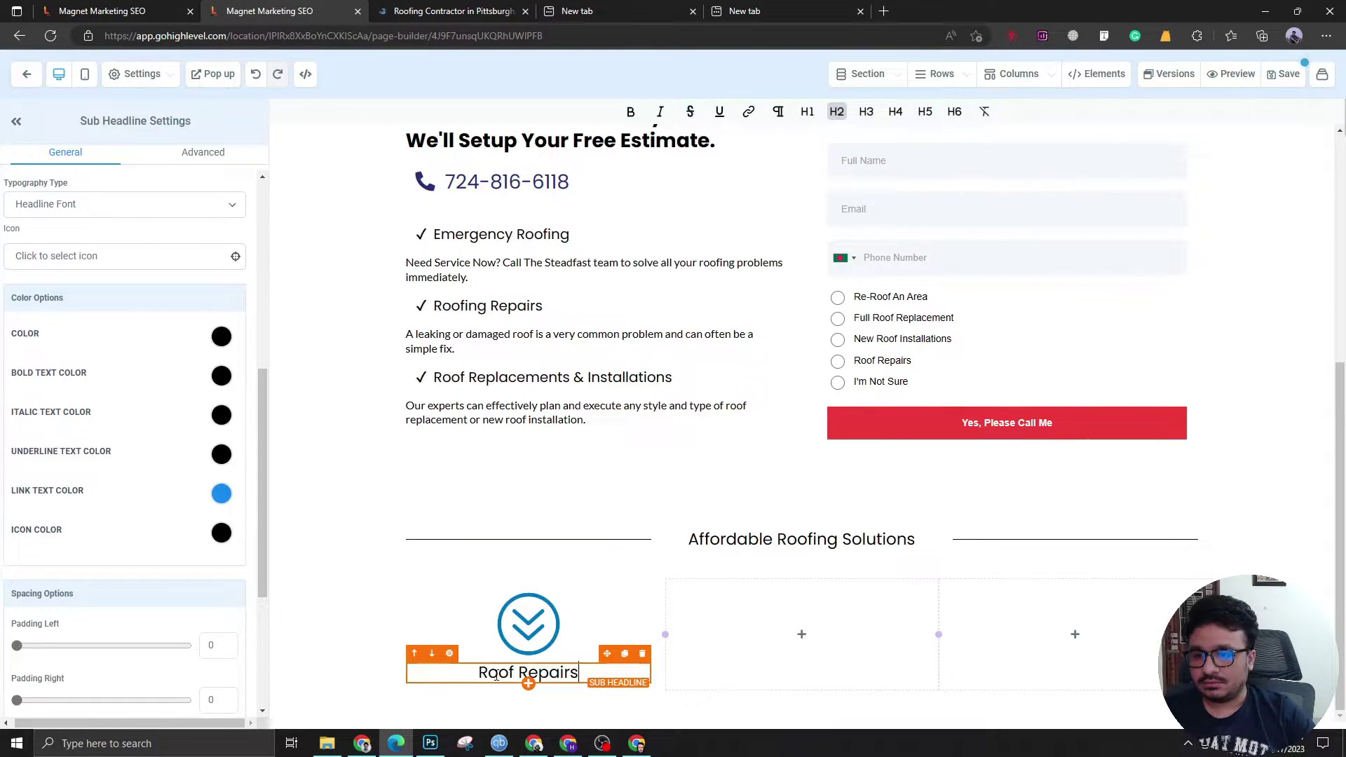
Duplicate the lower row's first column containing the arrow icon and the "Roof Repairs" sub-headline.
click(415, 635)
click(657, 637)
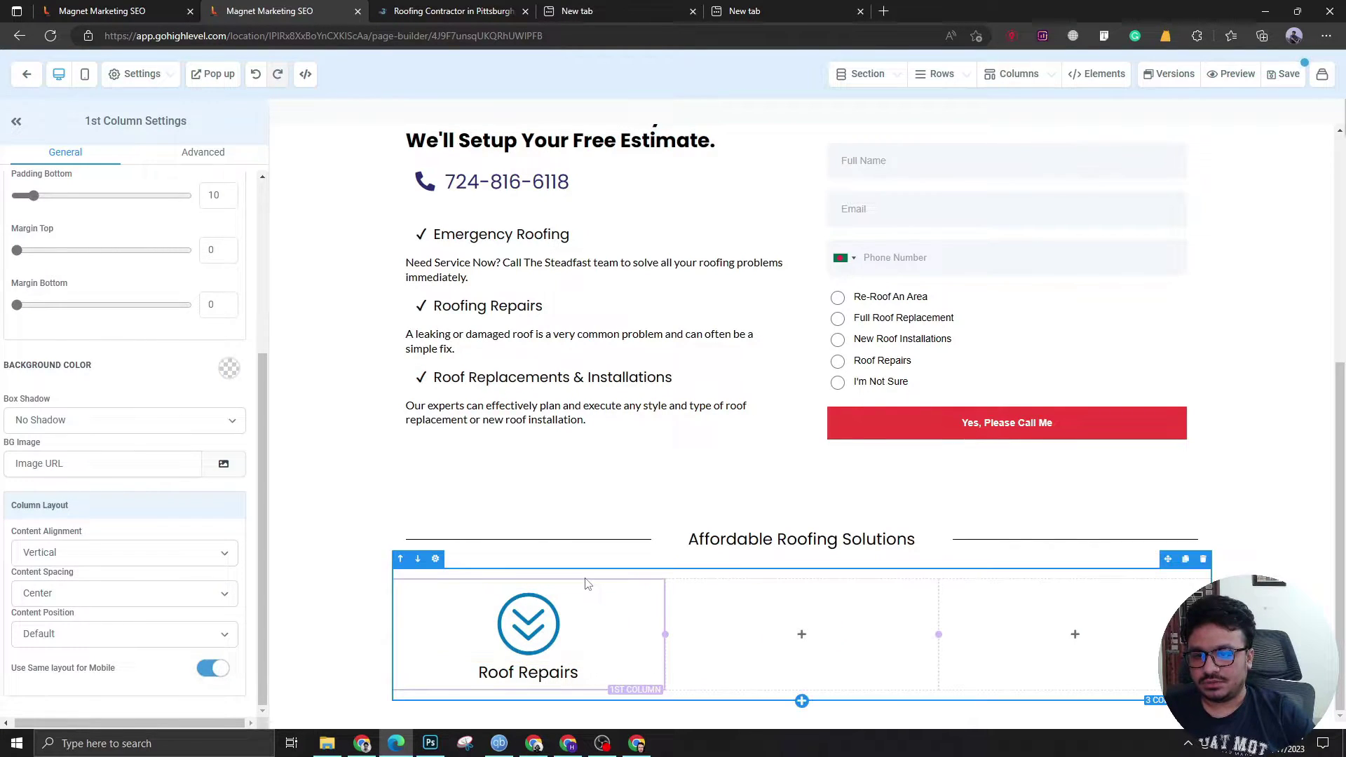
click(638, 567)
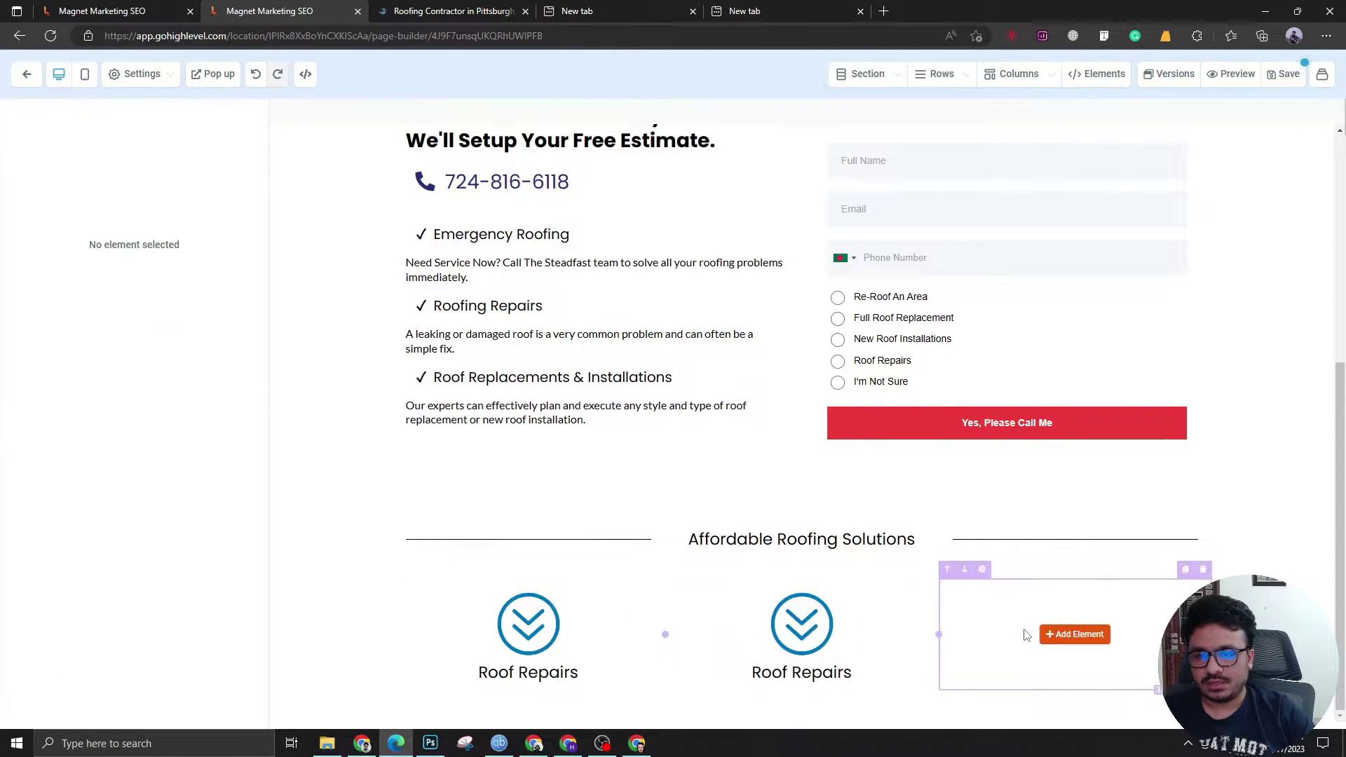
Replace the second column's sub headline under Affordable Roofing Solutions with "New Roof Installs".
key(alt+Tab)
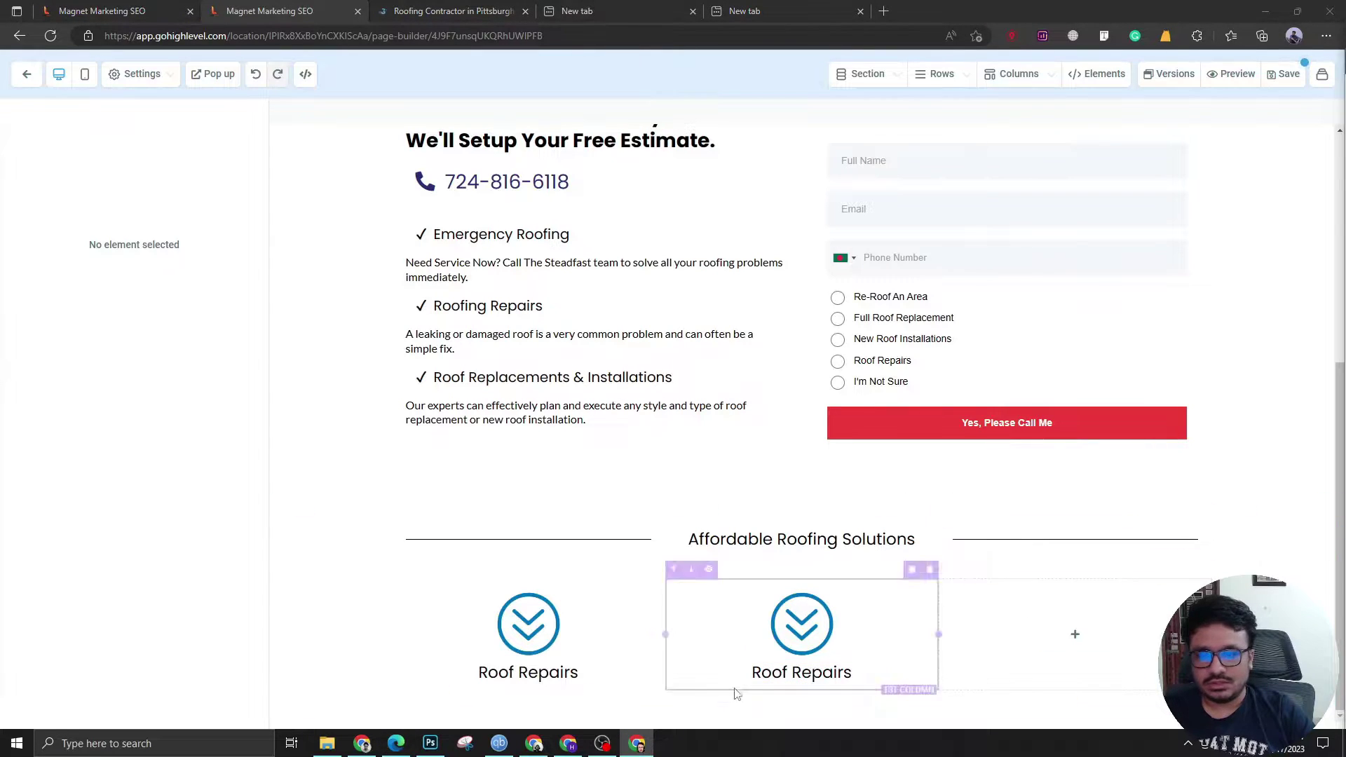
triple_click(761, 674)
text(New Roof Installs)
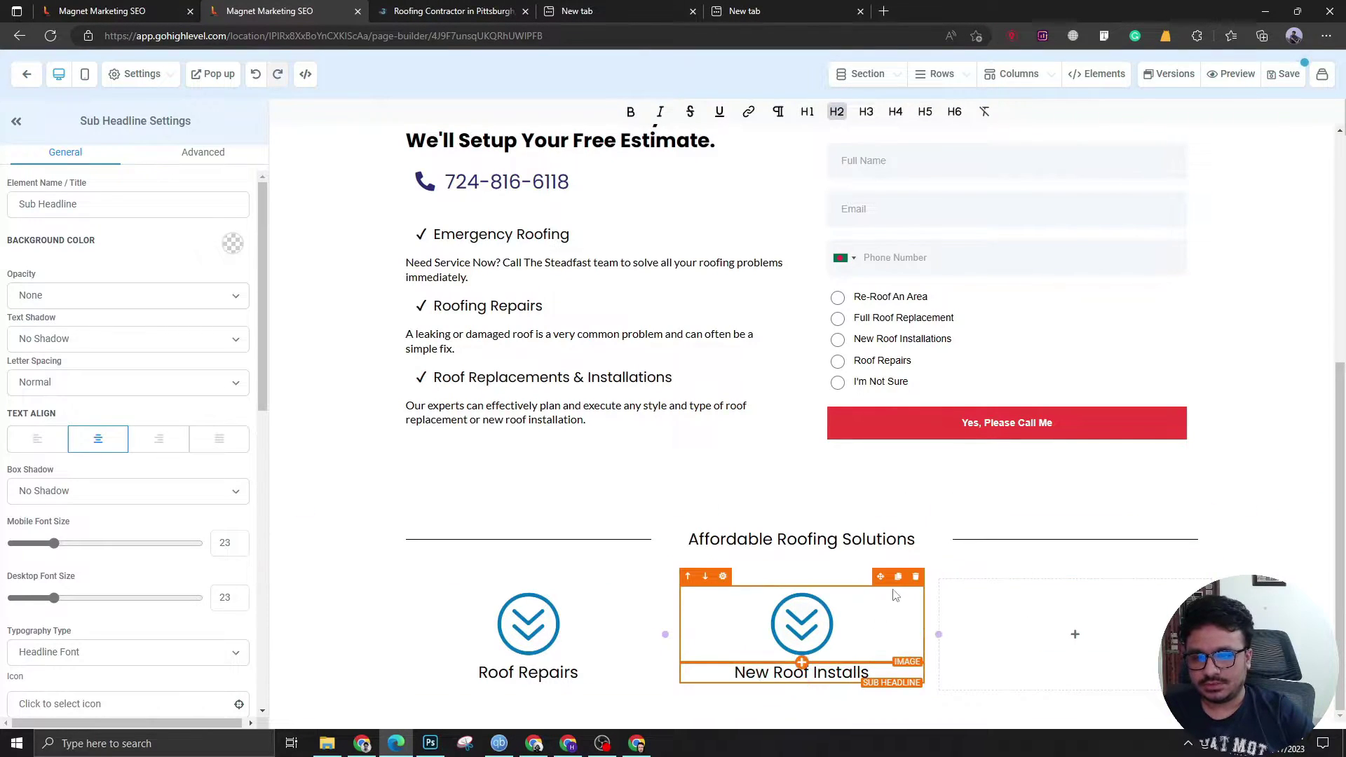
Duplicate the New Roof Installs column, delete the empty third column, and change the copy's sub headline to "Roof Replacement".
click(896, 594)
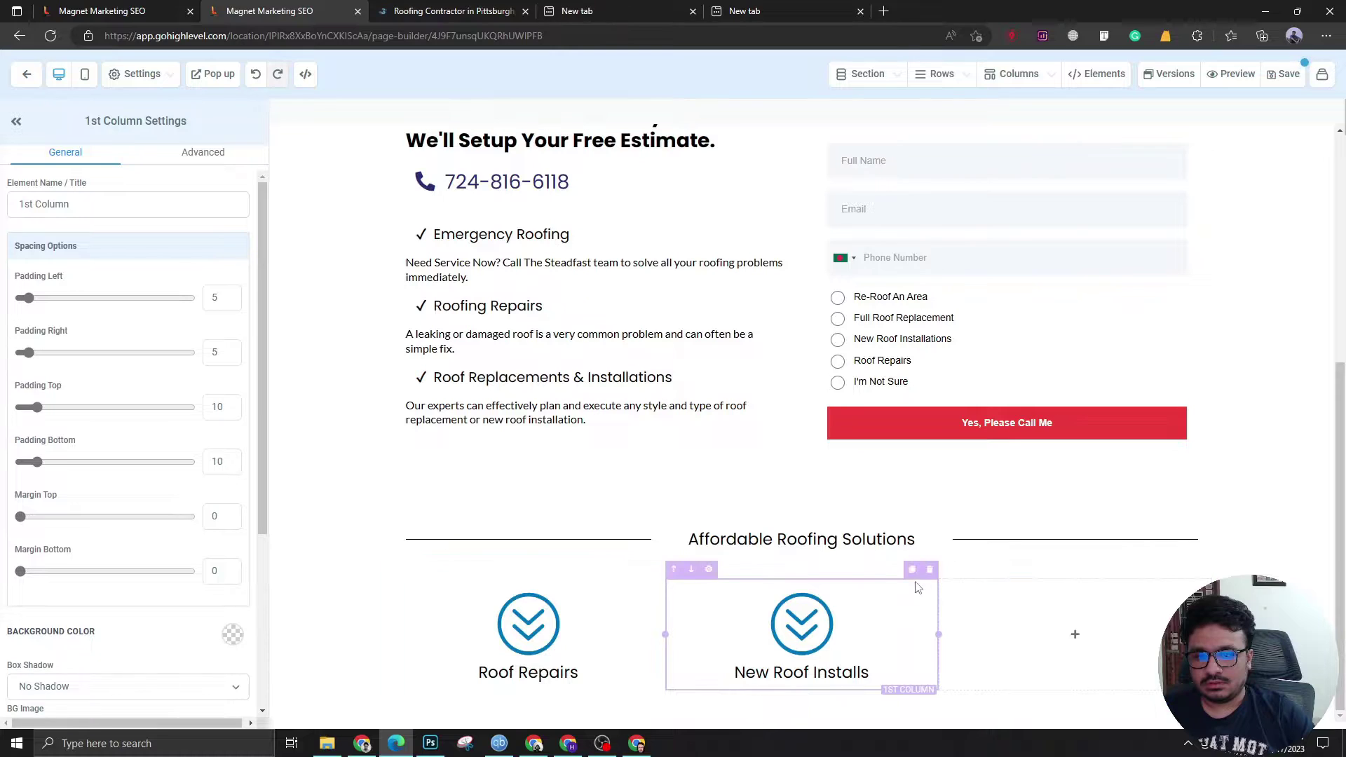
click(915, 569)
click(1203, 570)
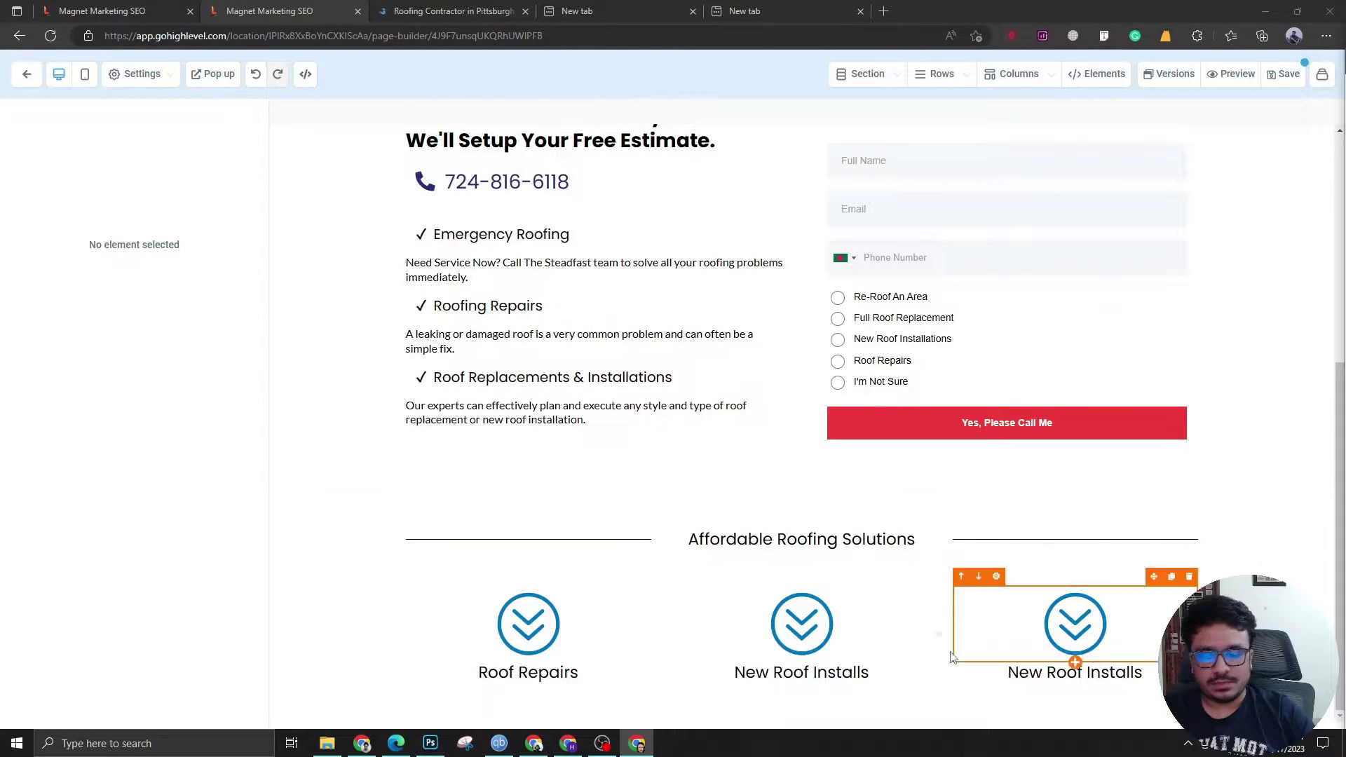
triple_click(1020, 669)
text(Roof Replacement)
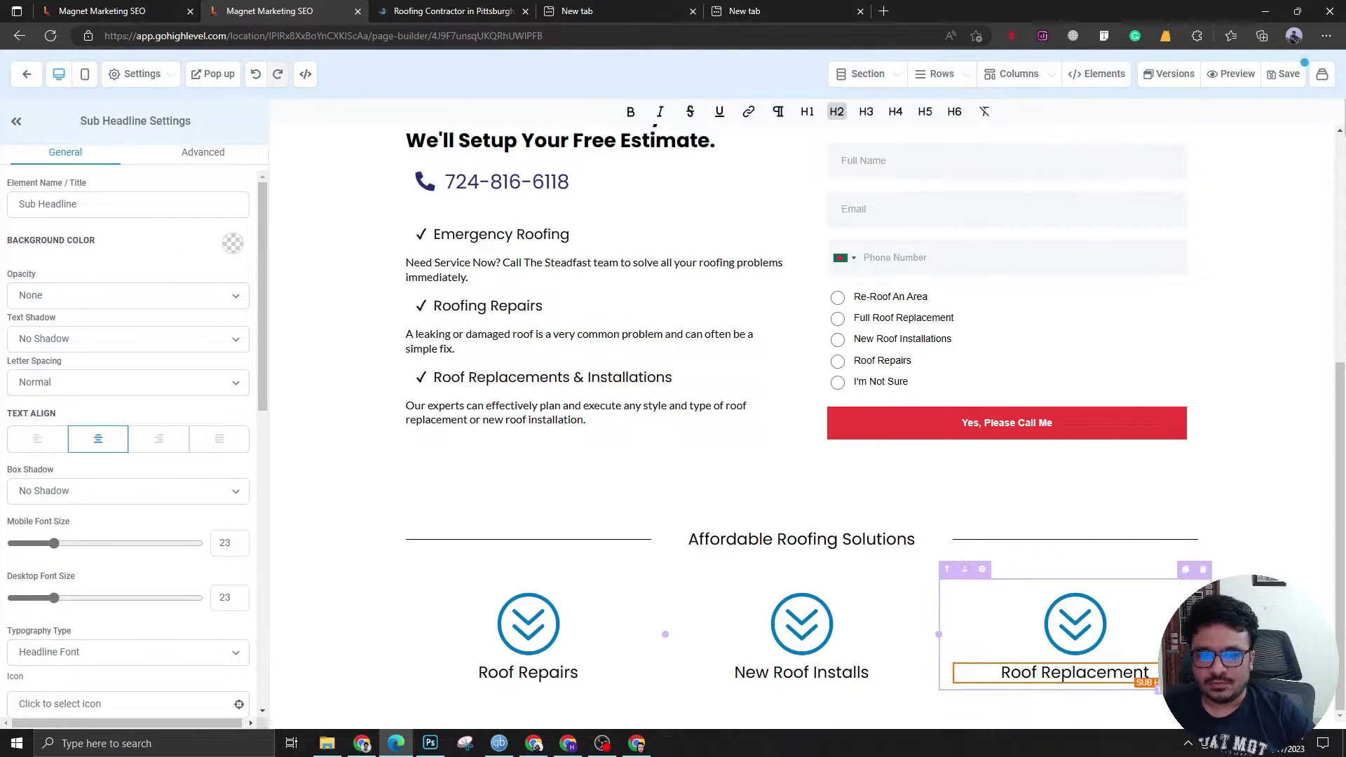
Duplicate the three-column row and relabel the copy's sub headlines "Fully Licensed", "Family Owned Company" and "Financing Available".
click(1057, 582)
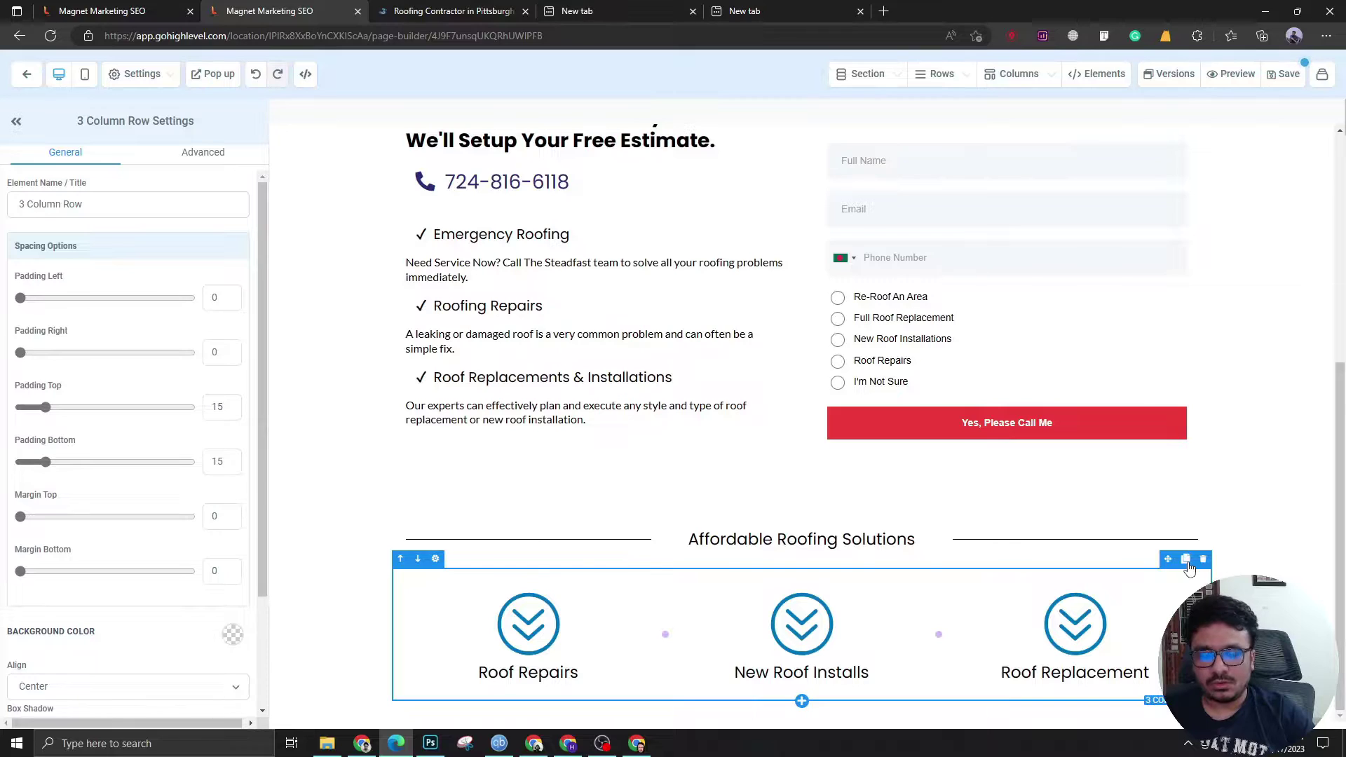
click(1185, 559)
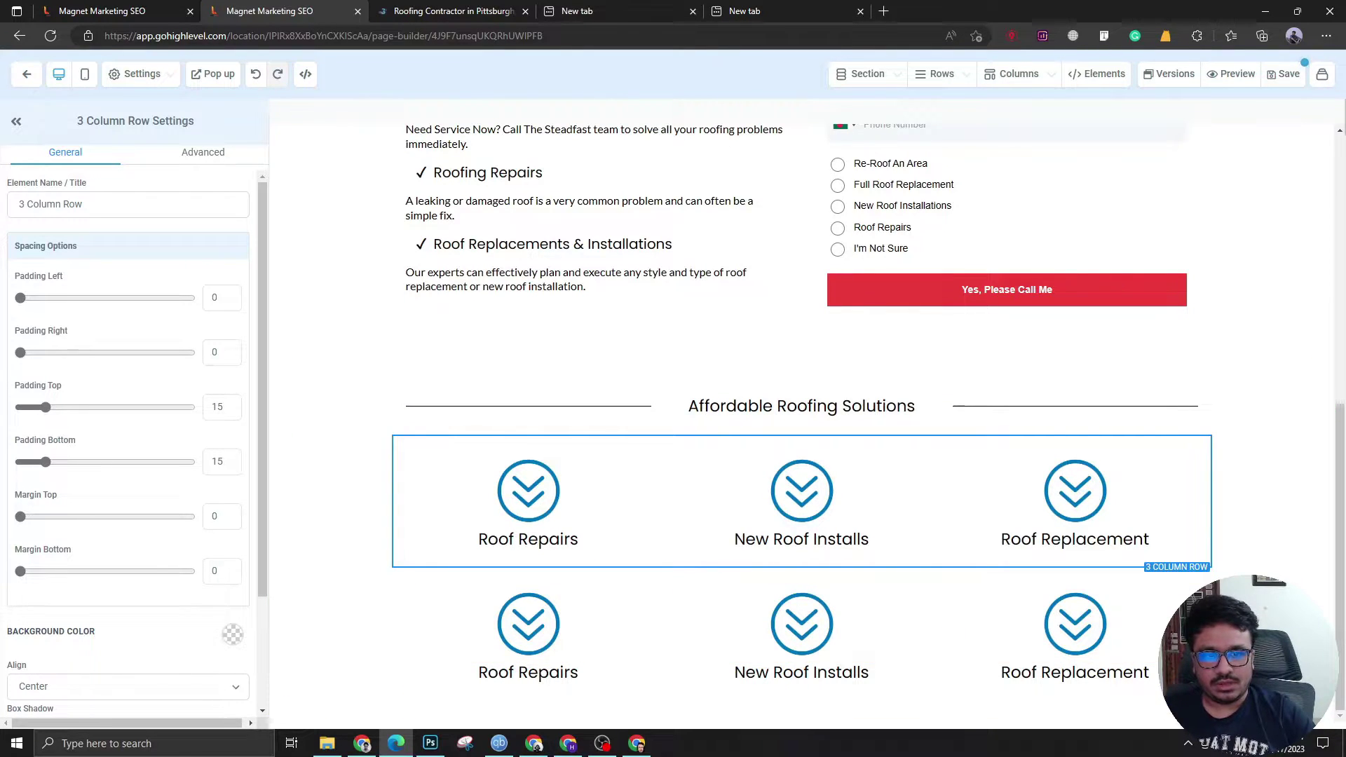
double_click(543, 675)
key(ctrl+v)
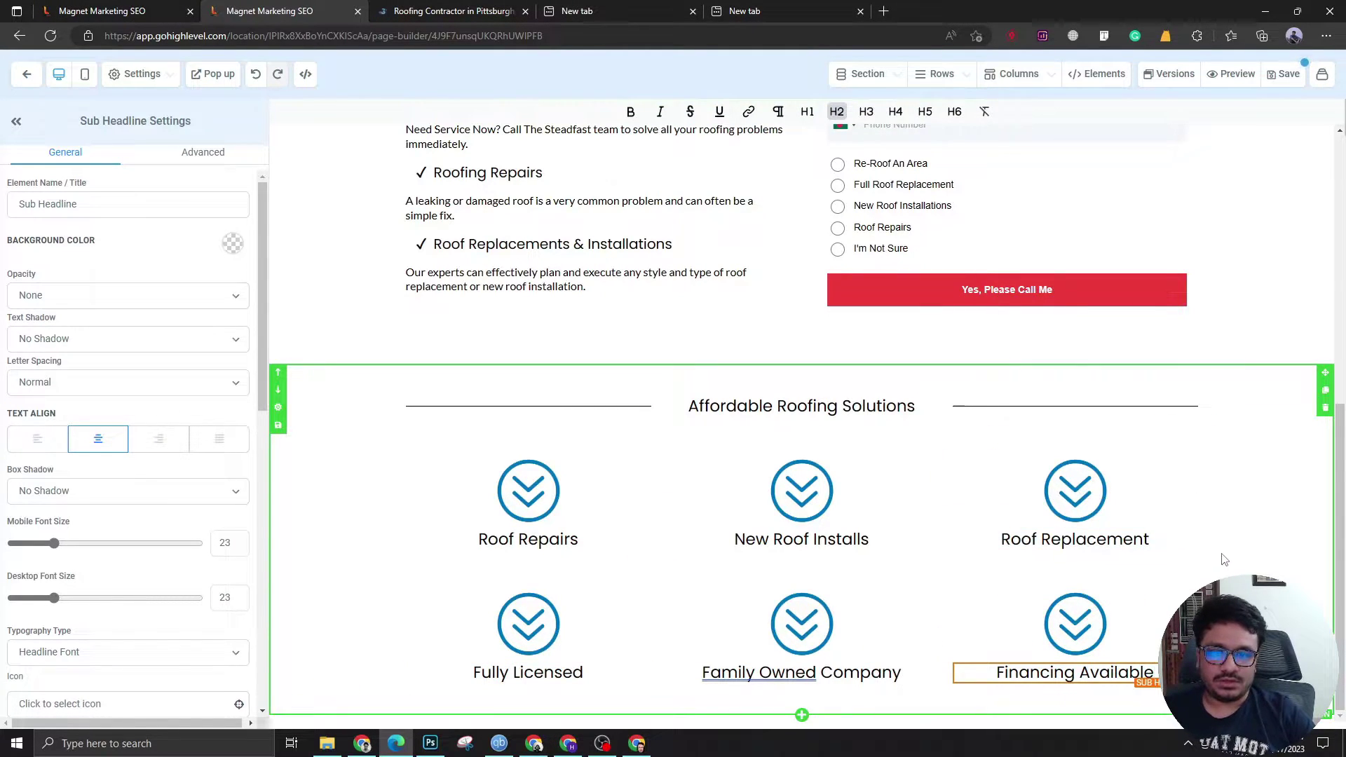
Set the Affordable Roofing Solutions section's bottom and top padding to 40.
click(1225, 559)
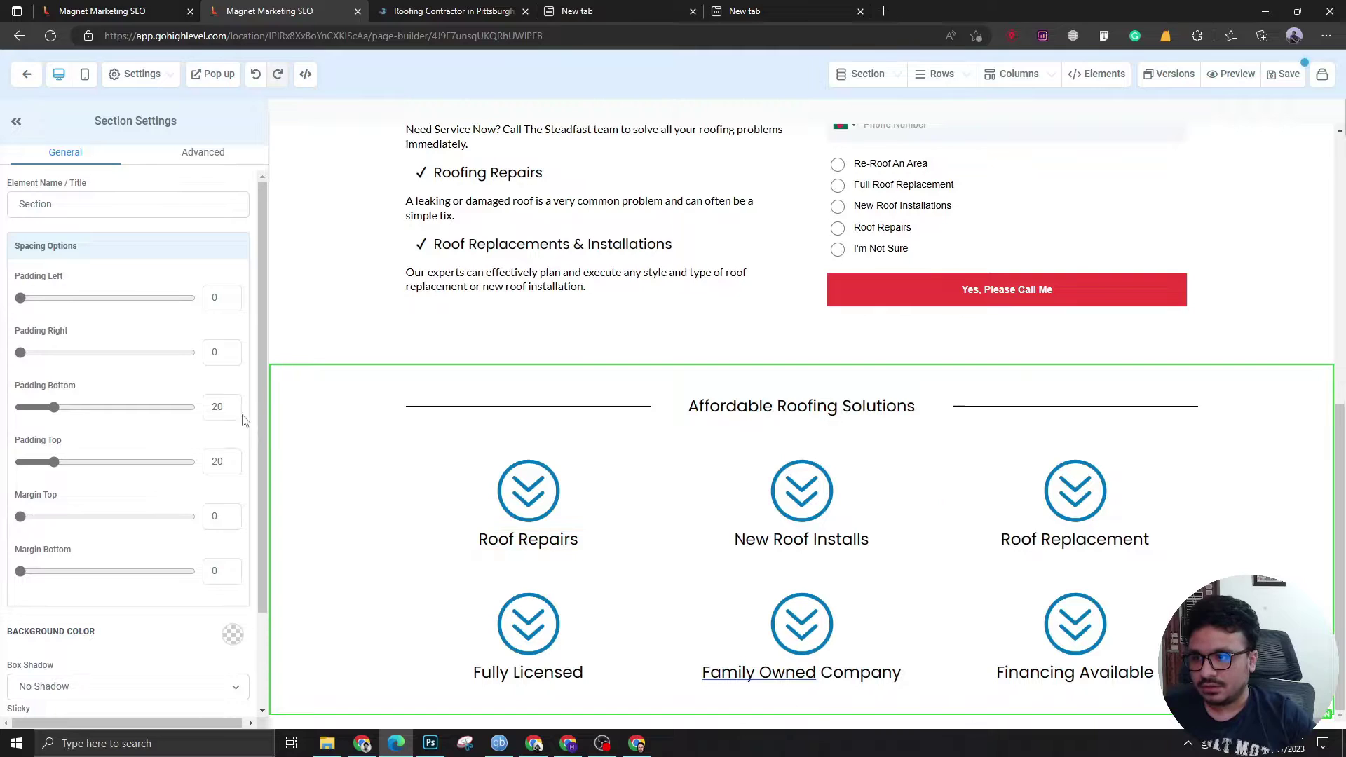
drag(220, 407, 212, 406)
text(4)
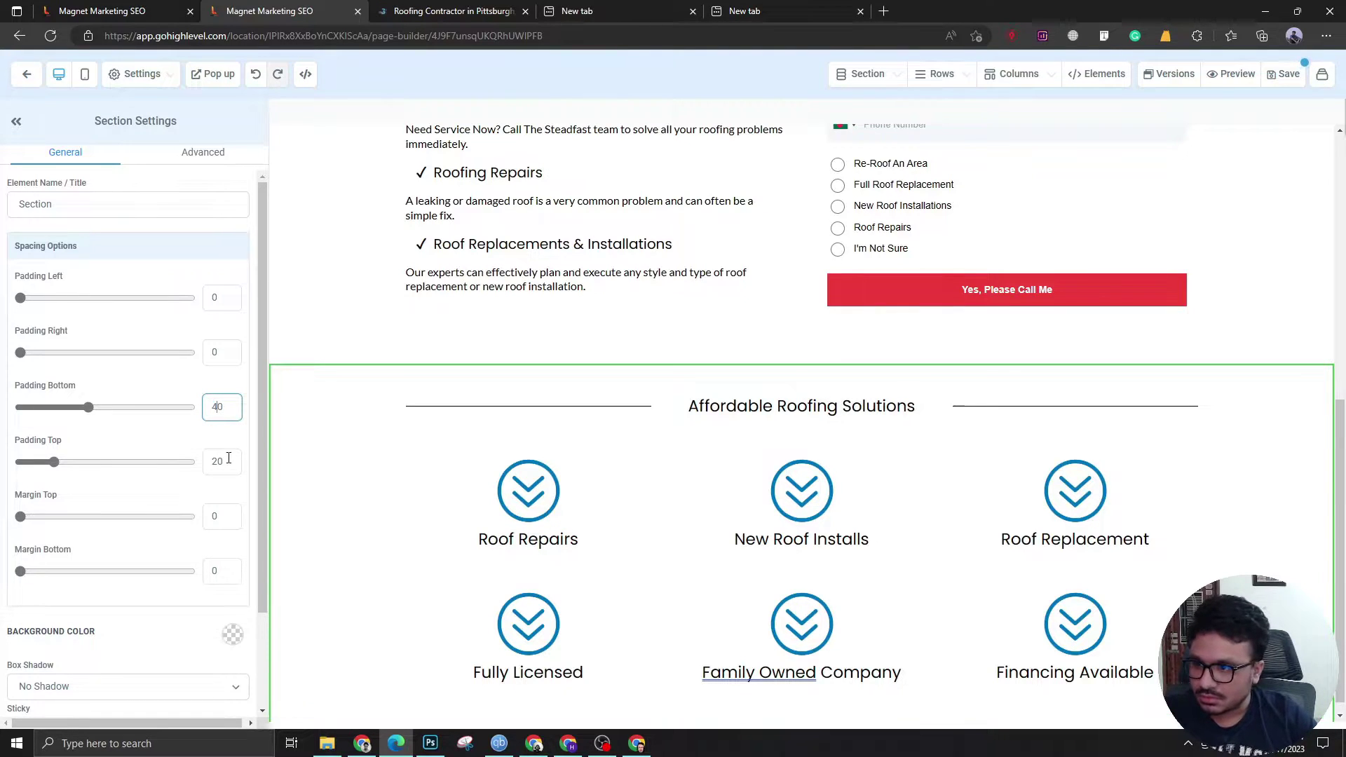
drag(219, 462, 212, 461)
text(4)
Add the custom color #f5f5f5 and use it as the Affordable Roofing Solutions section's background.
scroll(181, 502, down, 2)
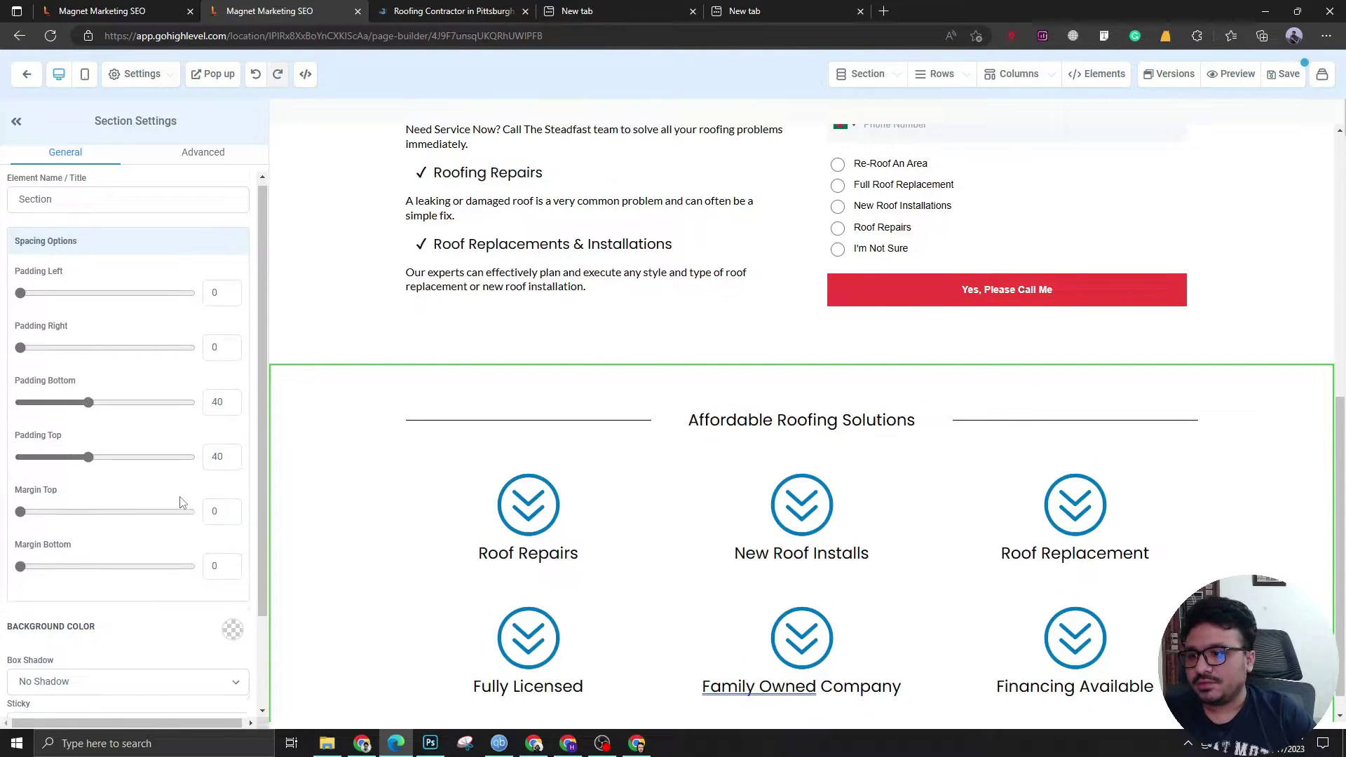
click(233, 517)
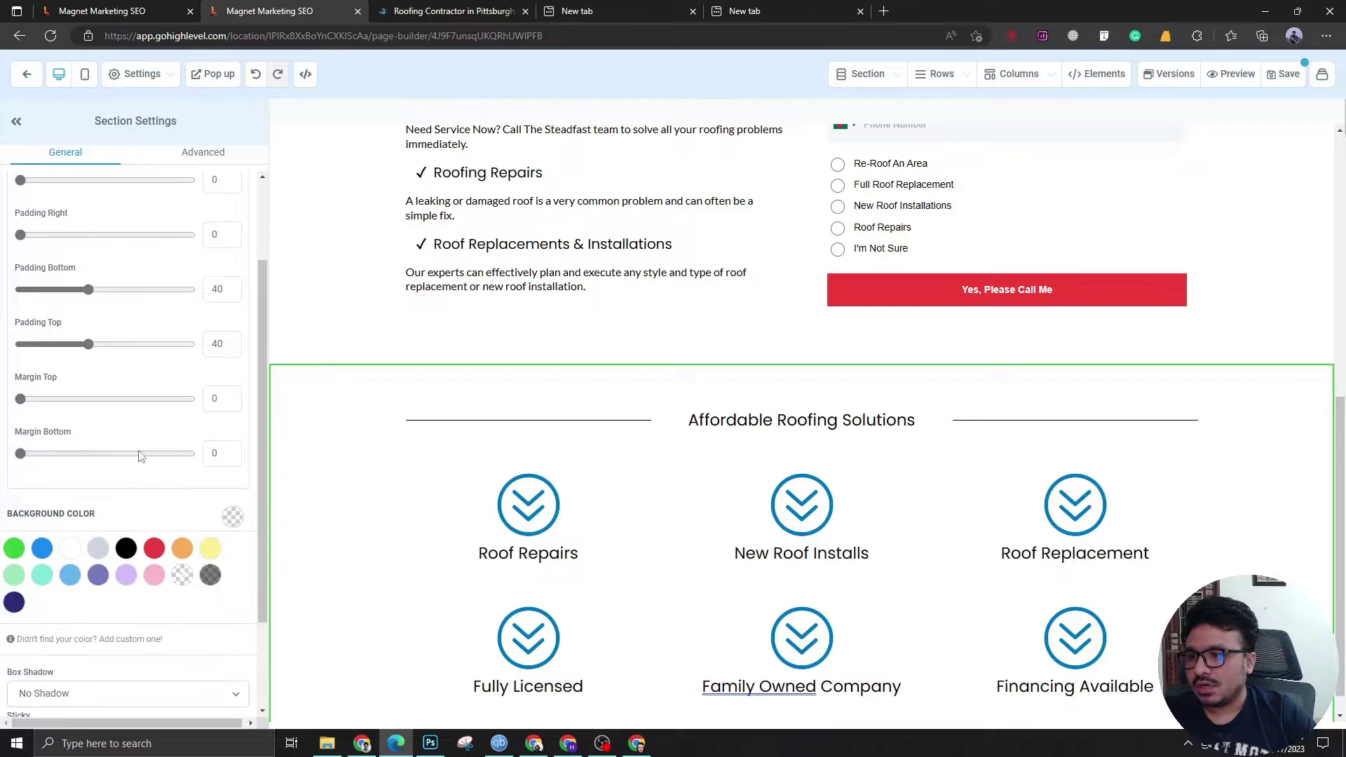
click(97, 639)
scroll(98, 560, down, 4)
click(77, 462)
double_click(73, 463)
text(f5f5f5)
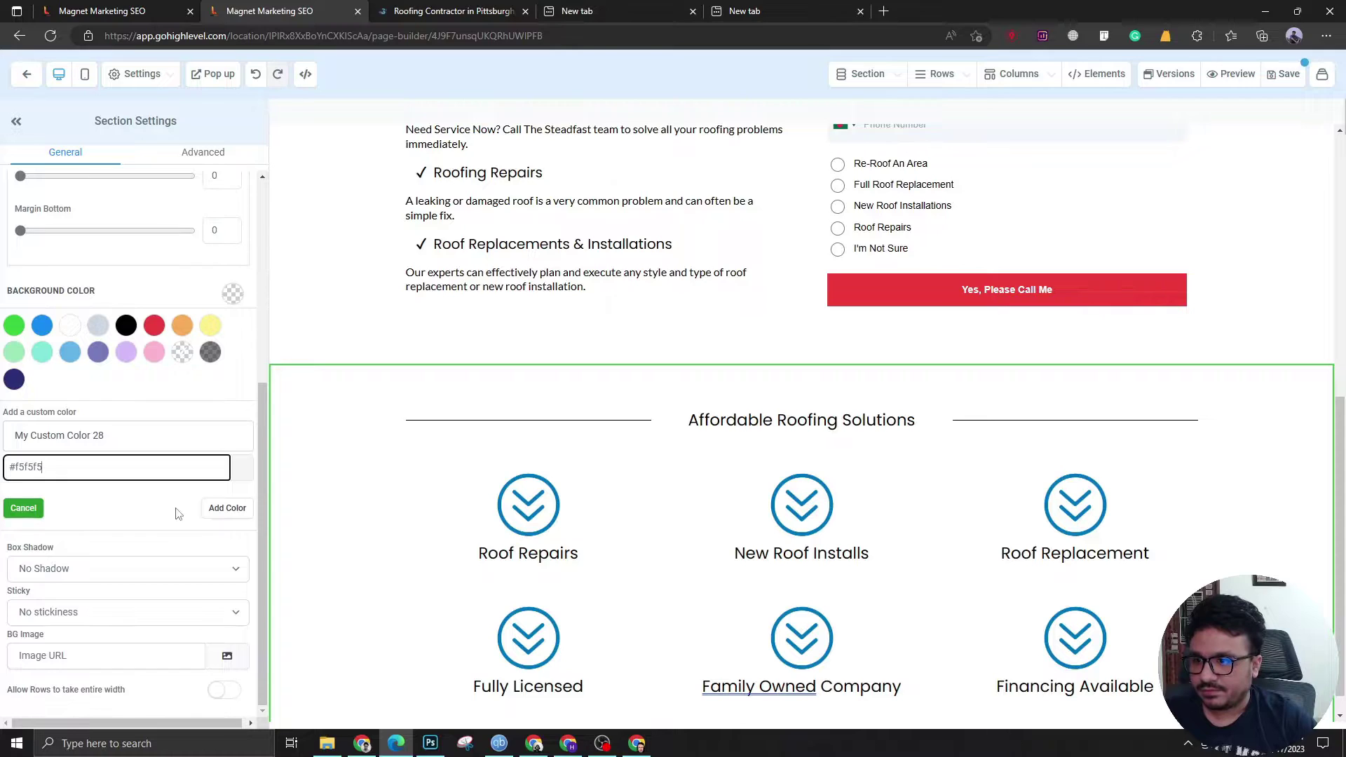
click(227, 508)
scroll(529, 610, down, 1)
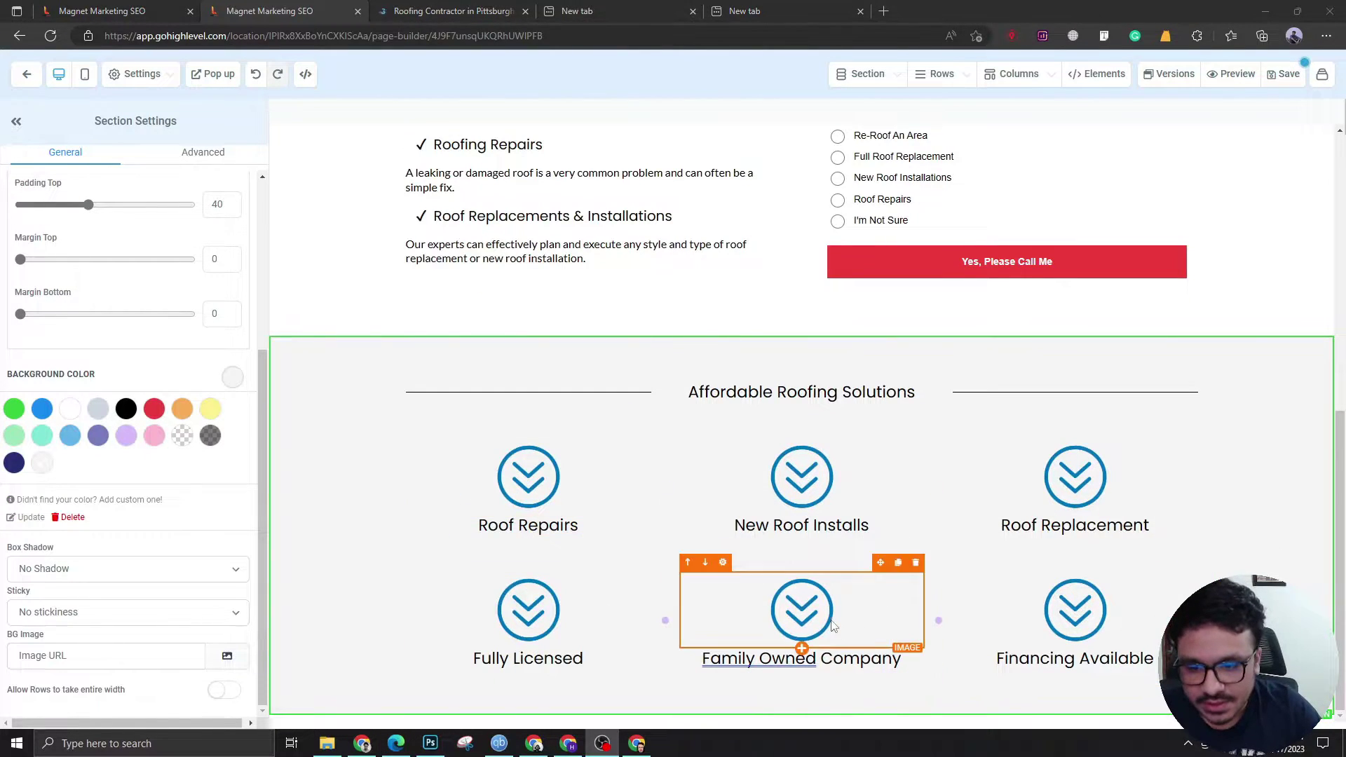
Add a full-width section below Affordable Roofing Solutions and insert a two-column row in it.
click(801, 714)
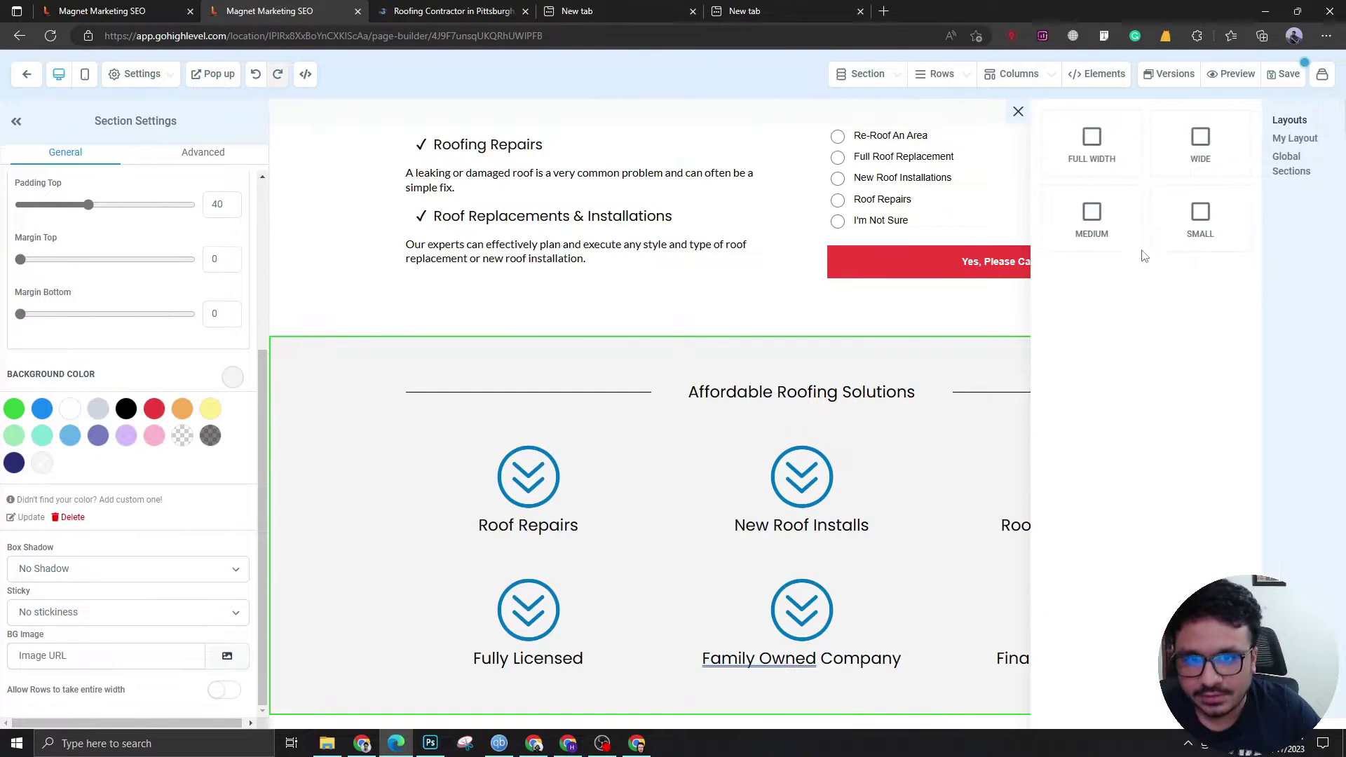
click(1092, 151)
click(802, 666)
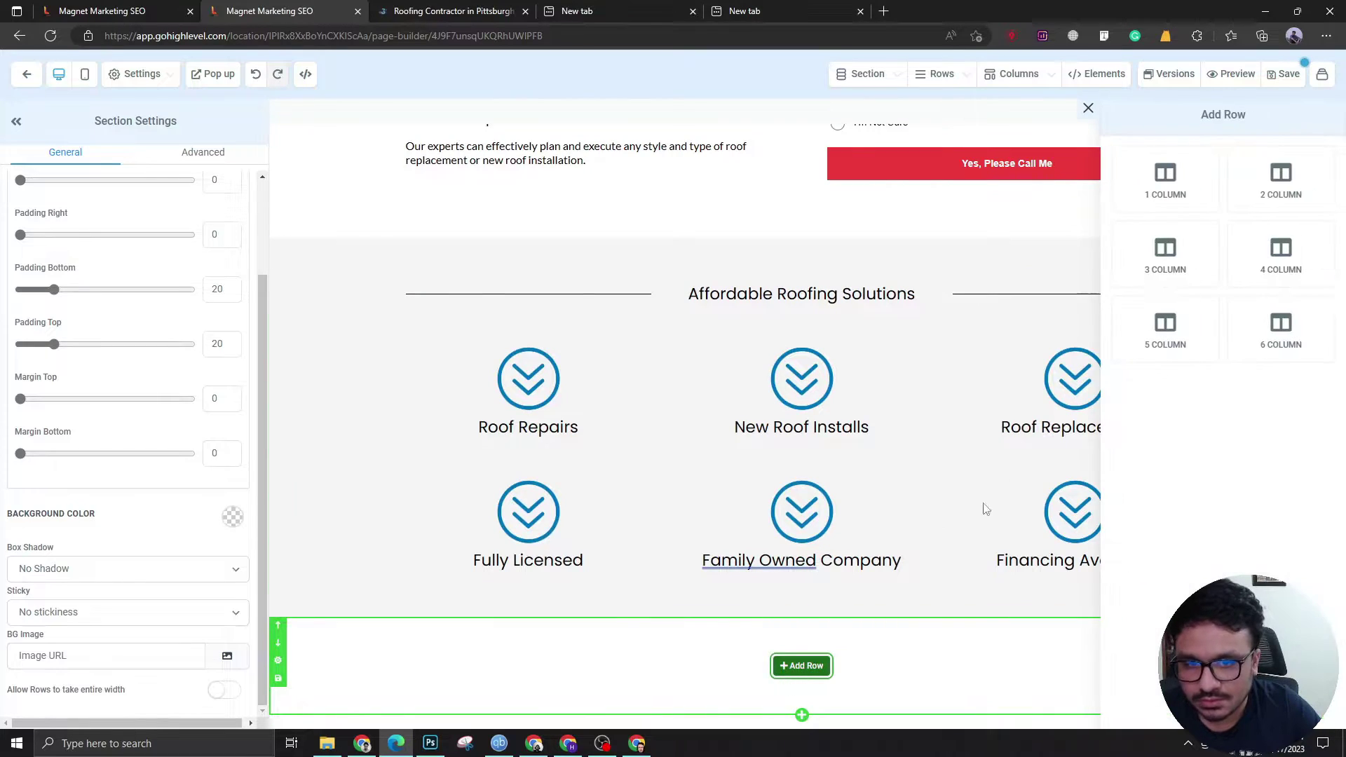
click(1245, 205)
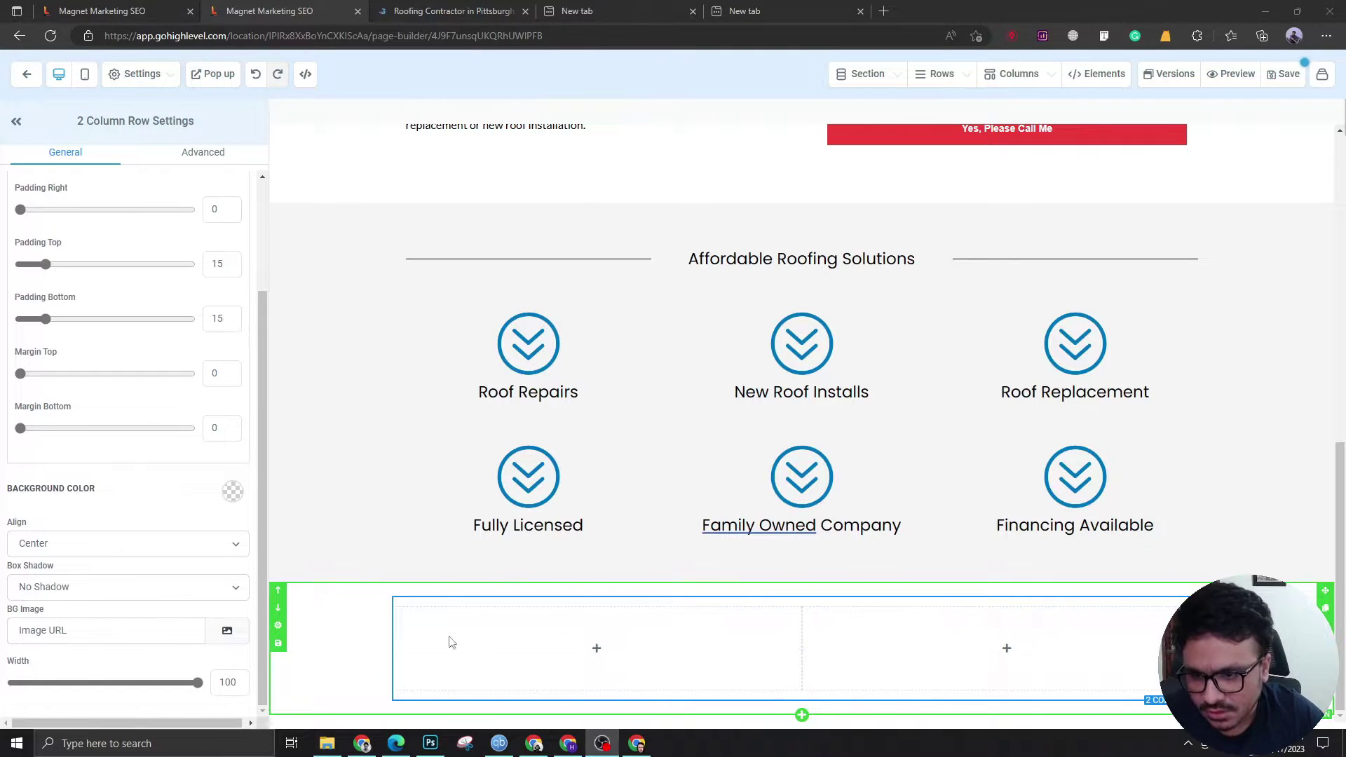
Add a paragraph to the new row's first column with the text beginning "Our team has years experience in different types roofs" and ending "companies Pittsburgh, PA".
mouse_move(685, 658)
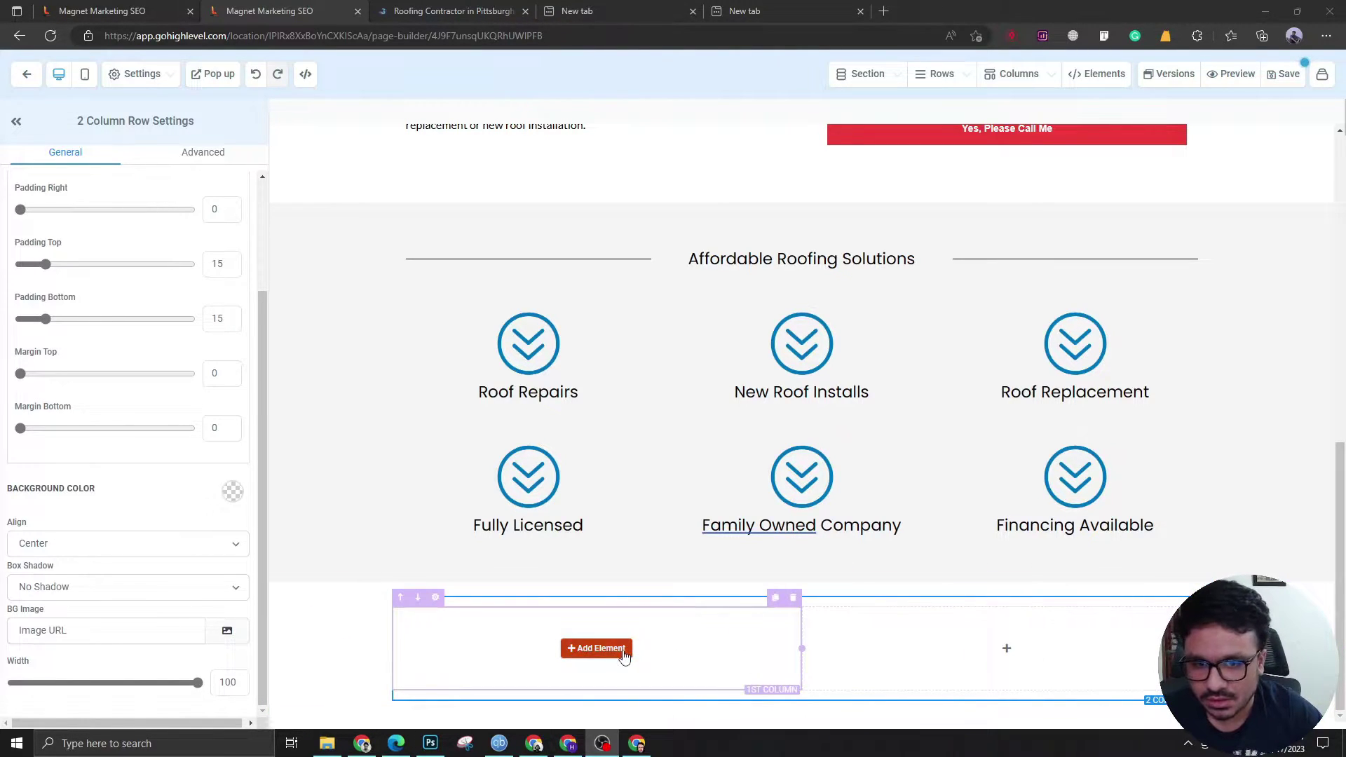
click(596, 649)
click(1097, 284)
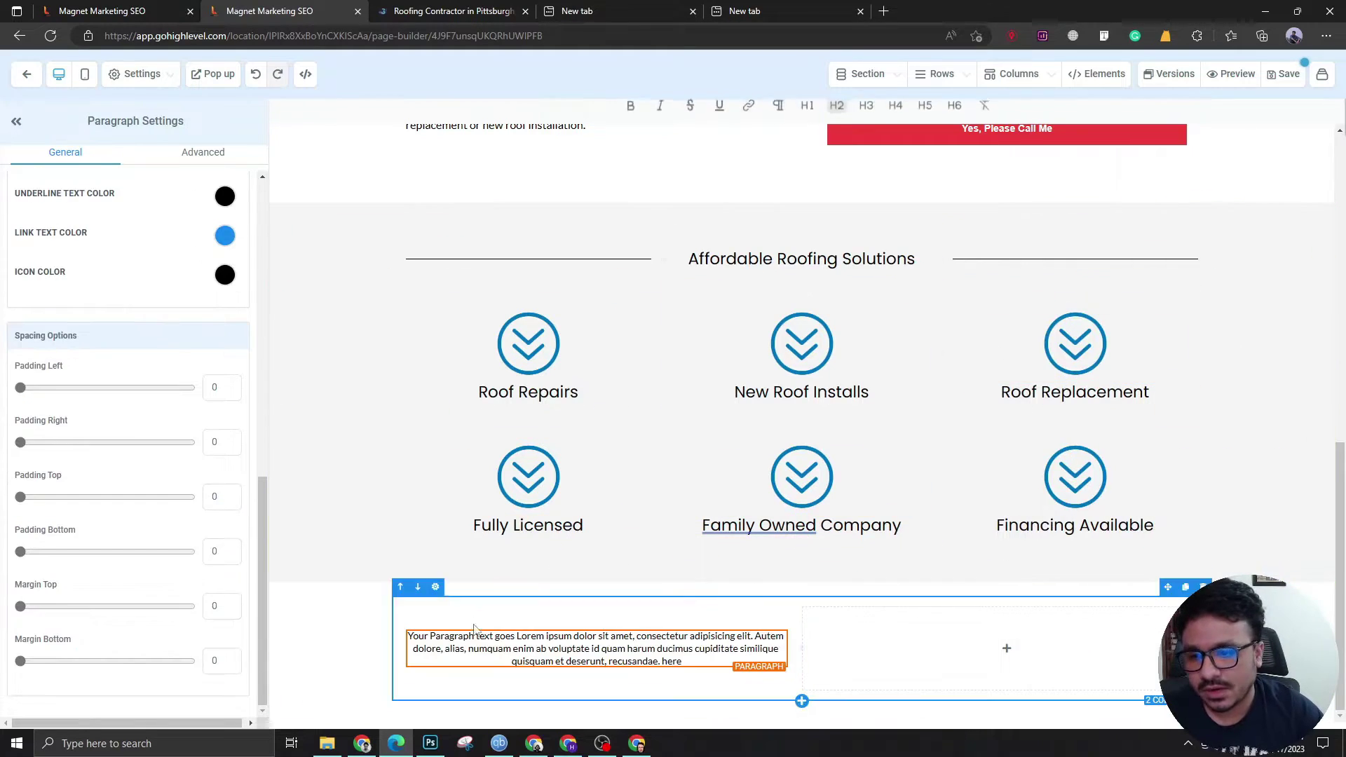
key(ctrl+a)
text(Our team has years experience in different types roofs as well as installation services that will make sure everything goes smoothly from start-to finish with no headaches whatsoever at affordable rates too! Steadfast is one of the most reliable and trusted roofing companies Pittsburgh, PA)
Set the paragraph's desktop font size to 18 and its mobile font size to 16.
scroll(140, 484, up, 8)
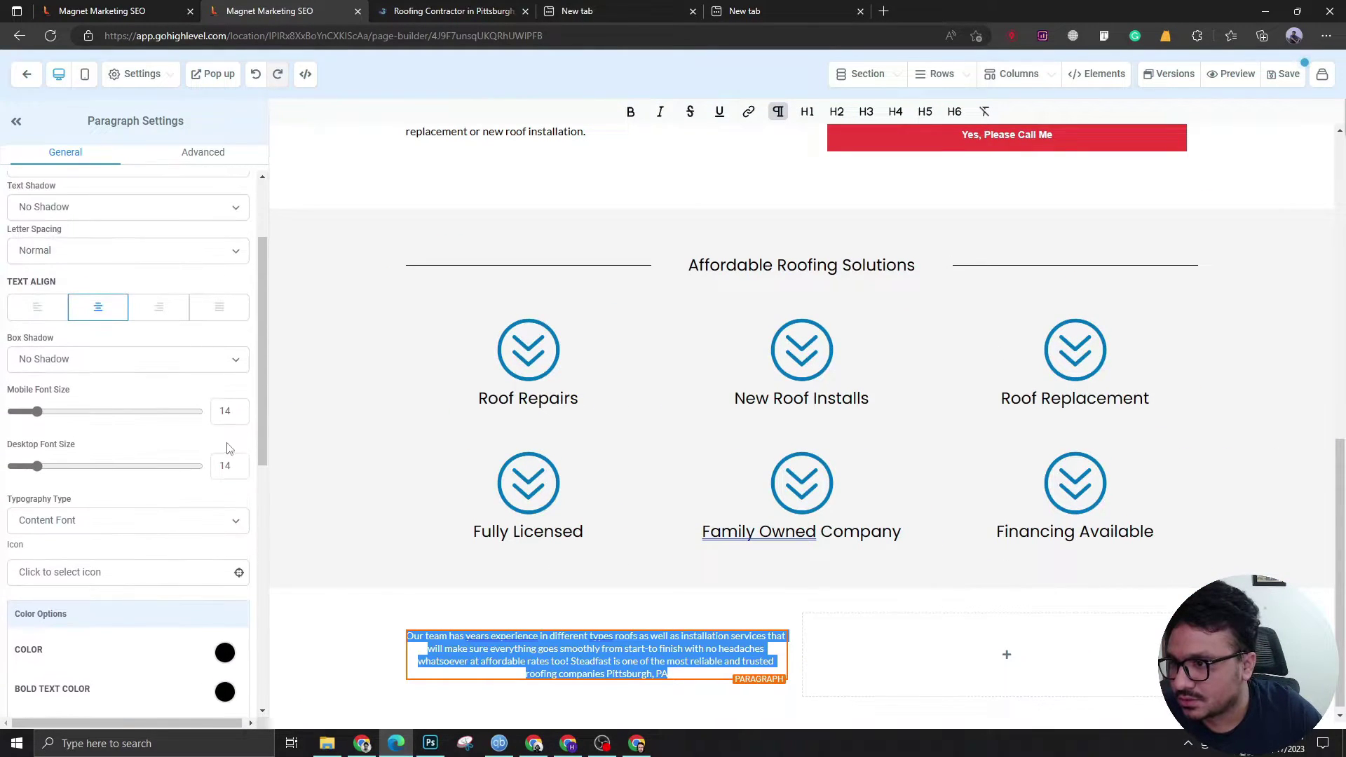
double_click(226, 464)
text(18)
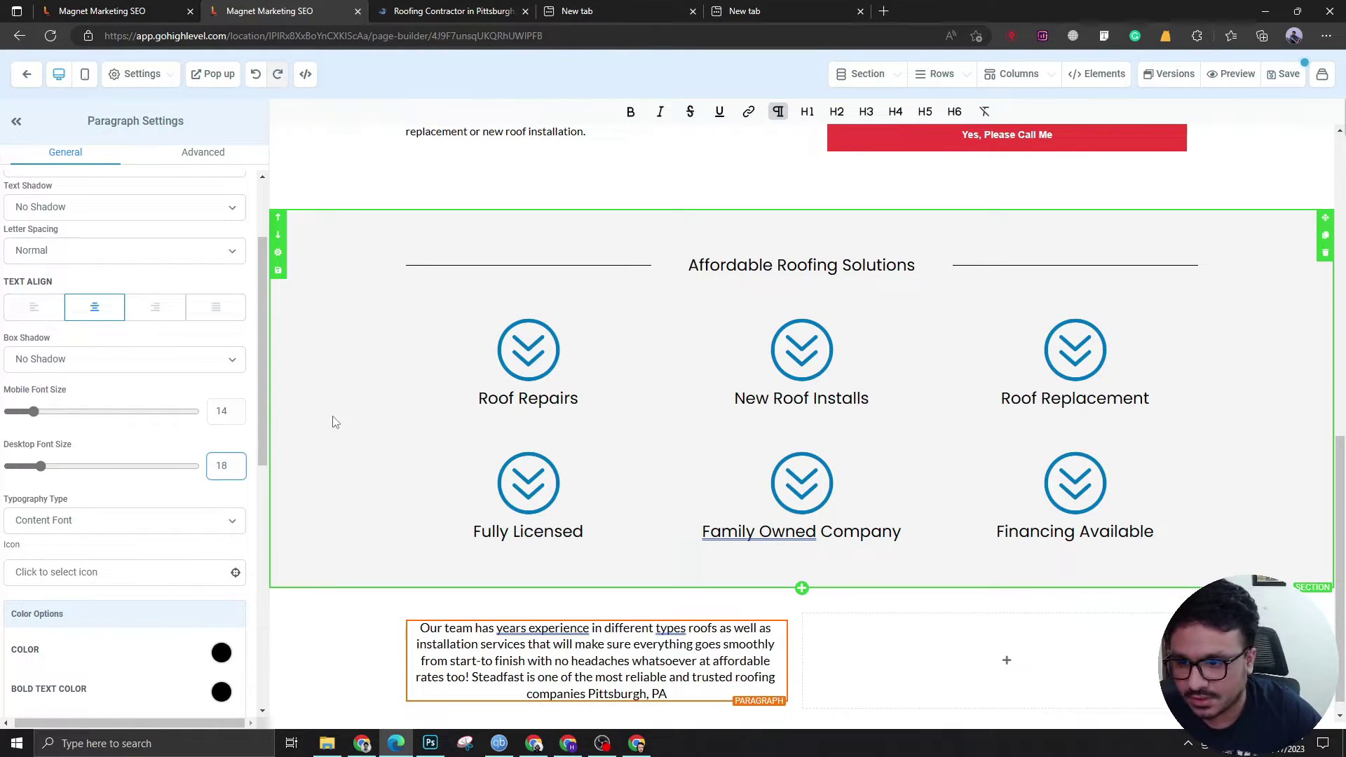
drag(224, 410, 243, 407)
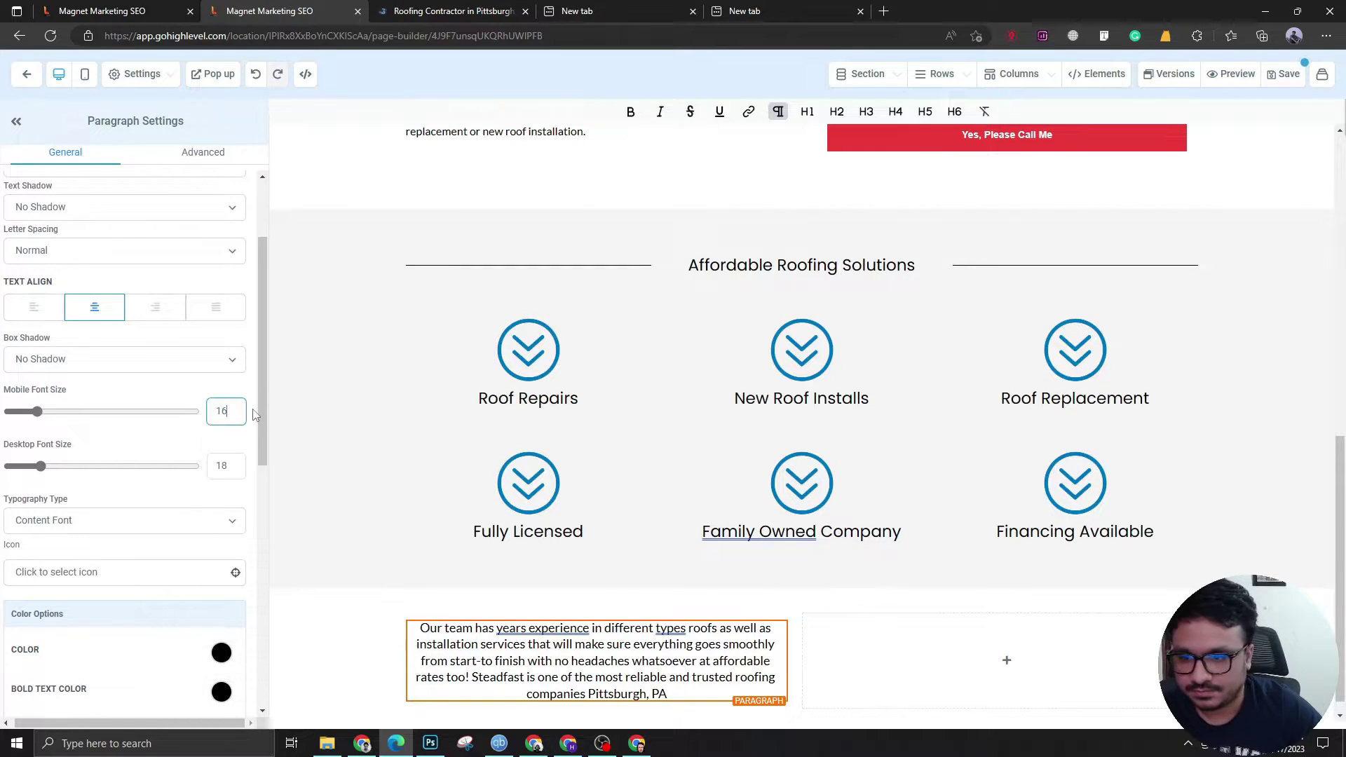
Set the bottom and top padding of the section containing the new paragraph to 40.
click(301, 635)
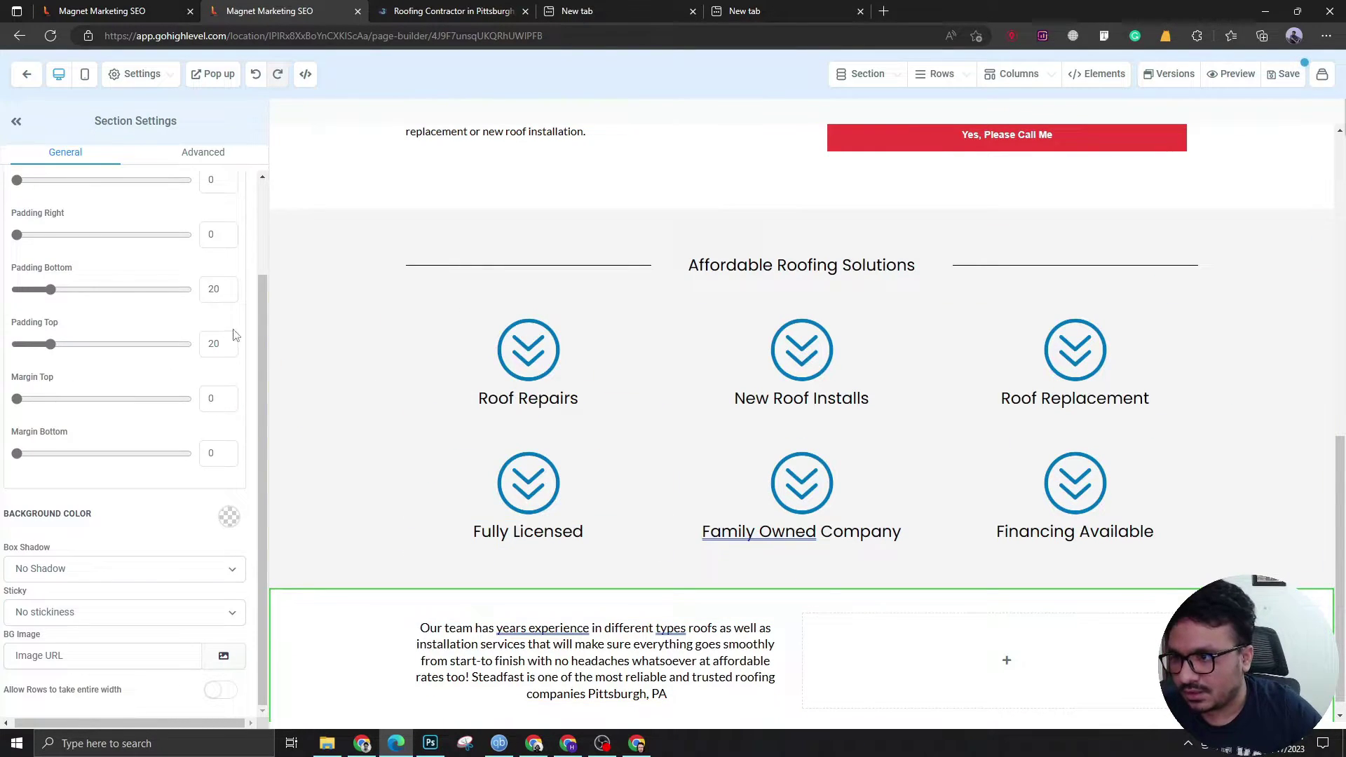
click(216, 292)
text(4)
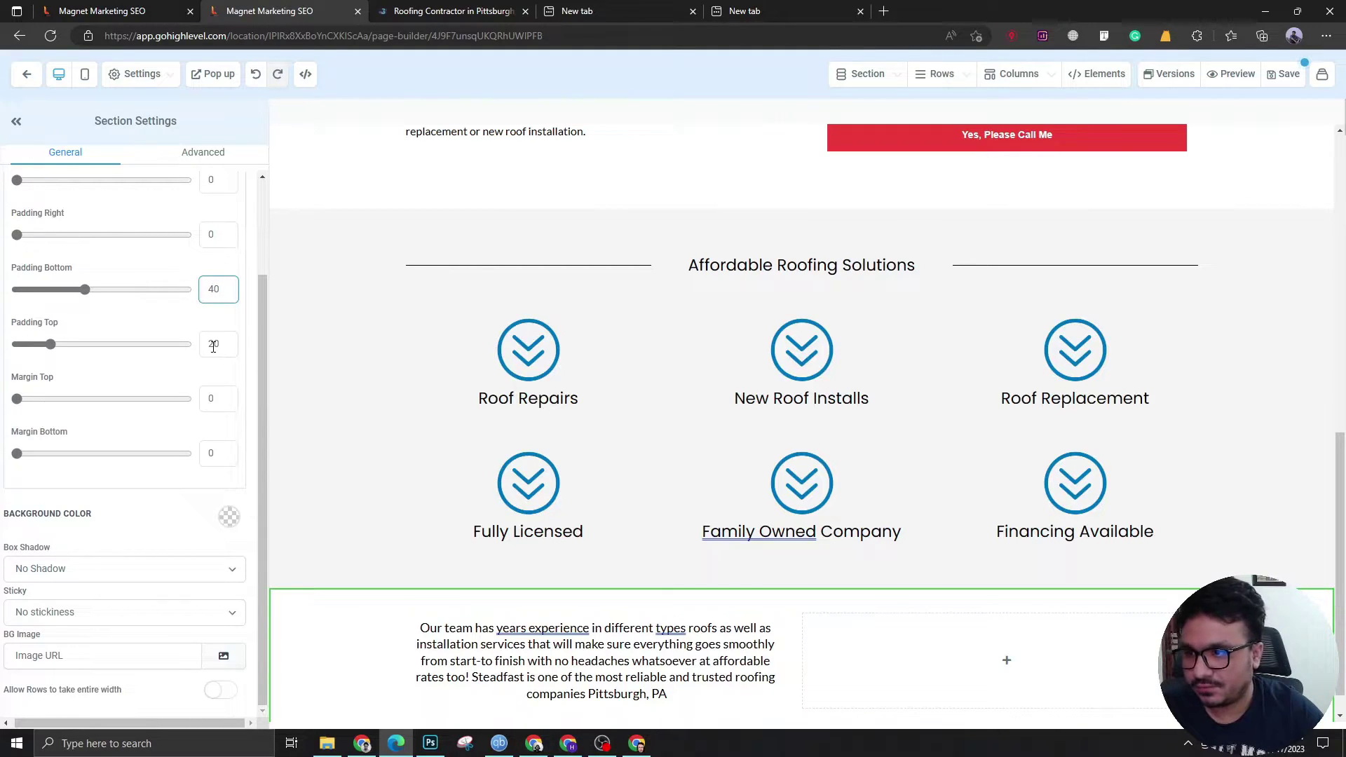
click(214, 347)
key(BackSpace)
text(4)
Add a bullet list to the empty second column with the item "Seal all Roof Jacks (one of the most common roof leak areas)".
scroll(385, 526, down, 1)
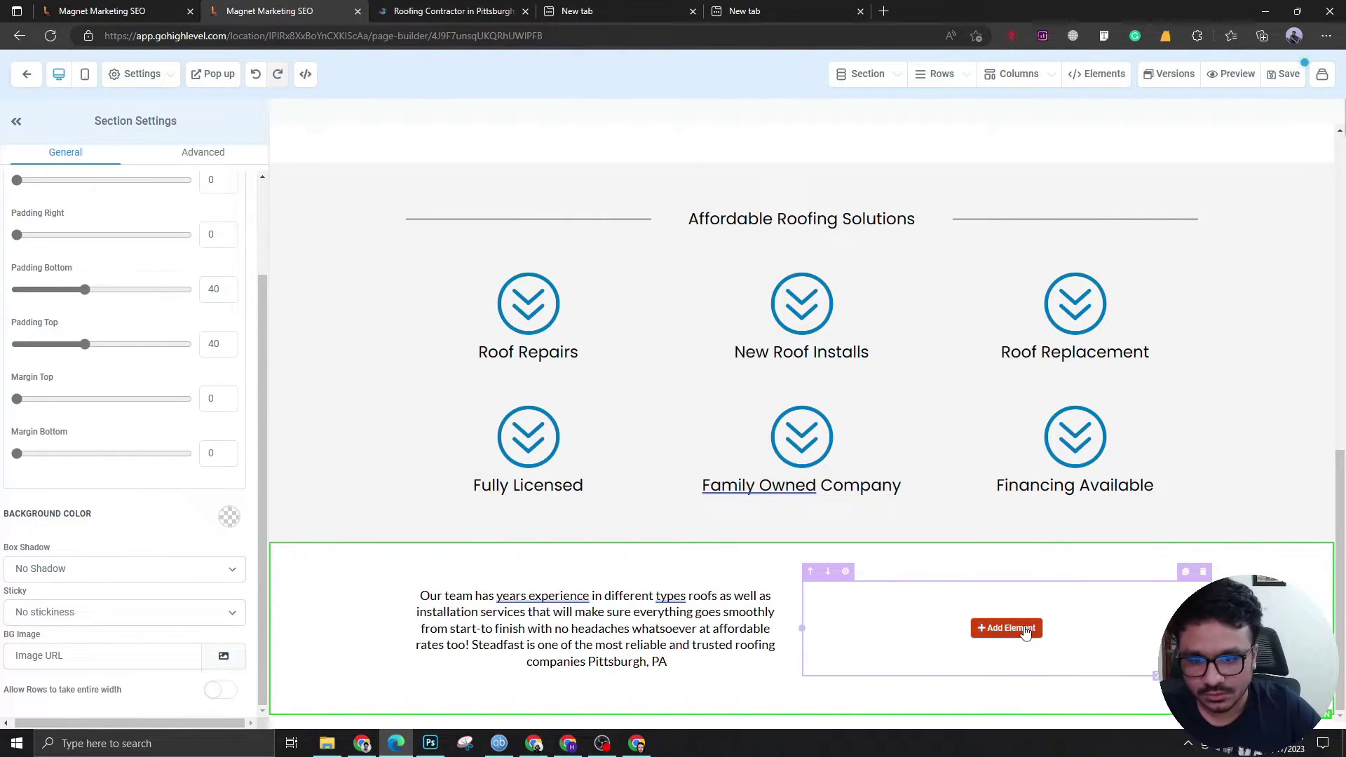
click(1016, 629)
click(1191, 284)
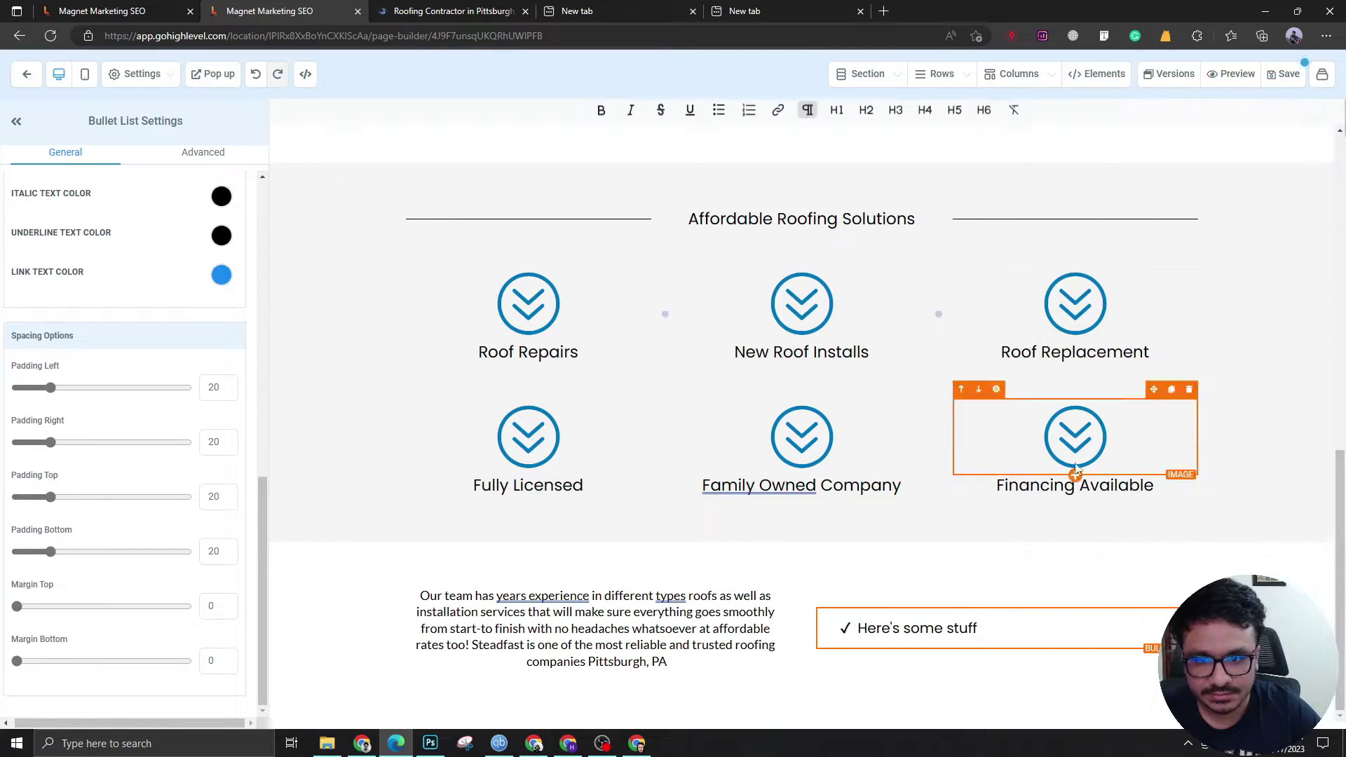
drag(859, 629, 980, 633)
text(Seal all Roof Jacks (one of the most common roof leak areas))
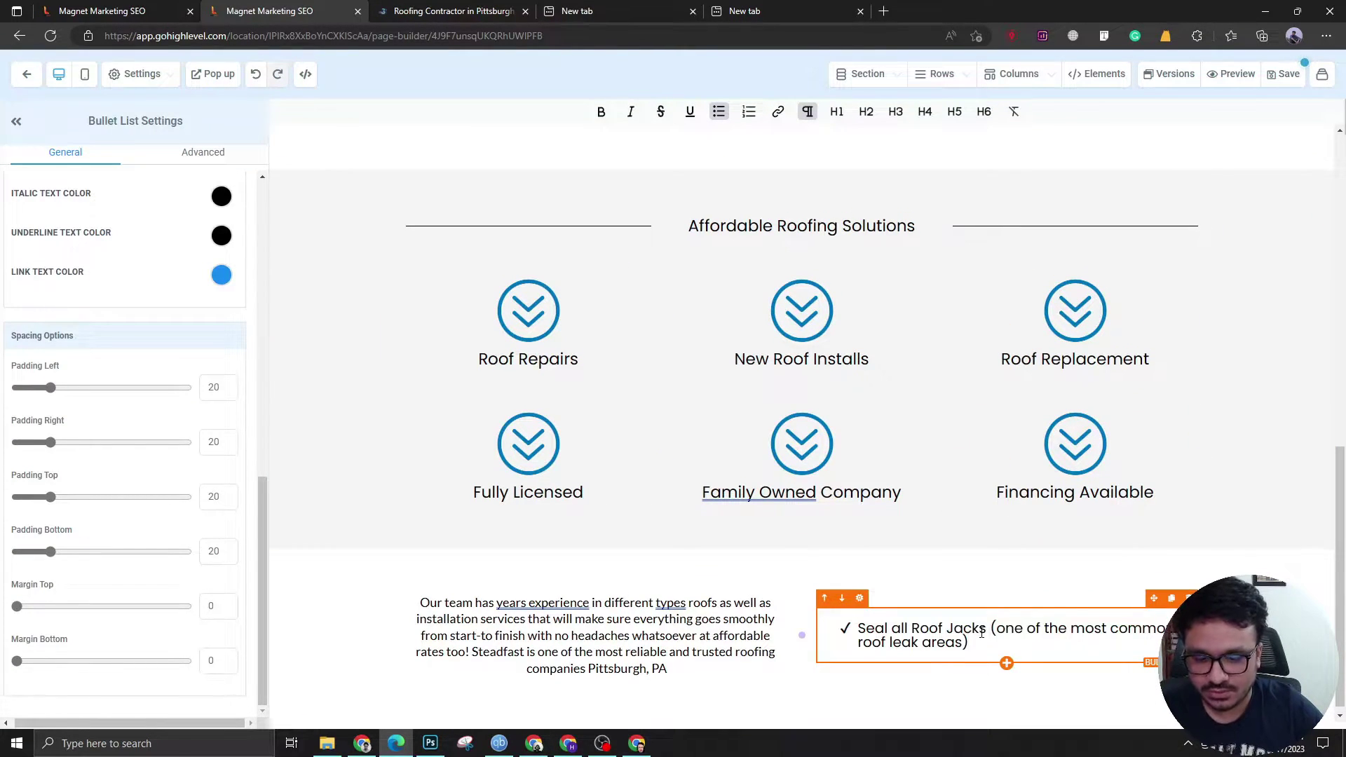
Set the bullet list's line height to 1.4.
click(212, 160)
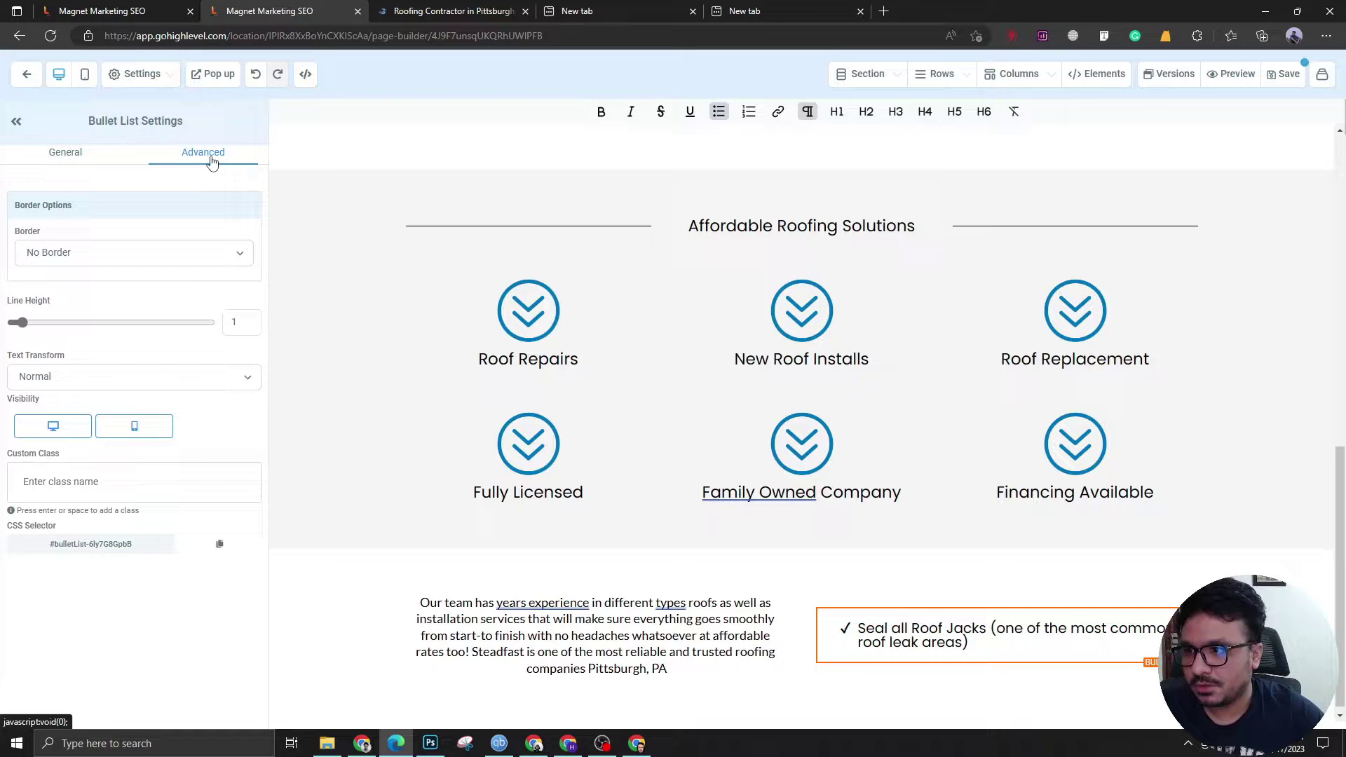
click(236, 324)
text(1.4)
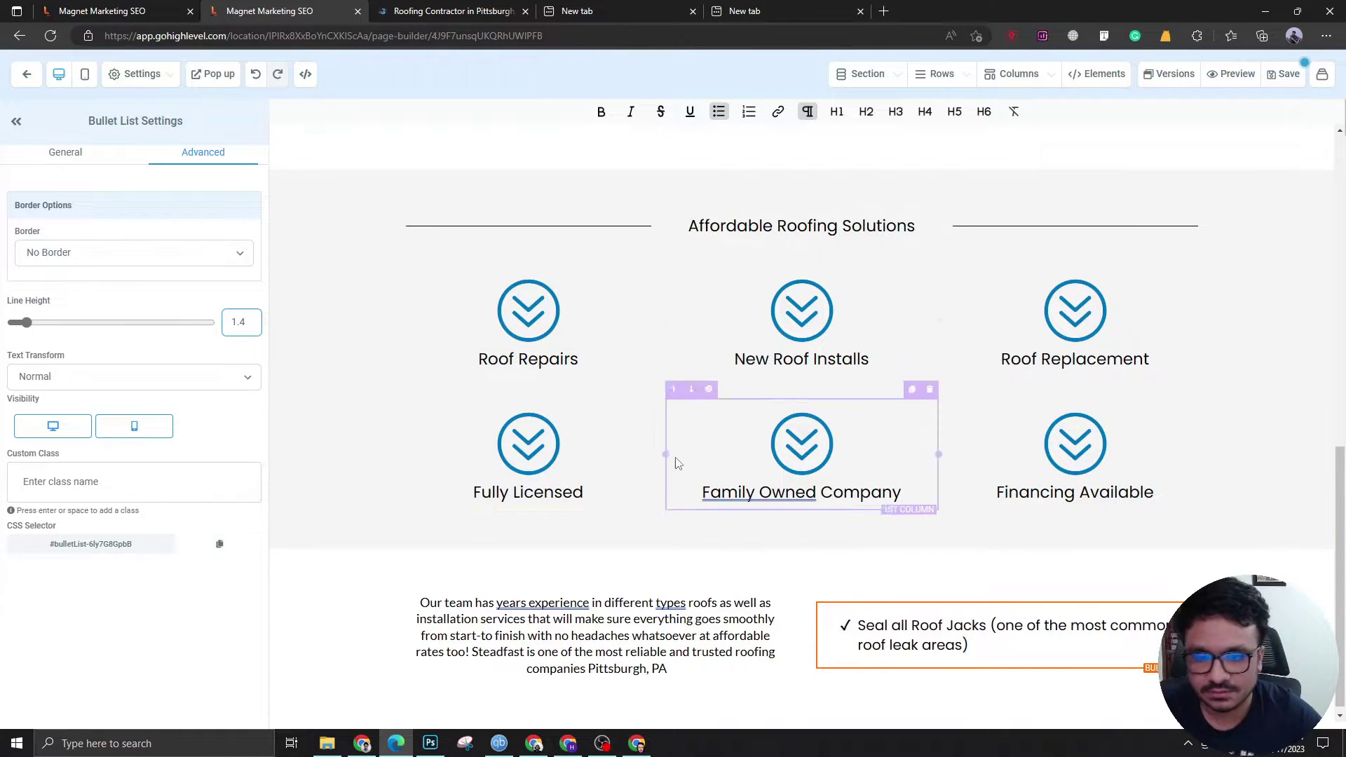
Add the bullets "Paint all Roof Jacks", "Full Inspection for leaks", "Inspect for hail or storm damage" and "Check all flashings" to the list.
click(1074, 626)
key(Return)
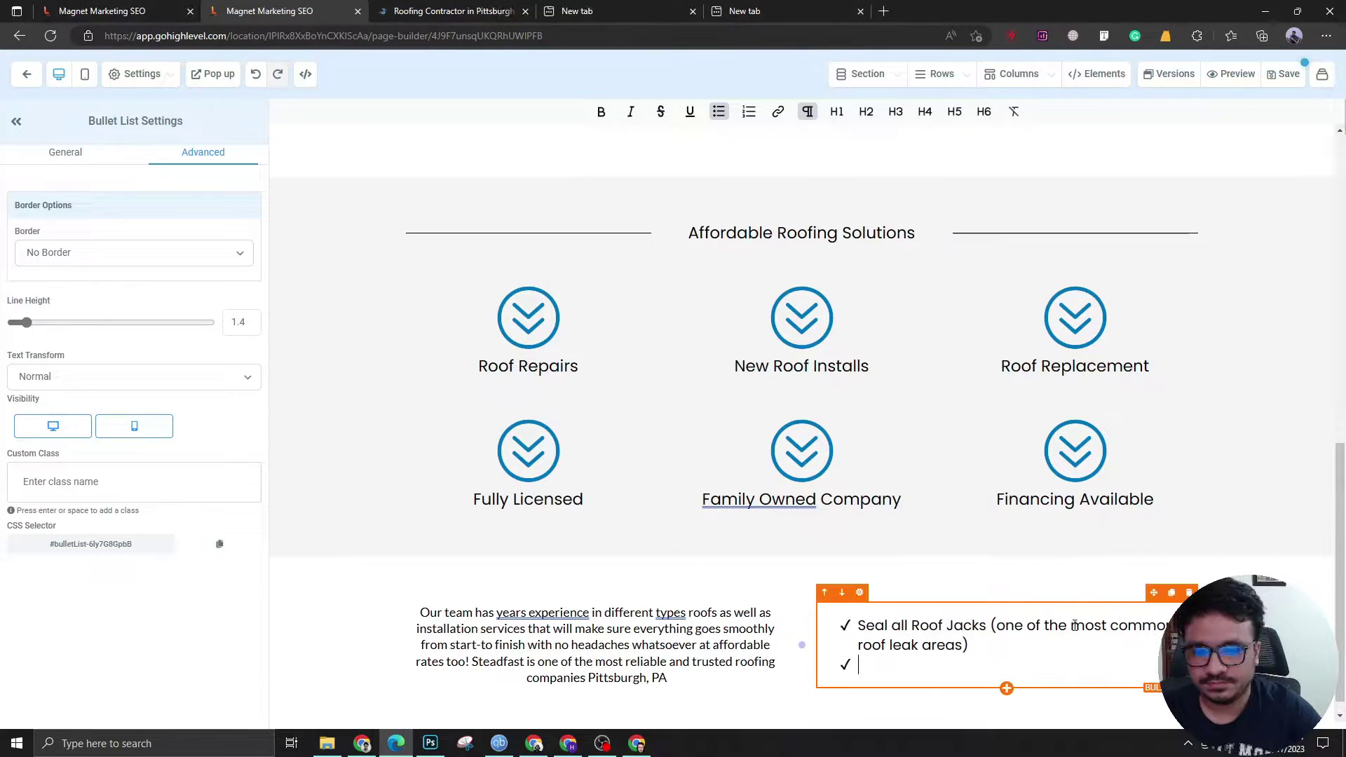
text(Paint all Roof Jacks)
key(Return)
scroll(1074, 626, down, 1)
text(Full Inspection for leaks)
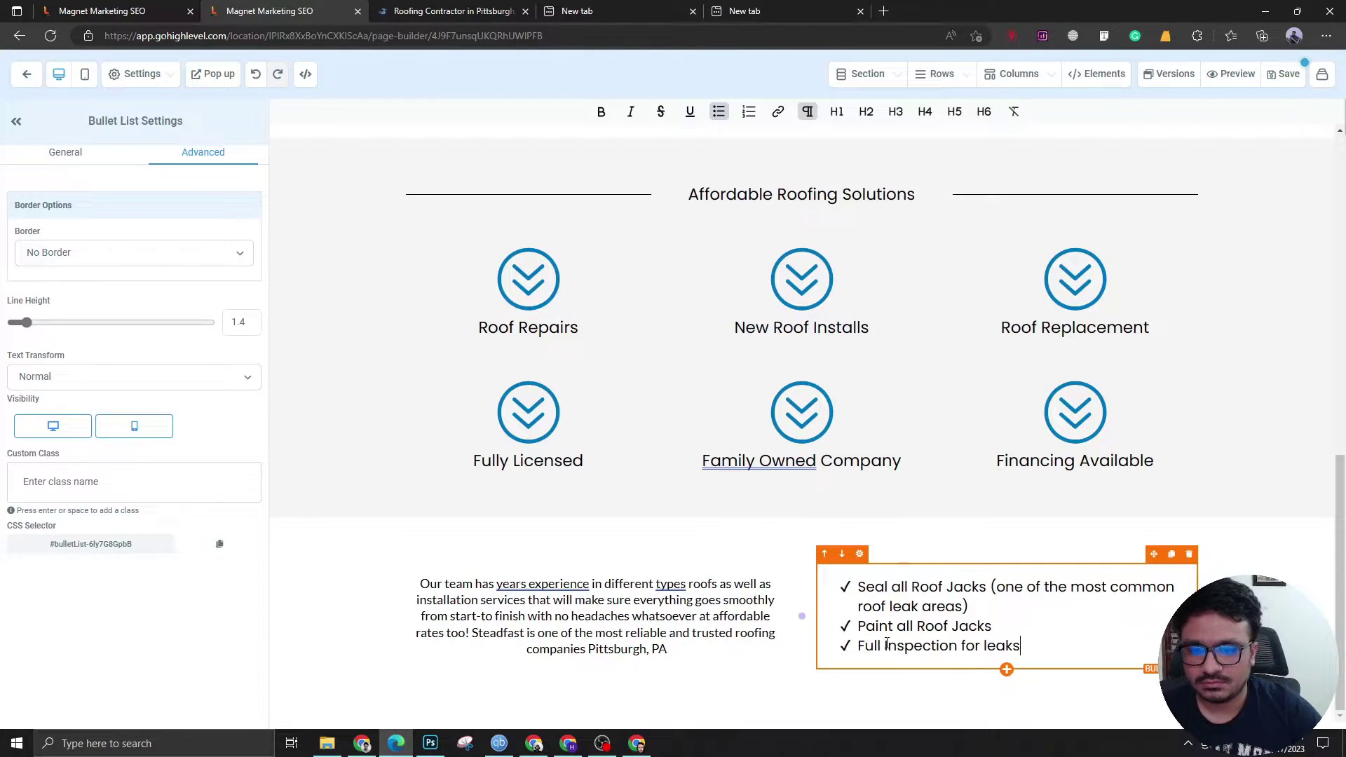
key(Return)
text(Inspect for hail or storm damage Check all flashings)
Set the bullet list's line height to 1.6.
click(237, 322)
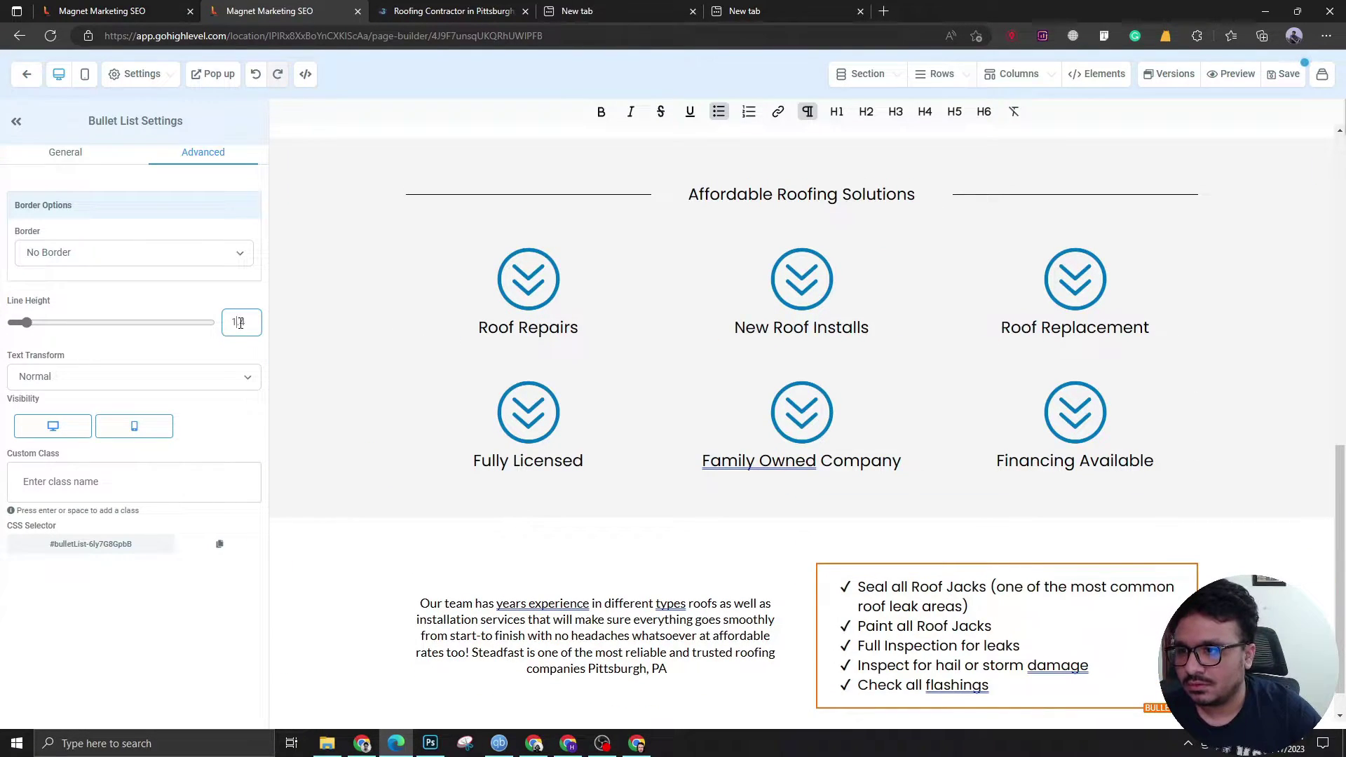
text(.6)
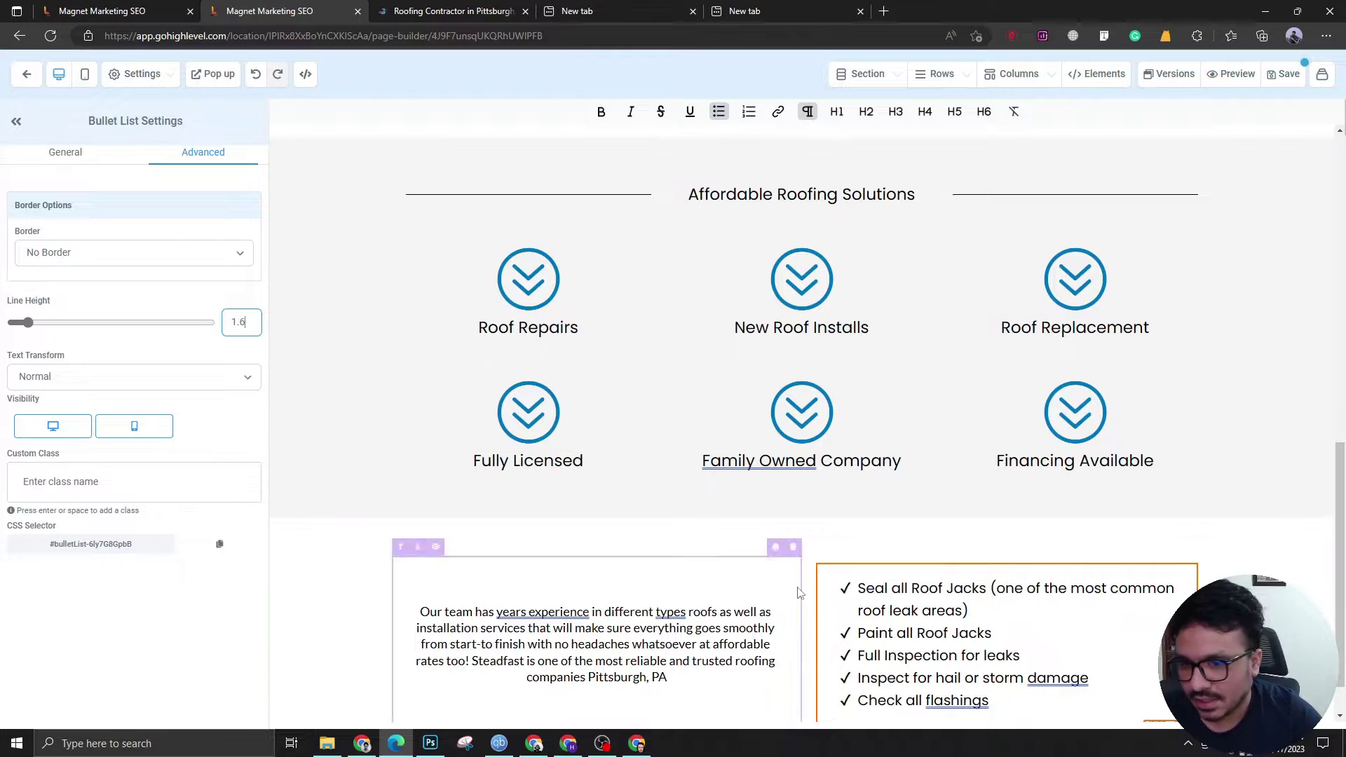
scroll(965, 583, down, 1)
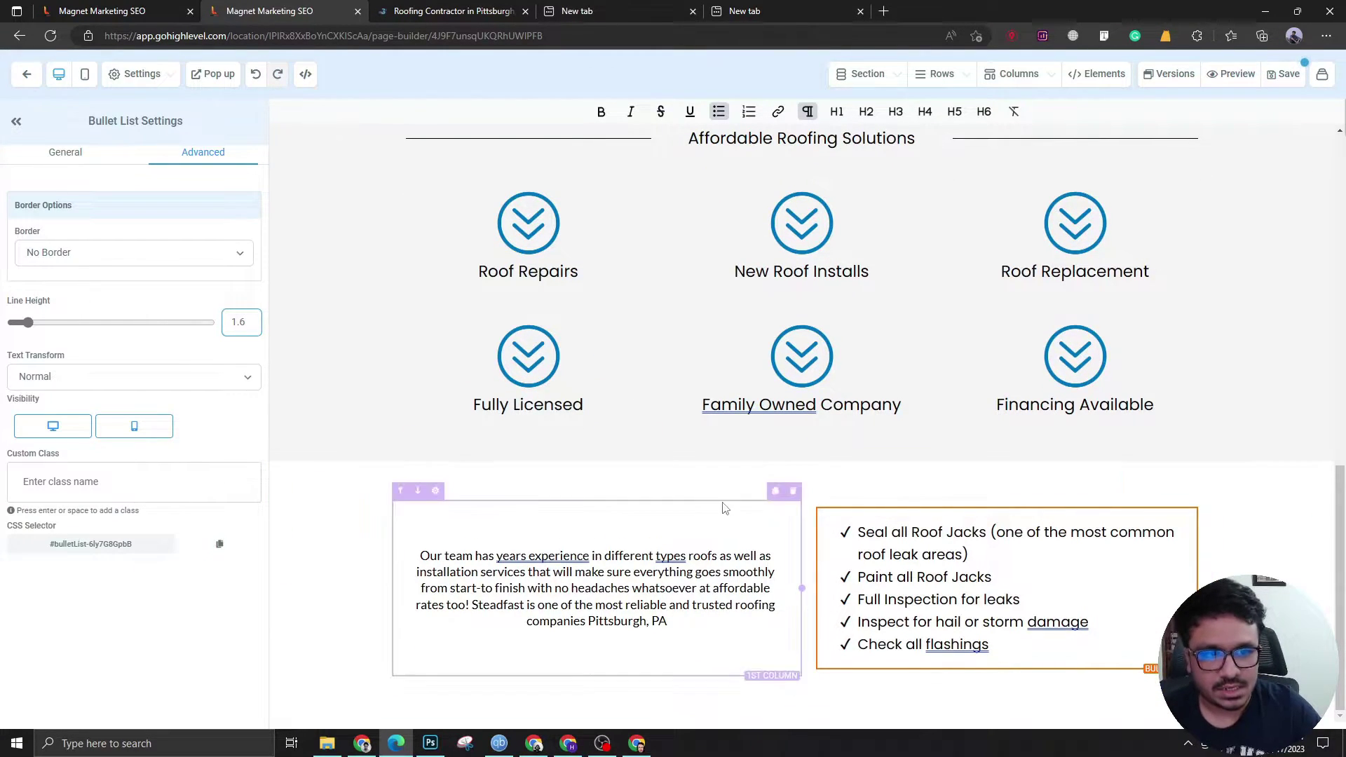
Set the bullet list's desktop font size to 18 and its mobile font size to 16.
click(77, 156)
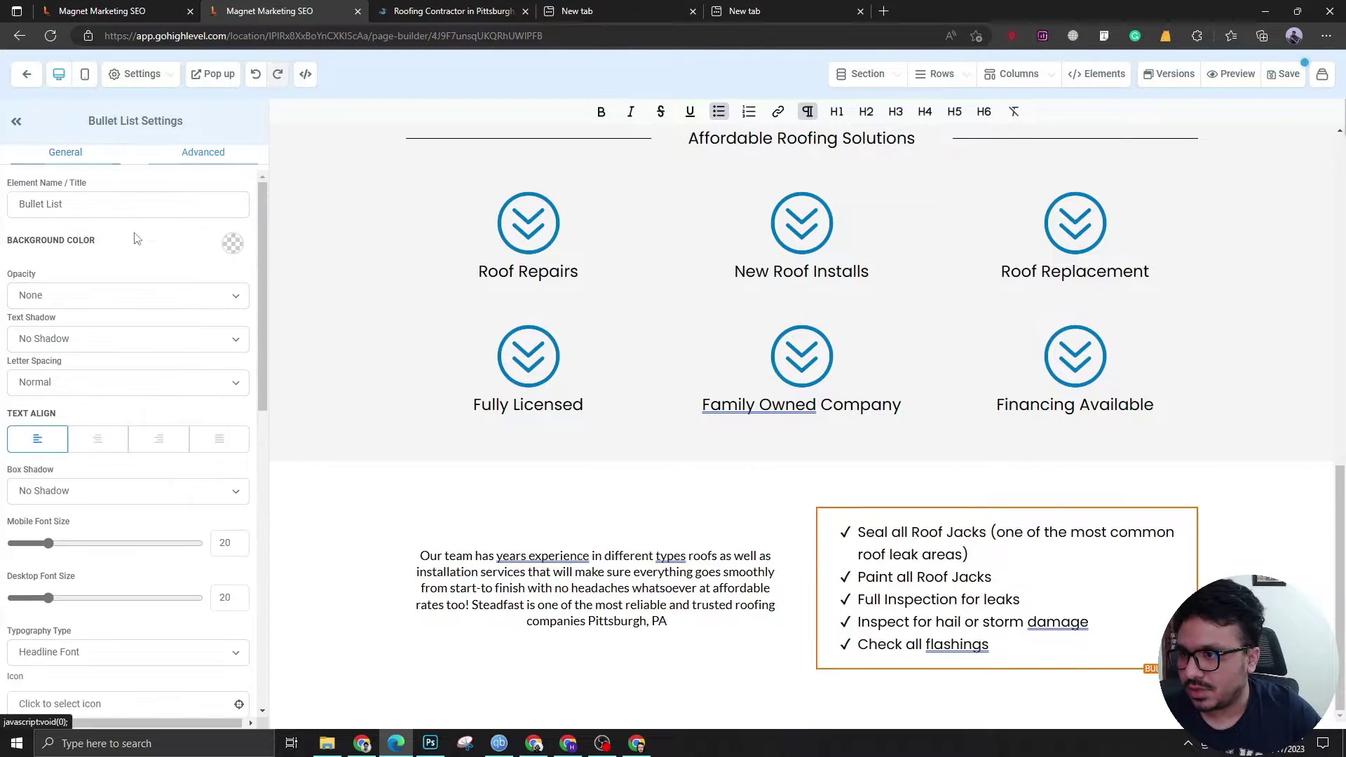
click(227, 596)
text(18)
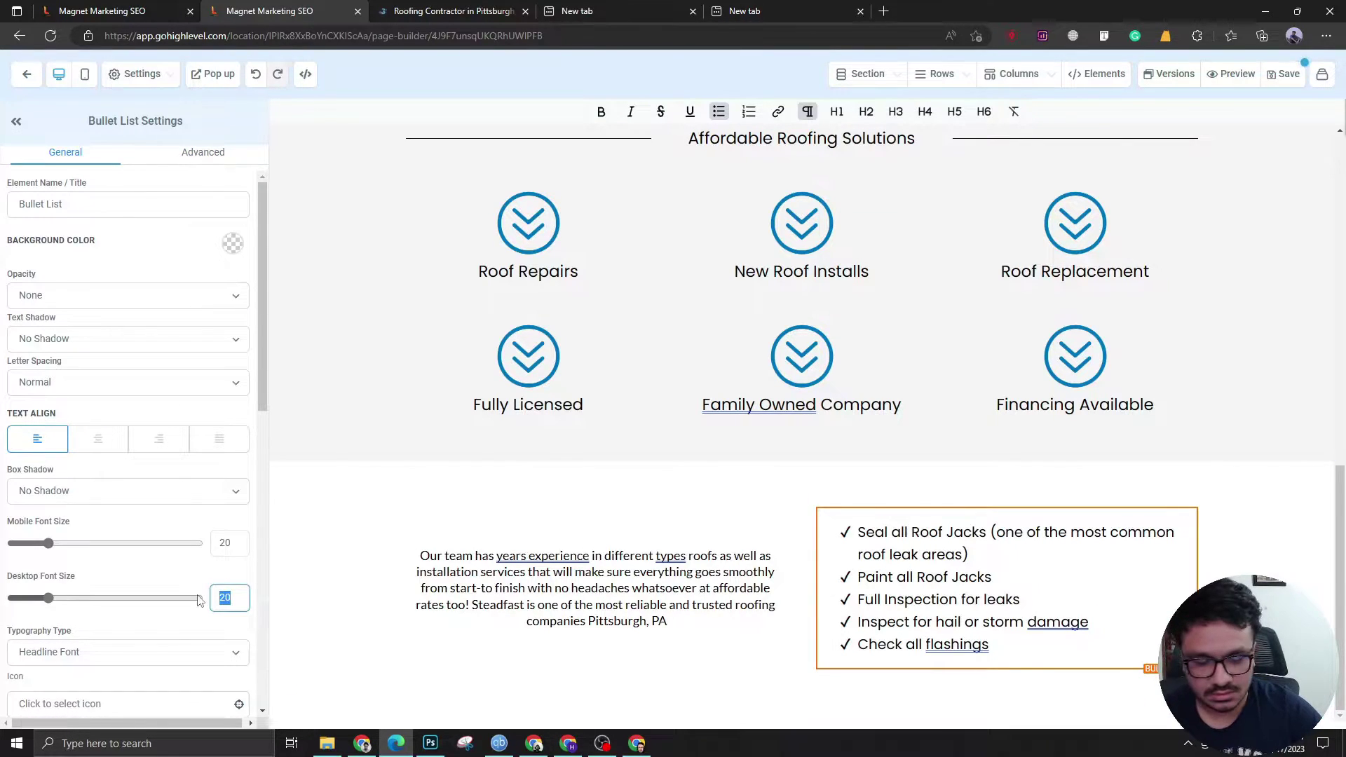
click(227, 549)
text(16)
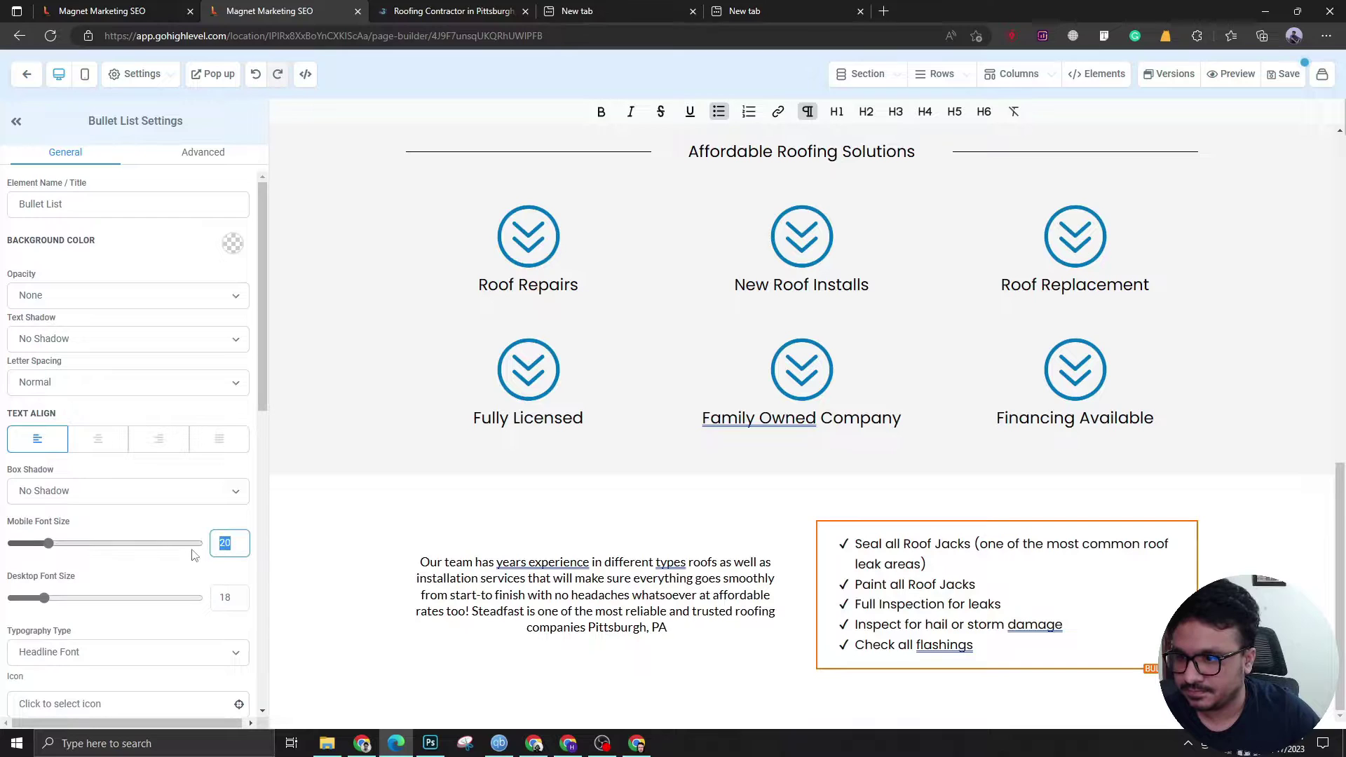
Add a one-column row below the description with the sub-headline "Limited Time Offer: Free Roof Tune-Up For Any Asphalt Shingle Roof!" on two lines.
click(758, 571)
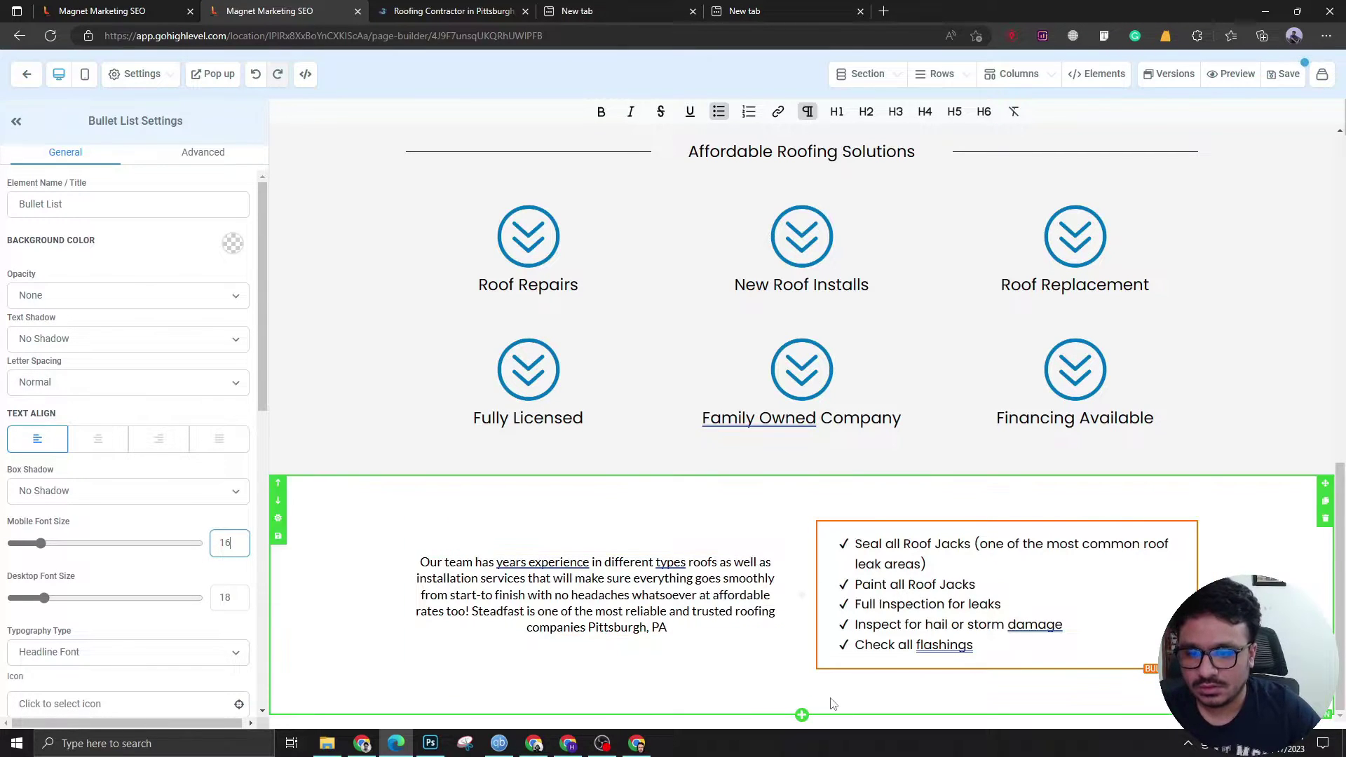
click(805, 690)
click(1163, 197)
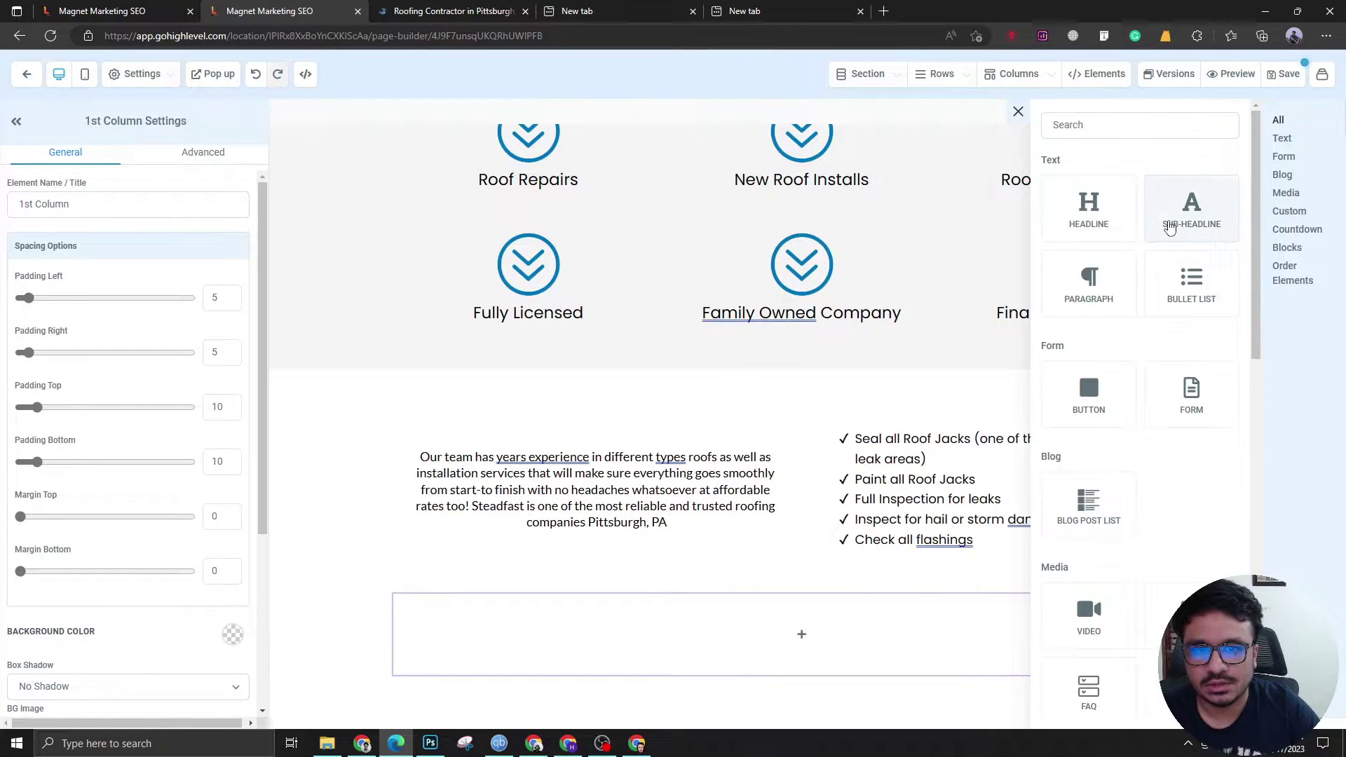
click(1170, 226)
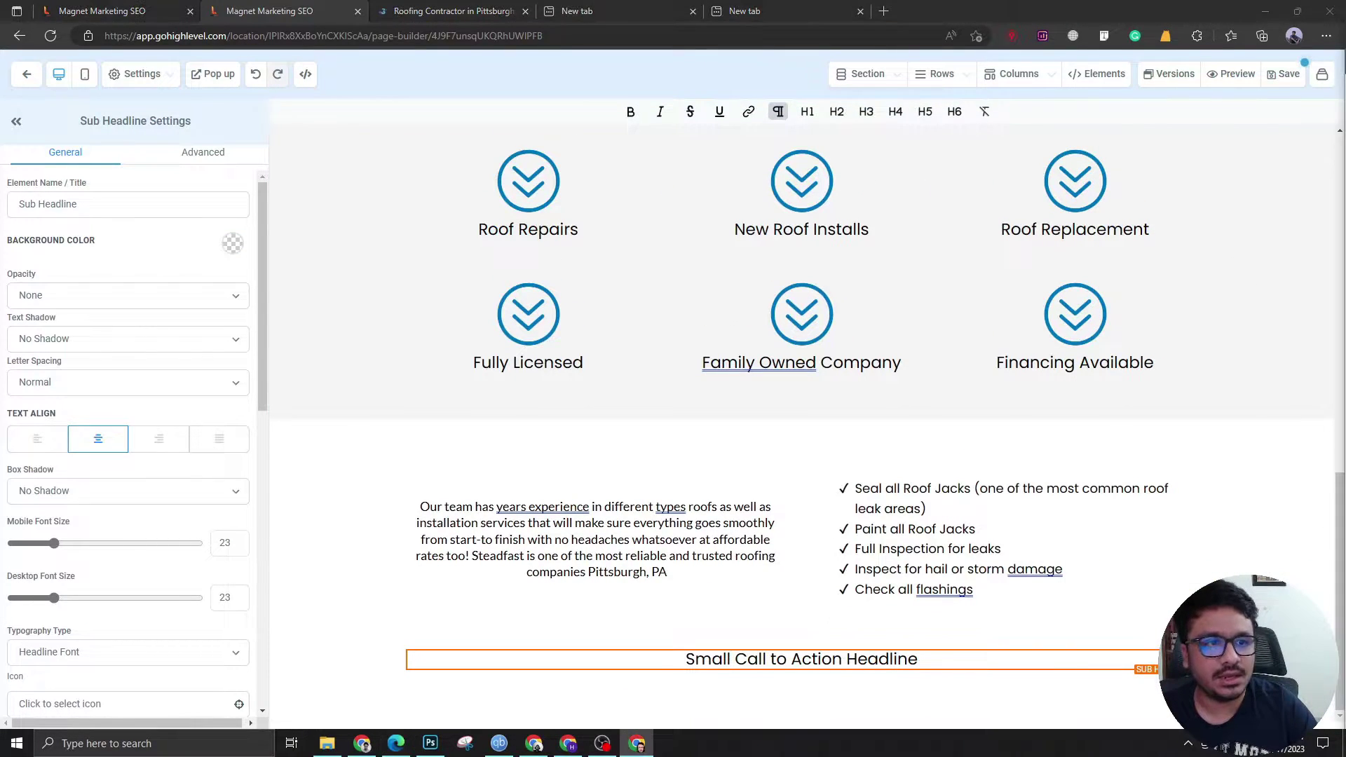
triple_click(752, 659)
text(Limited Time Offer: Free Roof Tune-Up For Any Asphalt Shingle Roof!)
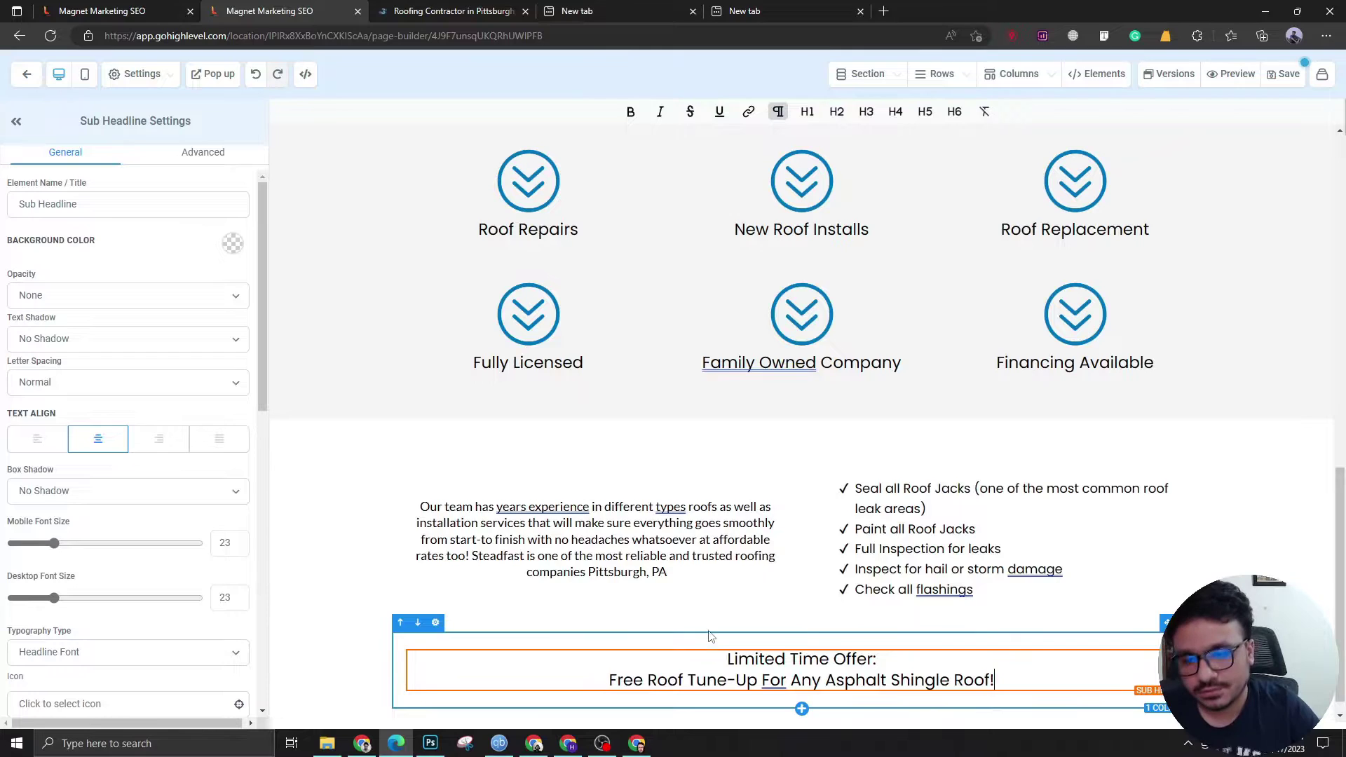
Move the limited time offer row above the company description and bullet list row.
scroll(708, 635, down, 1)
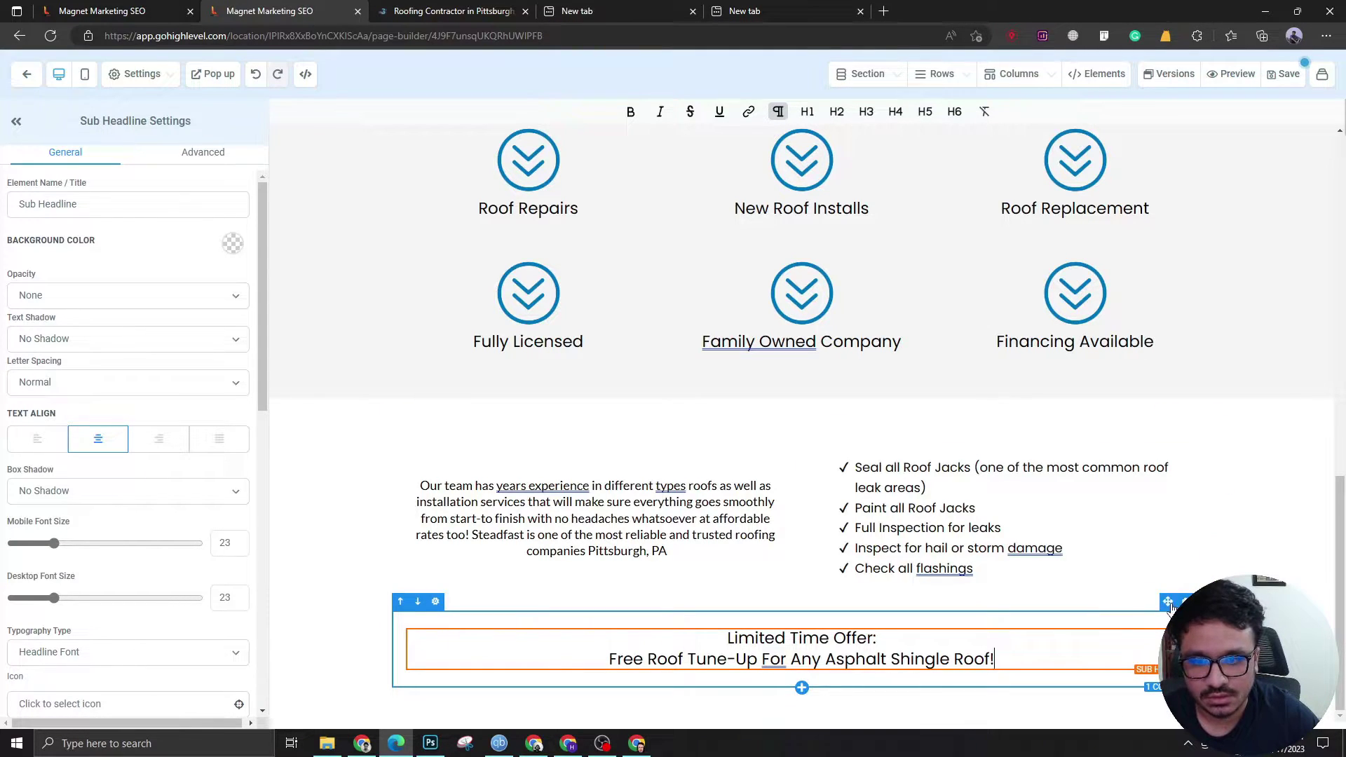
drag(1168, 602, 1142, 457)
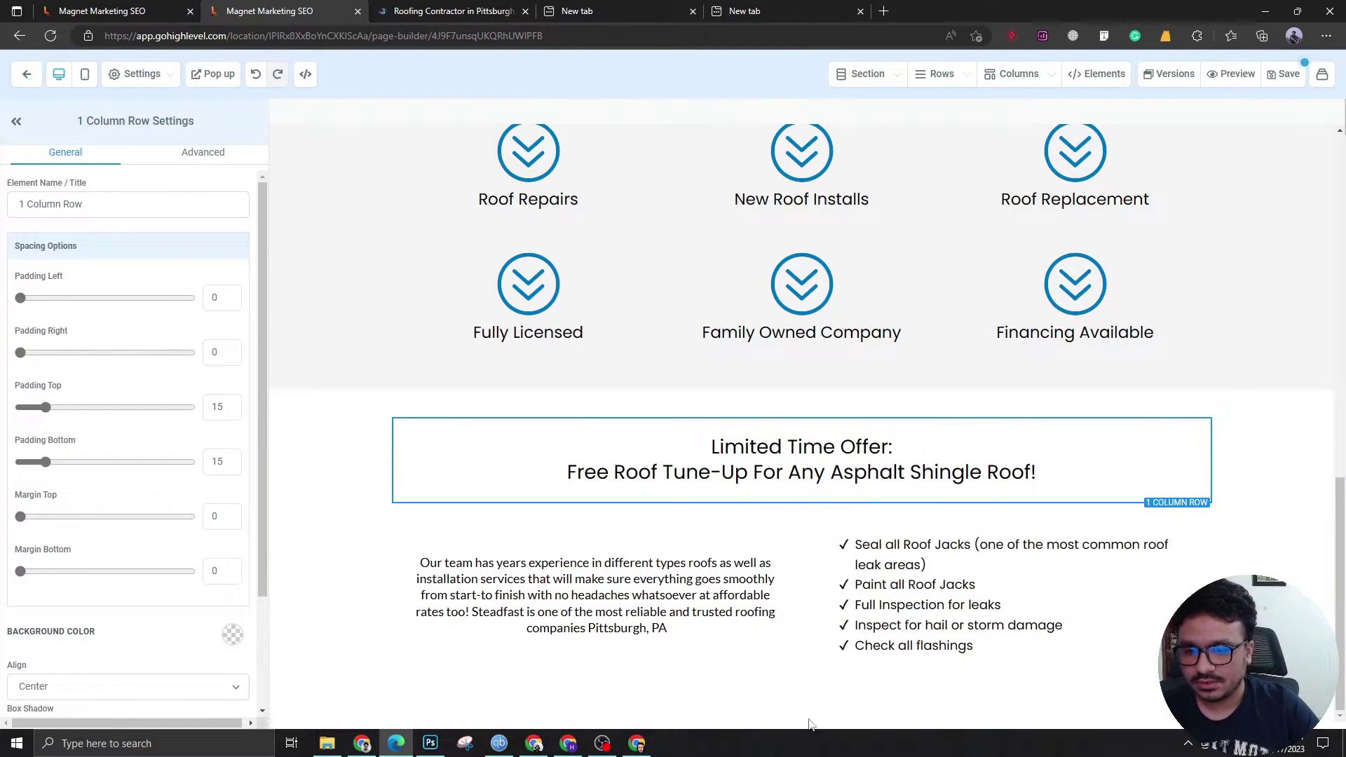
Add a full-width section below the limited time offer section and place a three-column row in it.
scroll(802, 715, up, 12)
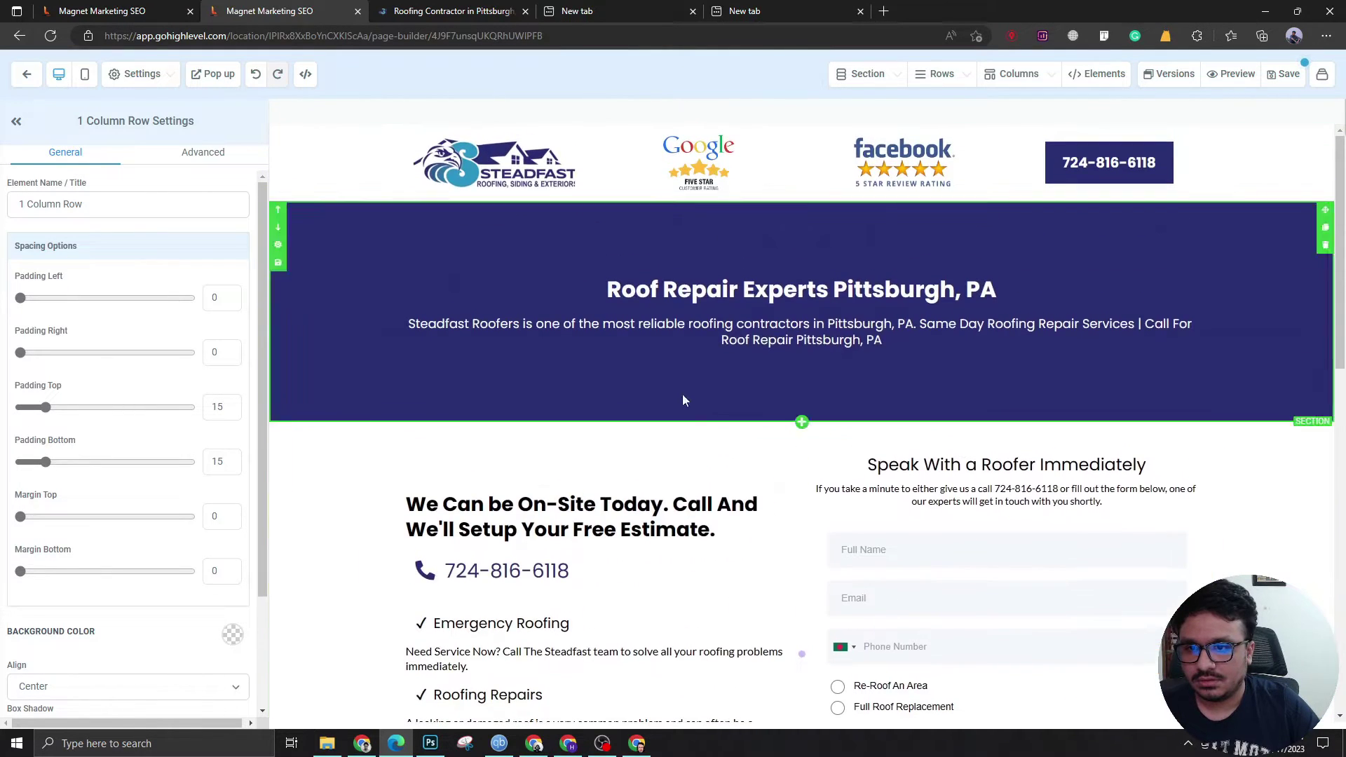
scroll(617, 420, down, 3)
scroll(556, 449, down, 10)
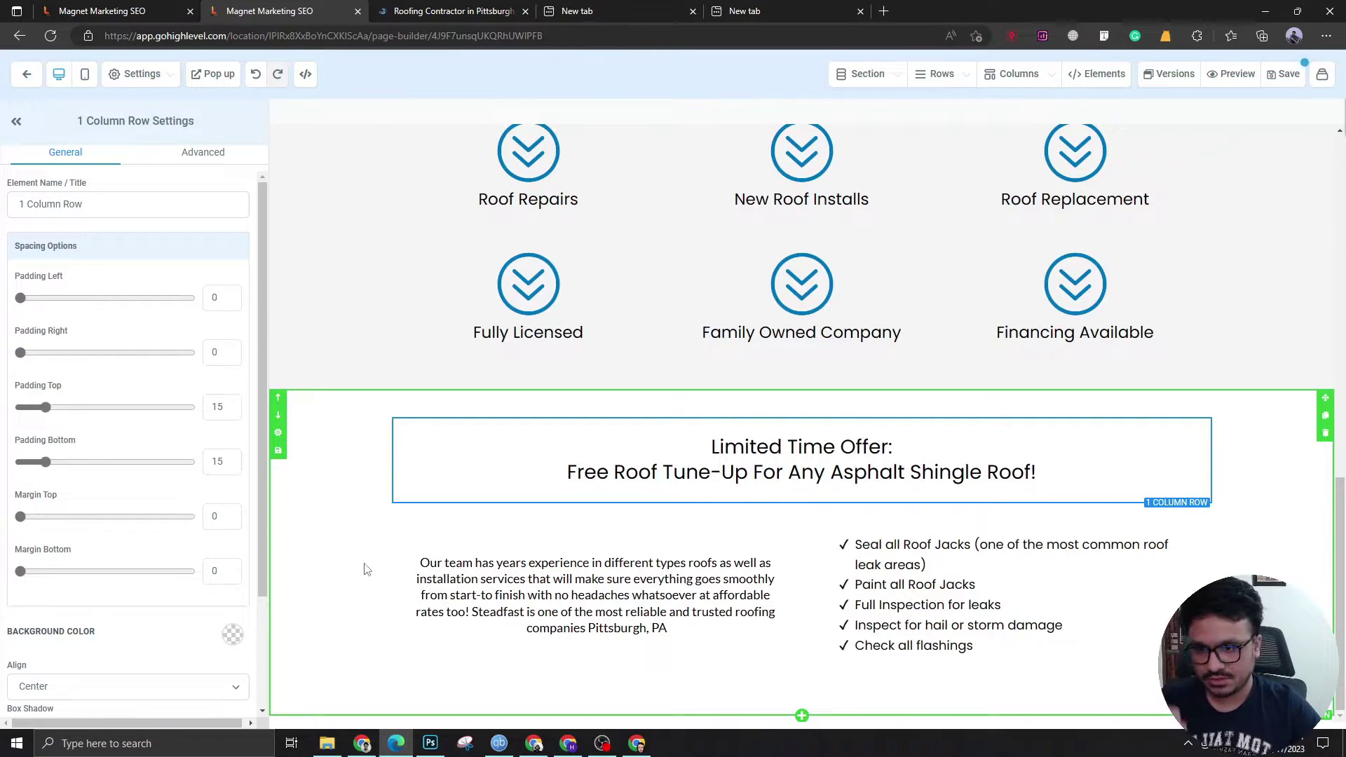
click(801, 715)
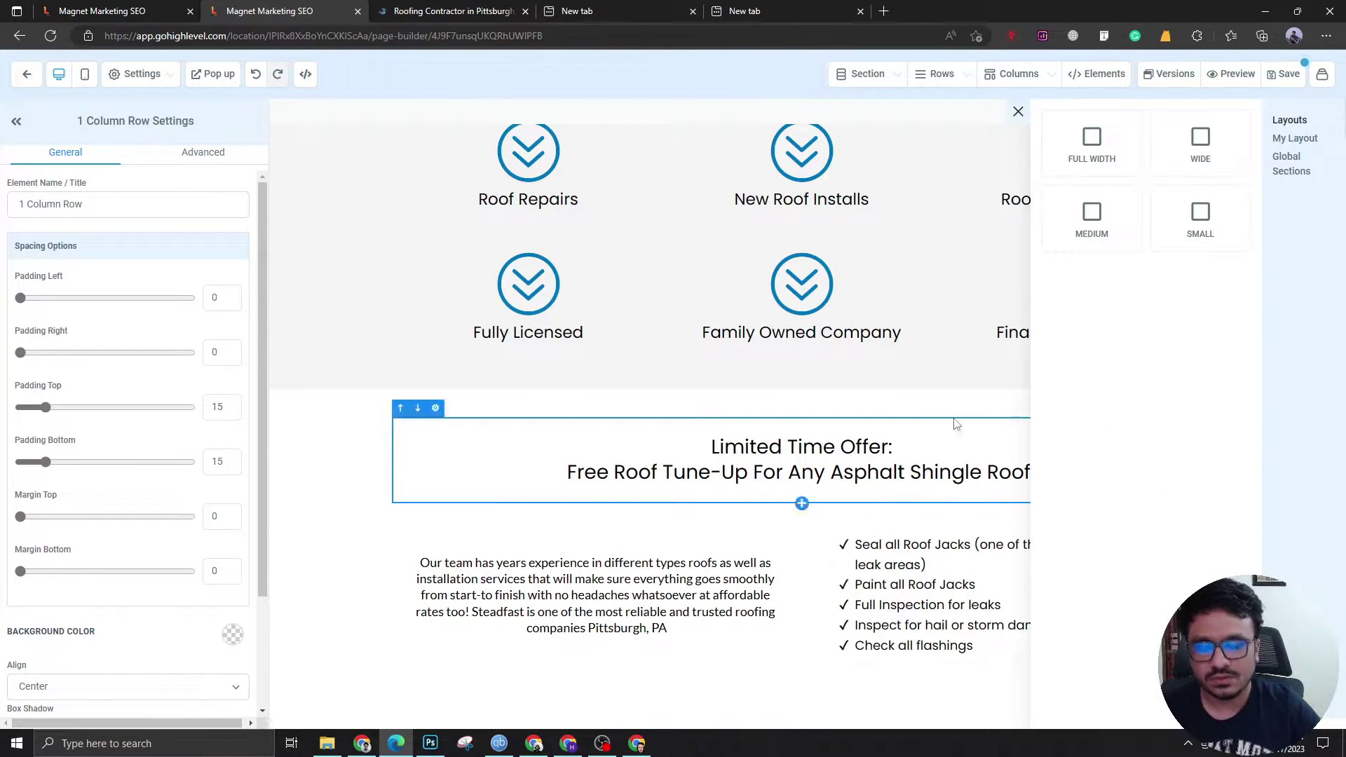
click(1111, 163)
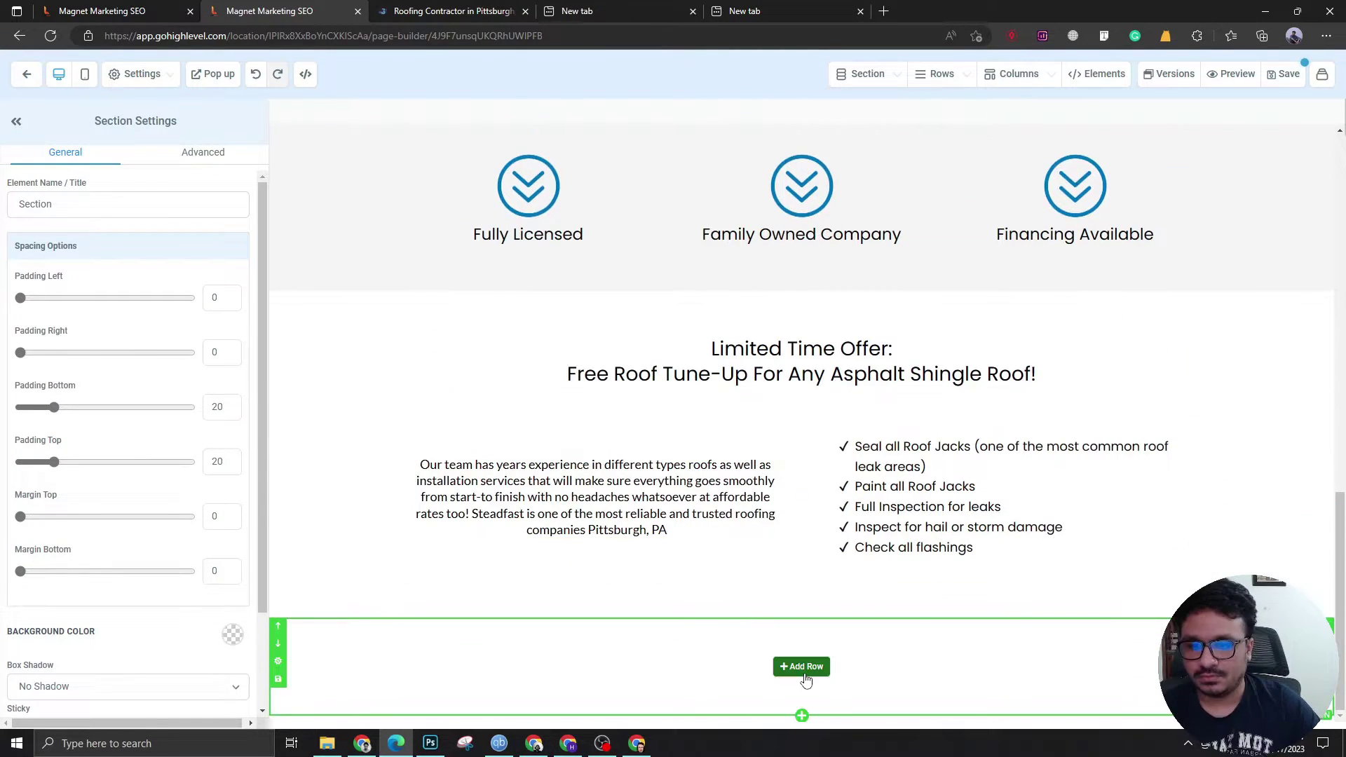
click(804, 668)
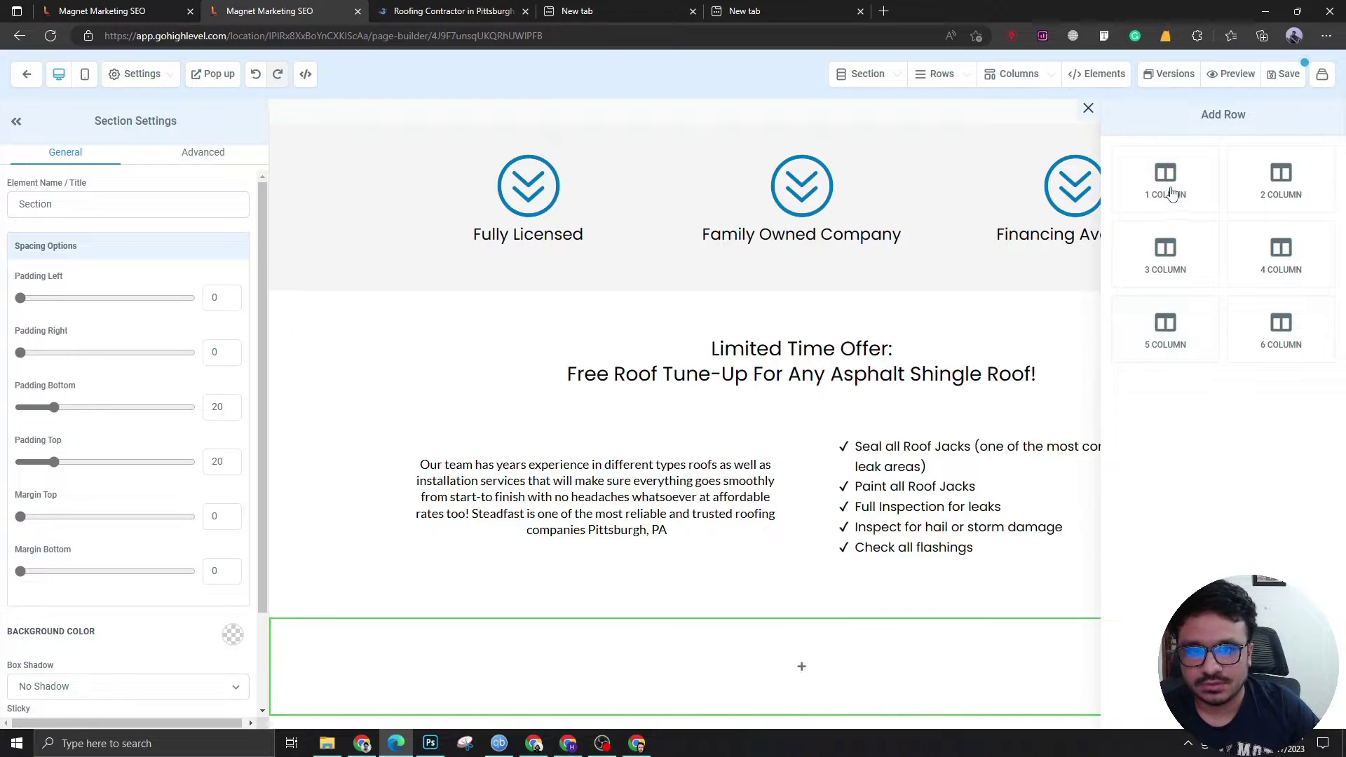
click(1188, 270)
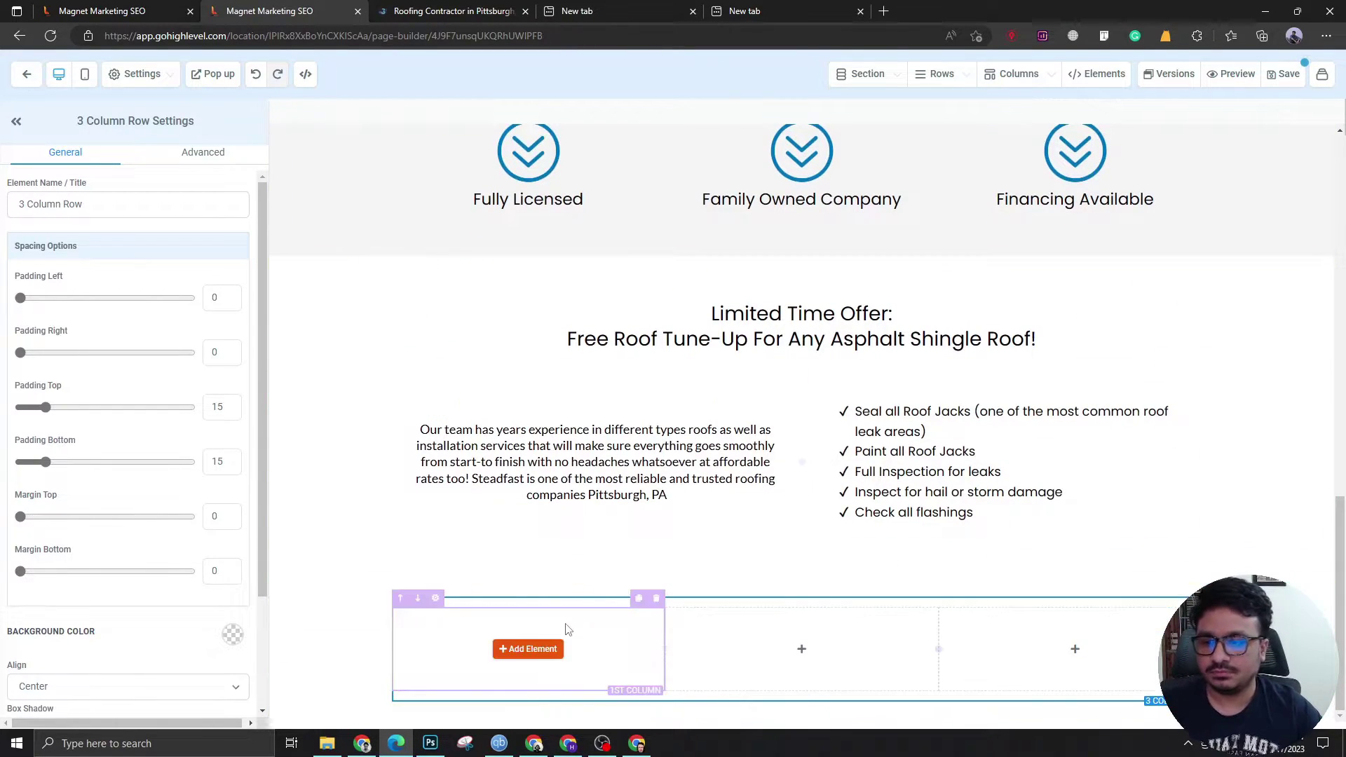
Add a paragraph element to the first column of the new three-column row.
click(531, 649)
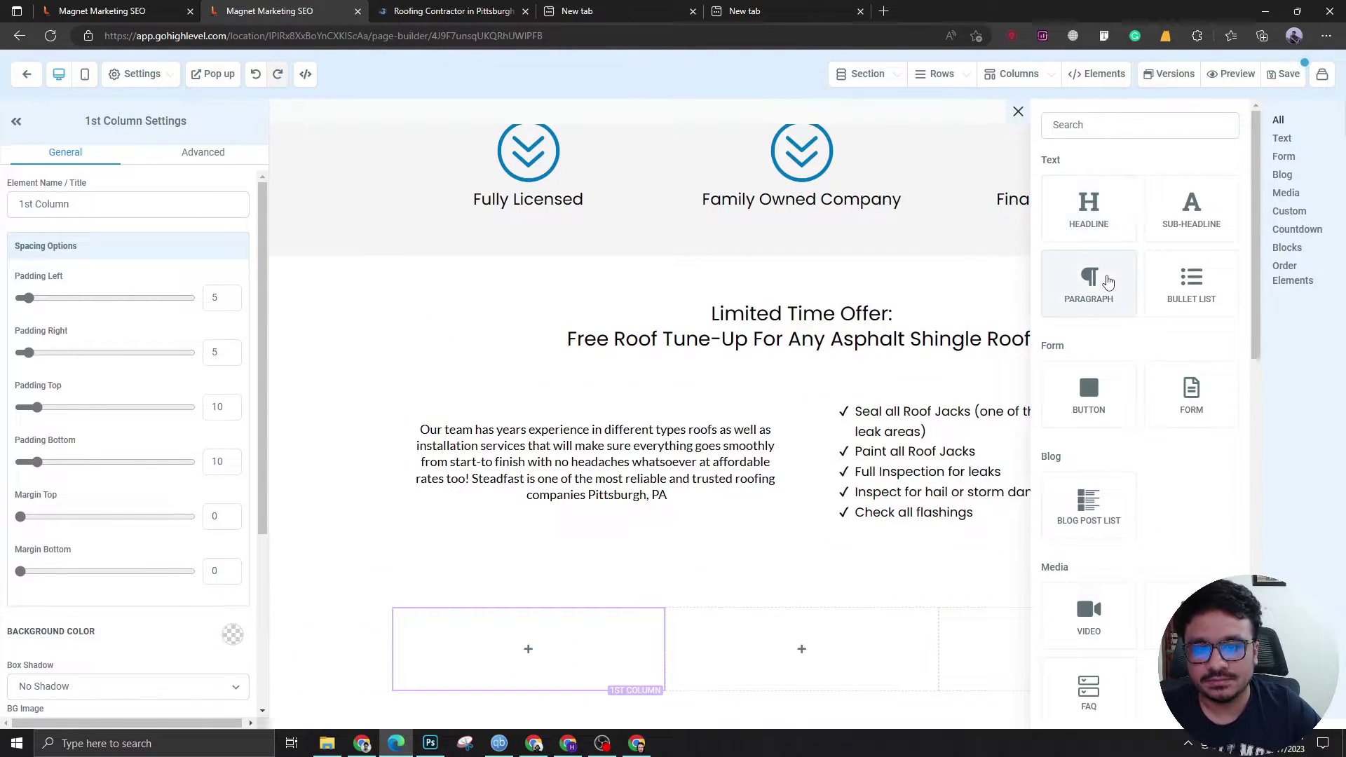
click(1087, 277)
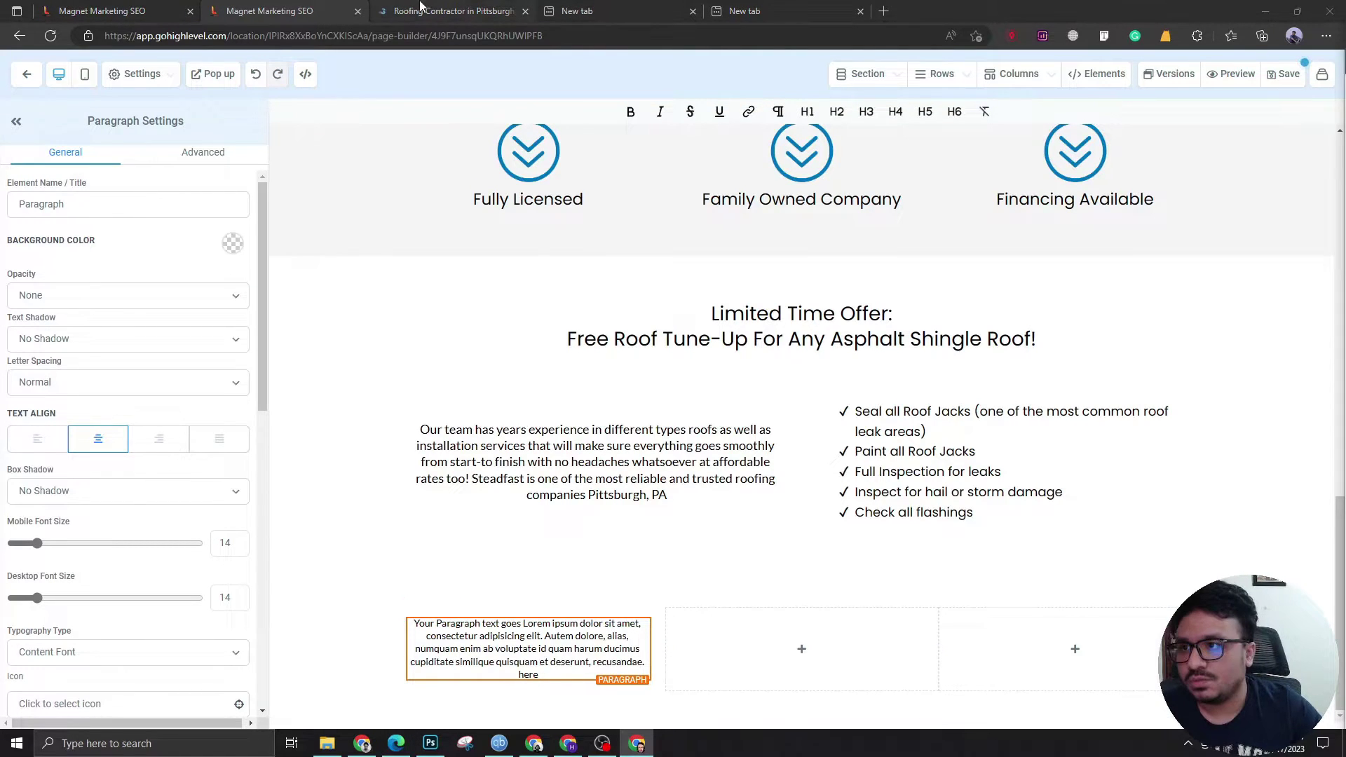
Search Google for "steadfast roofers" in the empty browser tab.
mouse_move(441, 17)
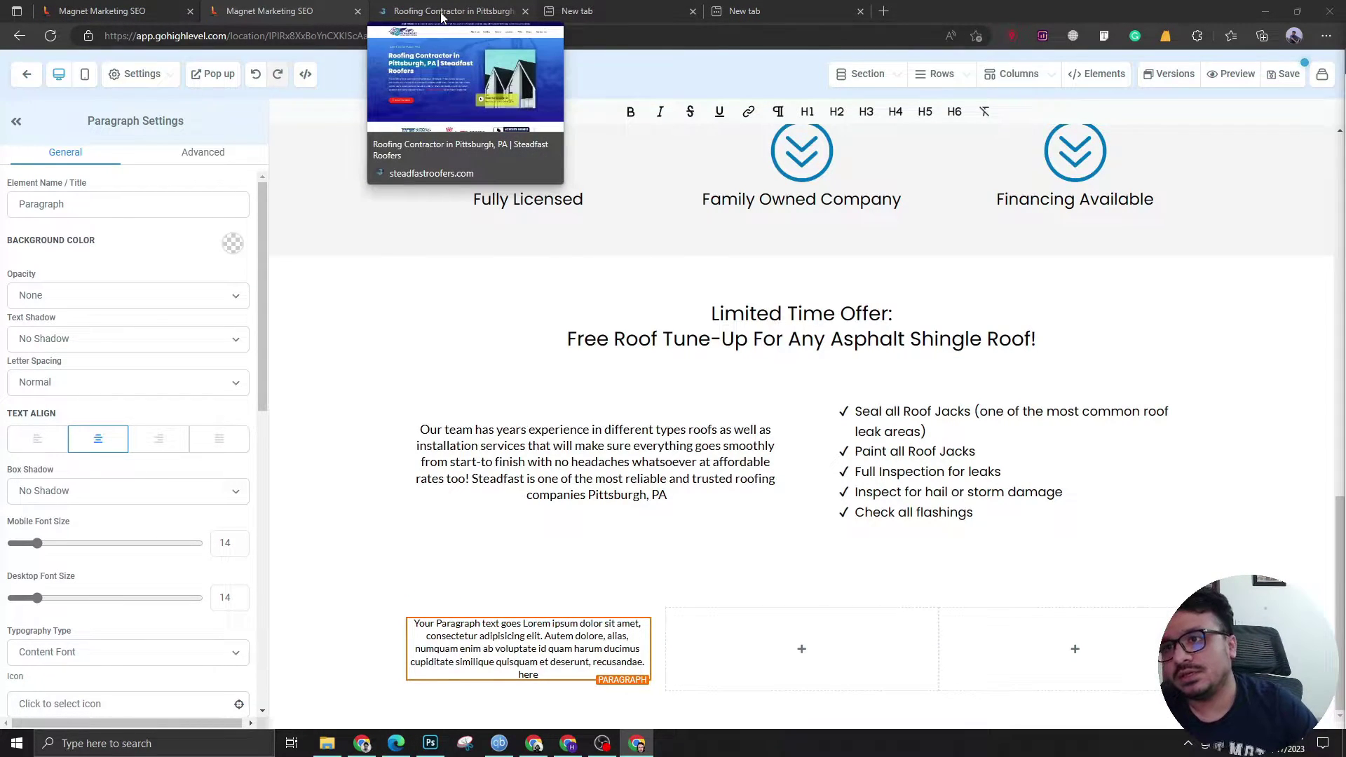
click(442, 12)
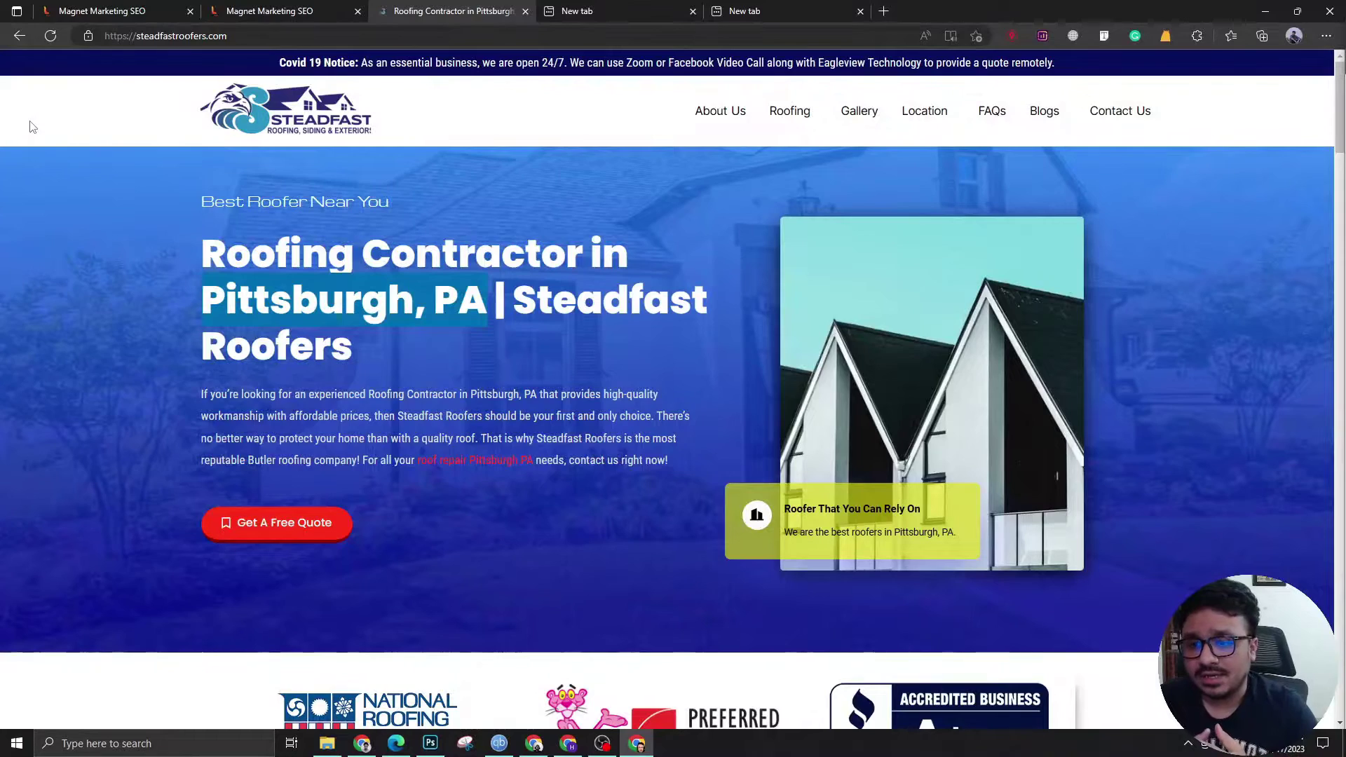
click(312, 11)
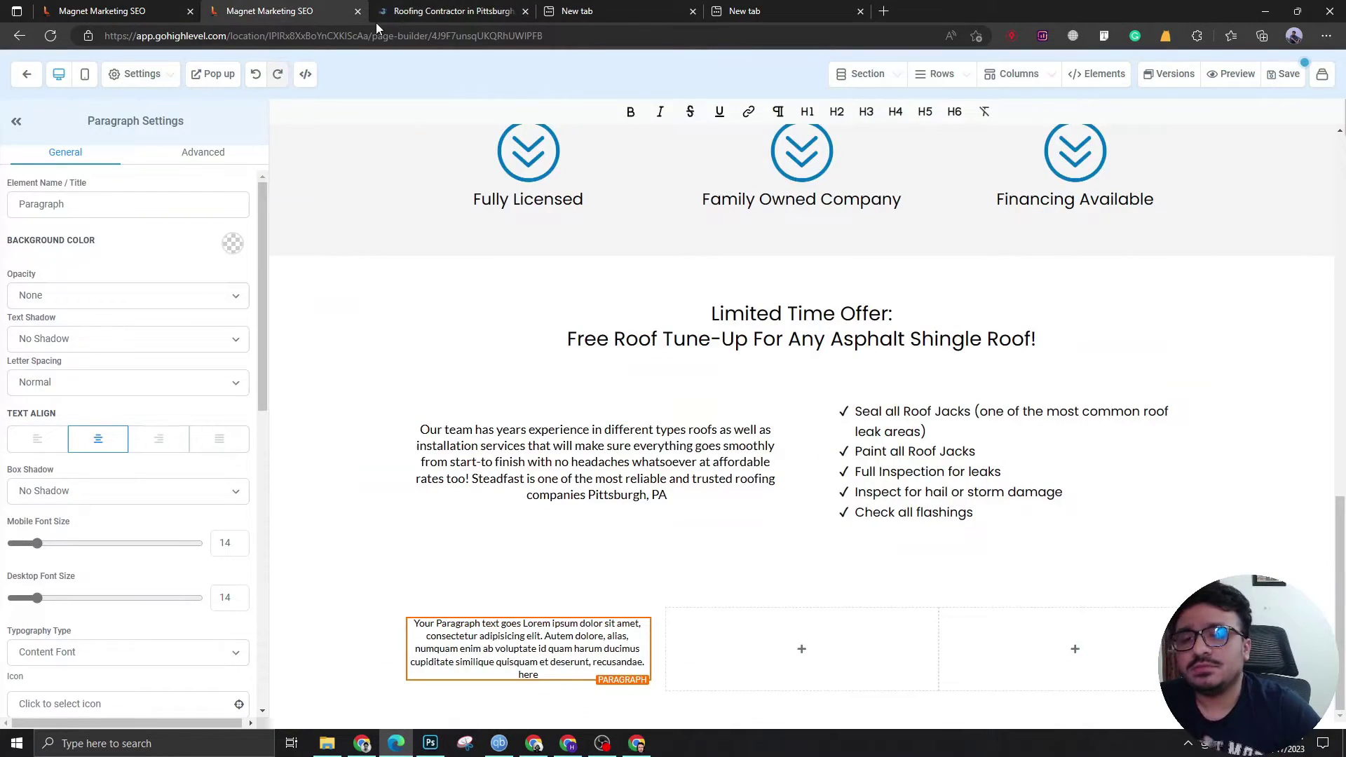
click(484, 8)
click(587, 8)
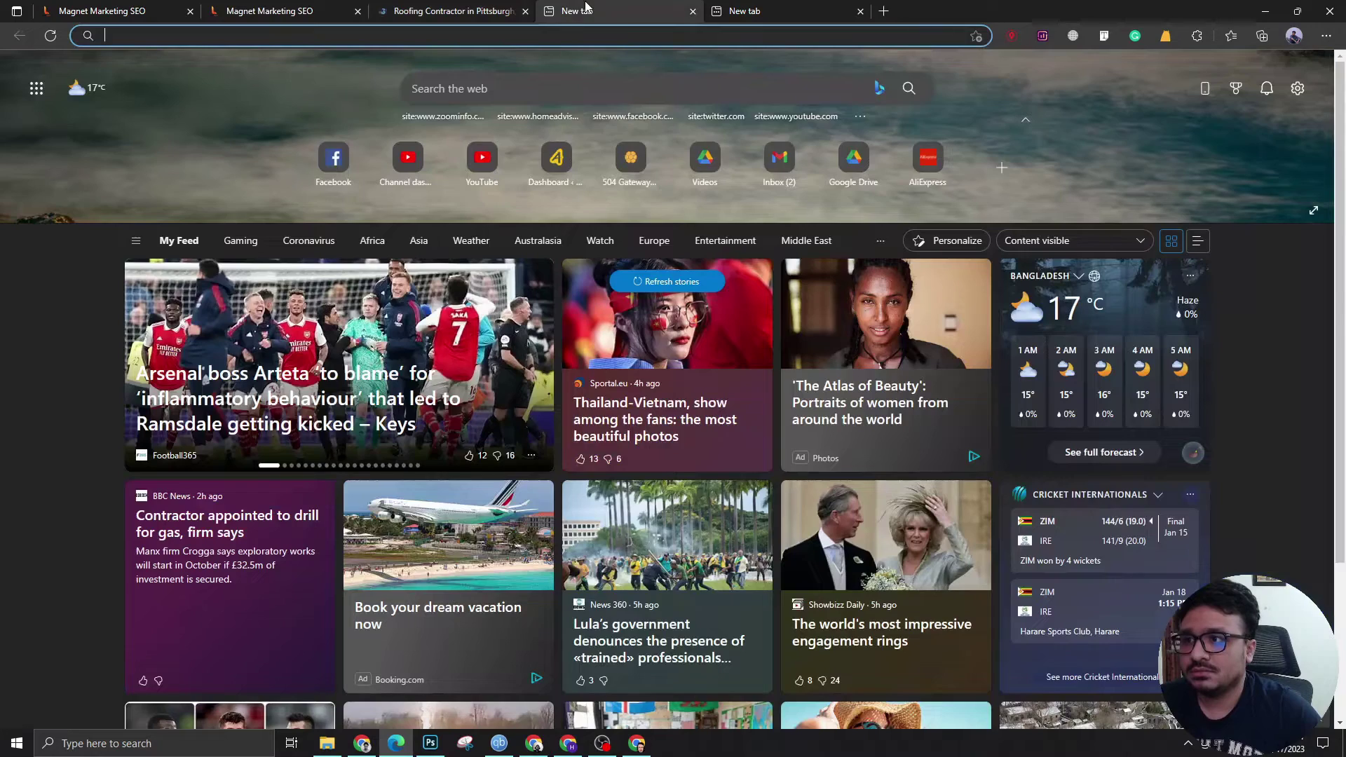
text(stead)
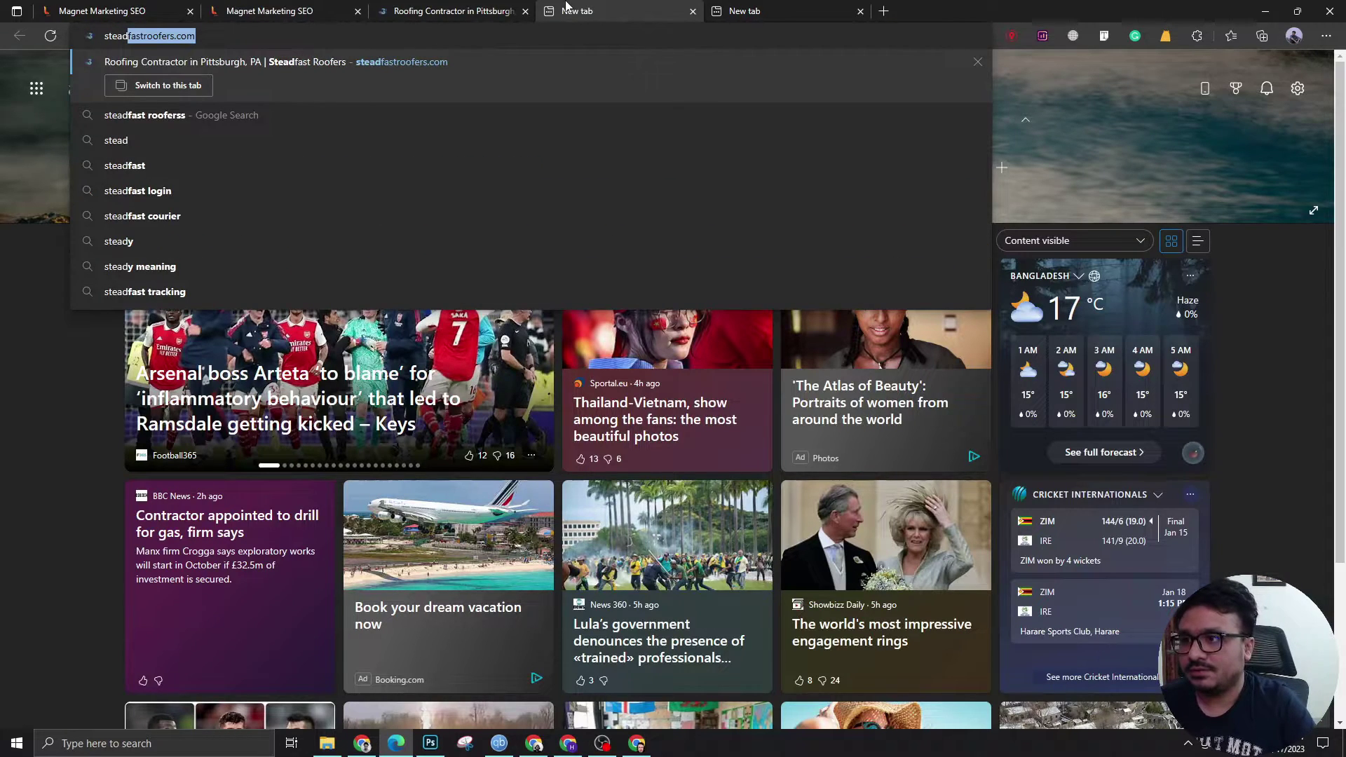
text(fast roofers)
key(Return)
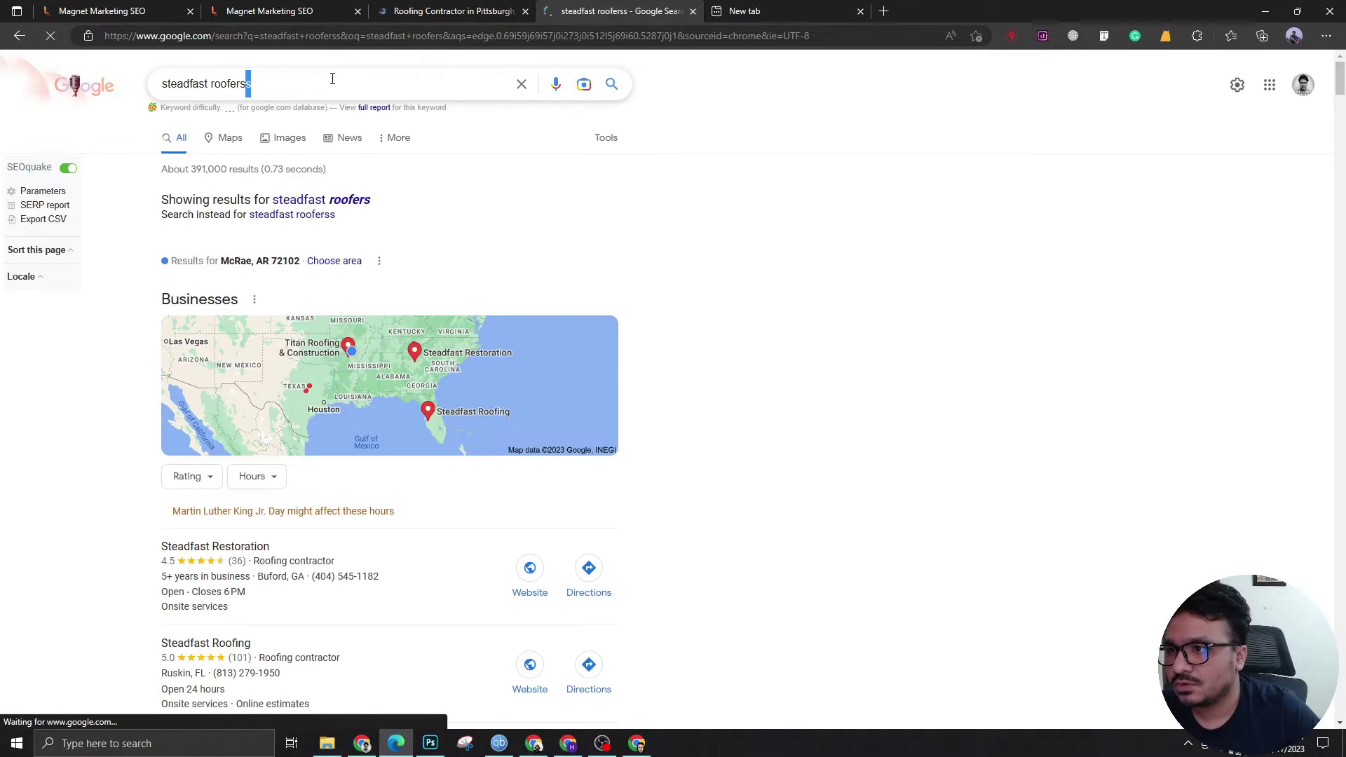
click(333, 78)
key(shift+Left)
key(BackSpace)
key(Return)
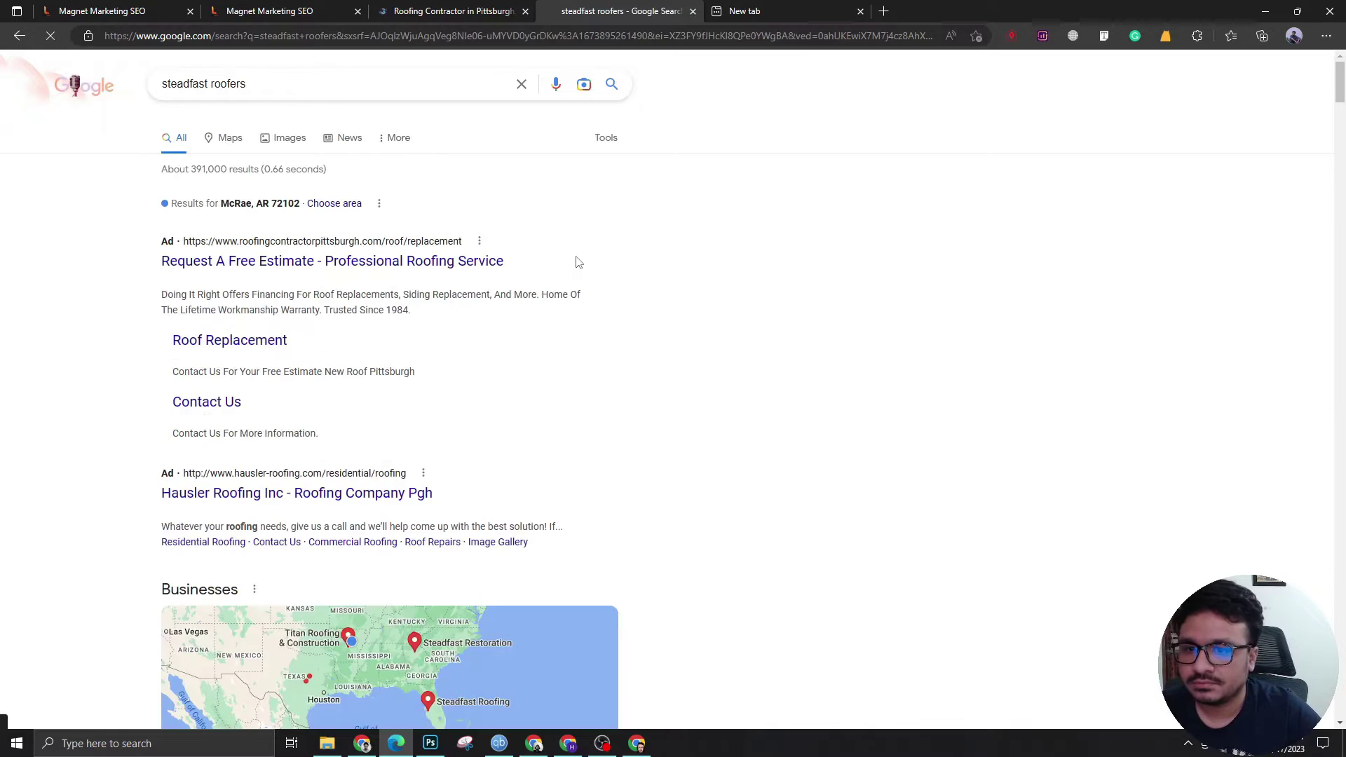
Copy the first Google review of Steadfast Roofing Group and paste it over the placeholder paragraph in the page builder.
scroll(309, 292, down, 12)
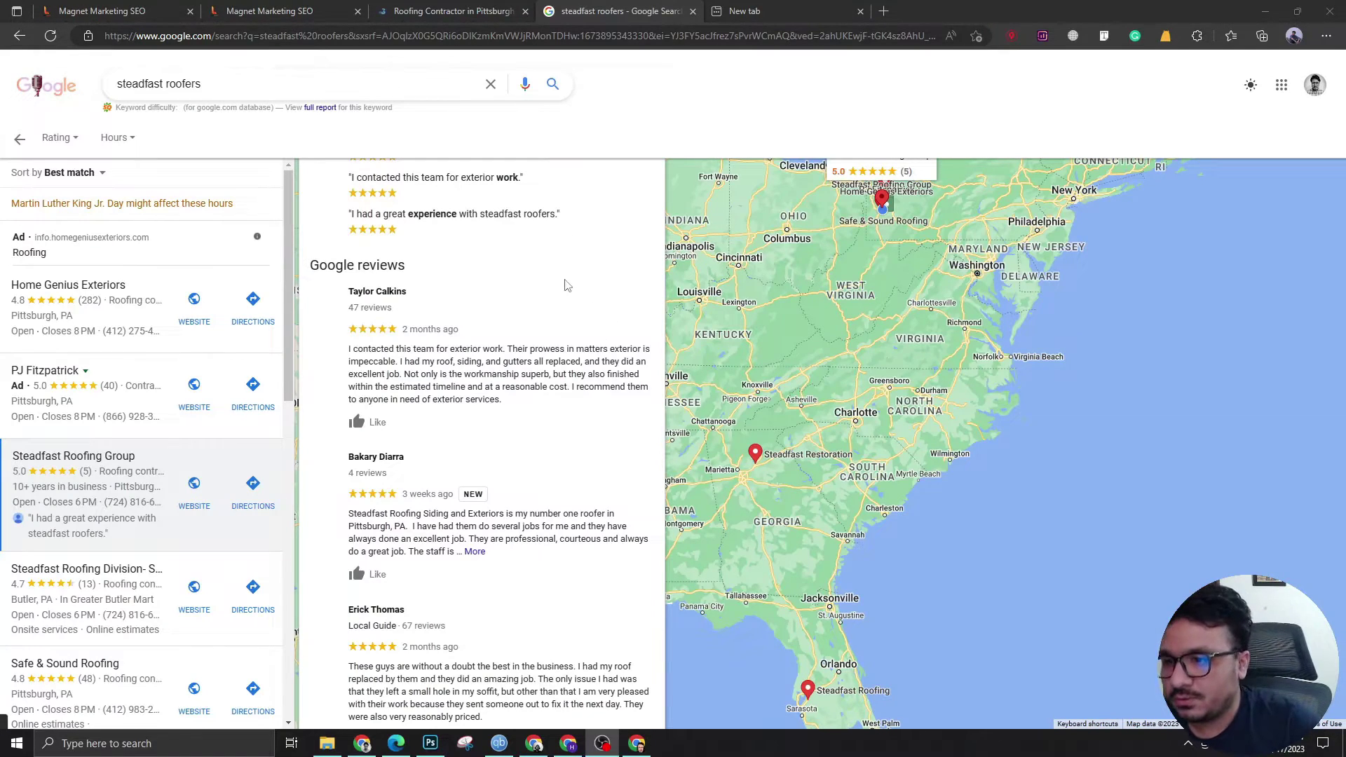
drag(347, 355, 547, 382)
key(ctrl+c)
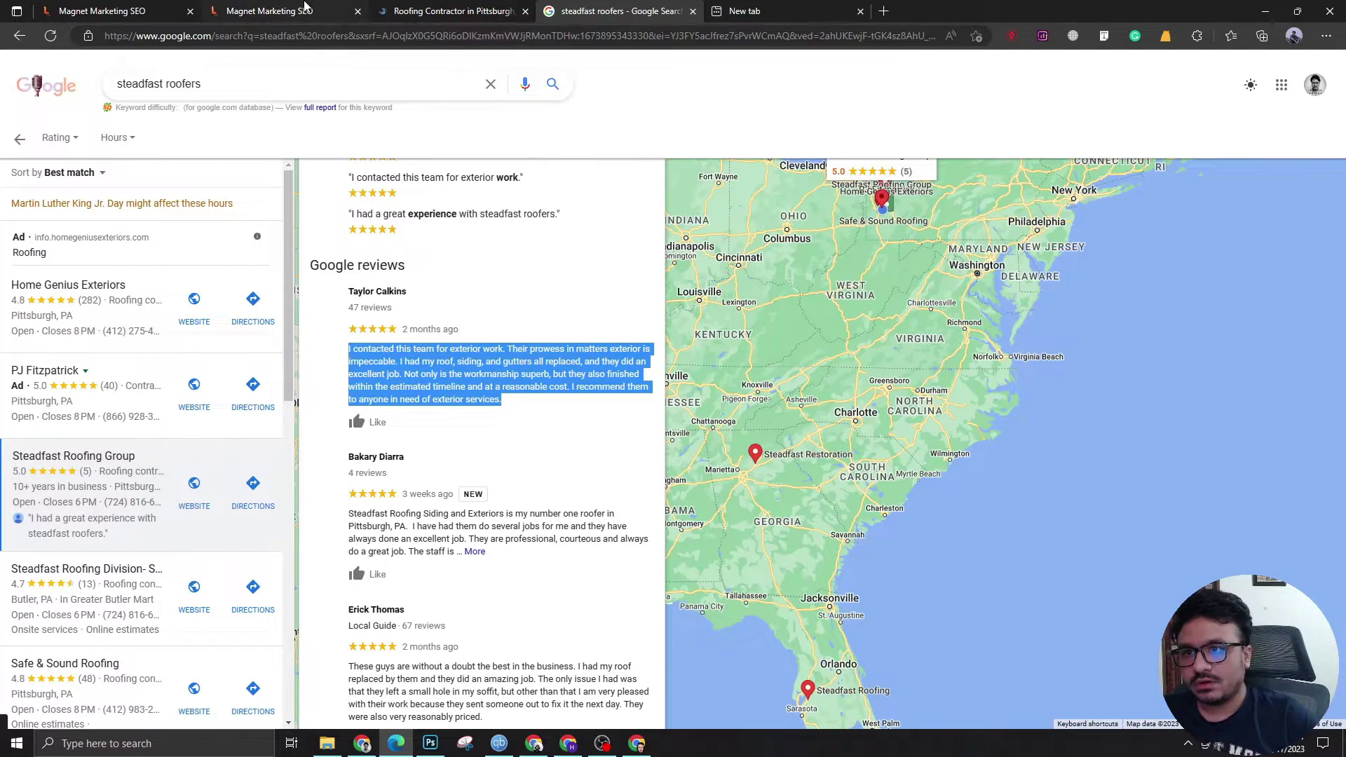
drag(303, 6, 471, 9)
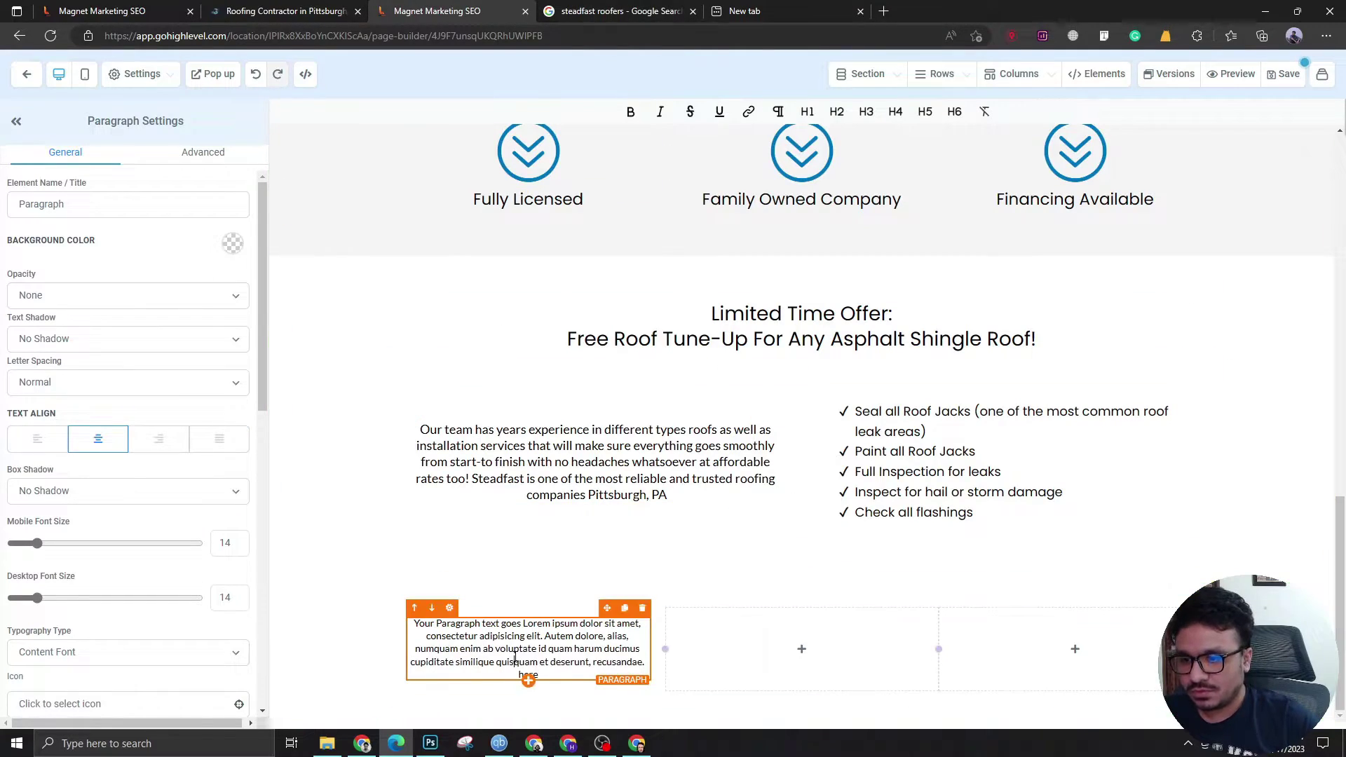
triple_click(502, 639)
key(ctrl+v)
Set the review paragraph's desktop font size to 16.
scroll(126, 420, down, 5)
drag(231, 269, 247, 298)
text(6)
scroll(225, 284, up, 1)
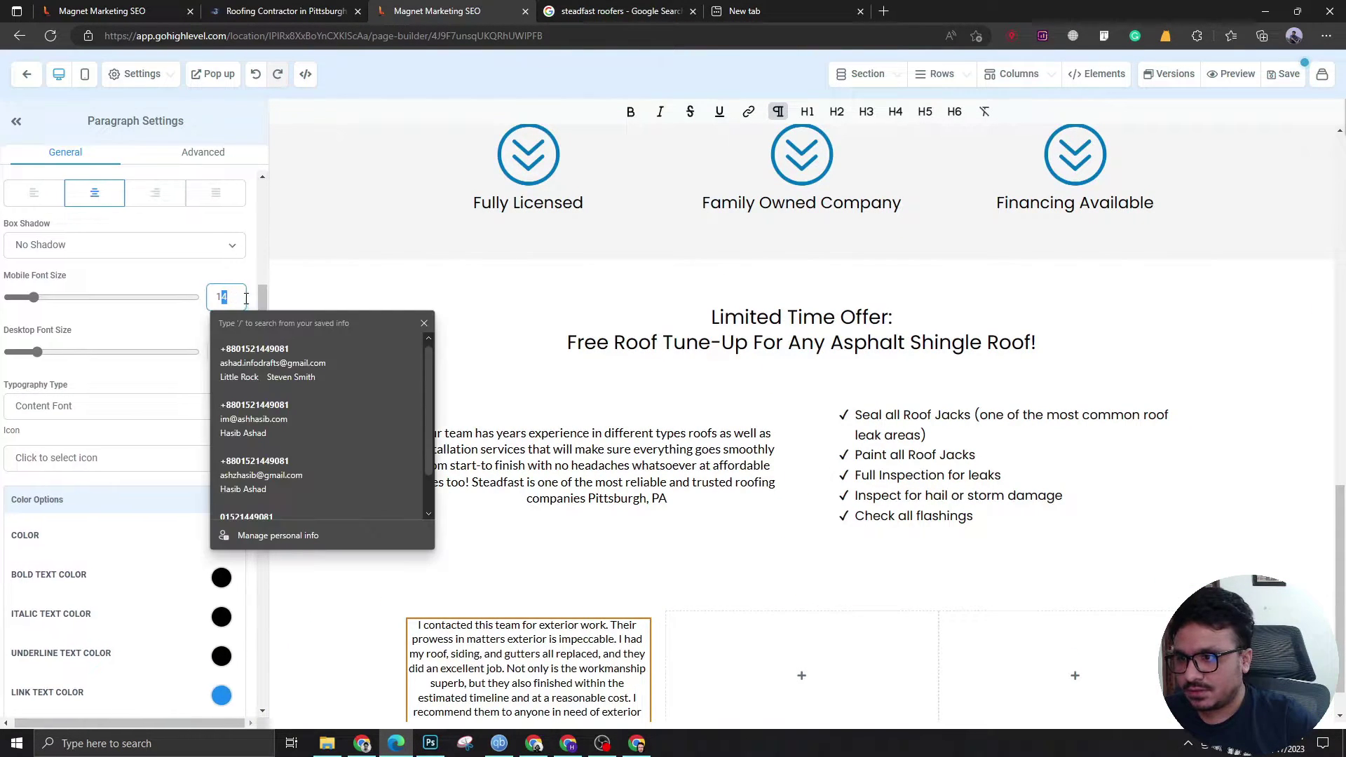
click(244, 291)
scroll(575, 491, down, 1)
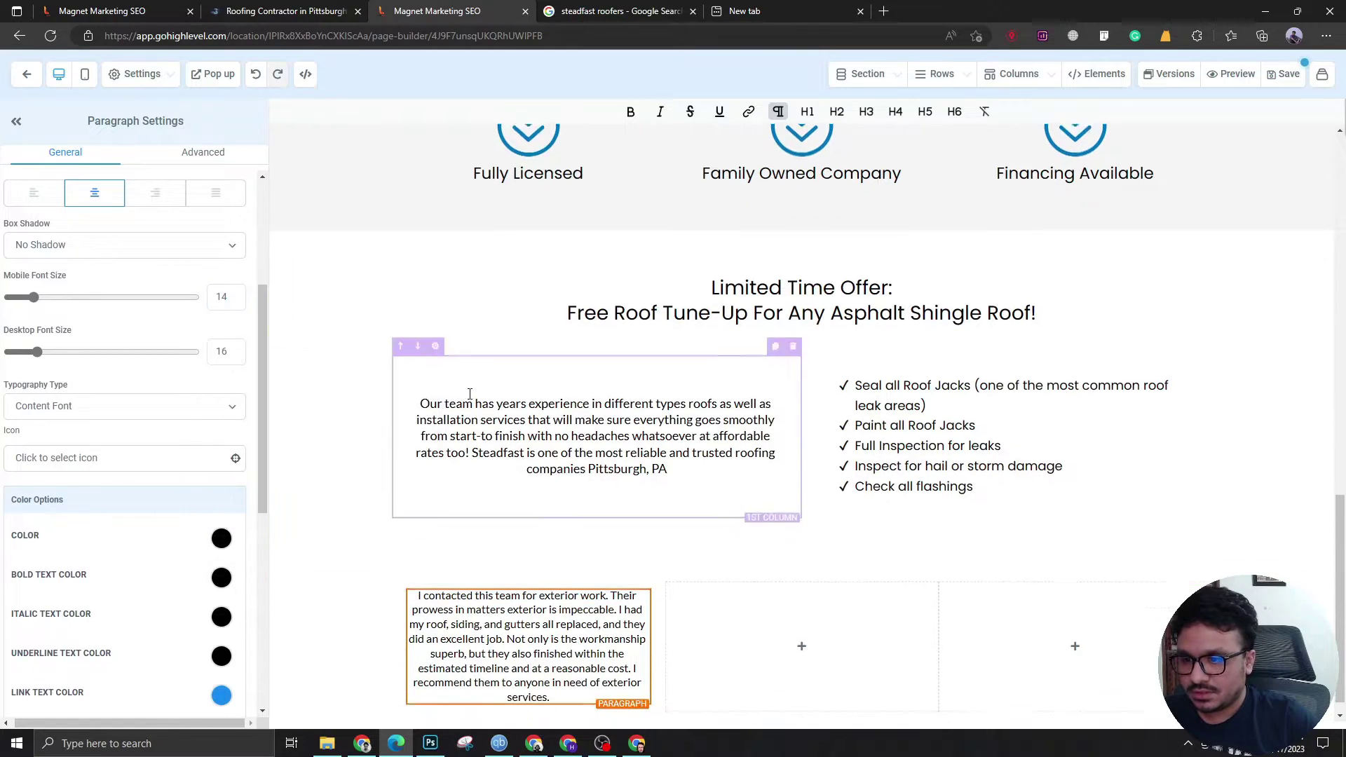
Set the review paragraph's line height to 1.4.
scroll(214, 186, down, 5)
click(213, 172)
click(242, 321)
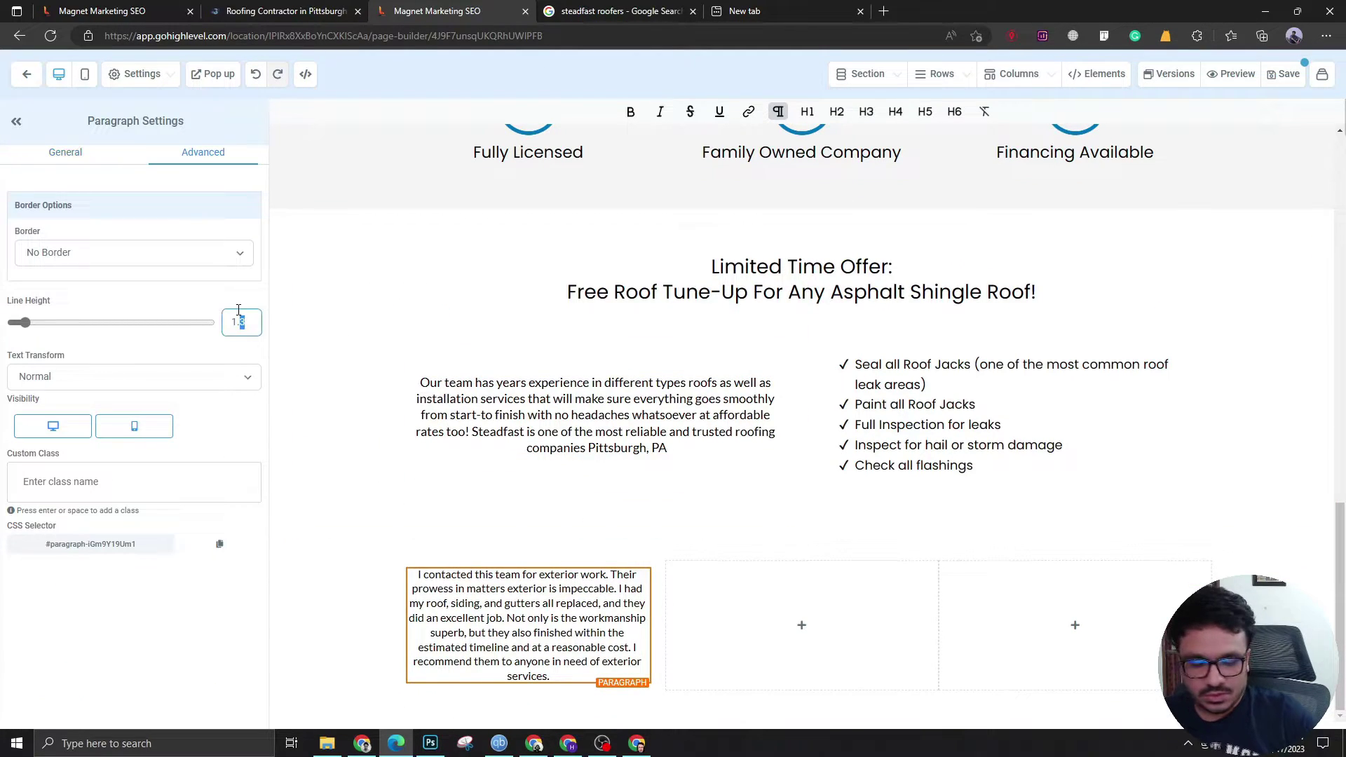
key(BackSpace)
text(4)
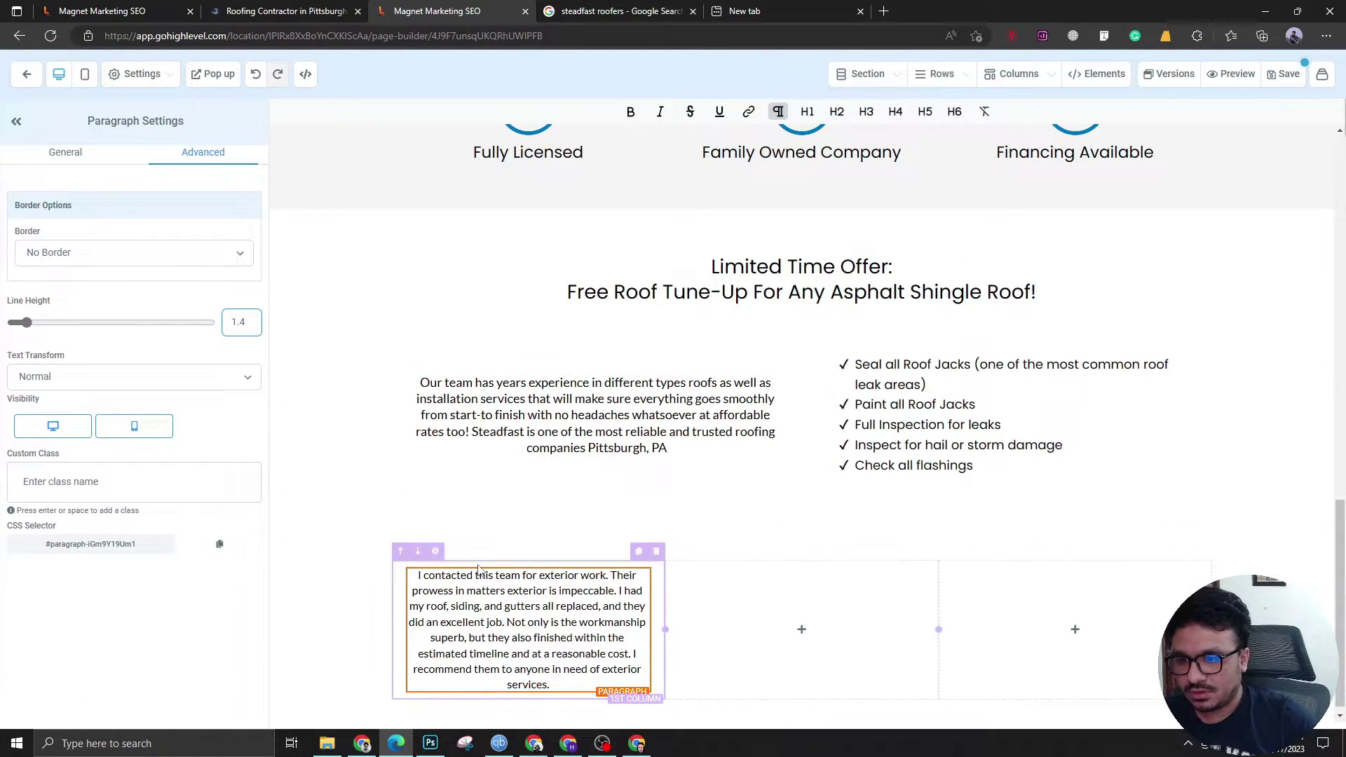
Set the top padding of the column holding the review to 40.
click(428, 596)
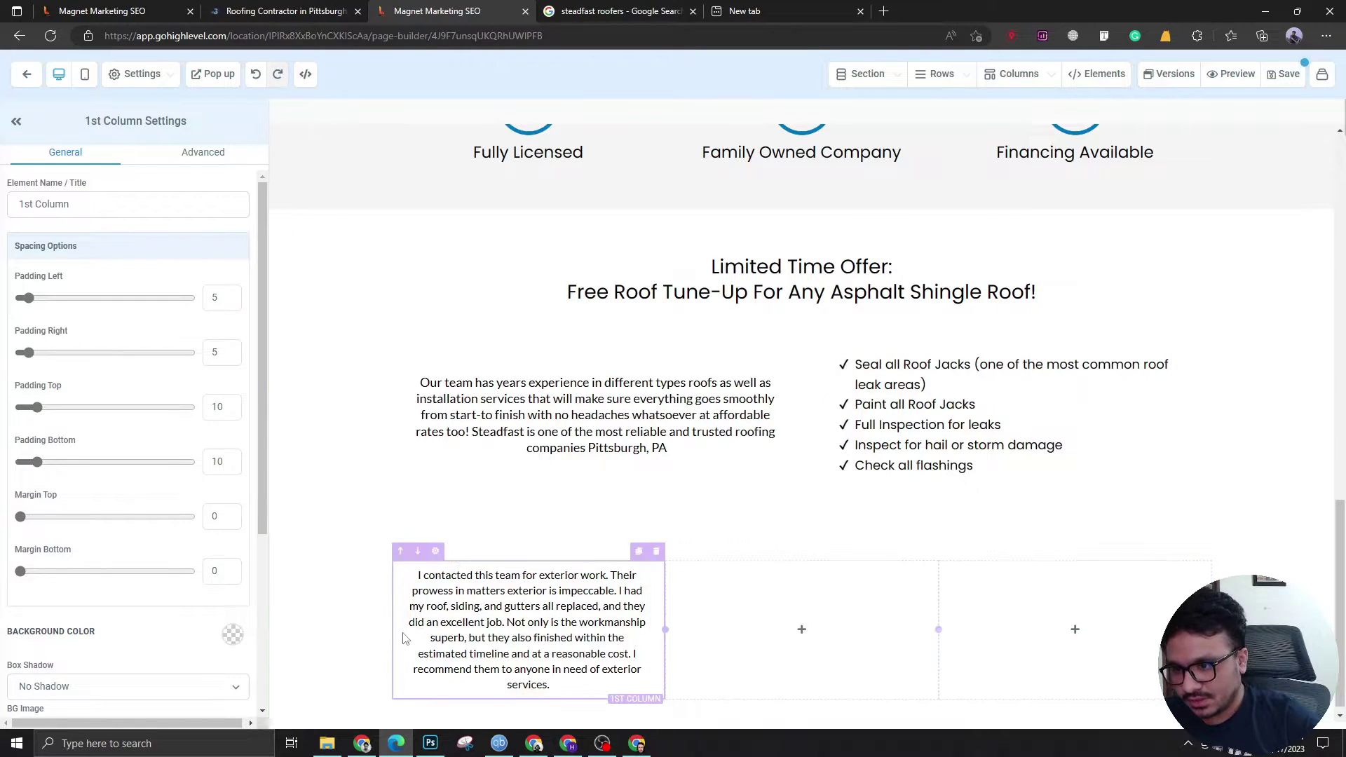
scroll(151, 580, down, 2)
scroll(120, 596, down, 2)
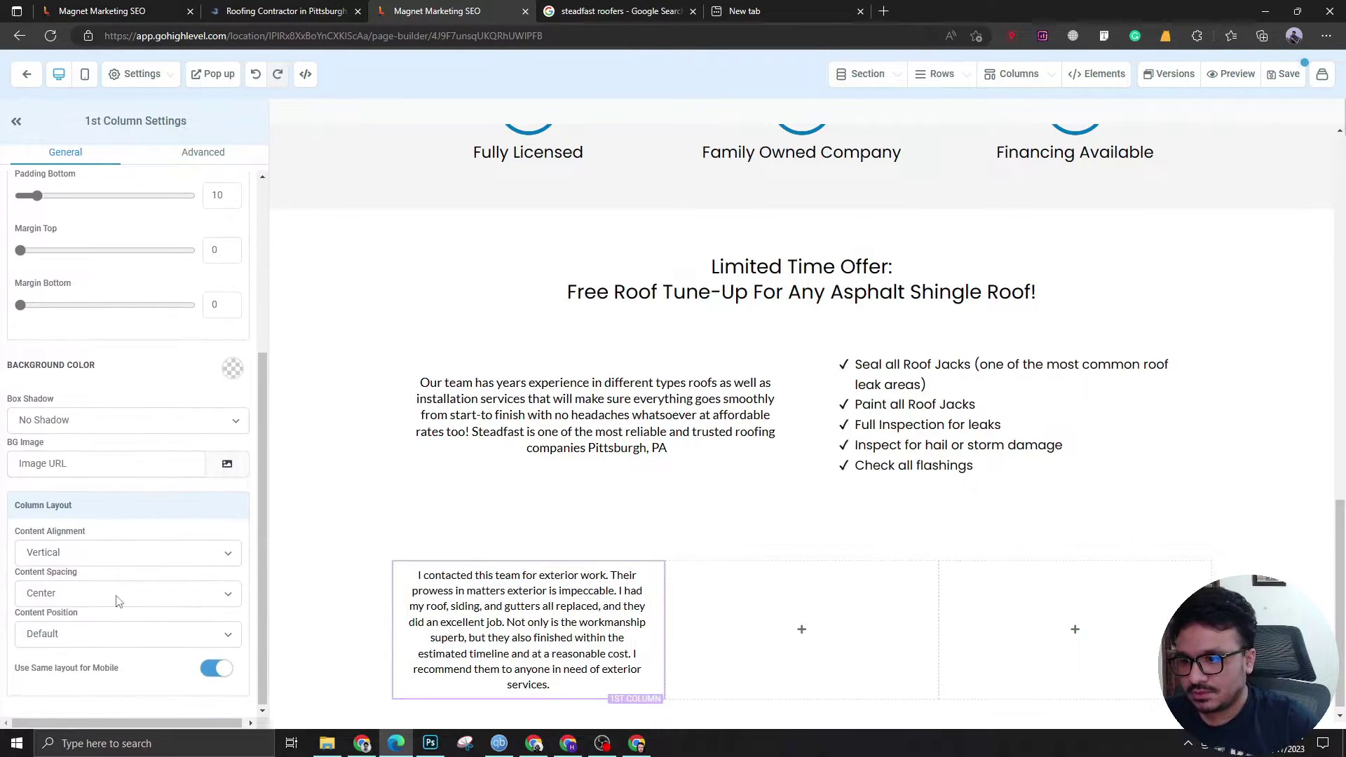
scroll(117, 598, up, 2)
scroll(134, 575, up, 2)
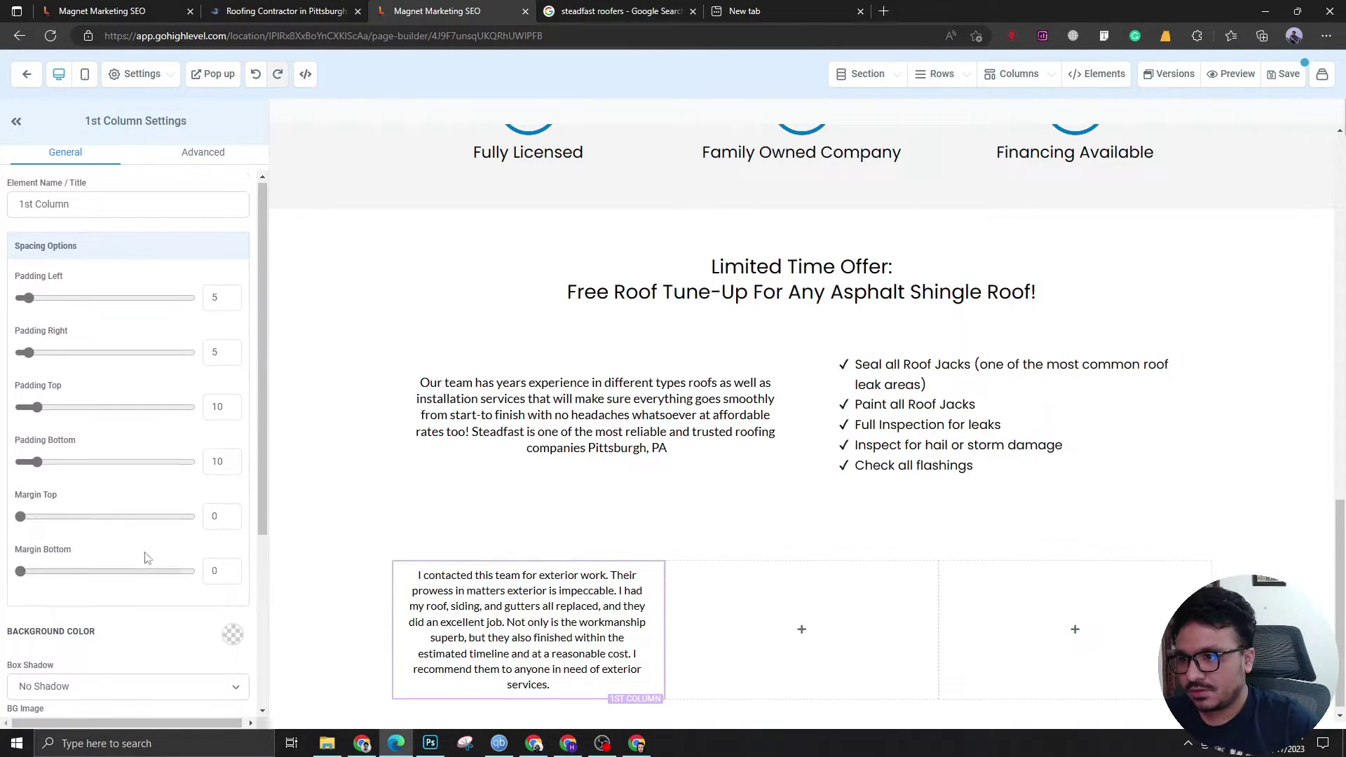
double_click(226, 410)
text(40)
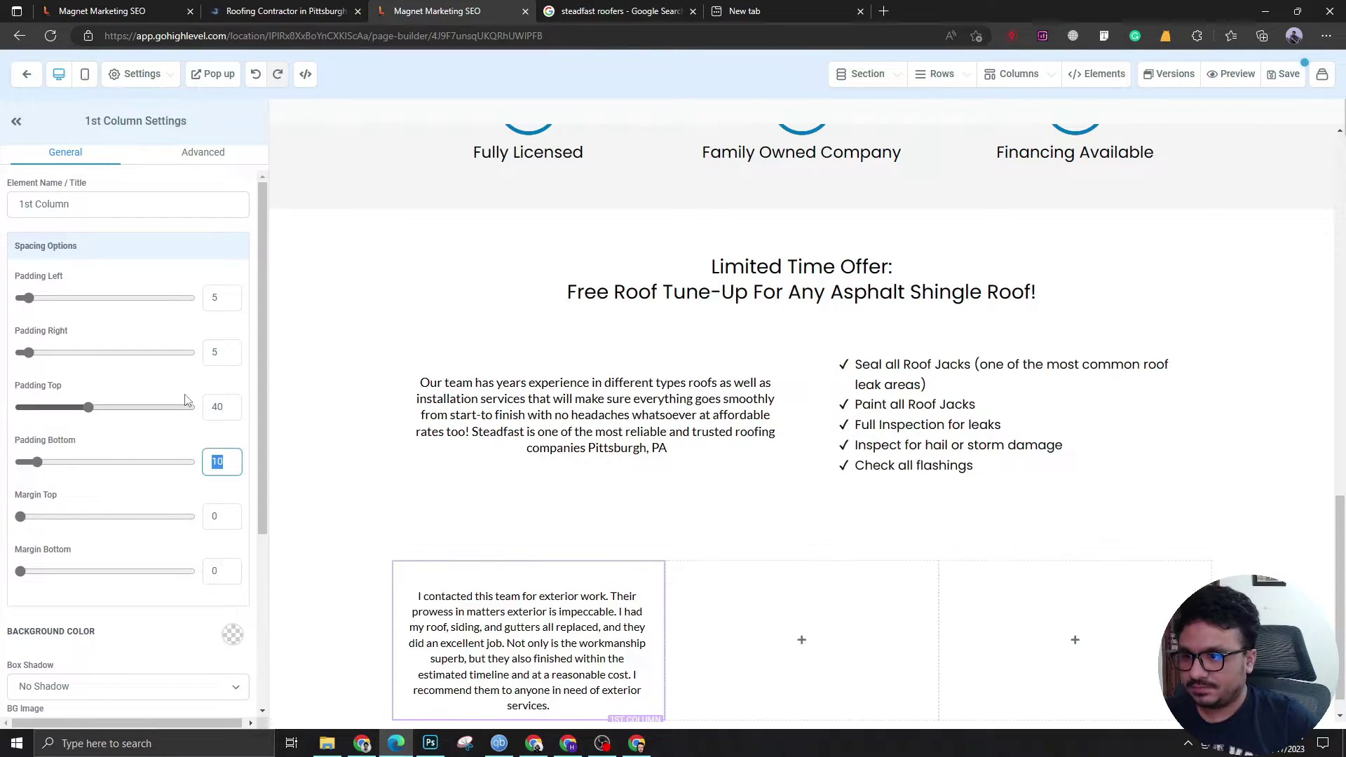
Set the first review column's bottom padding to 40 and its left and right padding to 16.
text(40)
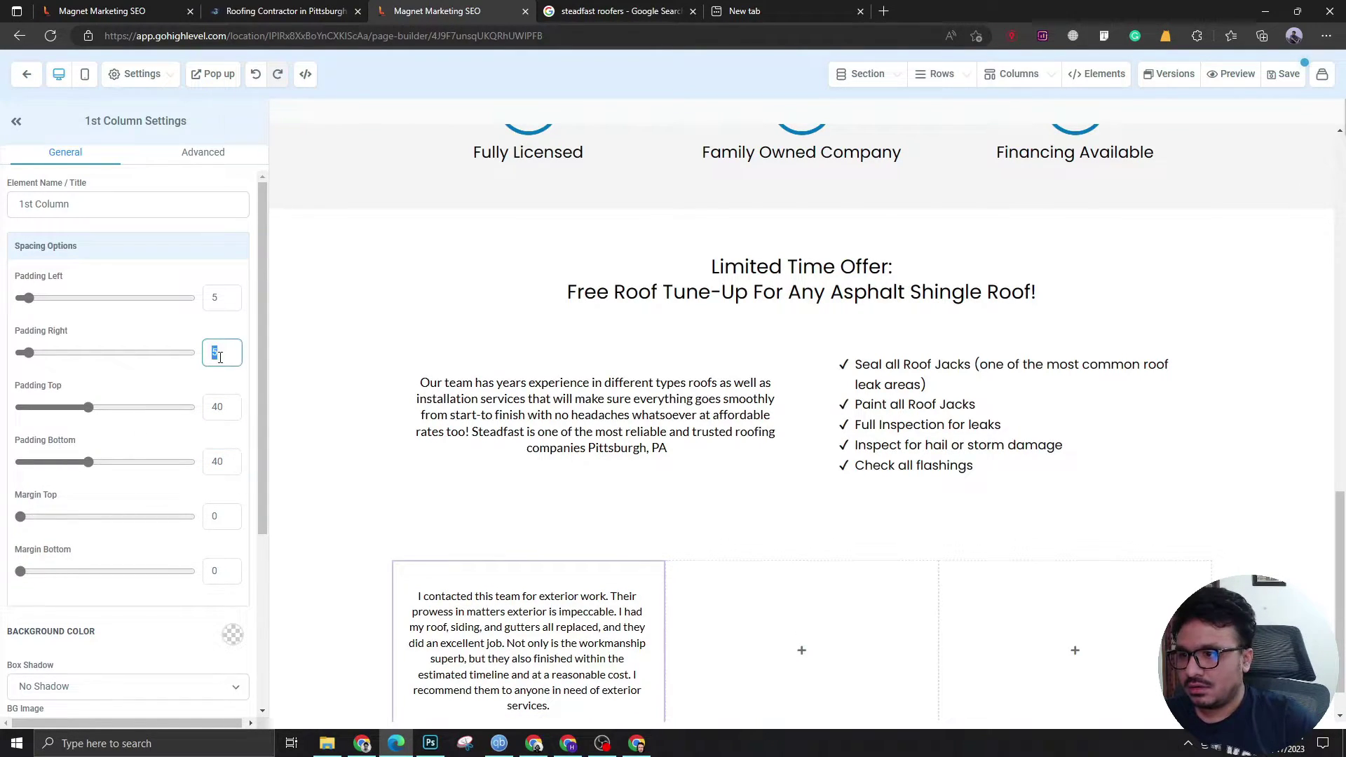
text(16)
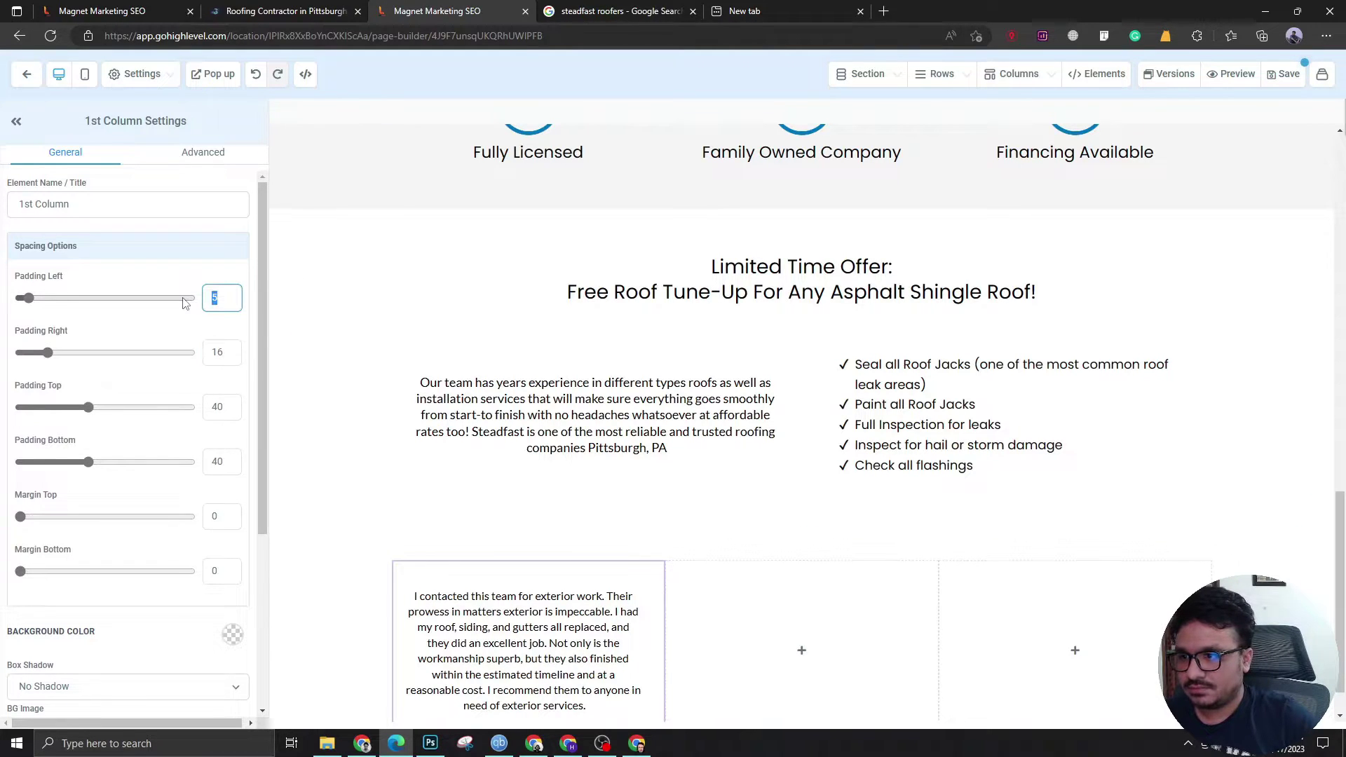
text(16)
scroll(350, 449, down, 1)
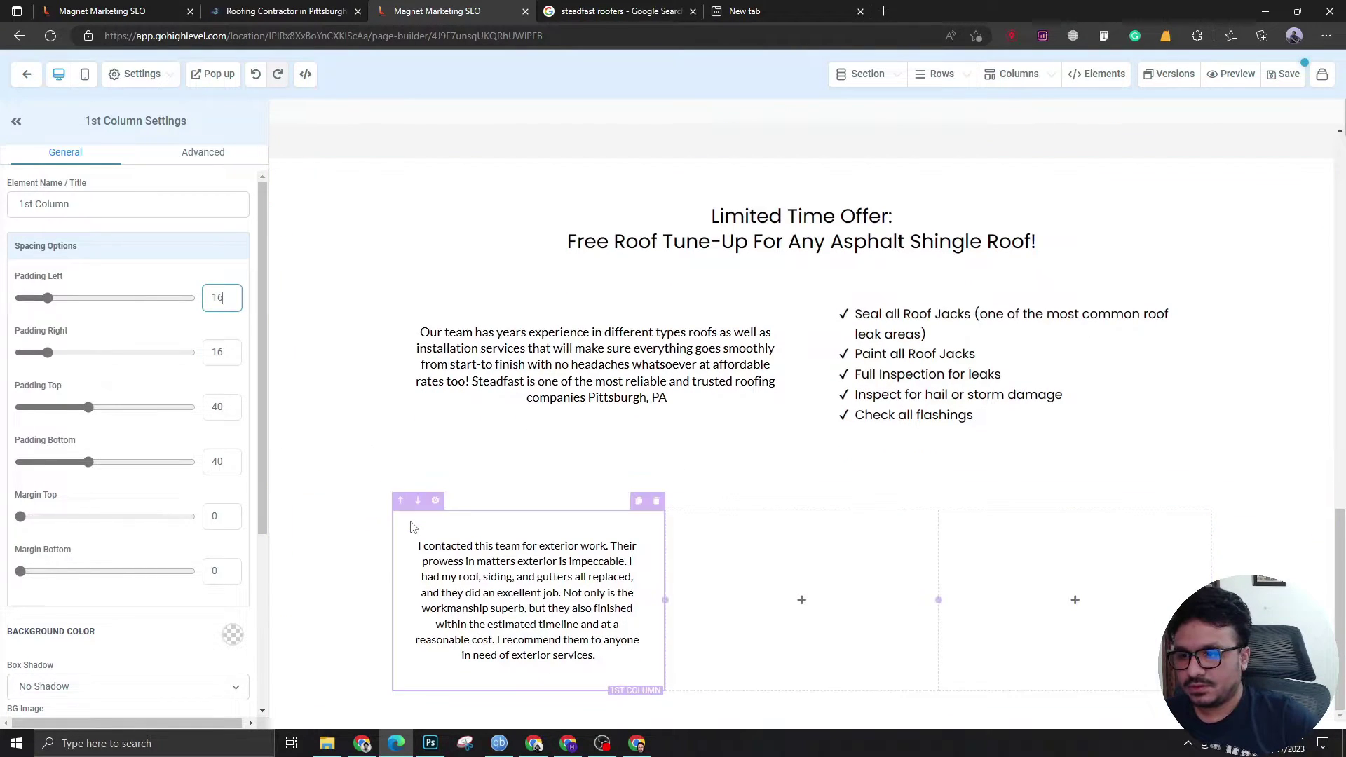
Give the first review column the light grey background colour.
scroll(189, 505, down, 3)
click(233, 391)
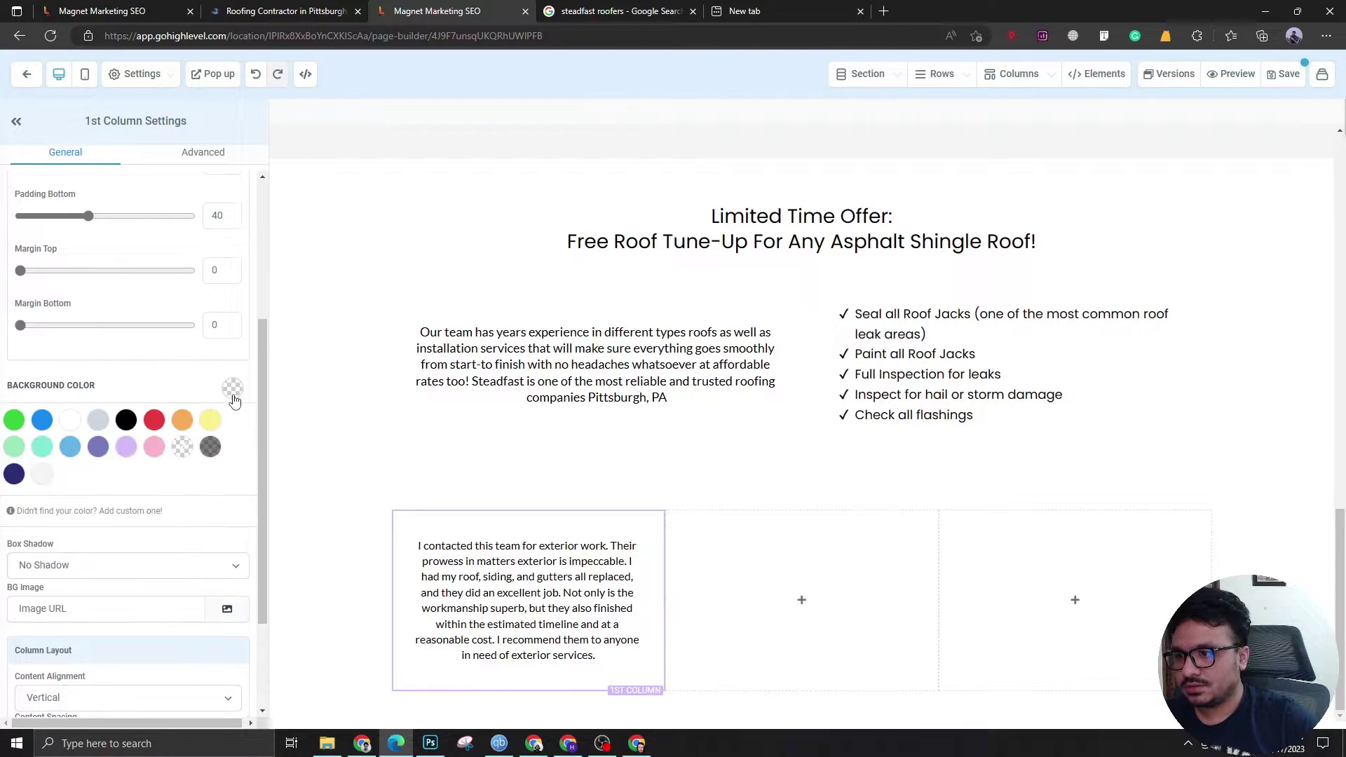
click(46, 480)
click(352, 545)
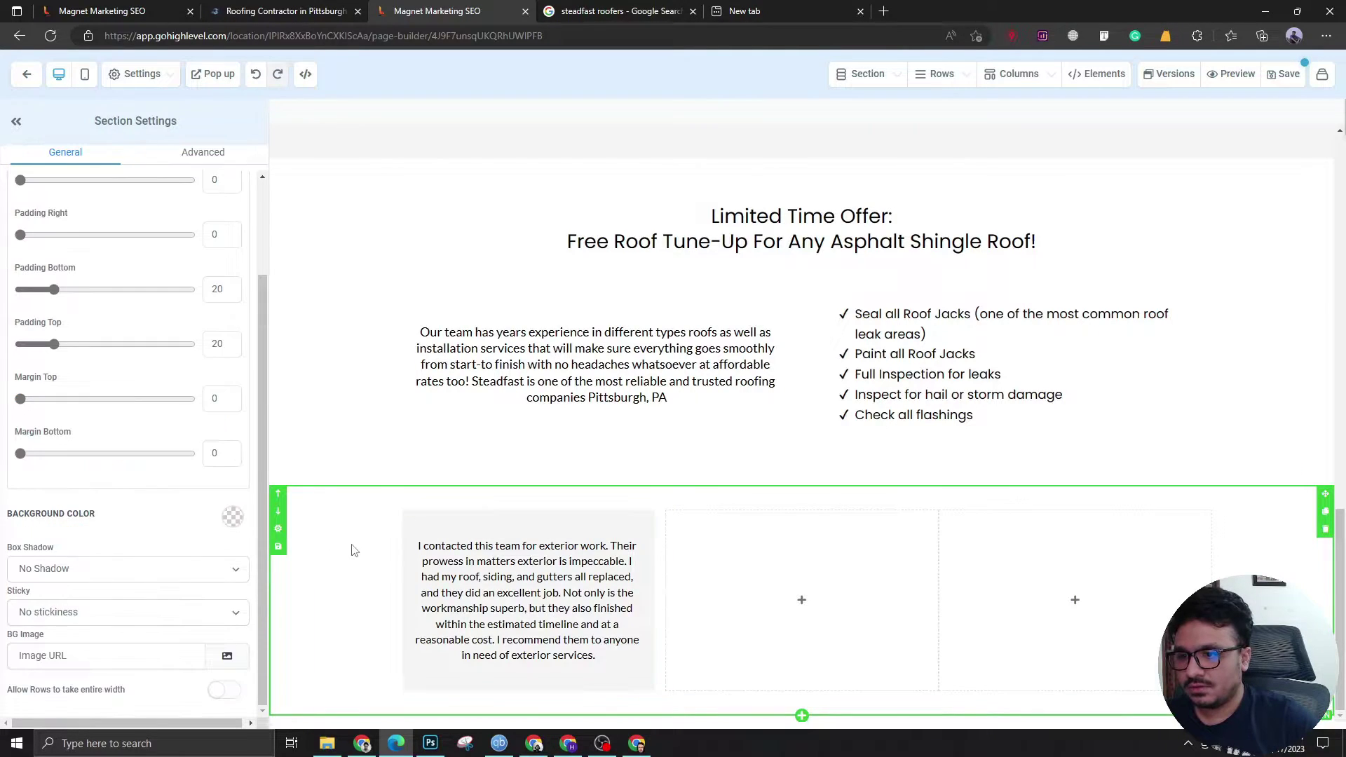
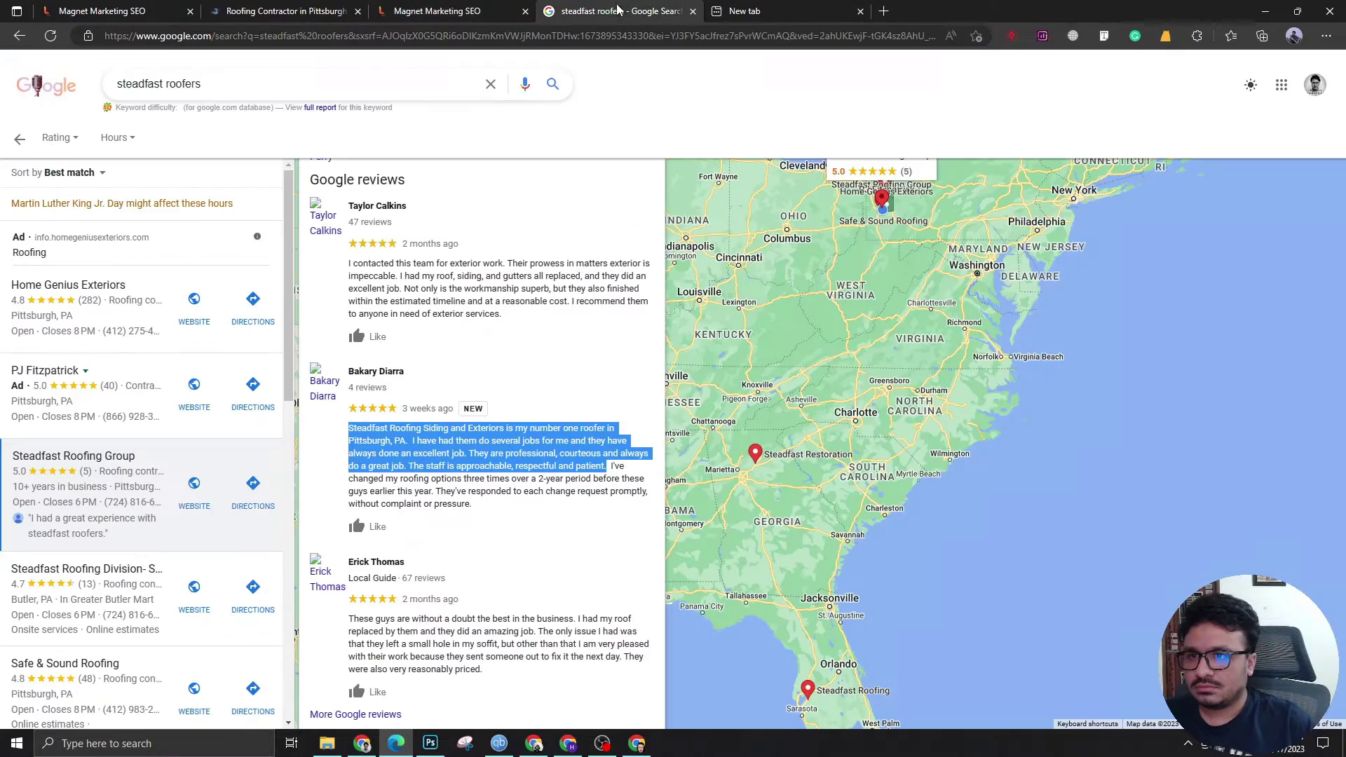
Copy the second Google reviewer's name and paste it over the name under the second review.
drag(407, 373, 350, 373)
key(ctrl+c)
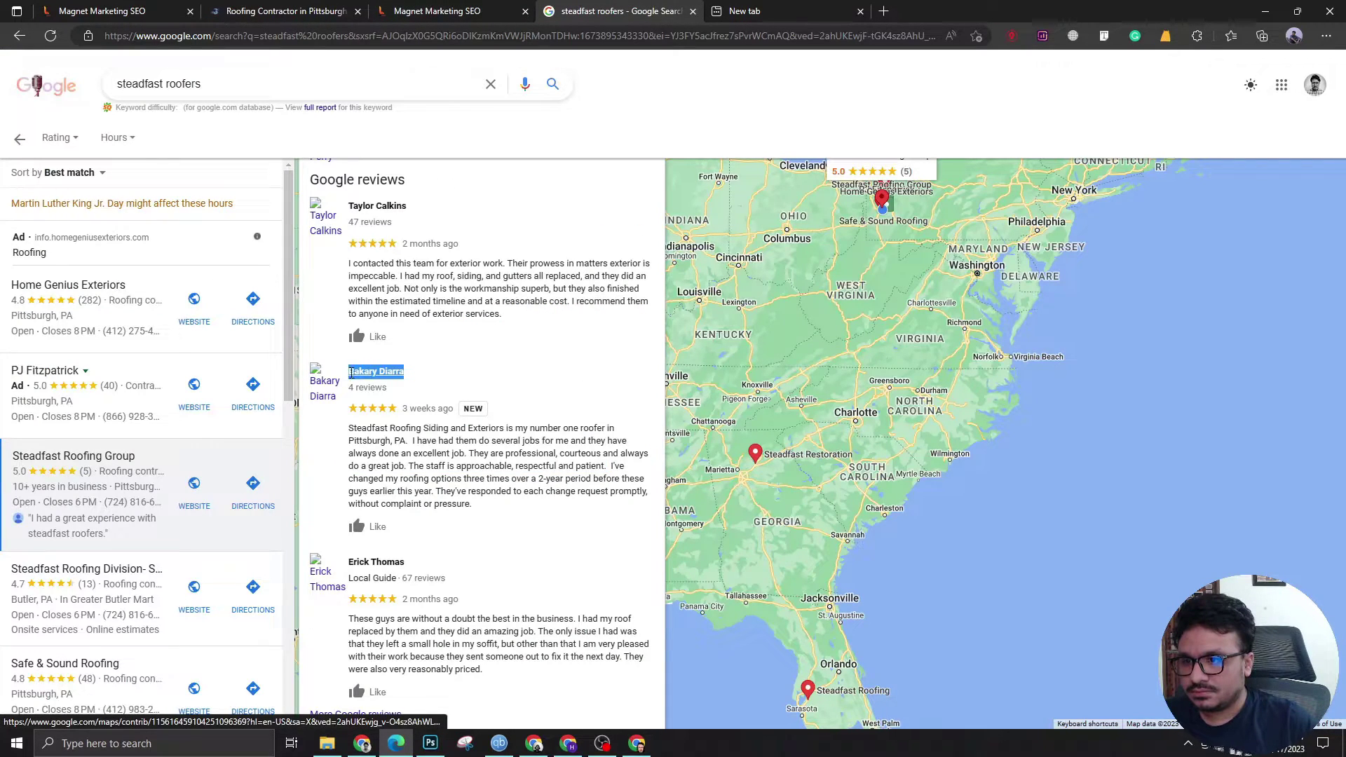
click(455, 10)
click(801, 646)
triple_click(801, 646)
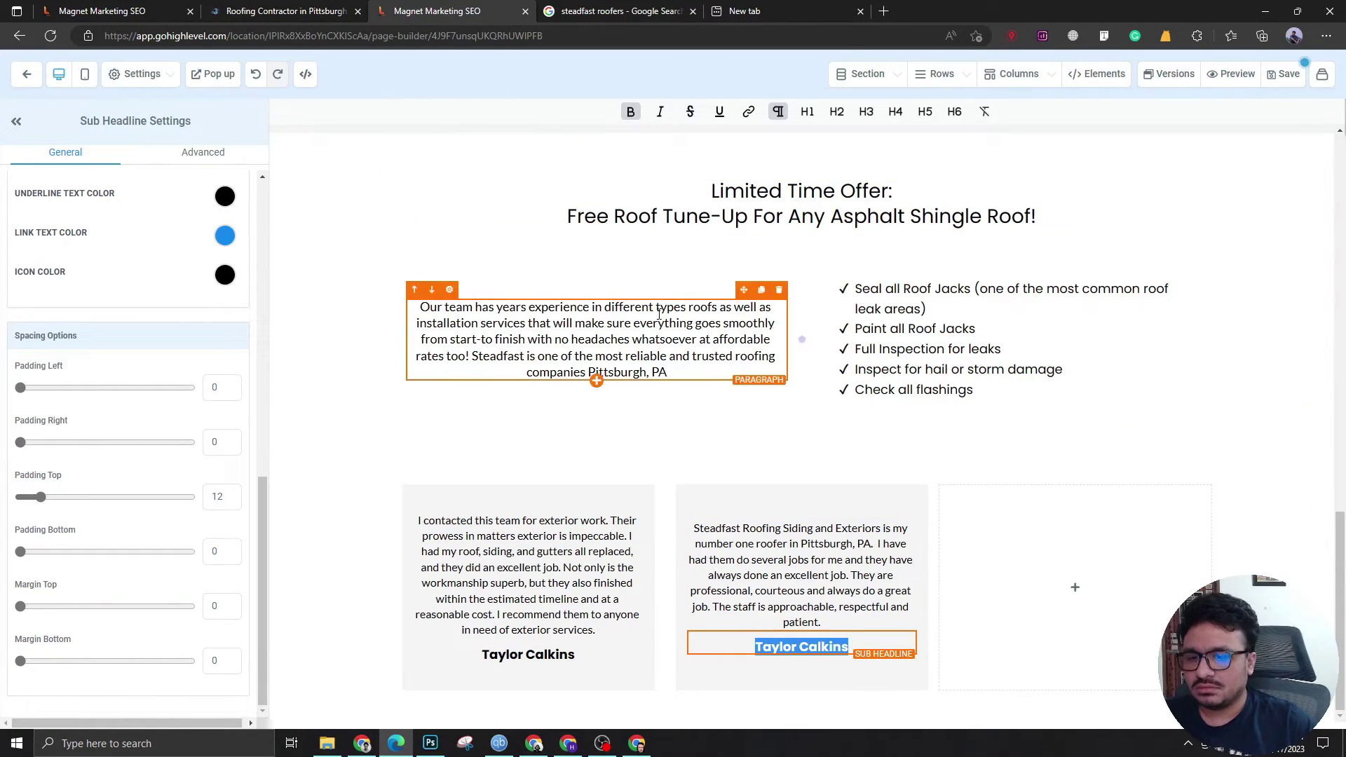
key(ctrl+v)
Duplicate the second review column in place of the empty third one and replace its paragraph with the third Google review.
click(617, 10)
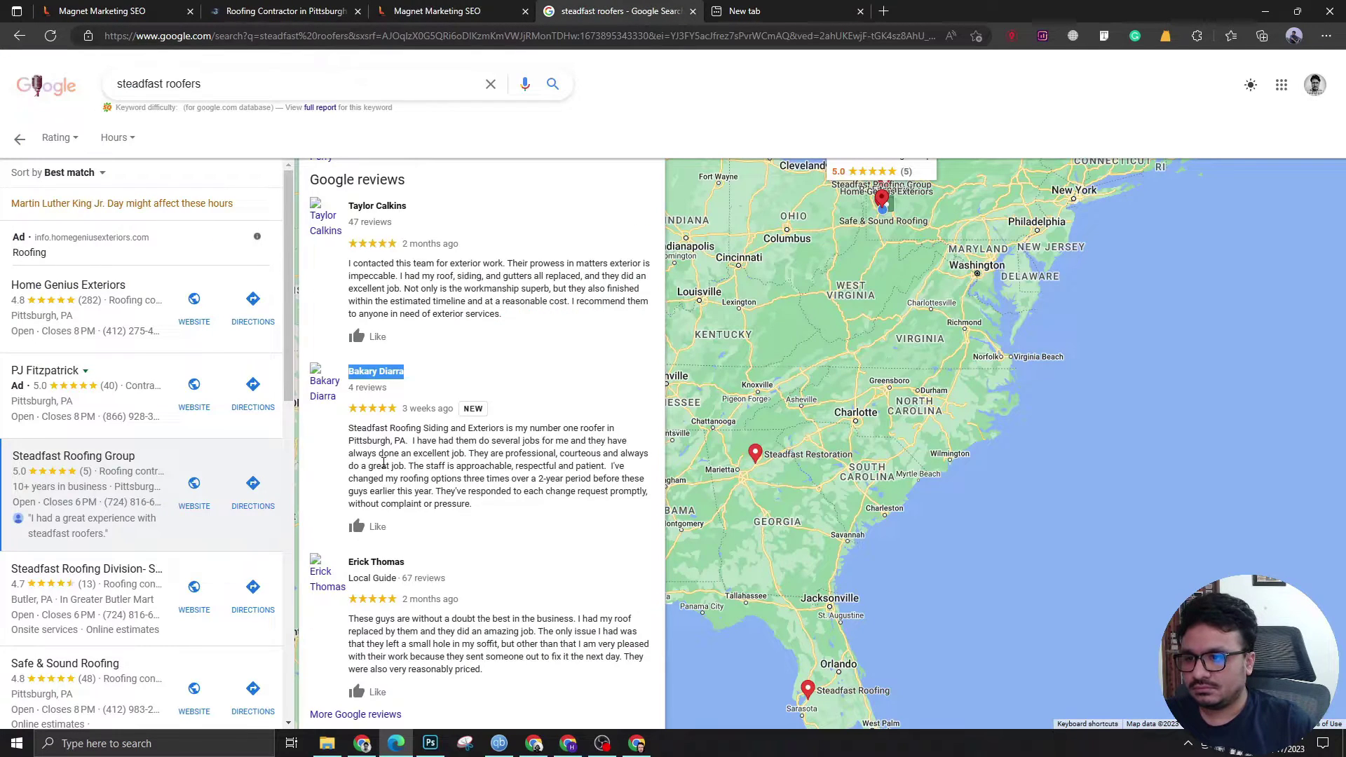
scroll(384, 464, down, 2)
drag(483, 500, 348, 448)
key(ctrl+c)
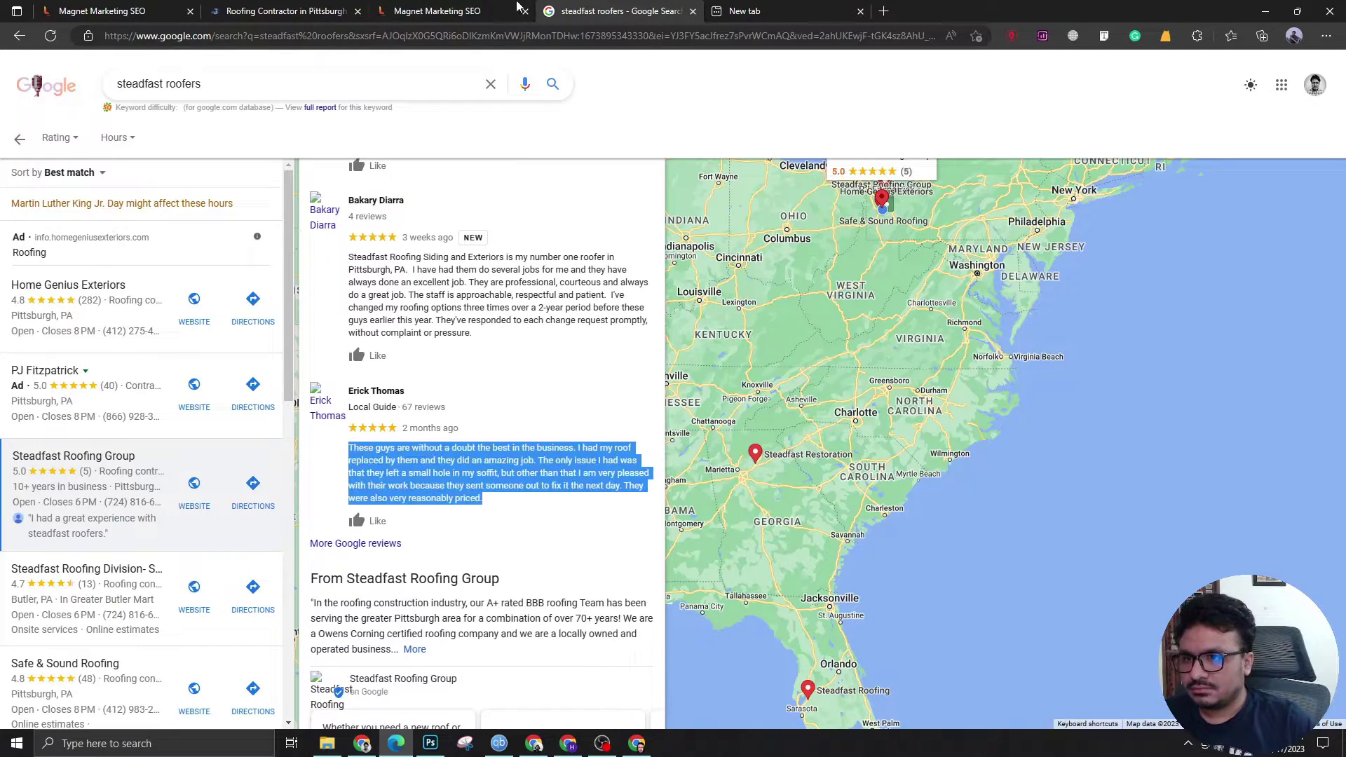
click(462, 11)
click(911, 476)
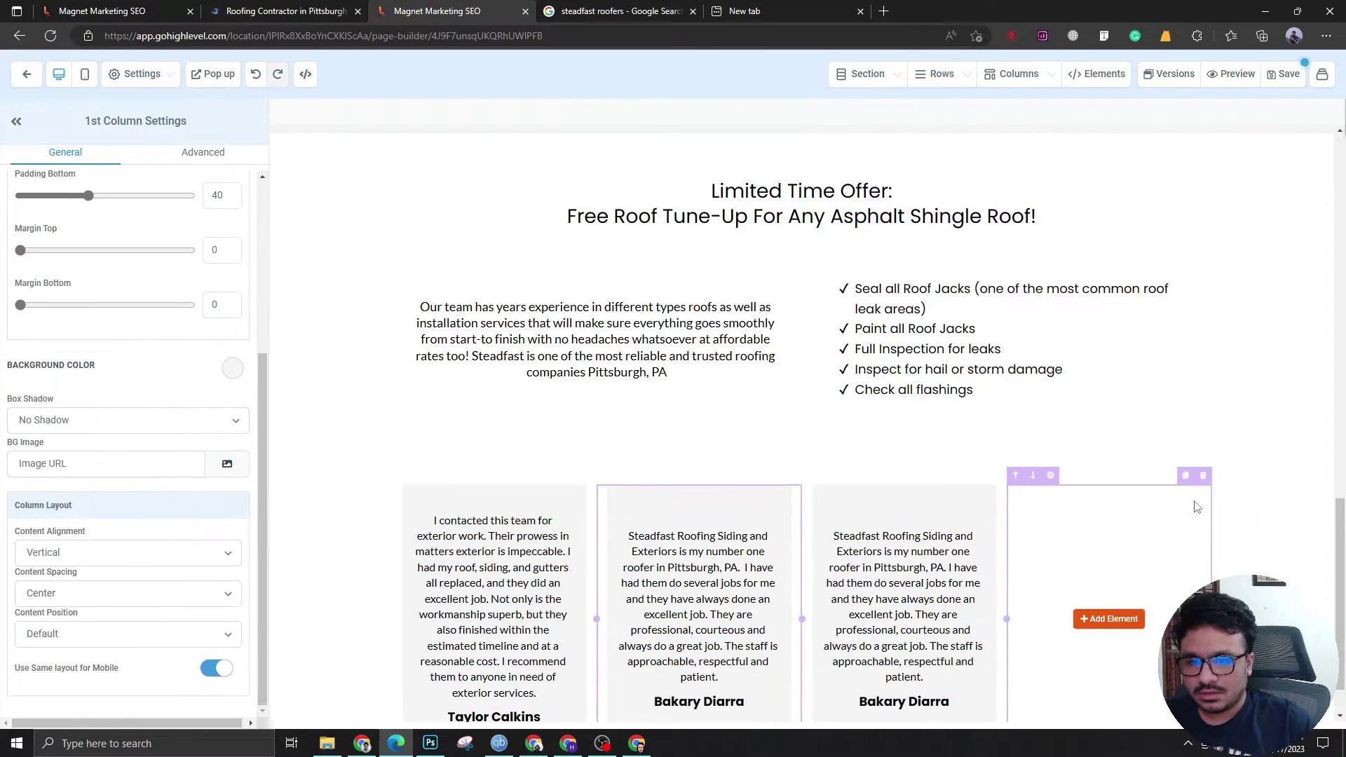
triple_click(1074, 533)
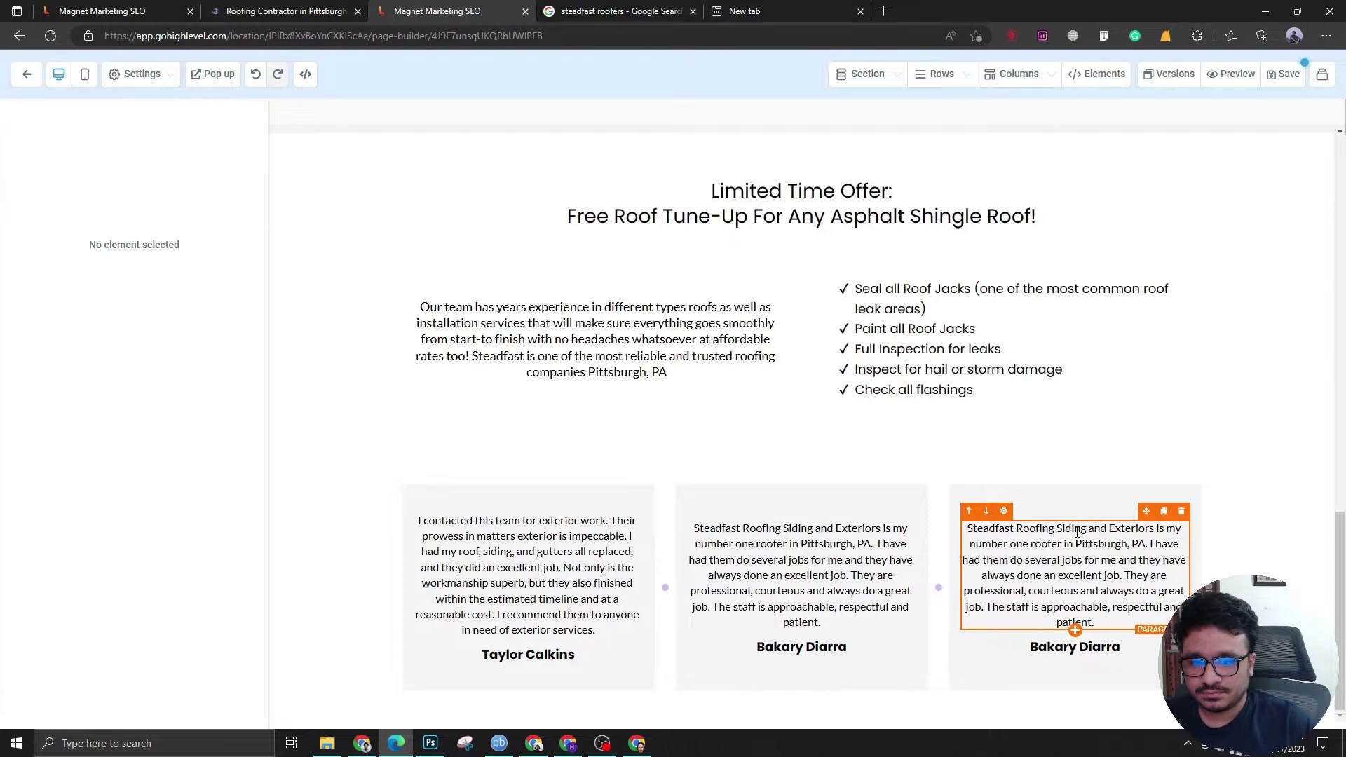
key(ctrl+v)
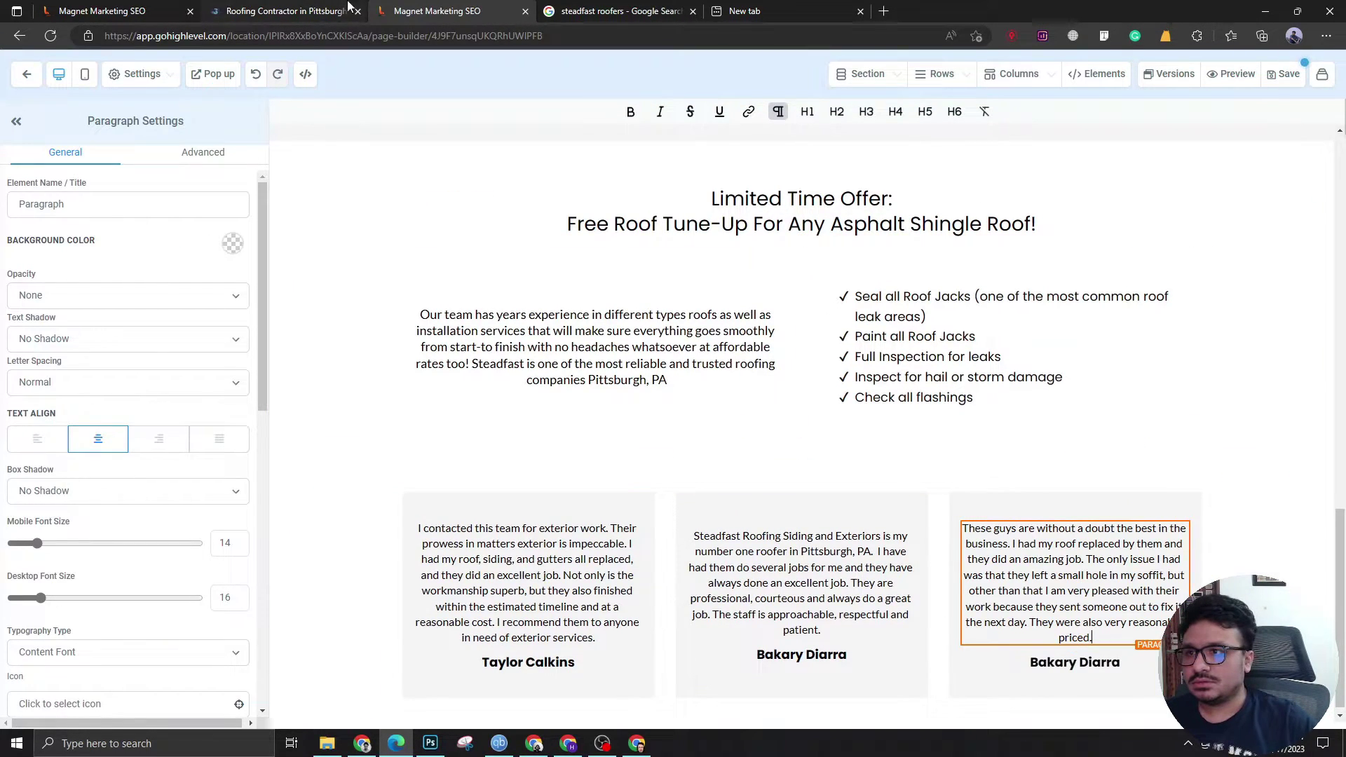
Copy the third Google reviewer's name and paste it over the name under the third review.
click(553, 7)
drag(416, 393, 349, 390)
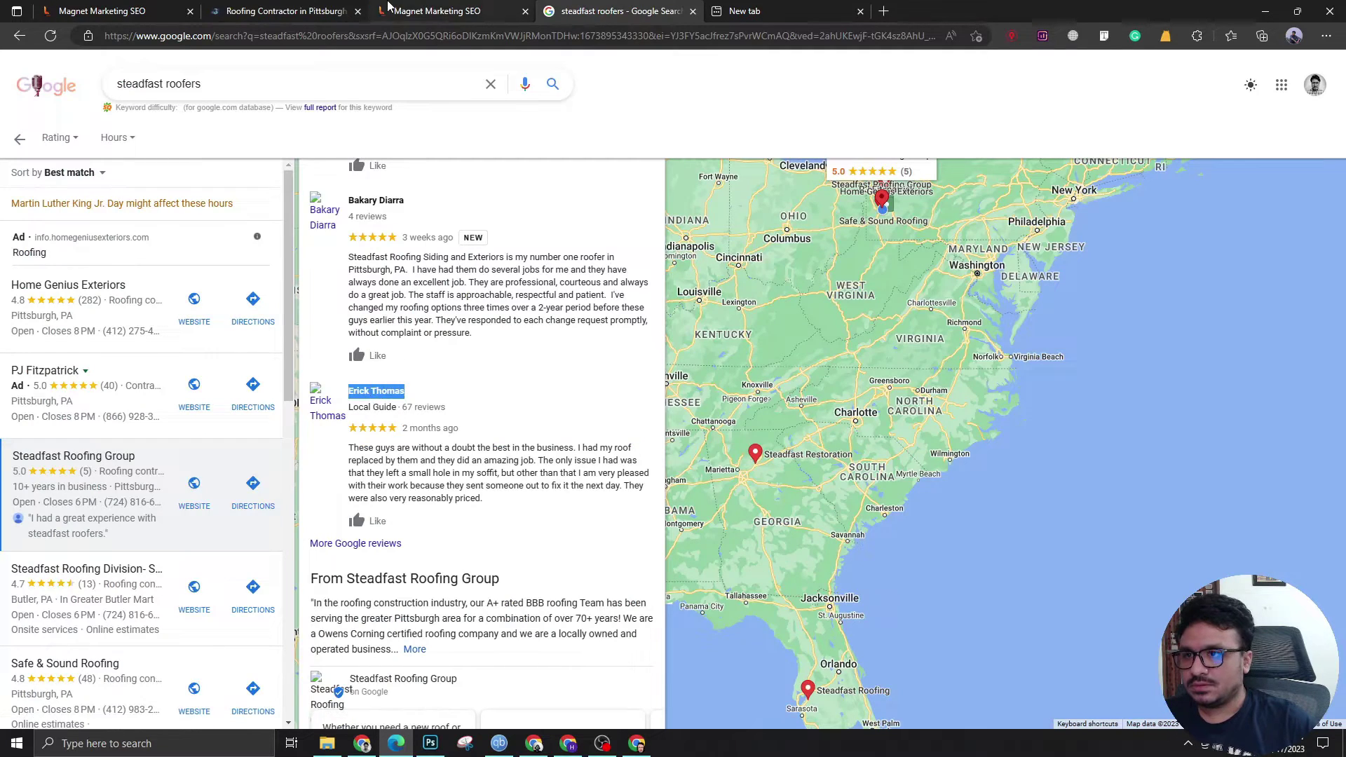
click(449, 10)
triple_click(1094, 663)
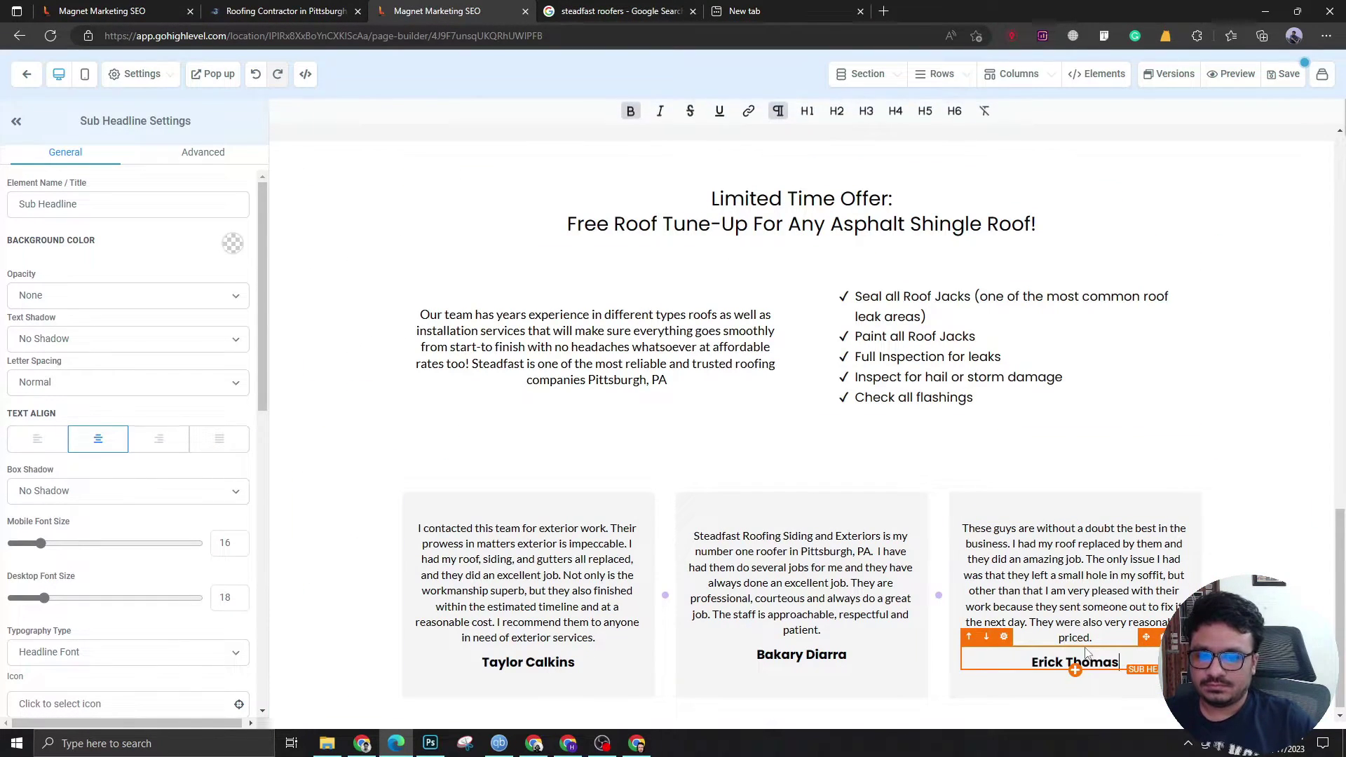
click(1086, 694)
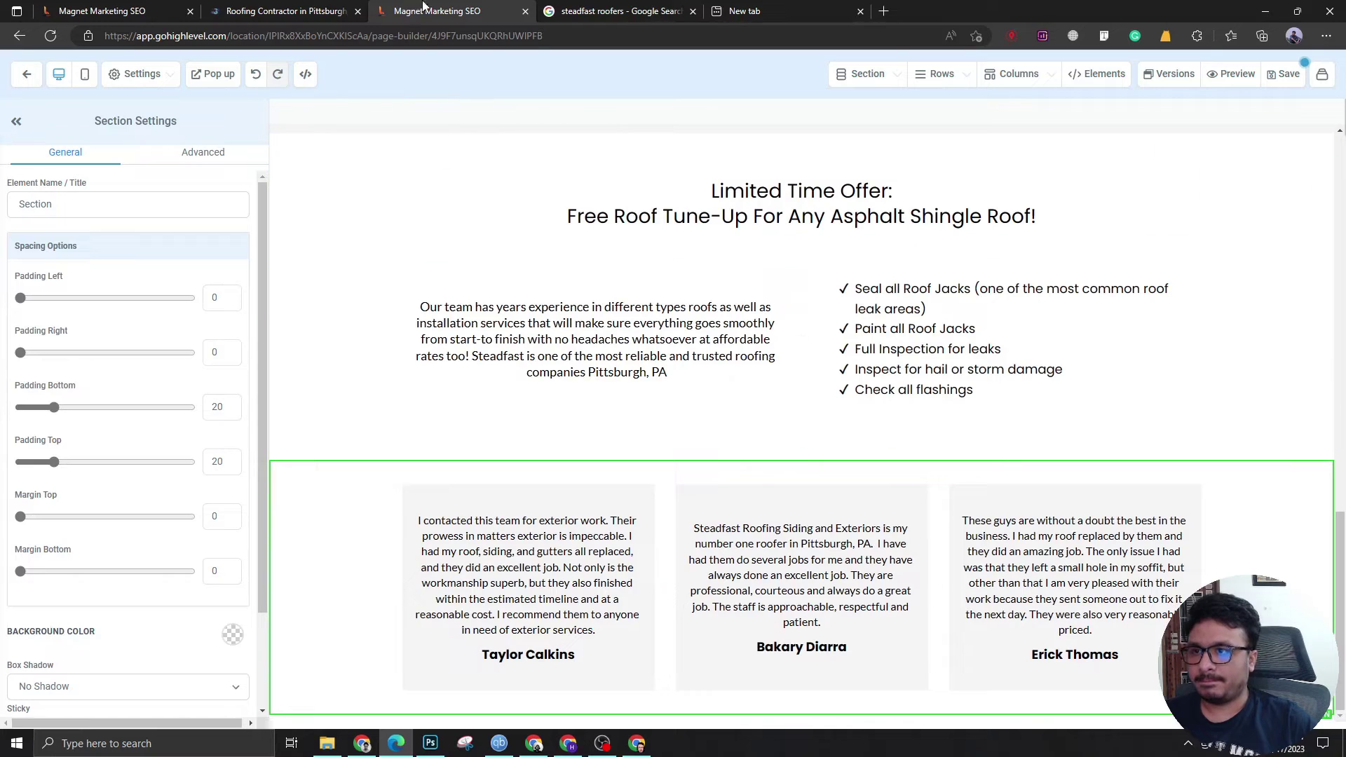
click(557, 7)
scroll(444, 460, down, 2)
click(449, 10)
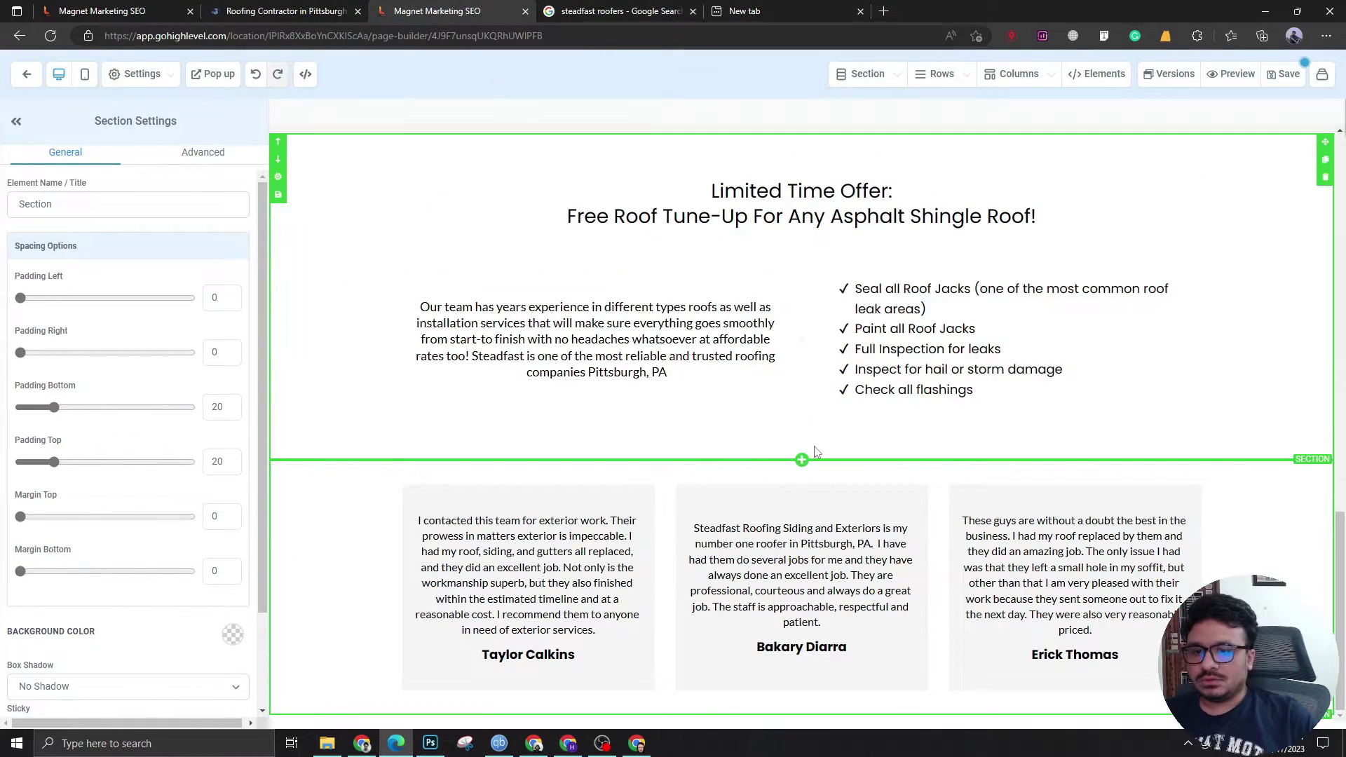
click(979, 541)
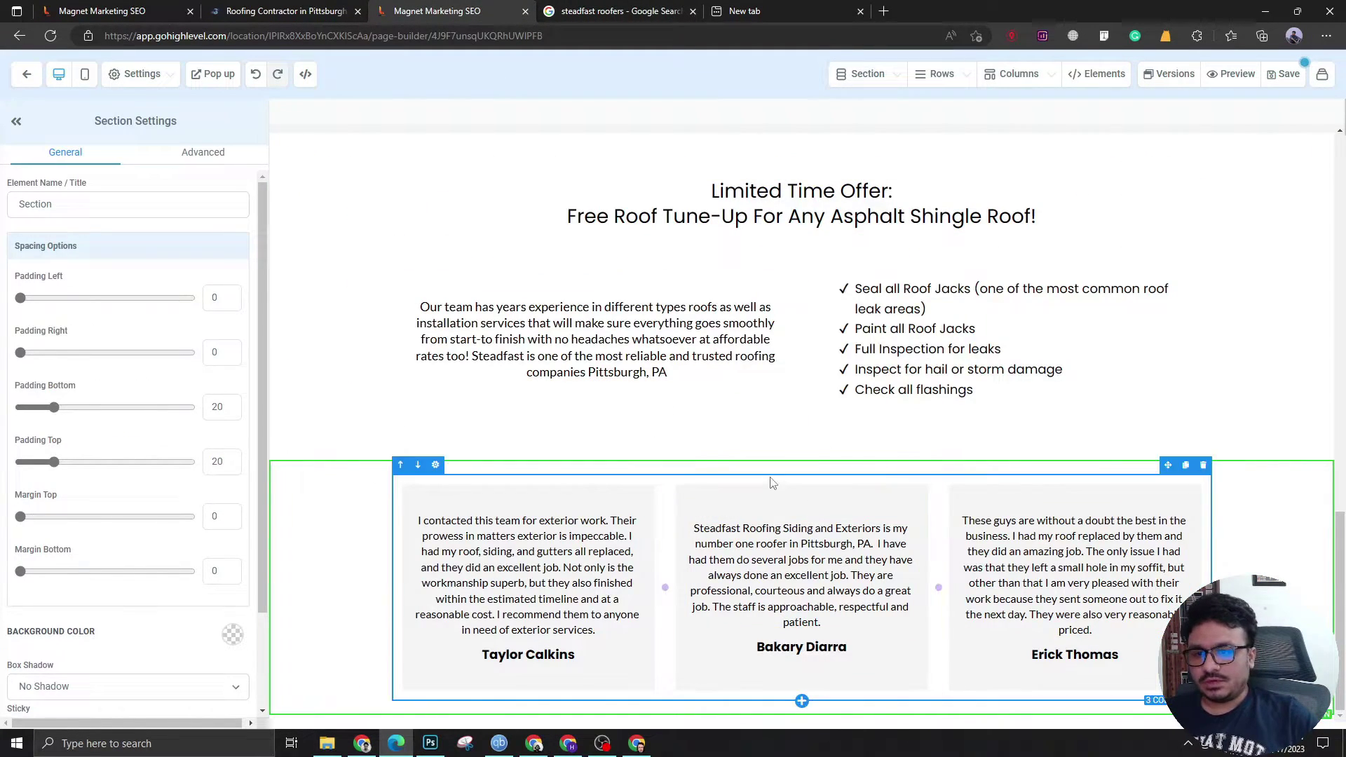
Place a copy of the "Affordable Roofing Solutions" heading row above the review columns and retitle it "Happy Clients".
scroll(778, 457, up, 8)
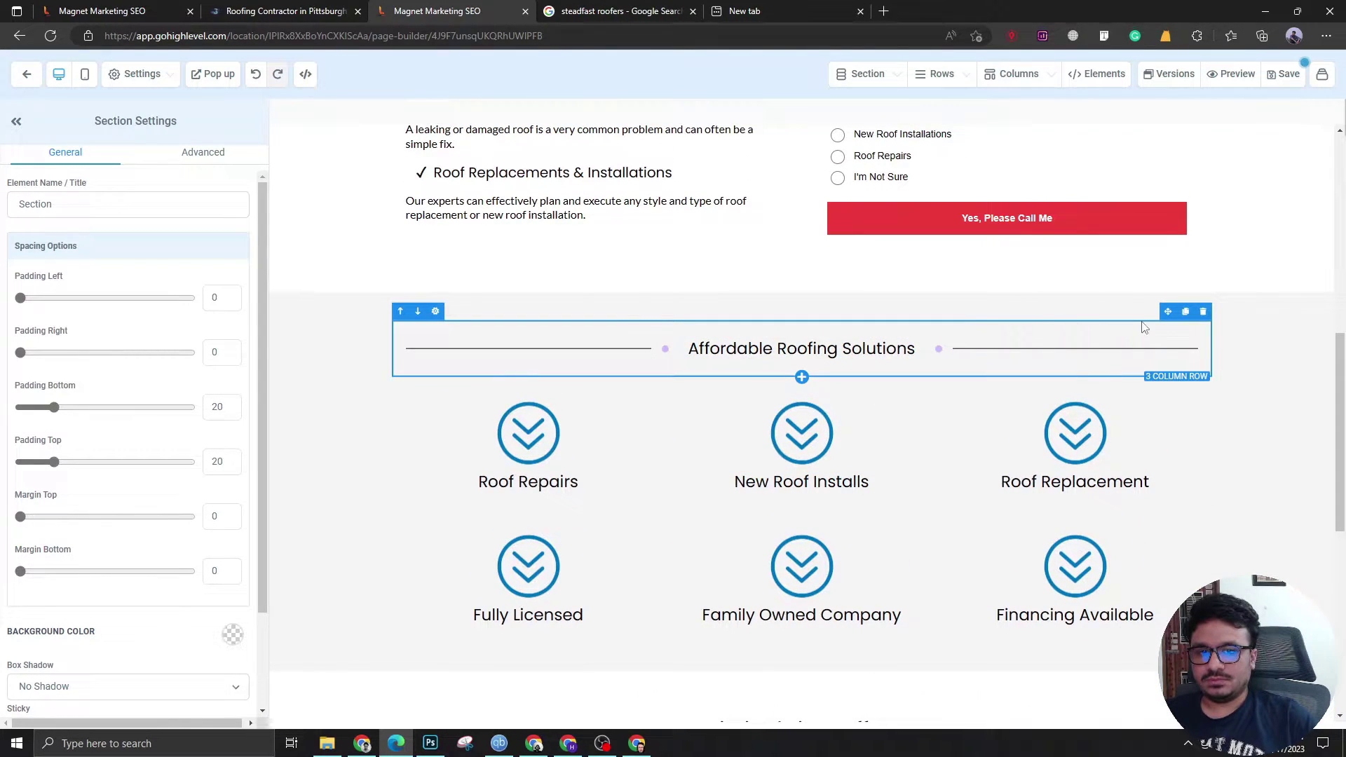
click(1186, 312)
scroll(1171, 281, down, 2)
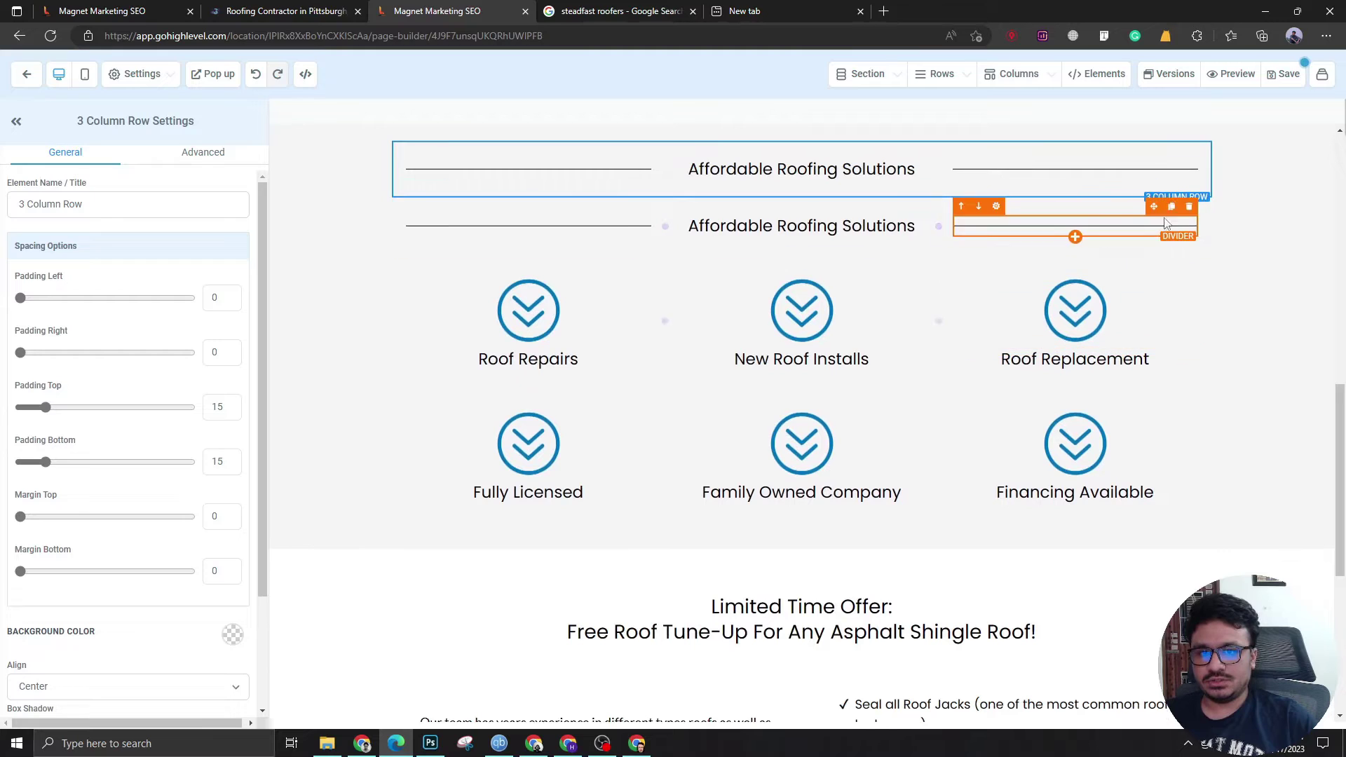
drag(1165, 201, 931, 480)
click(849, 447)
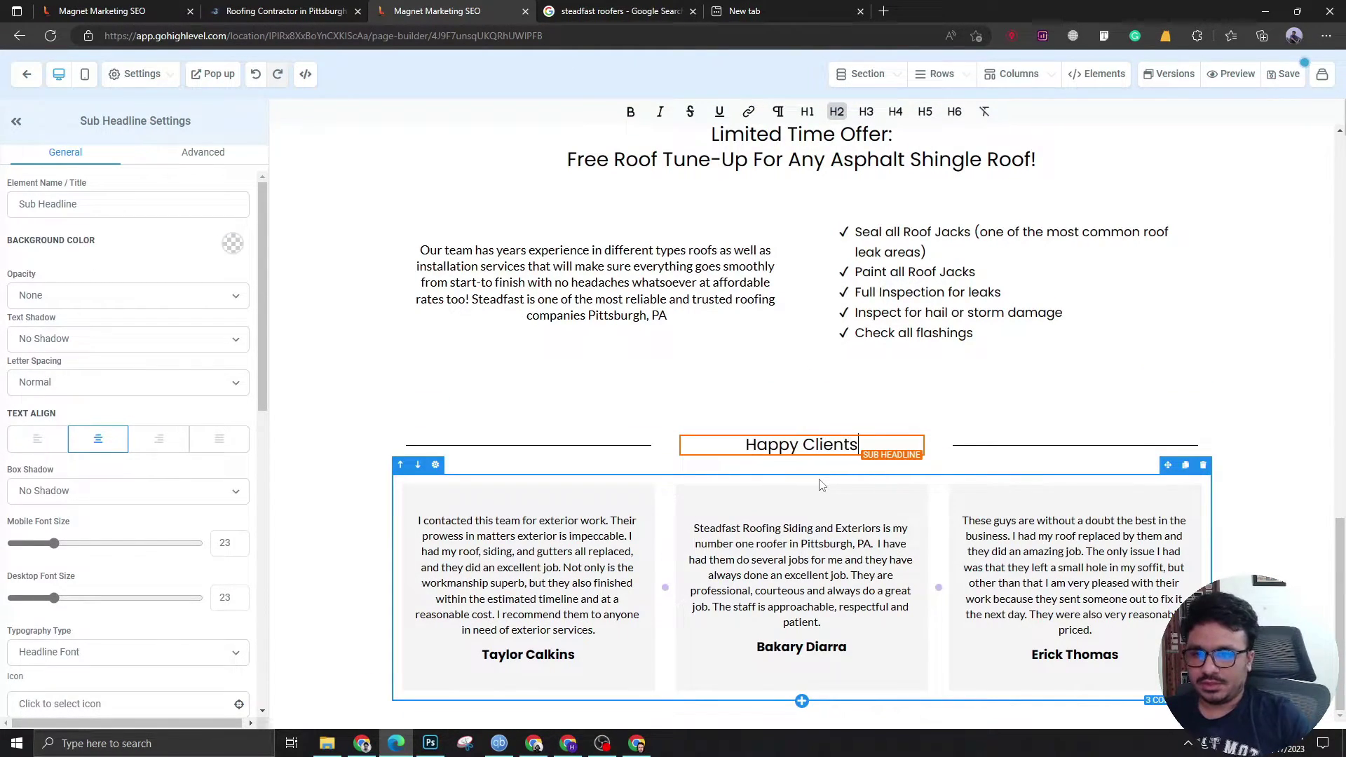
Set the reviews section's top and bottom padding to 40 and its background colour to light grey.
click(783, 482)
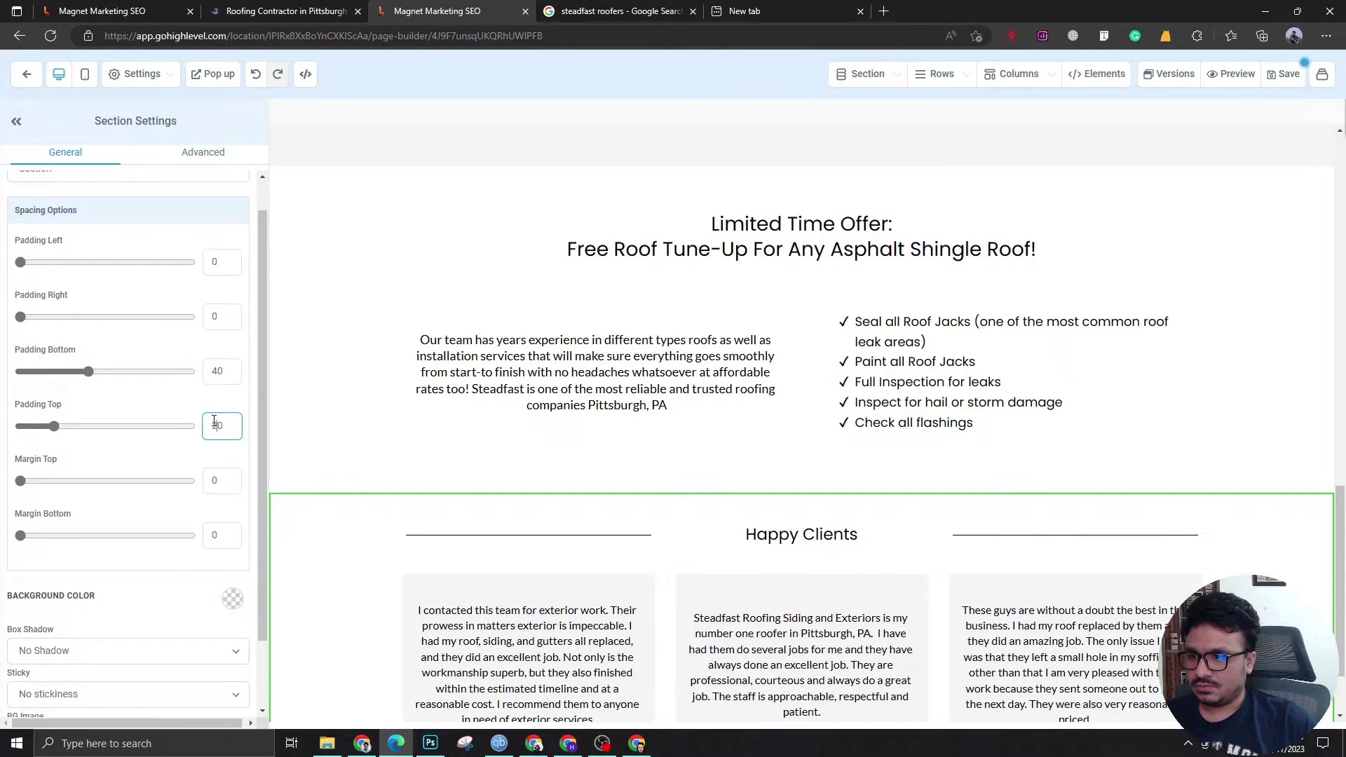
text(4)
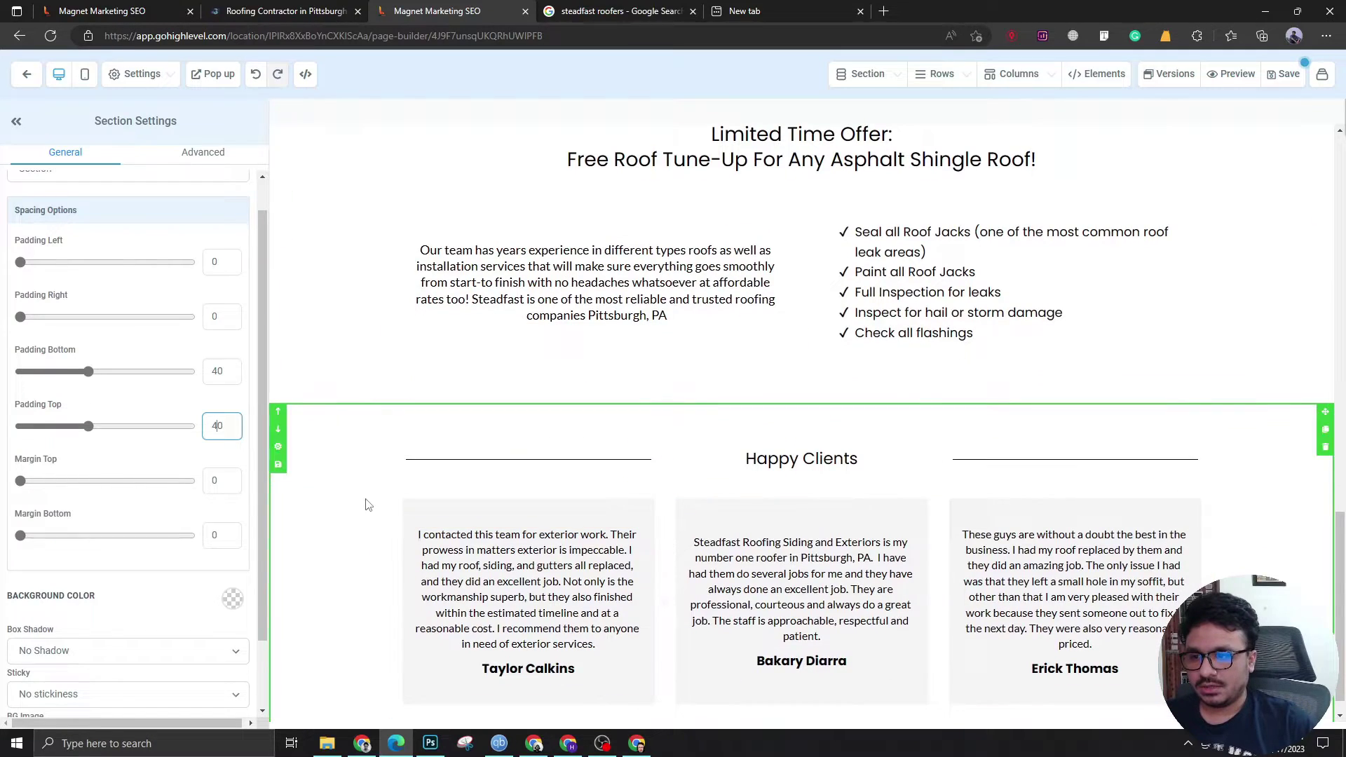
scroll(237, 478, down, 2)
click(233, 518)
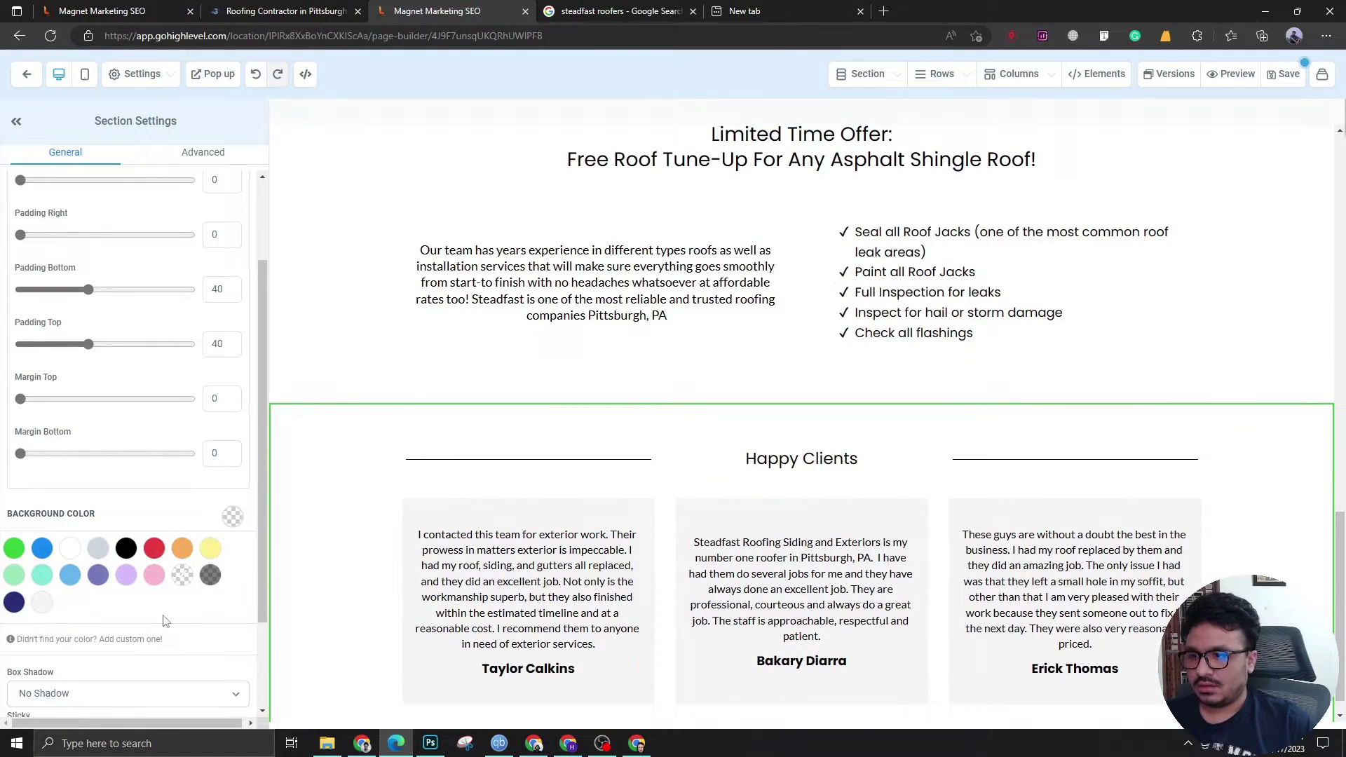
click(41, 604)
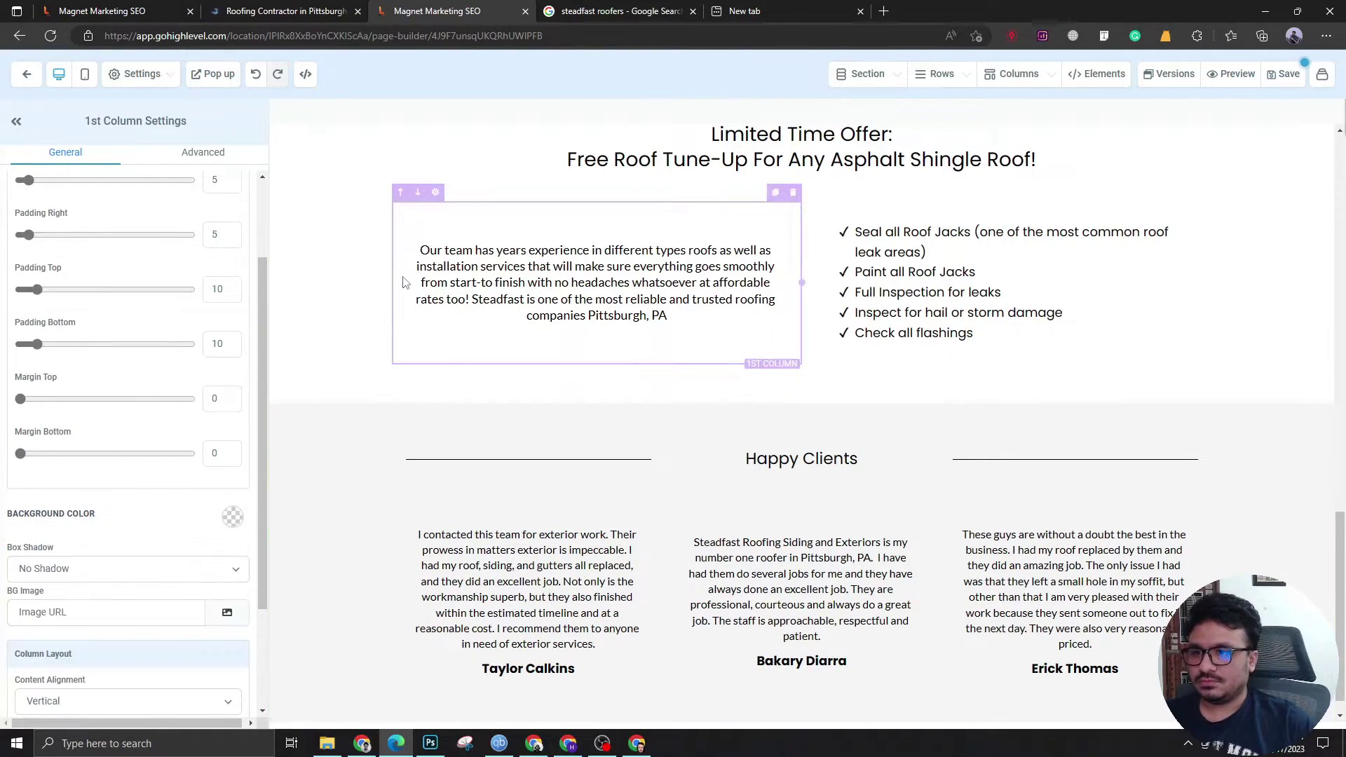
click(329, 378)
Add a new section with a two-column row below the Happy Clients section.
scroll(421, 484, down, 1)
scroll(358, 540, up, 2)
scroll(358, 540, up, 15)
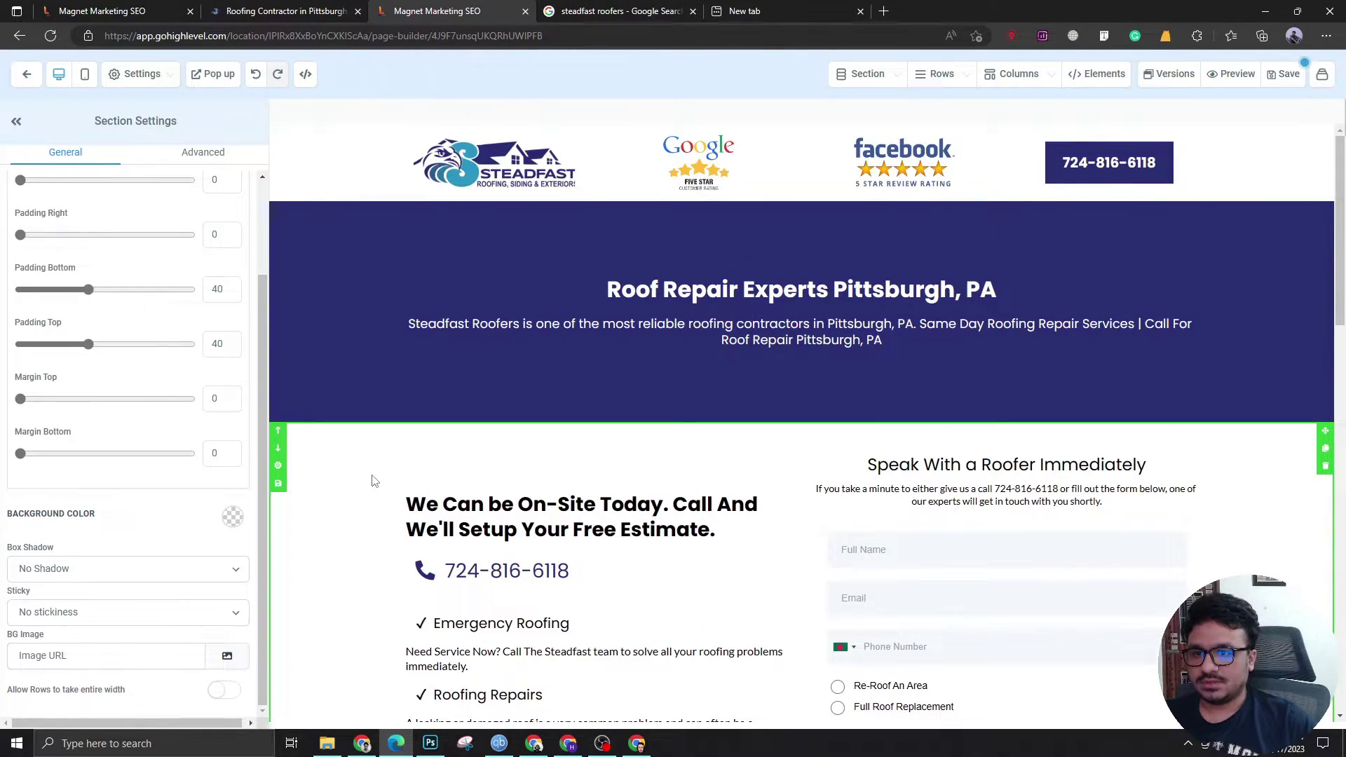
scroll(631, 399, down, 15)
scroll(588, 372, down, 1)
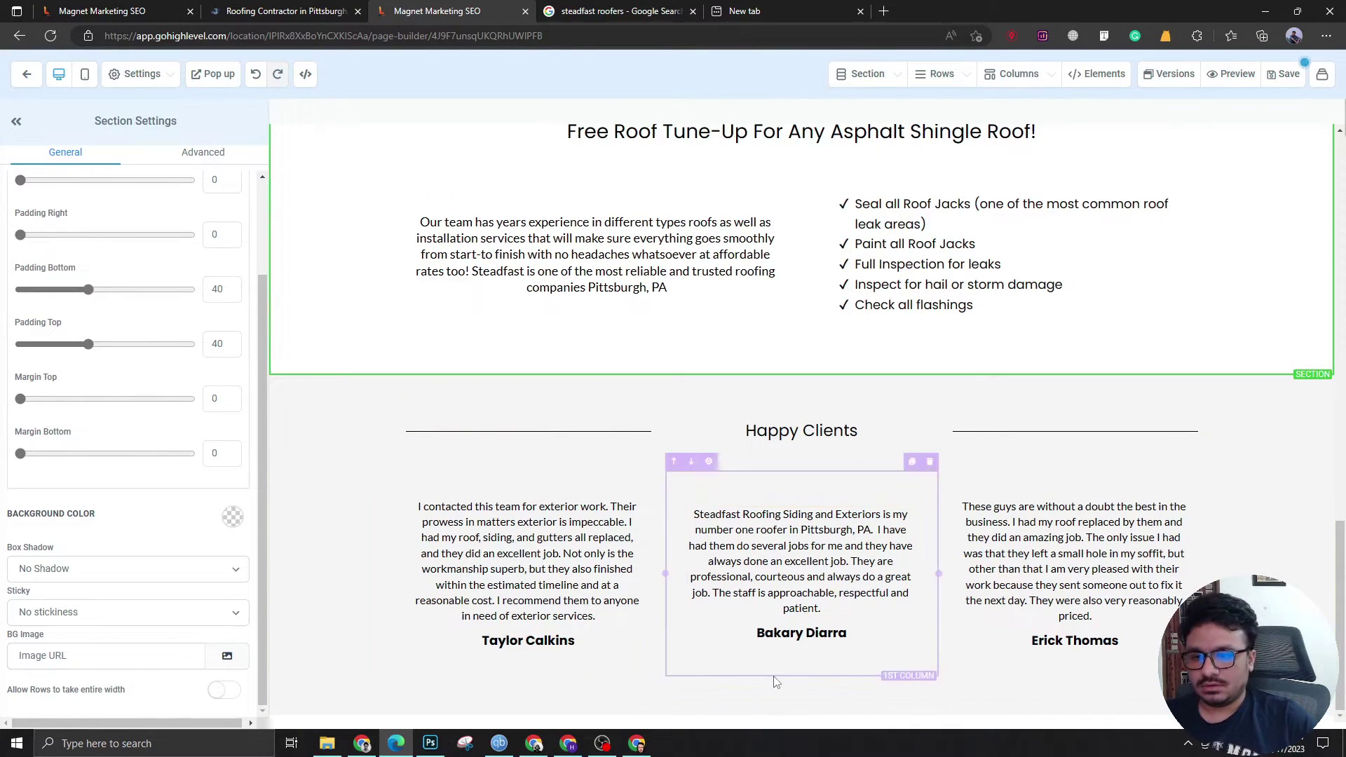
click(804, 716)
click(1091, 158)
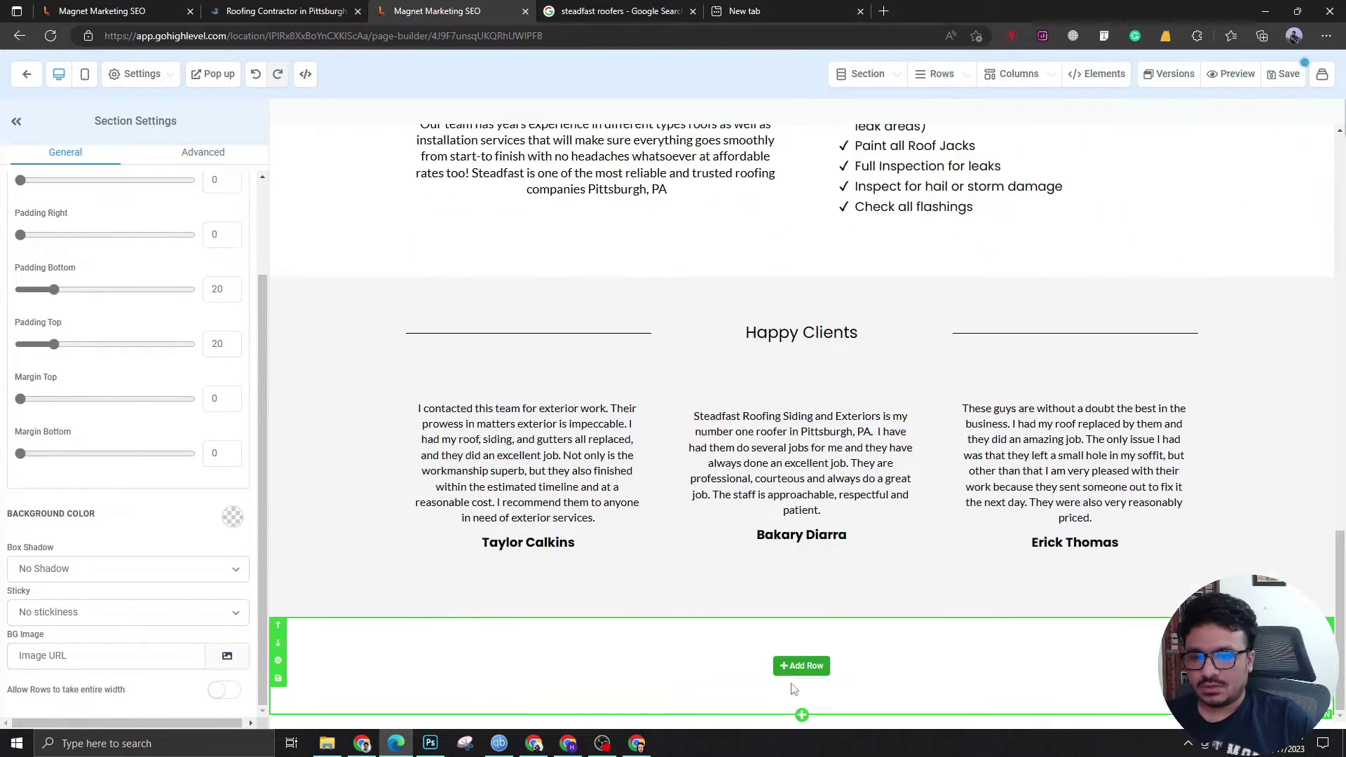
click(1282, 189)
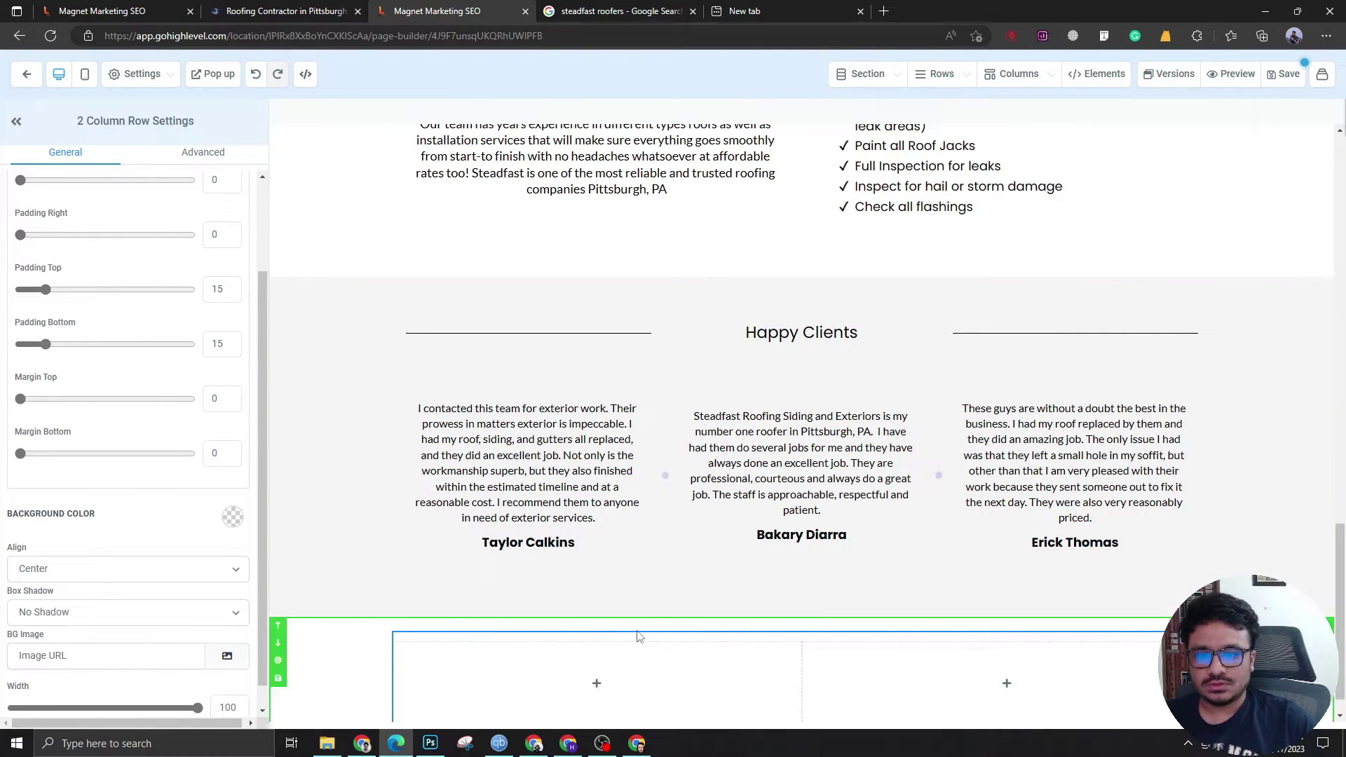
Add an Image element to the first column of the new two-column row.
click(596, 648)
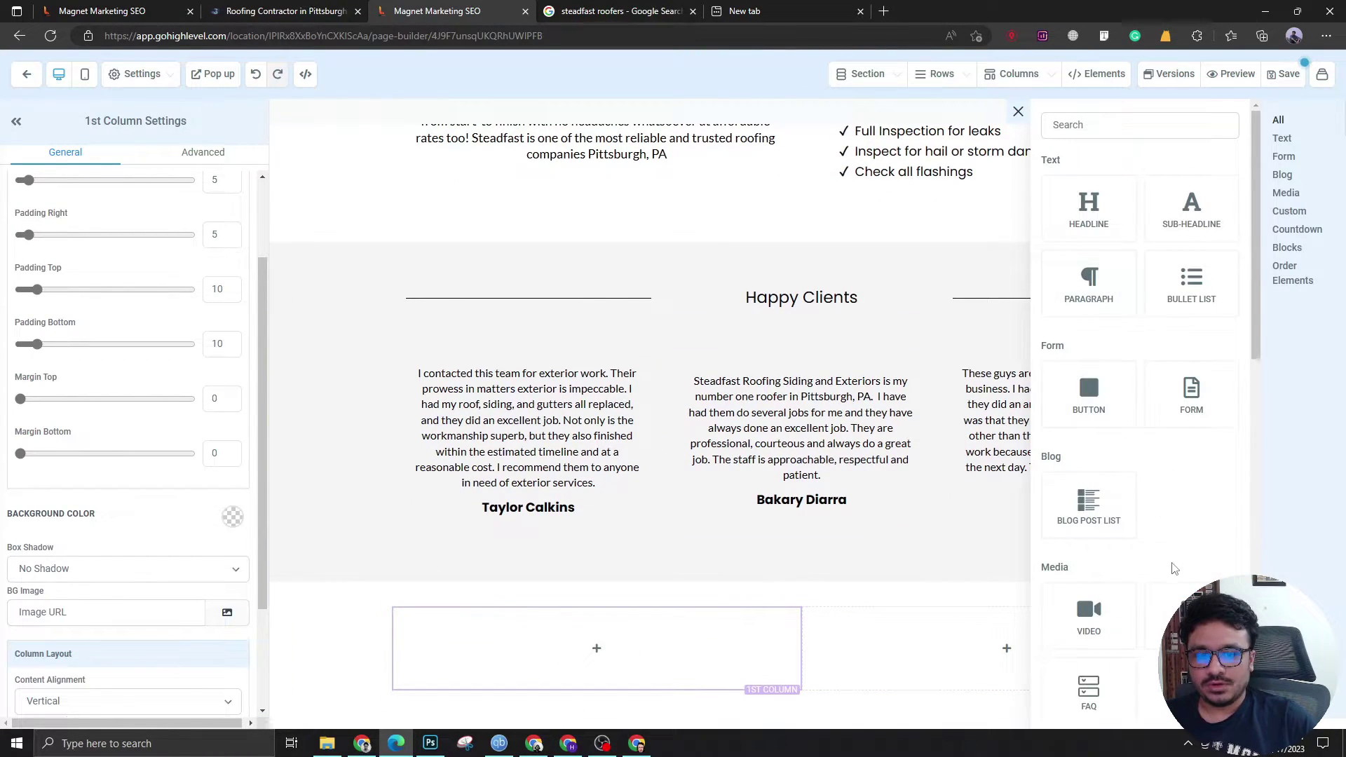
drag(1192, 613, 596, 648)
scroll(204, 631, down, 5)
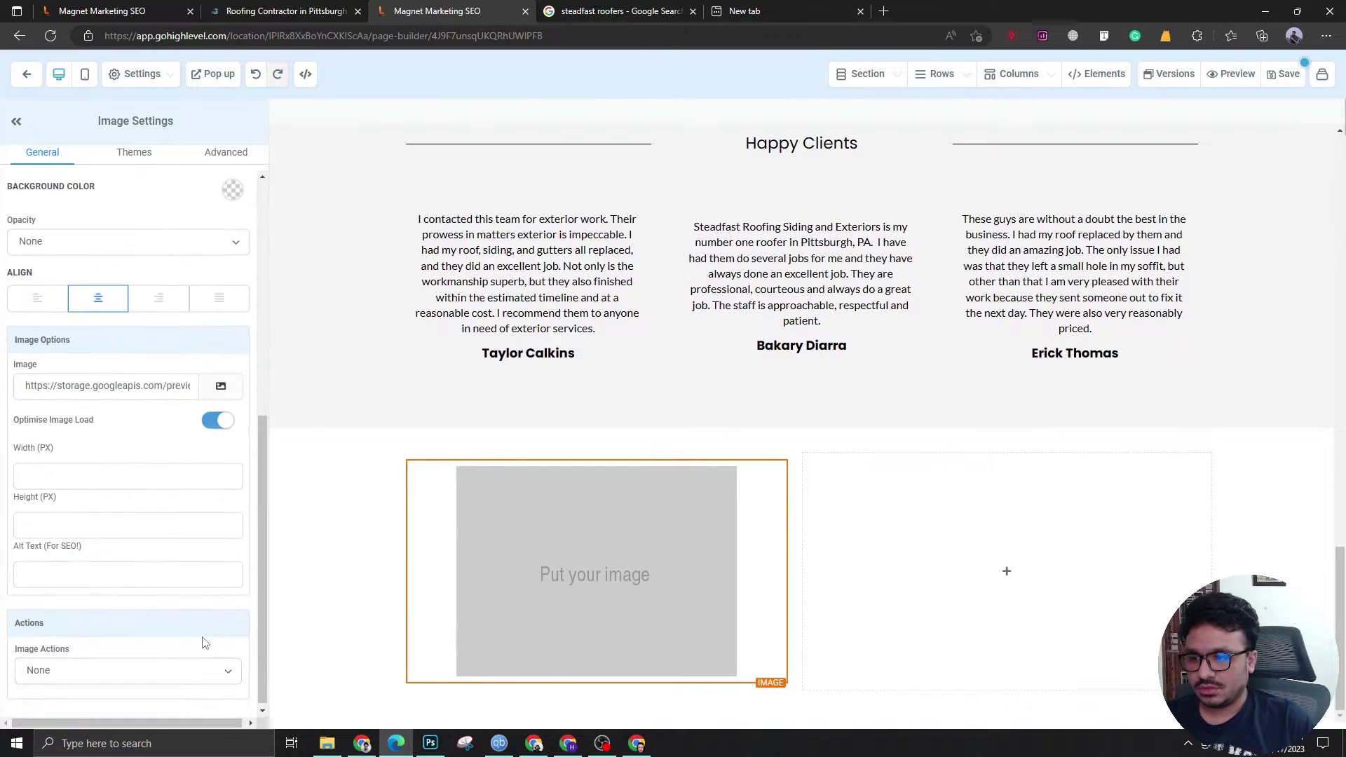
Upload 61e1e4c02f39c46df2dc2291.png from Downloads to the media library and use it as the Image element's picture.
click(220, 384)
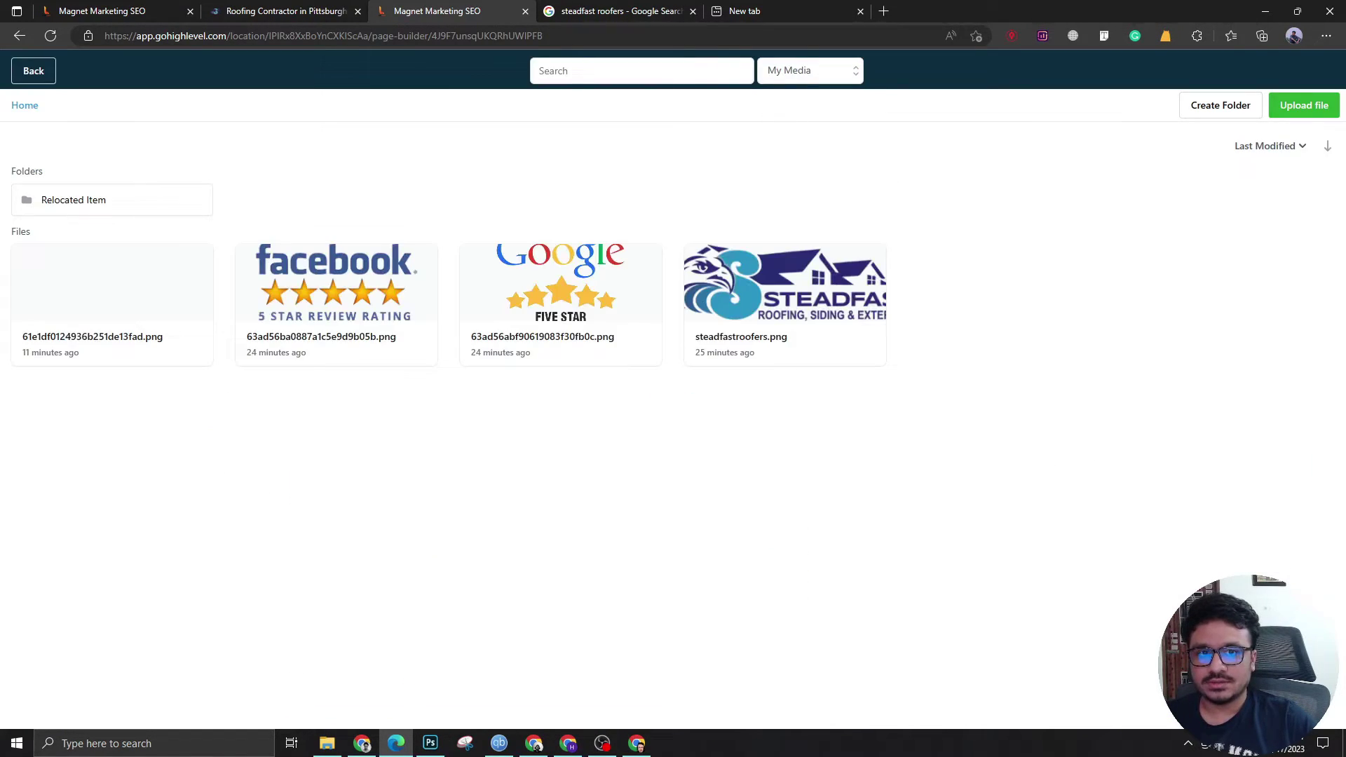
click(1304, 106)
double_click(624, 156)
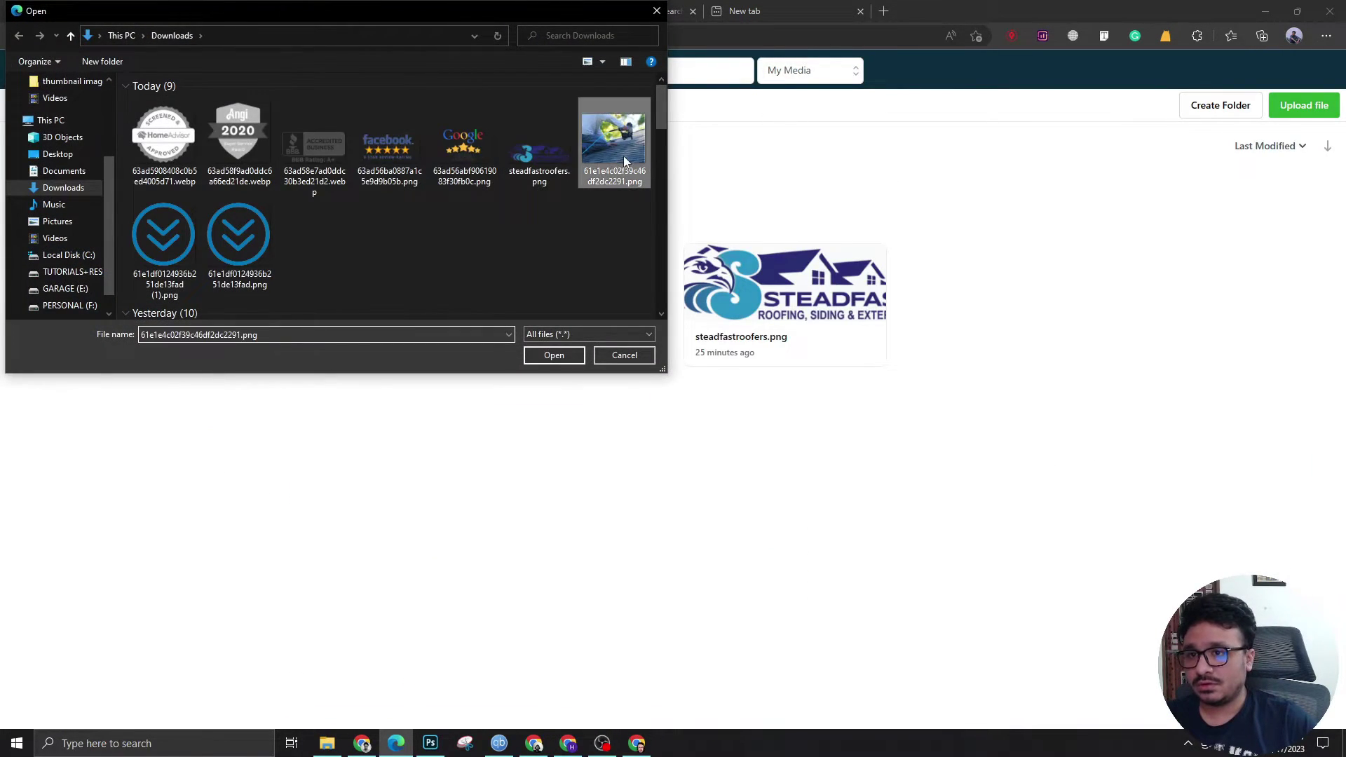
click(42, 295)
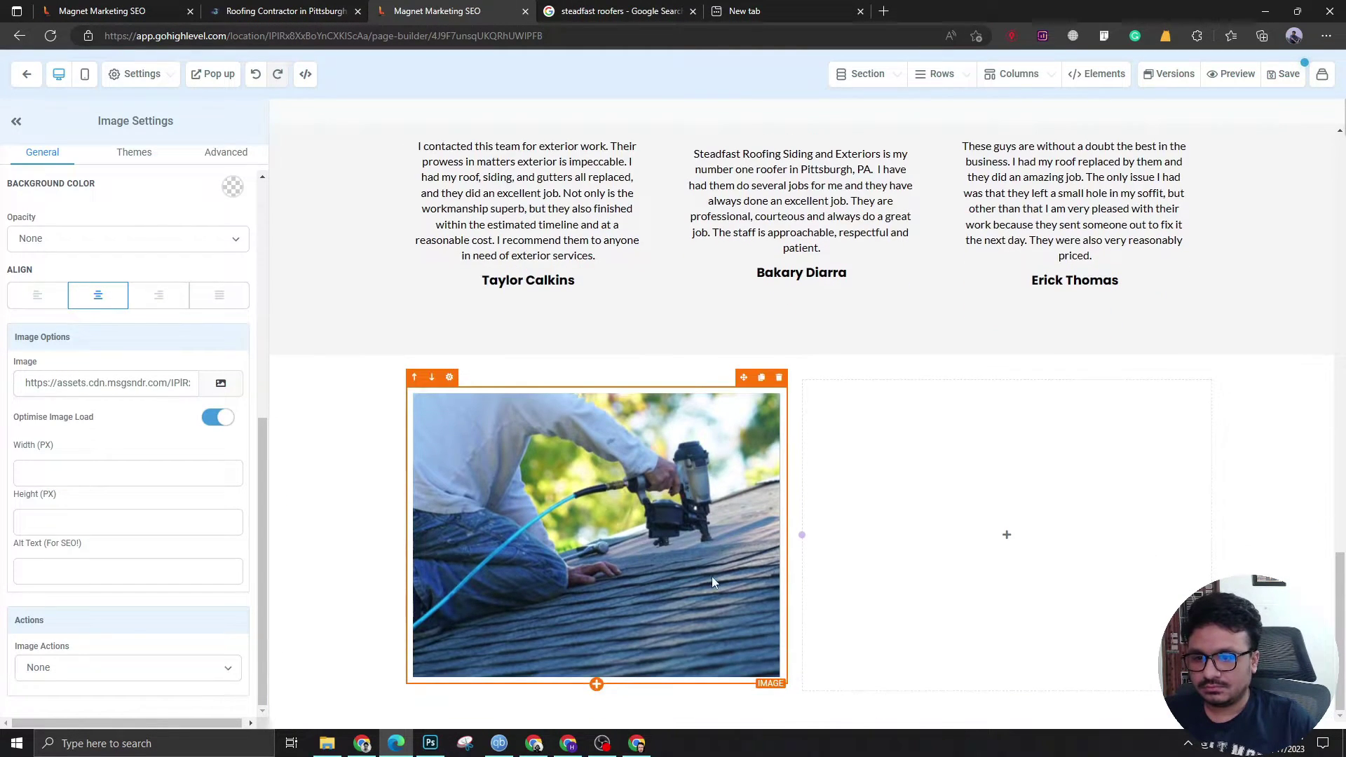
Add a left-aligned sub-headline reading "Roof Inspections" to the second column beside the roofing image.
click(1011, 540)
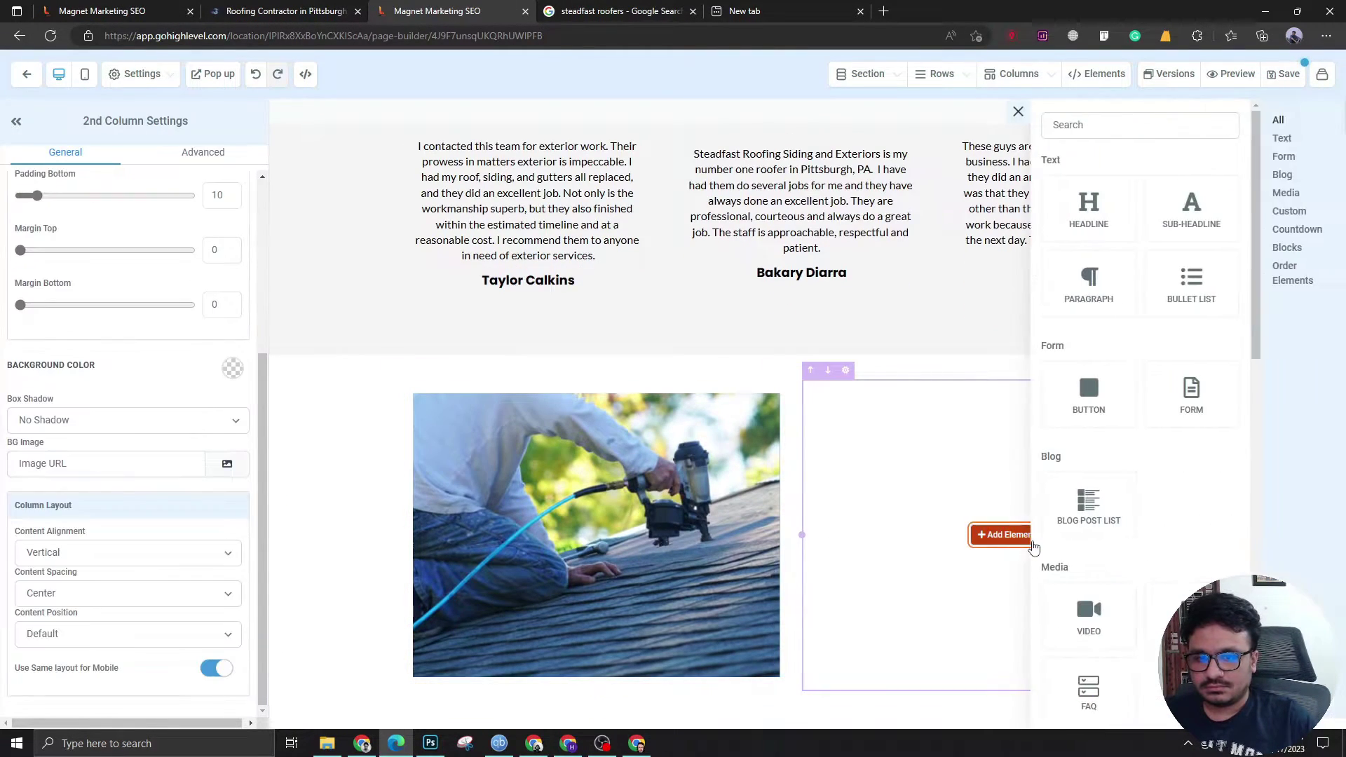
click(1158, 223)
click(979, 534)
key(ctrl+a)
text(Roof Inspections)
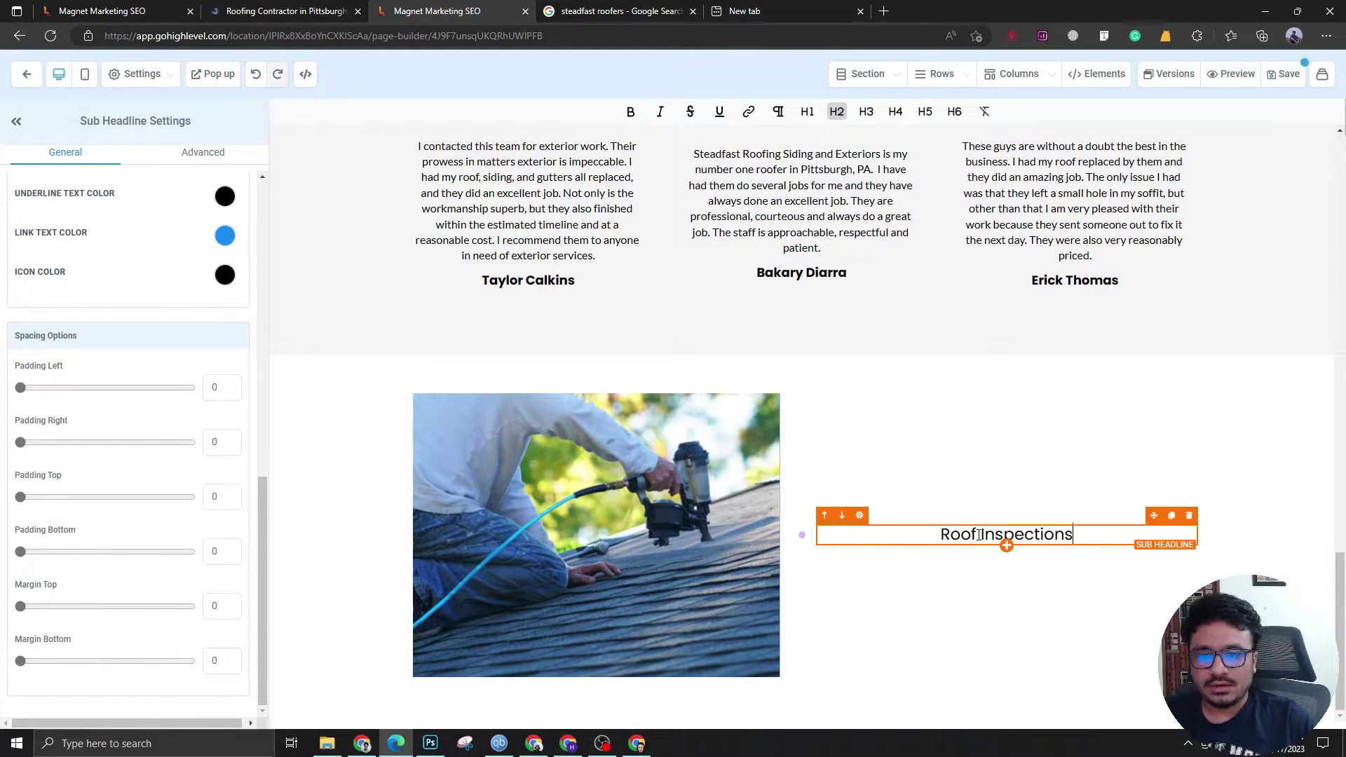
scroll(84, 399, up, 7)
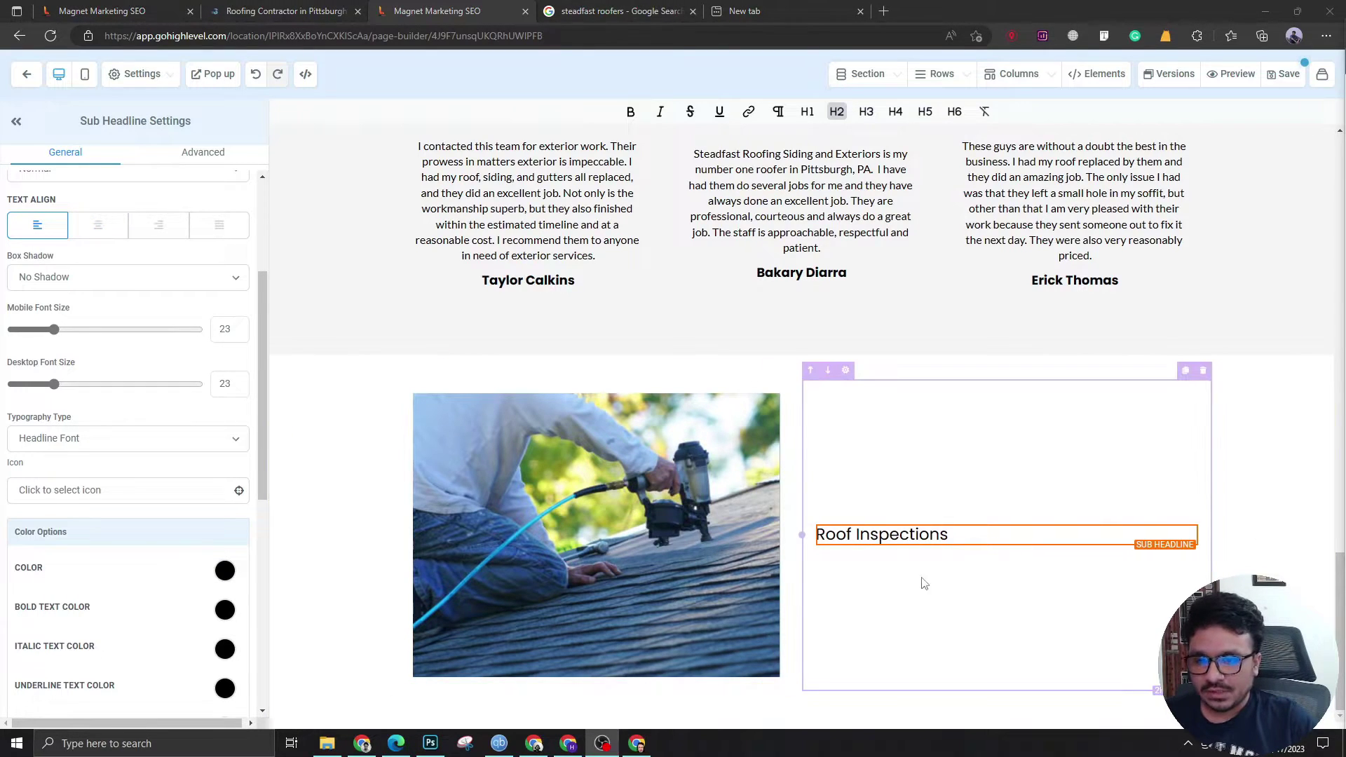
Add a paragraph below the Roof Inspections sub-headline with the roof inspection text, split before "The main concern of homeowners".
click(1004, 548)
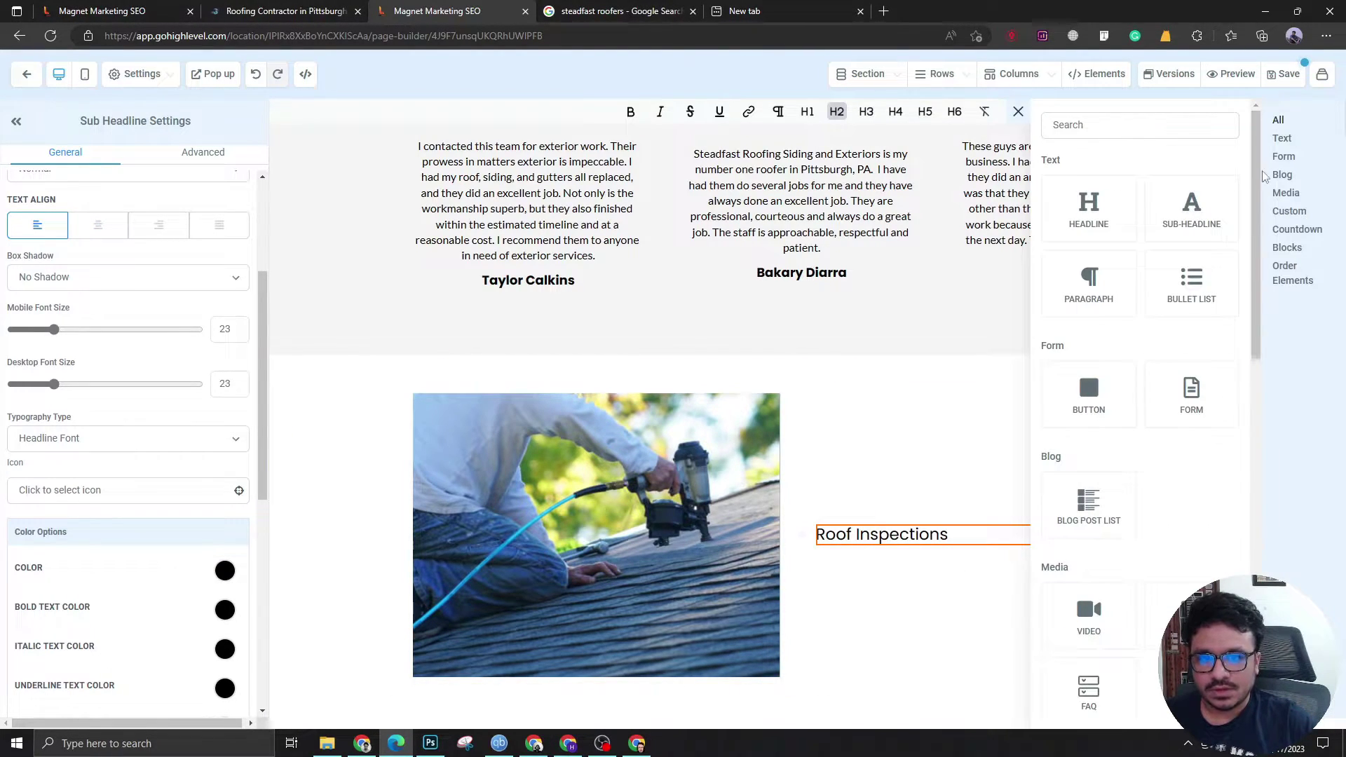
click(1088, 284)
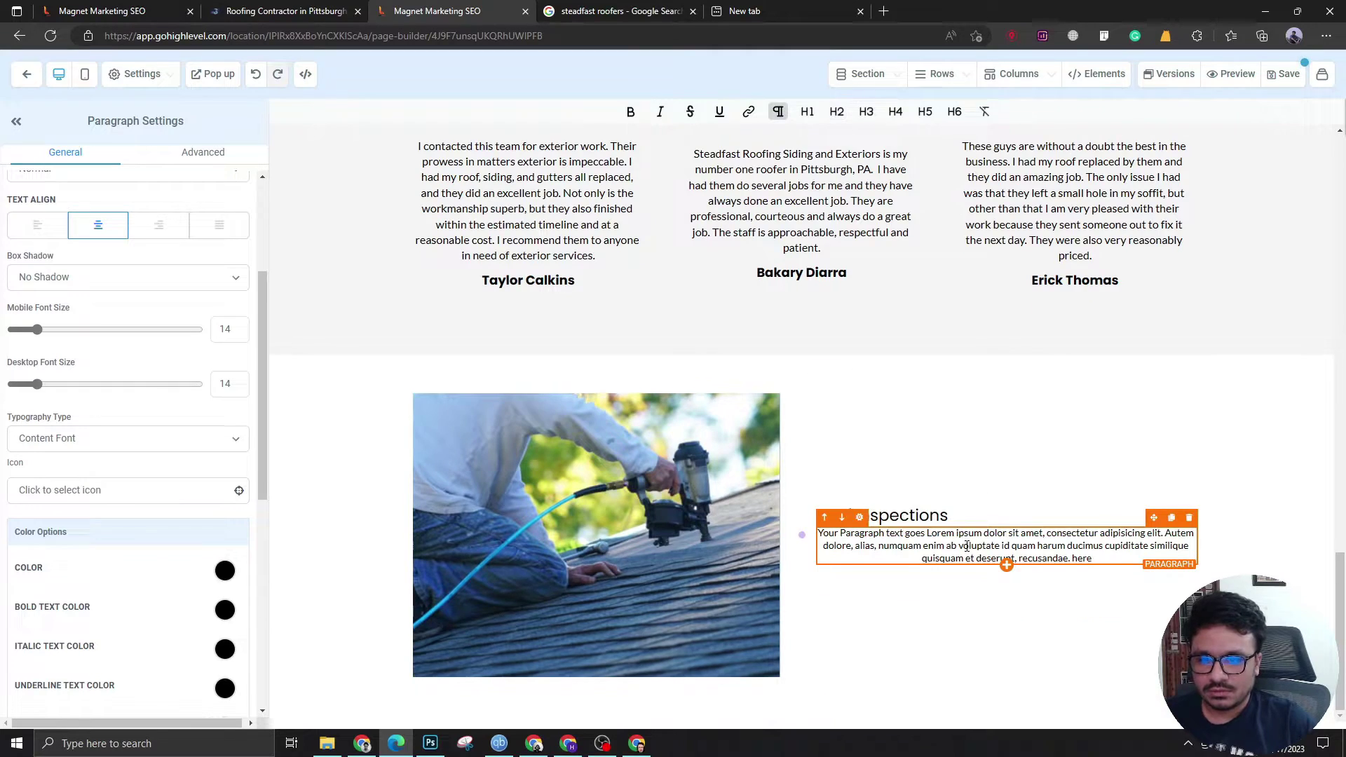
text(If you want to check on your roof's condition, the roofing experts at Steadfast Roofing will provide you a roof inspection and answer all your questions so that you can move on with your plans. With our inspection, we can help you locate problem areas and get them fixed. The main concern of homeowners when selling their home is the roof according to the National Roof Certification and Inspection Association (NRCIA). Before putting your home up for sale, you want to protect your investment, but give your buyer peace of mind with a roof inspection and certification.)
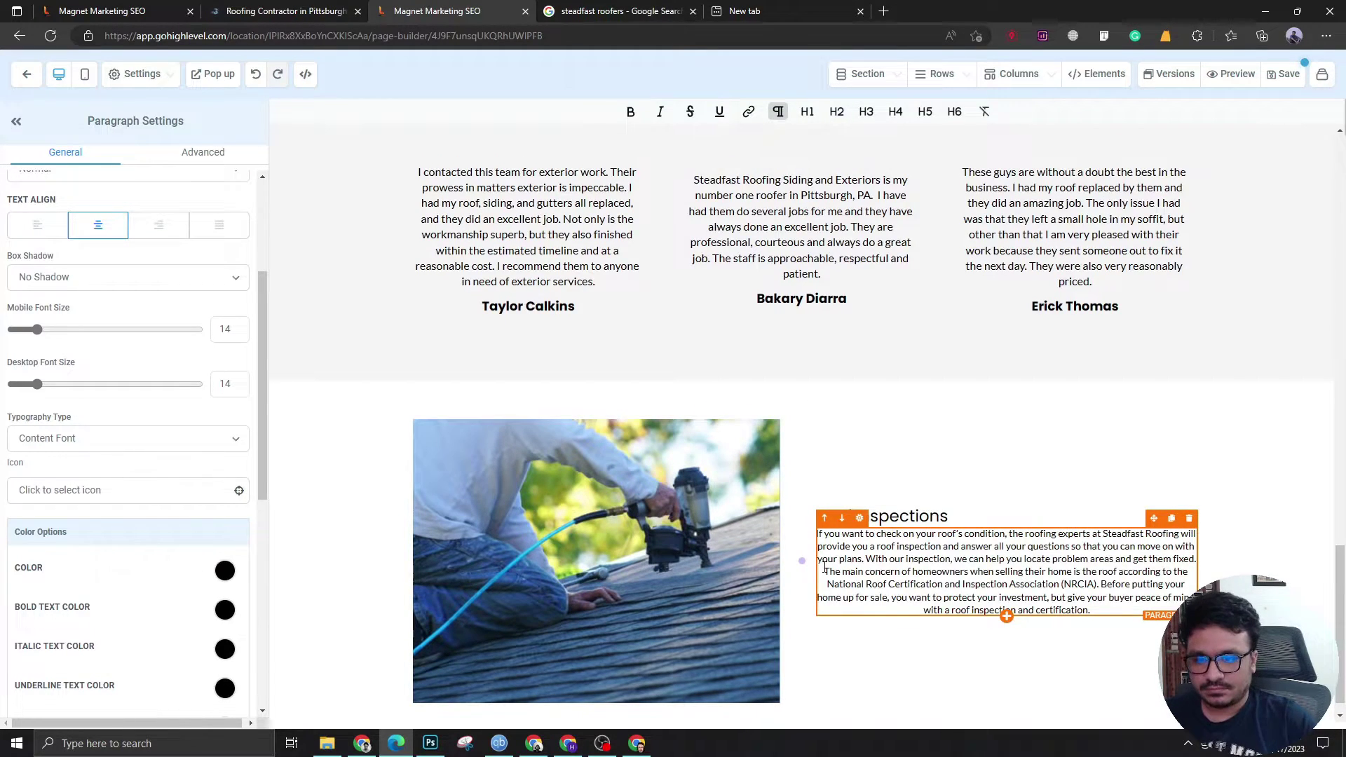
click(825, 569)
key(Return)
Set the roof inspection paragraph's font size to 18 on desktop and 16 on mobile, and align it left.
key(ctrl+a)
scroll(134, 435, down, 2)
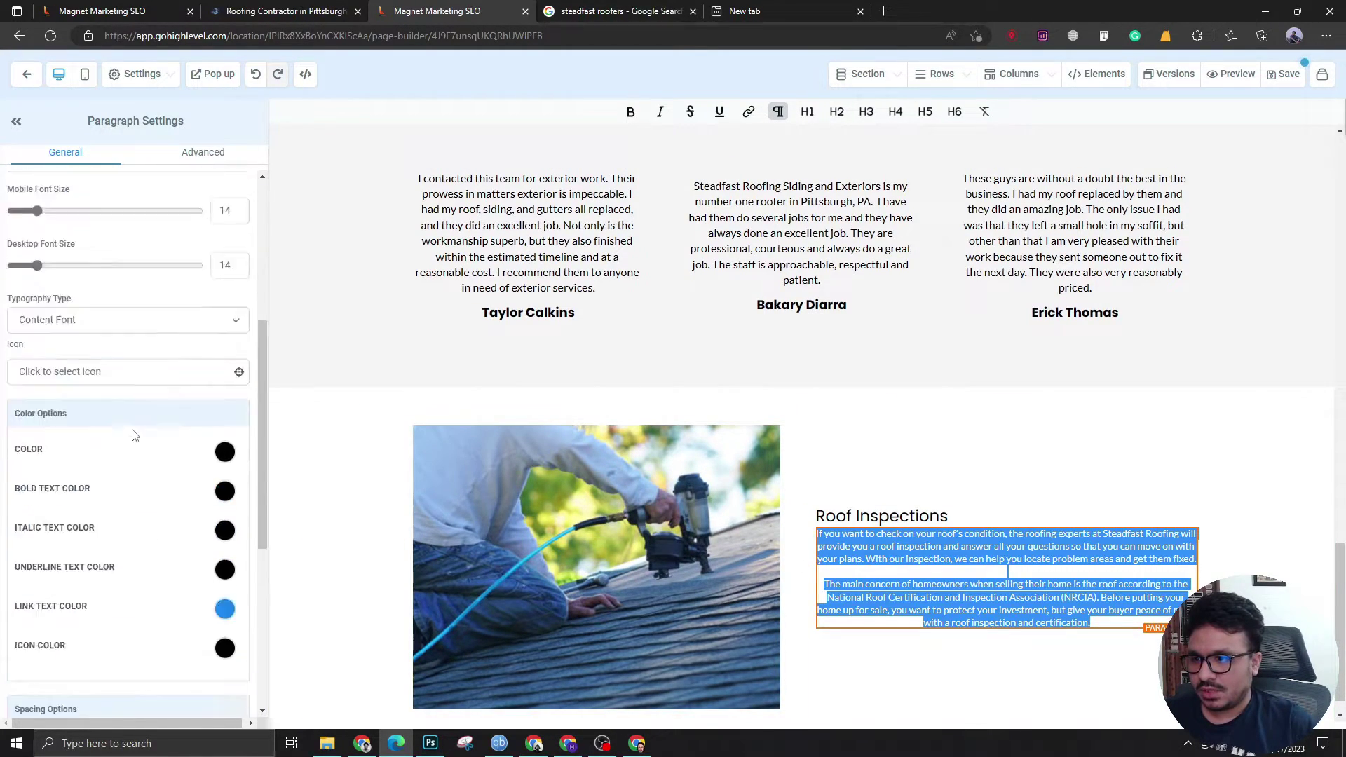
scroll(134, 435, up, 2)
drag(225, 384, 244, 379)
text(8)
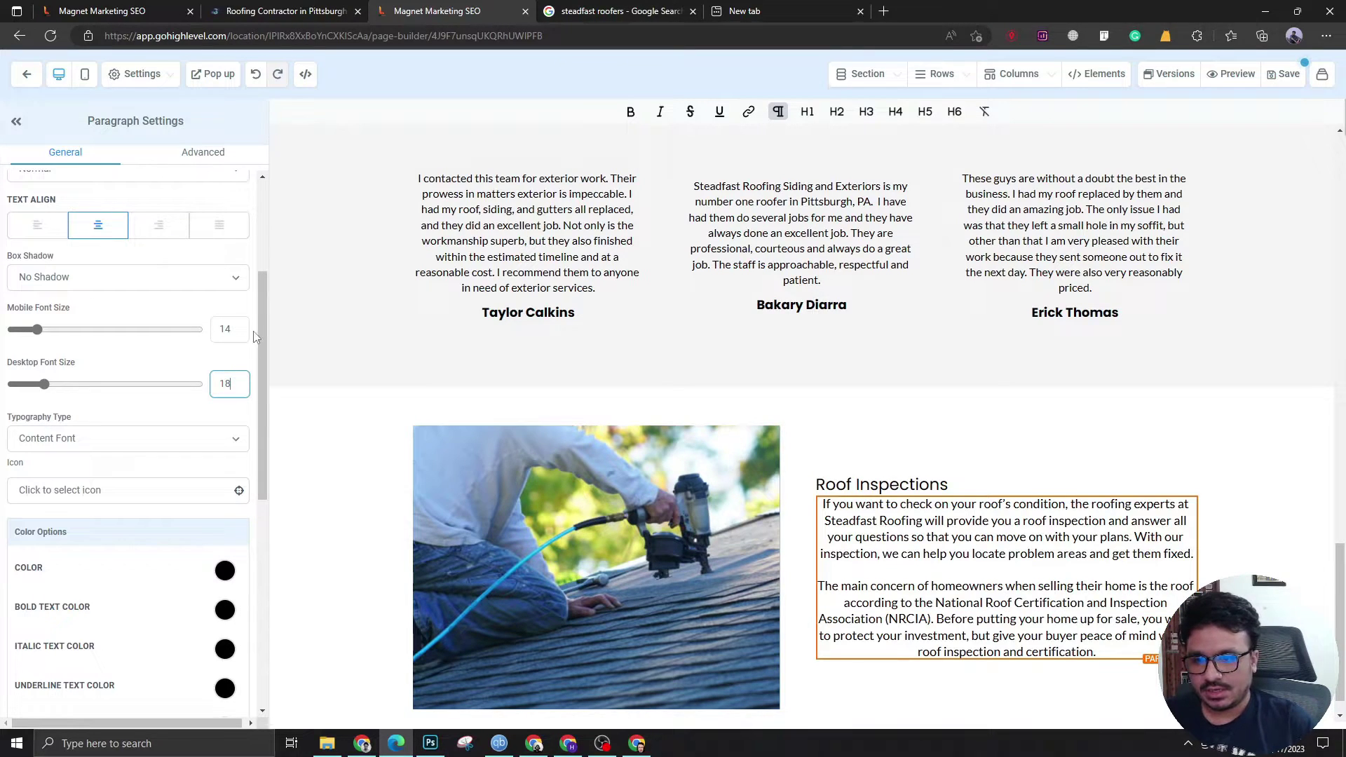
double_click(236, 324)
text(16)
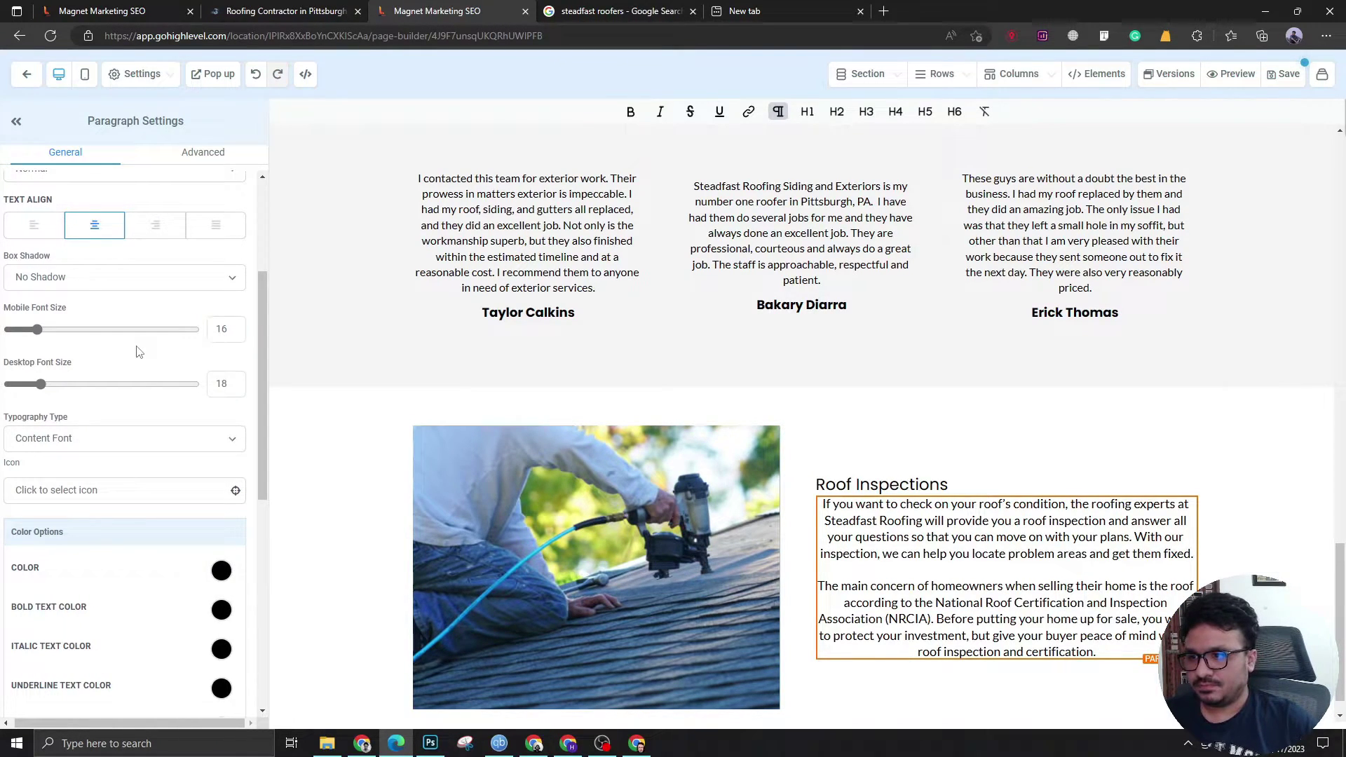
click(56, 219)
Set the Roof Inspections sub-headline's font size to 30 on desktop and 24 on mobile, and its bottom padding to 24.
click(911, 485)
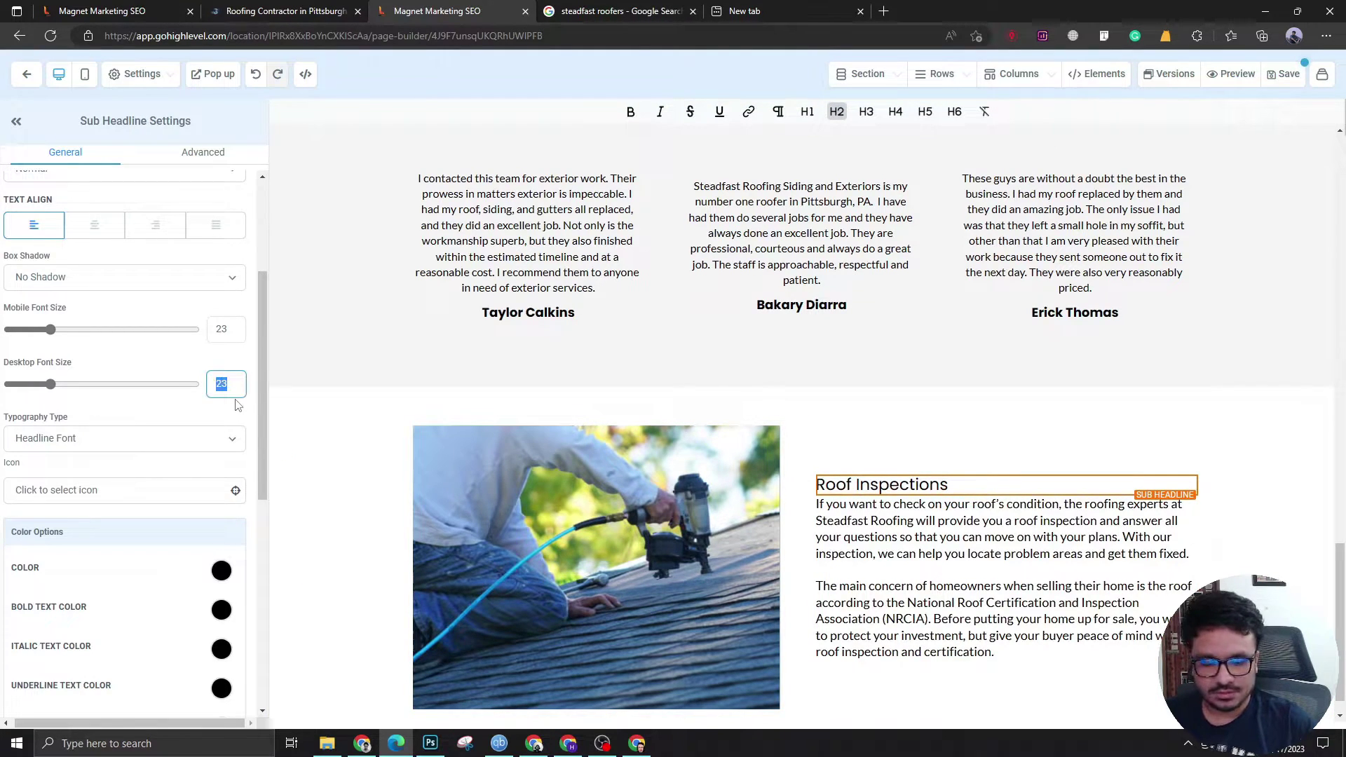
text(30)
double_click(240, 333)
text(1)
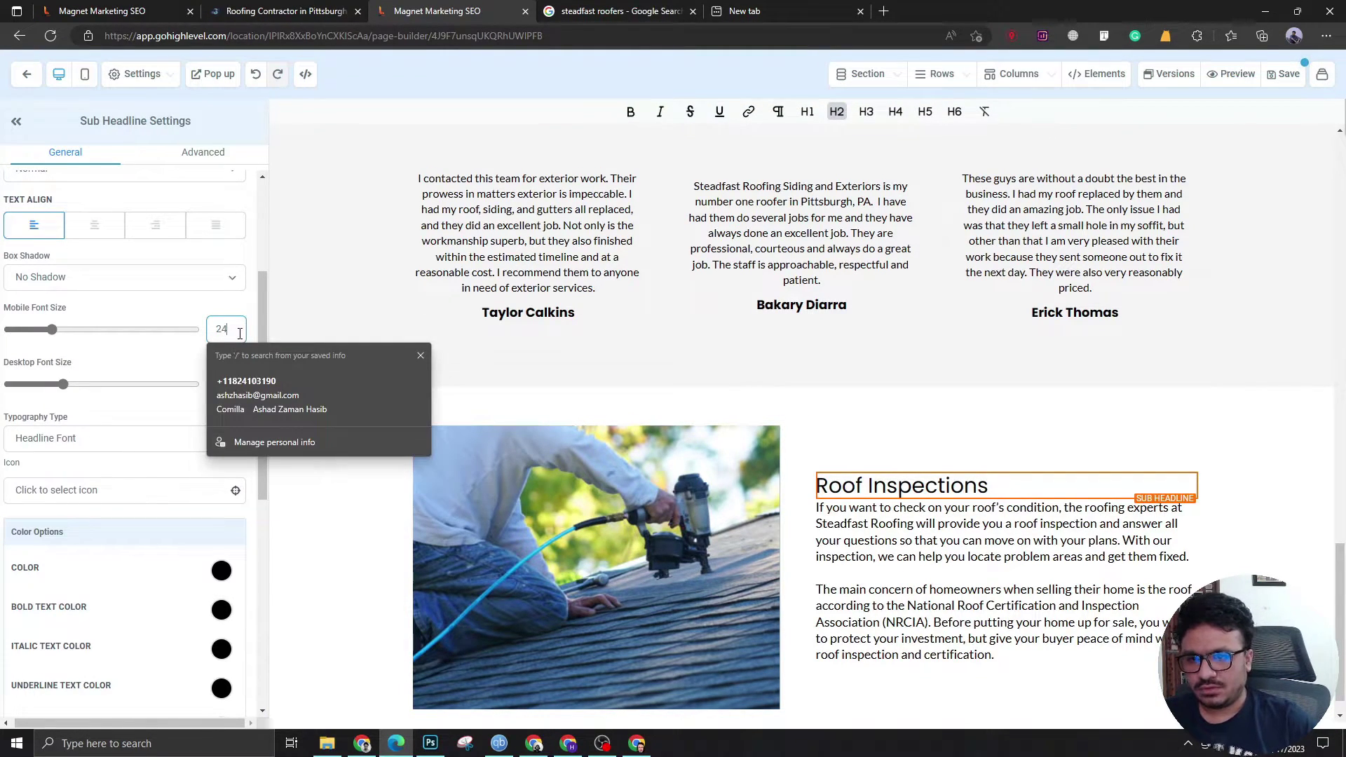
click(945, 485)
scroll(101, 447, down, 7)
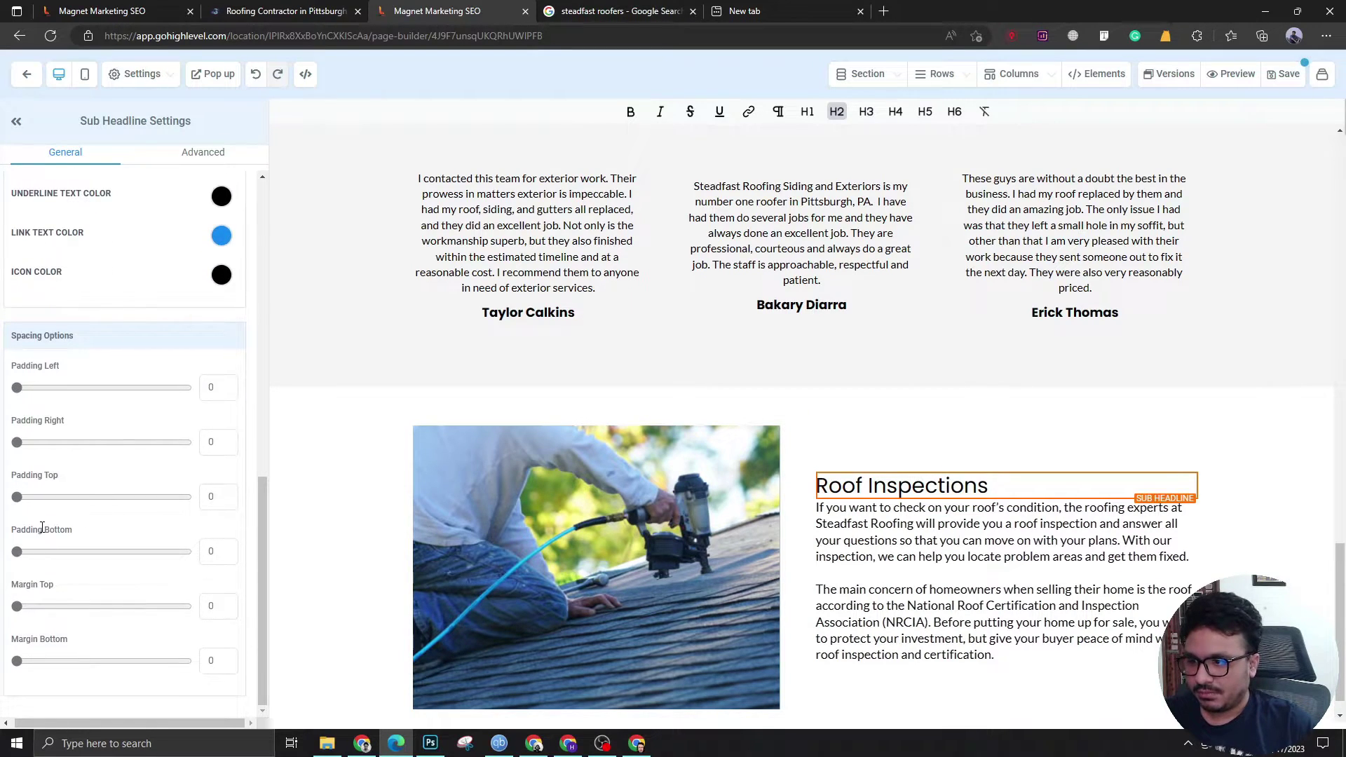
drag(16, 552, 57, 552)
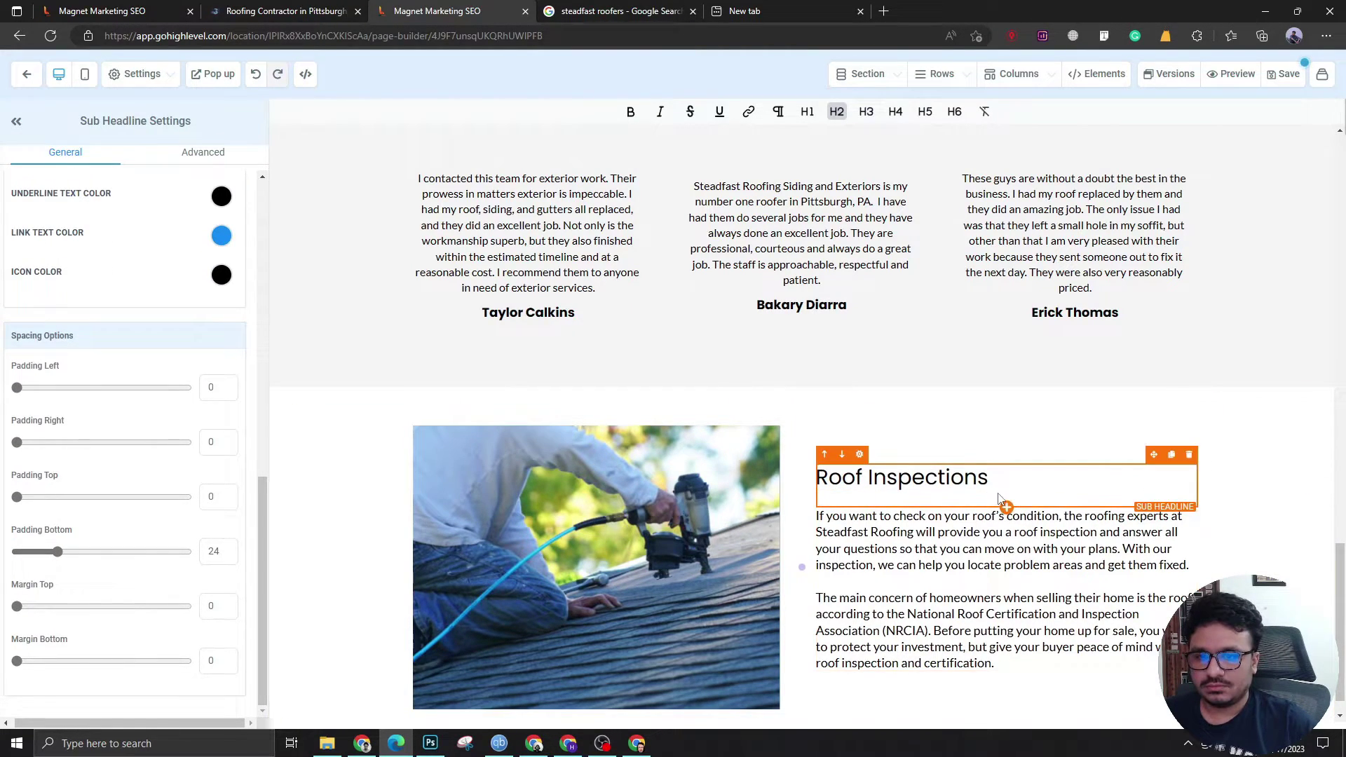
Add a full-width section with a one-column row below the Roof Inspections section and give the row a dark navy background.
scroll(603, 547, down, 1)
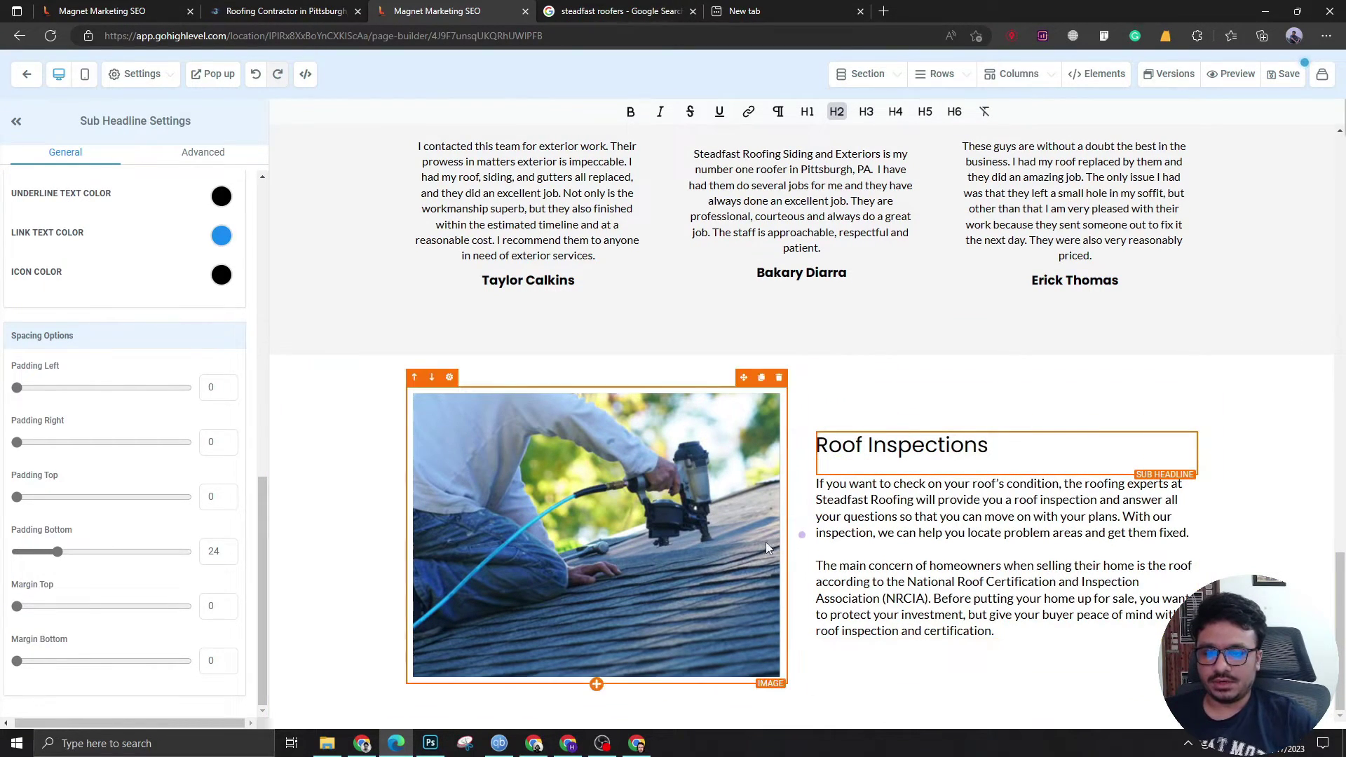
click(802, 722)
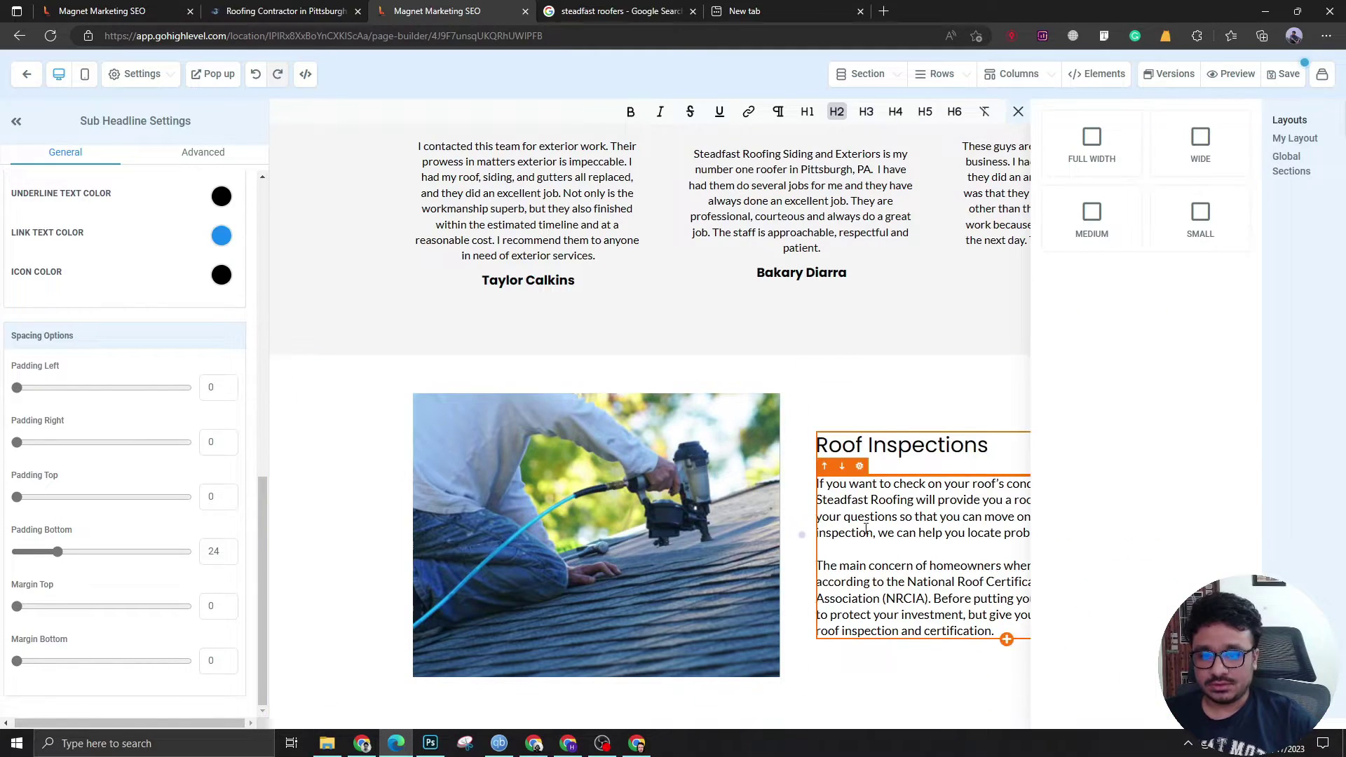
click(1105, 144)
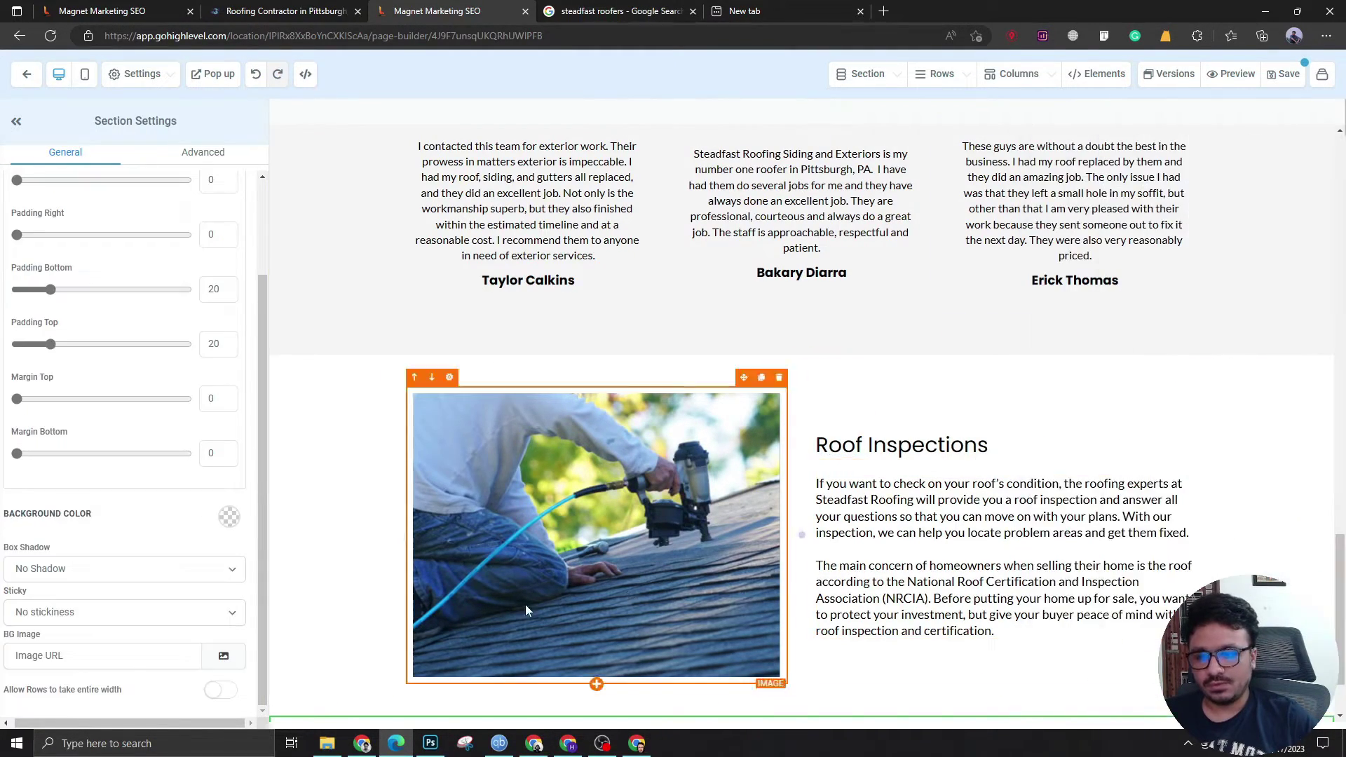
click(800, 664)
click(1188, 188)
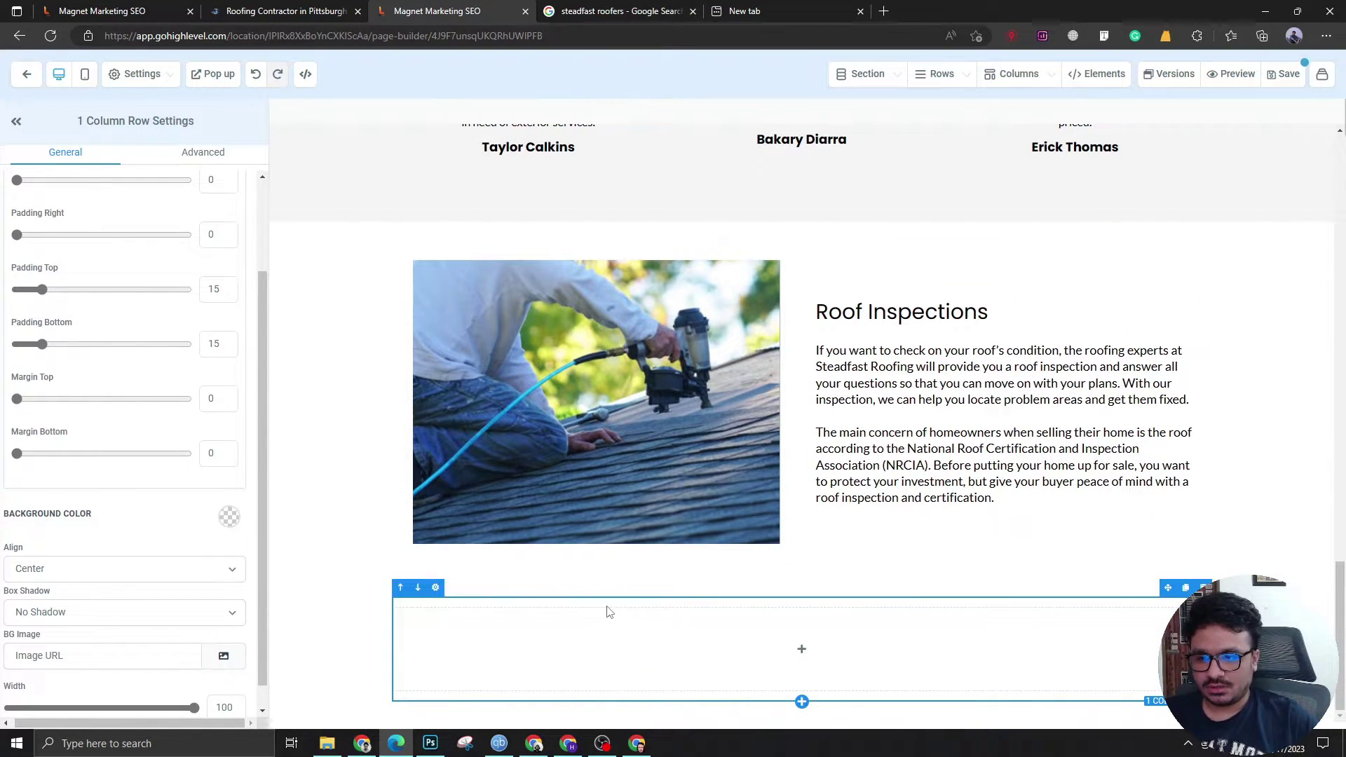
click(228, 518)
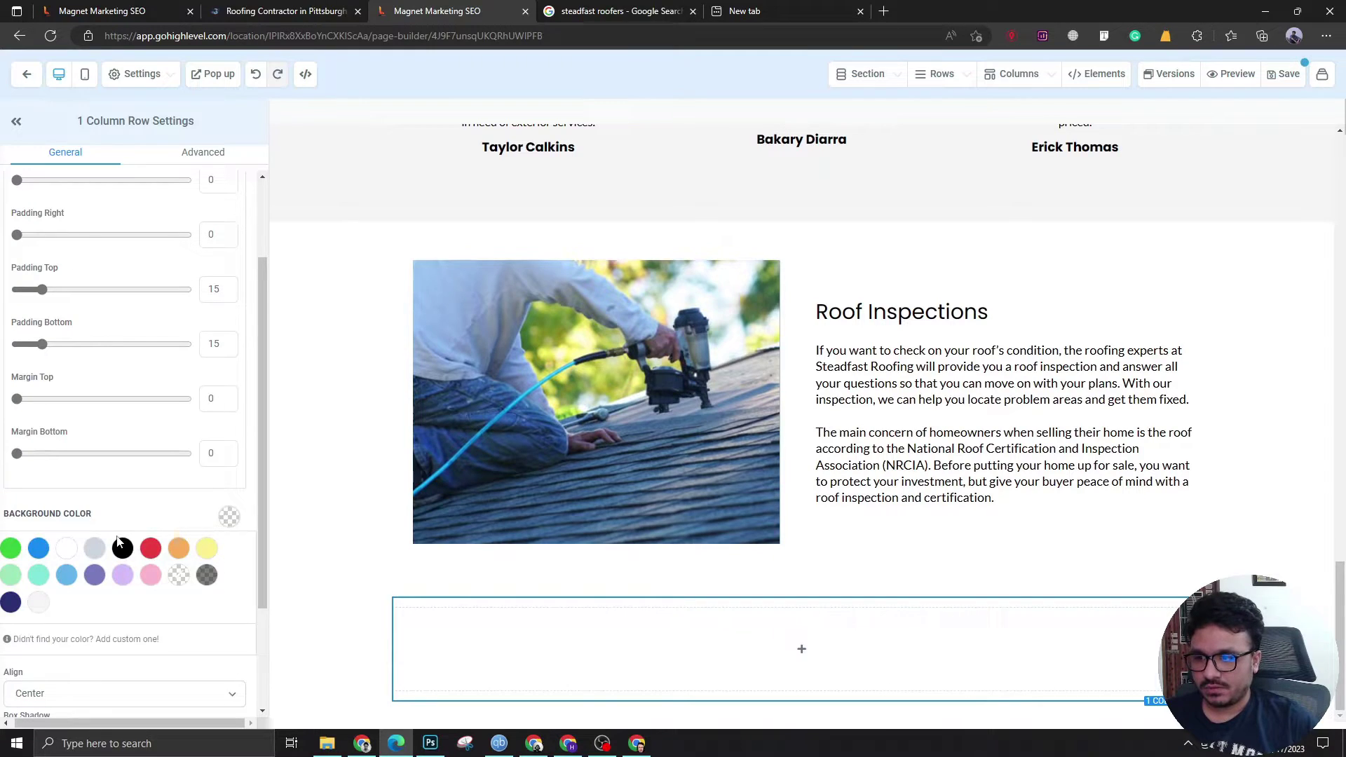
click(12, 602)
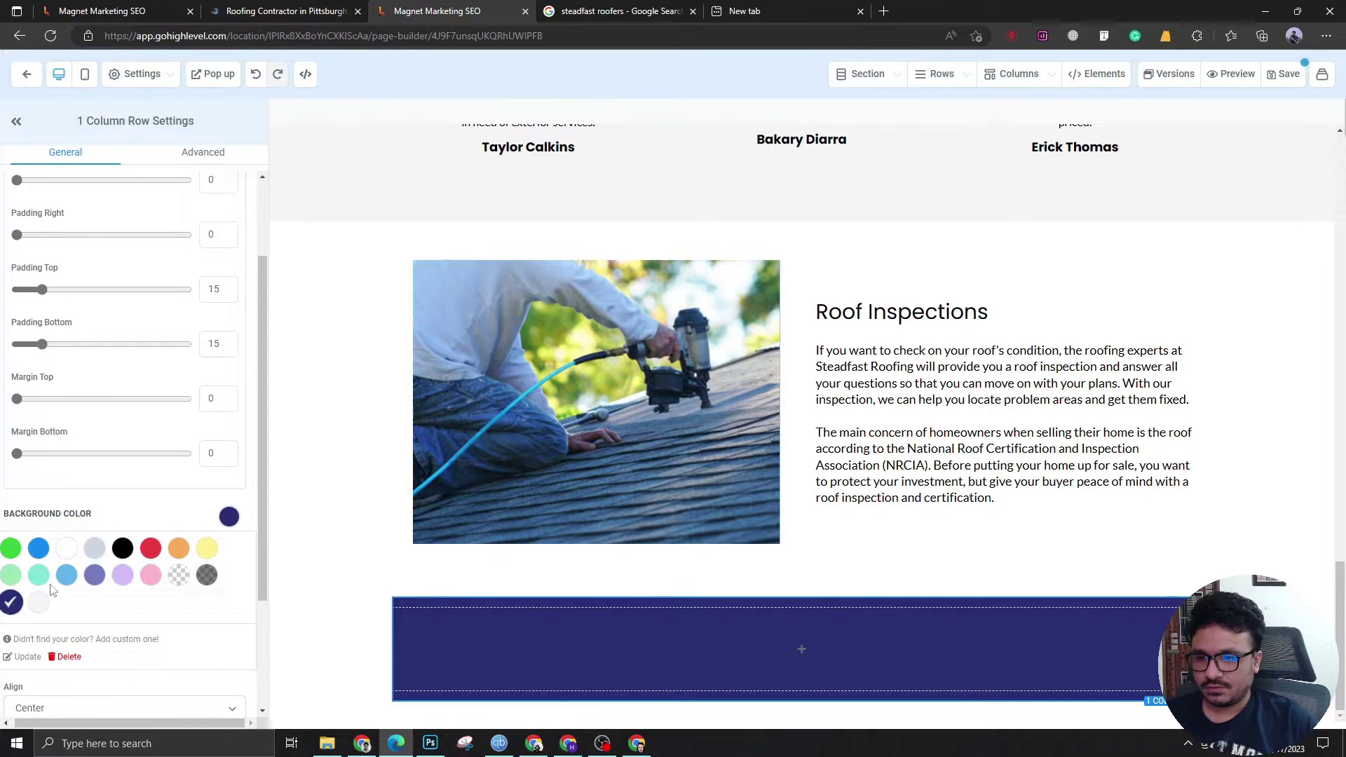
Add a headline reading "Get Your FREE Estimate Now!" to the navy row and colour its text white.
click(794, 652)
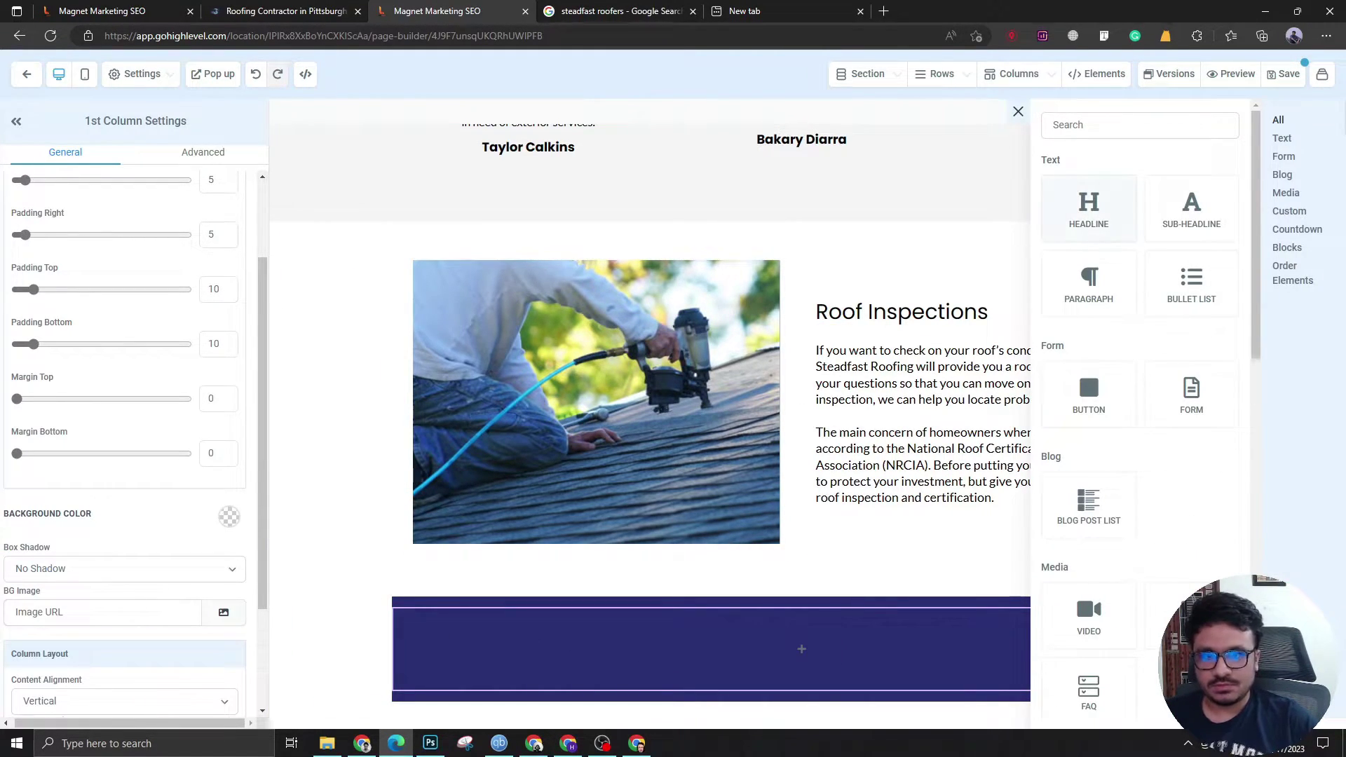
click(1089, 207)
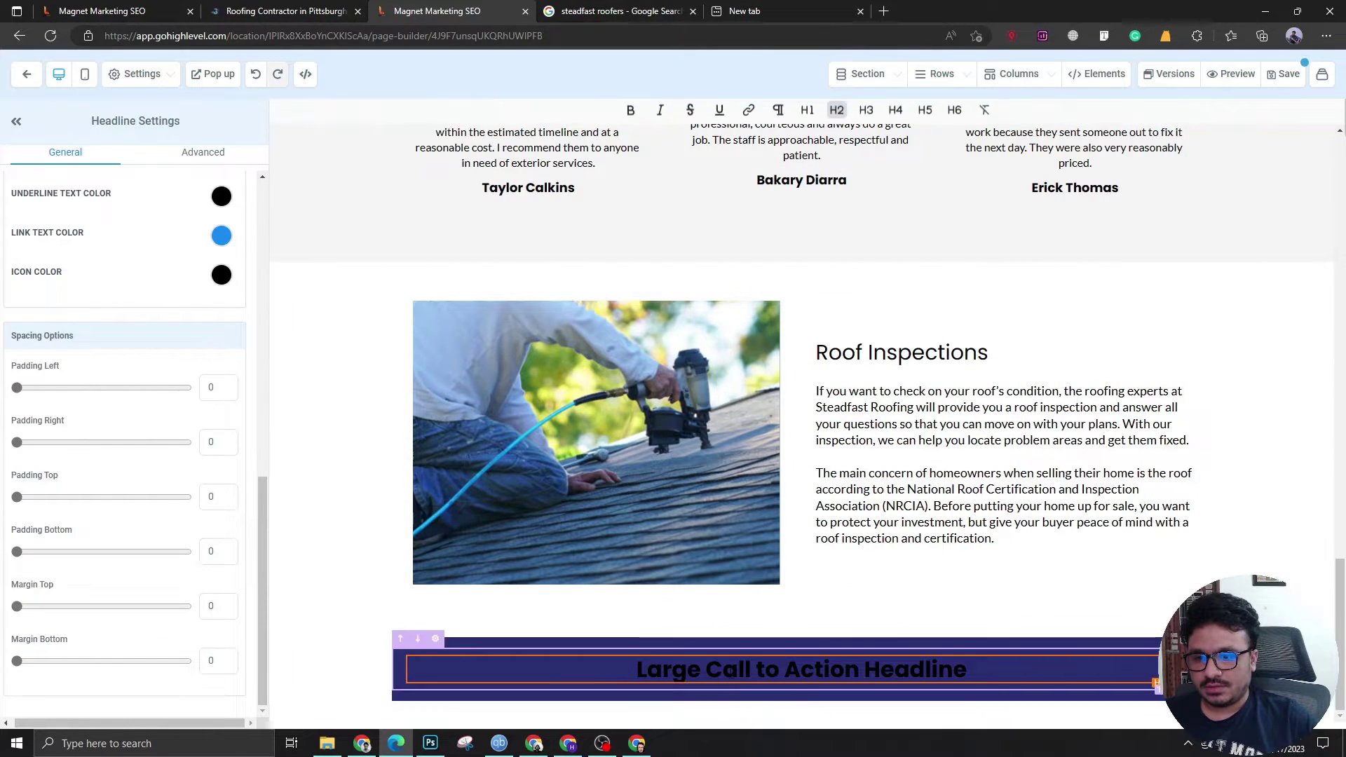
click(836, 112)
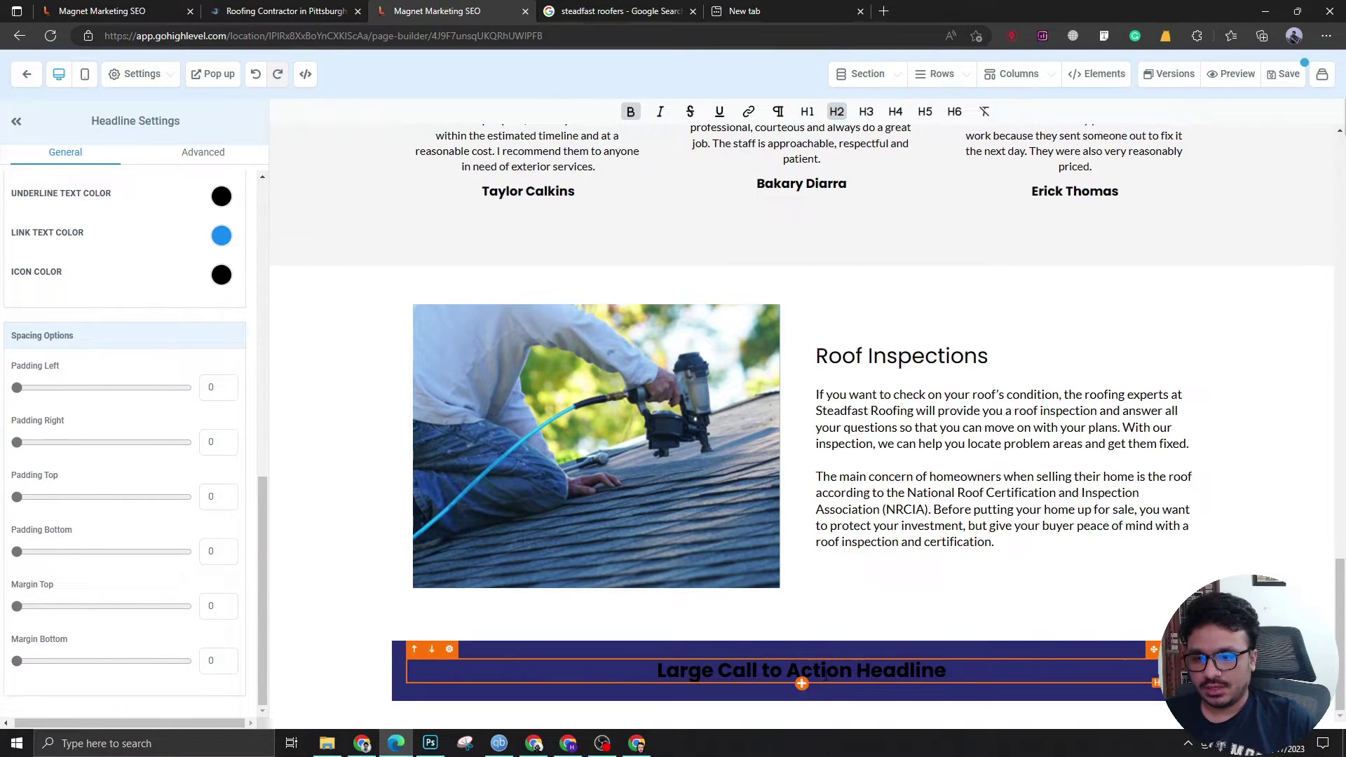
text(Get Your FREE Estimate Now!)
scroll(133, 421, up, 5)
click(221, 324)
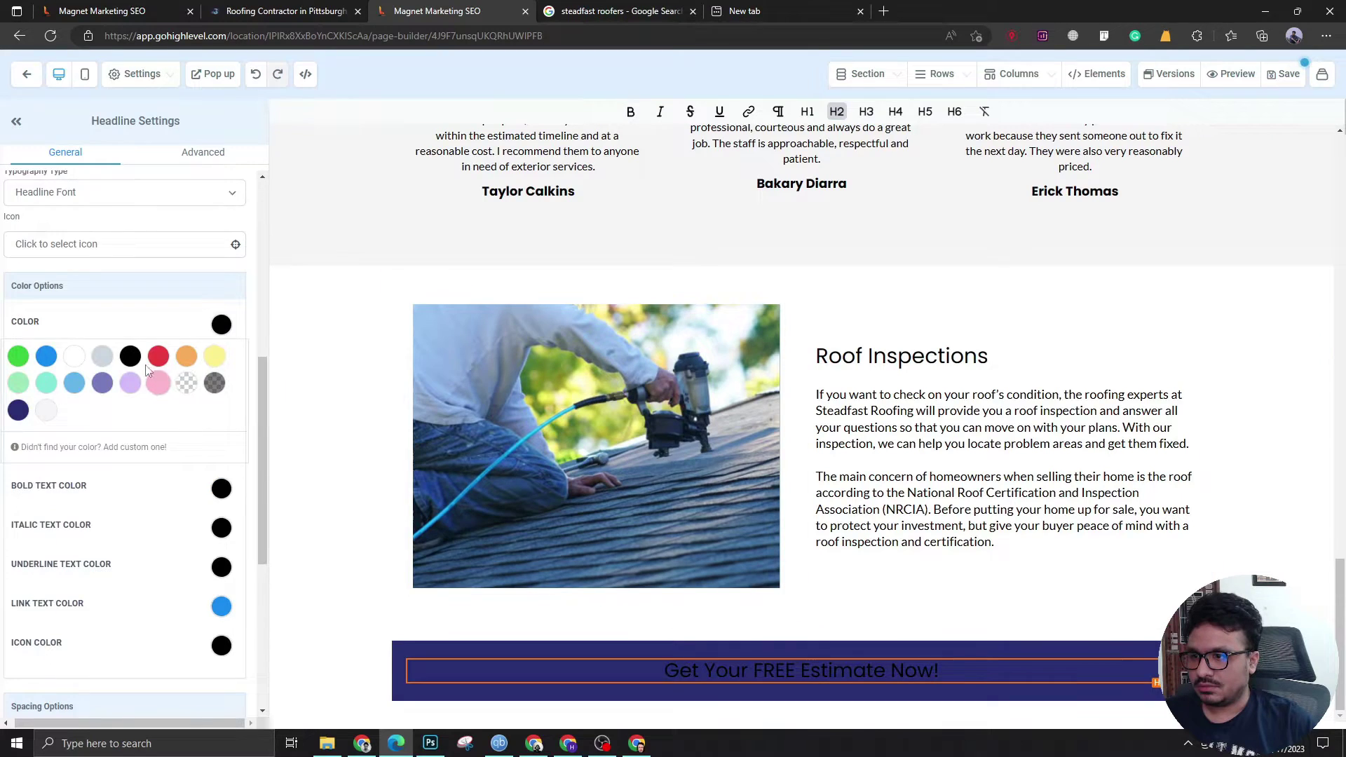
click(218, 327)
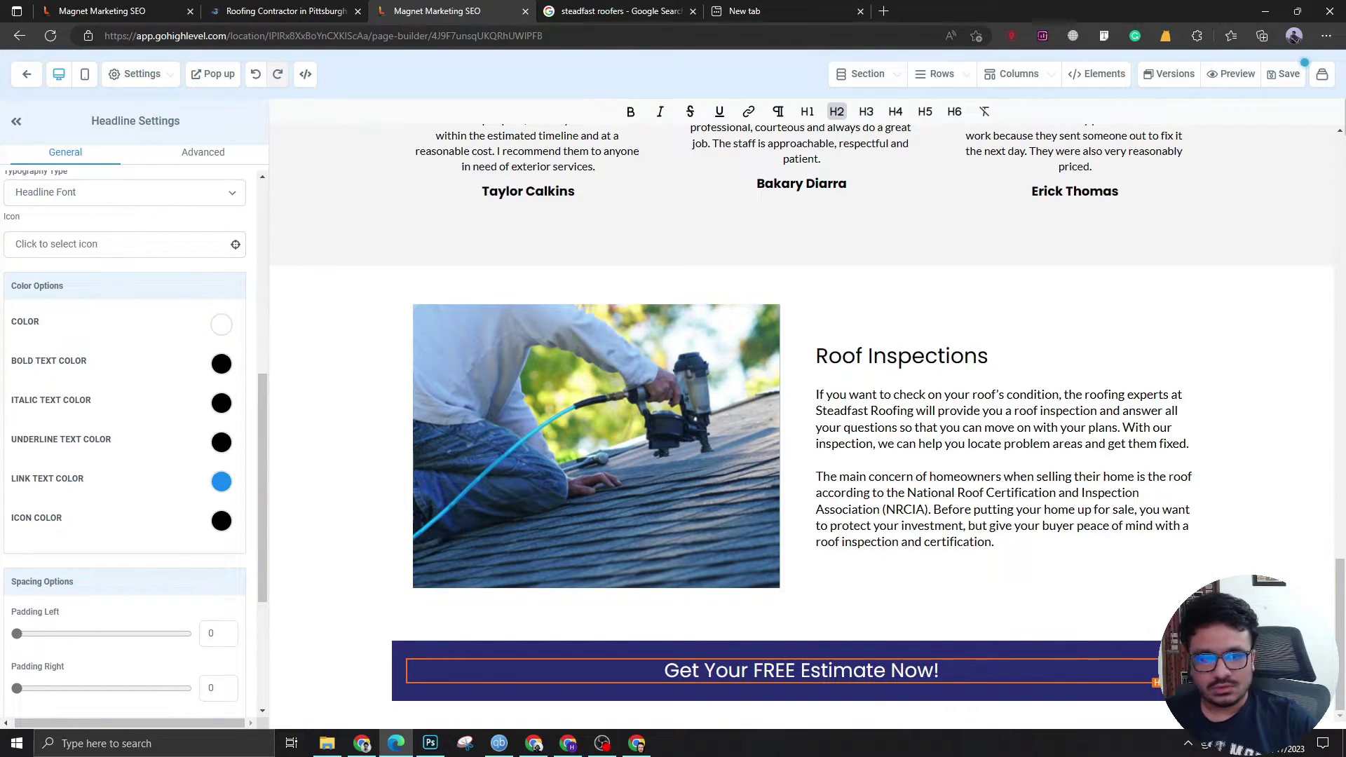
Duplicate the phone number button in the page header and move the copy below the "Get Your FREE Estimate Now!" headline.
click(800, 684)
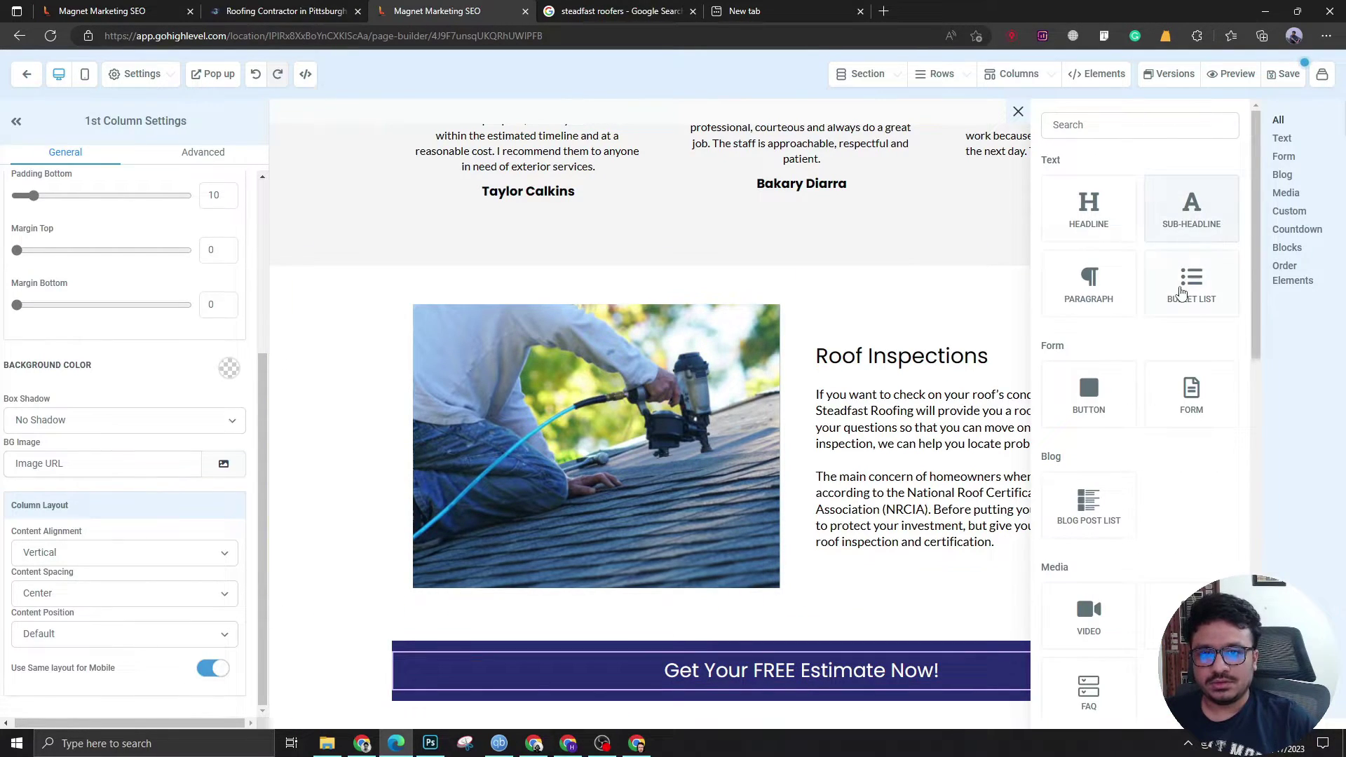
click(933, 277)
scroll(932, 277, up, 15)
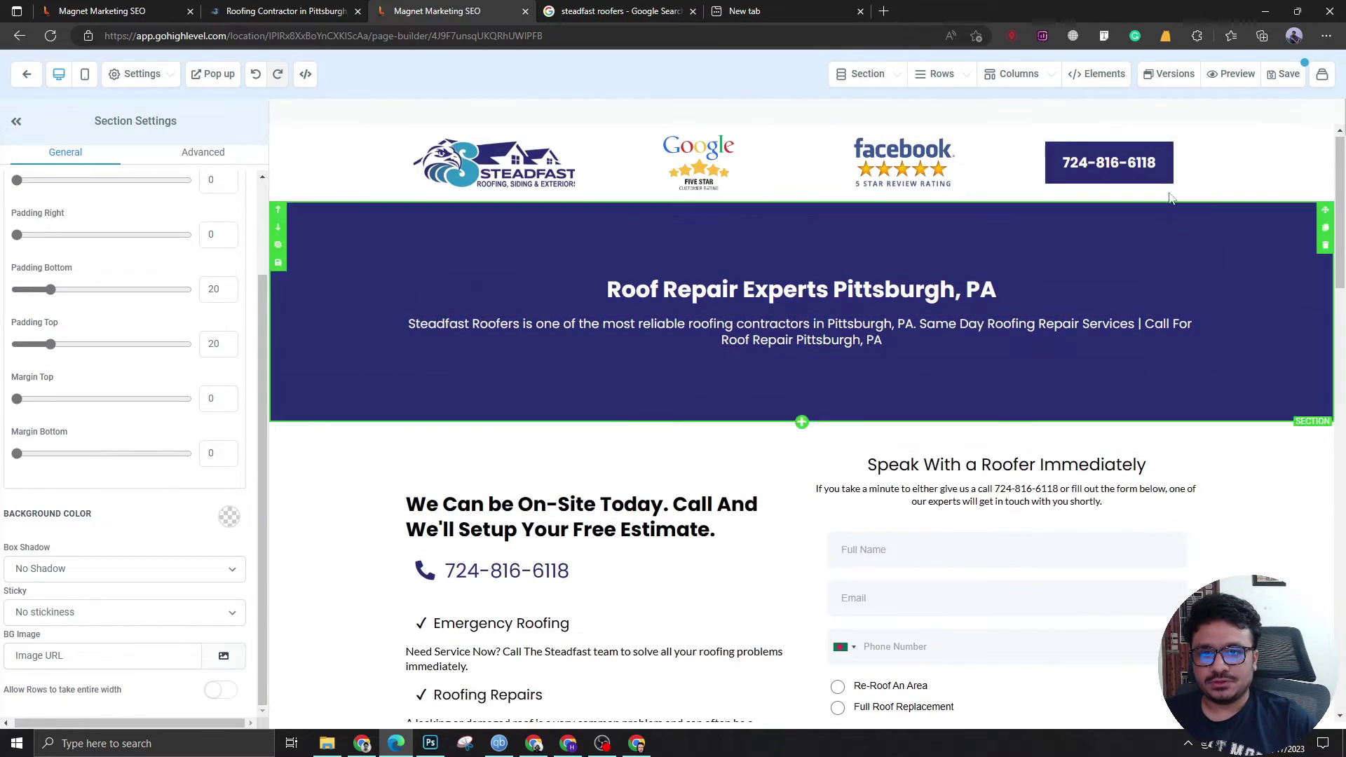
click(1177, 144)
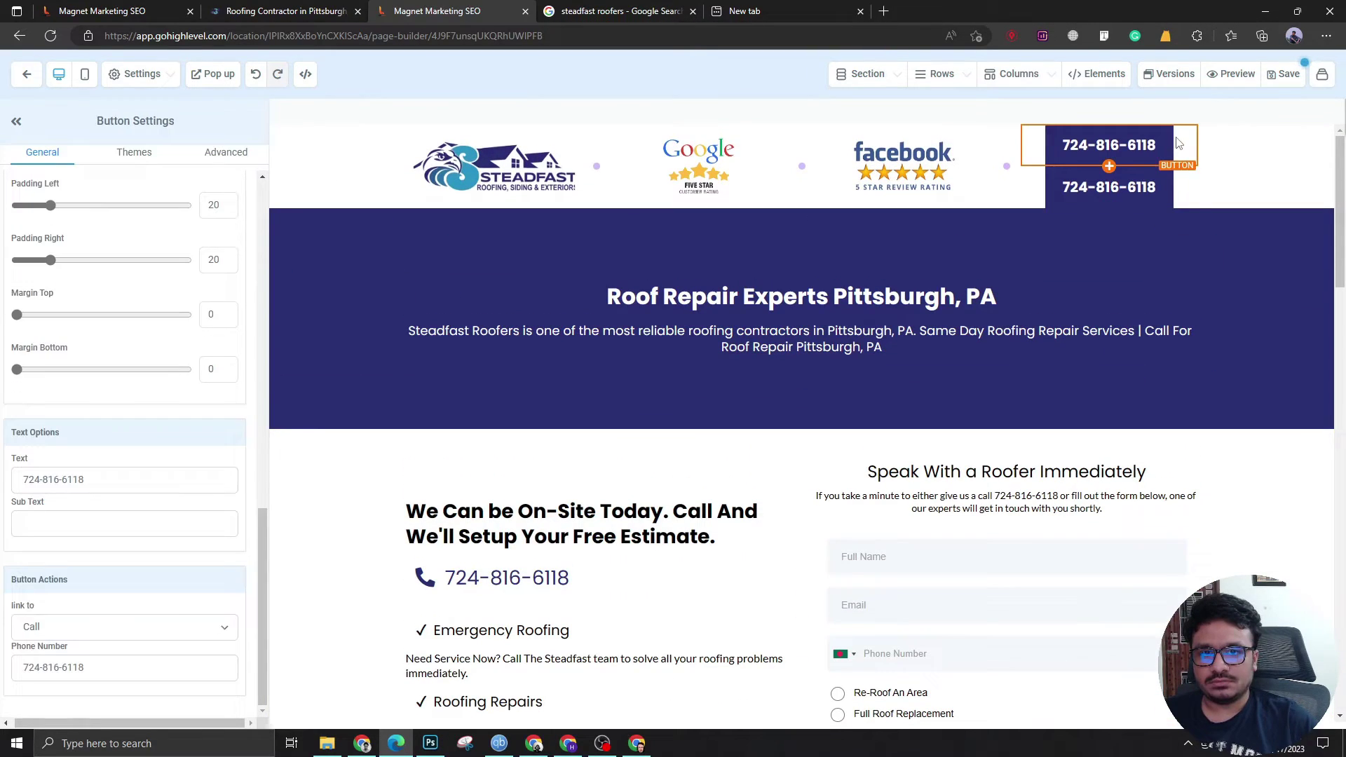
drag(1156, 170, 857, 678)
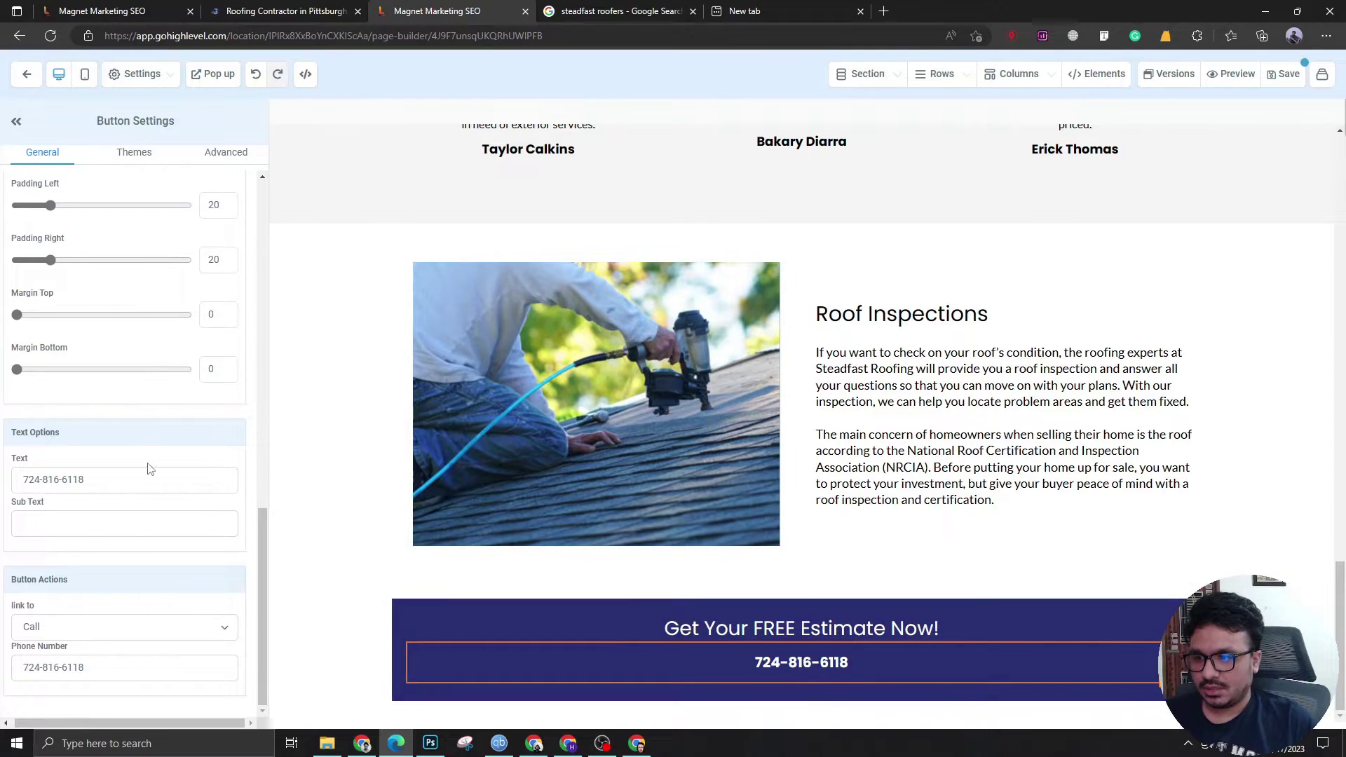
Give the copied phone number button a white background and black text.
scroll(196, 503, up, 10)
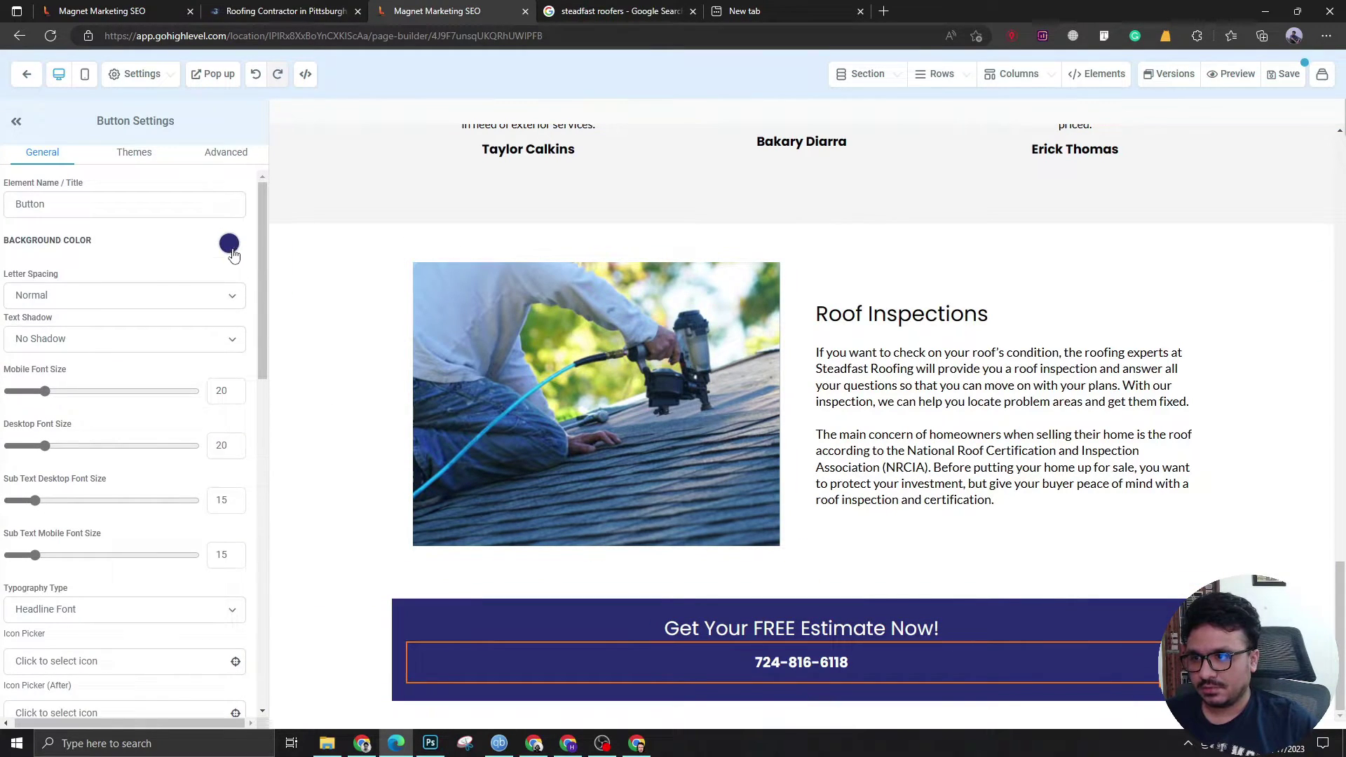
click(229, 244)
scroll(196, 490, down, 10)
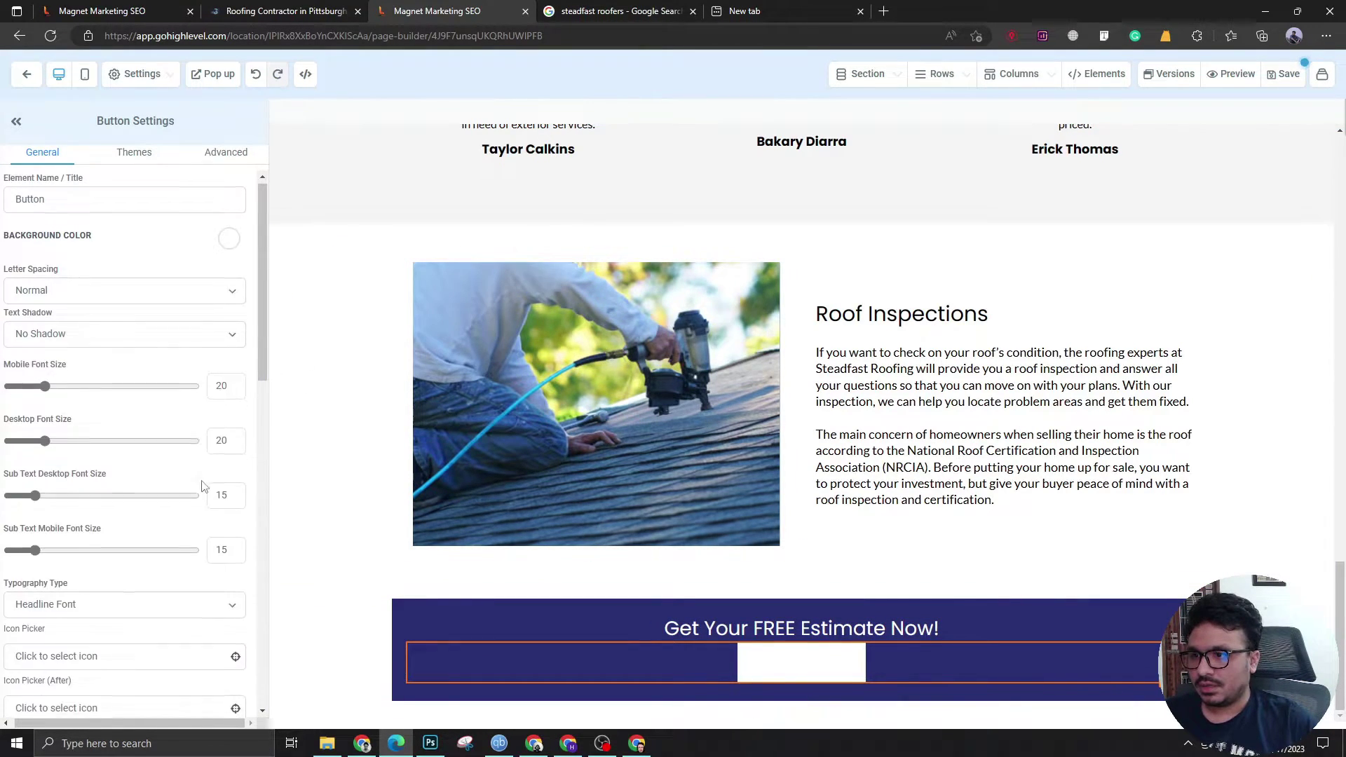
click(220, 359)
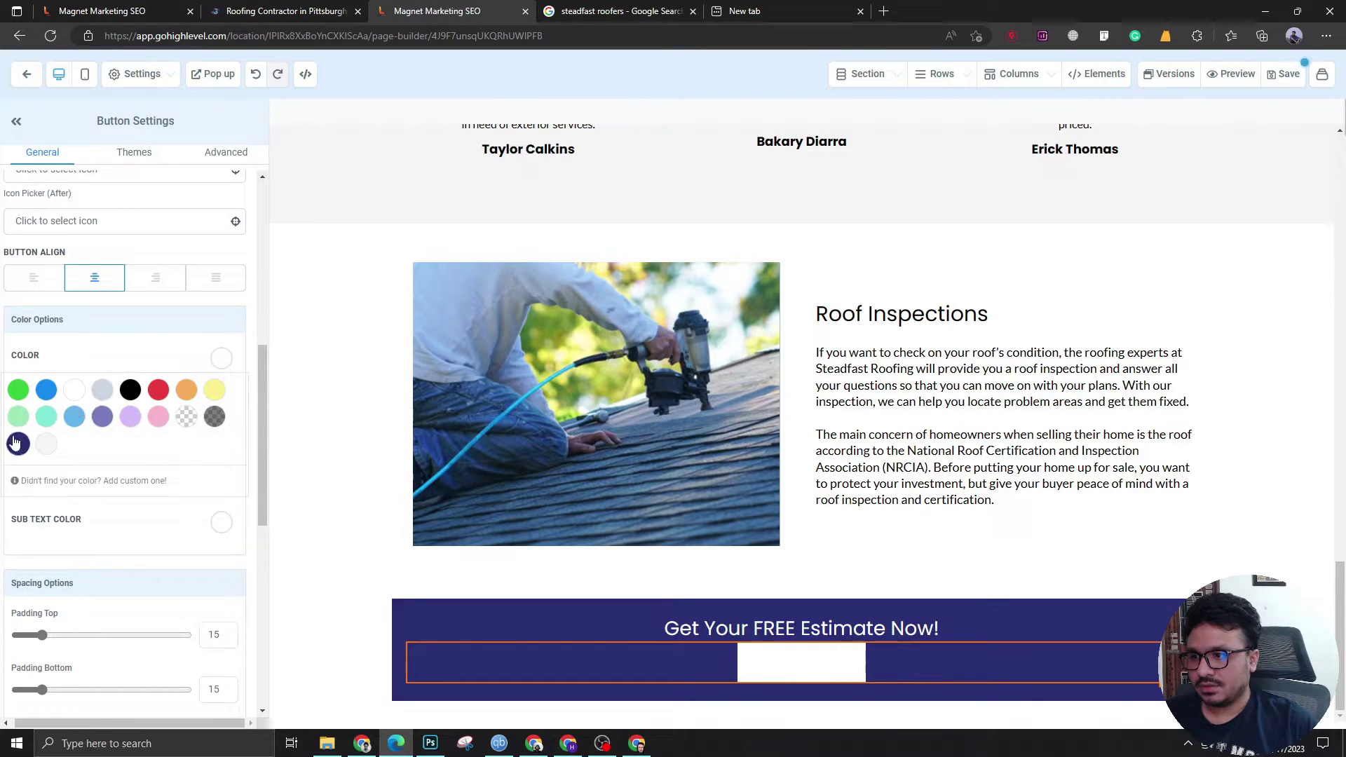
click(131, 390)
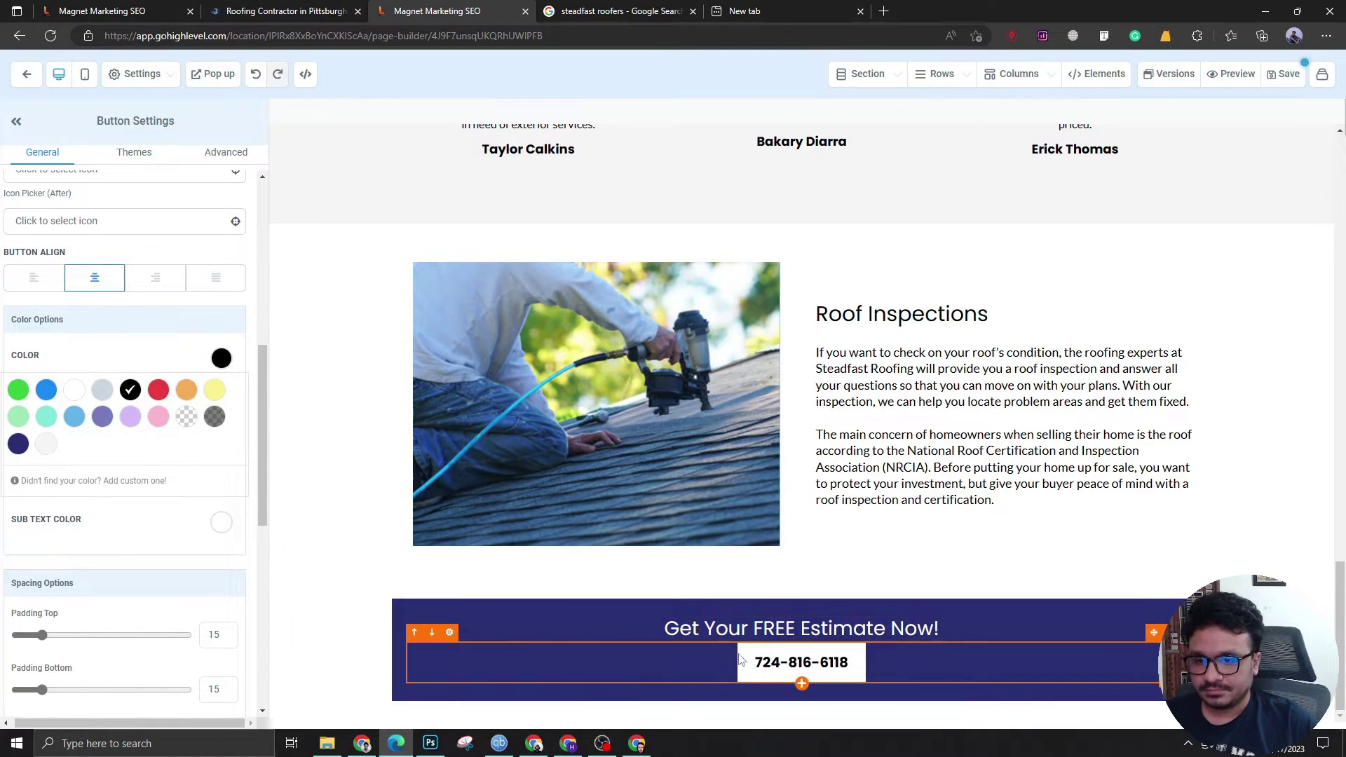
Set the bottom padding of the "Get Your FREE Estimate Now!" headline to 24.
click(797, 629)
scroll(188, 581, down, 4)
scroll(196, 575, up, 5)
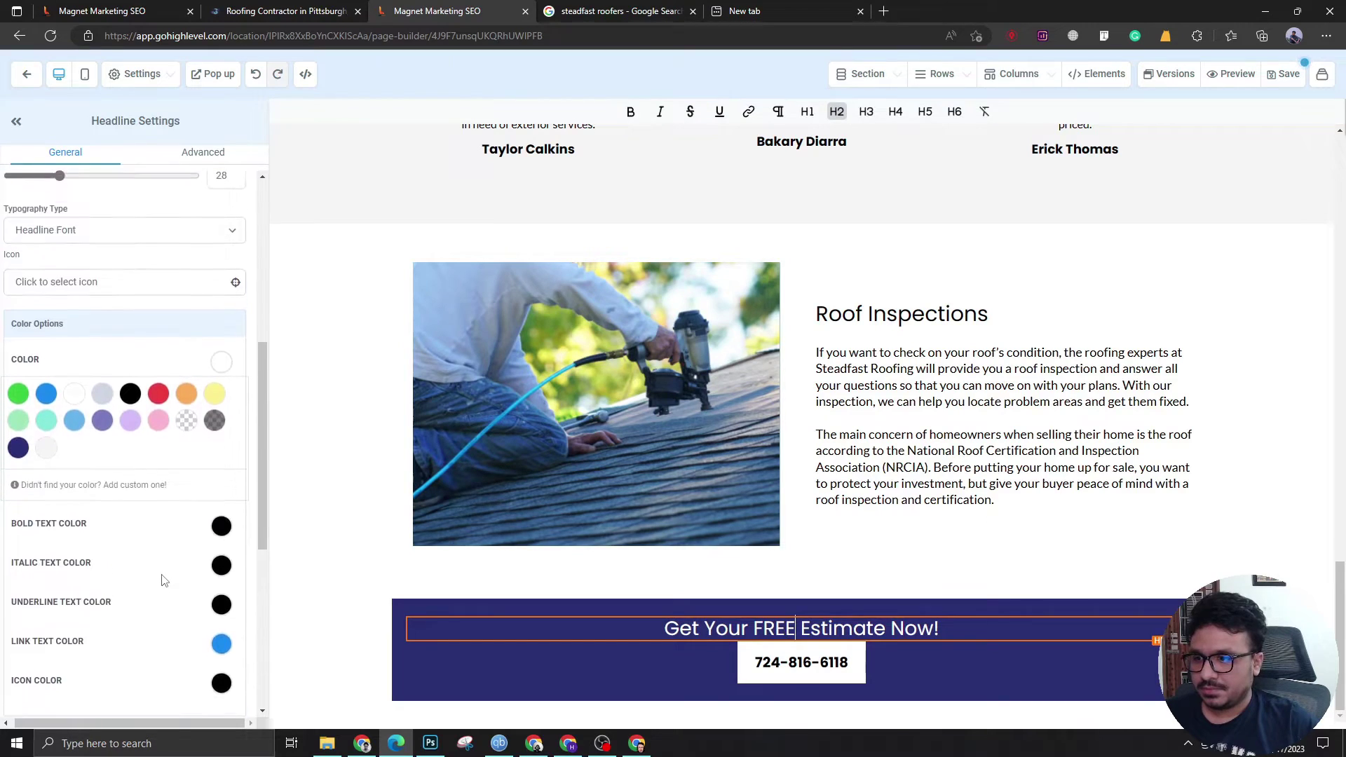
scroll(199, 571, down, 5)
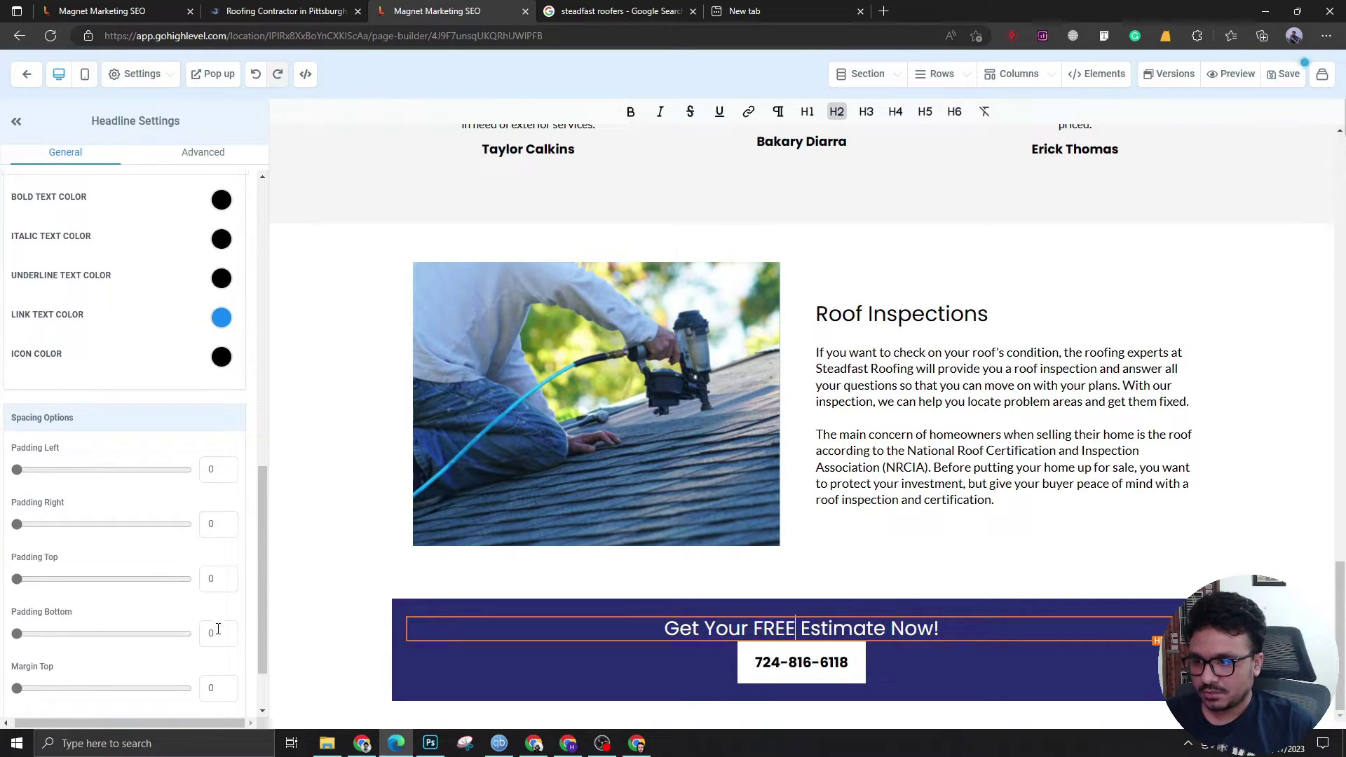
text(24)
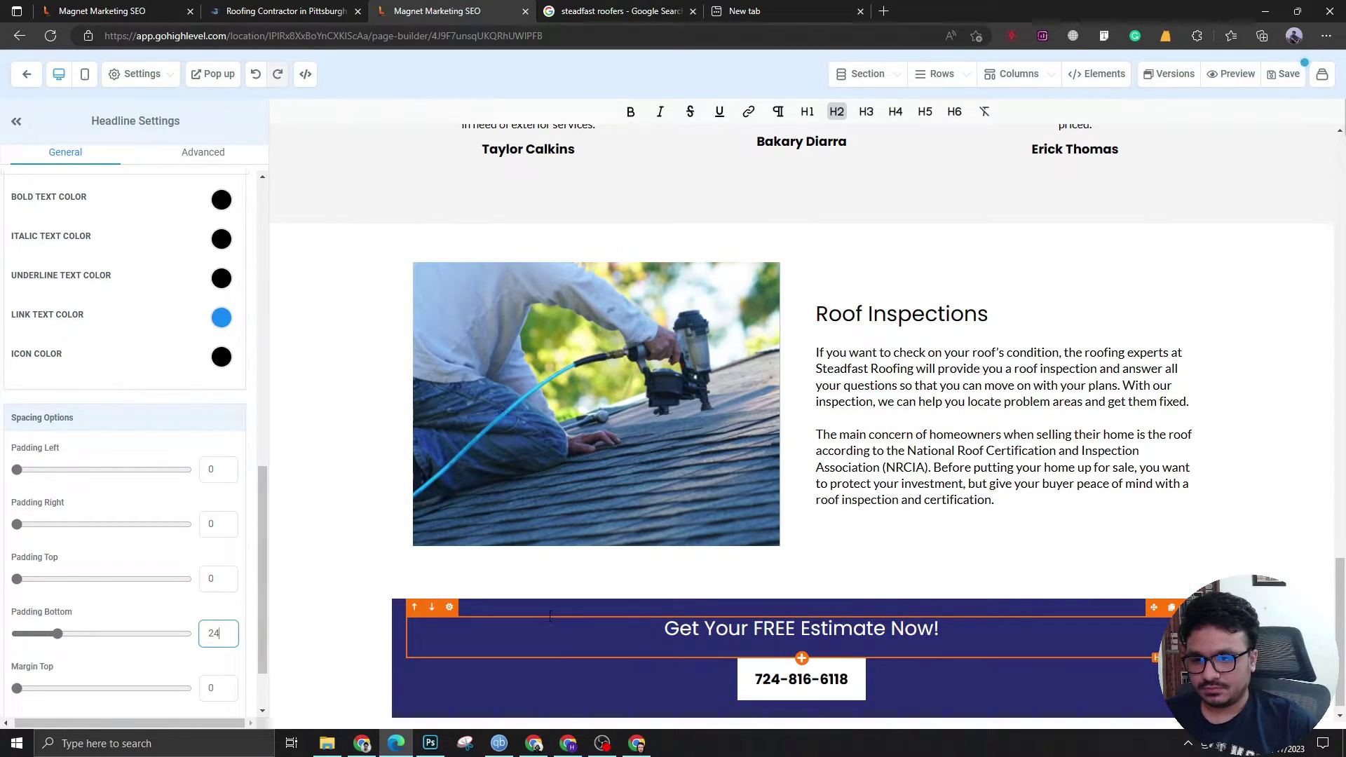
Set the top and bottom padding of the navy call-to-action row to 24.
click(549, 608)
click(548, 604)
scroll(209, 449, up, 2)
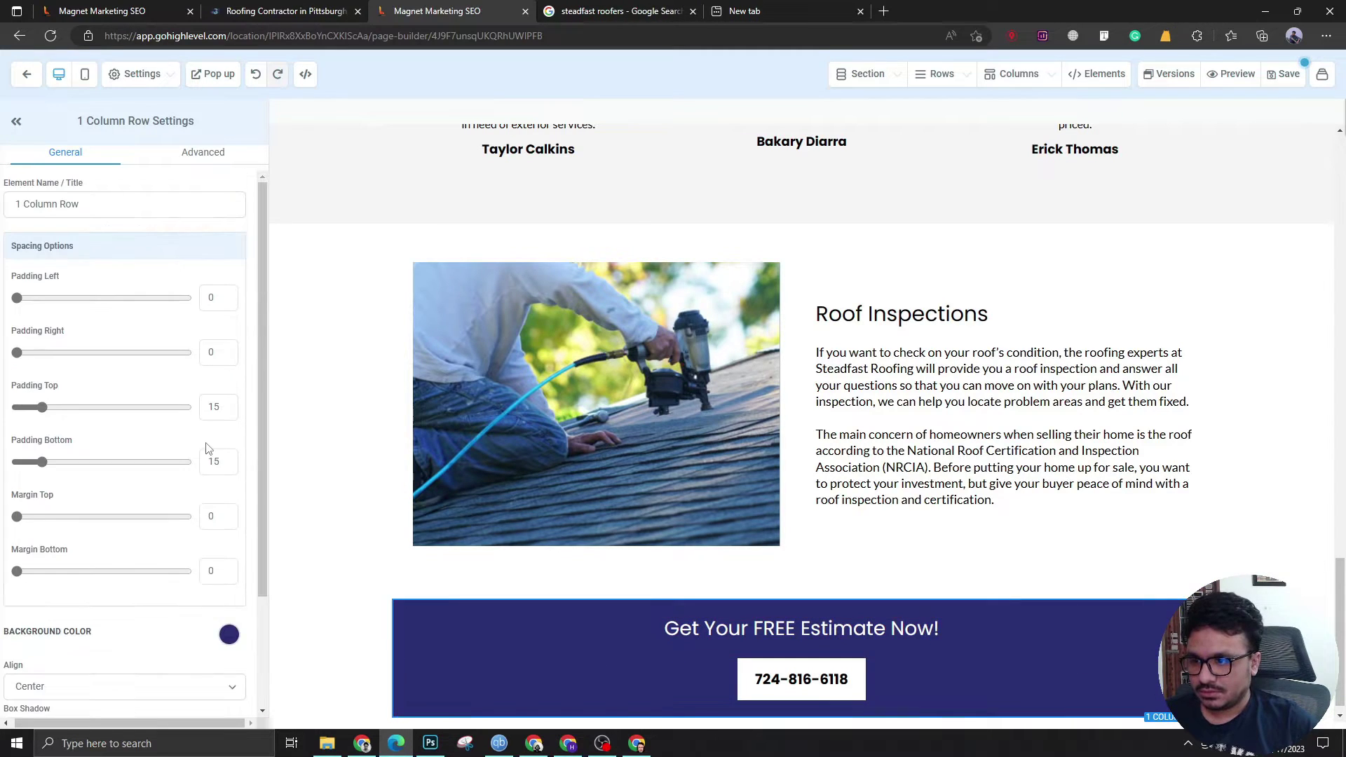
text(24)
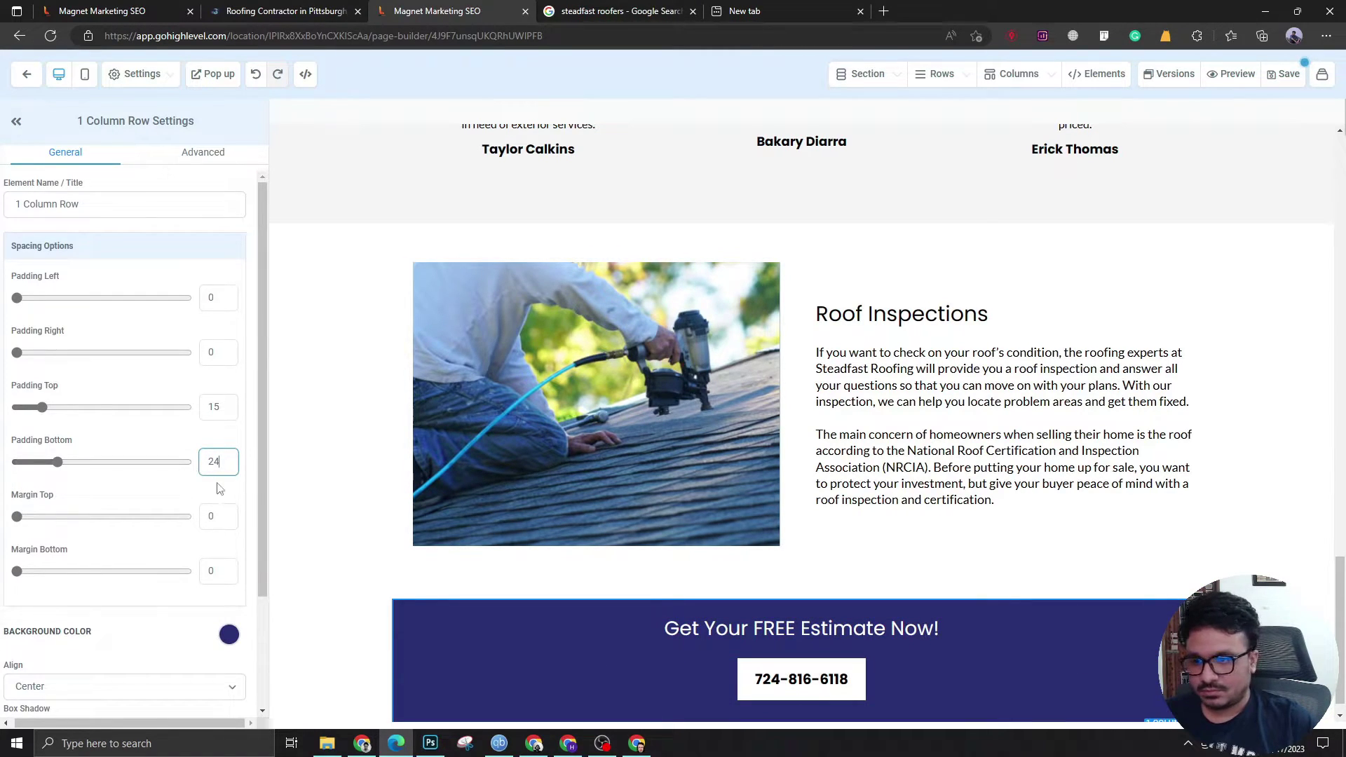
scroll(801, 491, down, 1)
Make the "Get Your FREE Estimate Now!" headline bold and set its bold text colour to white.
triple_click(801, 604)
key(ctrl+b)
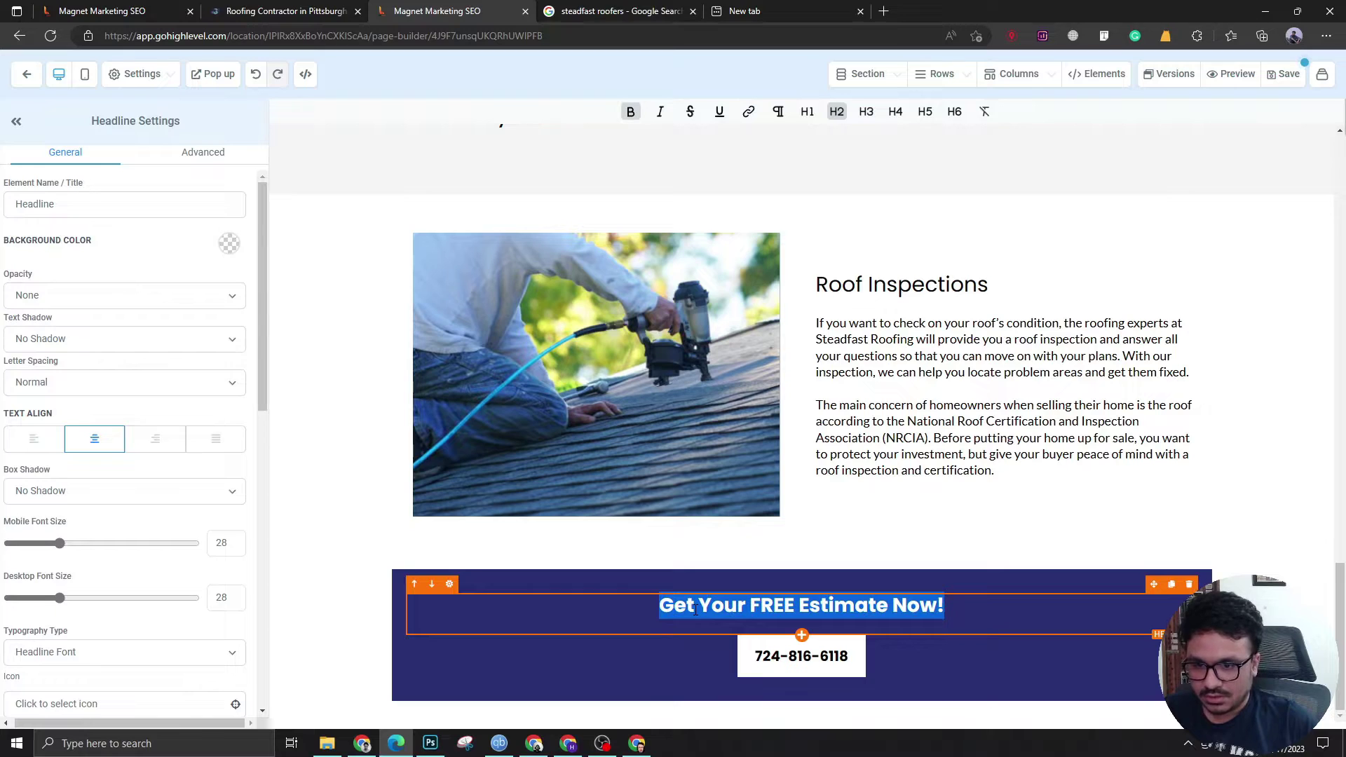
scroll(219, 418, down, 5)
click(221, 415)
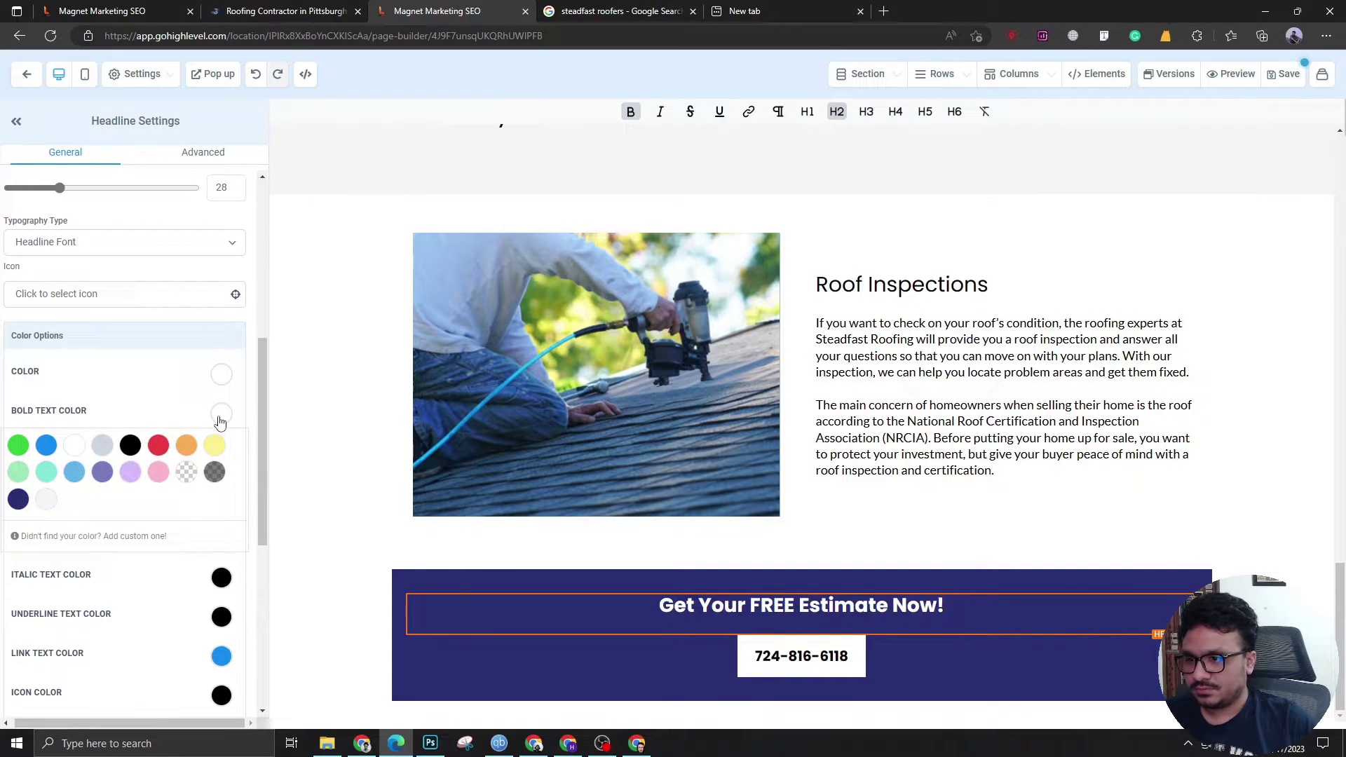
click(796, 656)
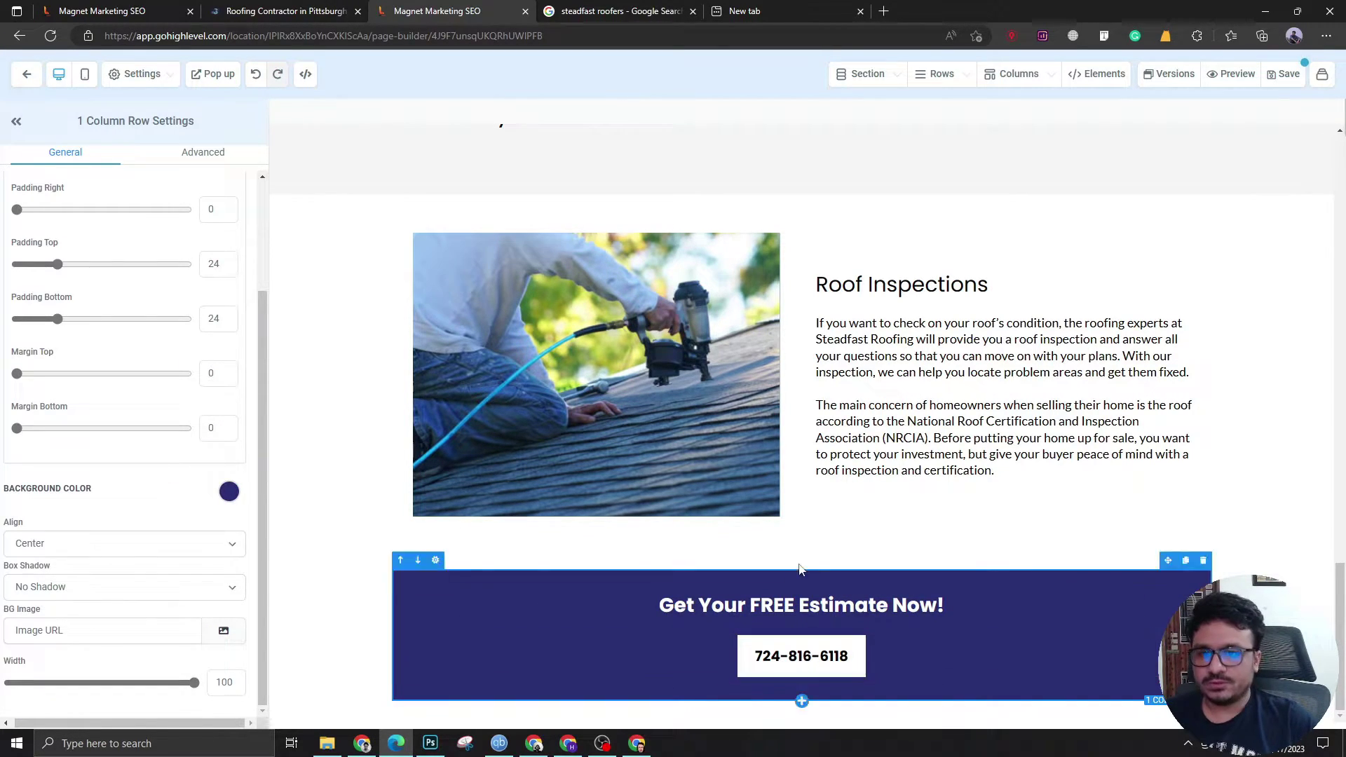
Change the action of the white button in the call-to-action row to scroll to the Form element.
scroll(968, 477, up, 15)
scroll(982, 457, down, 15)
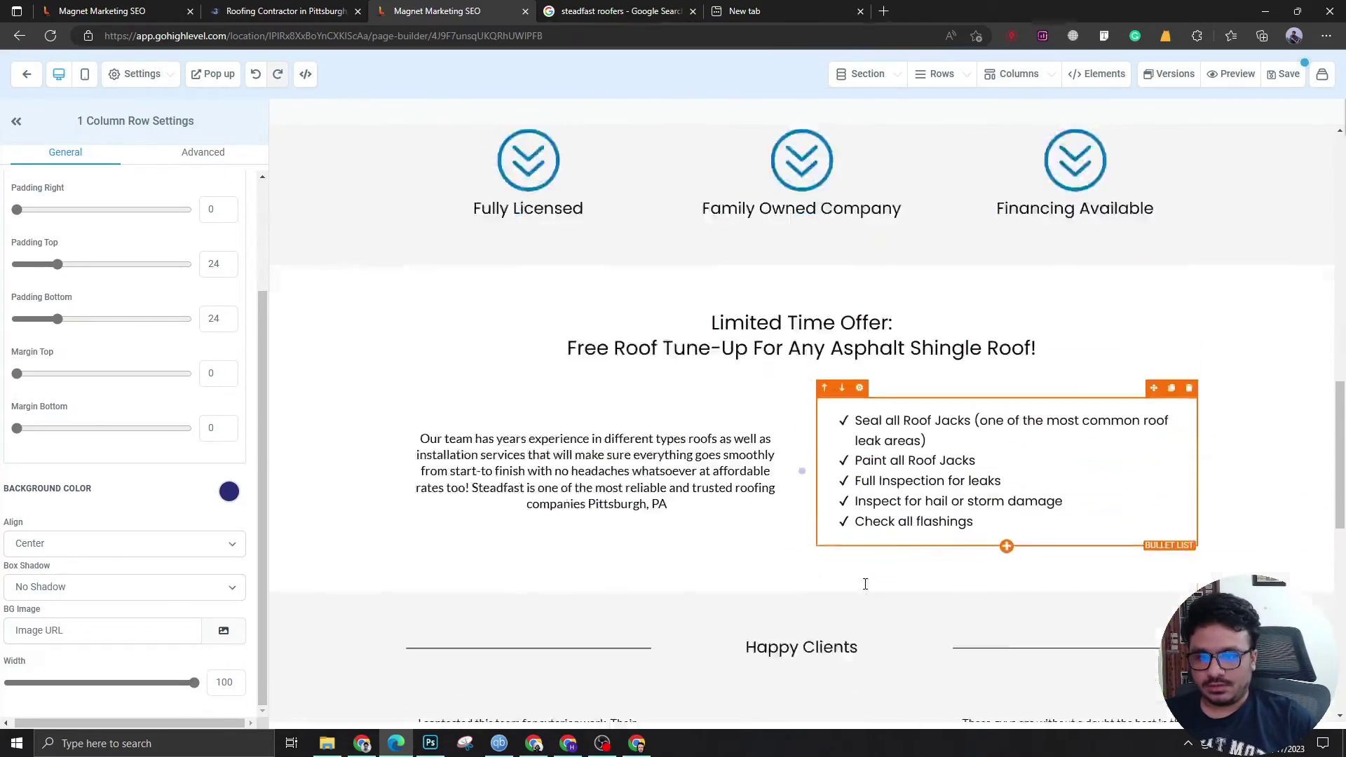
scroll(806, 679, up, 10)
scroll(1029, 388, up, 10)
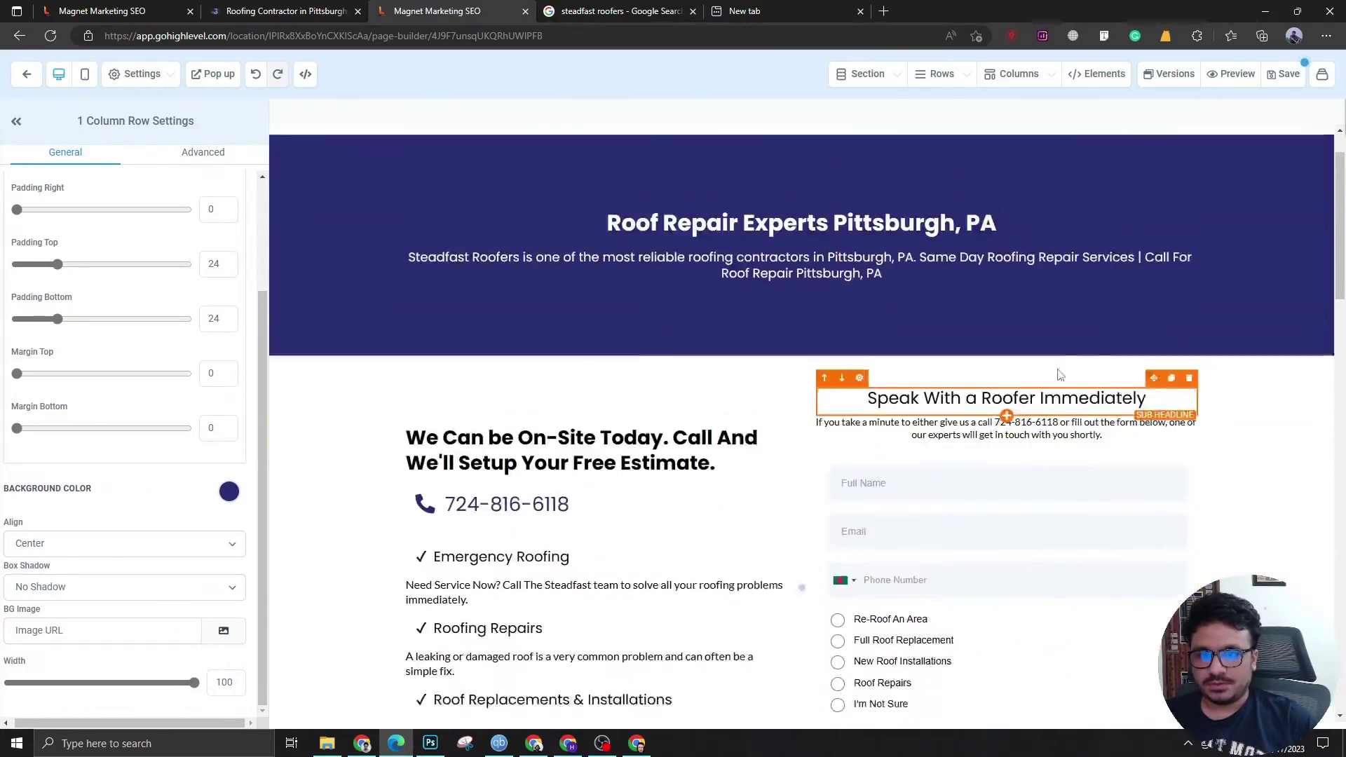
scroll(947, 462, down, 15)
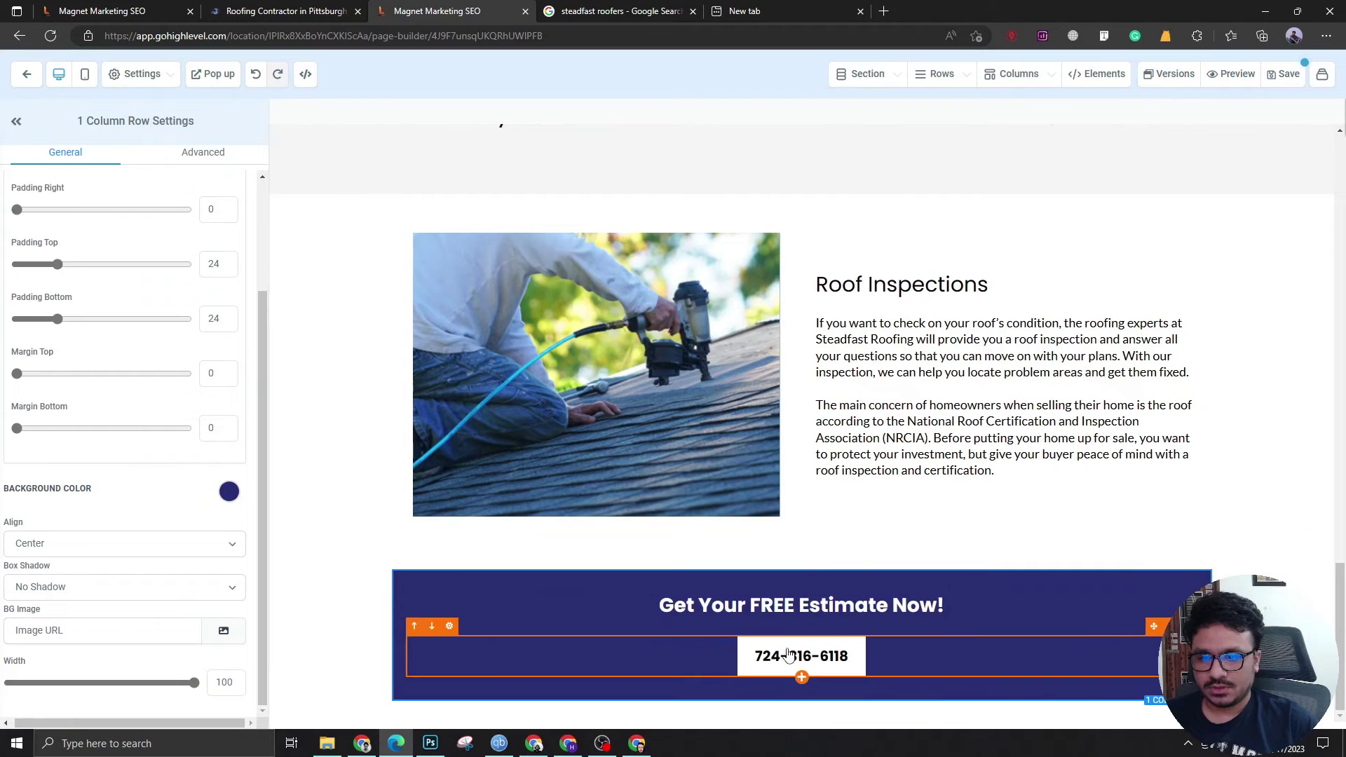
click(801, 669)
click(126, 626)
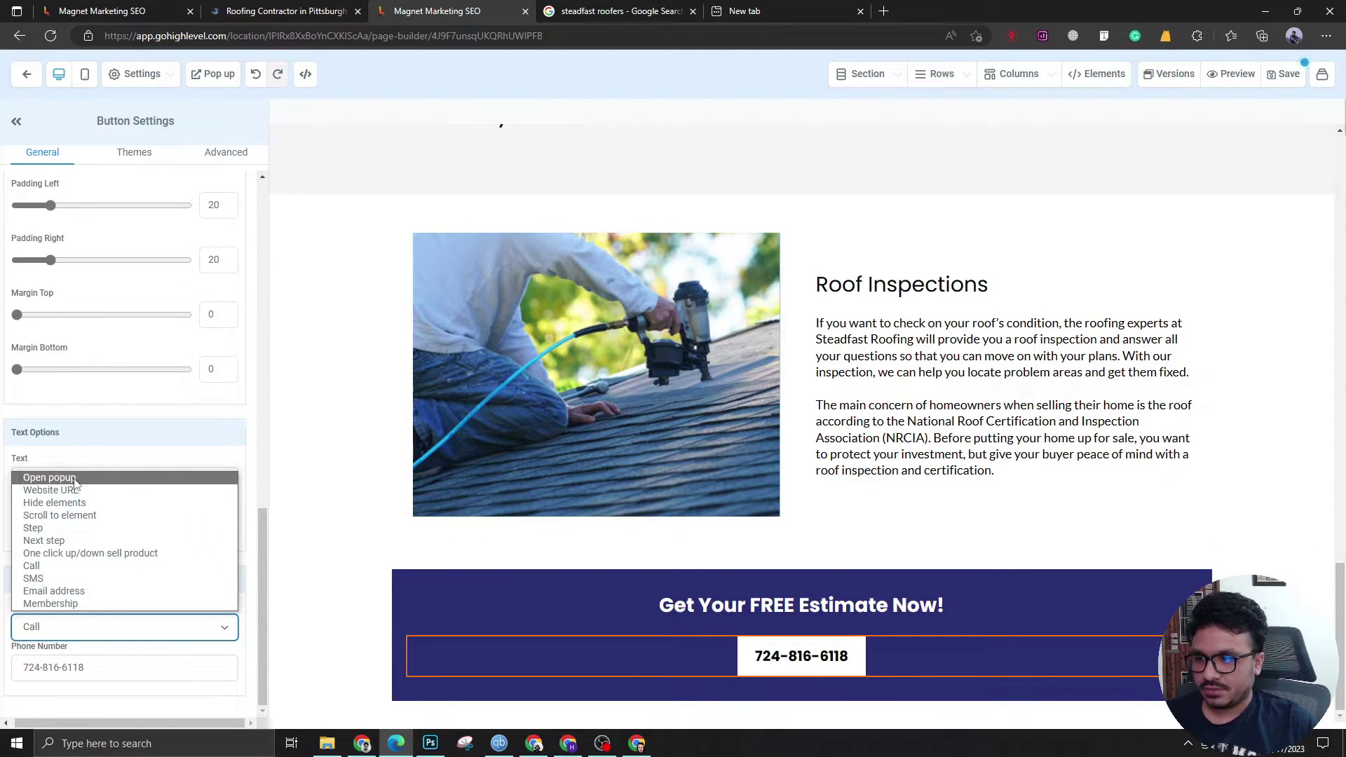
click(70, 515)
click(115, 684)
scroll(84, 663, down, 3)
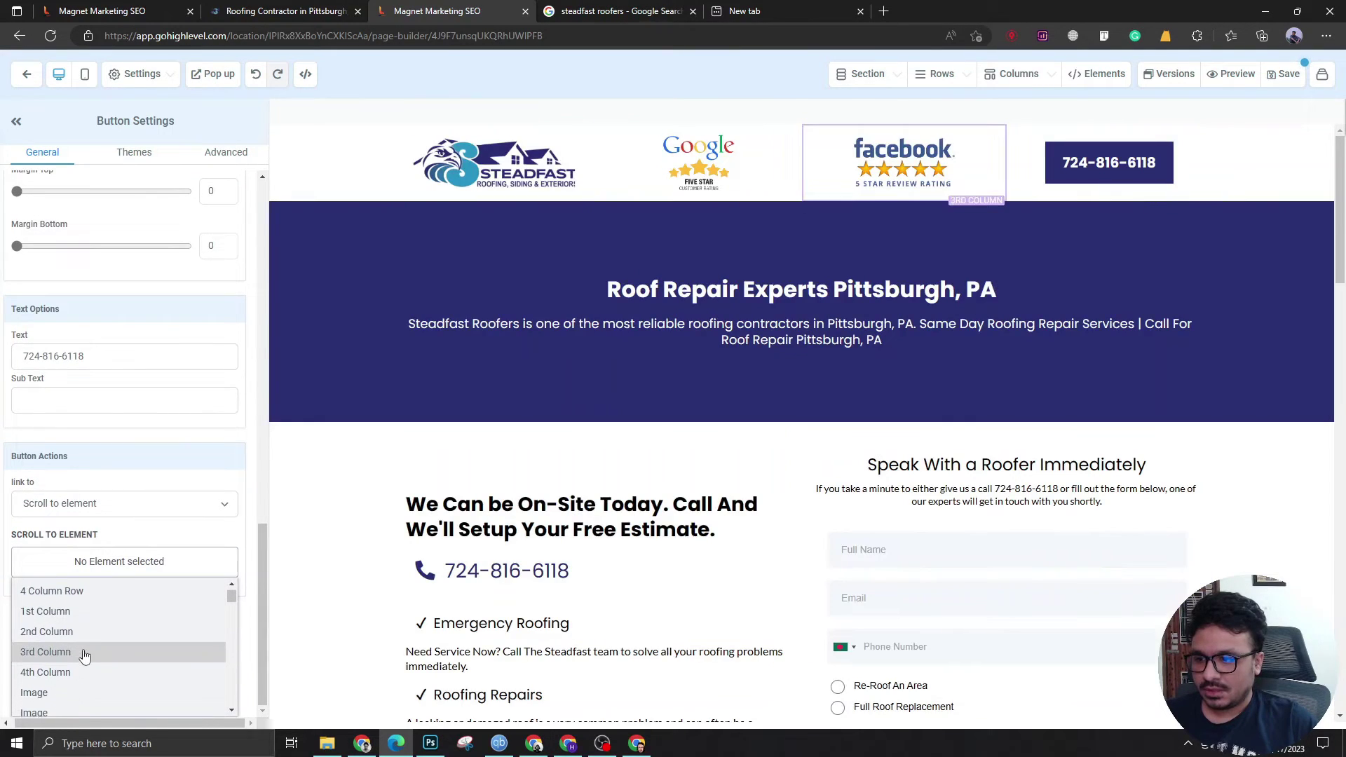
scroll(85, 666, down, 5)
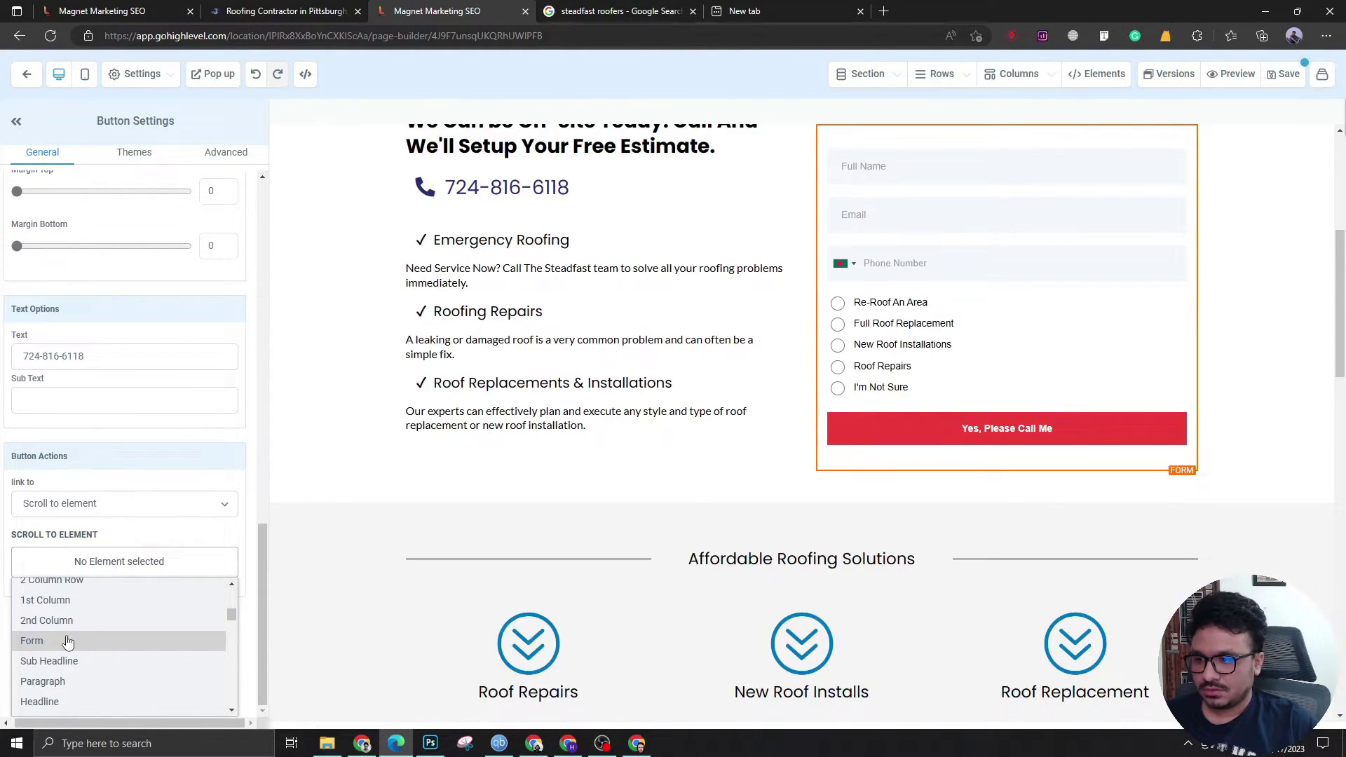
click(66, 640)
Change the call-to-action button's text to "FREE ESTIMATE" and save the page.
scroll(701, 442, down, 10)
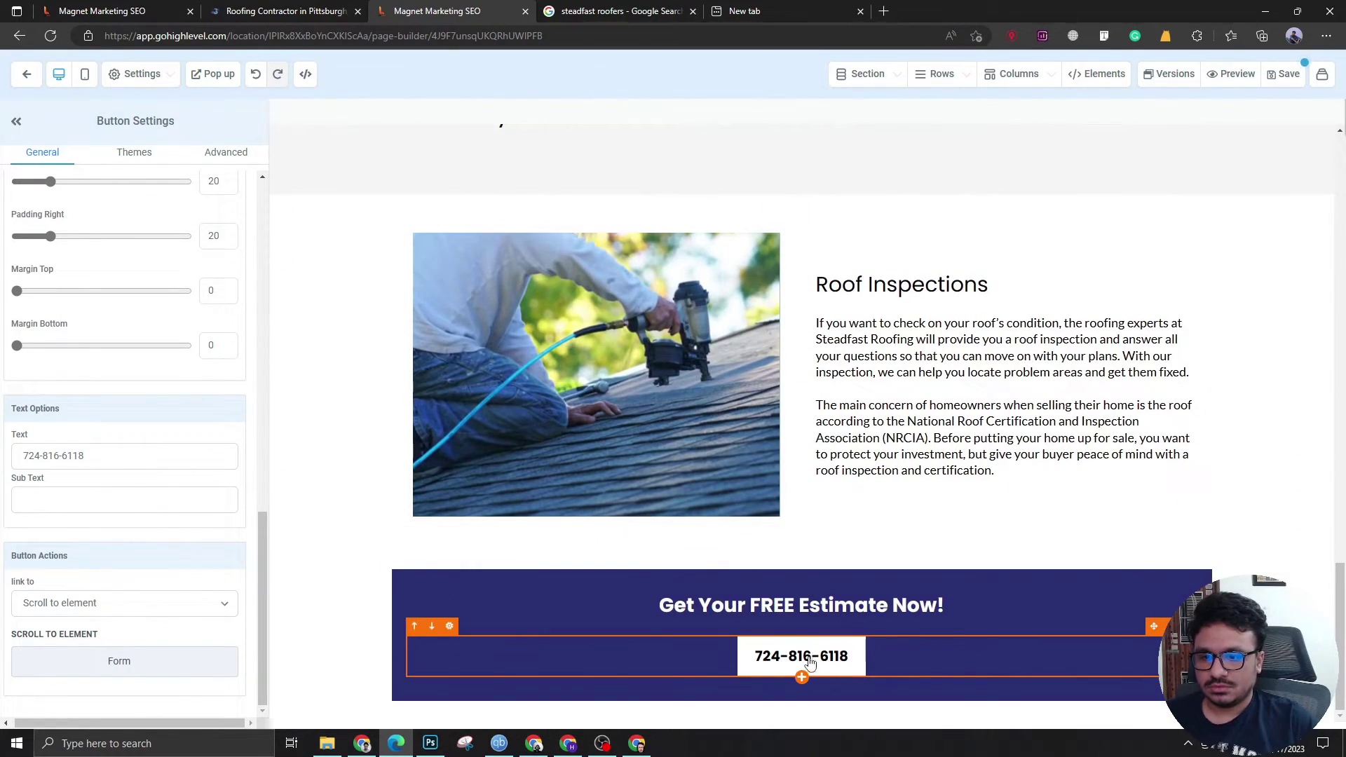
key(ctrl+a)
text(FRE)
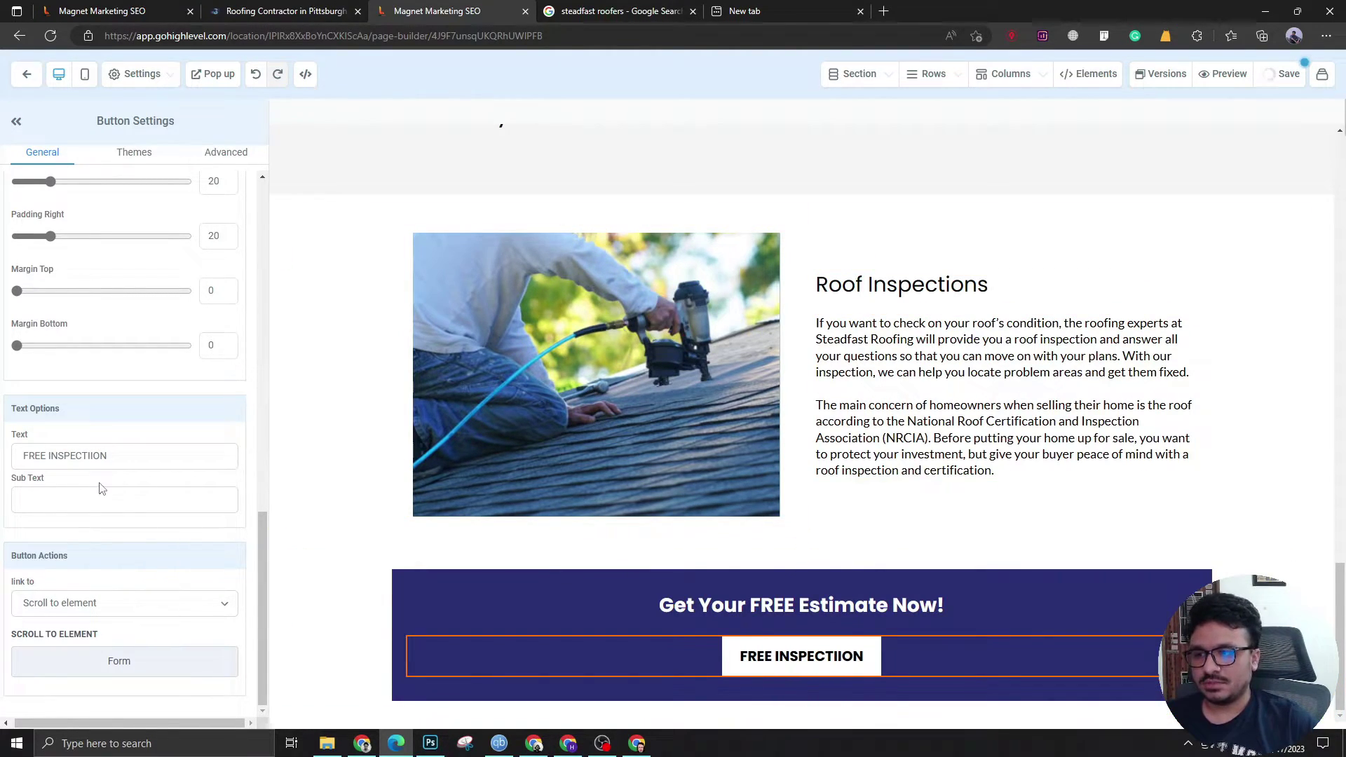
double_click(84, 456)
text(ESTIMATE)
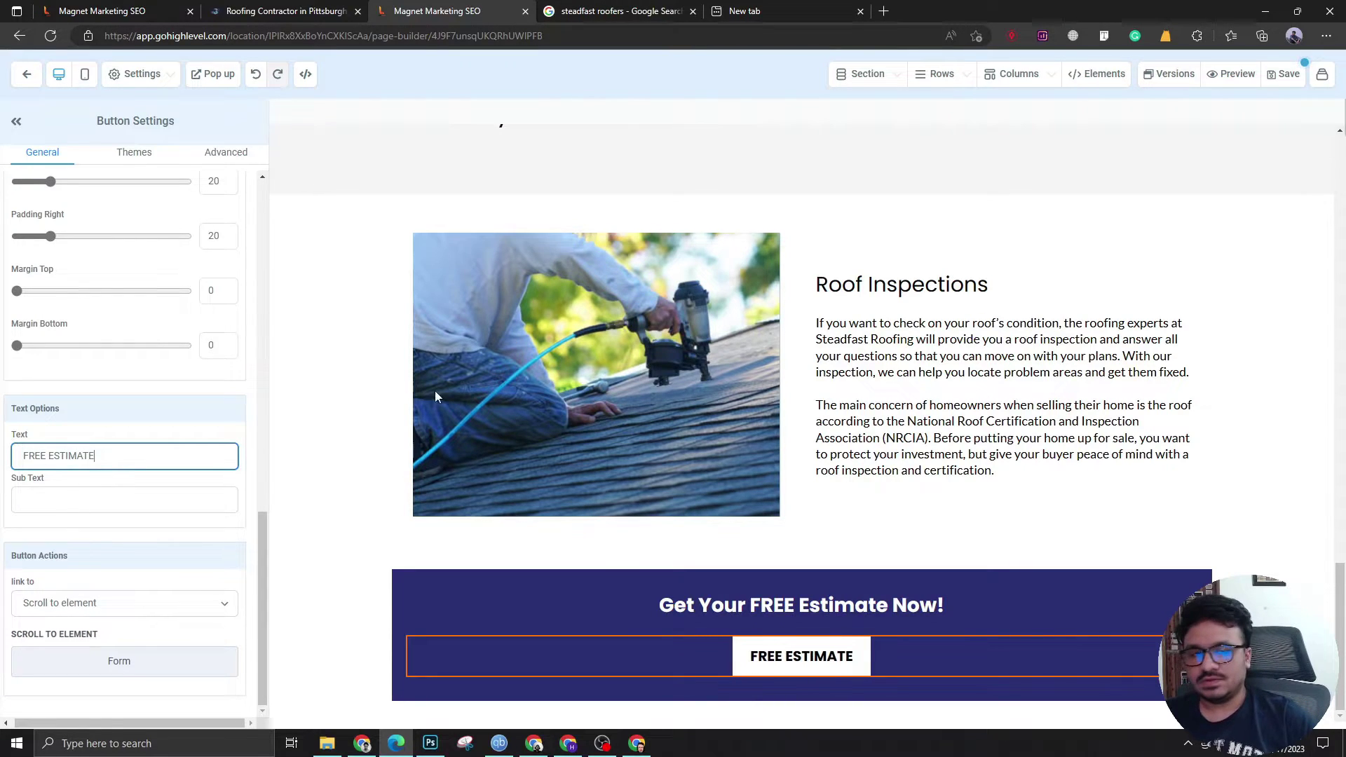
click(1275, 77)
Add a full-width section below the call-to-action section and insert a one-column row in it.
click(802, 712)
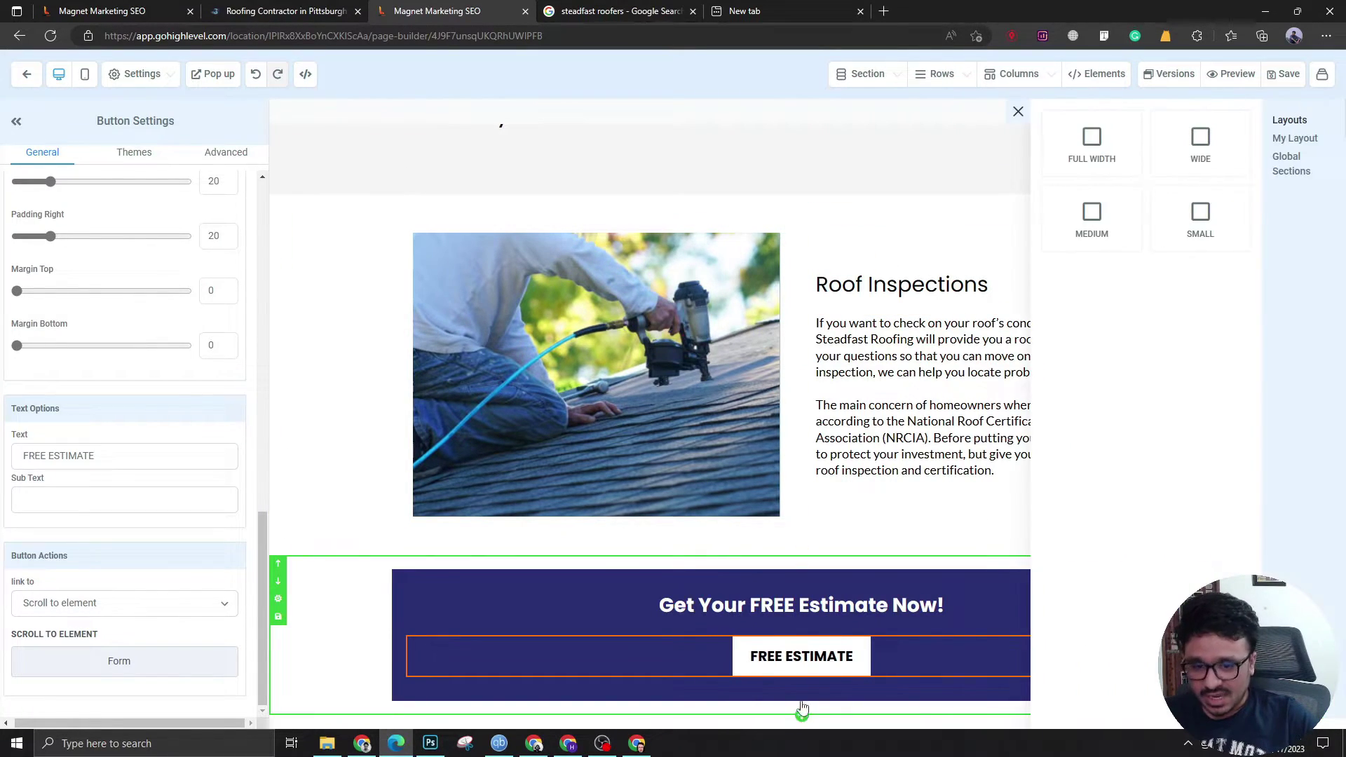
click(1101, 150)
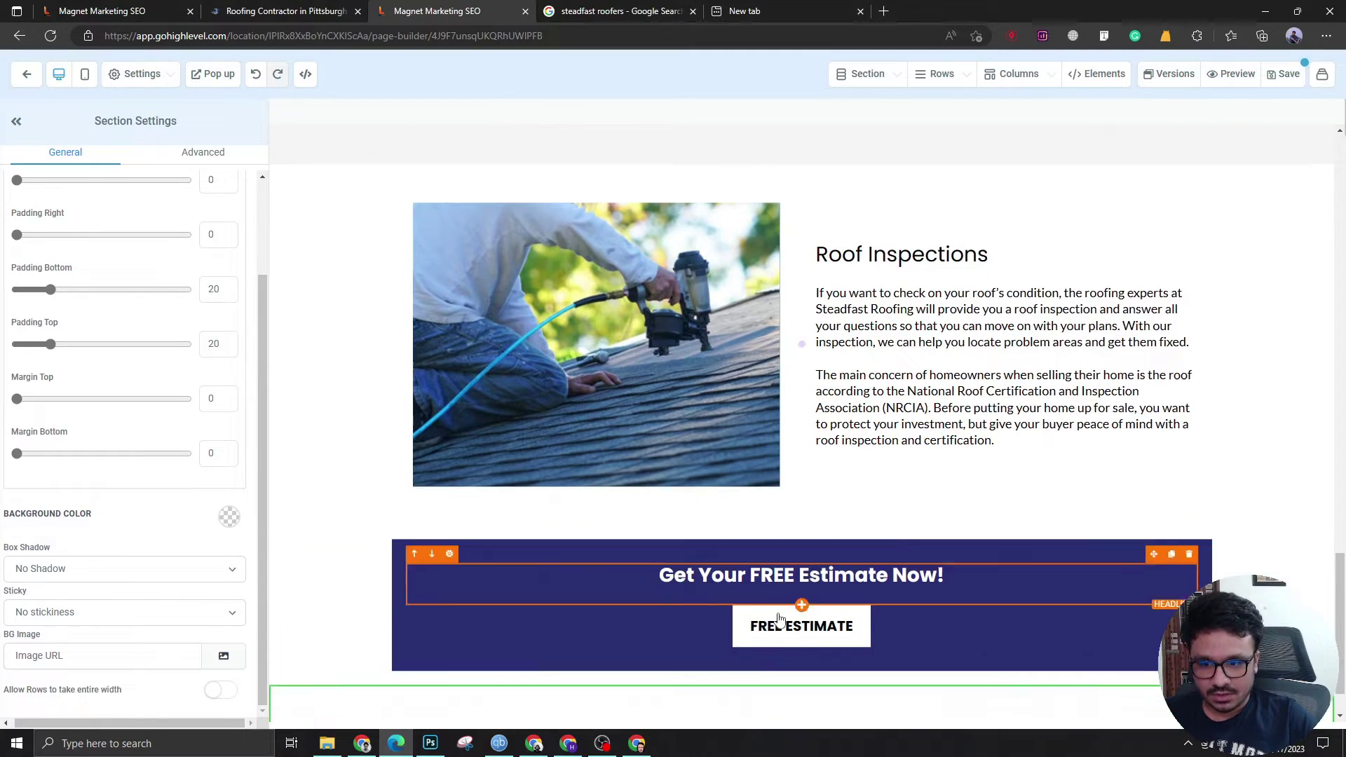
scroll(778, 617, down, 1)
click(800, 664)
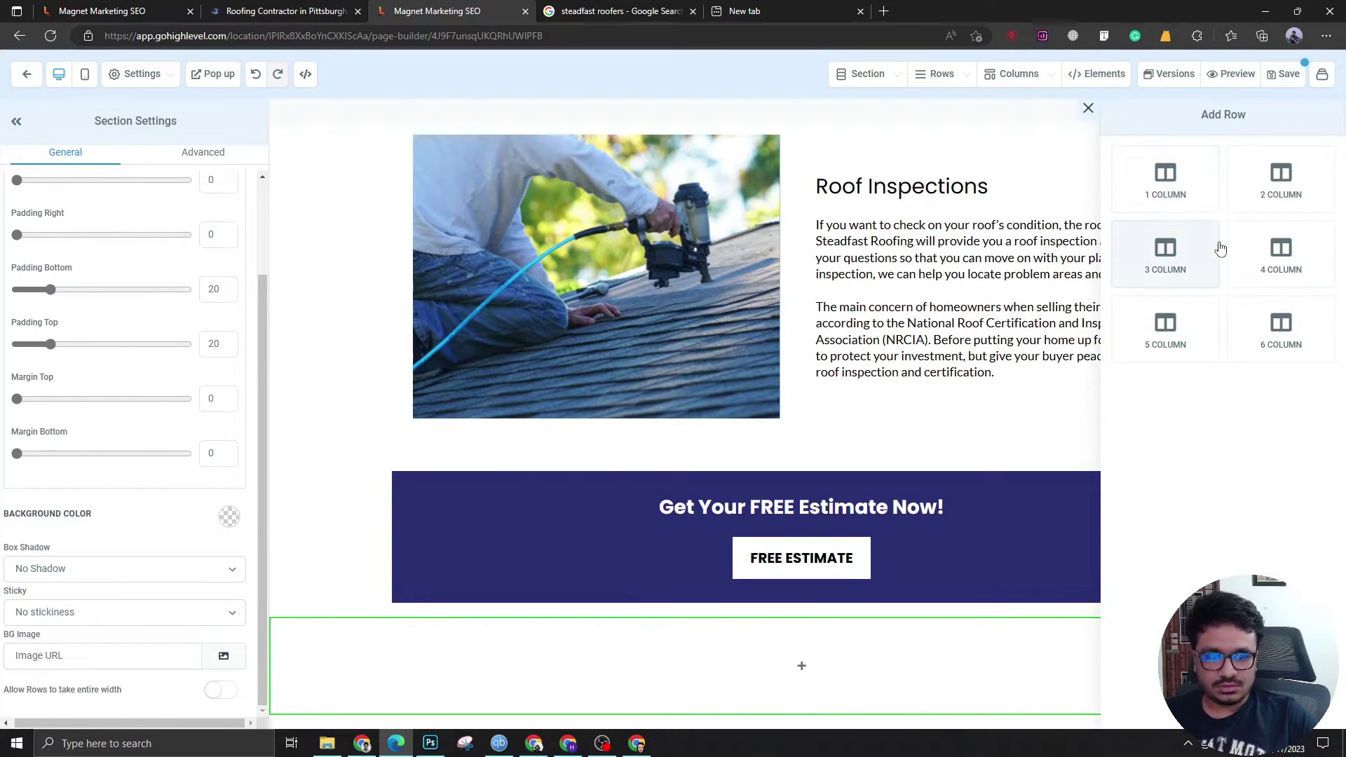
click(1193, 185)
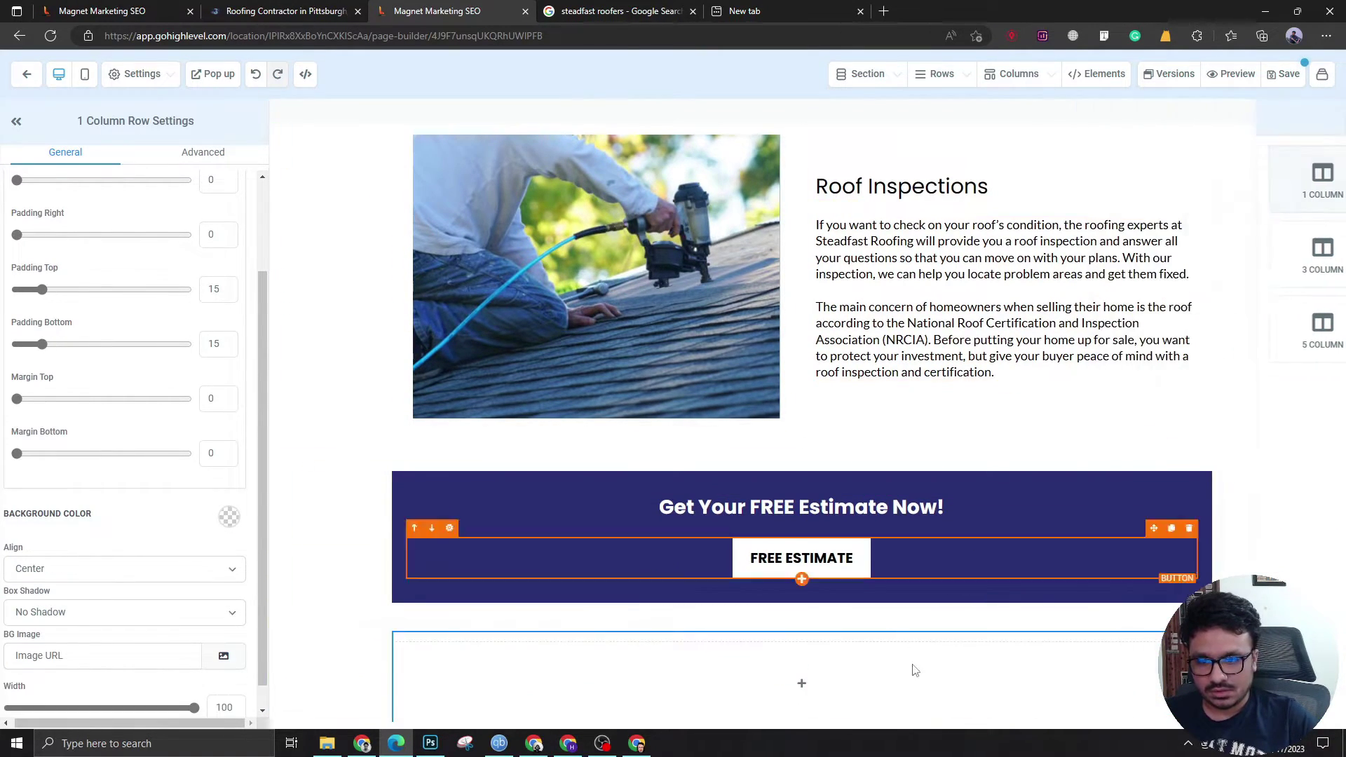
Add a paragraph reading "2023 © All Rights Reserved" to the new footer row.
click(801, 684)
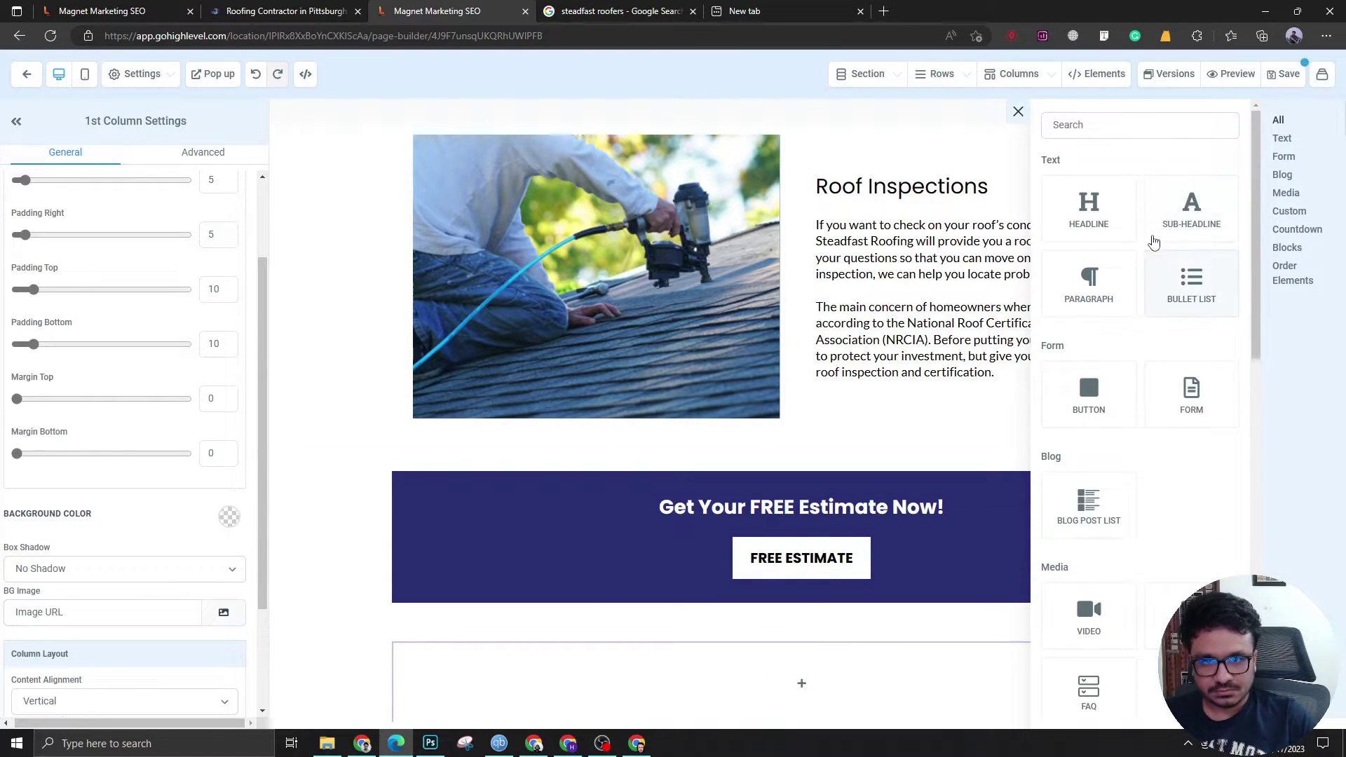
click(1103, 295)
click(799, 684)
key(ctrl+a)
text(2023 © All Rights Reserved)
Set the top and bottom padding of the footer section to 0.
click(369, 687)
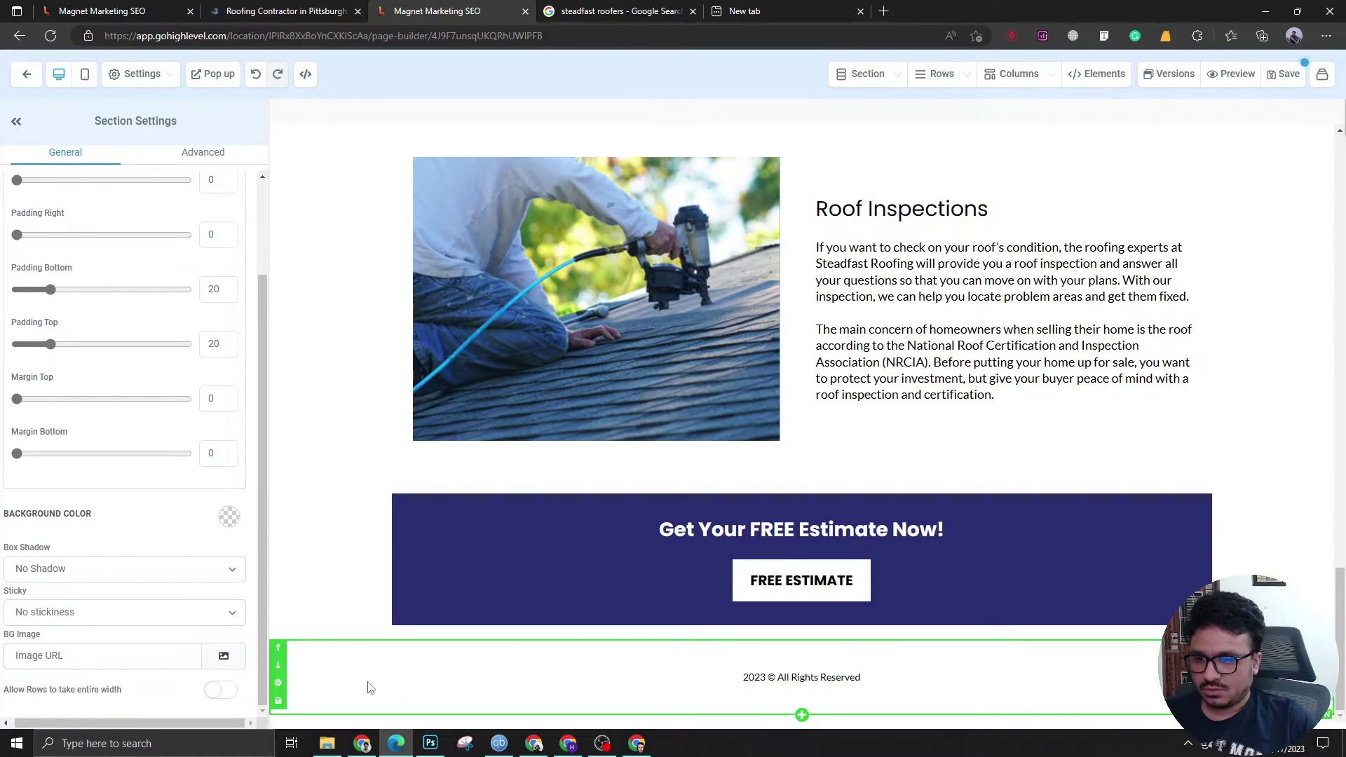
scroll(190, 525, up, 2)
double_click(216, 407)
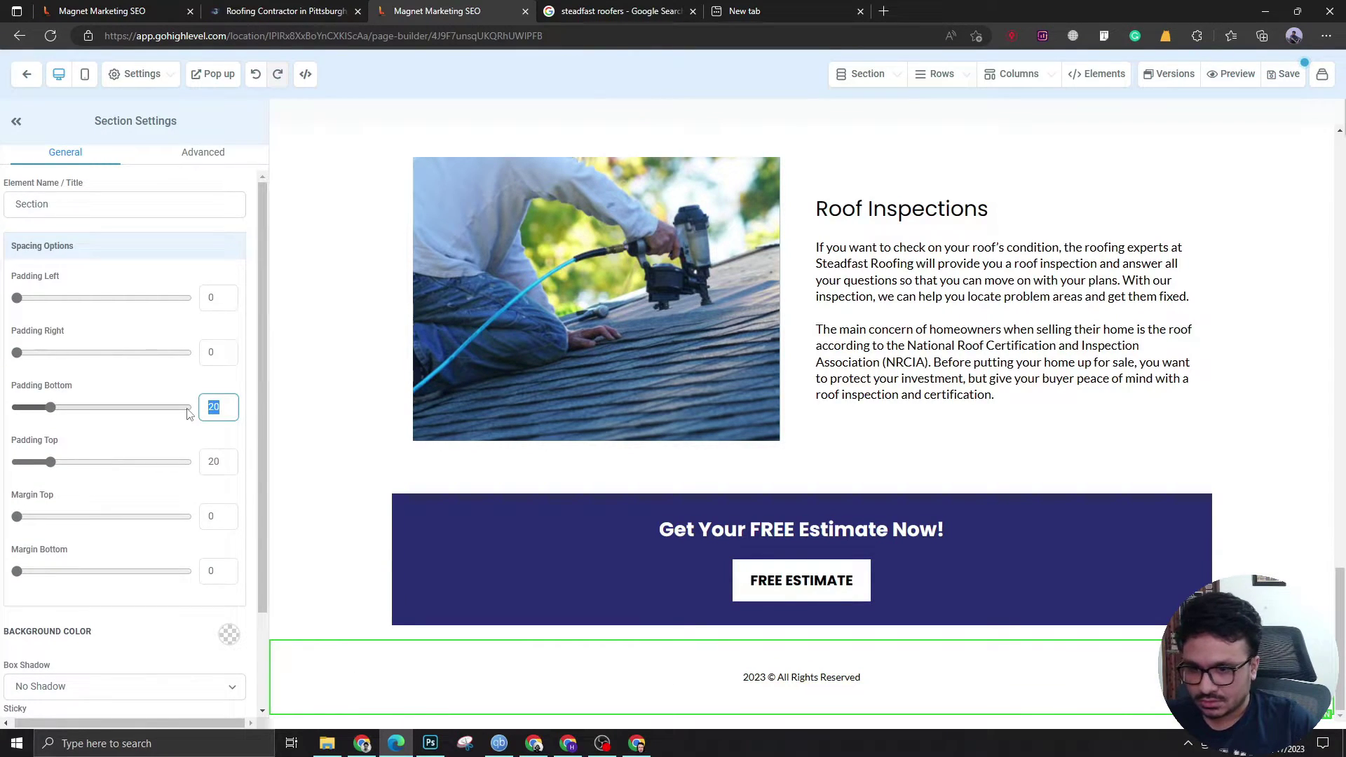
text(0)
double_click(216, 462)
text(0)
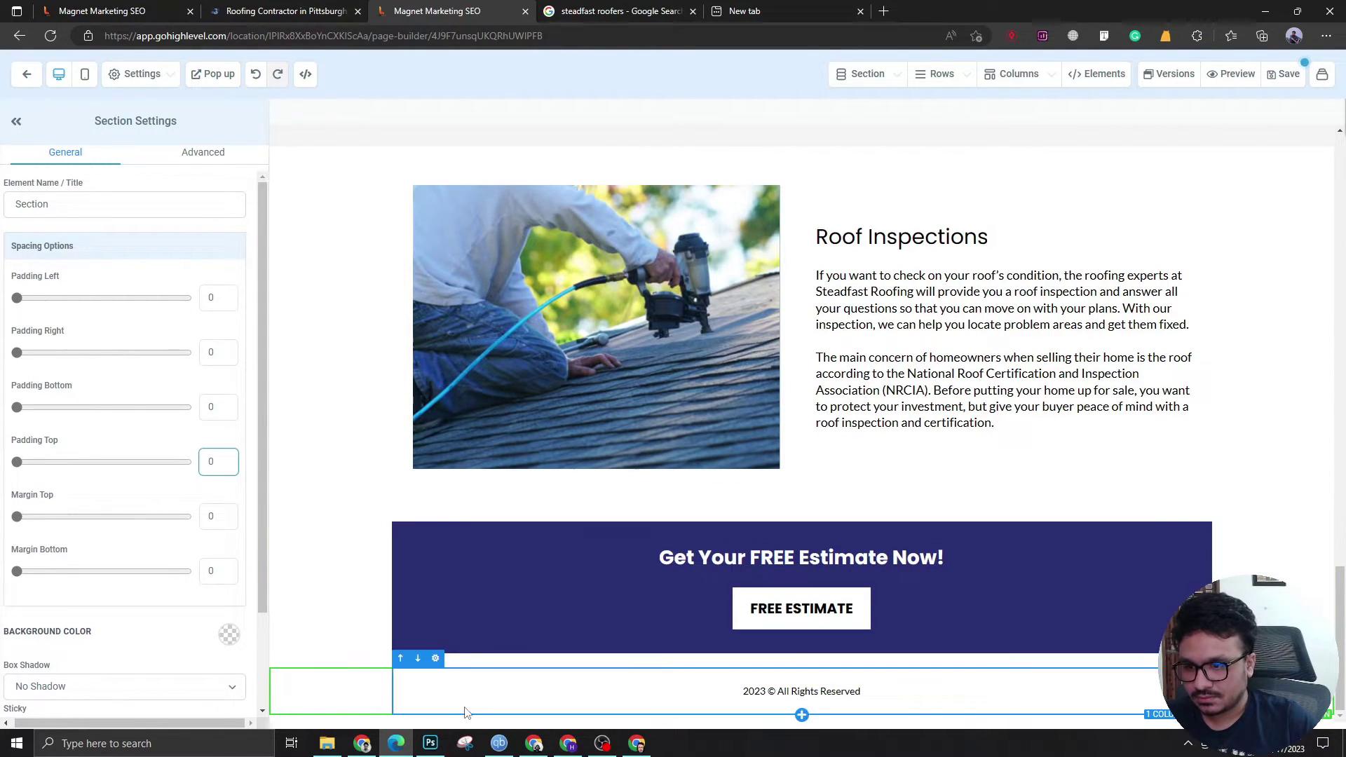
Set the top and bottom padding of the one-column row holding the copyright text to 0.
click(410, 695)
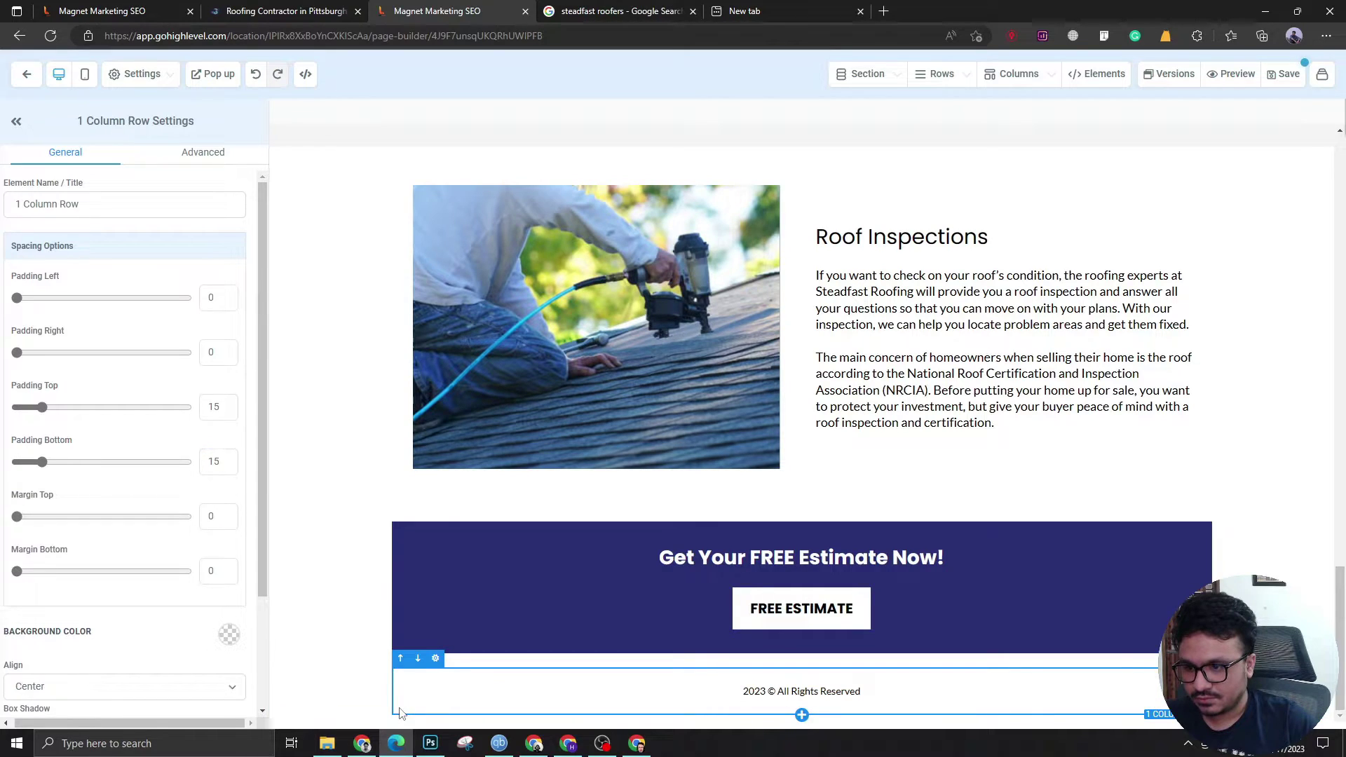
double_click(216, 406)
text(0)
double_click(216, 462)
text(0)
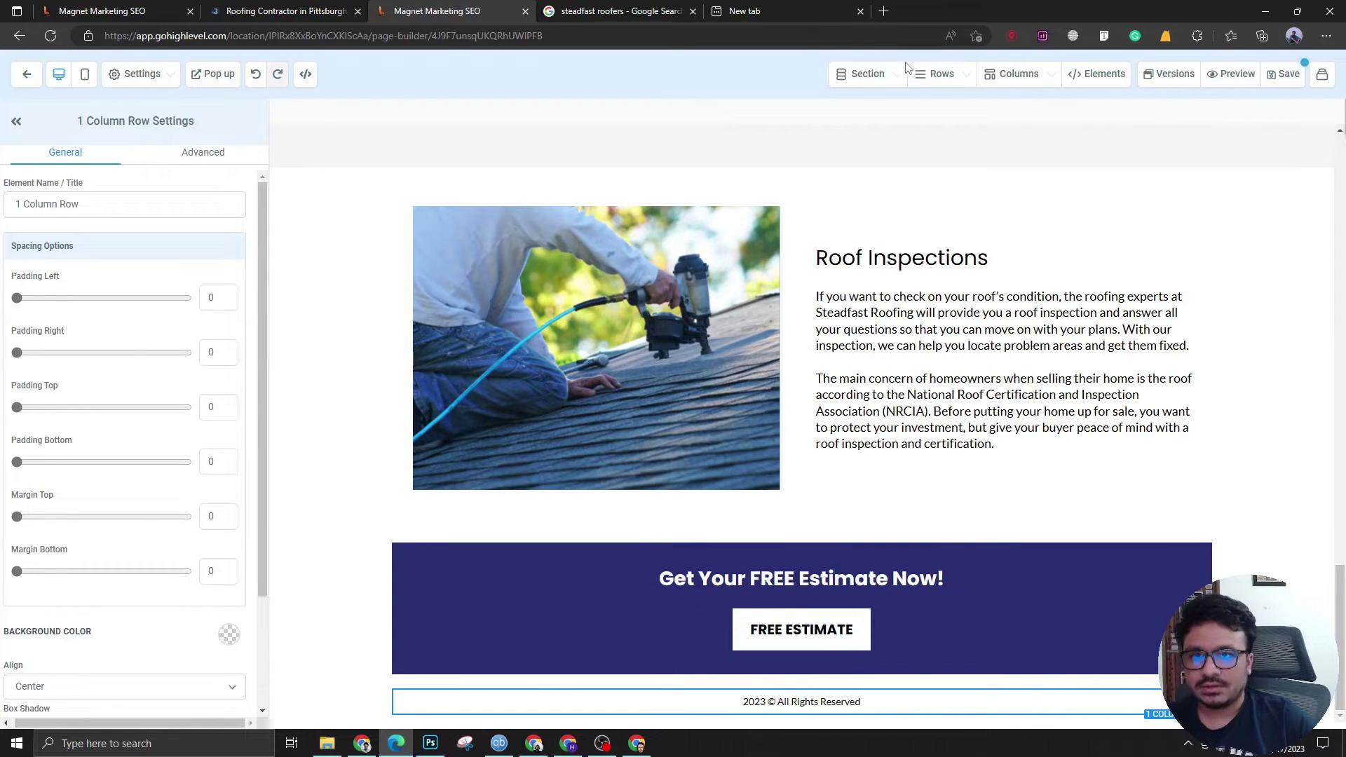
Give the footer section, the last one on the page, the saved navy background colour.
mouse_move(901, 71)
click(826, 132)
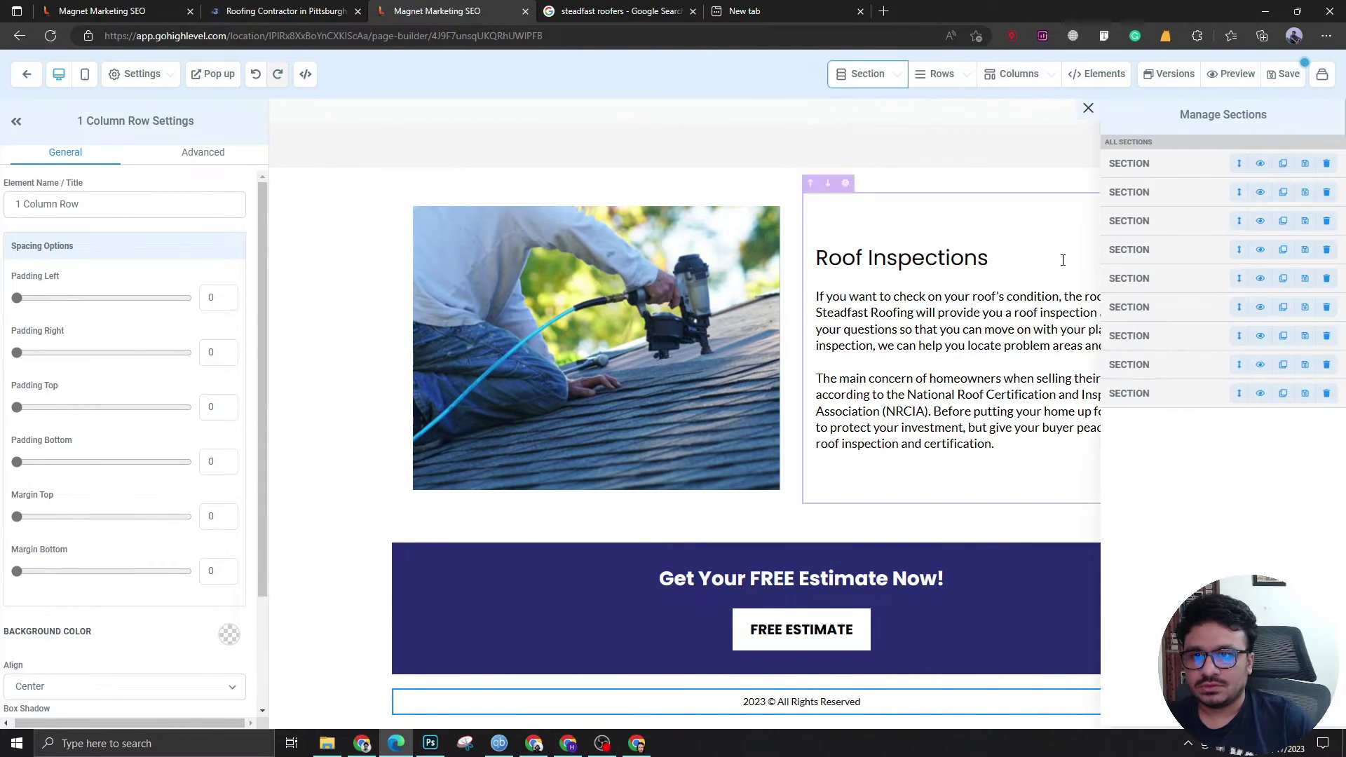
click(1137, 400)
scroll(133, 463, down, 2)
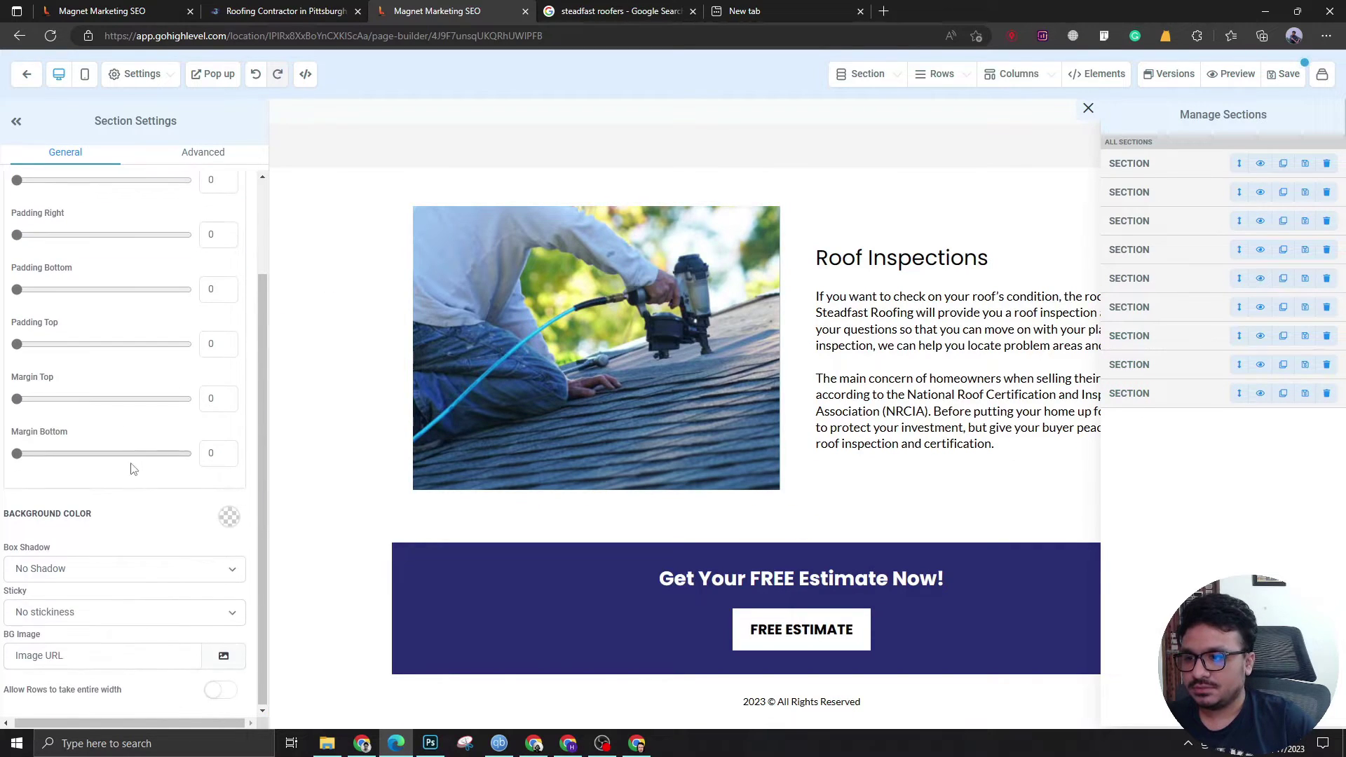
click(228, 517)
click(11, 601)
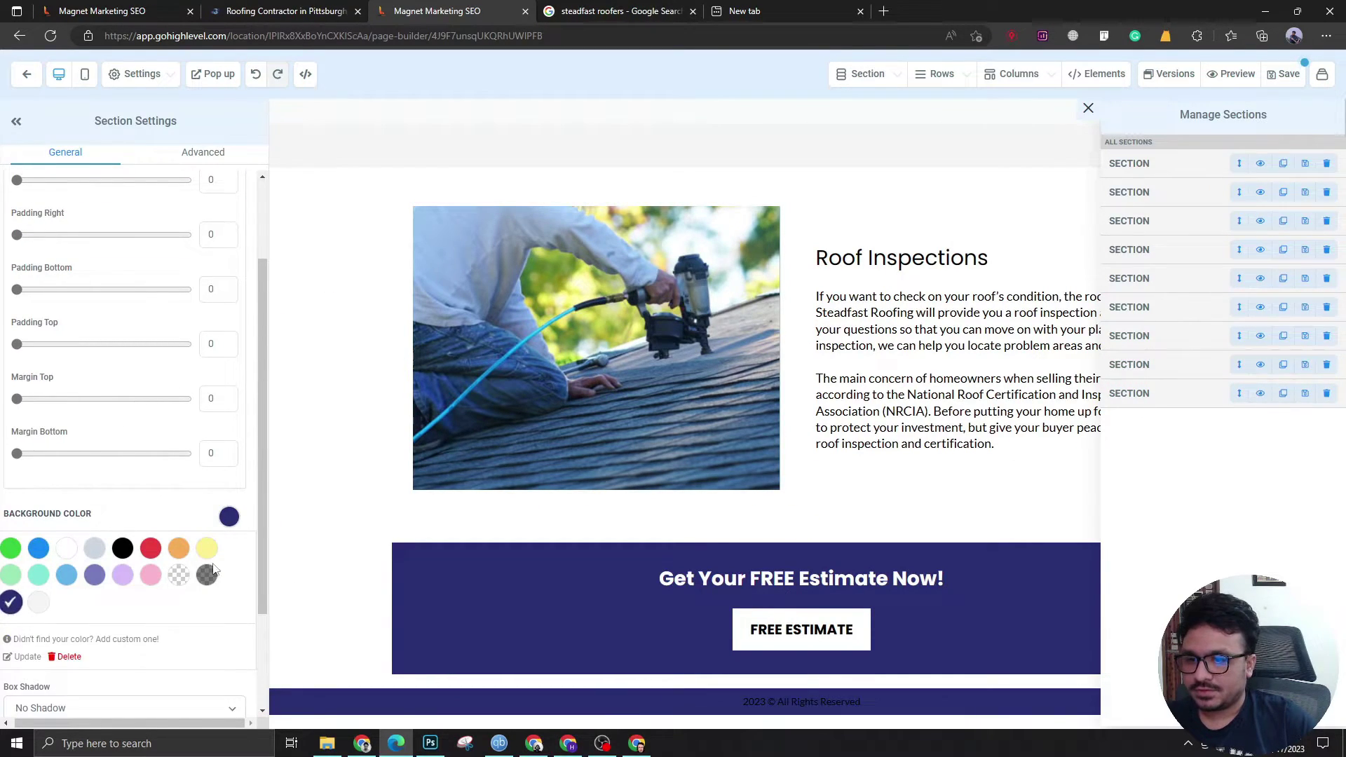
Set both the text colour and the bold text colour of the copyright paragraph to white.
click(805, 703)
click(220, 489)
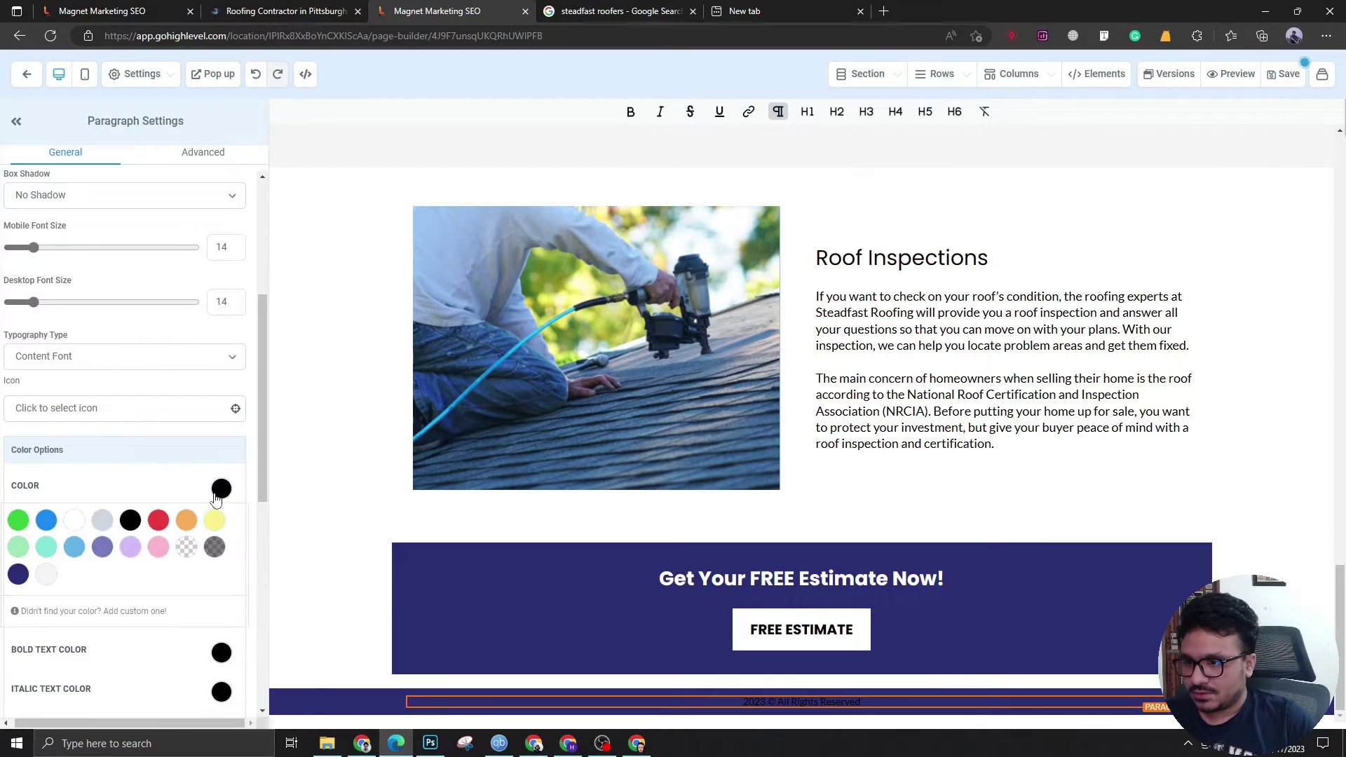
click(74, 519)
click(221, 488)
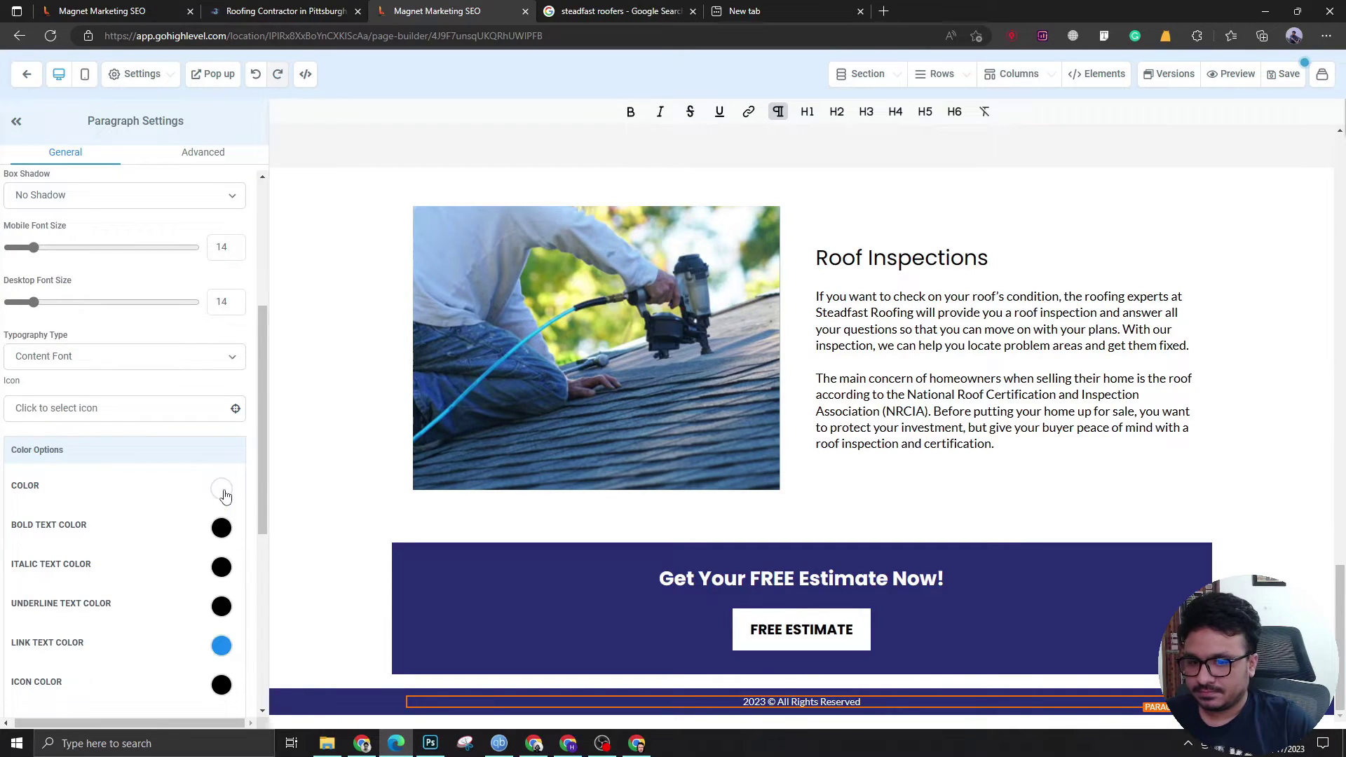
click(221, 528)
click(82, 561)
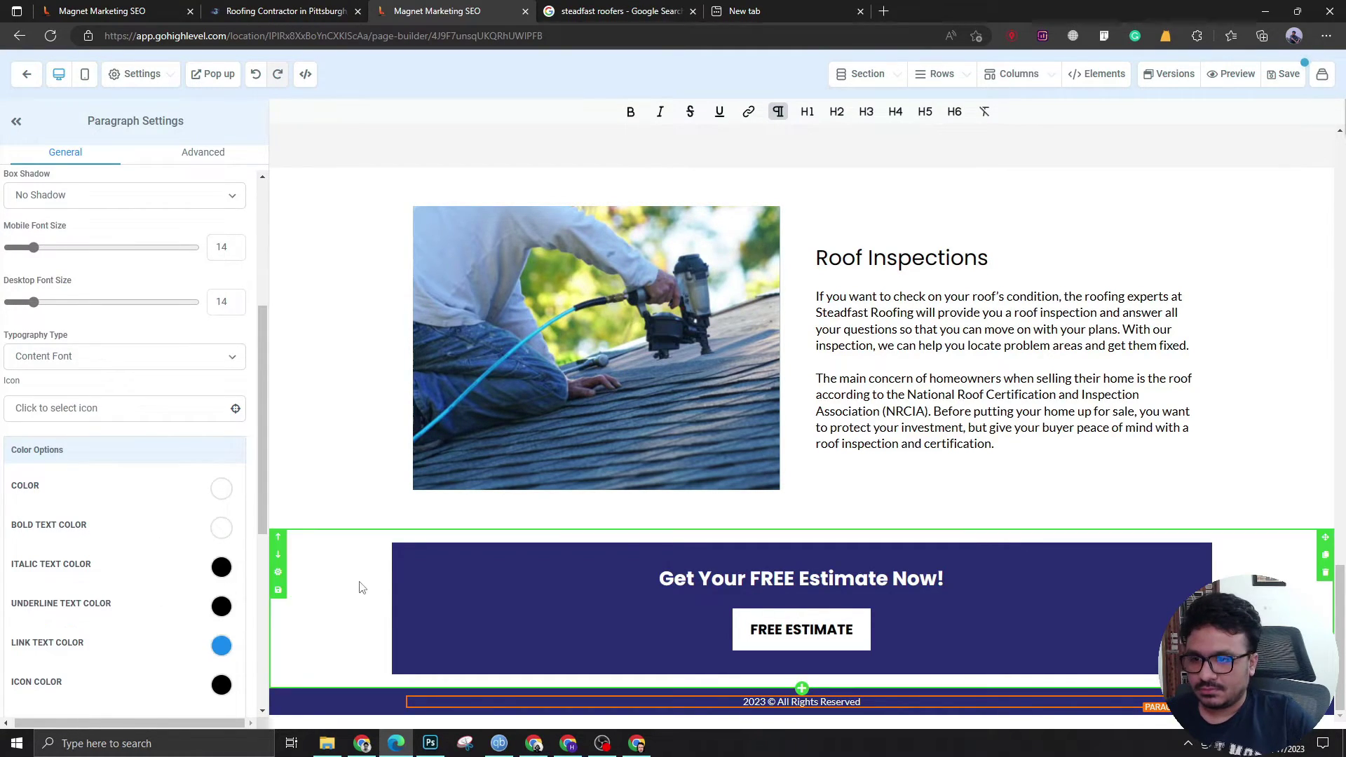
Hide the header's Google rating image, Facebook rating image and phone number button on mobile.
scroll(361, 587, up, 10)
click(84, 74)
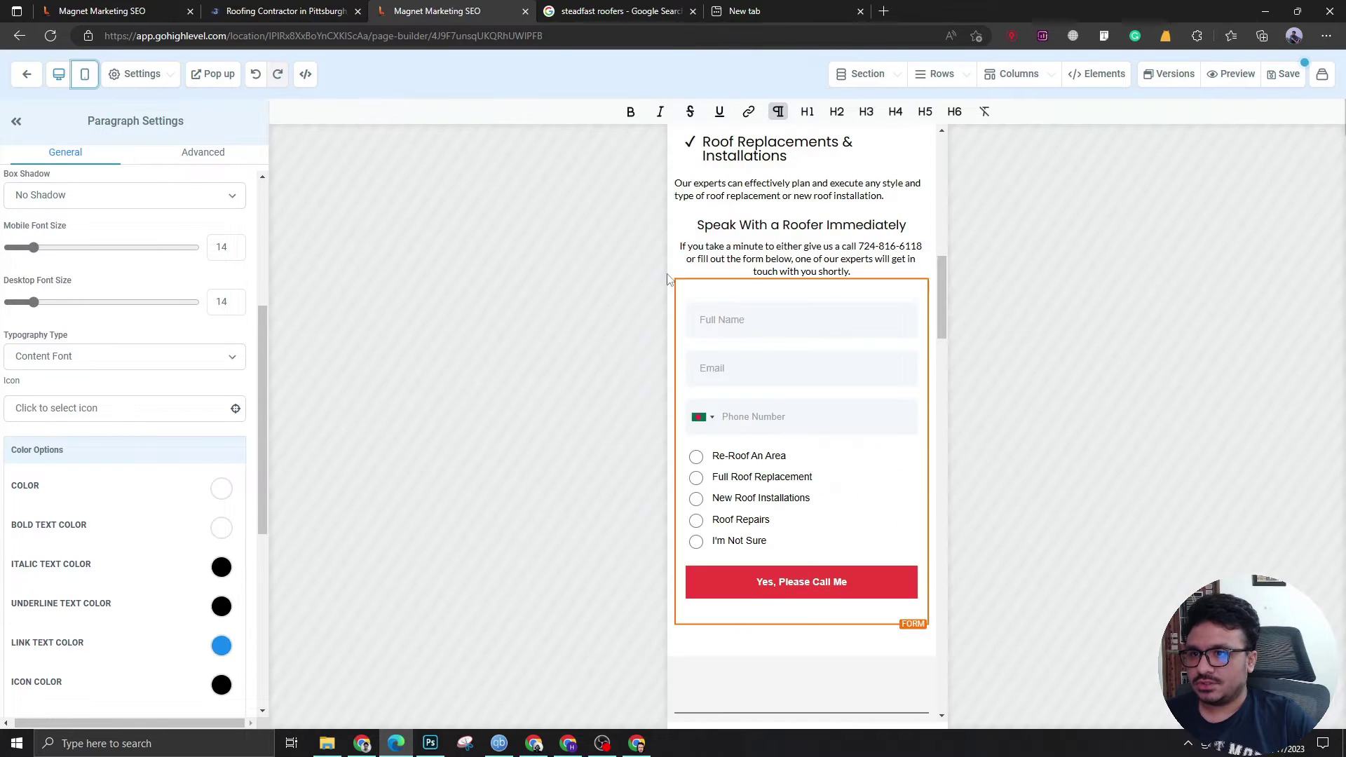
scroll(781, 288, up, 10)
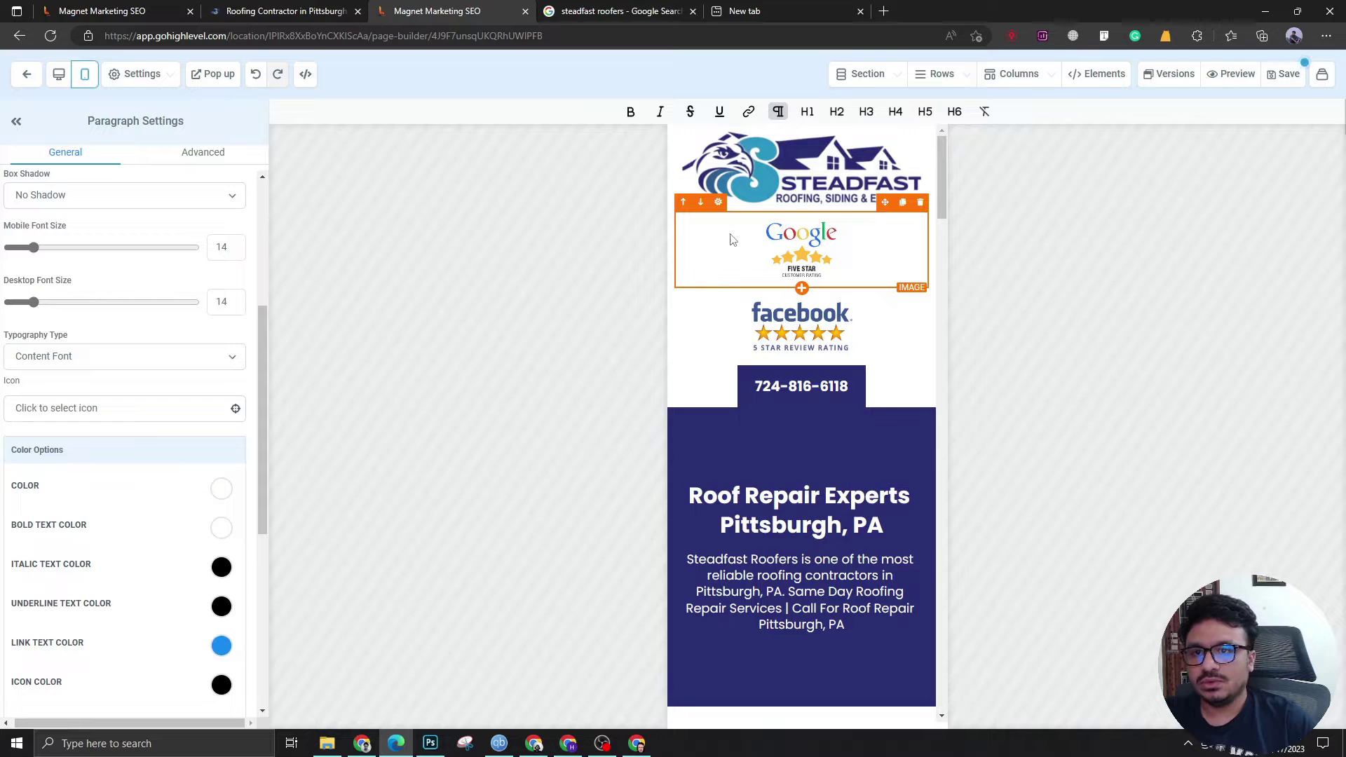
click(738, 268)
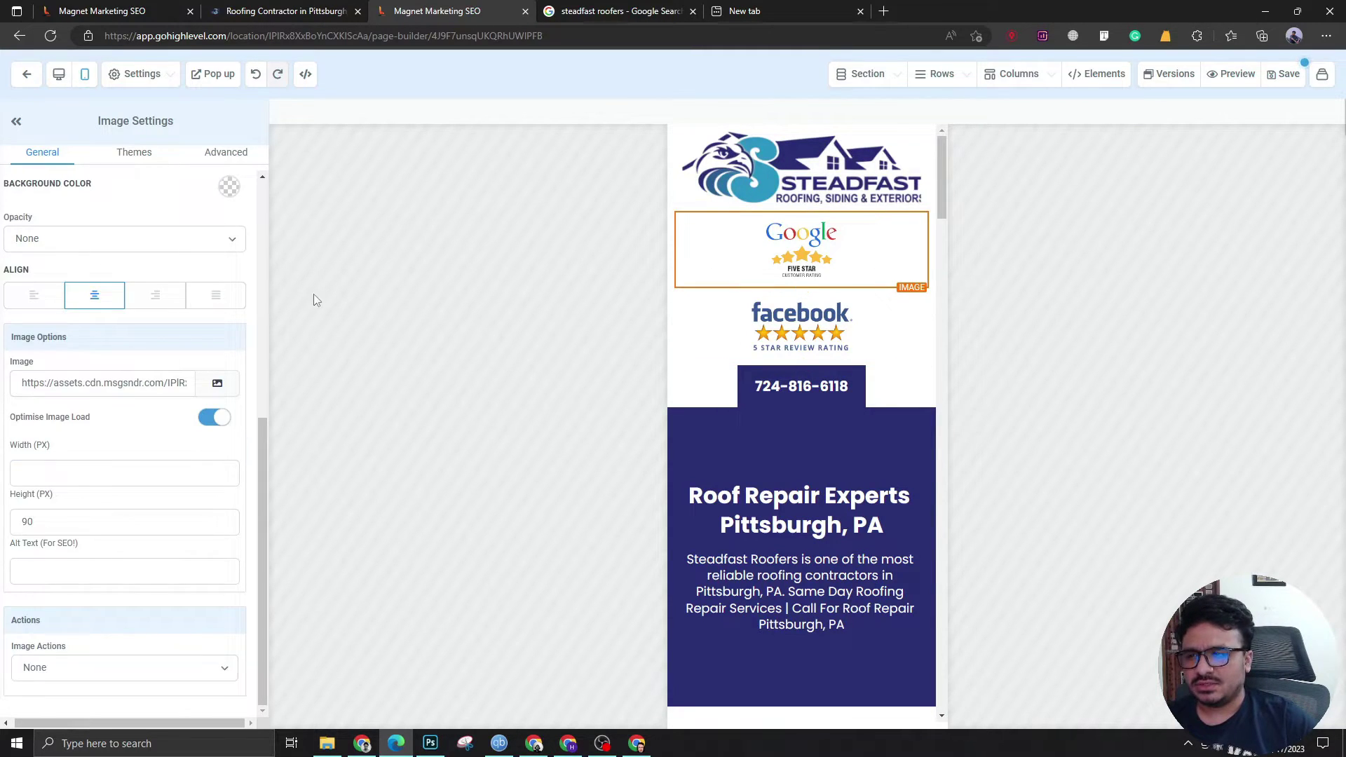
scroll(129, 379, up, 6)
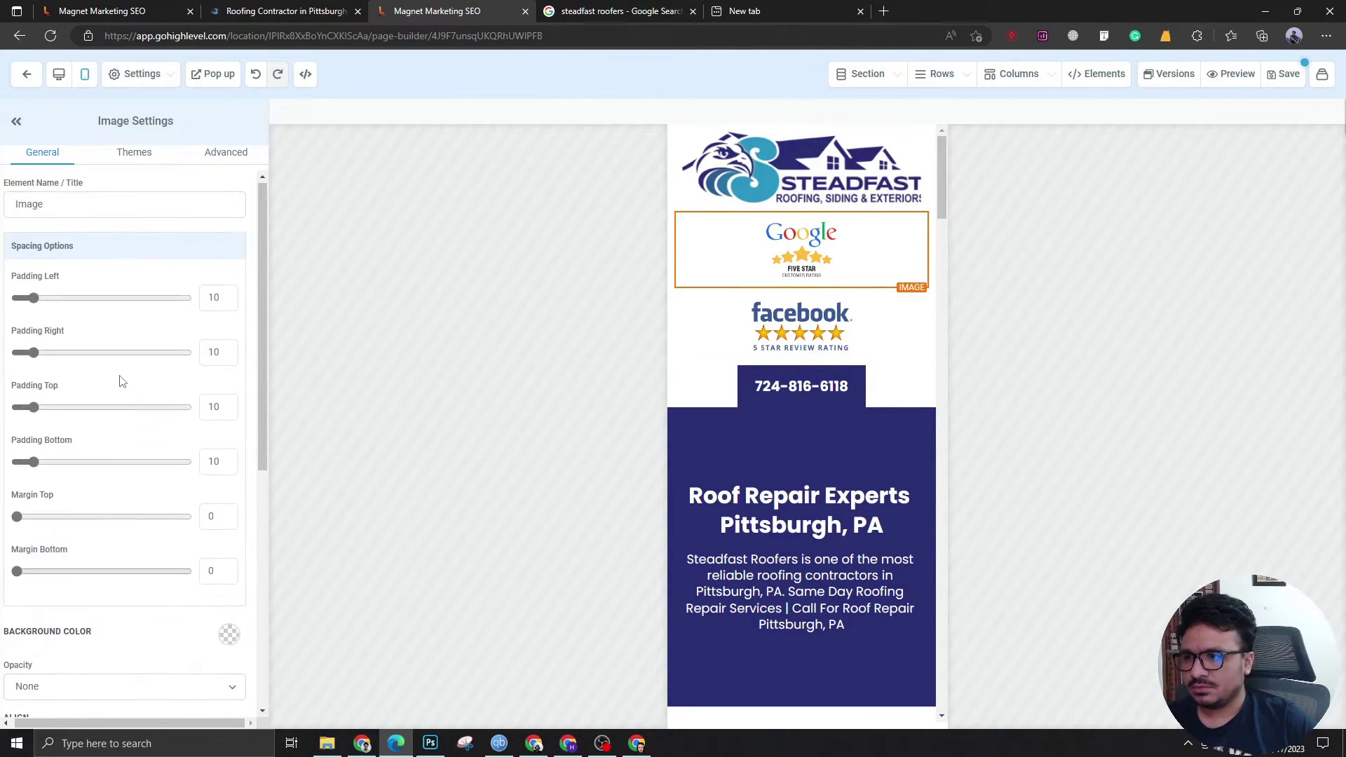
scroll(126, 372, down, 6)
click(205, 155)
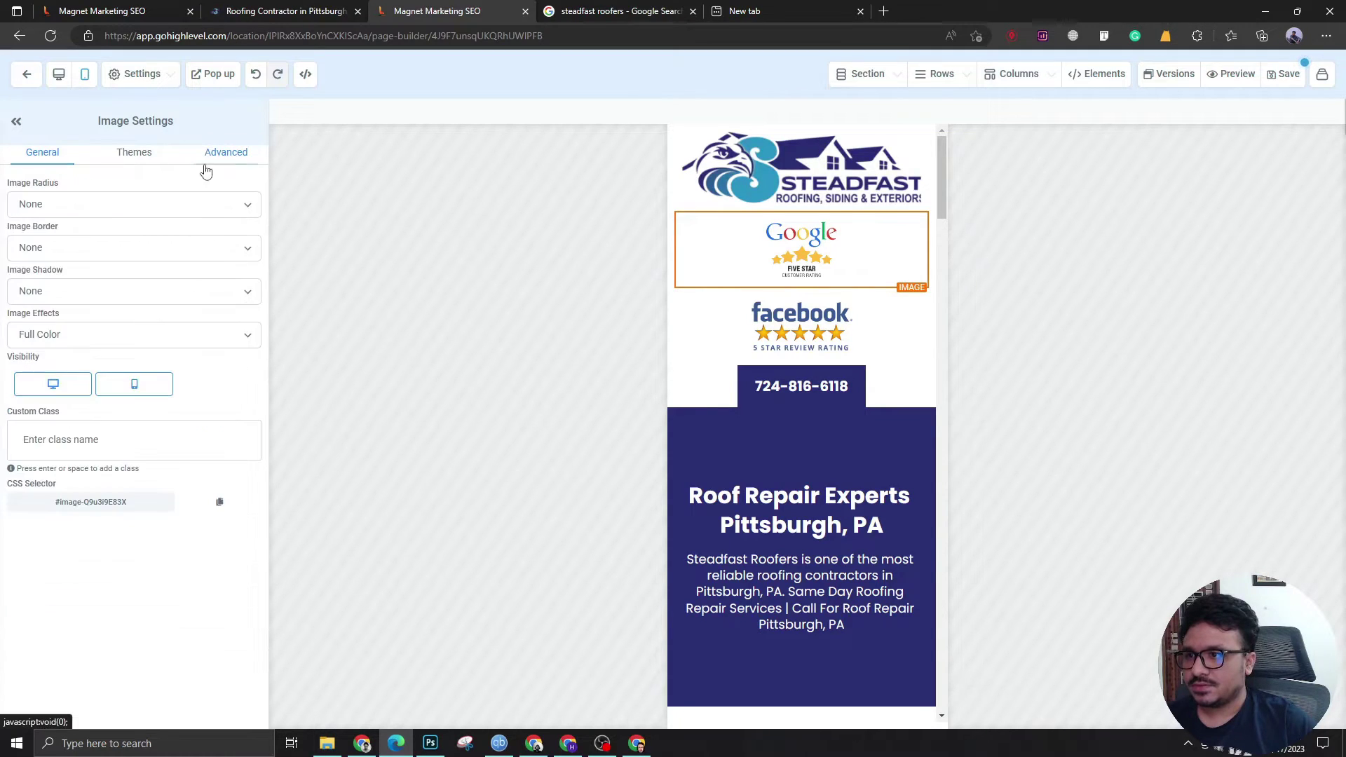
click(134, 384)
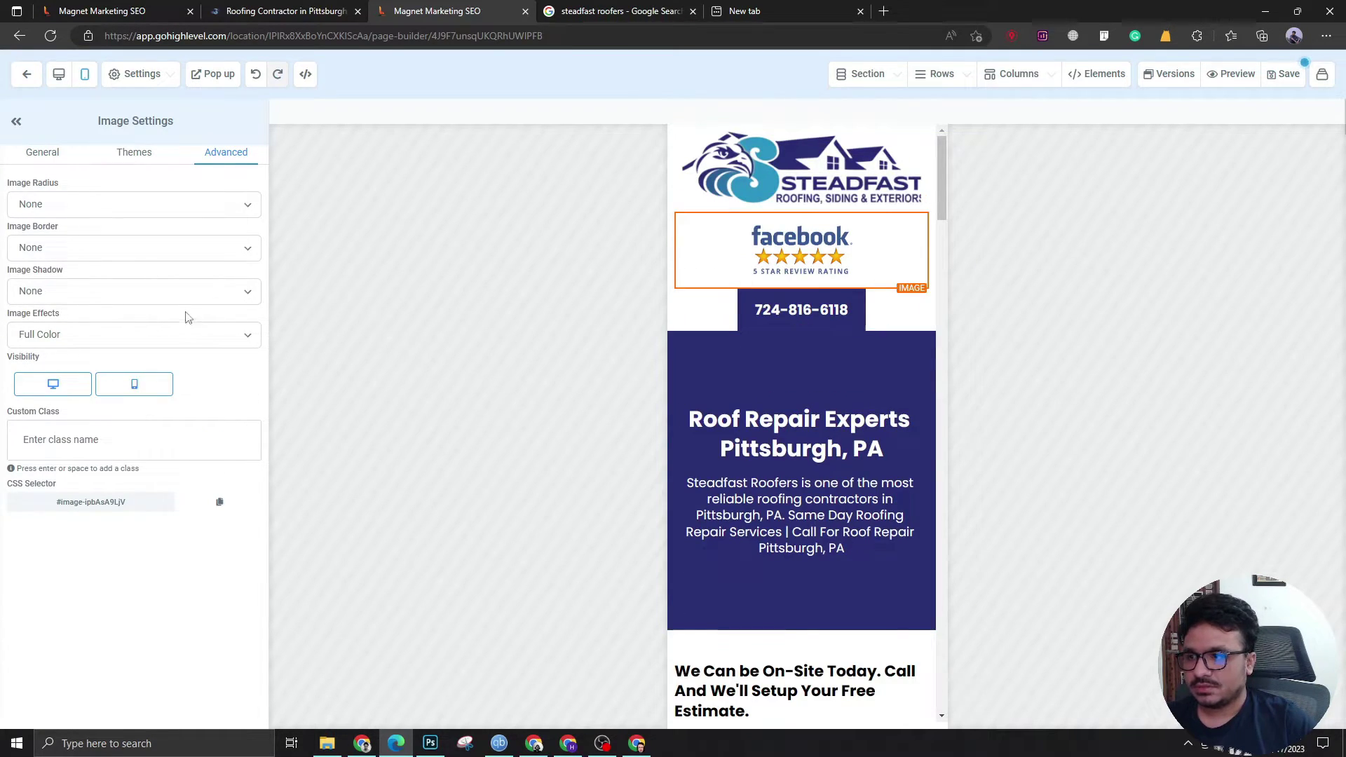
click(137, 387)
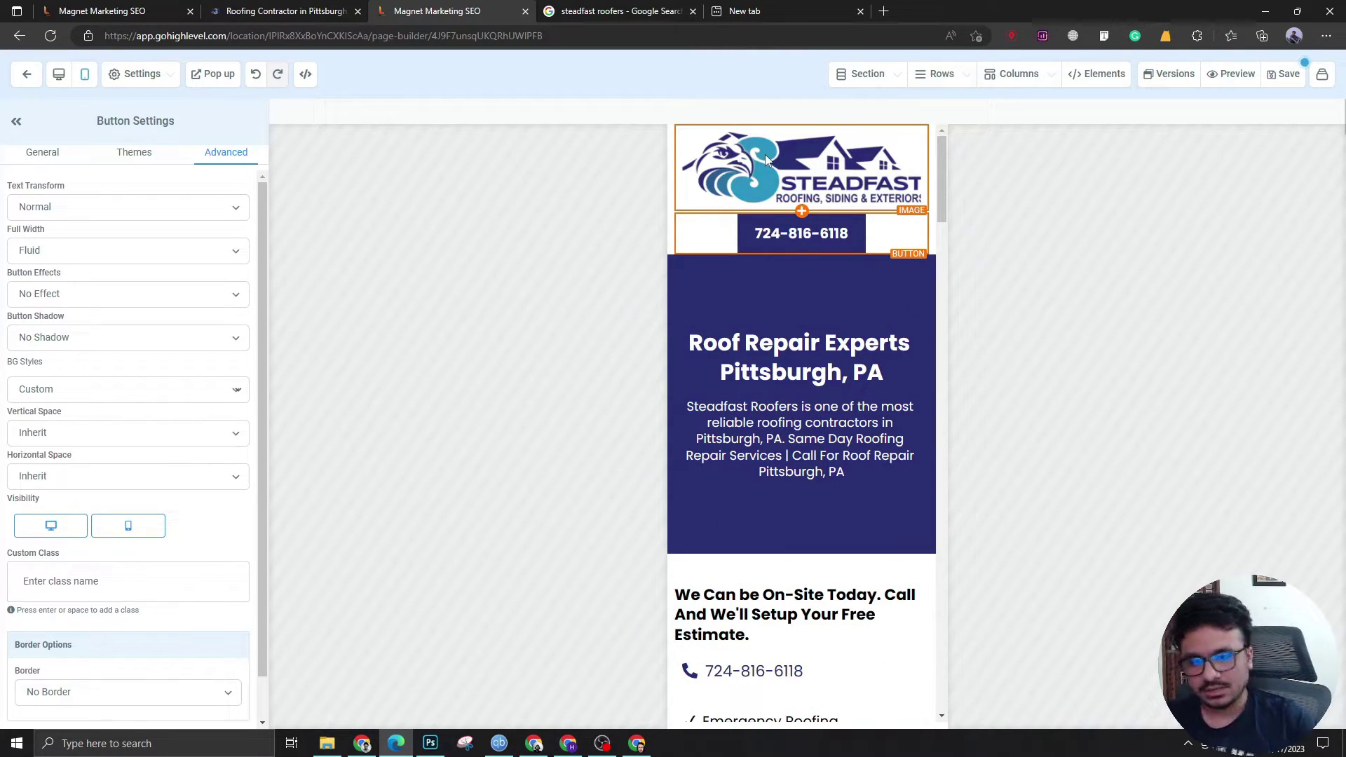
click(114, 529)
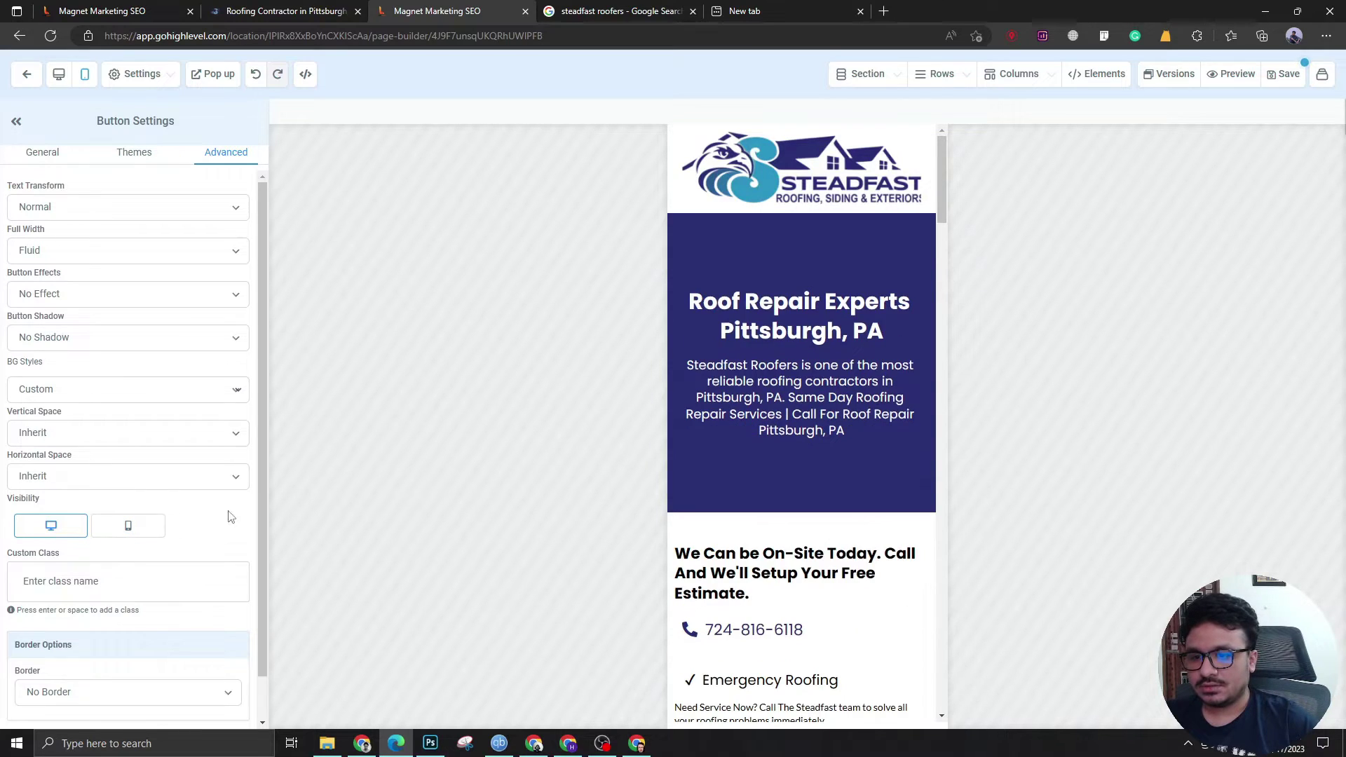
Examine the mobile layout of the whole page, from the hero section down to the copyright footer.
scroll(800, 419, down, 1)
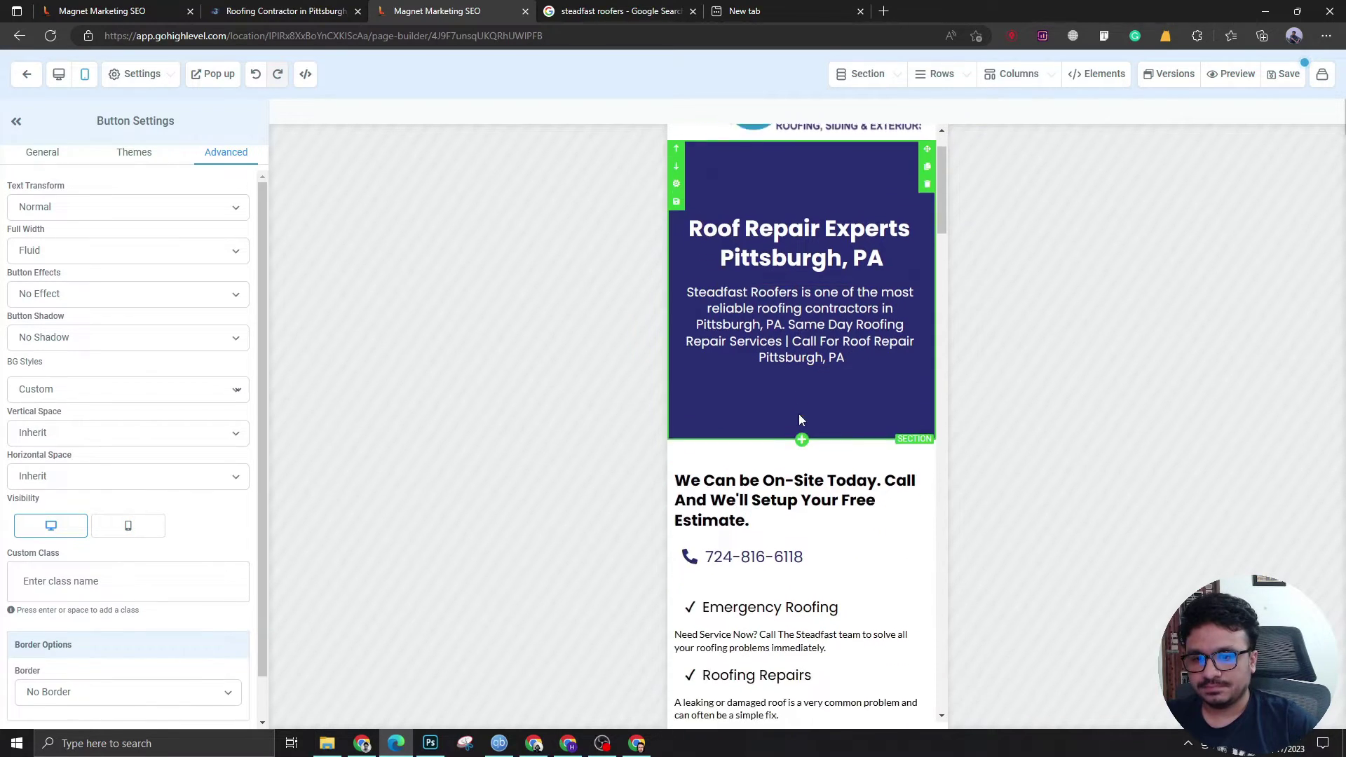
scroll(800, 420, down, 9)
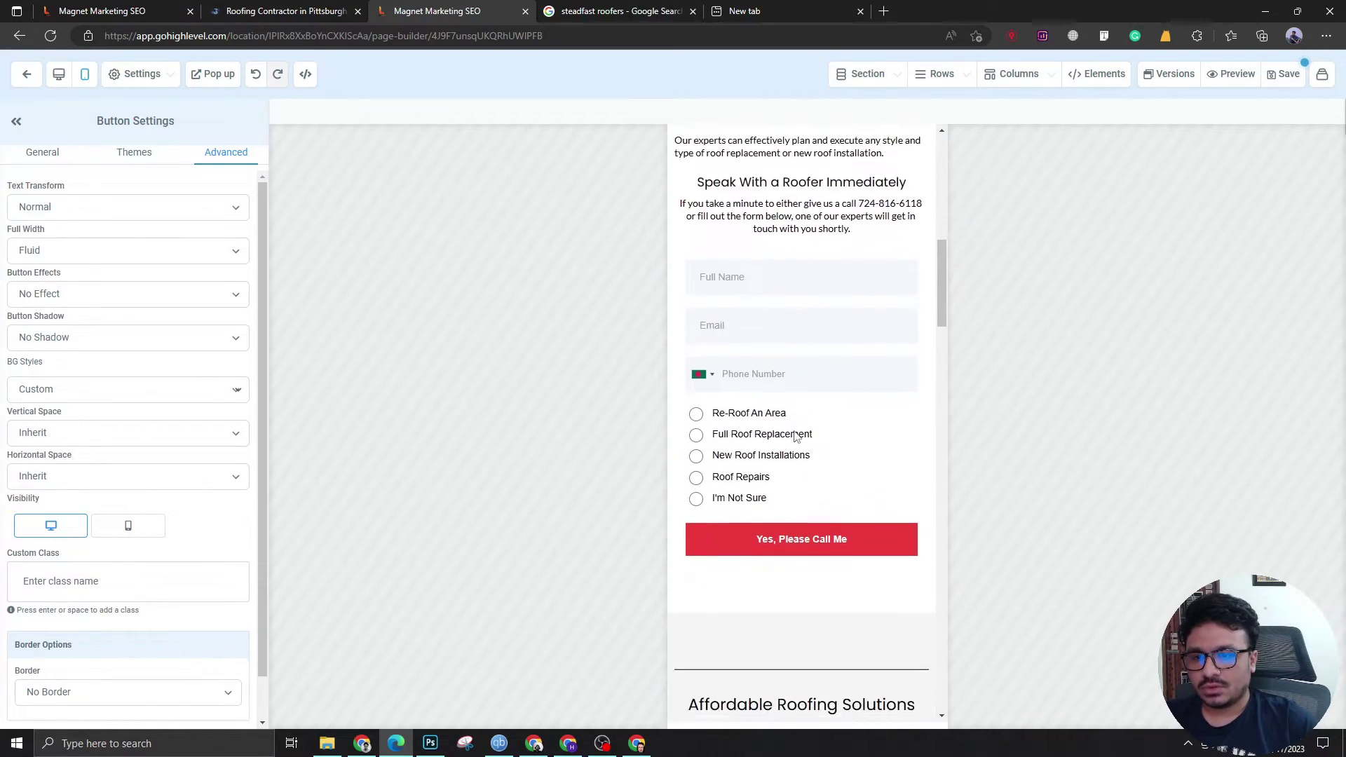
scroll(796, 436, down, 12)
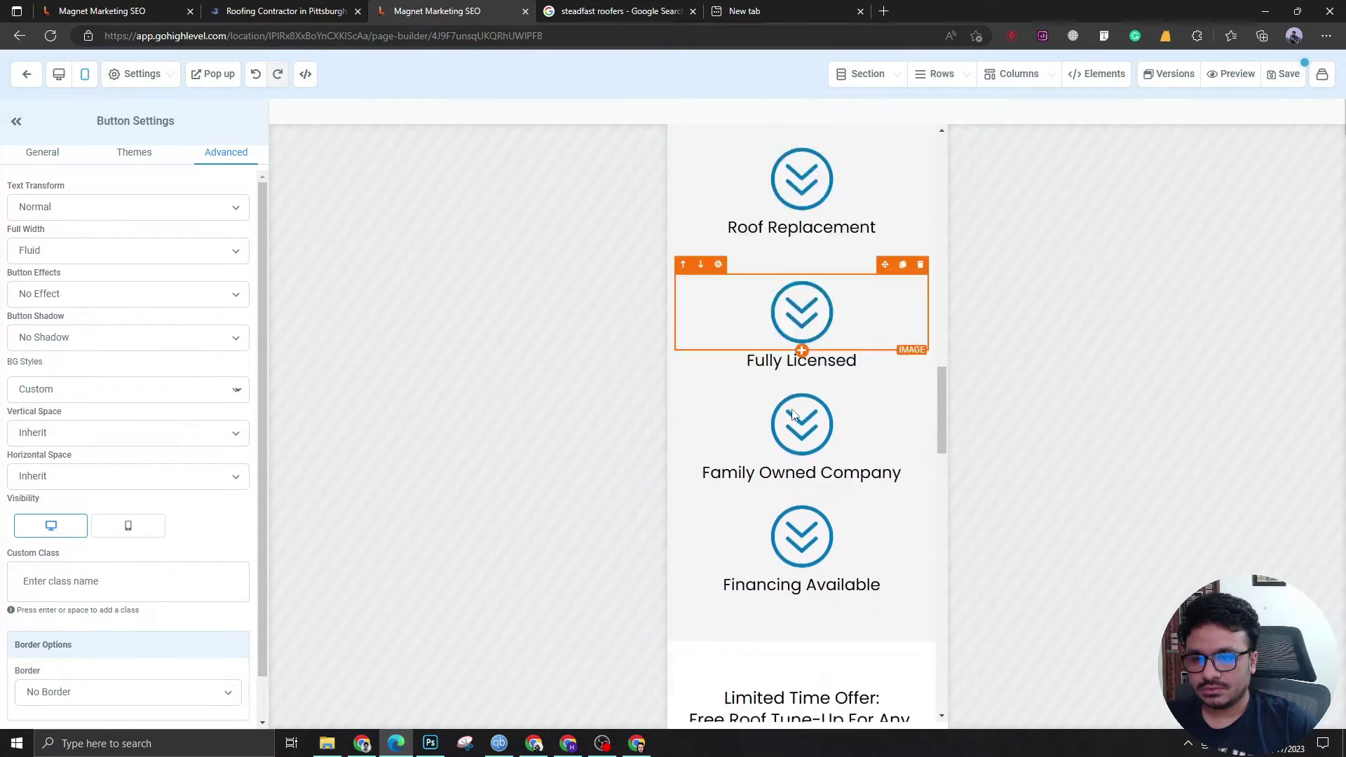
scroll(792, 415, down, 13)
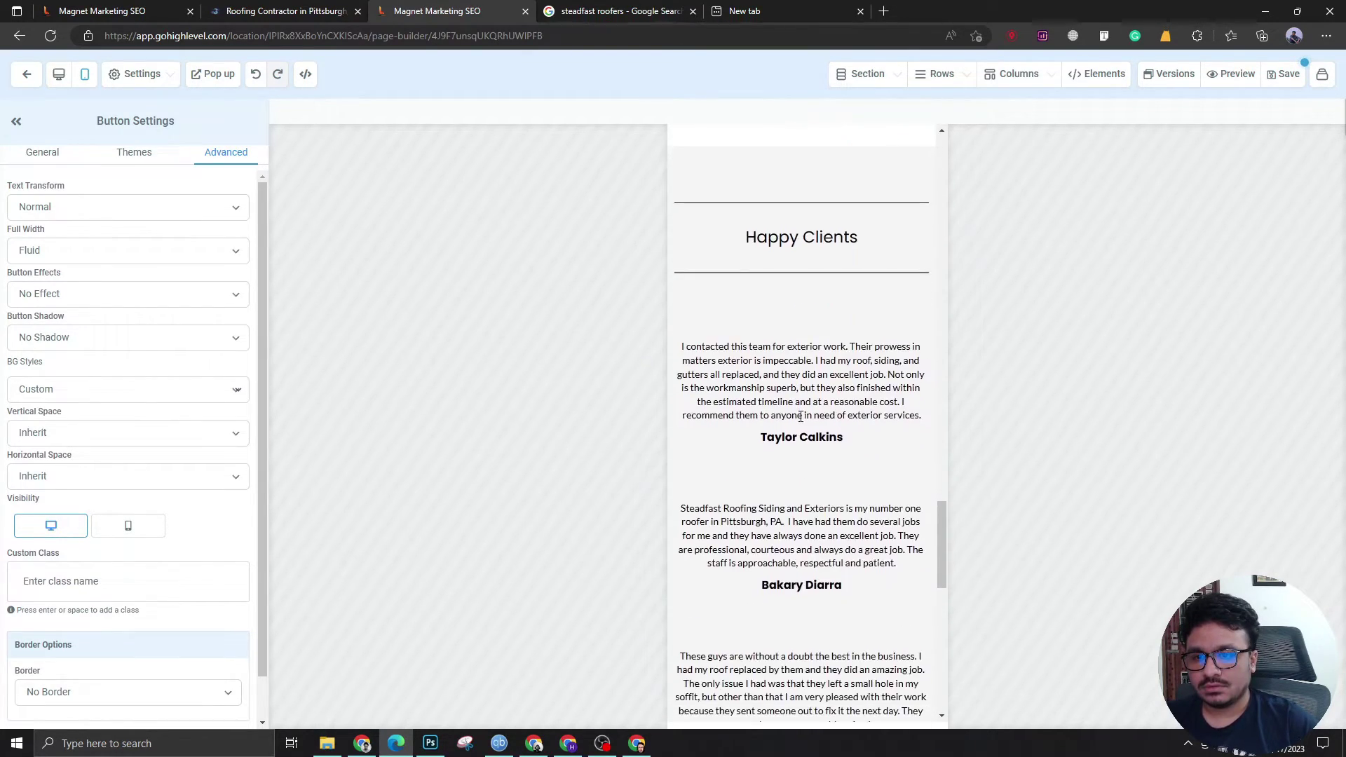
scroll(800, 418, down, 13)
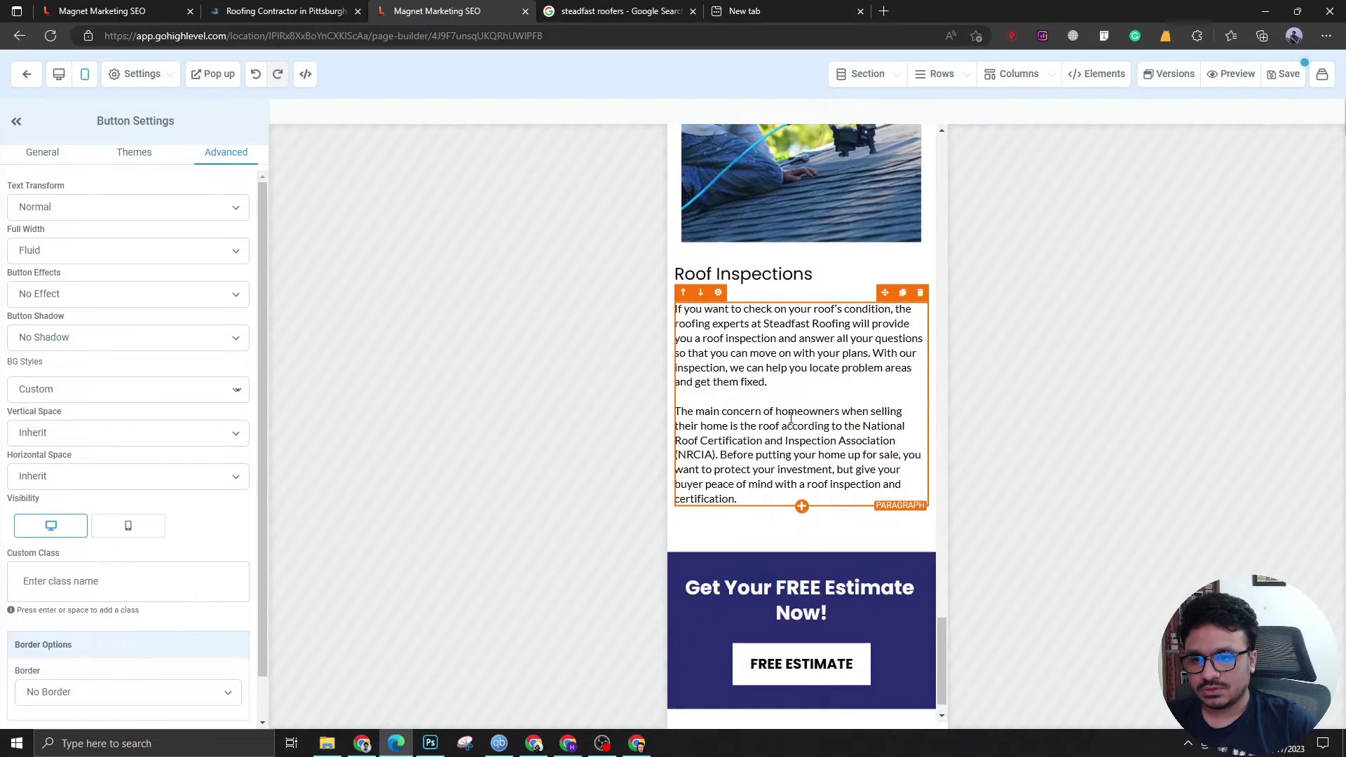
scroll(791, 418, down, 1)
scroll(737, 471, down, 1)
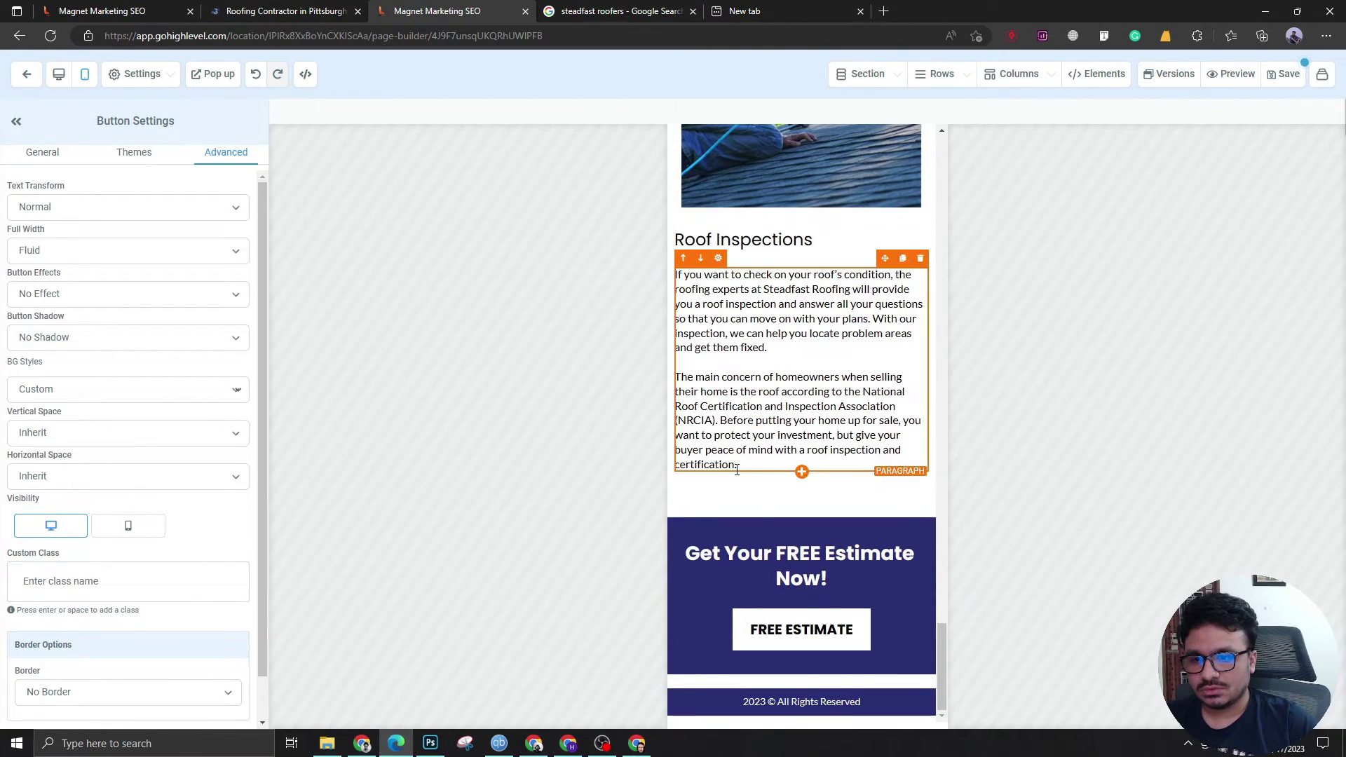
scroll(795, 635, up, 20)
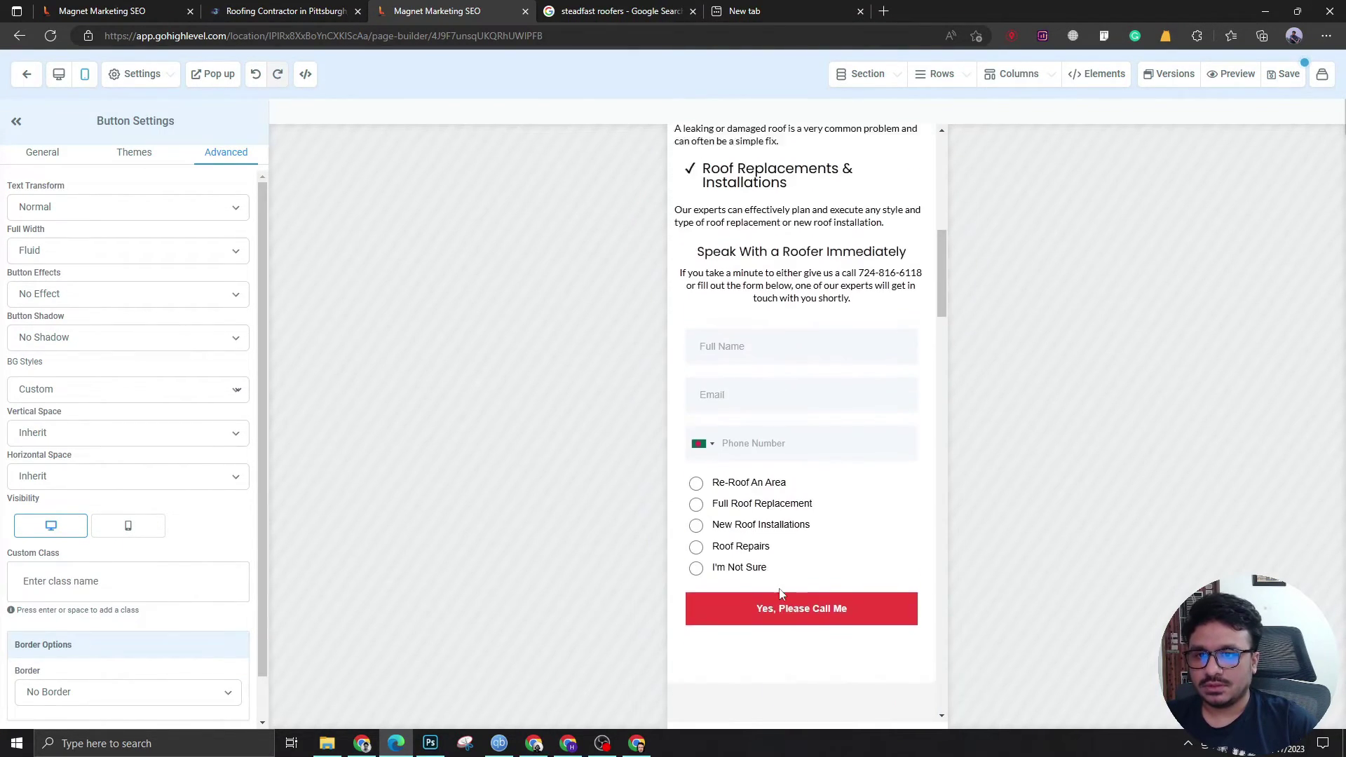
scroll(780, 594, up, 15)
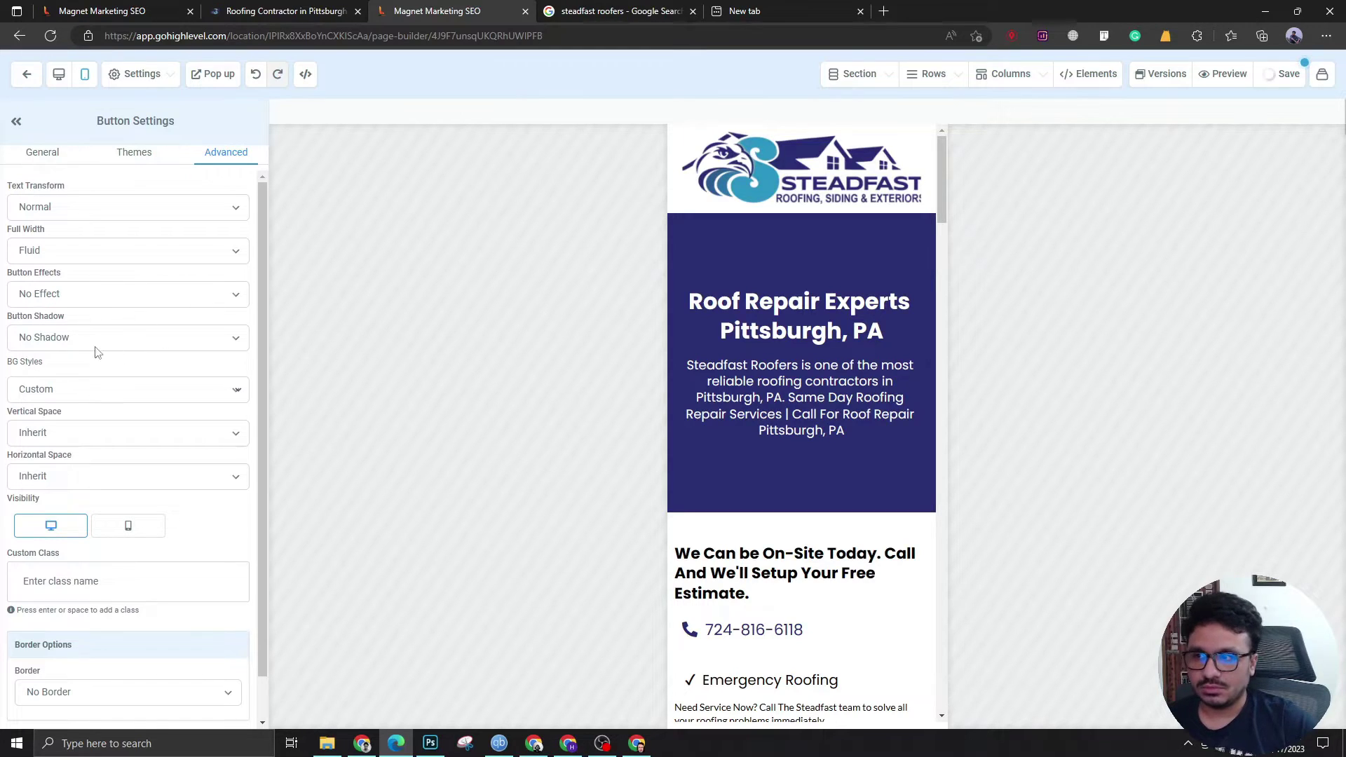
Return the builder to desktop view, close the reference roofing contractor page and go back to the Roof Repair funnel overview.
mouse_move(776, 444)
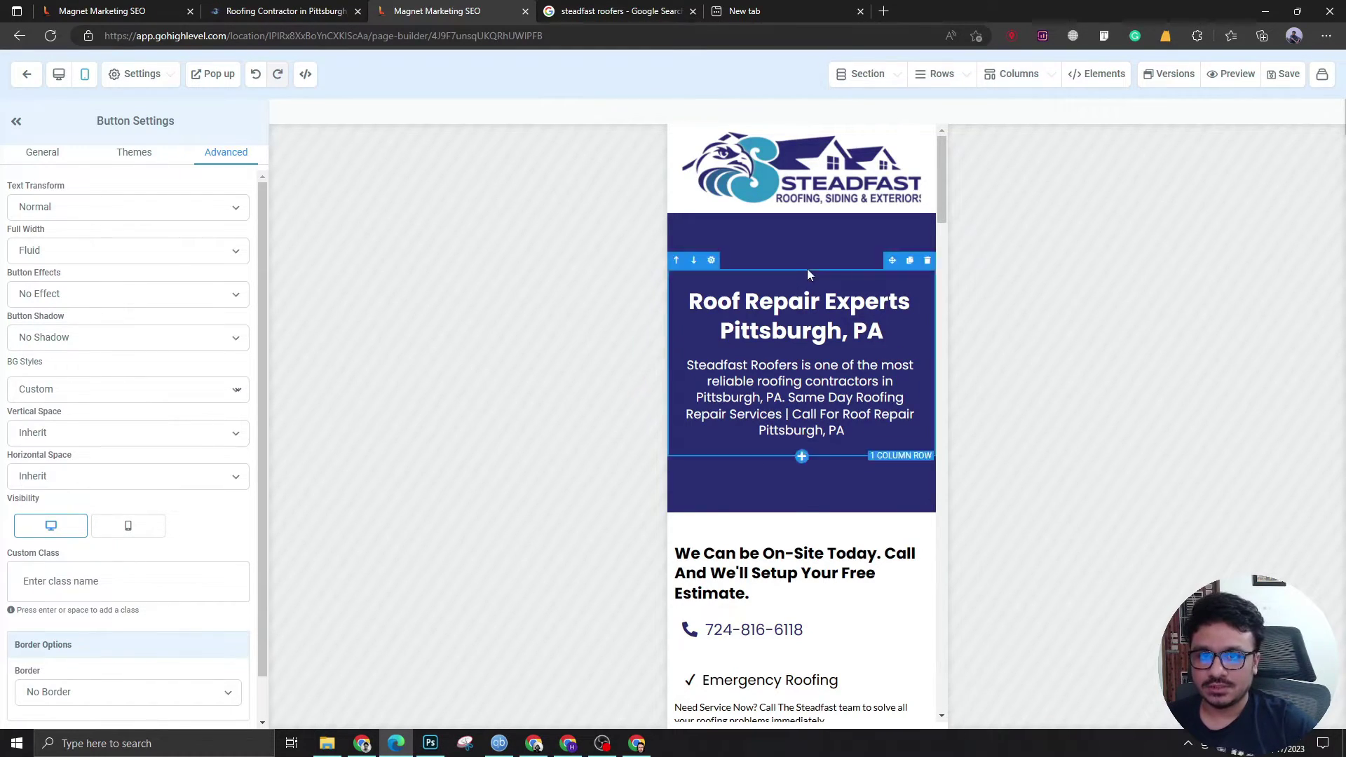
click(59, 75)
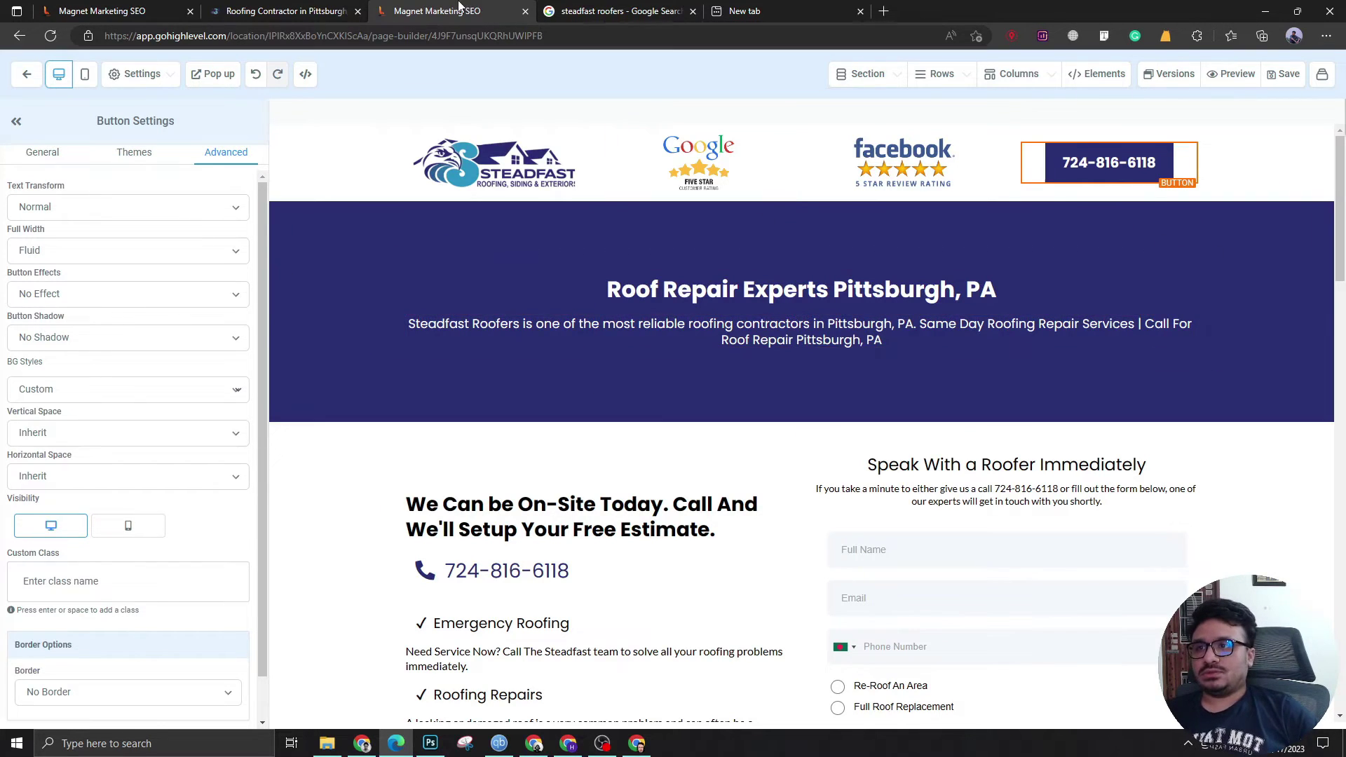
click(284, 11)
key(ctrl+w)
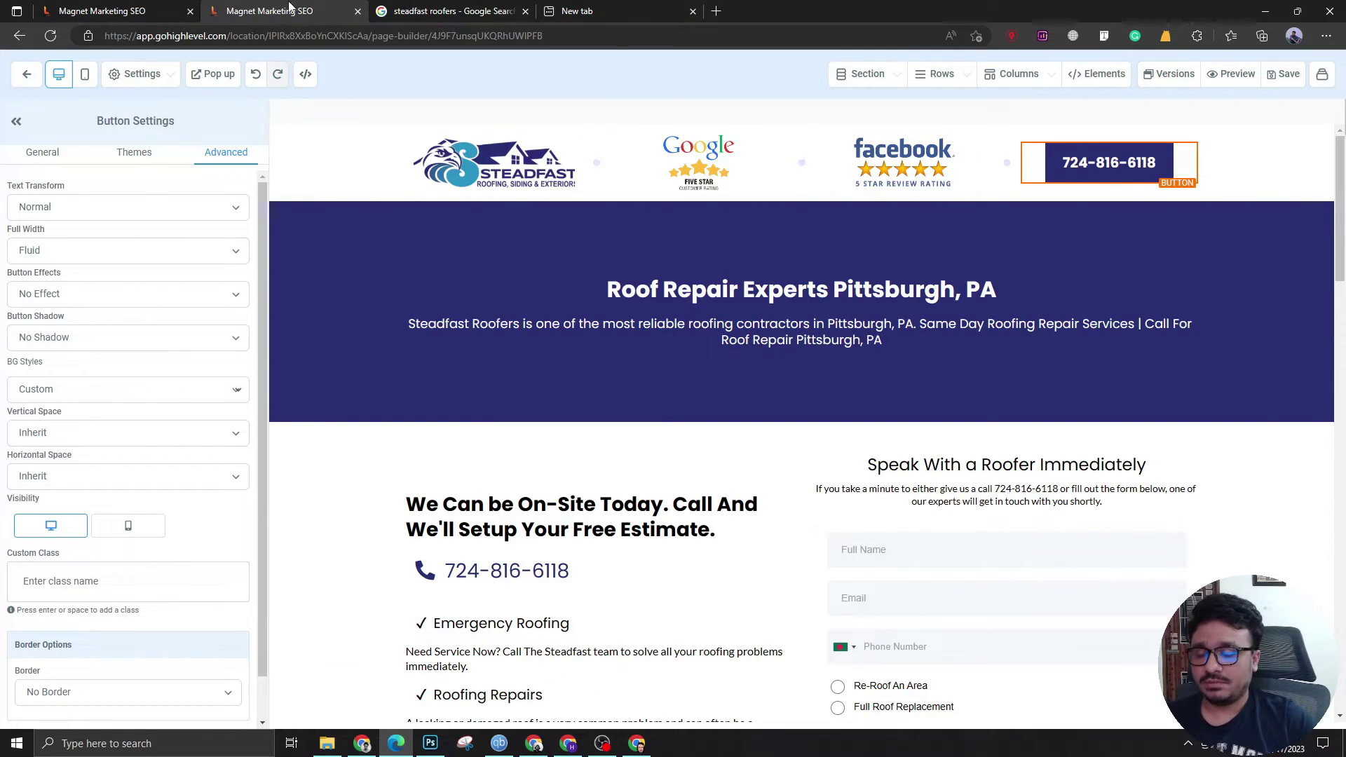
click(168, 11)
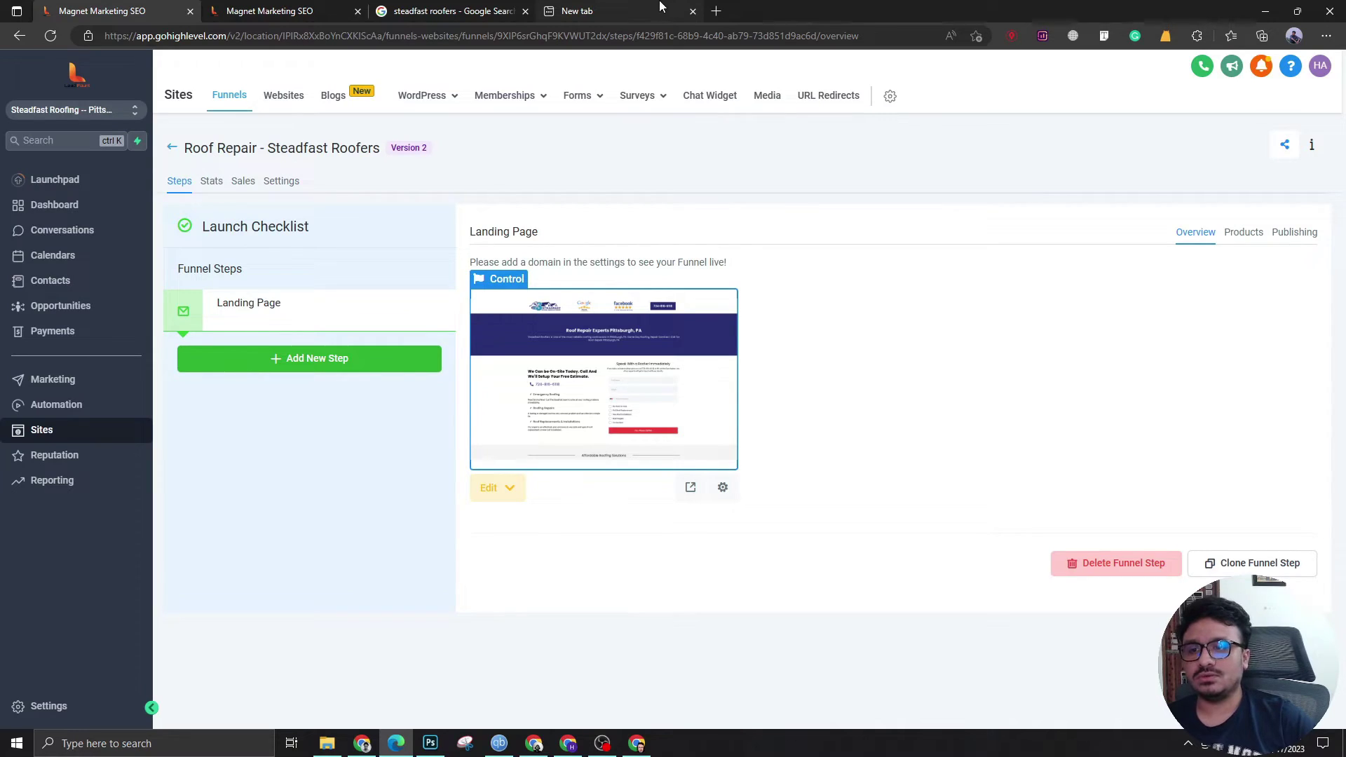
mouse_move(663, 11)
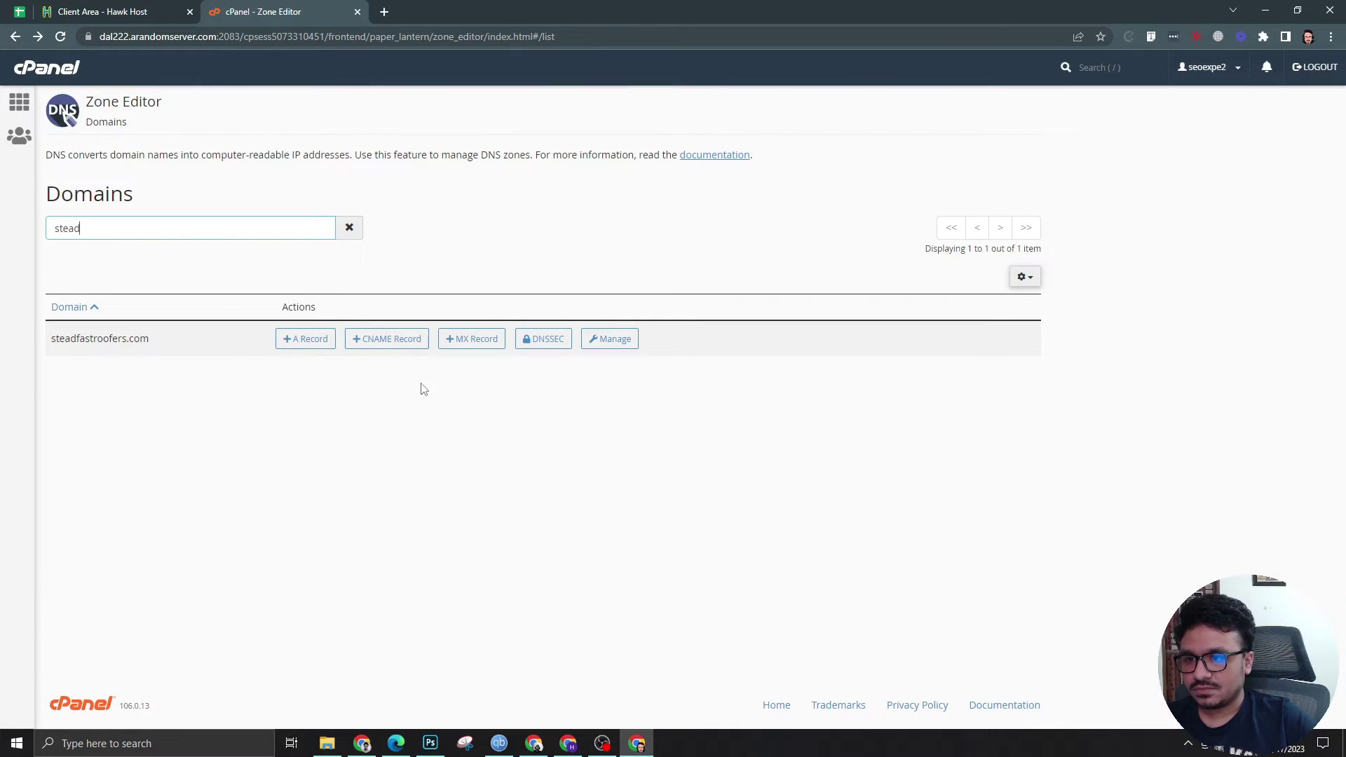
In the cPanel Zone Editor, start a new A record named go.steadfastroofers.com in the steadfastroofers.com zone.
click(614, 339)
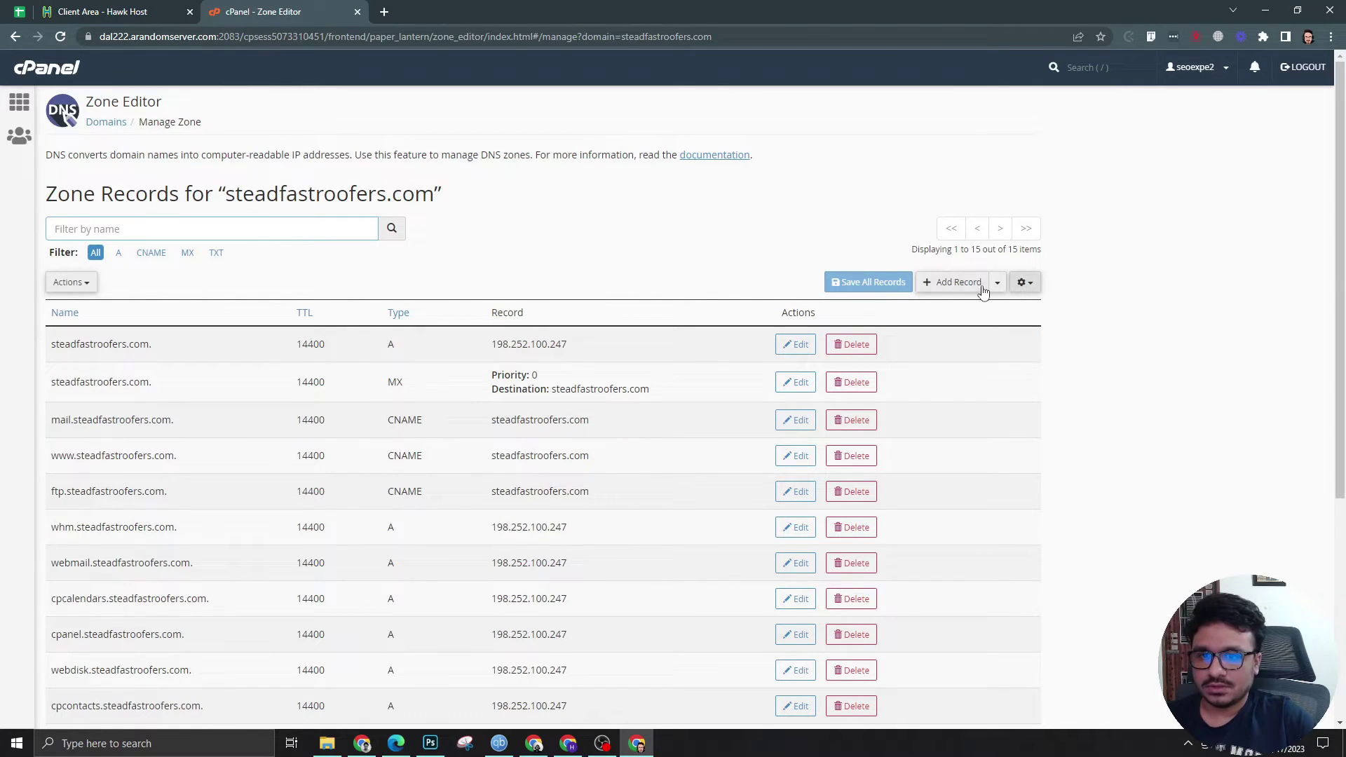
click(959, 282)
click(194, 350)
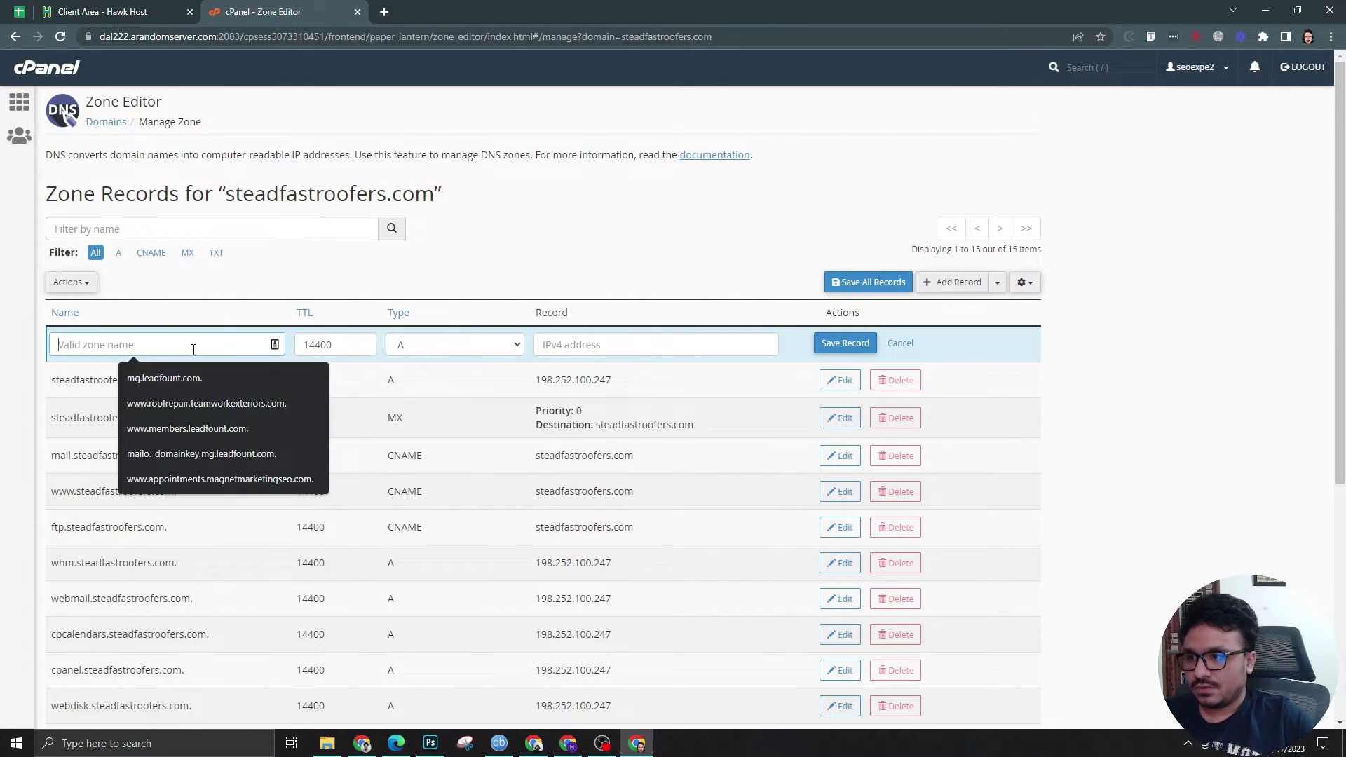
text(go.steadfastroofers.com)
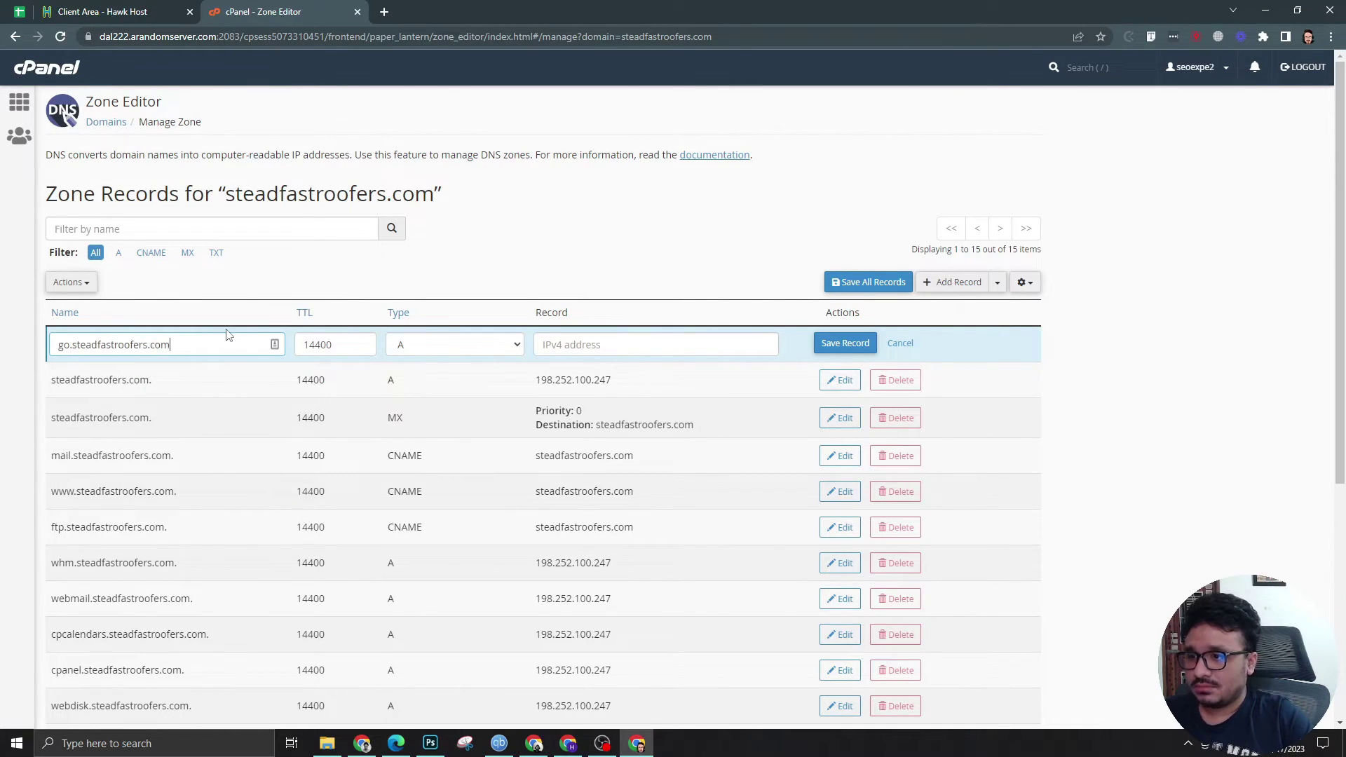
click(387, 348)
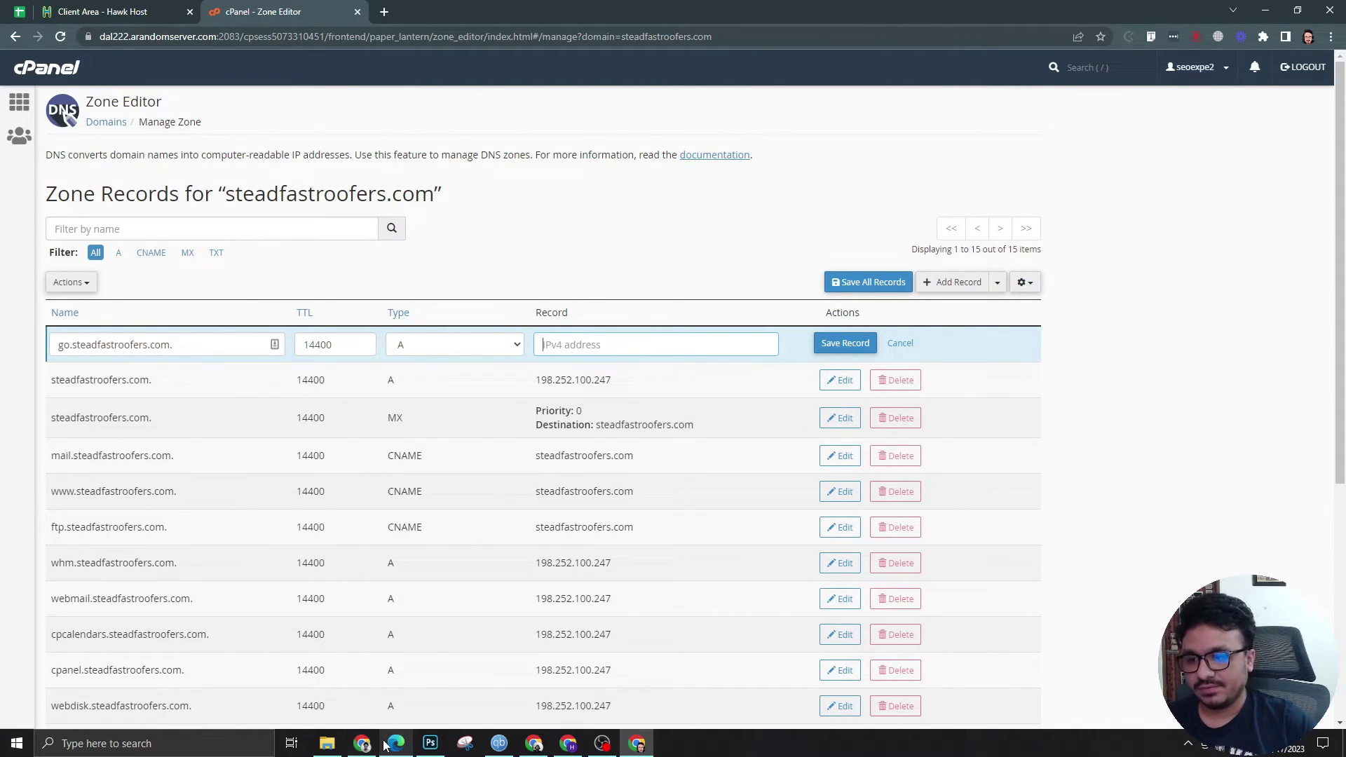
Switch to GoHighLevel, begin adding a new domain in the account settings and copy the A record address 34.68.234.4 from its note.
click(407, 745)
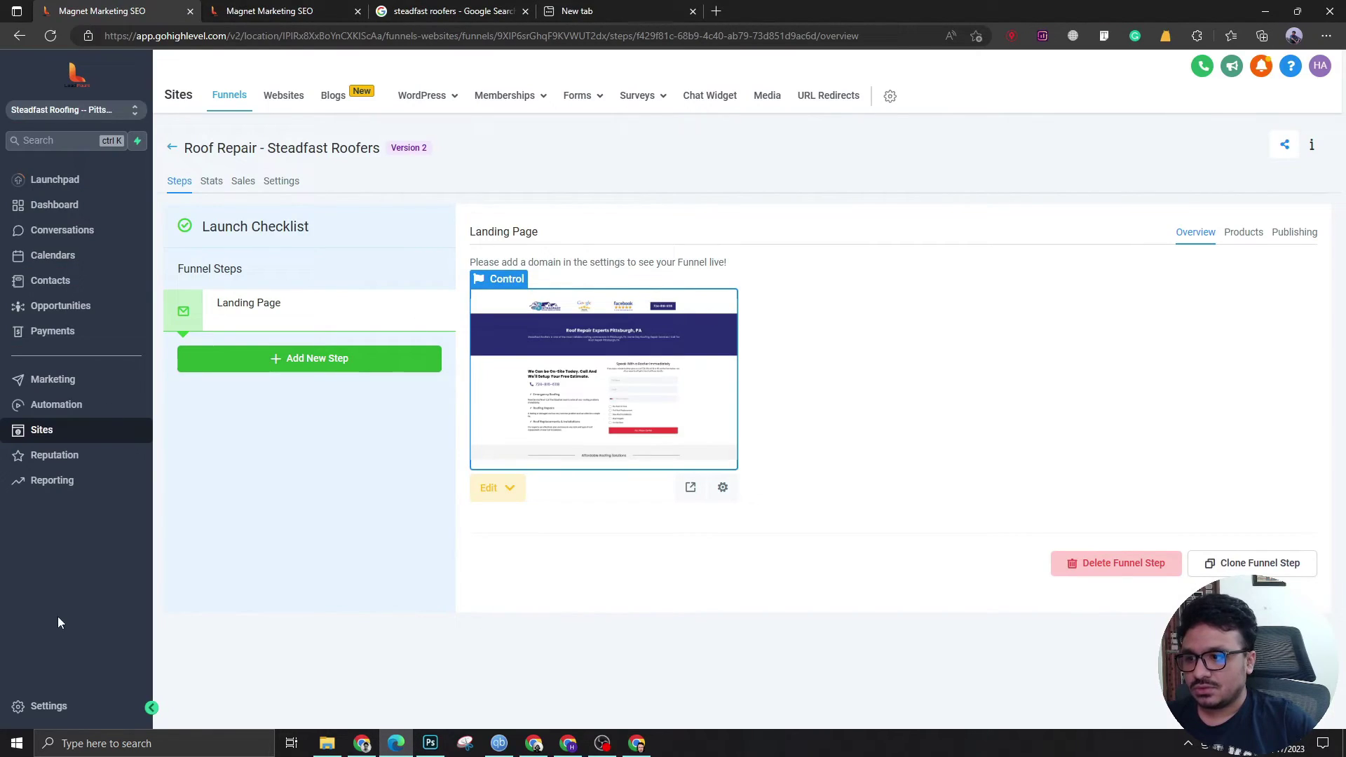
click(63, 706)
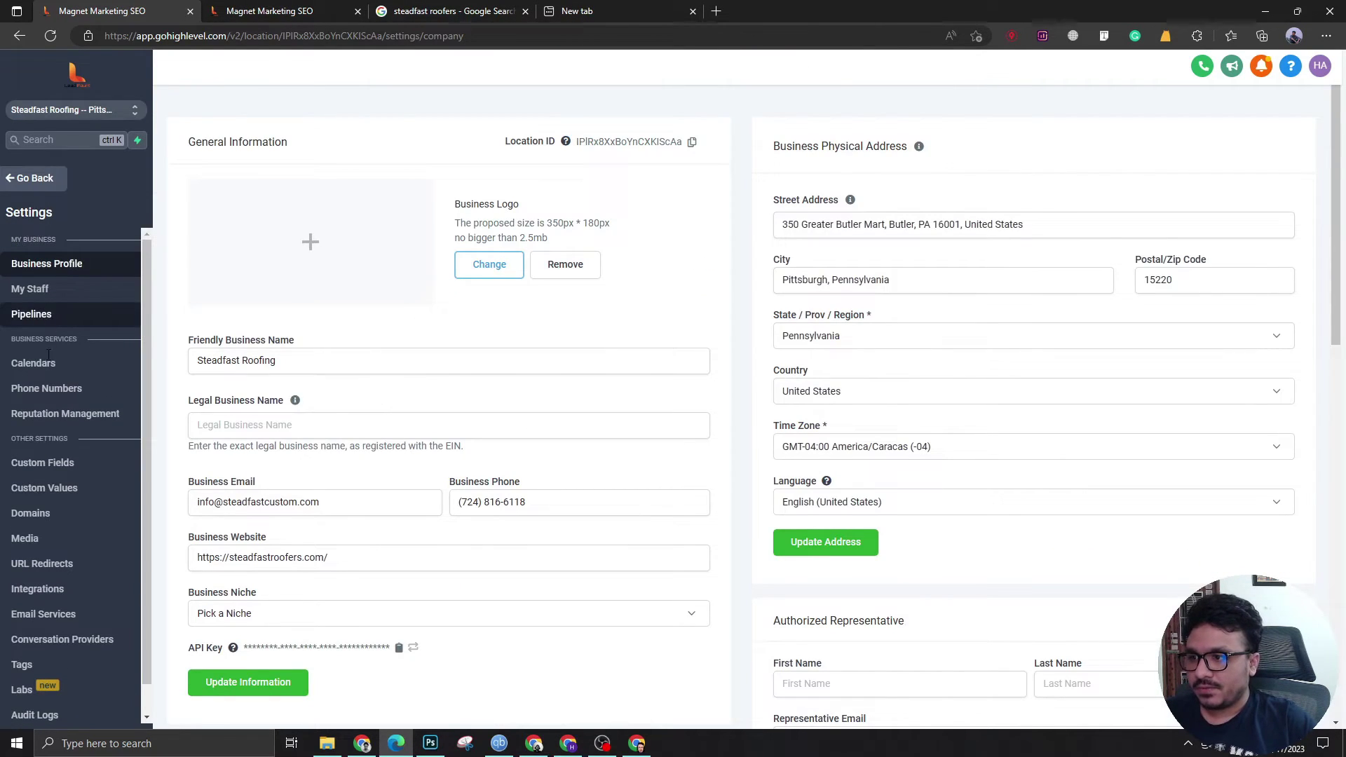
click(42, 522)
click(1255, 131)
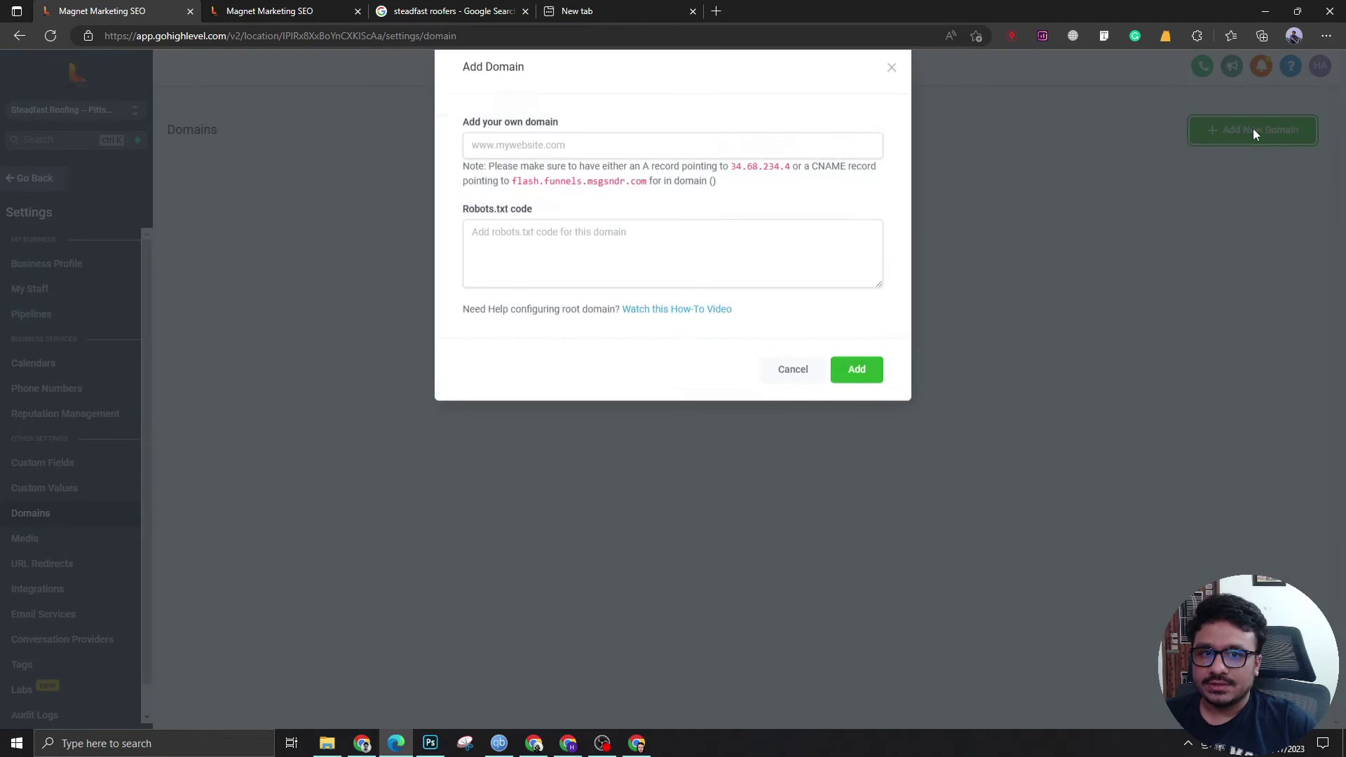
drag(729, 195, 790, 196)
key(ctrl+c)
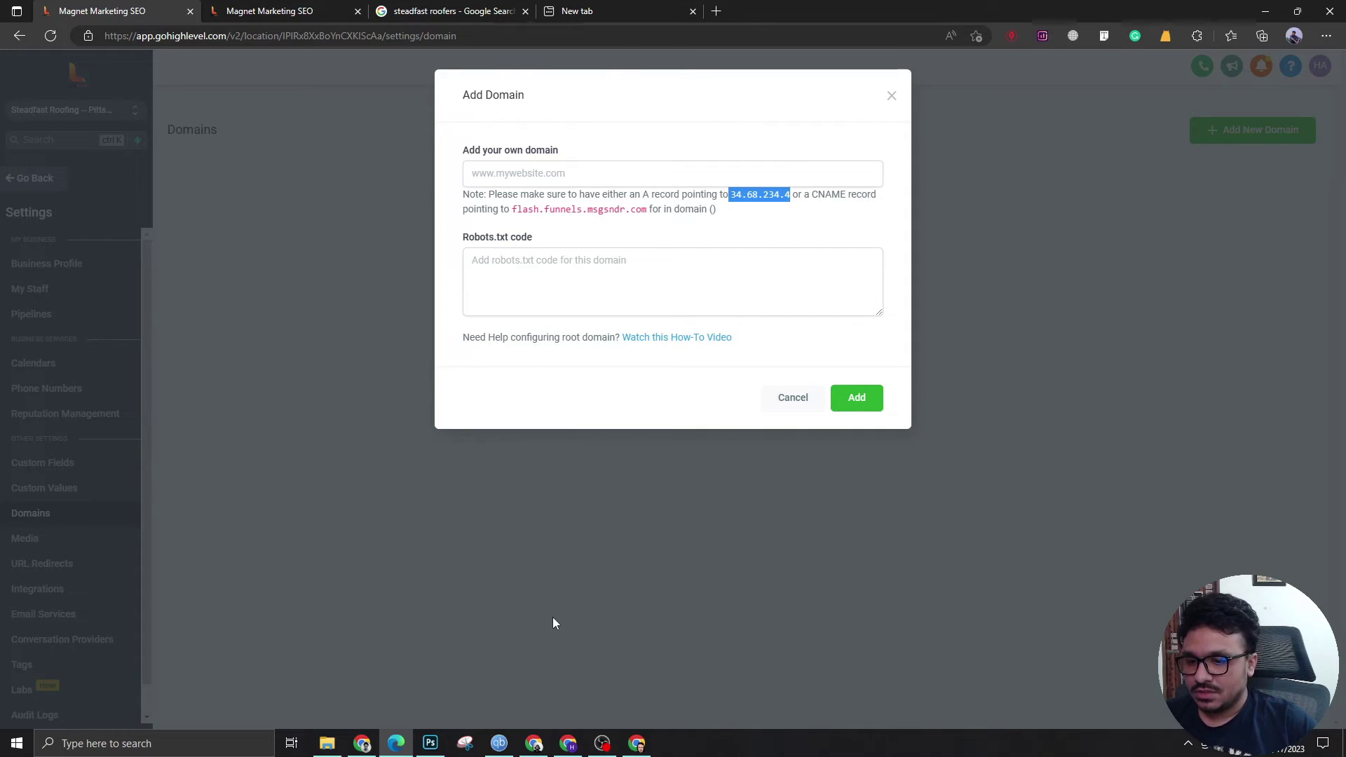
Back in cPanel, point the go.steadfastroofers.com A record to 34.68.234.4 and save the record.
click(645, 745)
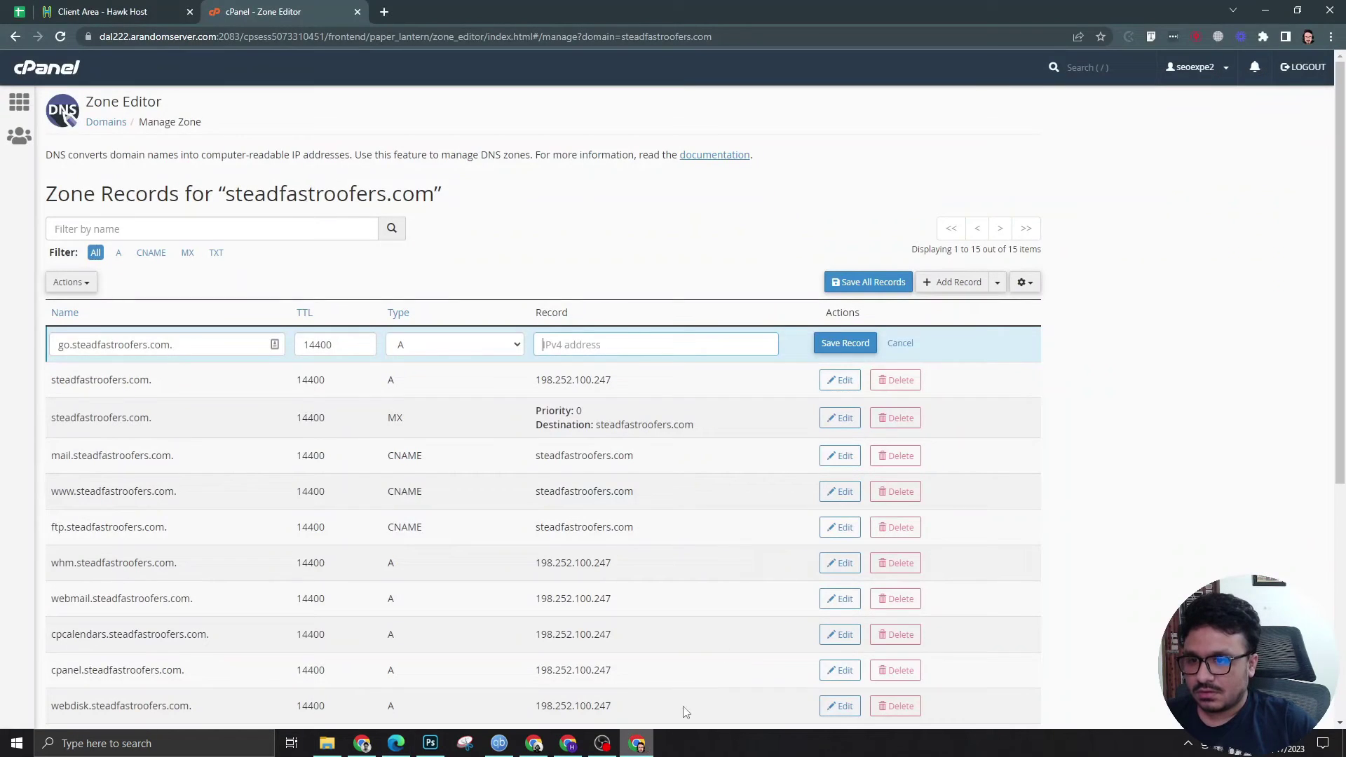
key(ctrl+v)
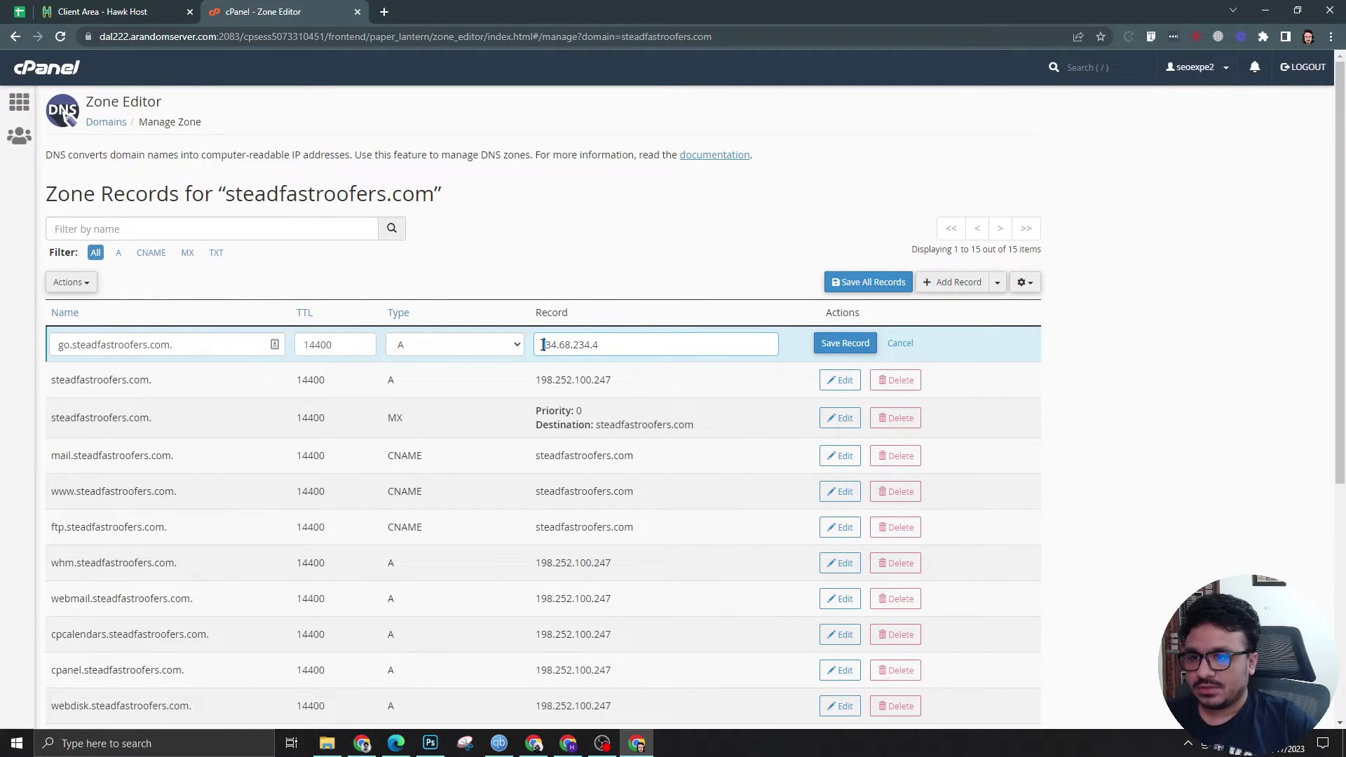
key(Delete)
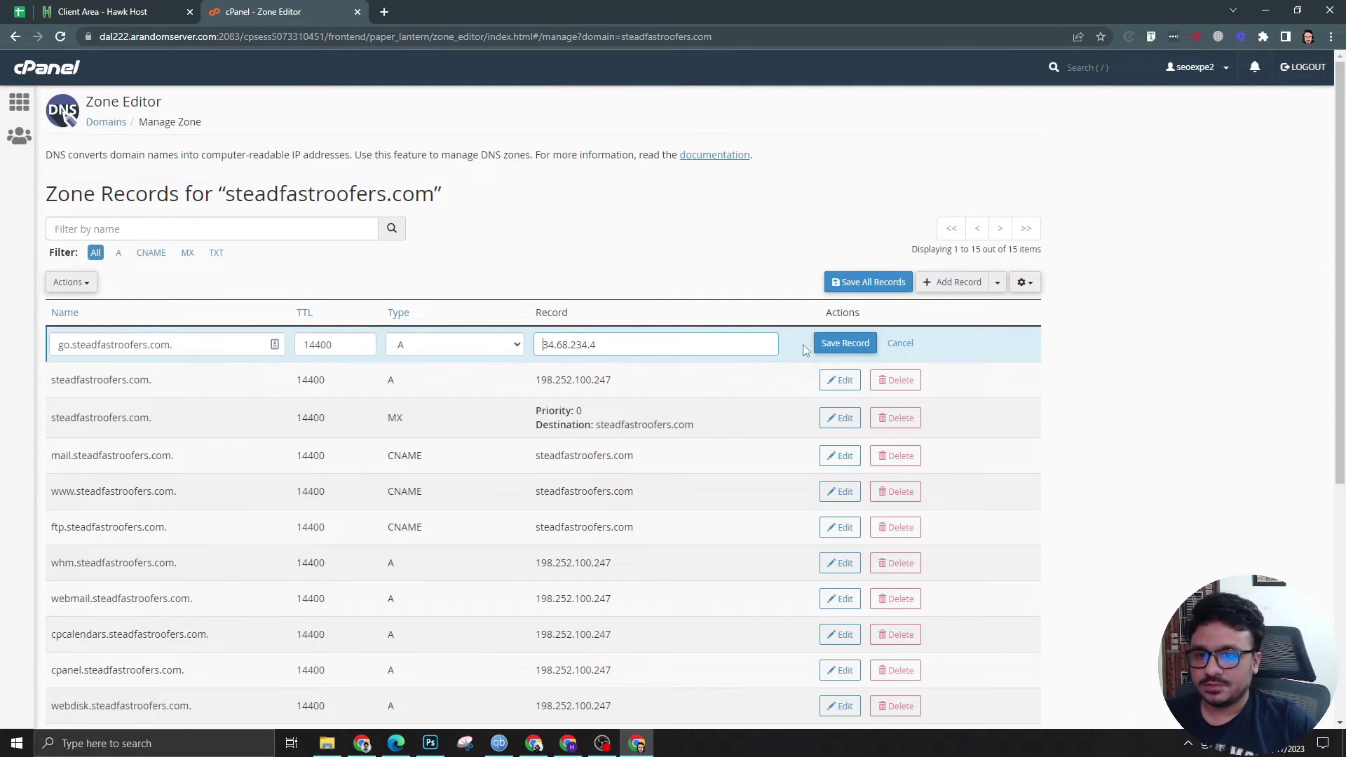
click(833, 343)
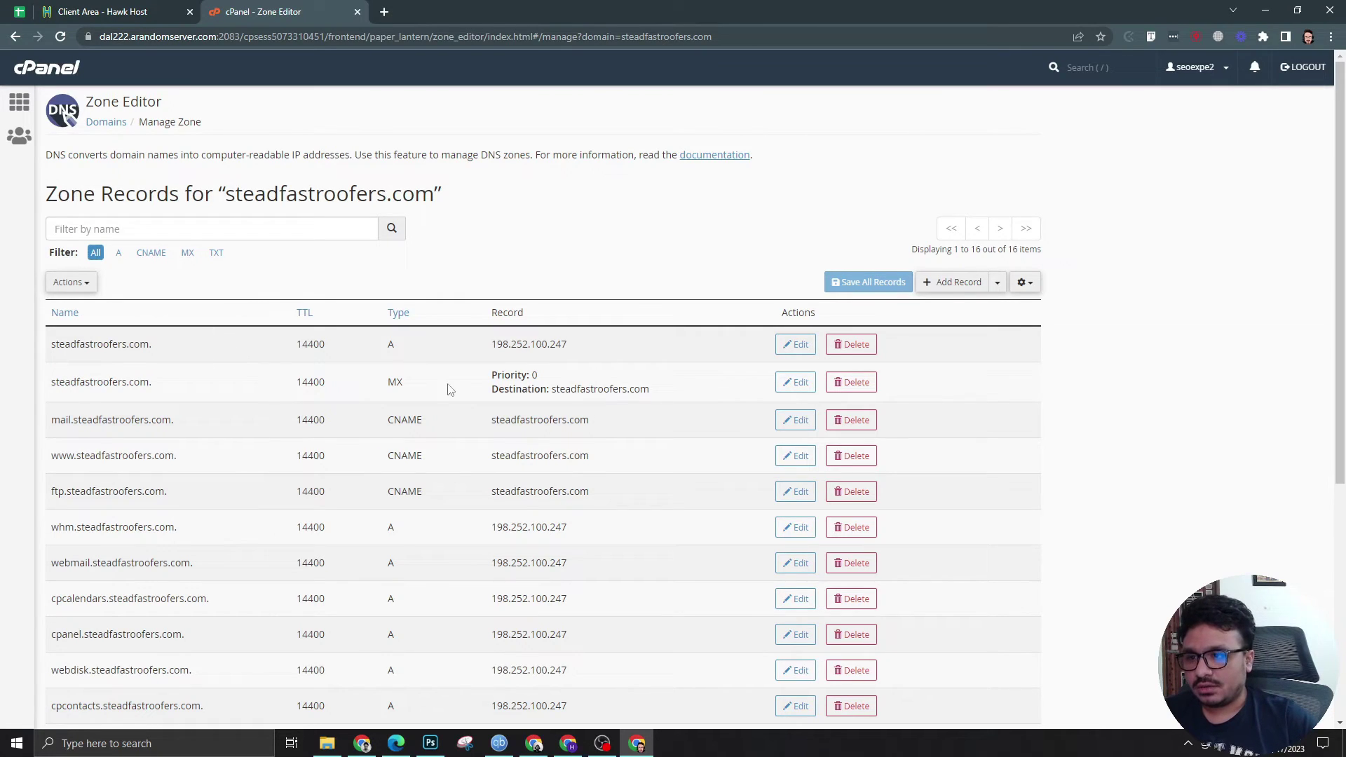
Copy the name go.steadfastroofers.com, without the trailing dot, from the new A record at the end of the zone list.
scroll(435, 466, down, 5)
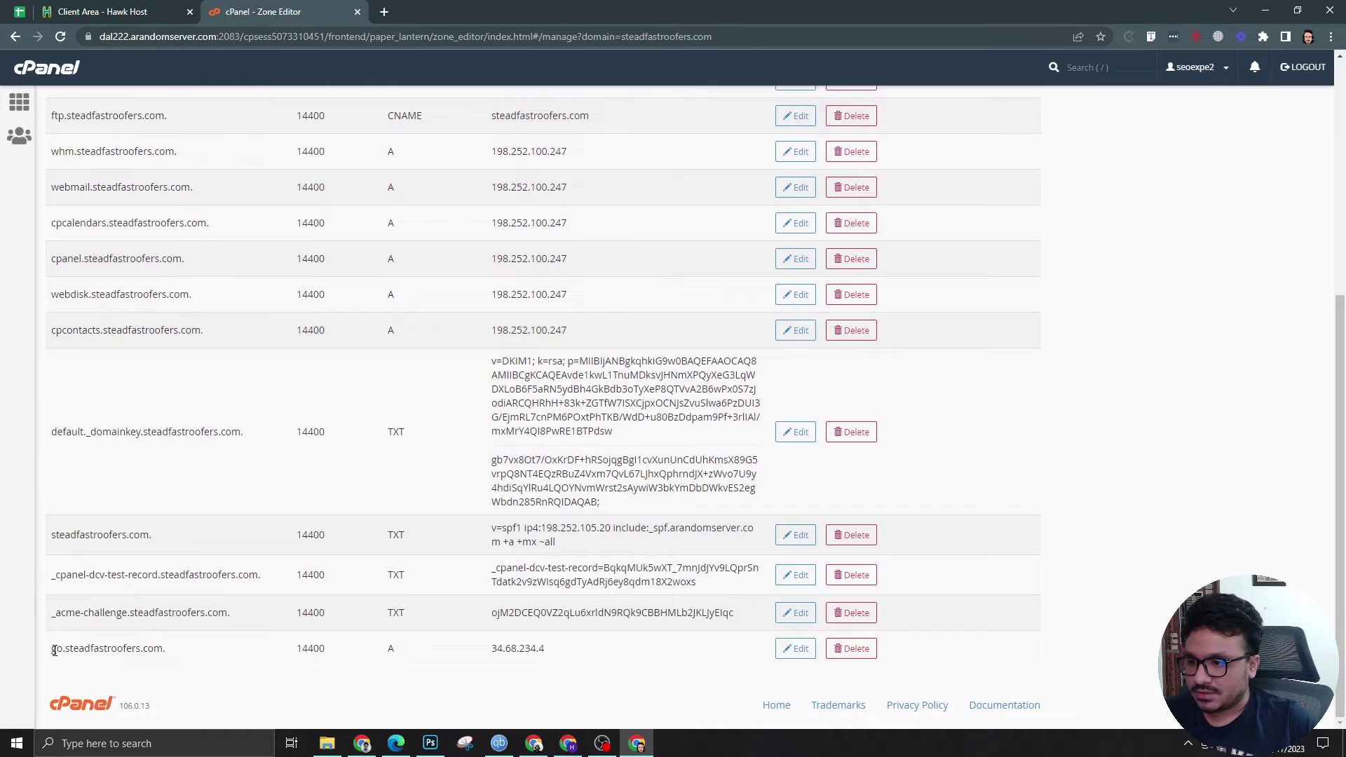
drag(51, 647, 163, 647)
key(ctrl+c)
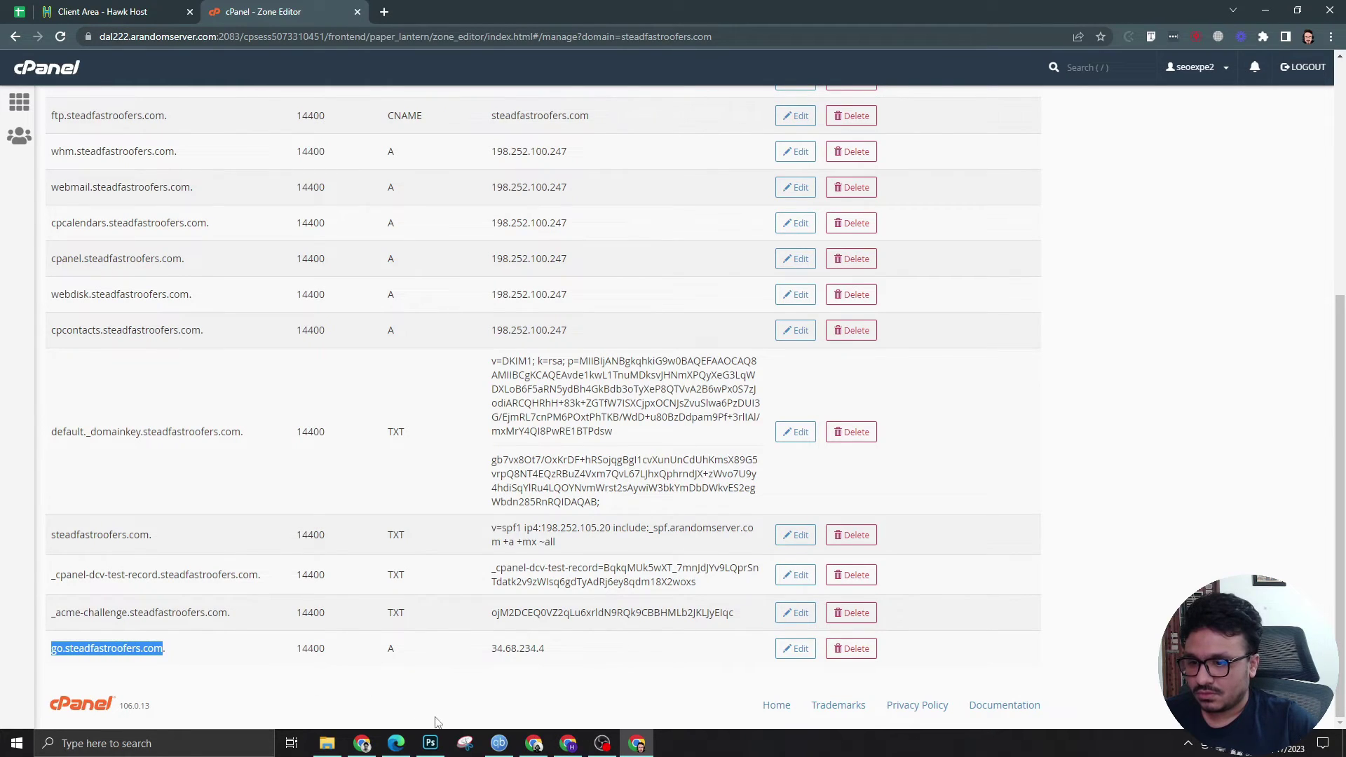
Switch to GoHighLevel and add the copied name go.steadfastroofers.com as a new domain.
click(396, 743)
click(577, 175)
key(ctrl+v)
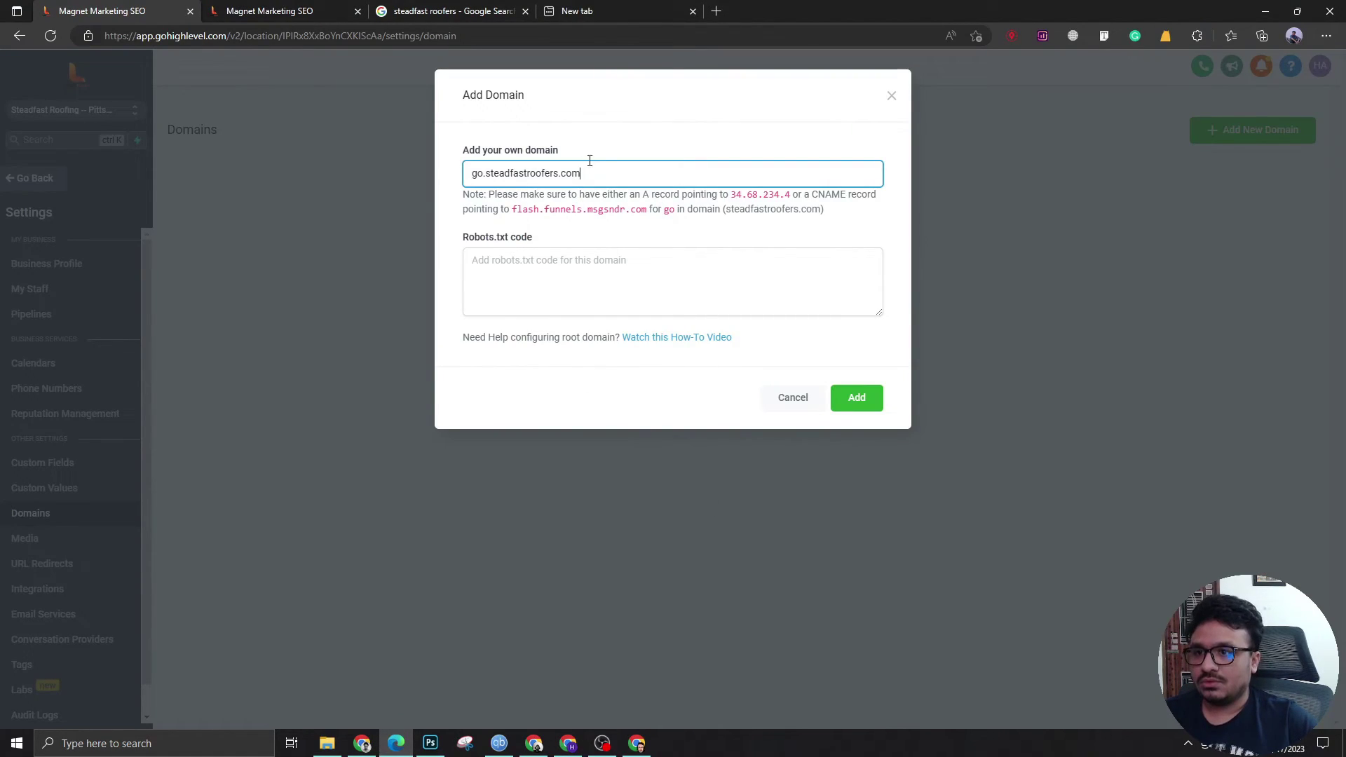
click(855, 406)
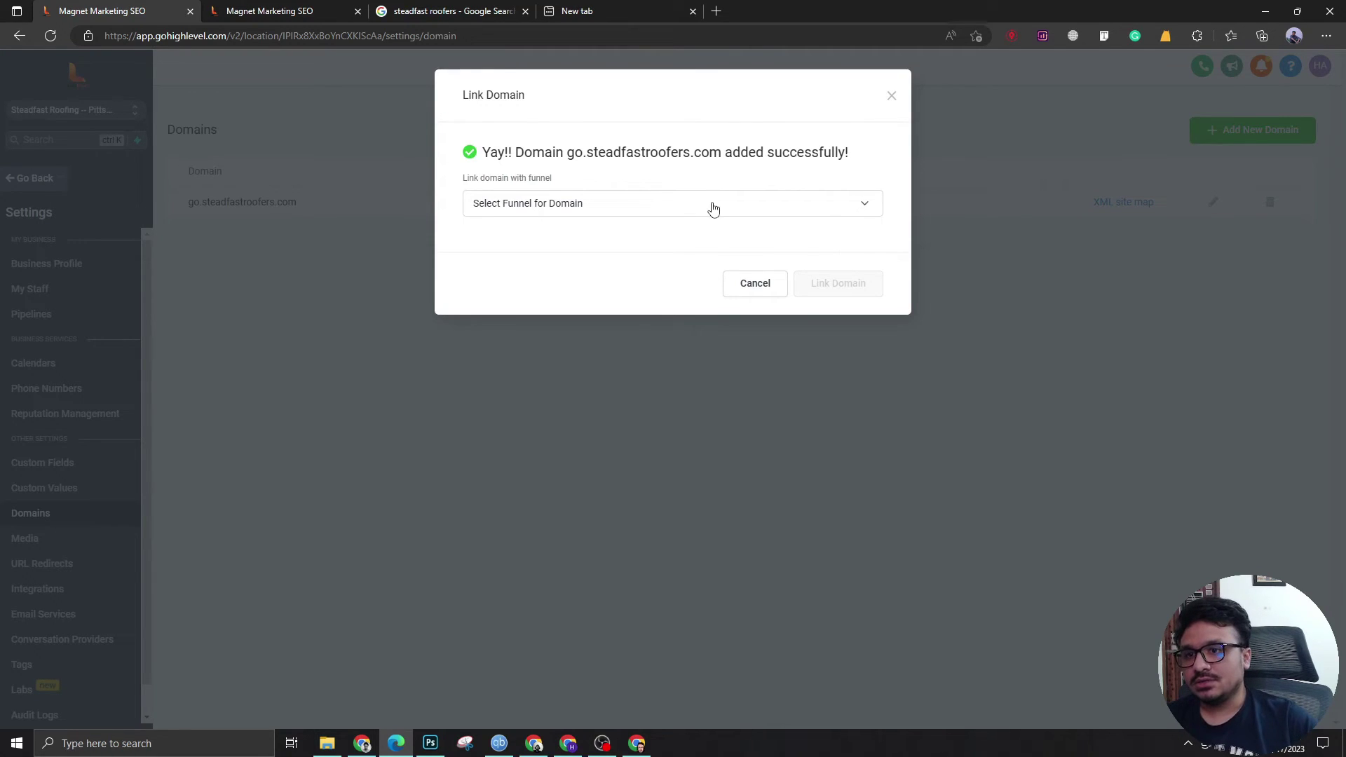
Link the new domain to the Roof Repair - Steadfast Roofers funnel with Landing Page as its default funnel step.
click(712, 205)
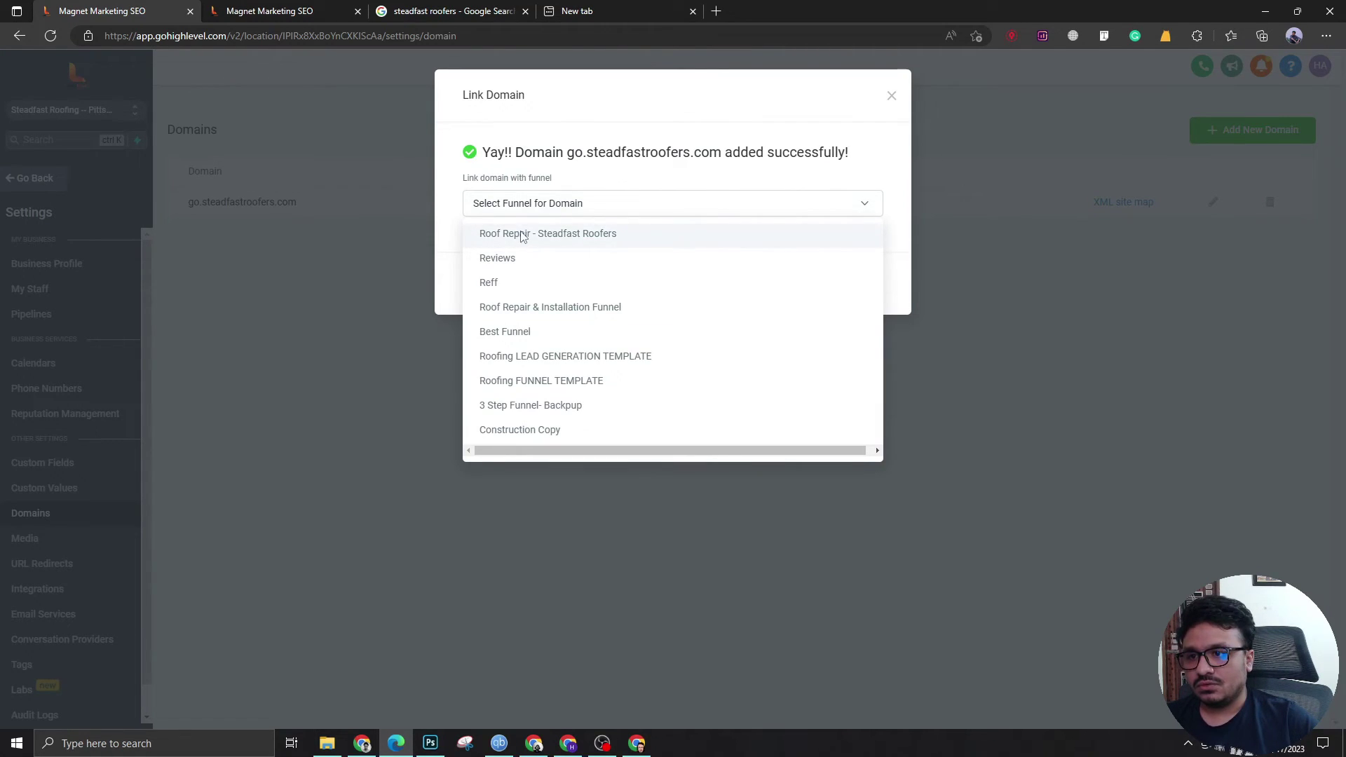
click(518, 234)
click(574, 272)
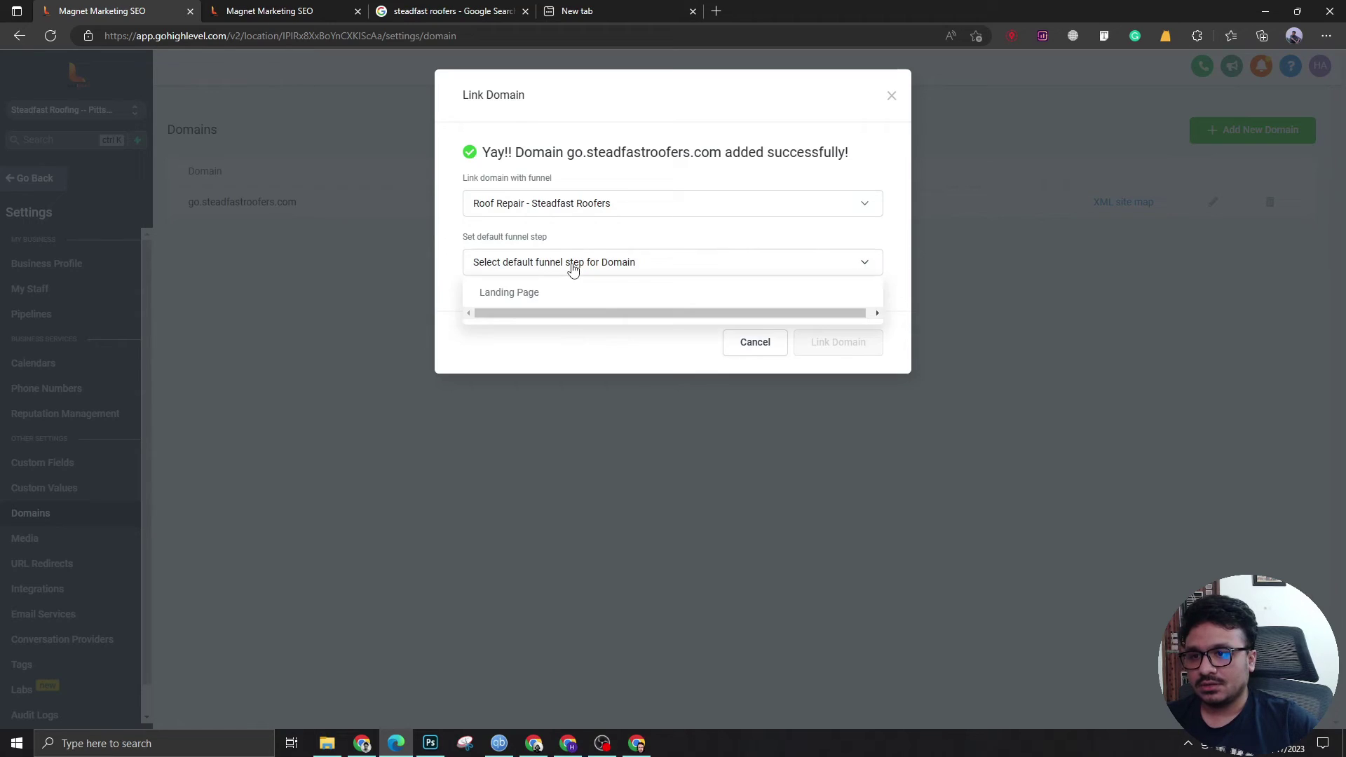
click(505, 301)
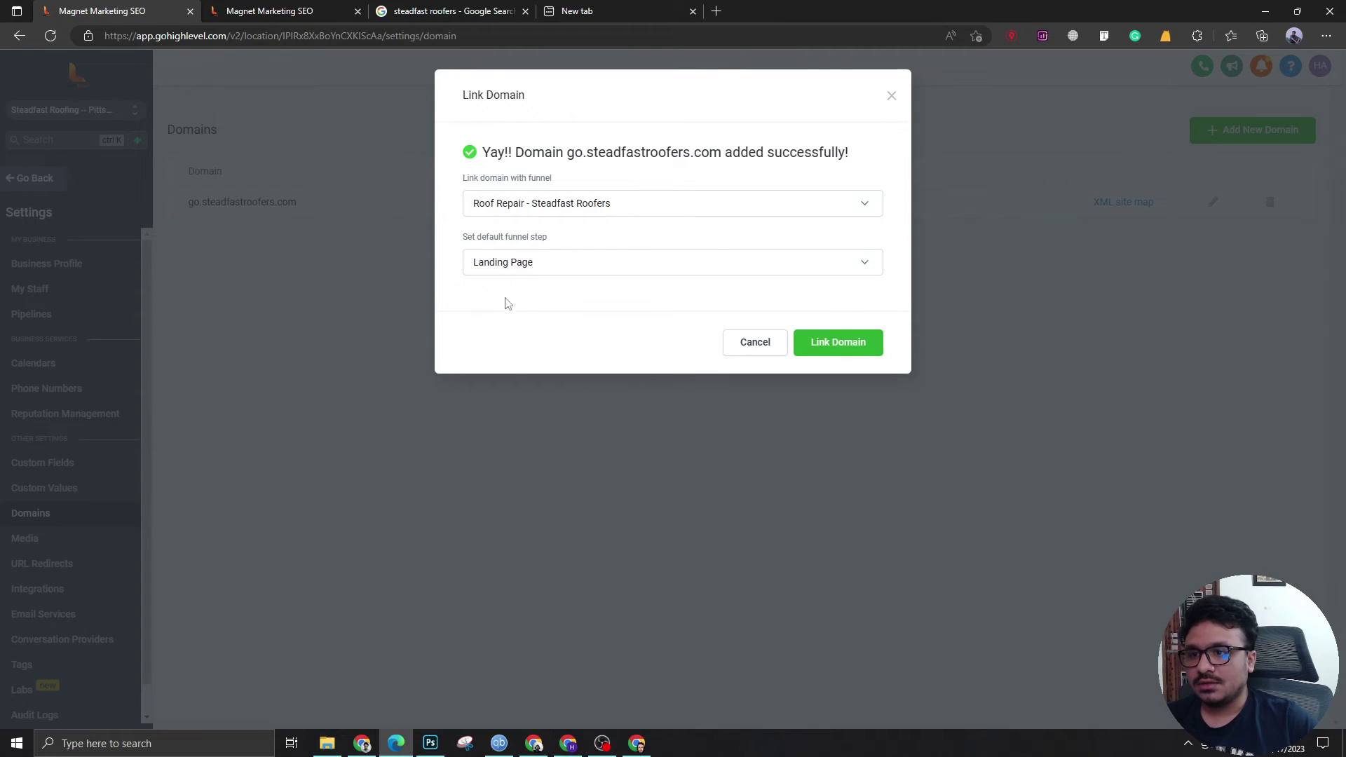
click(844, 346)
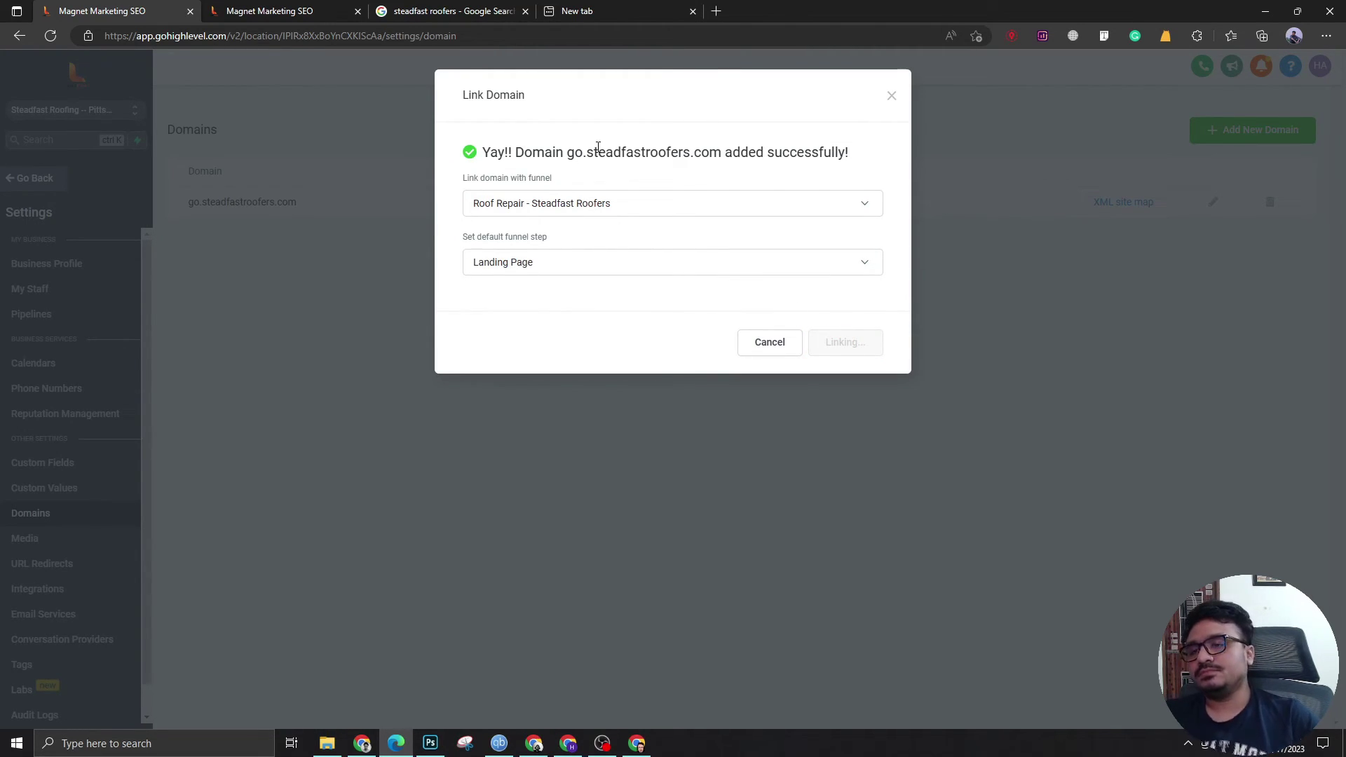
Load go.steadfastroofers.com in a new browser tab, proceed past the browser's privacy warning to the site, and reload the page.
click(716, 11)
key(ctrl+v)
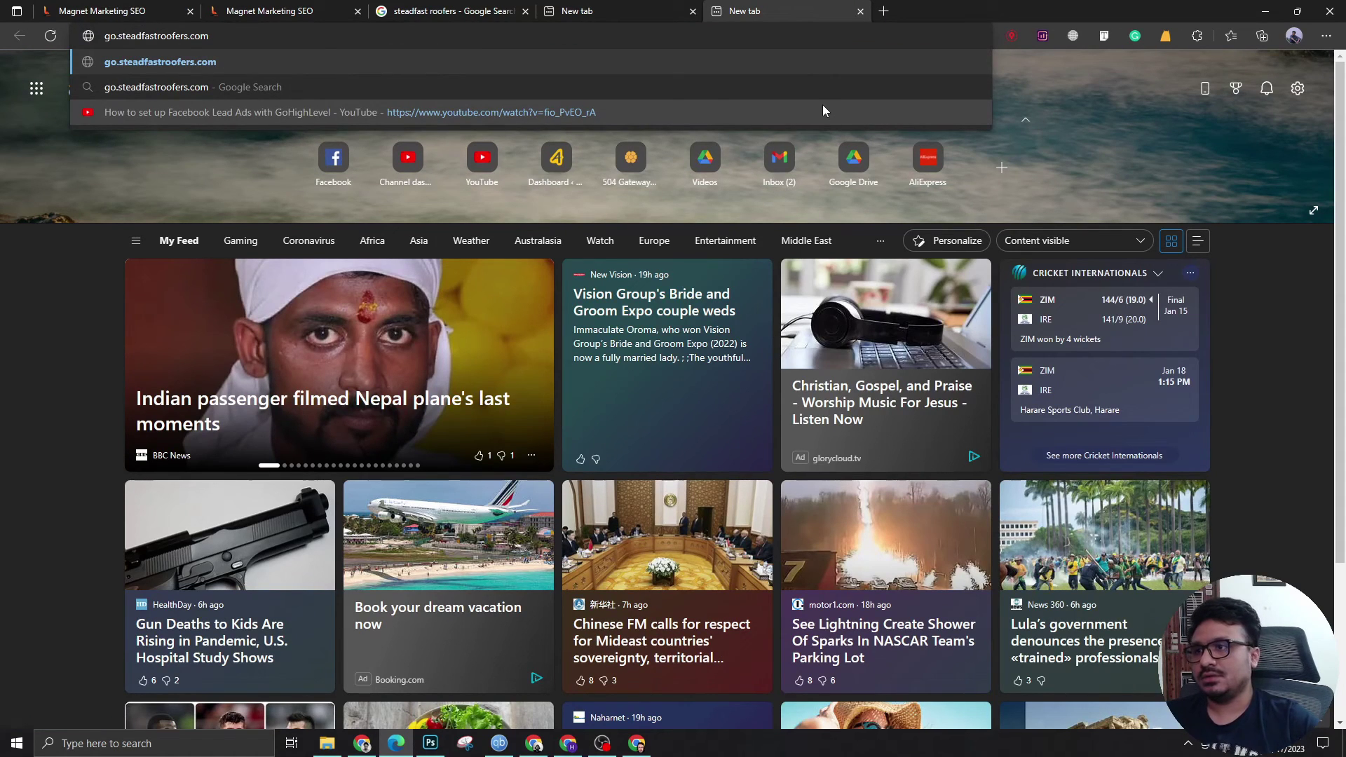
key(Return)
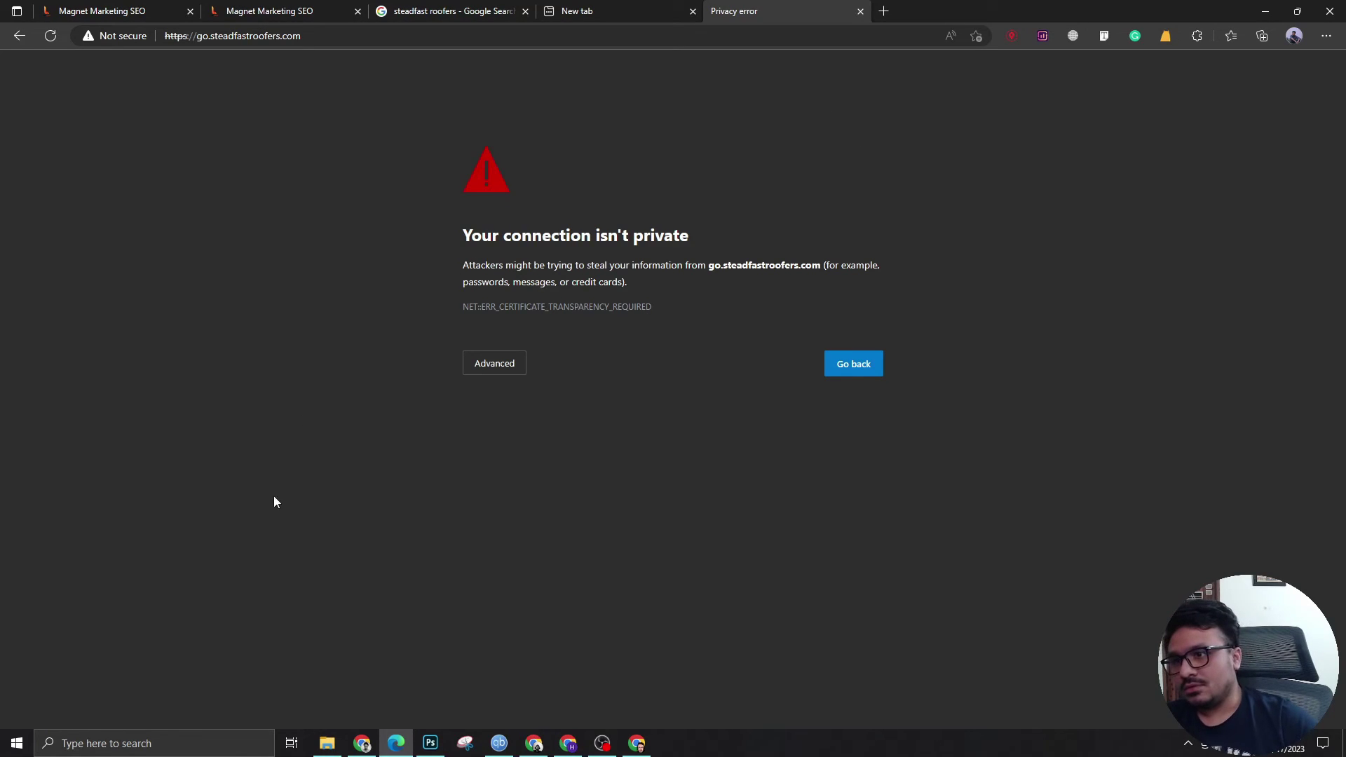
click(482, 366)
click(546, 474)
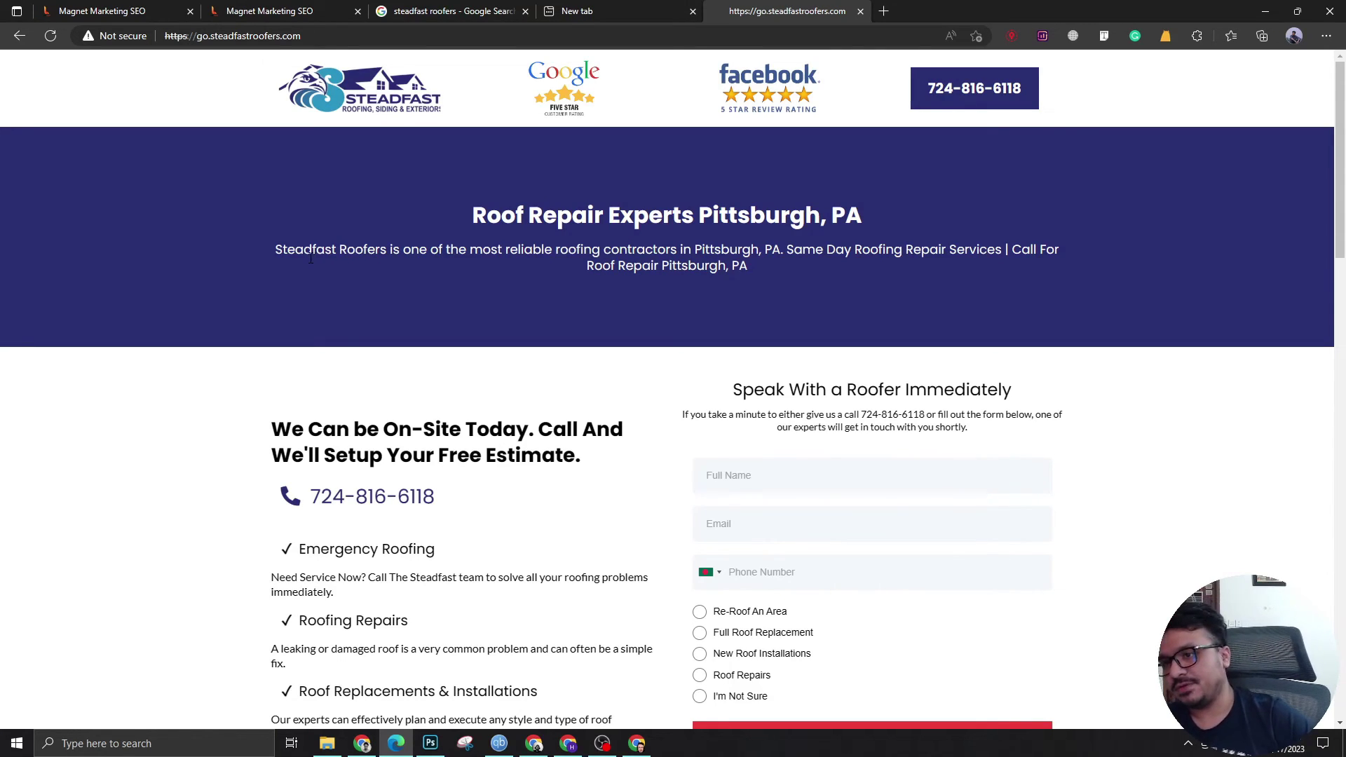
click(51, 36)
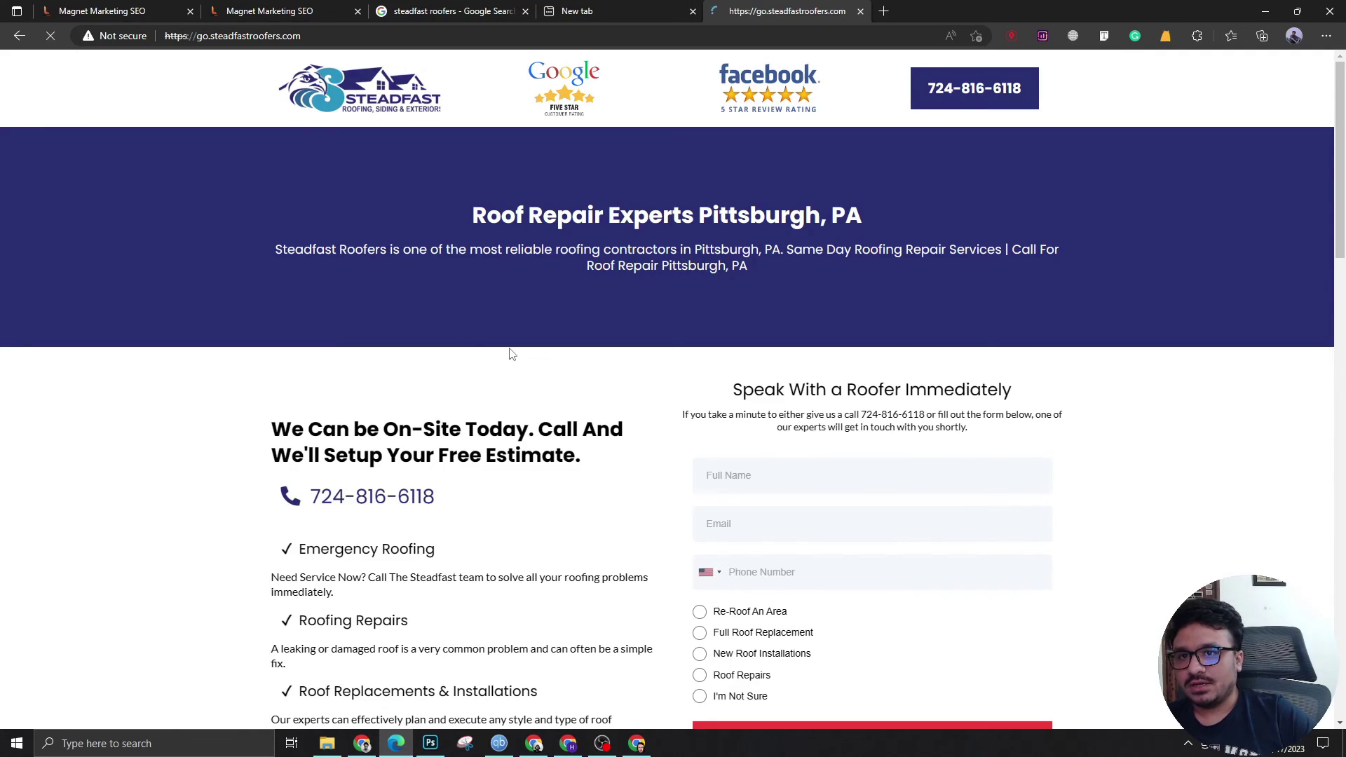
Examine the live landing page from header to footer, including the contact form, roofing services, limited-time offer, client reviews and roof inspections section.
scroll(553, 371, down, 20)
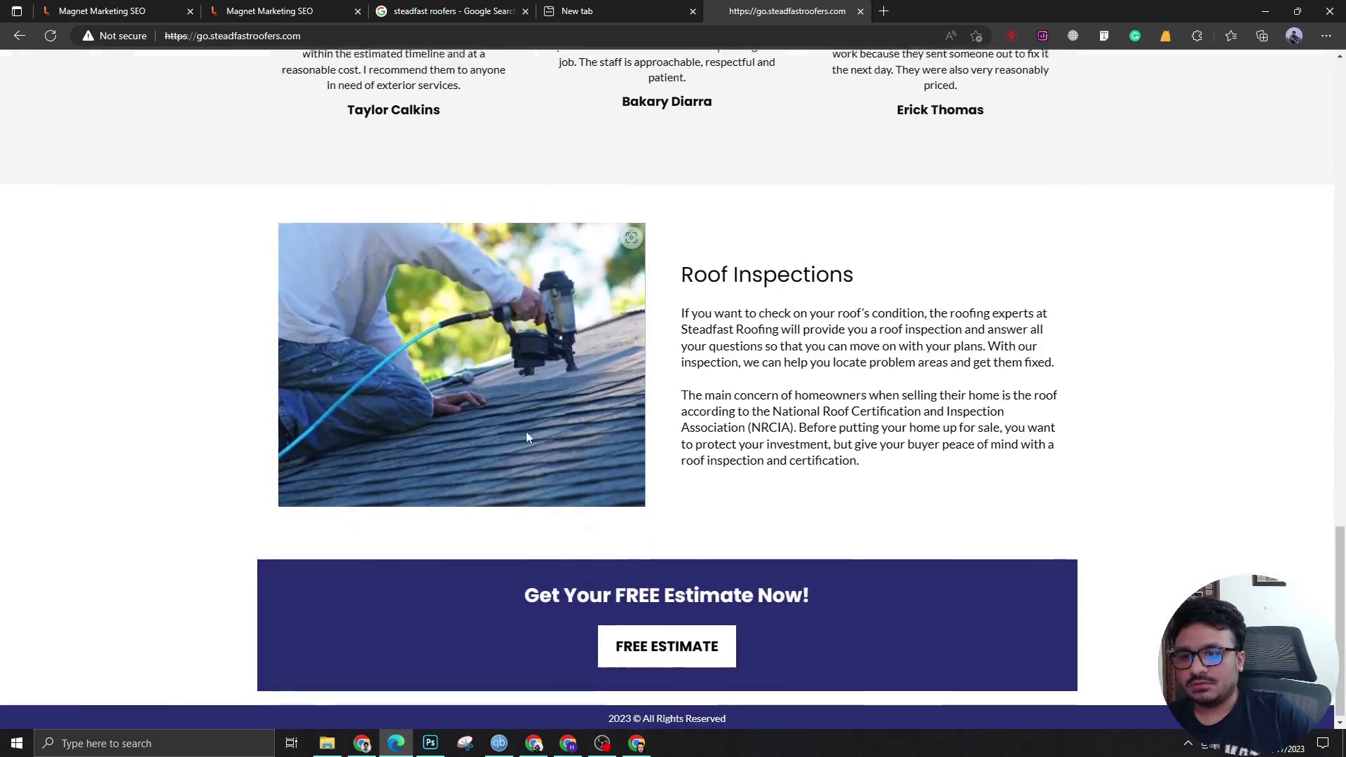
scroll(527, 438, up, 15)
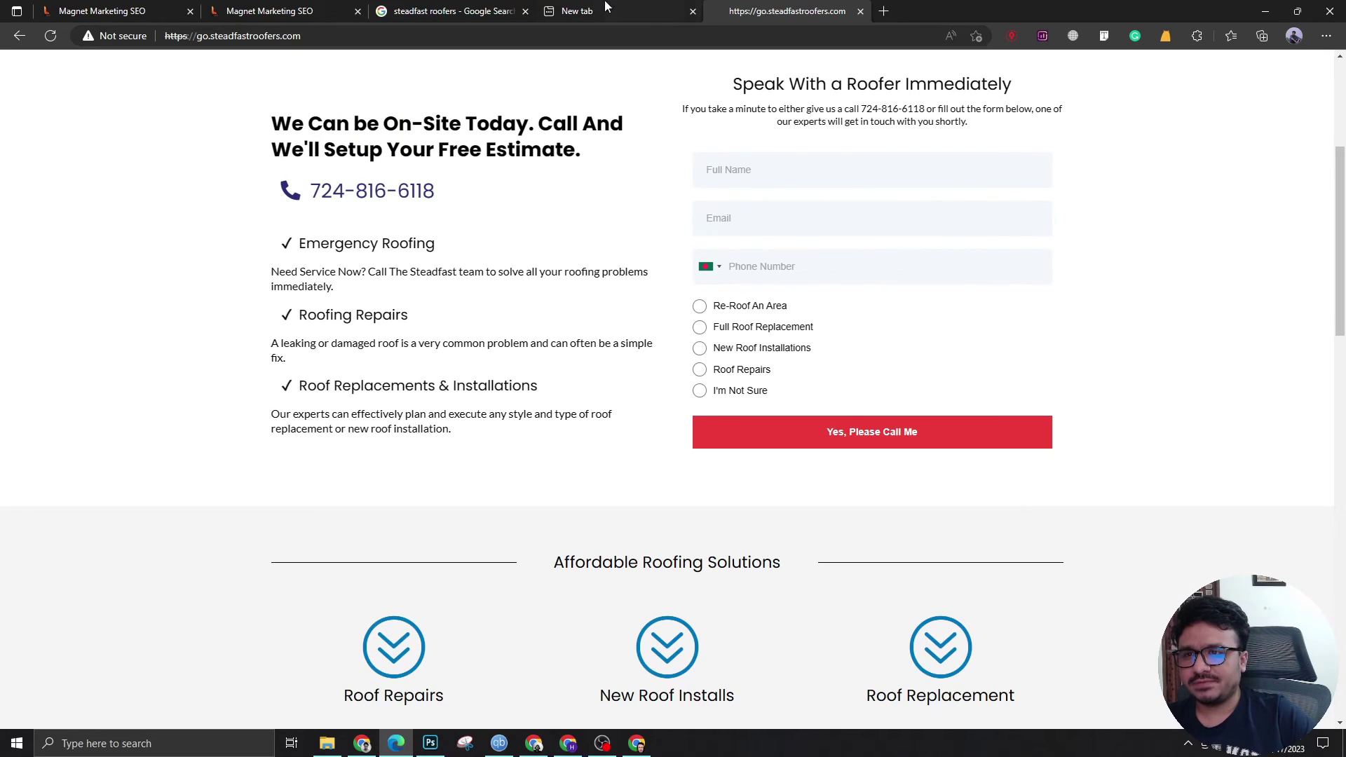
scroll(659, 364, up, 3)
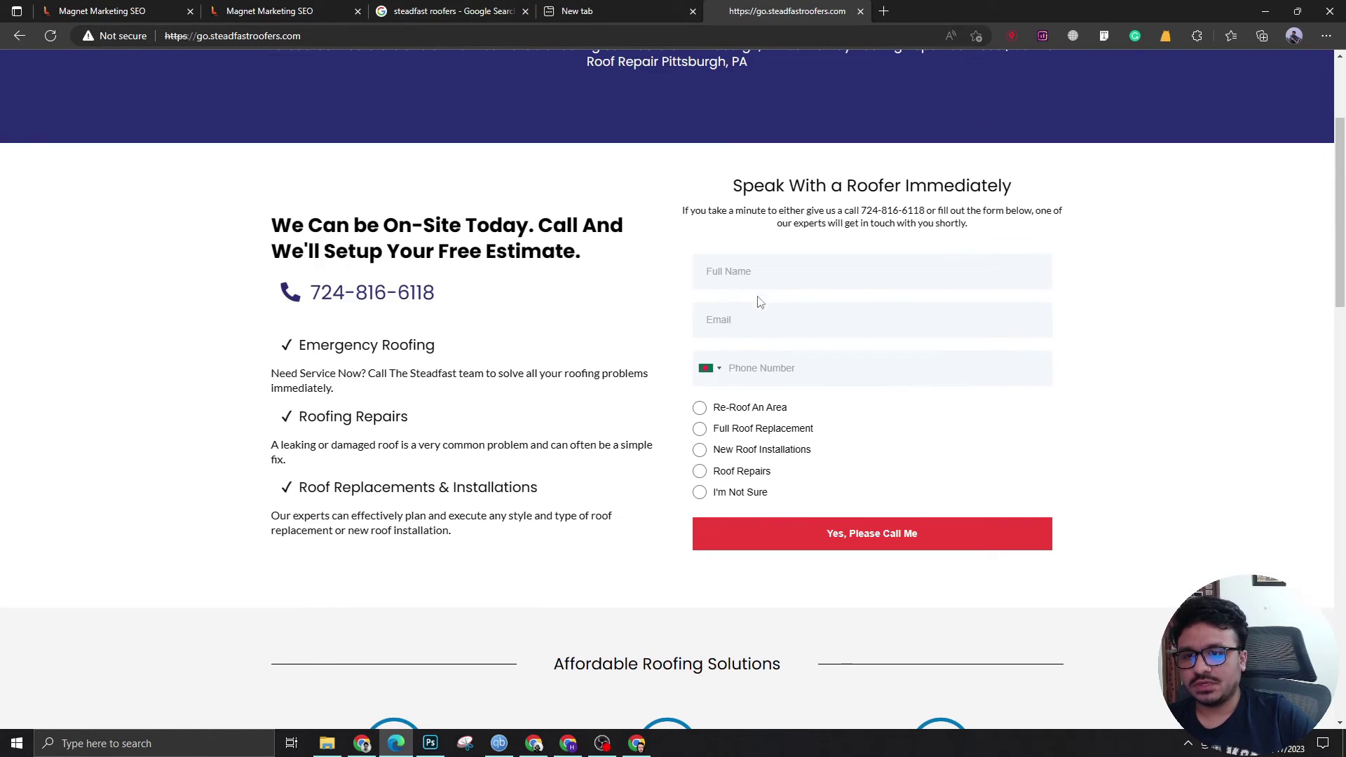
click(757, 269)
key(Escape)
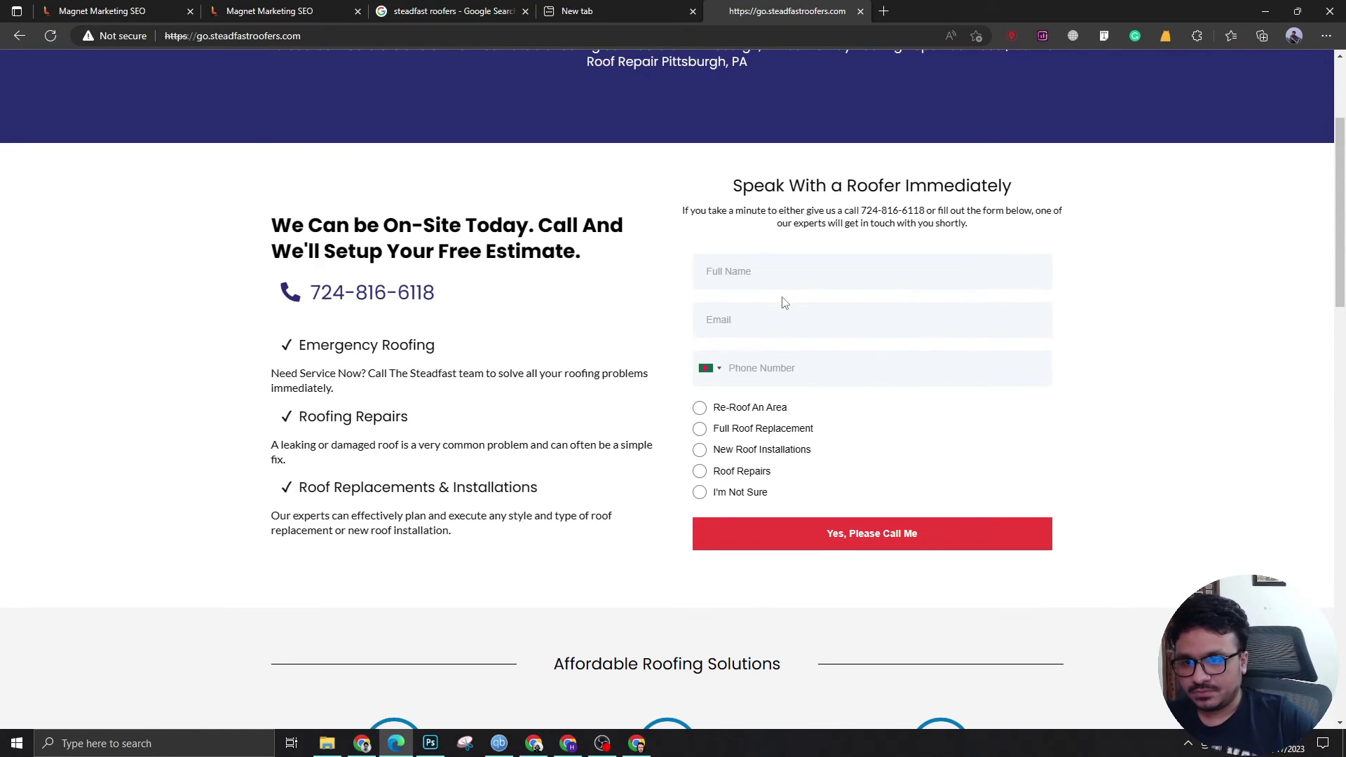
scroll(783, 303, up, 3)
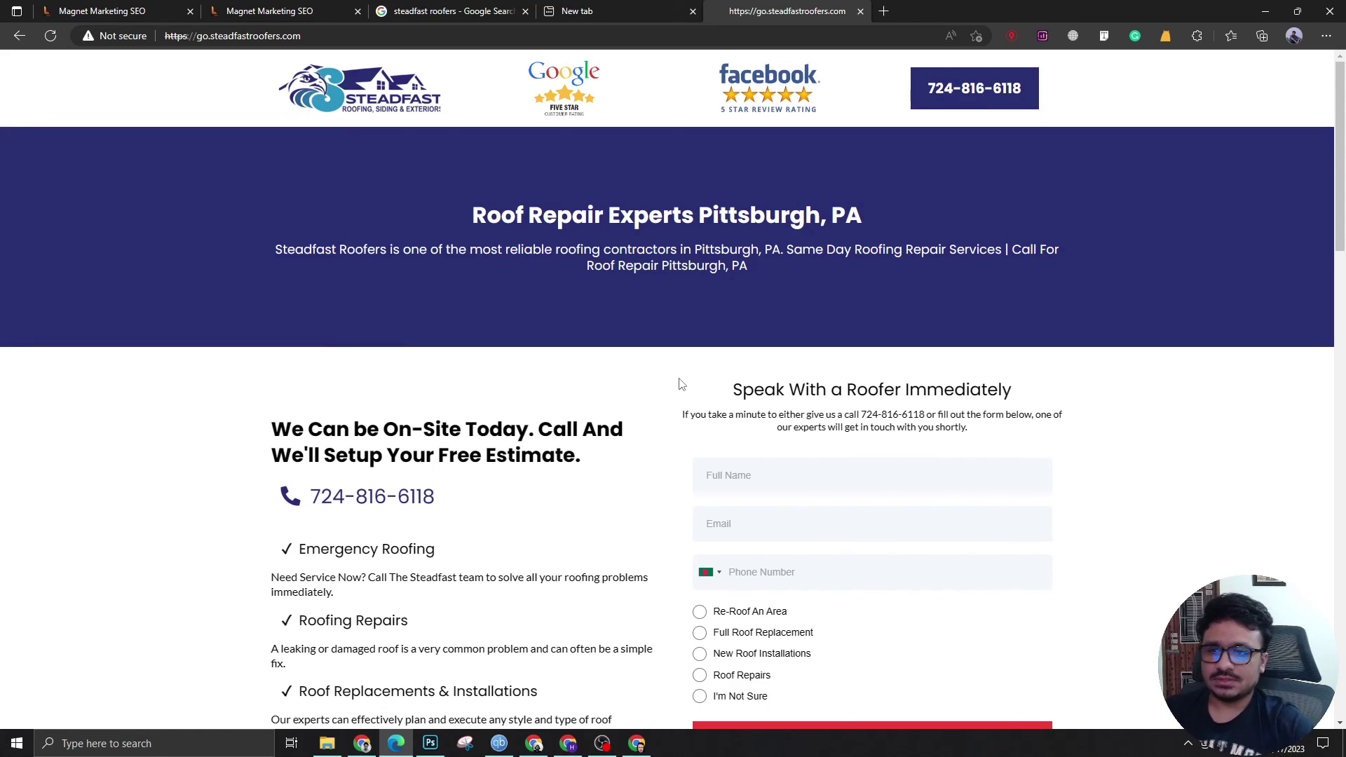
scroll(899, 460, down, 15)
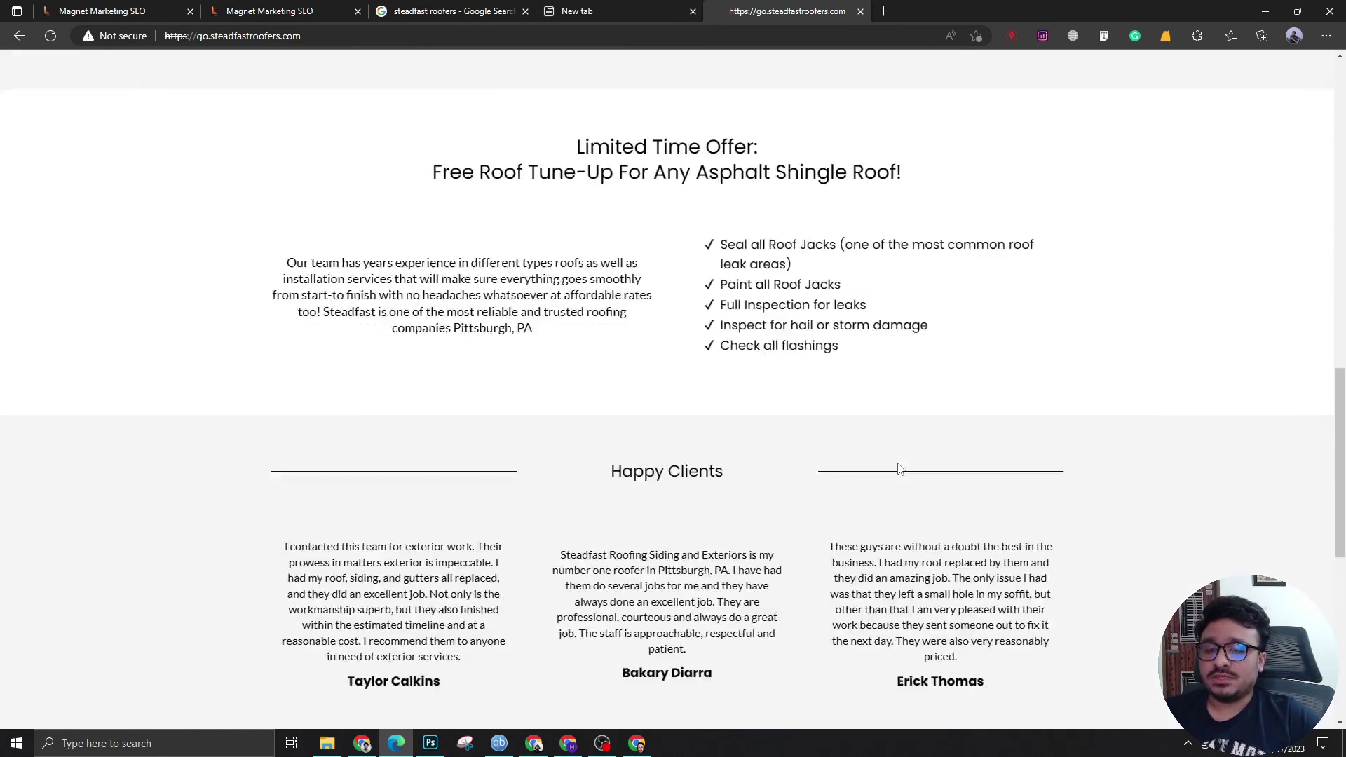
scroll(900, 469, down, 2)
scroll(899, 462, down, 6)
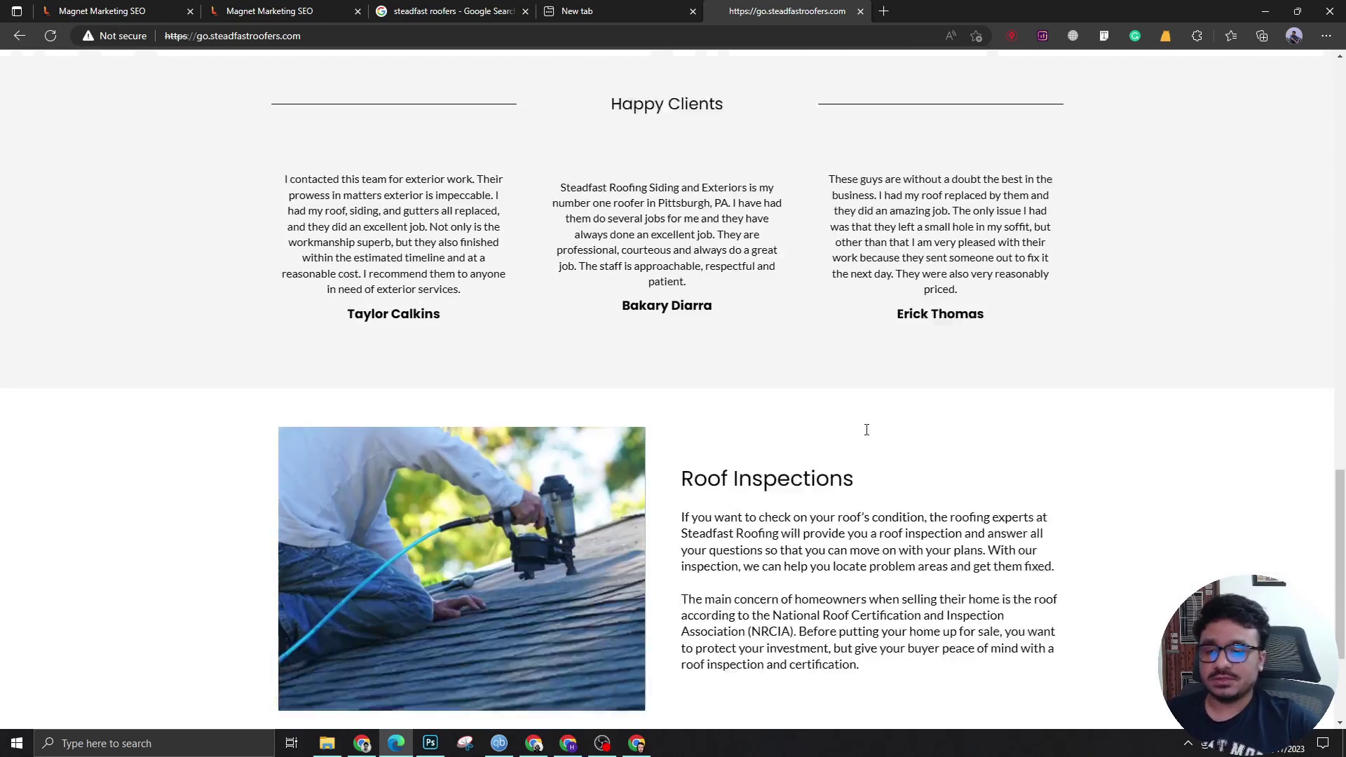
scroll(871, 440, up, 9)
scroll(871, 440, up, 12)
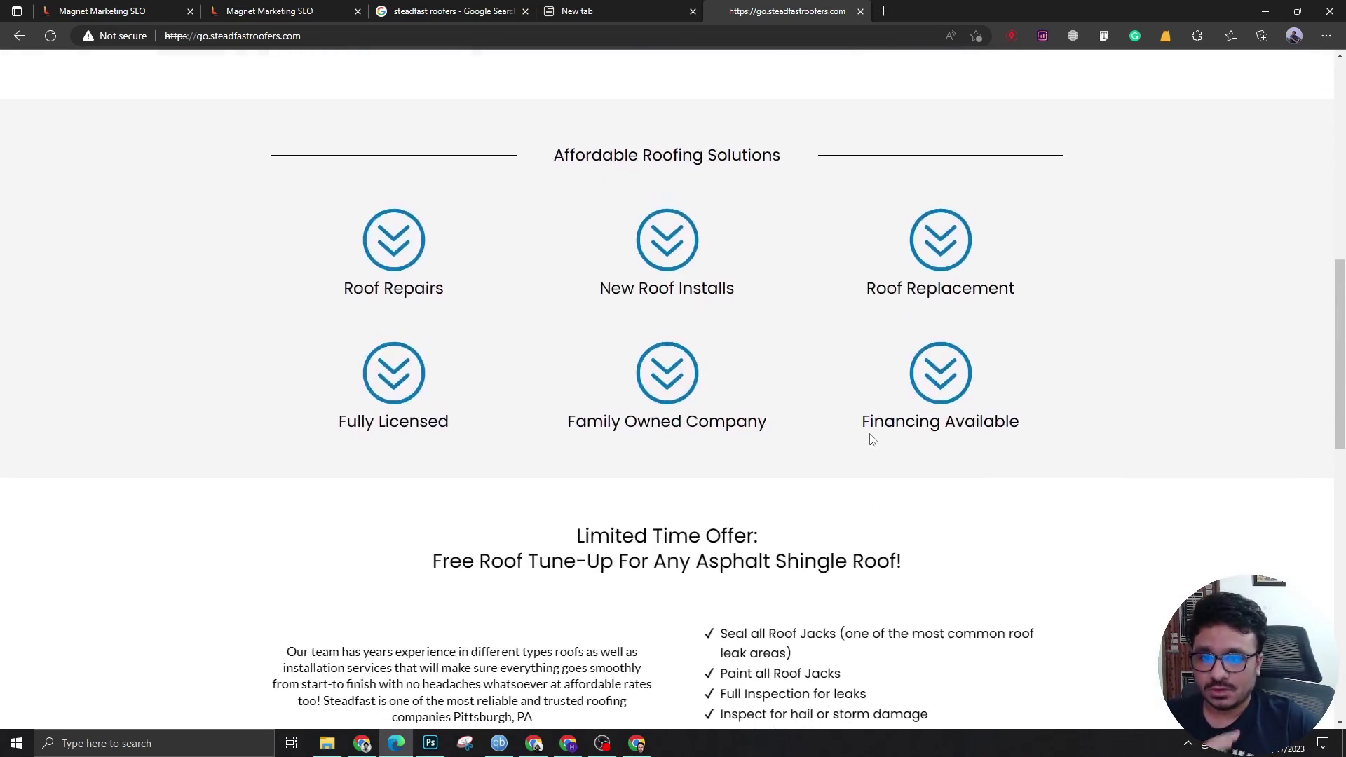